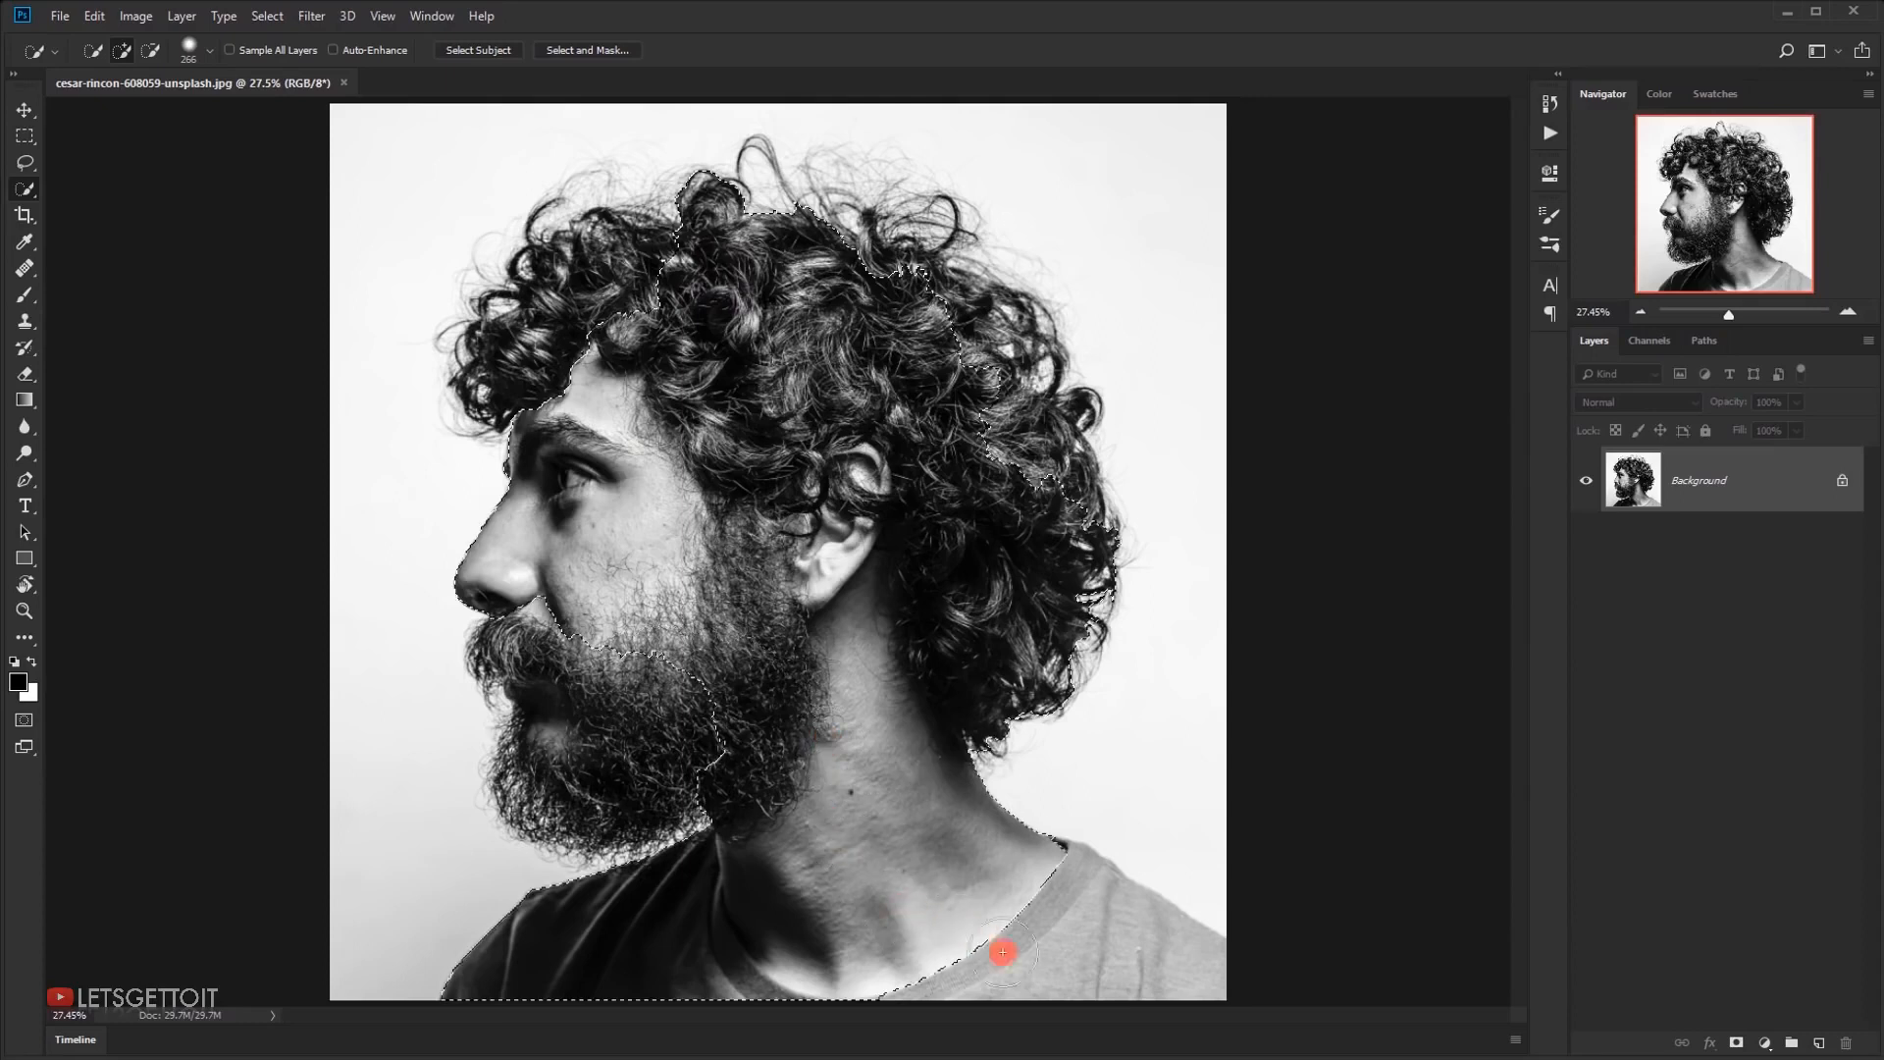
Extend the quick selection to cover the man's T-shirt, beard and all of his curly hair
{"action": "mouse_move", "coordinate": [770, 734]}
{"action": "left_mouse_down"}
{"action": "mouse_move", "coordinate": [663, 778]}
{"action": "mouse_move", "coordinate": [598, 776]}
{"action": "left_mouse_up"}
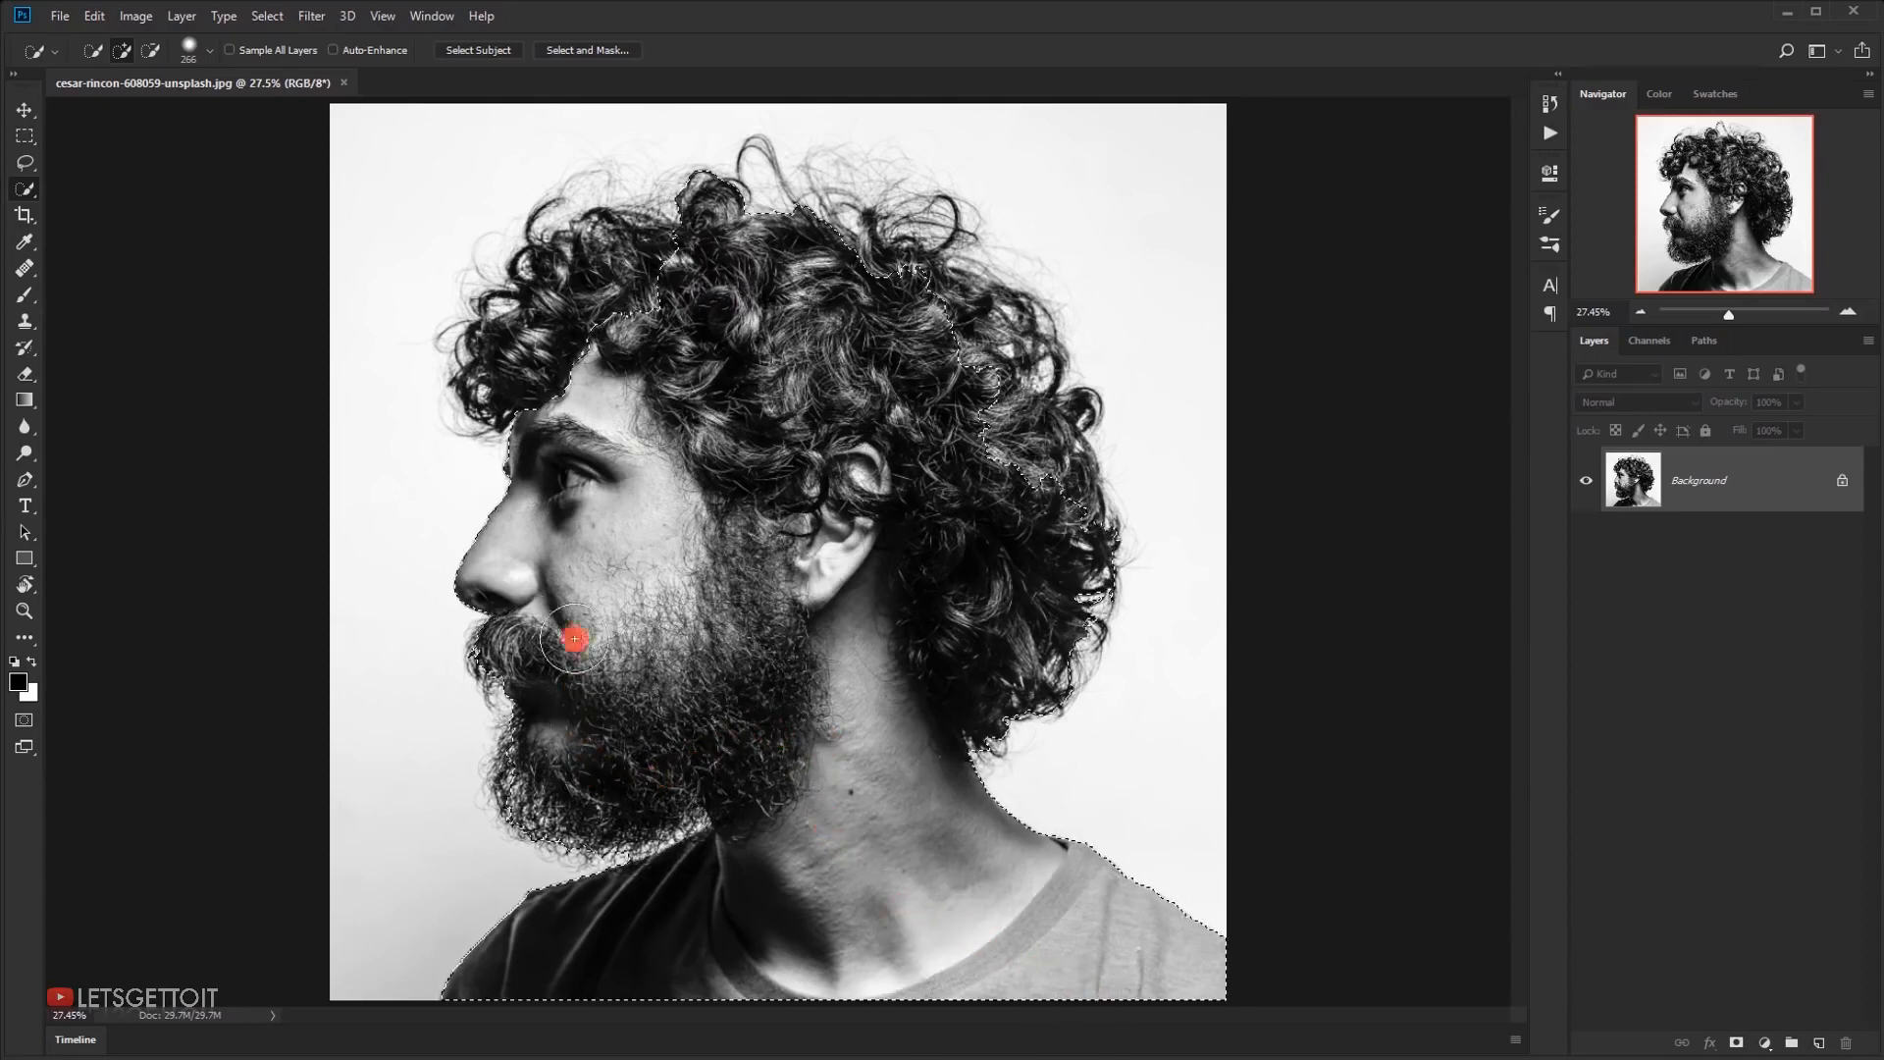
{"action": "mouse_move", "coordinate": [899, 359]}
{"action": "left_mouse_down"}
{"action": "mouse_move", "coordinate": [872, 282]}
{"action": "mouse_move", "coordinate": [1004, 397]}
{"action": "mouse_move", "coordinate": [898, 322]}
{"action": "mouse_move", "coordinate": [975, 403]}
{"action": "mouse_move", "coordinate": [979, 380]}
{"action": "mouse_move", "coordinate": [1029, 489]}
{"action": "mouse_move", "coordinate": [1032, 557]}
{"action": "mouse_move", "coordinate": [947, 536]}
{"action": "mouse_move", "coordinate": [763, 390]}
{"action": "left_mouse_up"}
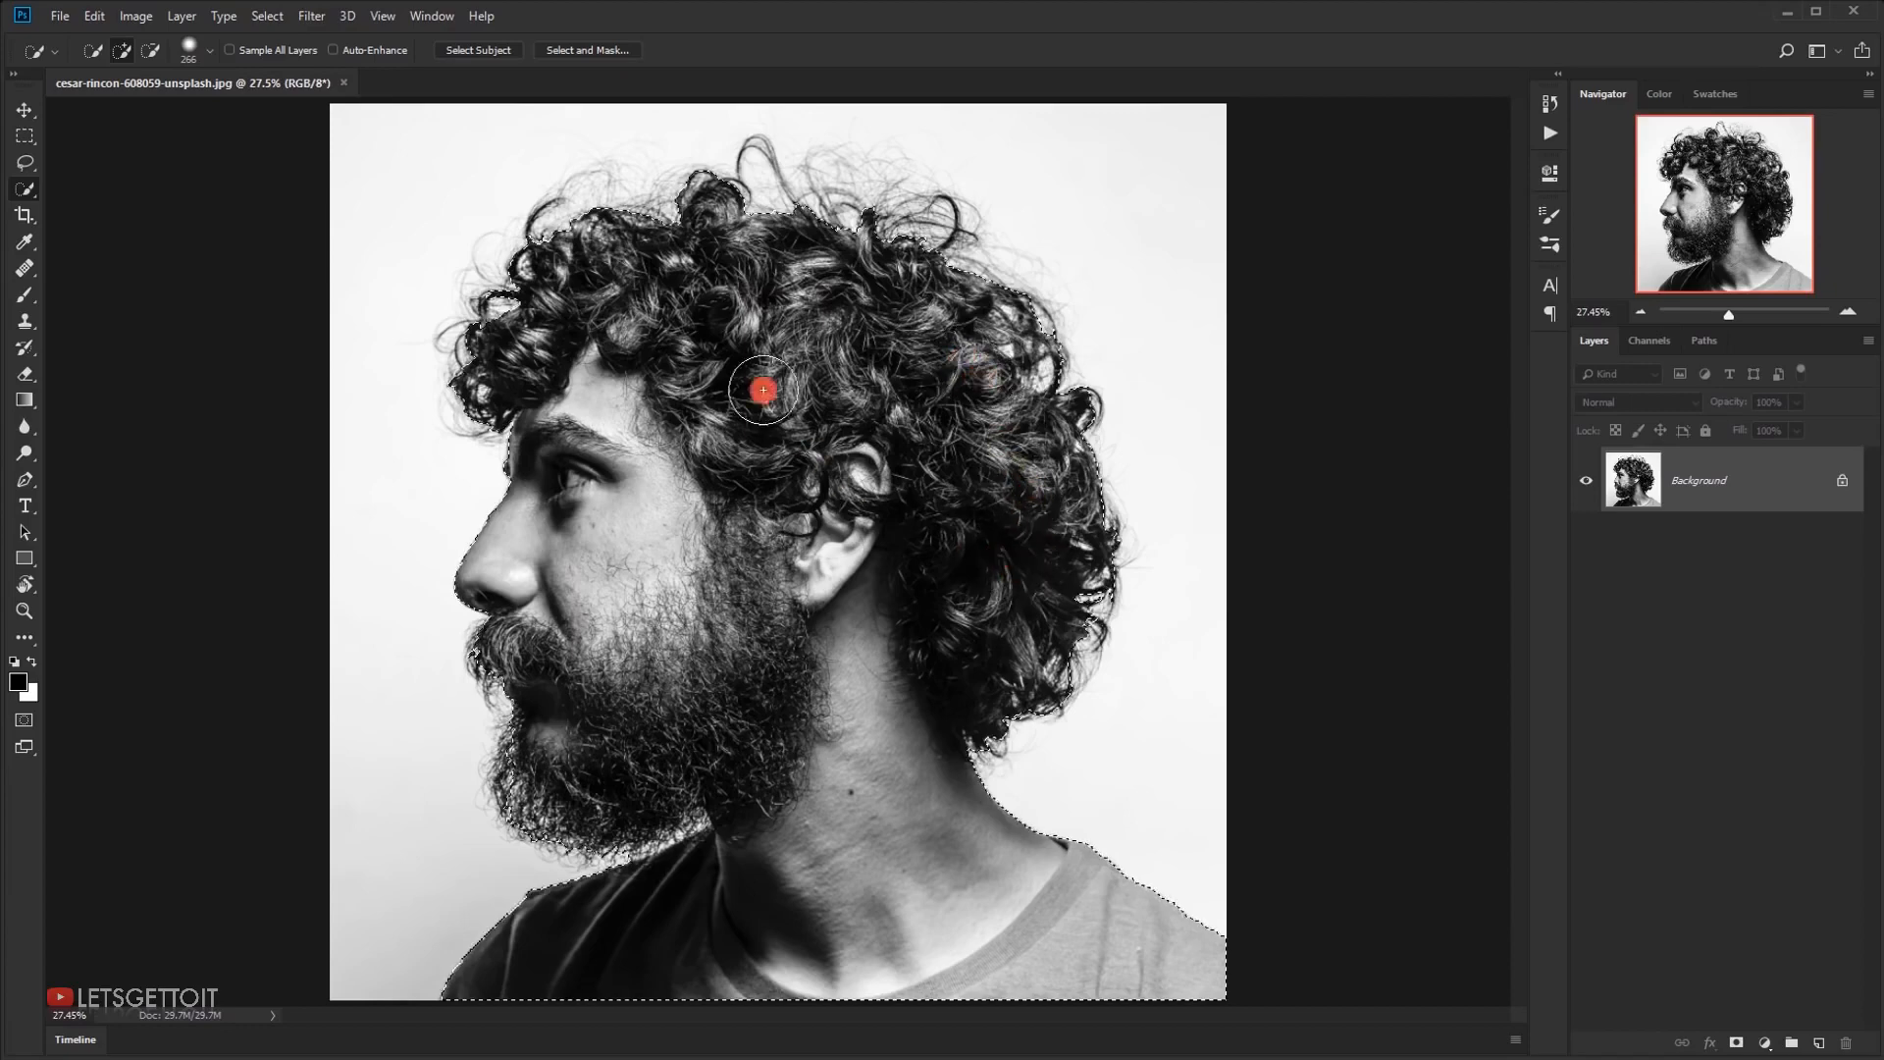
{"action": "mouse_move", "coordinate": [724, 299]}
{"action": "left_mouse_down"}
{"action": "mouse_move", "coordinate": [854, 354]}
{"action": "mouse_move", "coordinate": [778, 379]}
{"action": "mouse_move", "coordinate": [673, 673]}
{"action": "mouse_move", "coordinate": [518, 782]}
{"action": "mouse_move", "coordinate": [530, 757]}
{"action": "mouse_move", "coordinate": [825, 723]}
{"action": "mouse_move", "coordinate": [922, 601]}
{"action": "mouse_move", "coordinate": [784, 531]}
{"action": "left_mouse_up"}
Refine the selection's hair edge in Select and Mask with the Refine Edge Brush, with Smart Radius enabled
{"action": "left_click", "coordinate": [587, 50]}
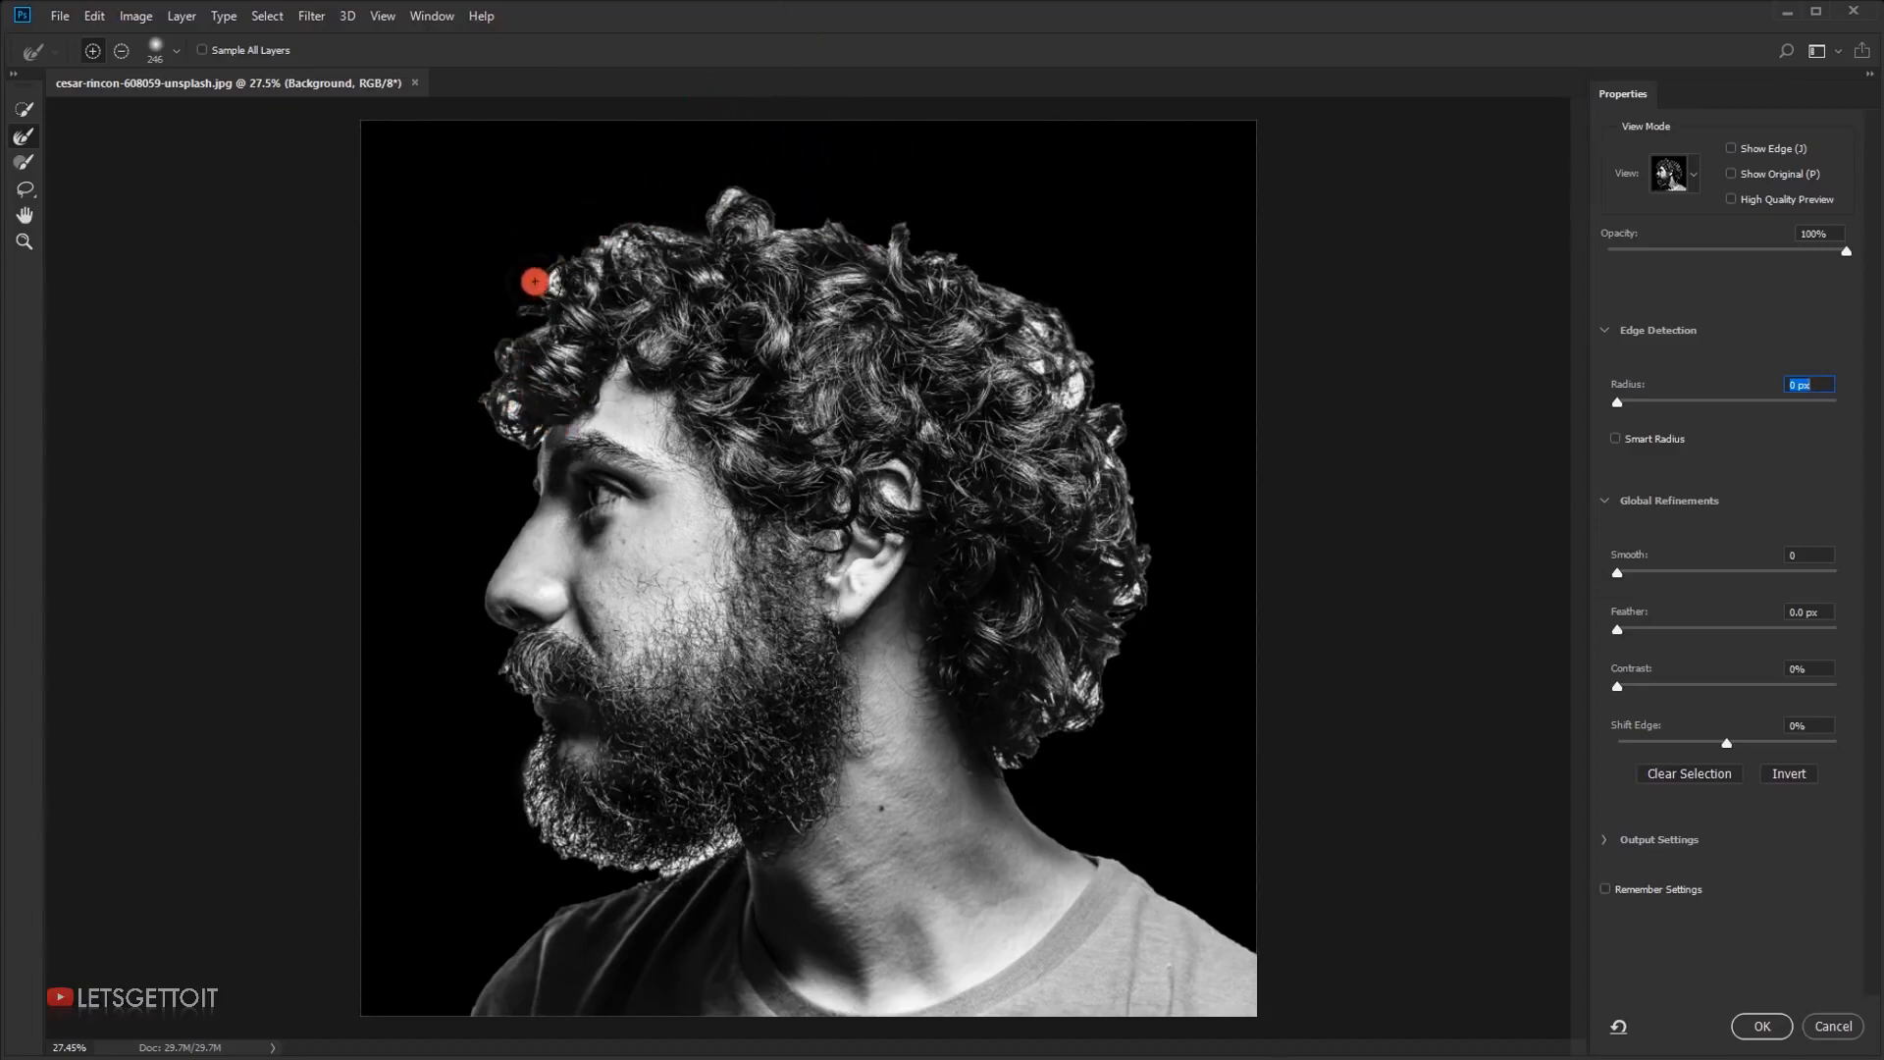
{"action": "left_click_drag", "start_coordinate": [550, 287], "coordinate": [536, 301]}
{"action": "mouse_move", "coordinate": [495, 411]}
{"action": "left_mouse_down"}
{"action": "mouse_move", "coordinate": [491, 332]}
{"action": "mouse_move", "coordinate": [523, 289]}
{"action": "mouse_move", "coordinate": [647, 191]}
{"action": "mouse_move", "coordinate": [782, 185]}
{"action": "mouse_move", "coordinate": [825, 210]}
{"action": "mouse_move", "coordinate": [713, 198]}
{"action": "mouse_move", "coordinate": [839, 193]}
{"action": "mouse_move", "coordinate": [1022, 291]}
{"action": "mouse_move", "coordinate": [975, 245]}
{"action": "mouse_move", "coordinate": [1069, 321]}
{"action": "mouse_move", "coordinate": [1125, 435]}
{"action": "mouse_move", "coordinate": [988, 192]}
{"action": "mouse_move", "coordinate": [911, 148]}
{"action": "mouse_move", "coordinate": [1113, 392]}
{"action": "mouse_move", "coordinate": [1153, 540]}
{"action": "mouse_move", "coordinate": [1111, 696]}
{"action": "mouse_move", "coordinate": [1040, 748]}
{"action": "mouse_move", "coordinate": [1093, 695]}
{"action": "mouse_move", "coordinate": [1113, 519]}
{"action": "mouse_move", "coordinate": [1030, 325]}
{"action": "mouse_move", "coordinate": [1021, 226]}
{"action": "mouse_move", "coordinate": [1061, 234]}
{"action": "left_mouse_up"}
{"action": "left_click_drag", "start_coordinate": [1126, 308], "coordinate": [1067, 238]}
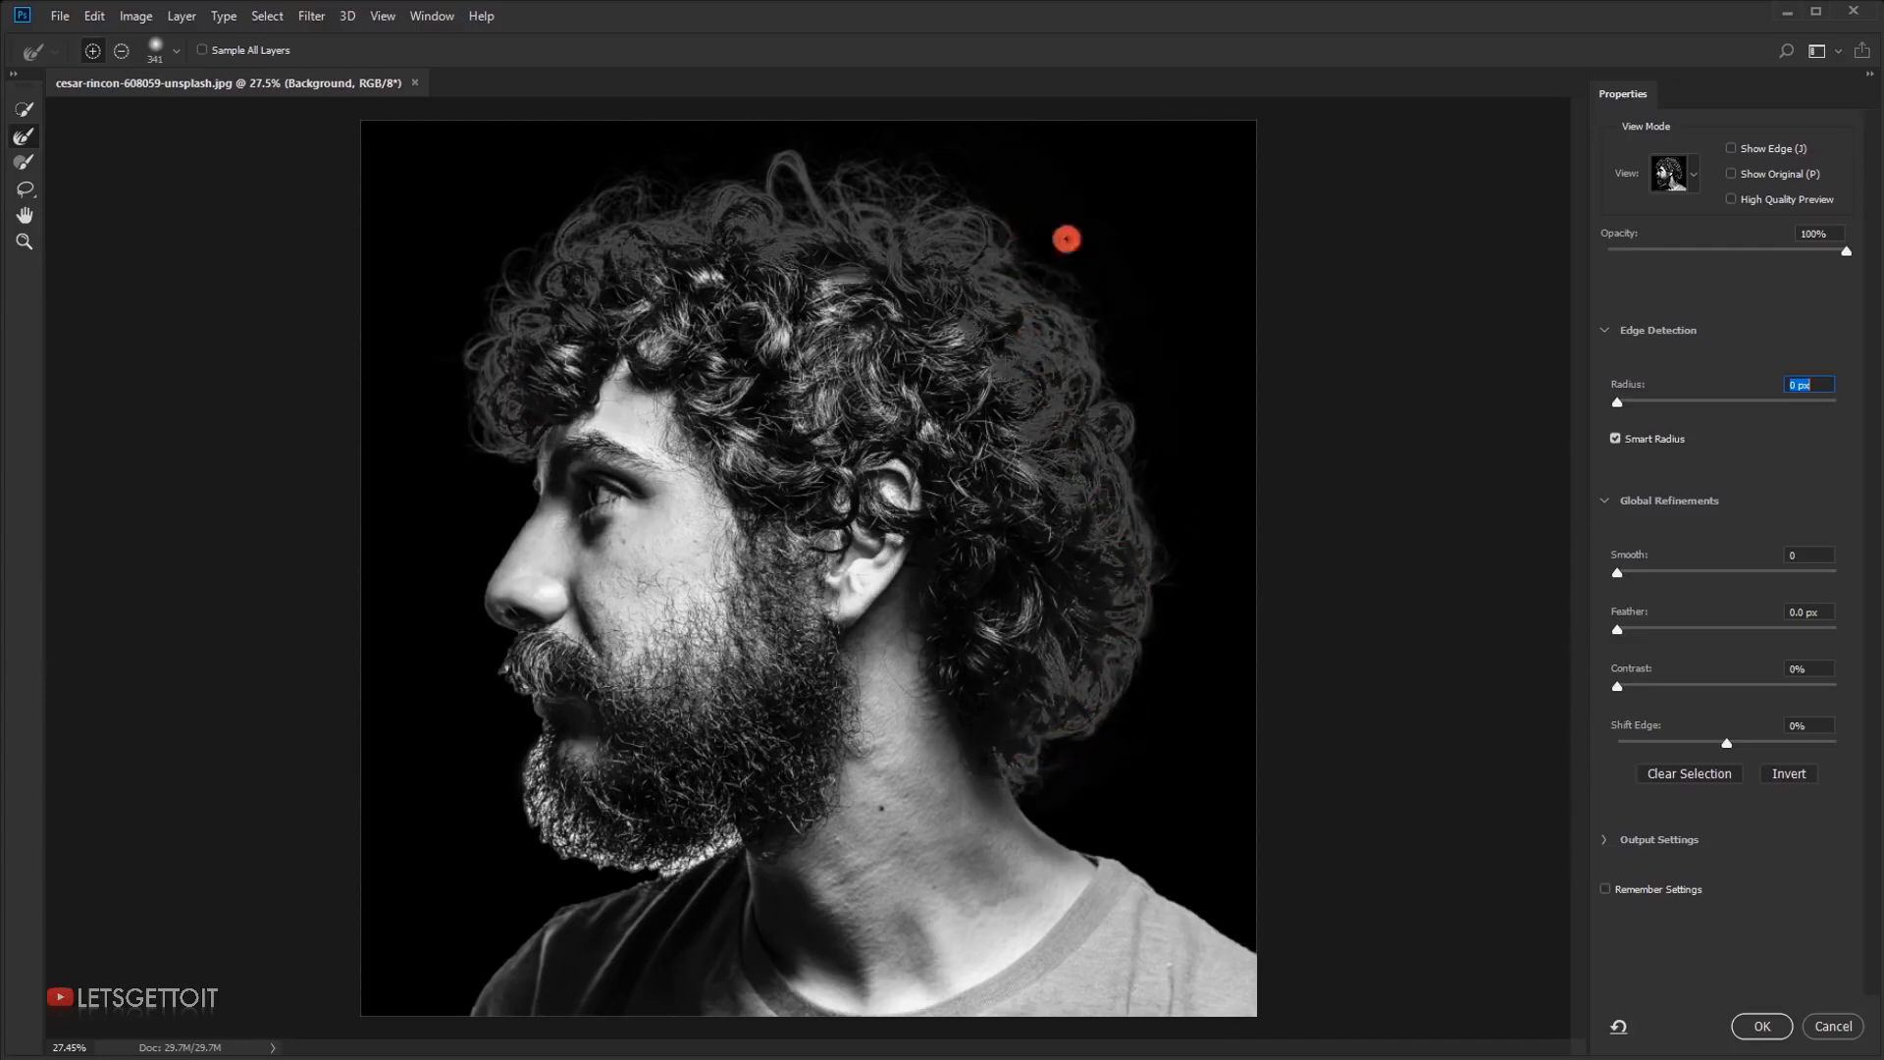
Refine the selection edge along the moustache and beard, set the edge detection radius to 39 px and apply the refinement
{"action": "left_click_drag", "start_coordinate": [870, 282], "coordinate": [435, 746]}
{"action": "mouse_move", "coordinate": [491, 674]}
{"action": "left_mouse_down"}
{"action": "mouse_move", "coordinate": [473, 693]}
{"action": "mouse_move", "coordinate": [504, 697]}
{"action": "mouse_move", "coordinate": [523, 745]}
{"action": "left_mouse_up"}
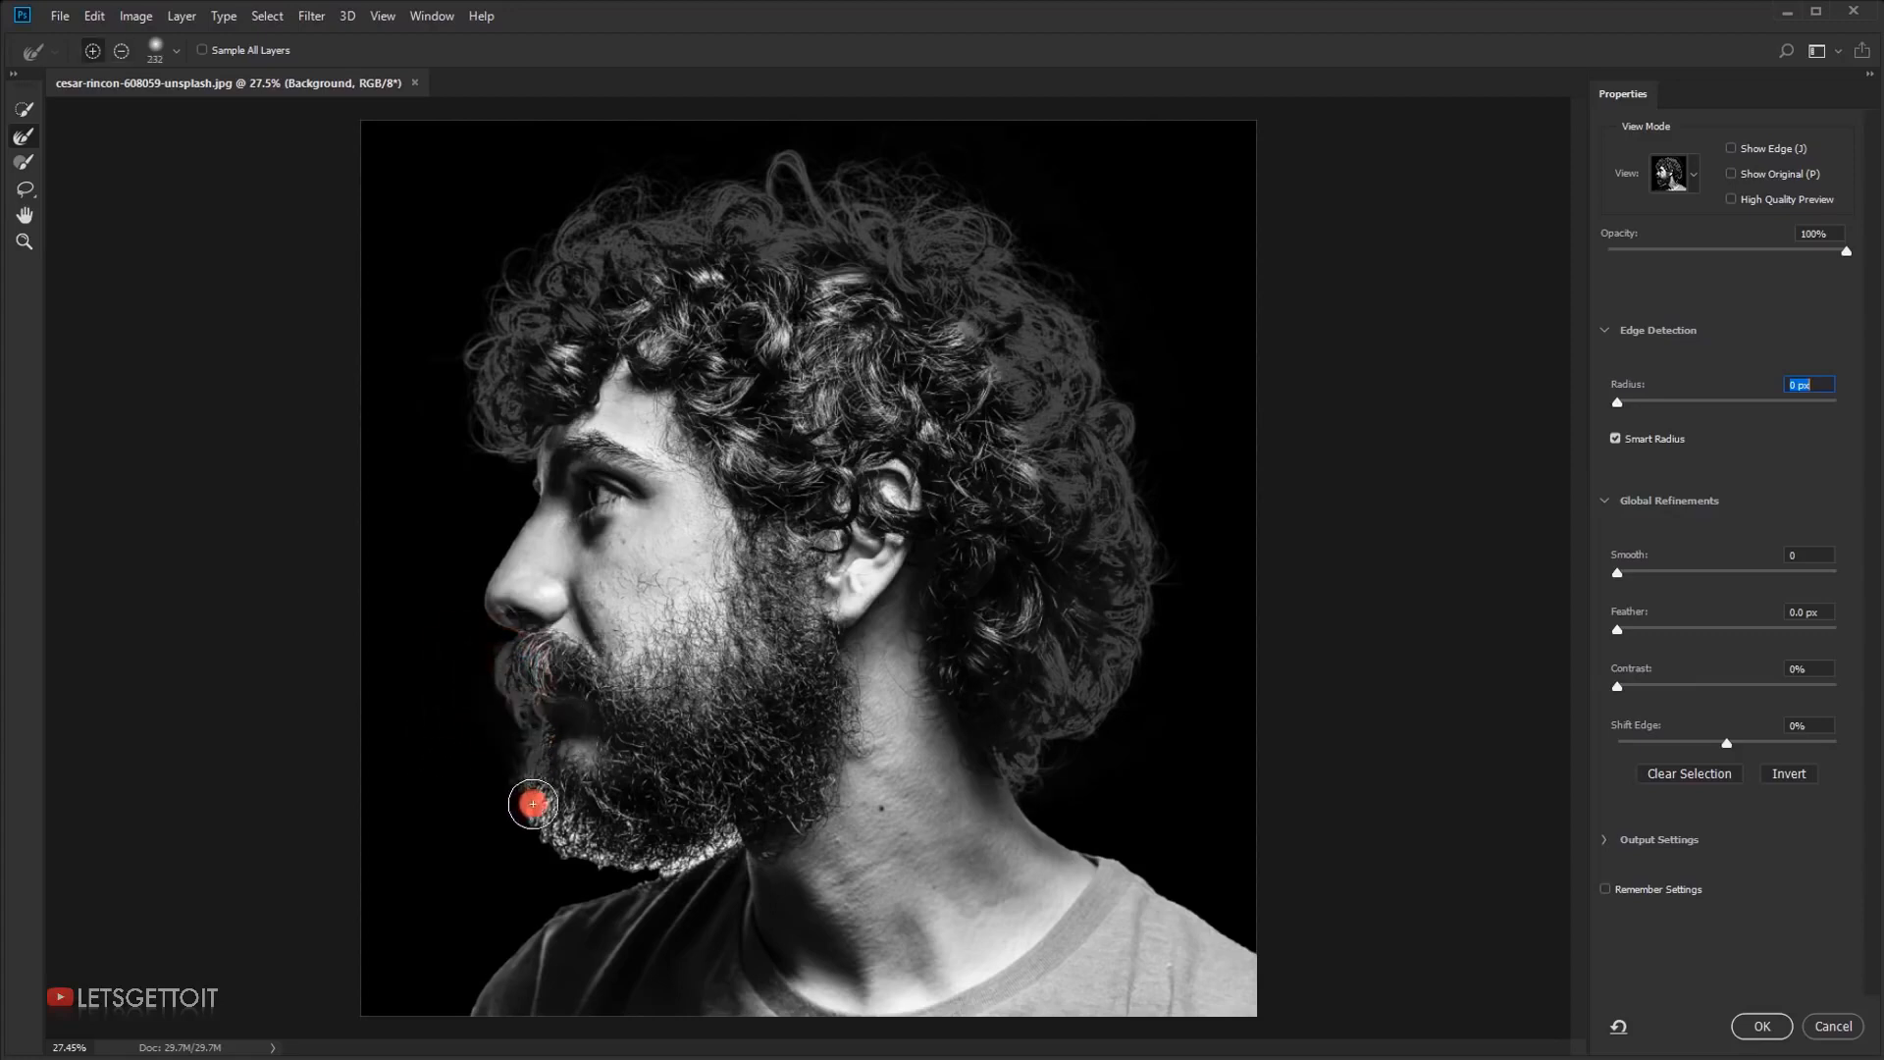
{"action": "mouse_move", "coordinate": [563, 853]}
{"action": "left_mouse_down"}
{"action": "mouse_move", "coordinate": [667, 850]}
{"action": "mouse_move", "coordinate": [738, 818]}
{"action": "mouse_move", "coordinate": [622, 777]}
{"action": "left_mouse_up"}
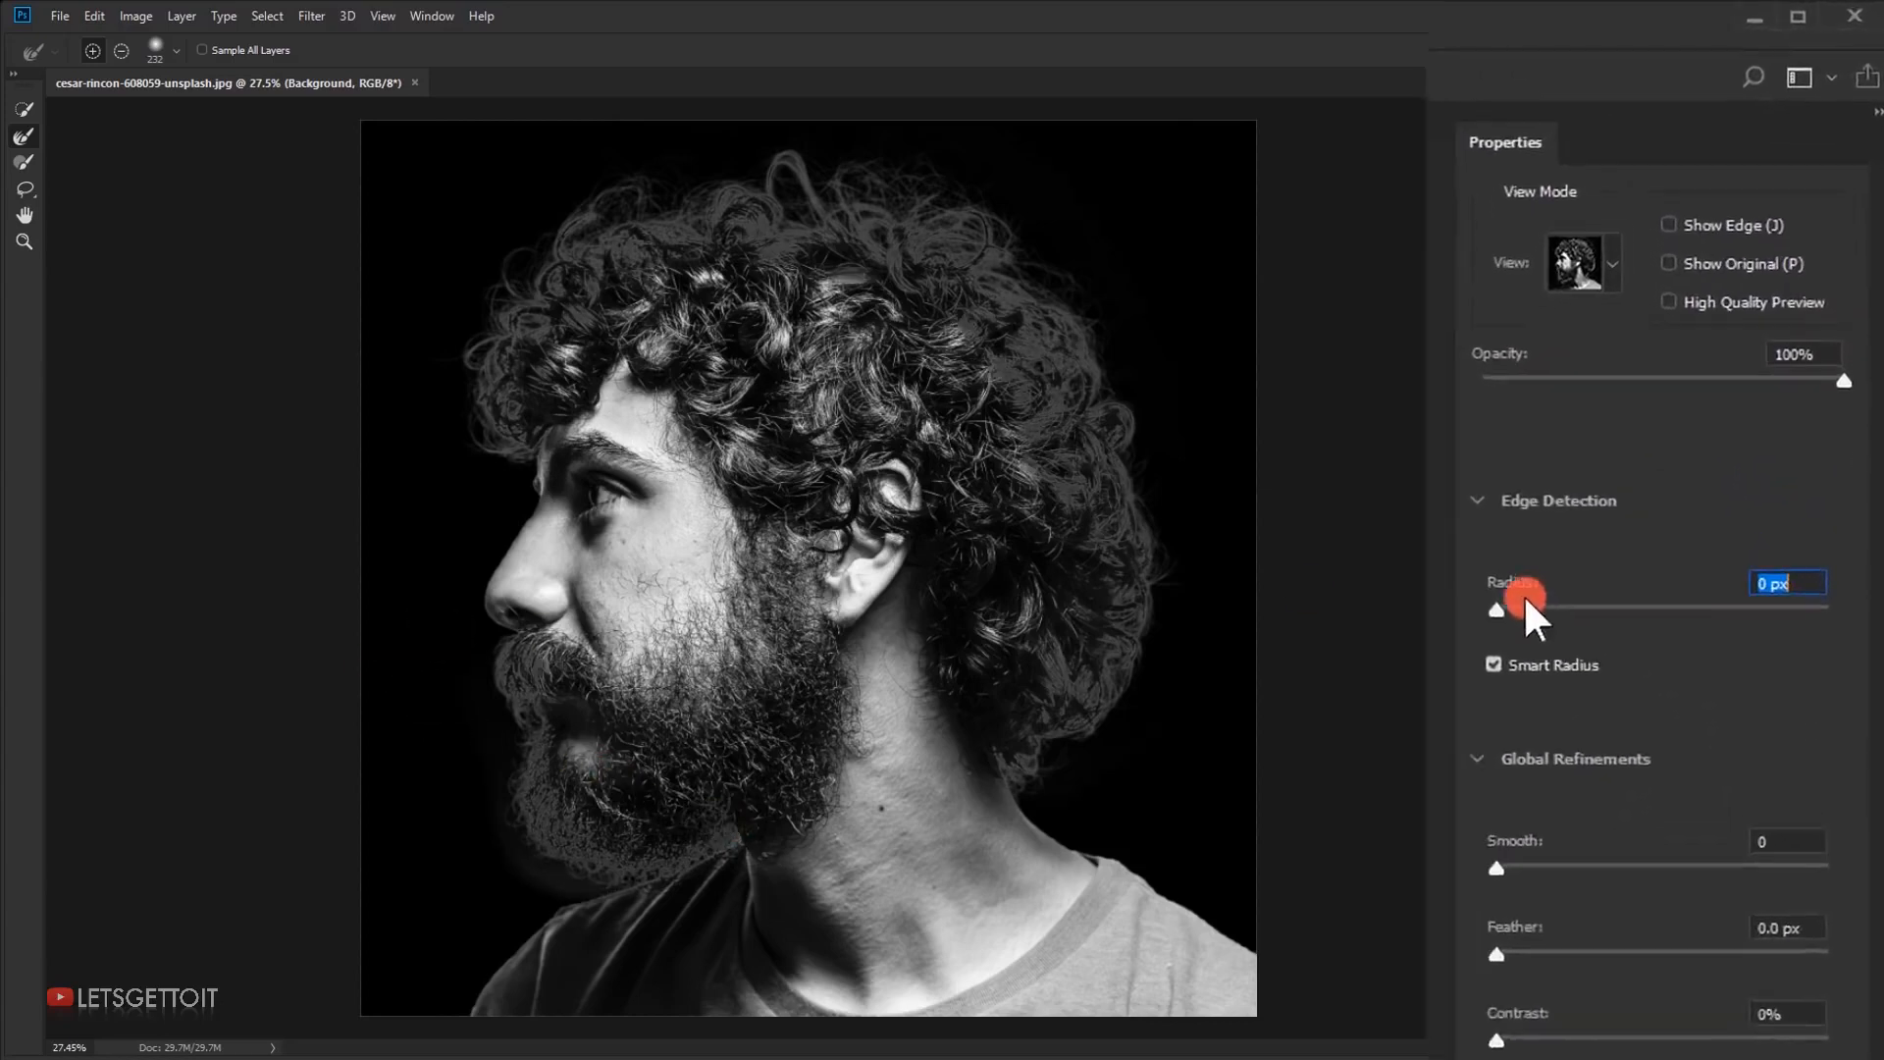
{"action": "left_click_drag", "start_coordinate": [1482, 656], "coordinate": [1669, 667]}
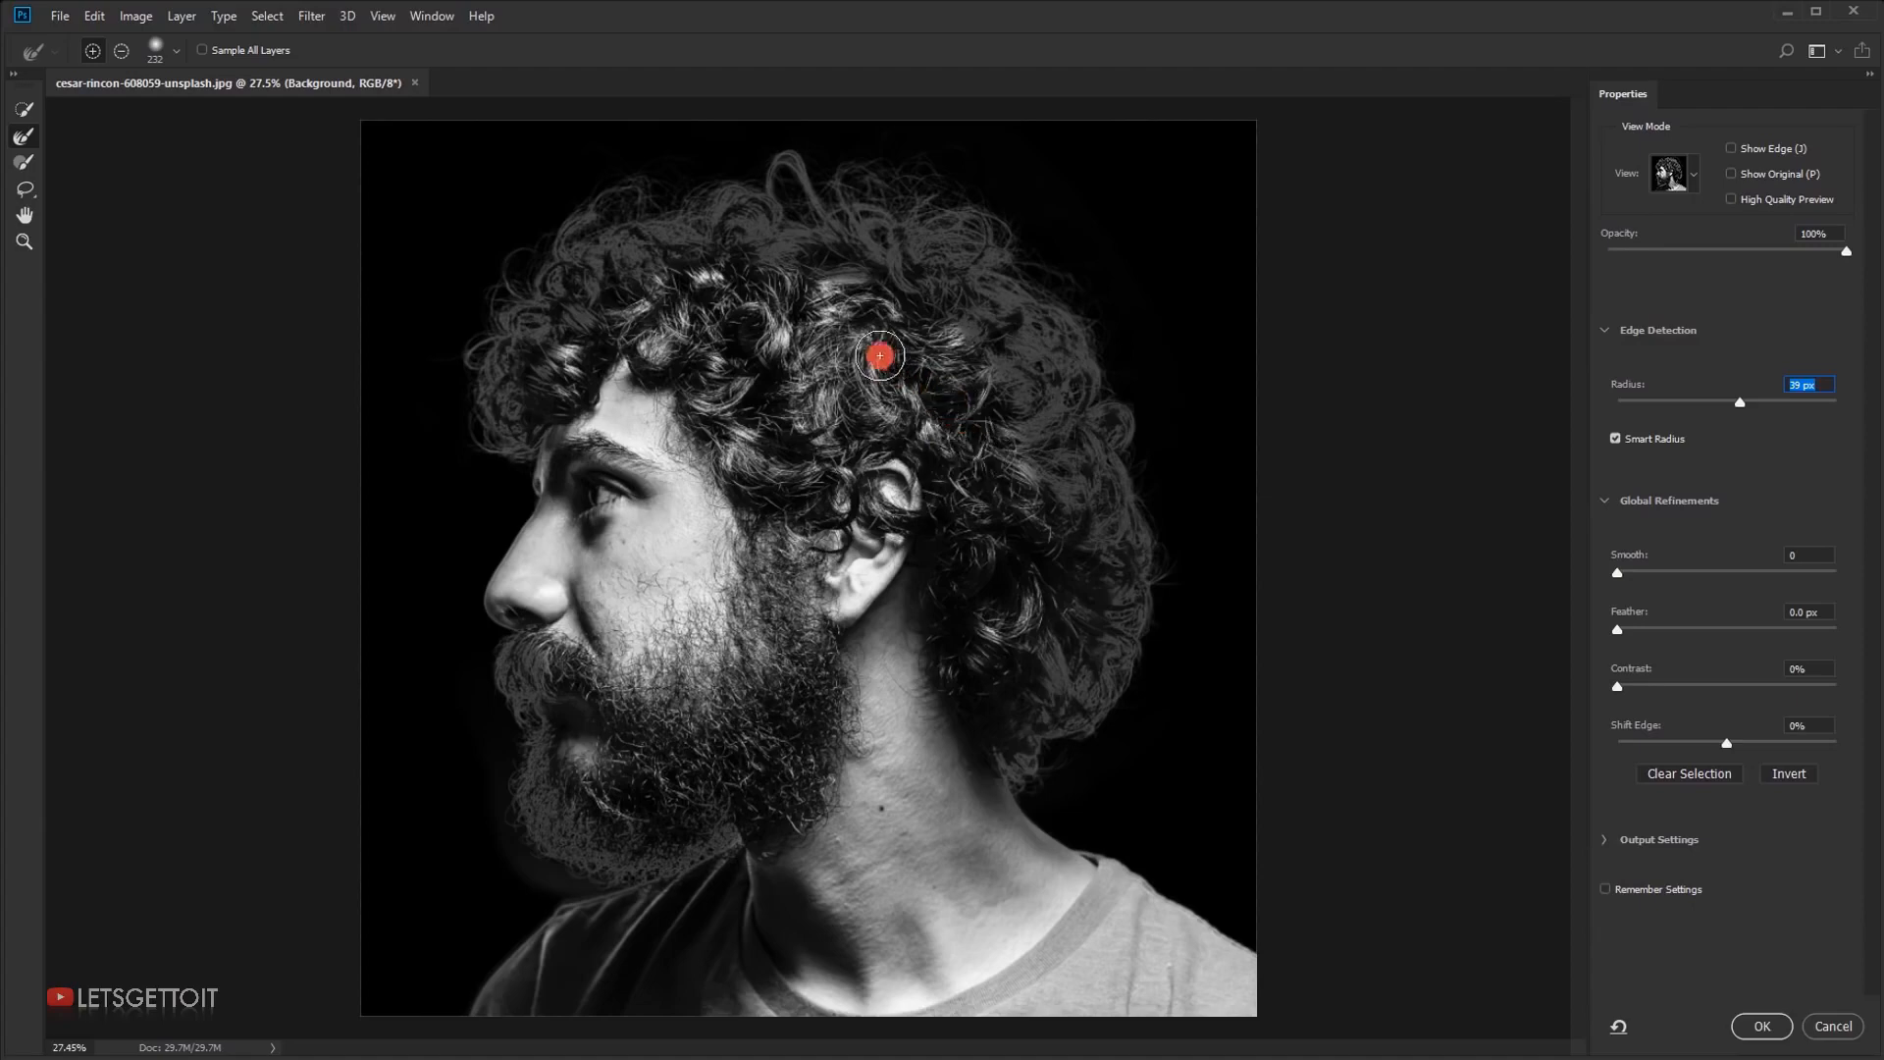
{"action": "left_click", "coordinate": [1756, 1024]}
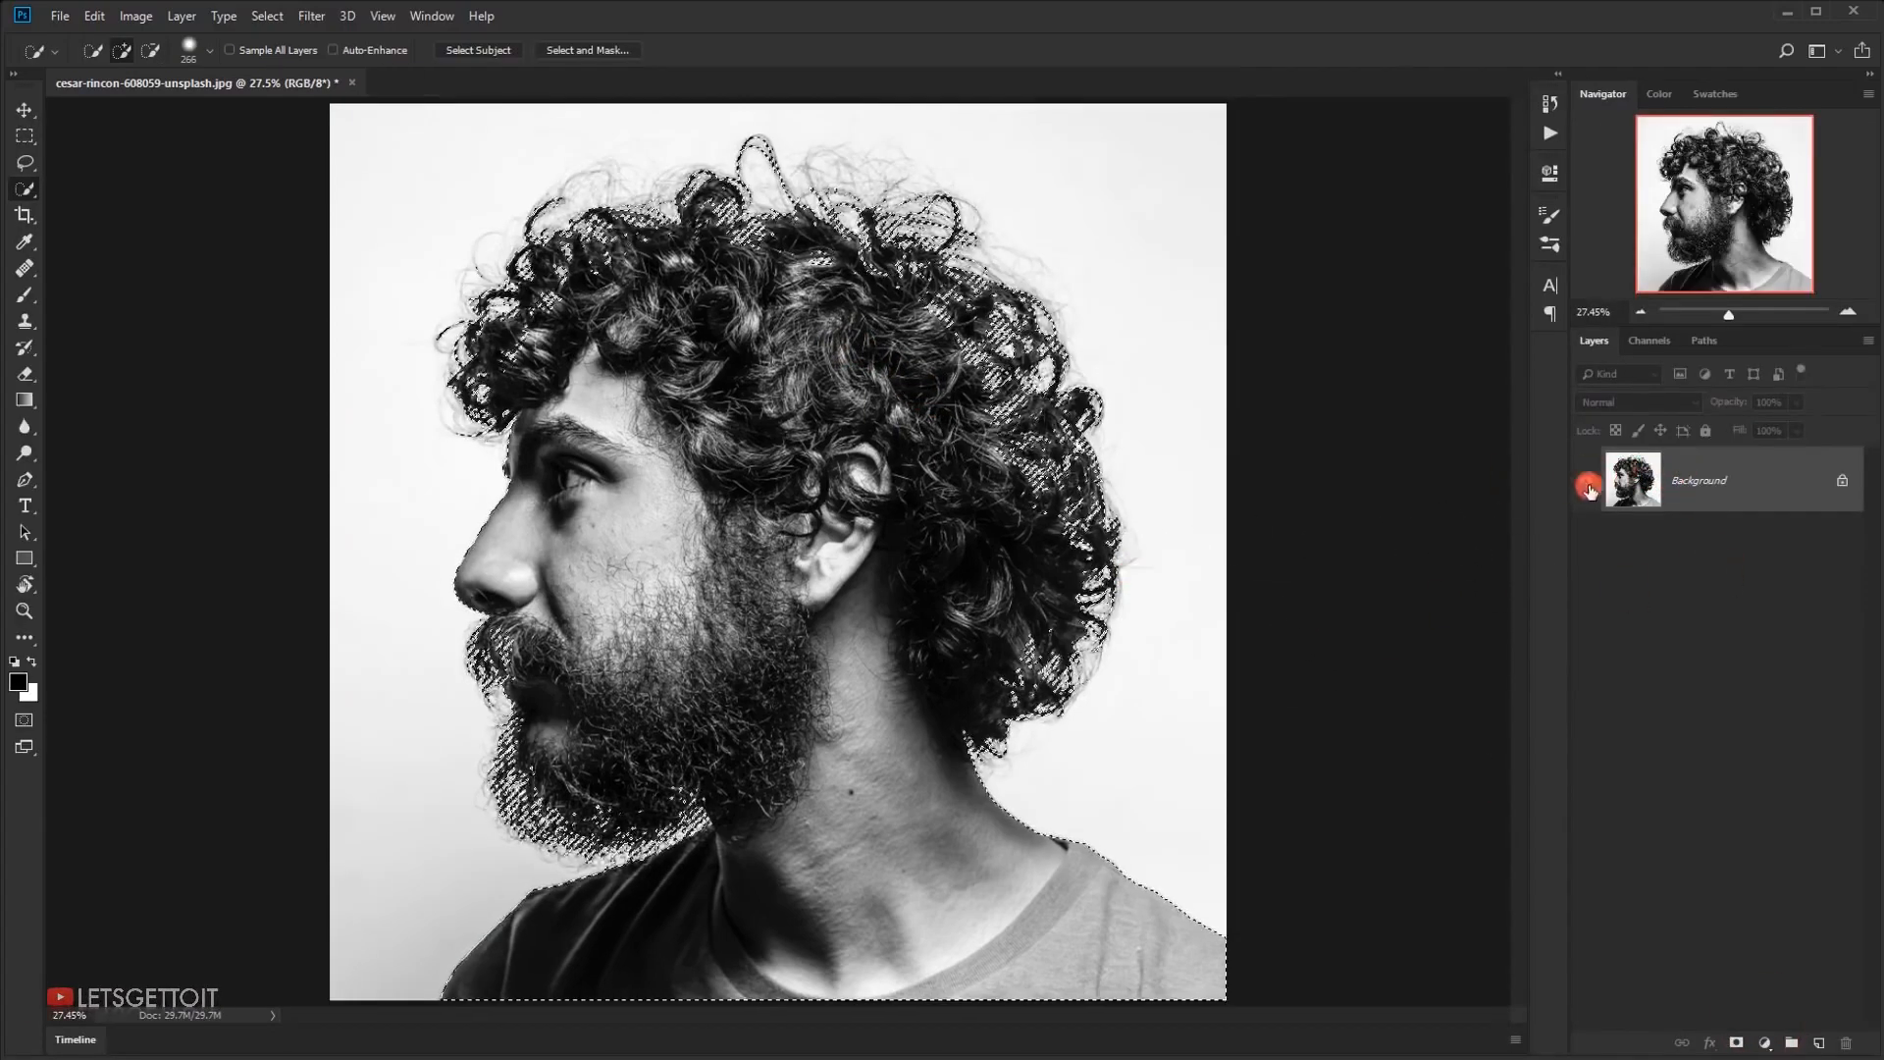
Add a layer mask from the selection and display the mask alone, examining its hair, beard and neck edges
{"action": "left_click", "coordinate": [1736, 1042]}
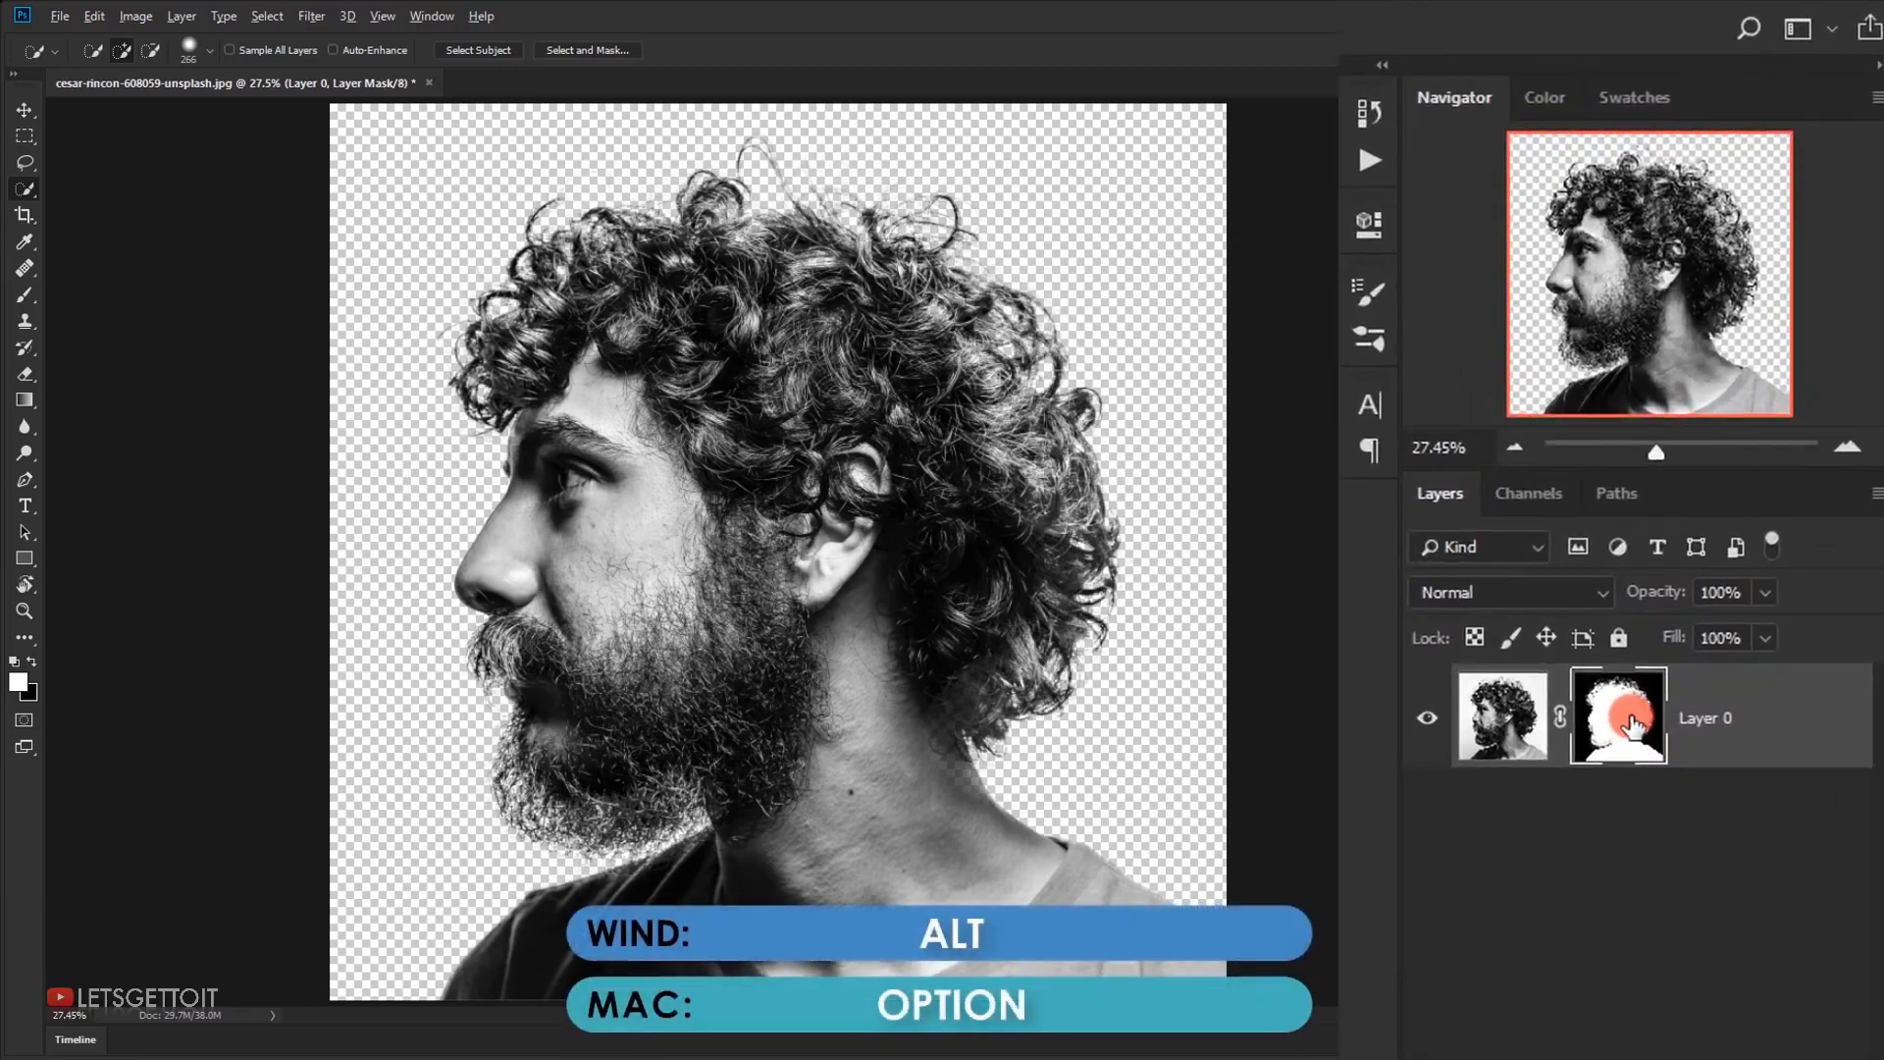
{"action": "left_click", "coordinate": [1626, 713], "text": "alt"}
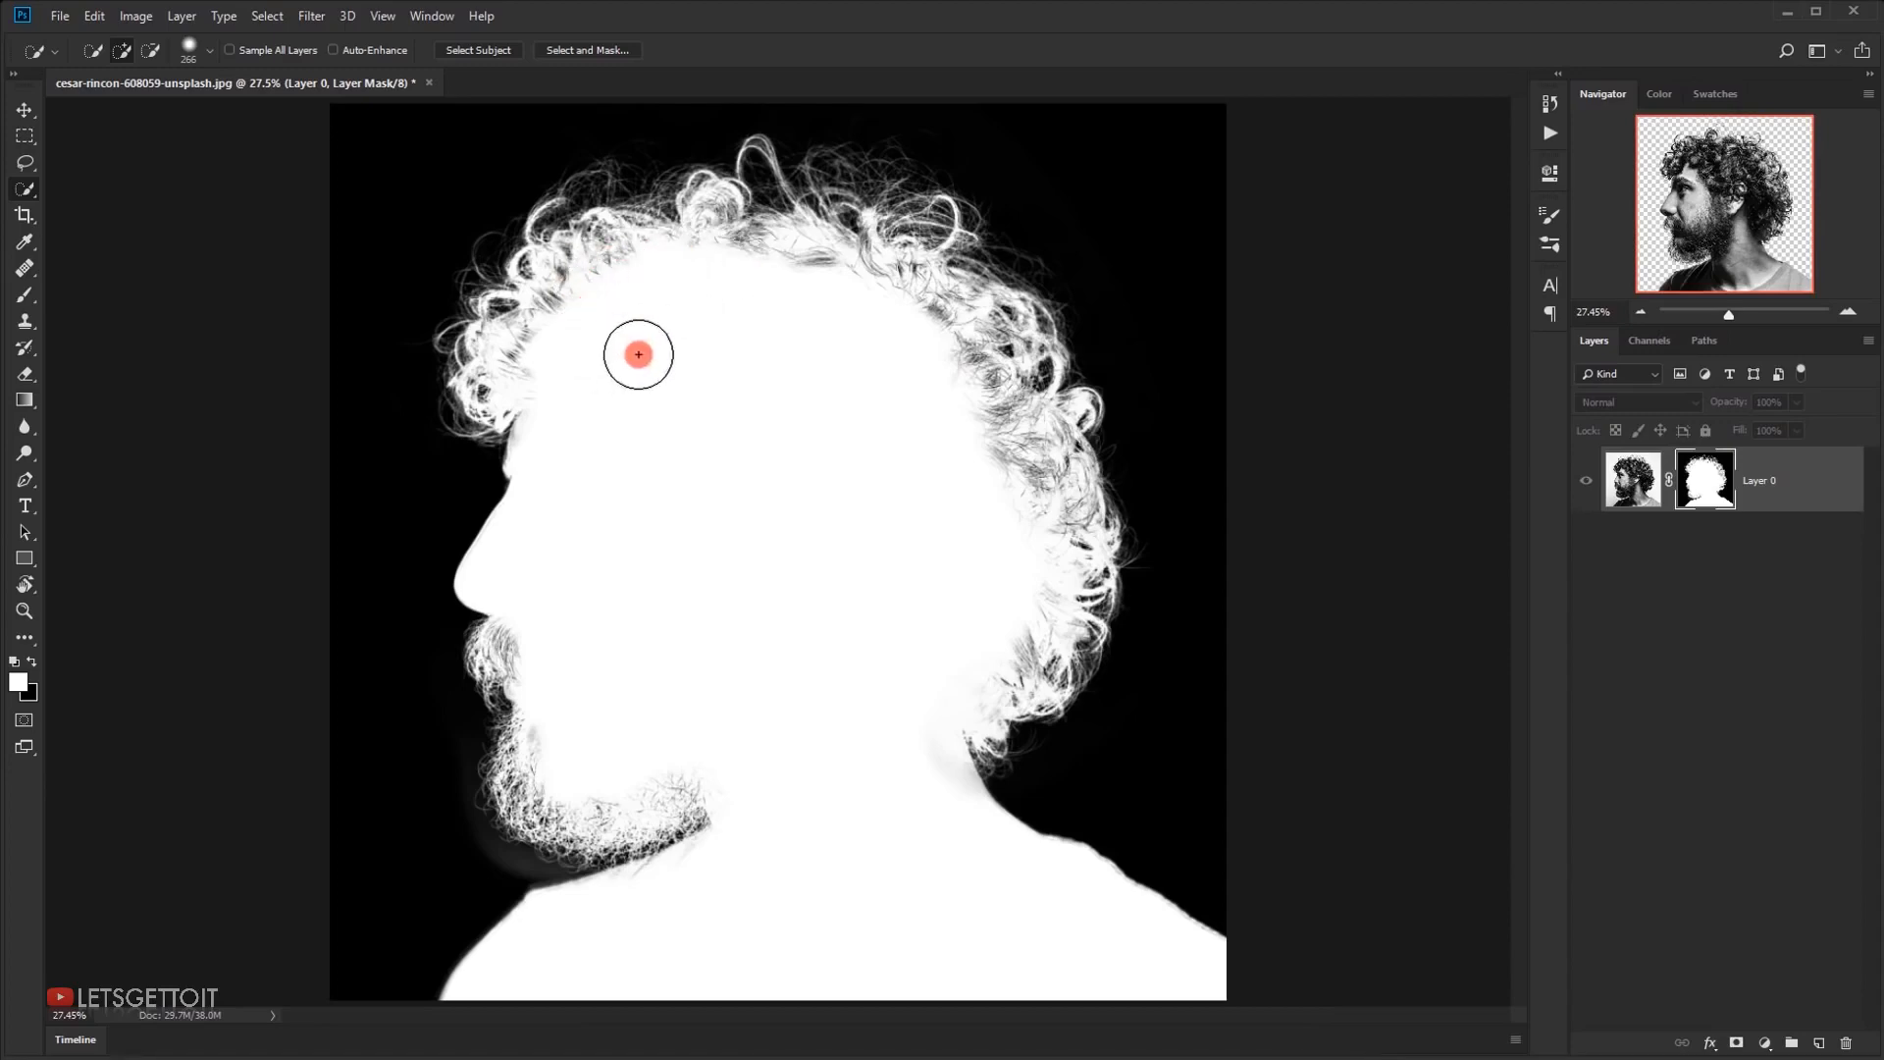
{"action": "scroll", "coordinate": [520, 863], "scroll_direction": "up", "scroll_amount": 1}
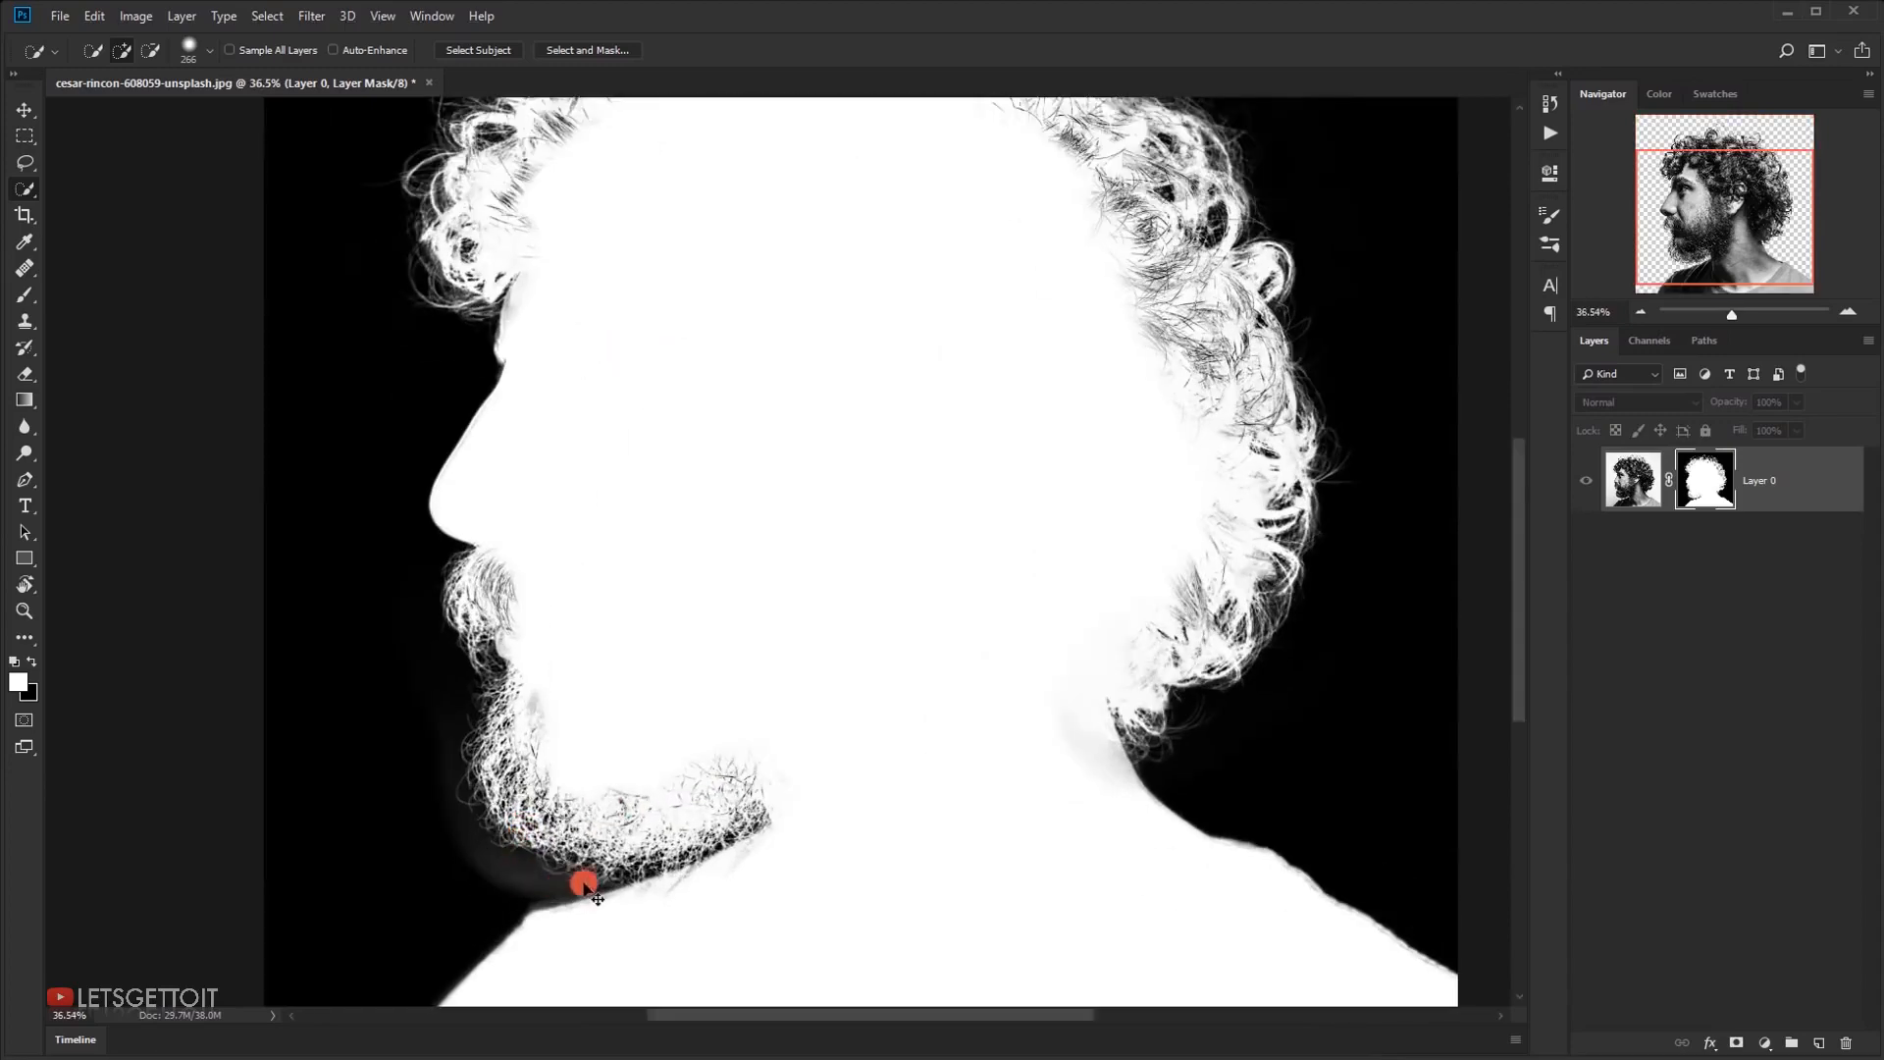
{"action": "scroll", "coordinate": [1225, 441], "scroll_direction": "up", "scroll_amount": 3}
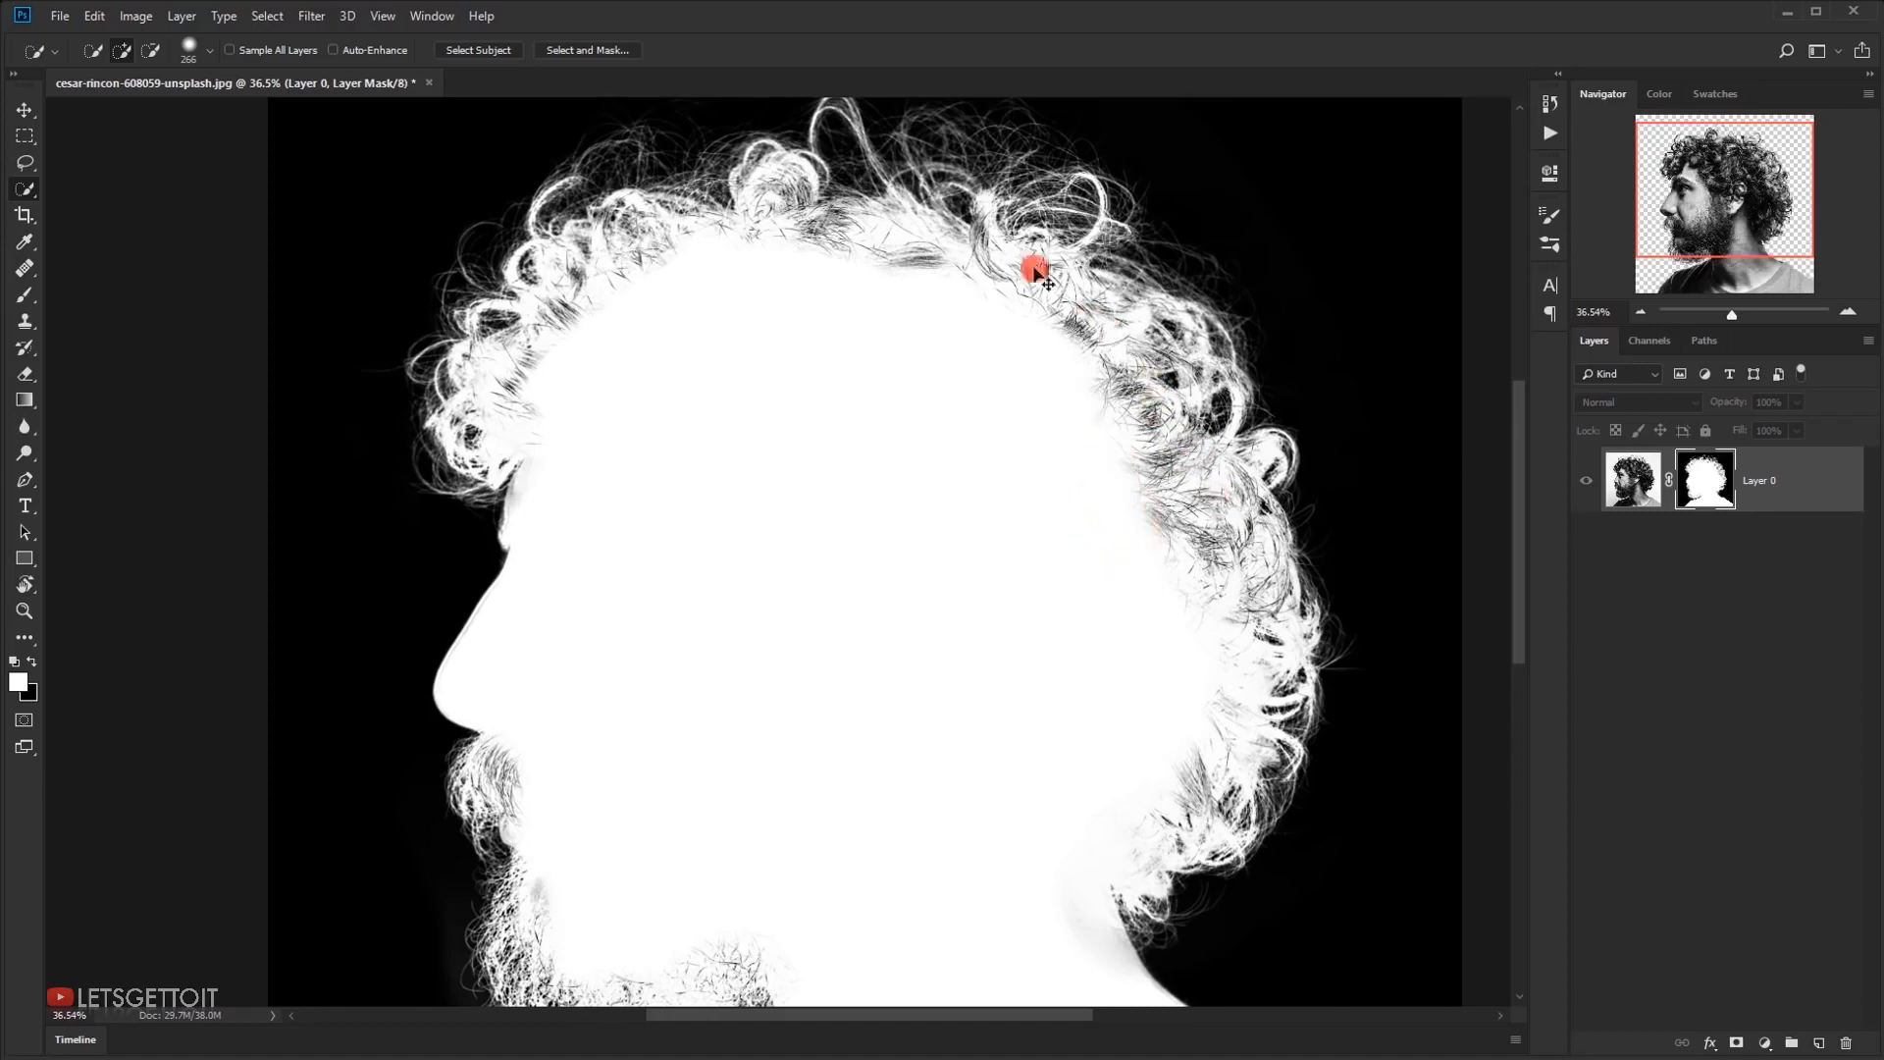
{"action": "left_click_drag", "start_coordinate": [921, 551], "coordinate": [934, 455]}
{"action": "left_click_drag", "start_coordinate": [862, 653], "coordinate": [902, 449]}
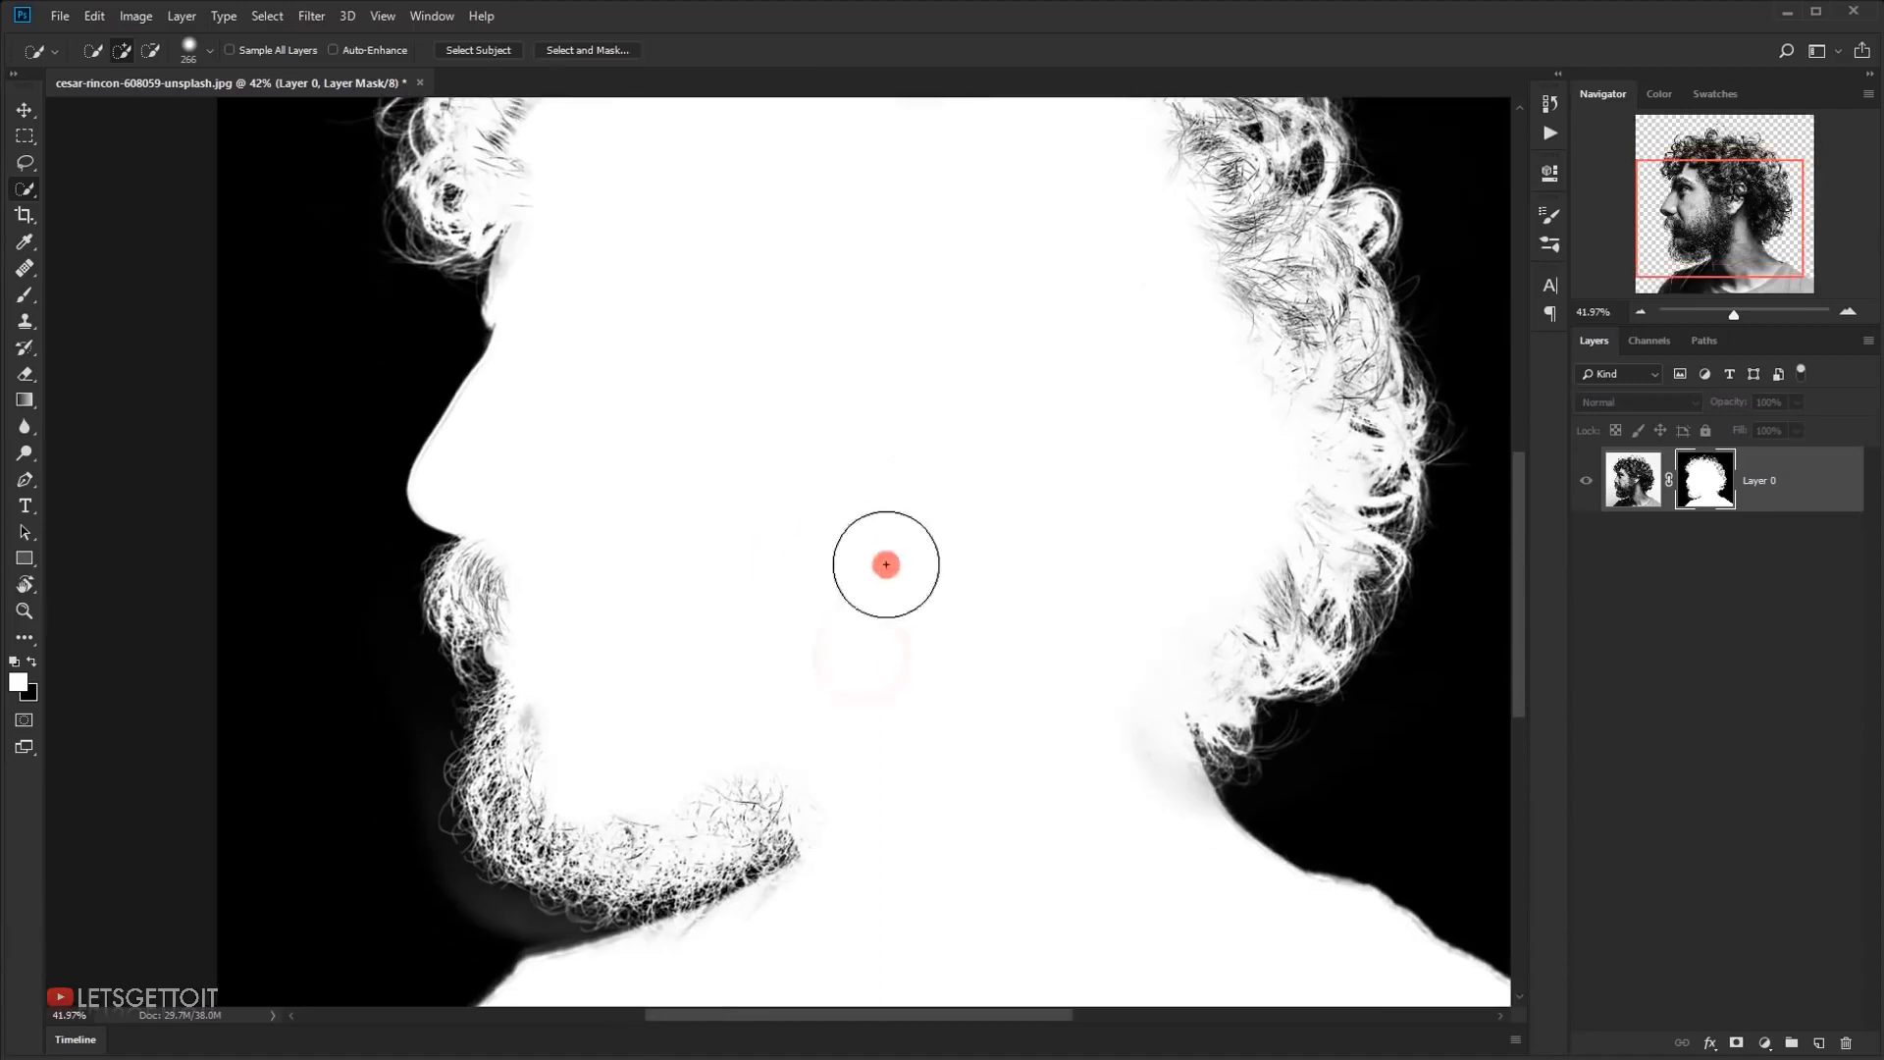
{"action": "left_click_drag", "start_coordinate": [547, 746], "coordinate": [569, 602]}
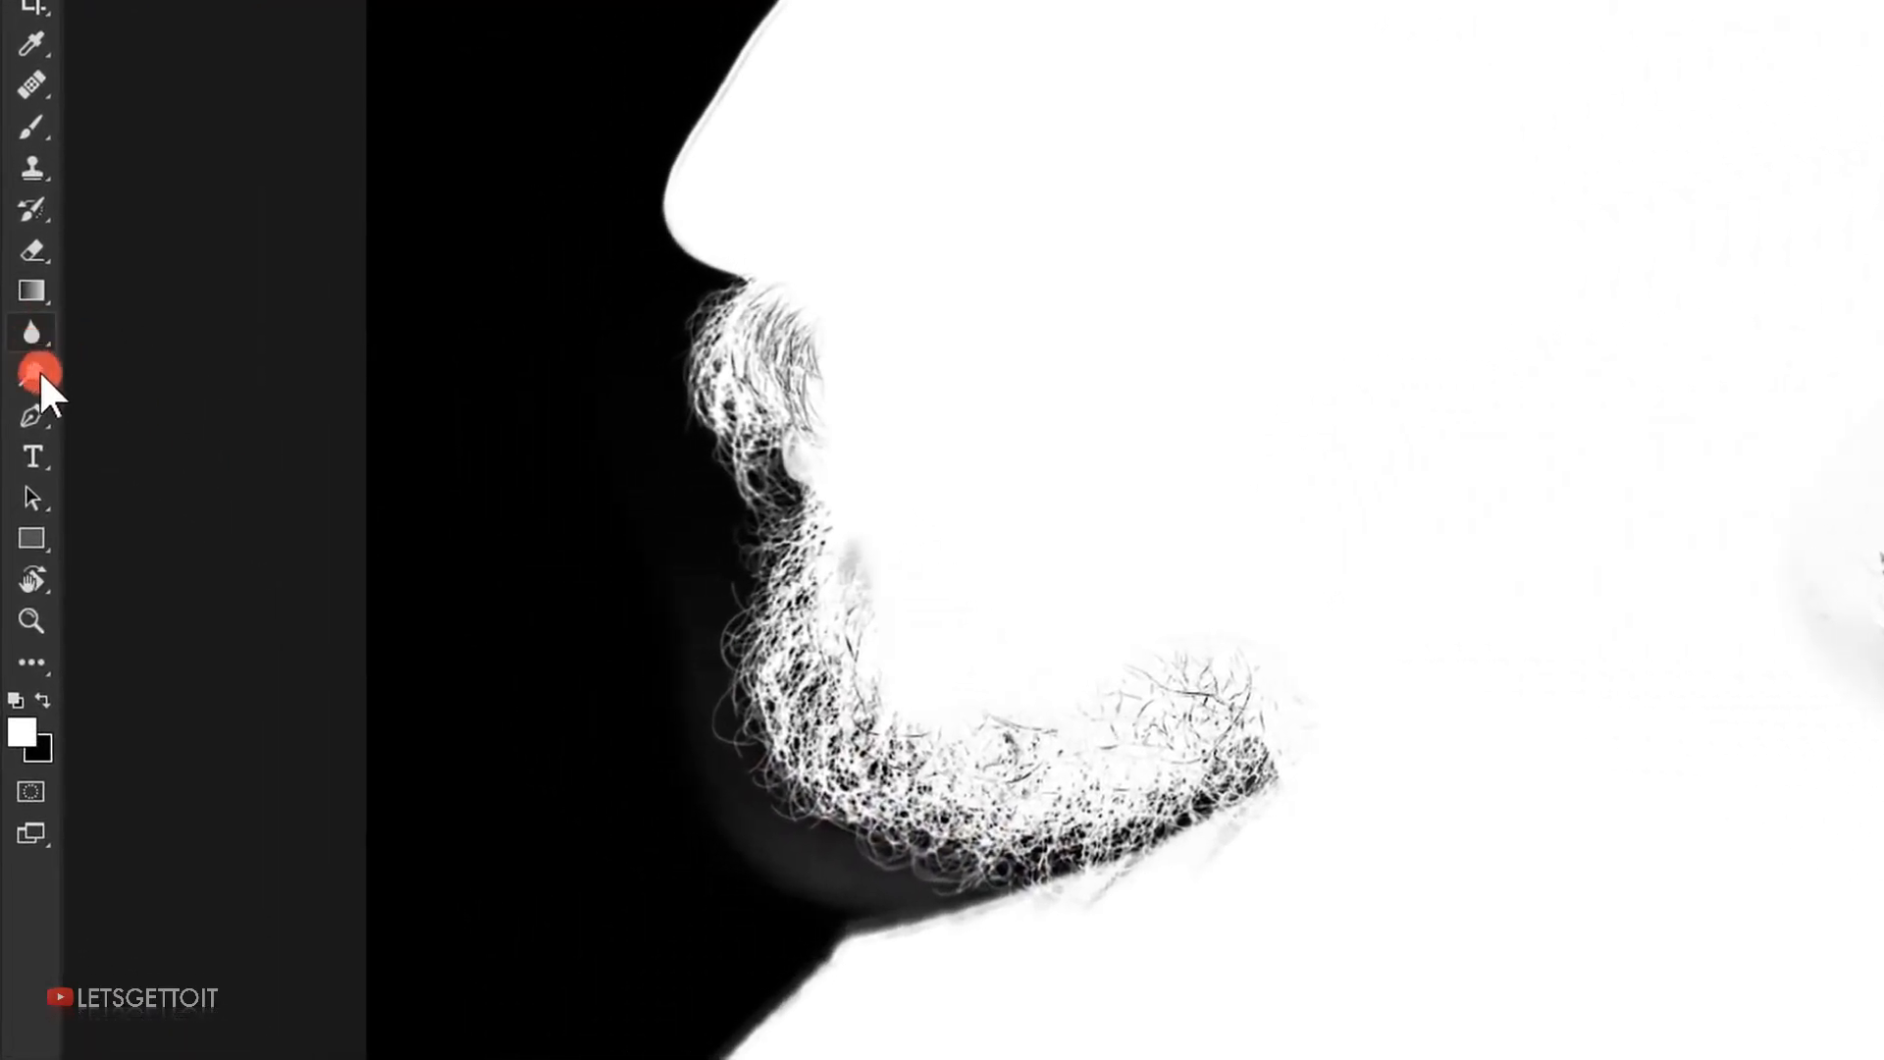
Burn away the grey haze around the beard, chin and front shoulder on the mask, using the Shadows range at 45% exposure
{"action": "left_click_drag", "start_coordinate": [37, 369], "coordinate": [110, 395]}
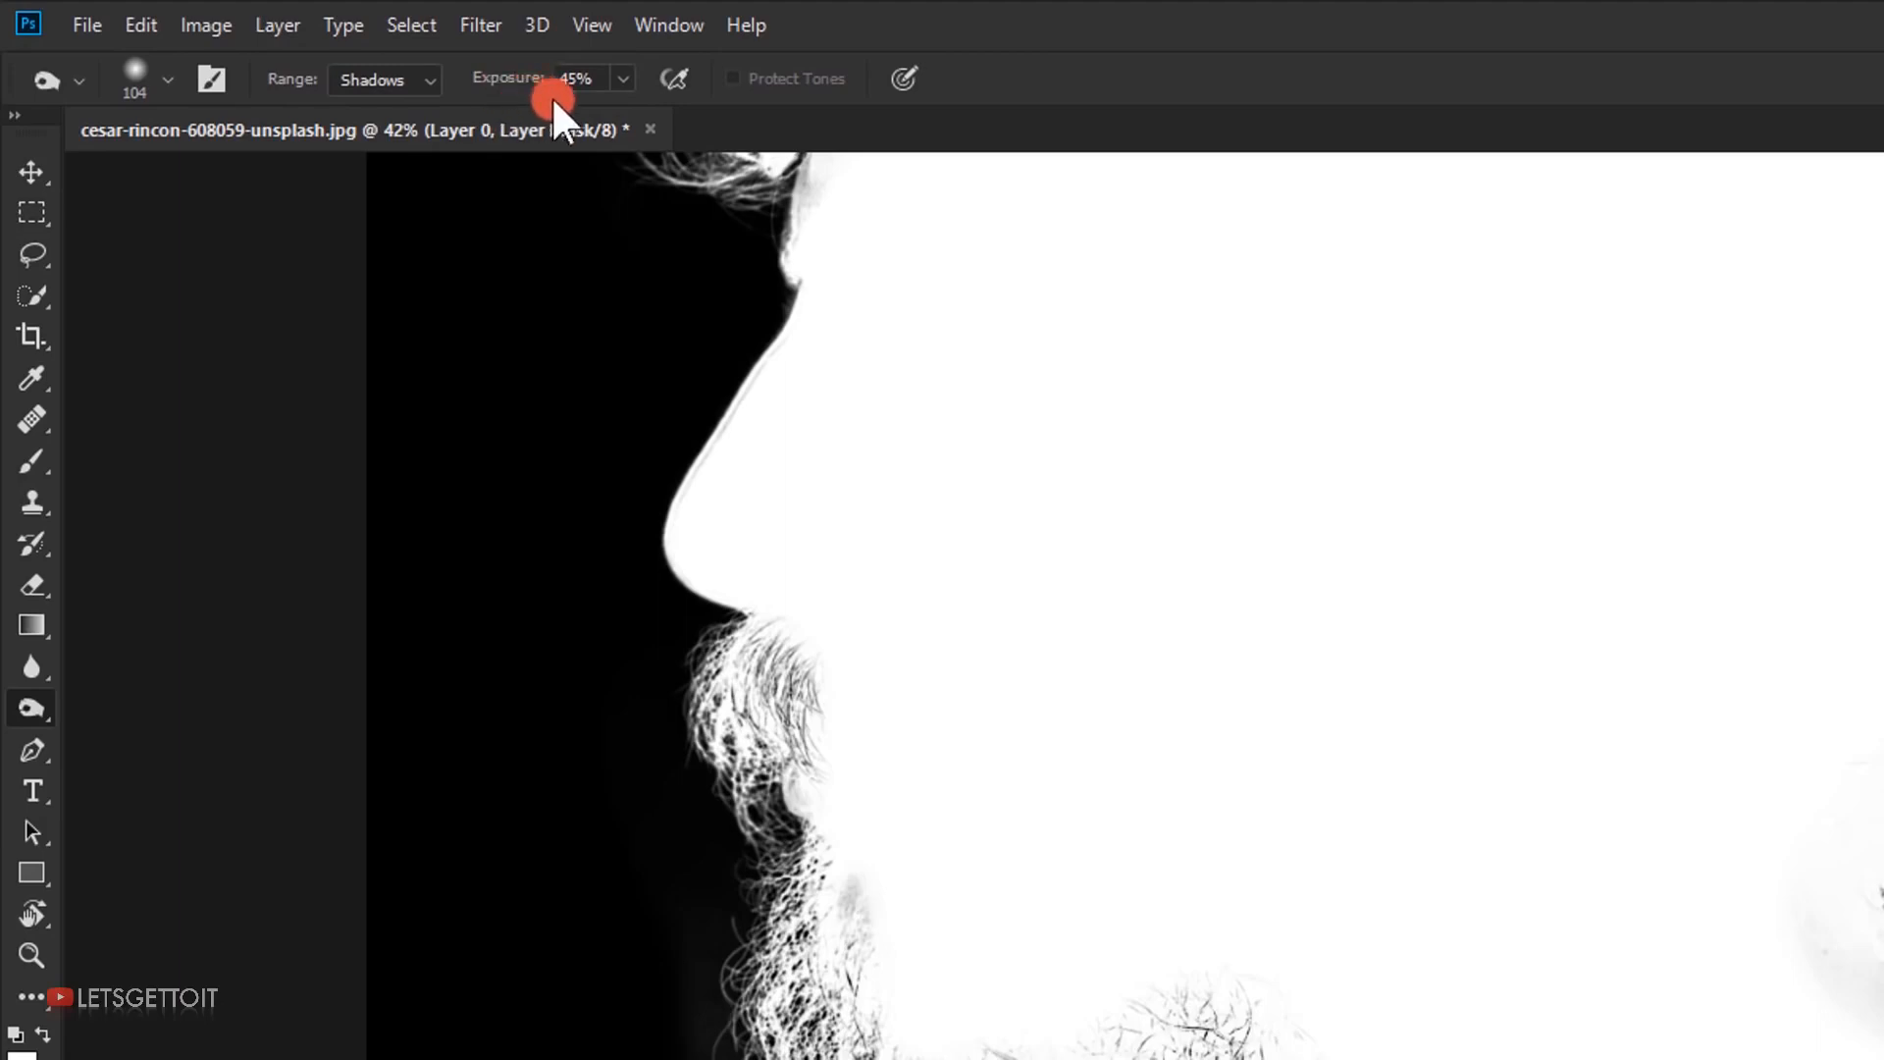
{"action": "left_click_drag", "start_coordinate": [674, 785], "coordinate": [686, 740]}
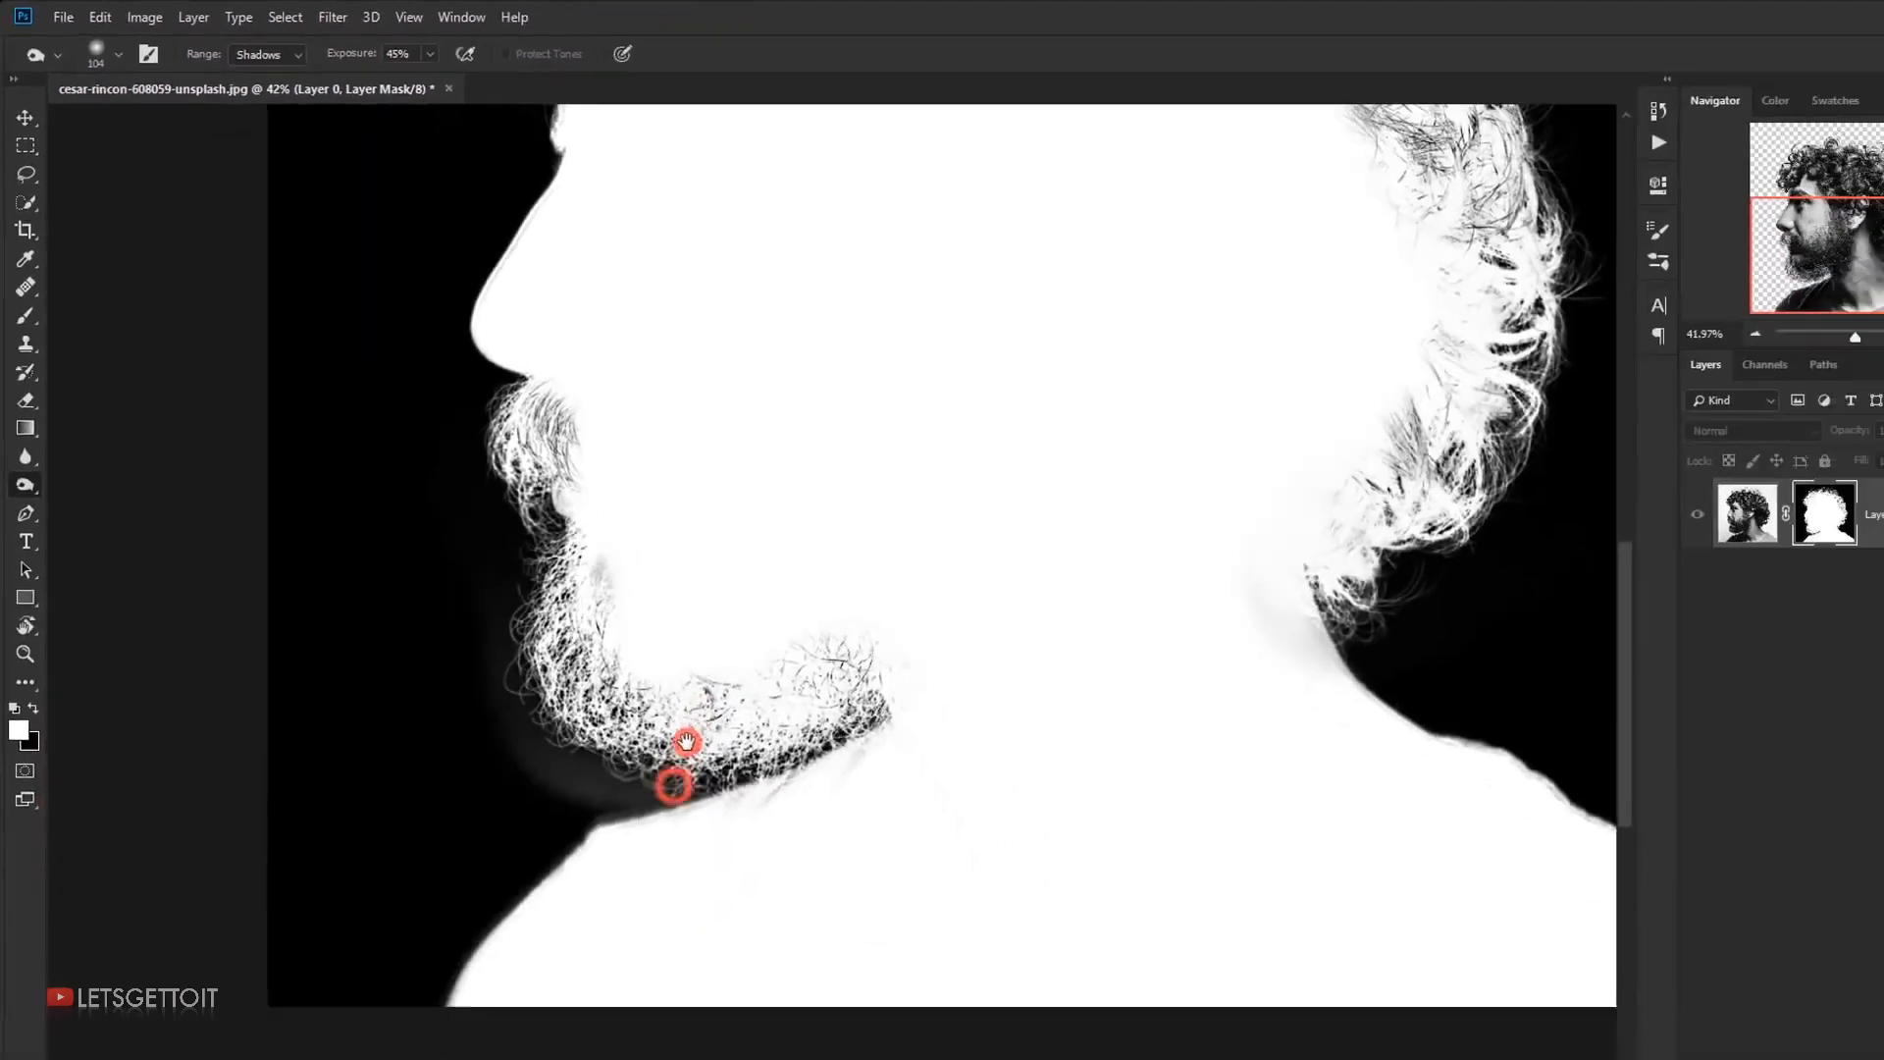
{"action": "right_click", "coordinate": [525, 662]}
{"action": "scroll", "coordinate": [462, 667], "scroll_direction": "up", "scroll_amount": 2}
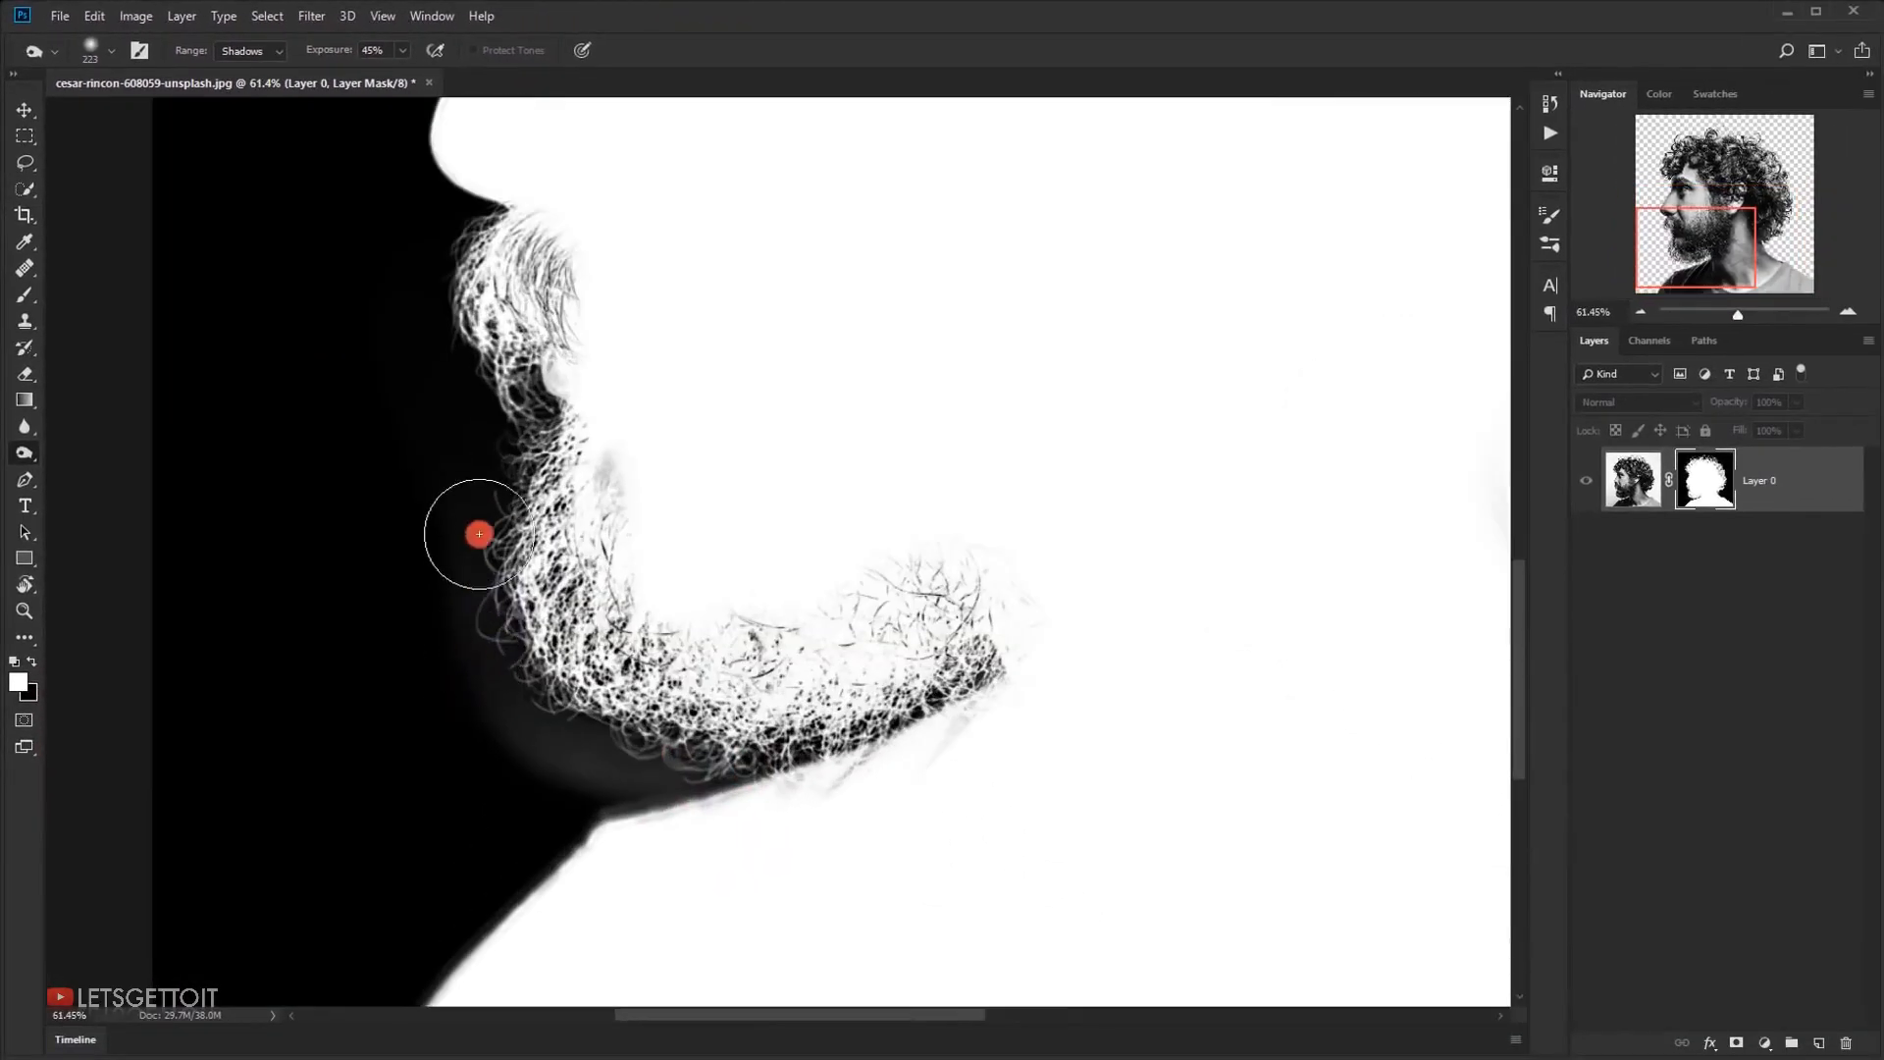
{"action": "mouse_move", "coordinate": [462, 546]}
{"action": "left_mouse_down"}
{"action": "mouse_move", "coordinate": [484, 651]}
{"action": "mouse_move", "coordinate": [536, 733]}
{"action": "mouse_move", "coordinate": [675, 756]}
{"action": "mouse_move", "coordinate": [574, 764]}
{"action": "left_mouse_up"}
{"action": "right_click", "coordinate": [709, 752], "text": "alt"}
{"action": "mouse_move", "coordinate": [721, 760]}
{"action": "left_mouse_down"}
{"action": "mouse_move", "coordinate": [707, 778]}
{"action": "mouse_move", "coordinate": [720, 698]}
{"action": "mouse_move", "coordinate": [619, 766]}
{"action": "left_mouse_up"}
{"action": "mouse_move", "coordinate": [603, 783]}
{"action": "left_mouse_down"}
{"action": "mouse_move", "coordinate": [449, 969]}
{"action": "mouse_move", "coordinate": [444, 1022]}
{"action": "left_mouse_up"}
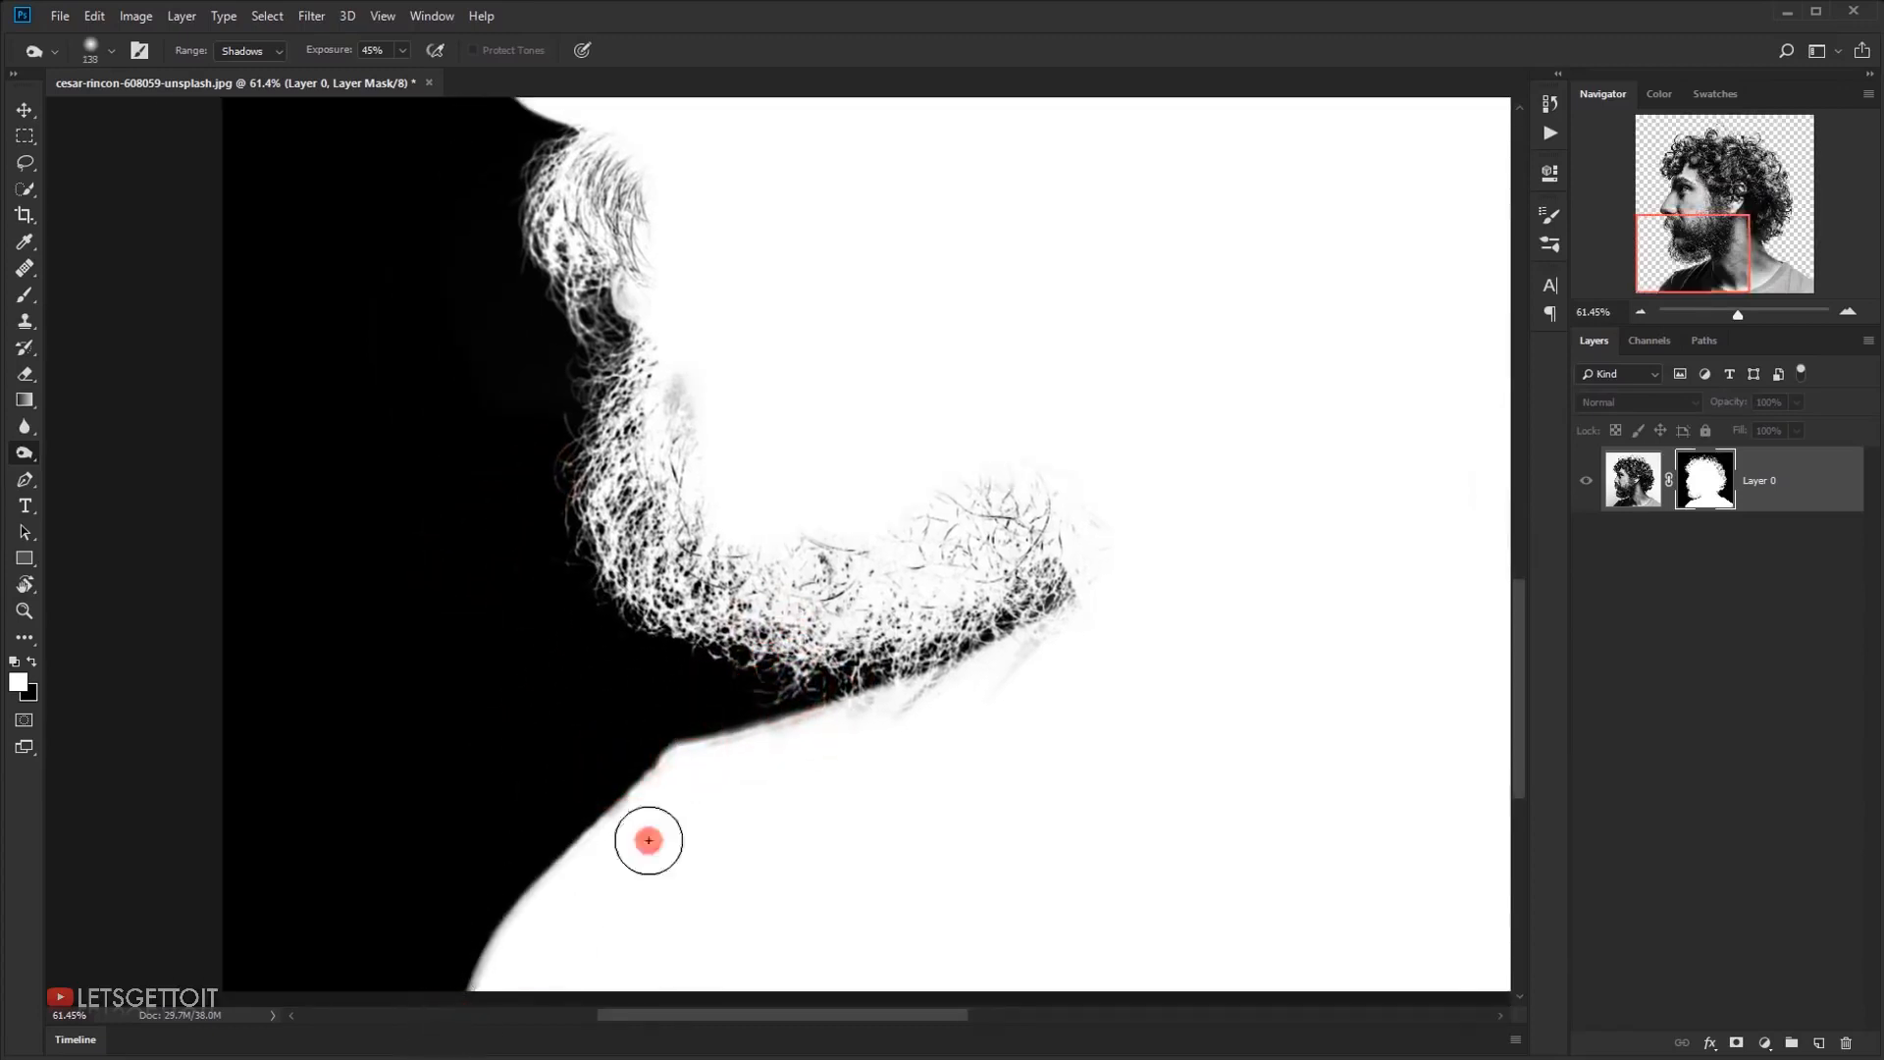
Burn the mask's dark background along the nape, back shoulder and face profile to clean the edges
{"action": "left_click_drag", "start_coordinate": [959, 717], "coordinate": [364, 775]}
{"action": "scroll", "coordinate": [1186, 647], "scroll_direction": "up", "scroll_amount": 3}
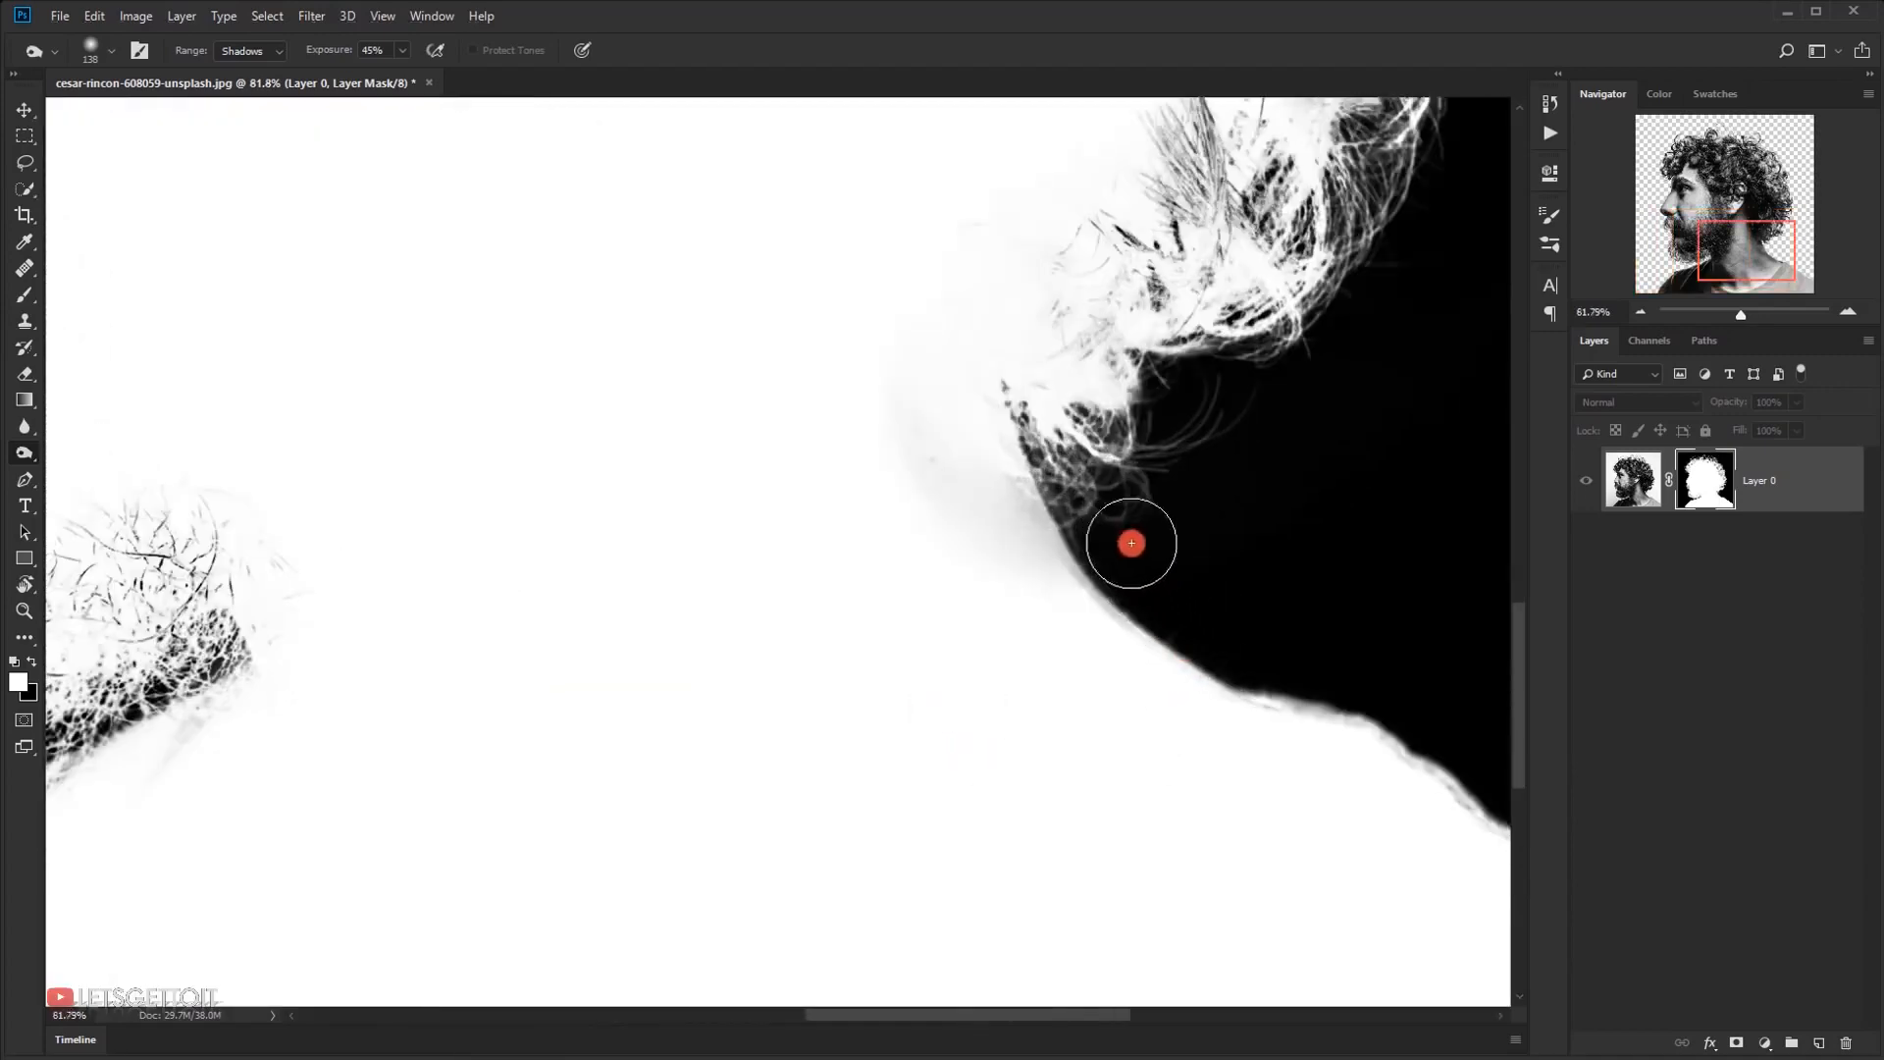
{"action": "left_click_drag", "start_coordinate": [1168, 585], "coordinate": [1467, 738]}
{"action": "mouse_move", "coordinate": [1019, 580]}
{"action": "left_mouse_down"}
{"action": "mouse_move", "coordinate": [1138, 878]}
{"action": "mouse_move", "coordinate": [1144, 947]}
{"action": "left_mouse_up"}
{"action": "left_click_drag", "start_coordinate": [875, 606], "coordinate": [1374, 731]}
{"action": "mouse_move", "coordinate": [710, 547]}
{"action": "left_mouse_down"}
{"action": "mouse_move", "coordinate": [716, 622]}
{"action": "mouse_move", "coordinate": [671, 722]}
{"action": "left_mouse_up"}
{"action": "mouse_move", "coordinate": [988, 522]}
{"action": "left_mouse_down"}
{"action": "mouse_move", "coordinate": [1021, 571]}
{"action": "mouse_move", "coordinate": [932, 694]}
{"action": "mouse_move", "coordinate": [860, 869]}
{"action": "left_mouse_up"}
{"action": "left_click_drag", "start_coordinate": [854, 799], "coordinate": [753, 580]}
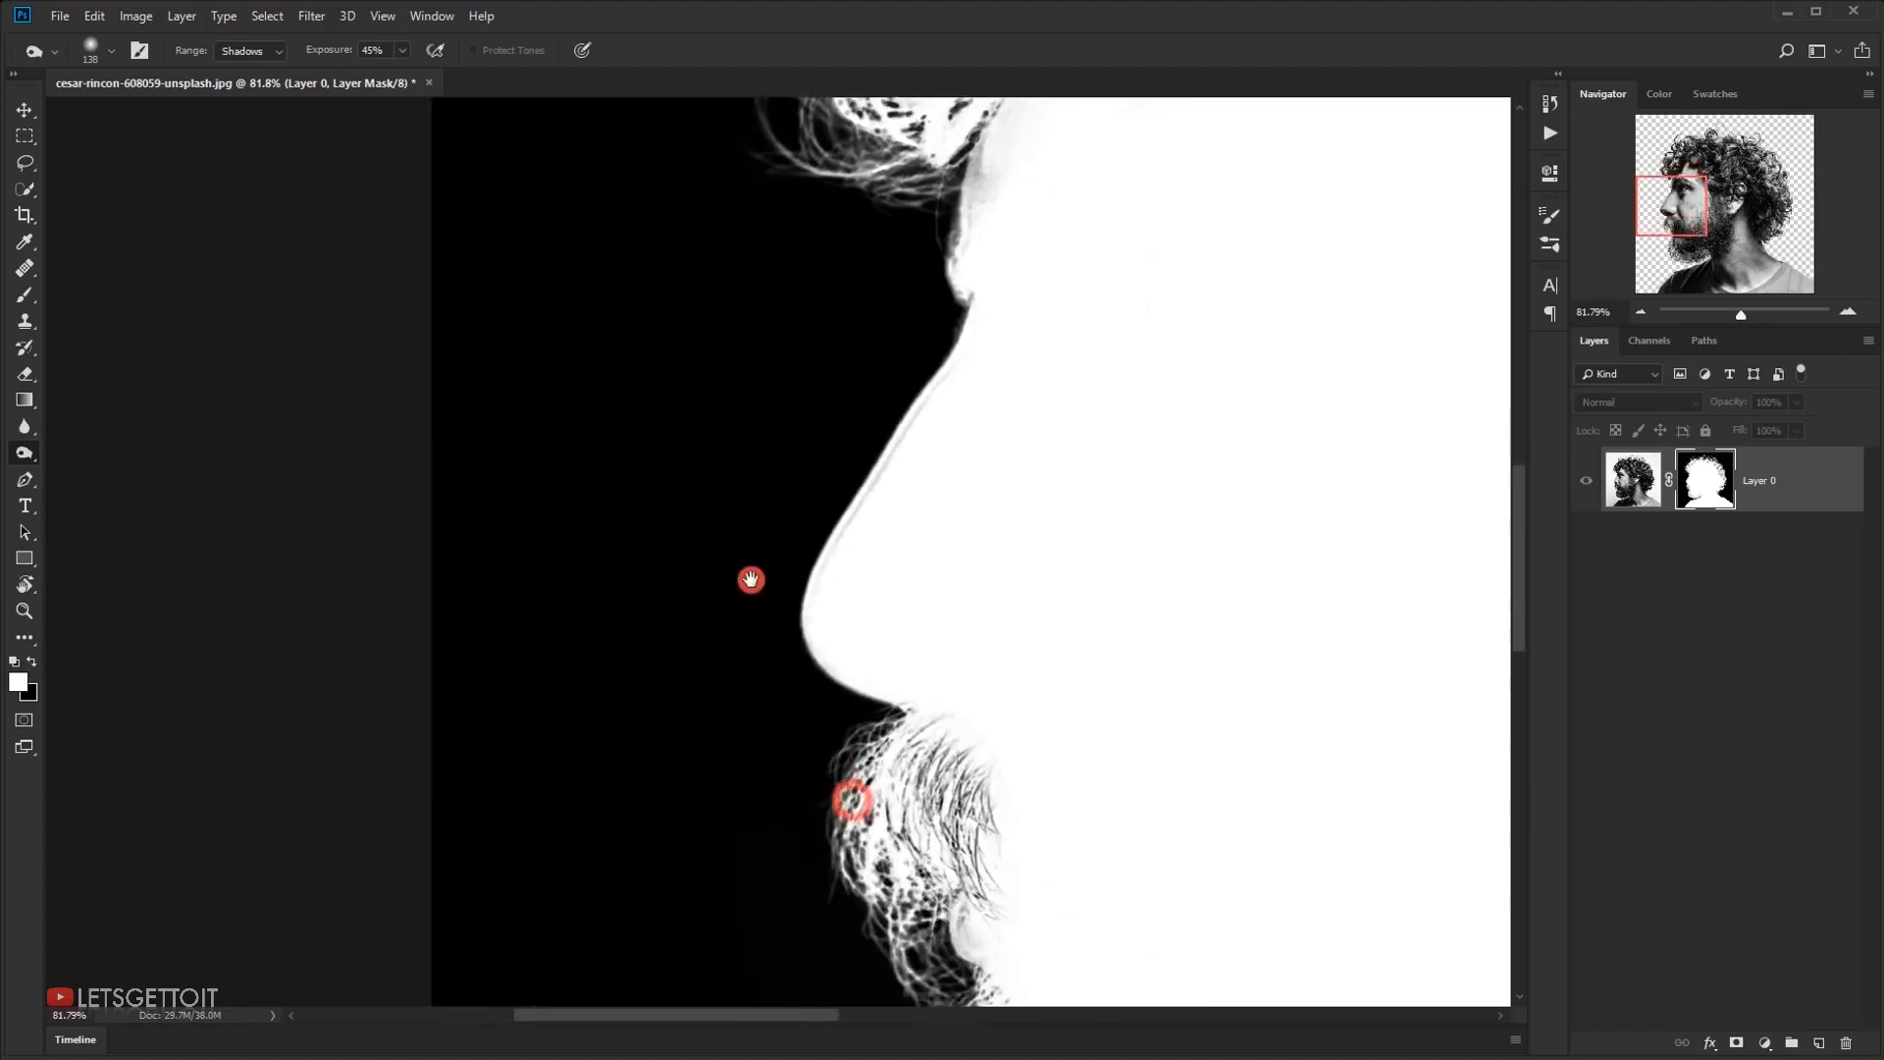
{"action": "left_click_drag", "start_coordinate": [916, 750], "coordinate": [706, 694]}
Whiten the beard's inner area on the mask with the Dodge tool, using the Highlights range at 52% exposure
{"action": "scroll", "coordinate": [731, 672], "scroll_direction": "down", "scroll_amount": 1}
{"action": "scroll", "coordinate": [732, 677], "scroll_direction": "down", "scroll_amount": 2}
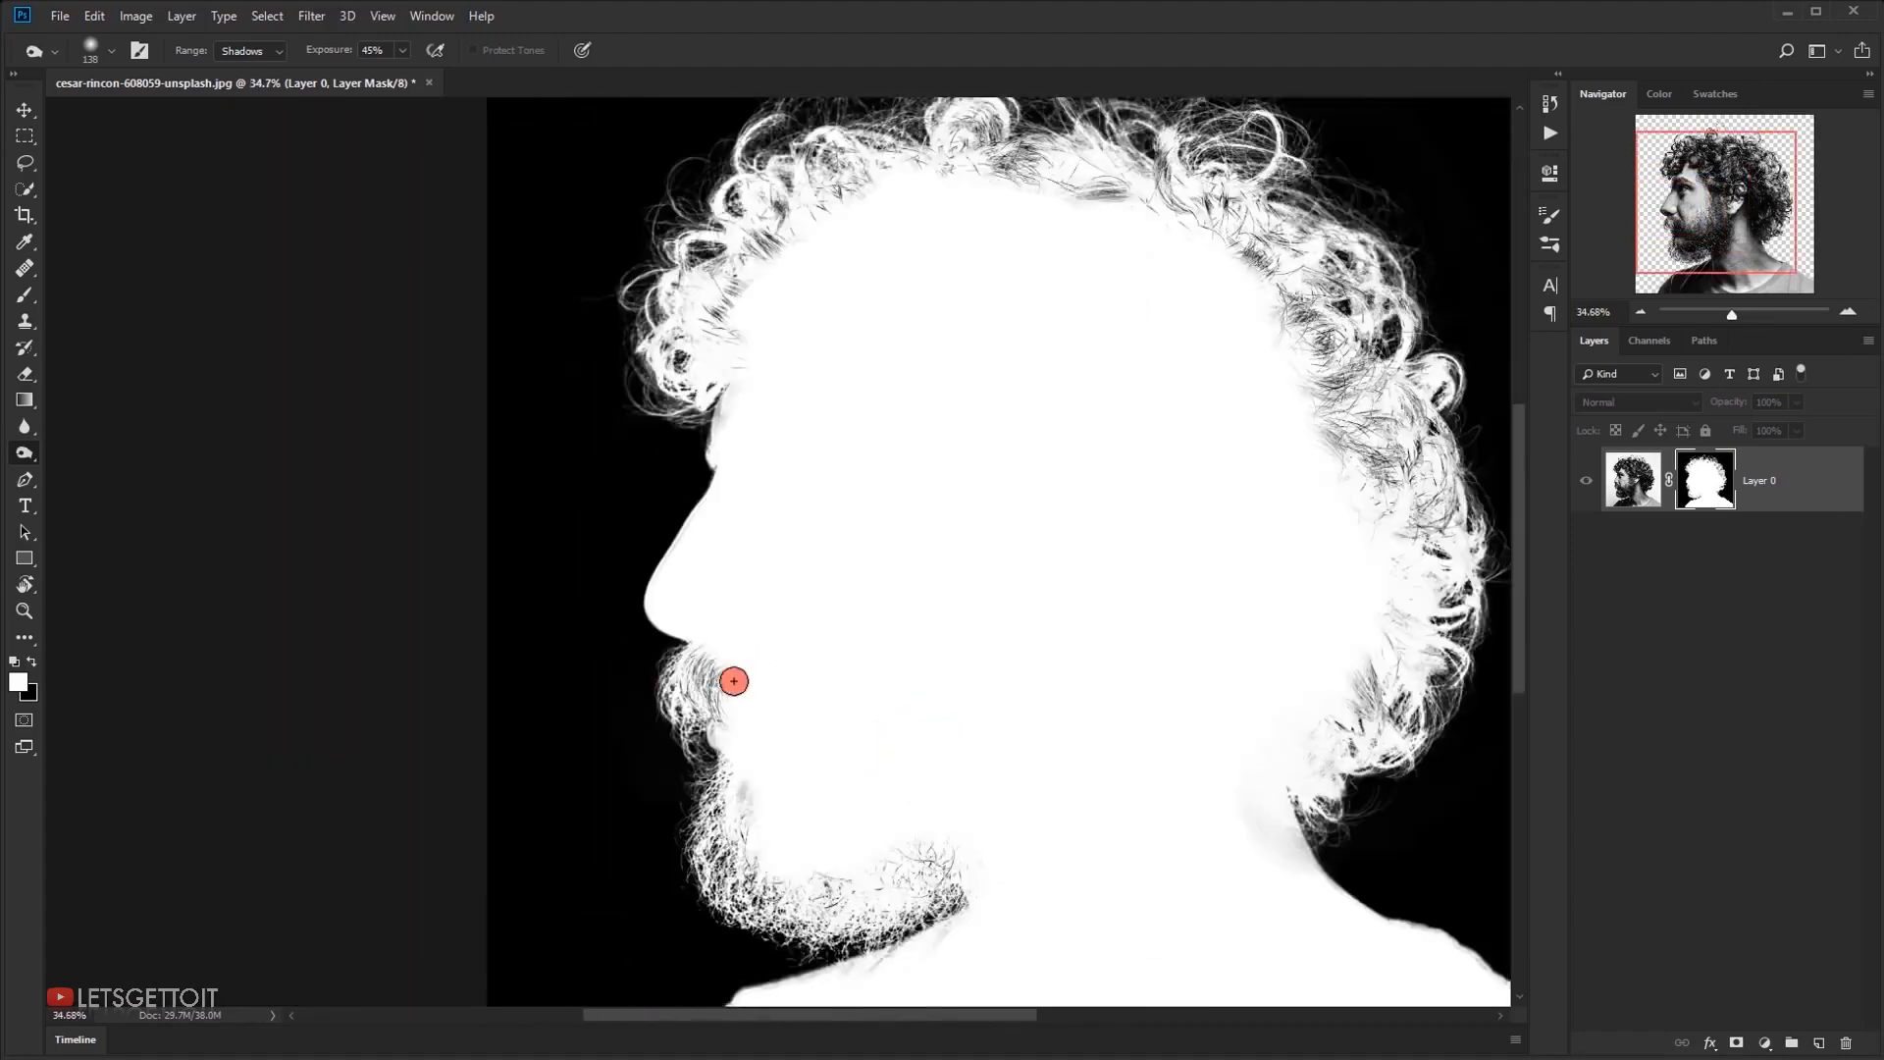
{"action": "scroll", "coordinate": [858, 703], "scroll_direction": "down", "scroll_amount": 1}
{"action": "scroll", "coordinate": [857, 703], "scroll_direction": "up", "scroll_amount": 1}
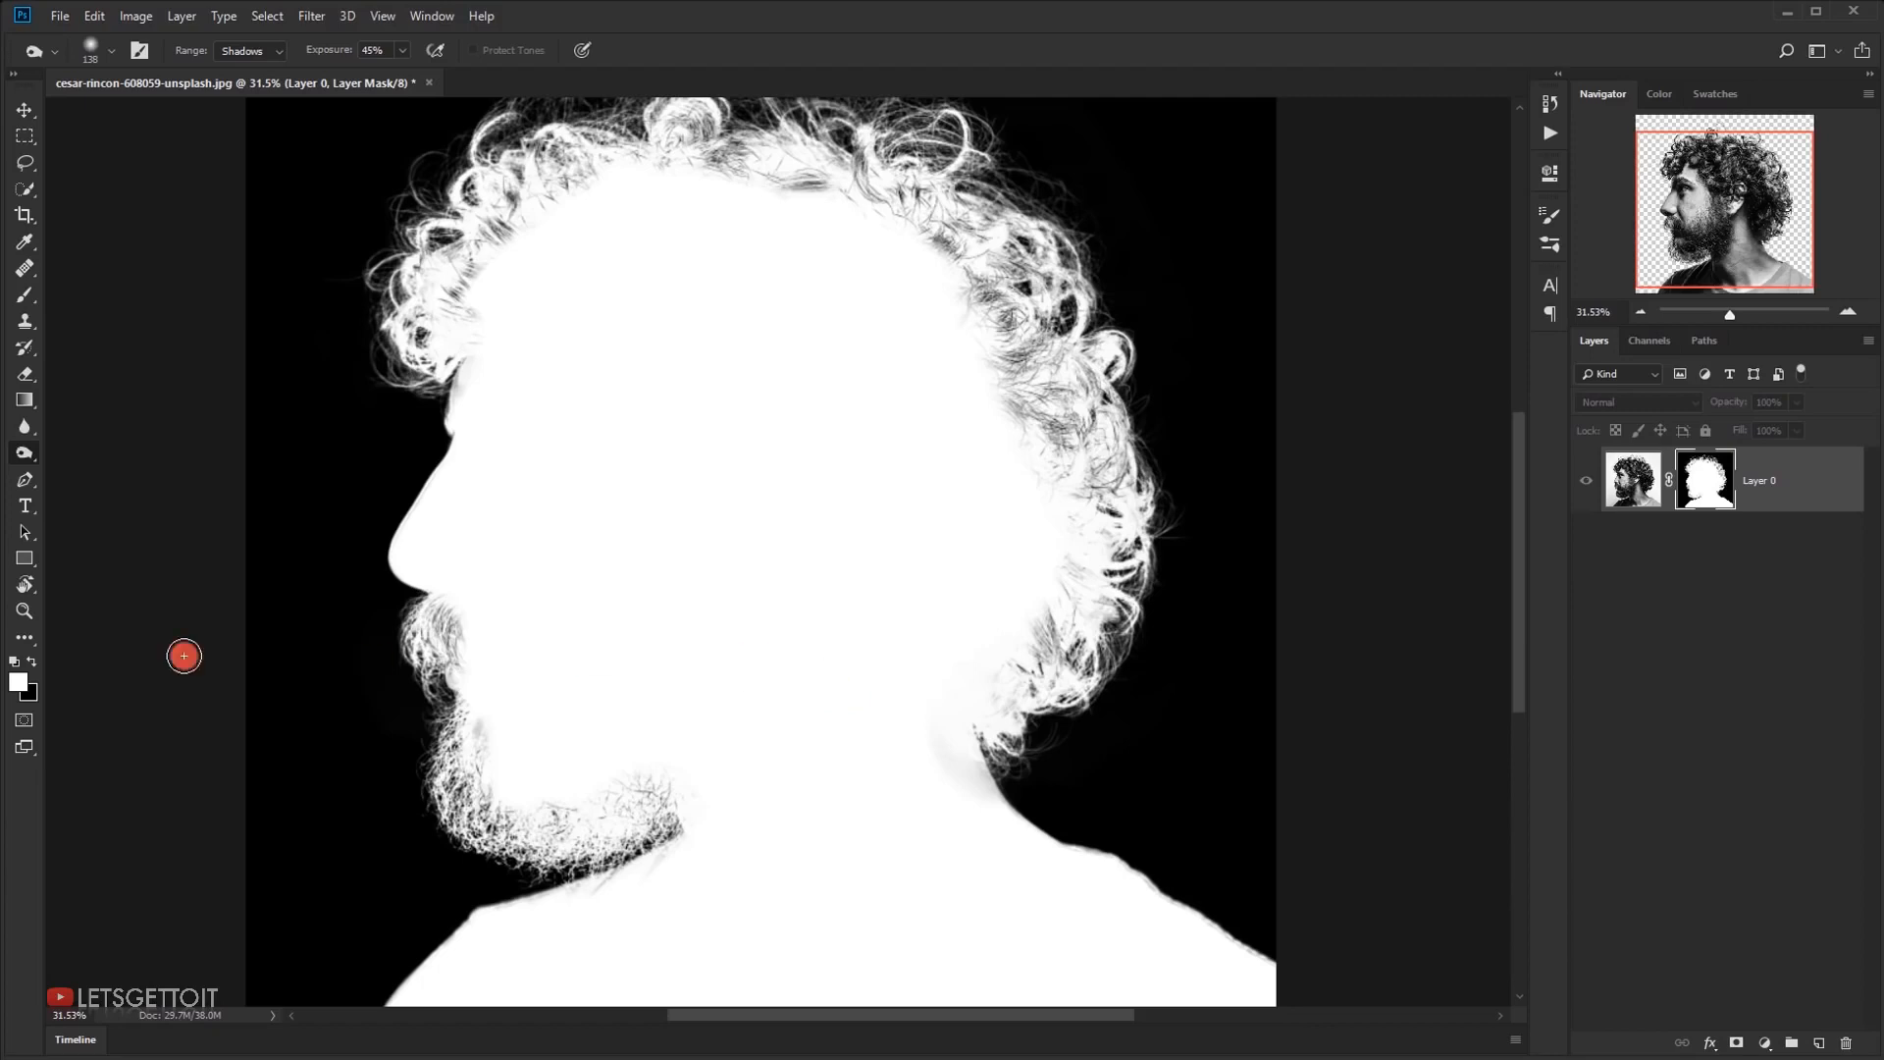
{"action": "left_click", "coordinate": [15, 443]}
{"action": "left_click", "coordinate": [84, 450]}
{"action": "left_click_drag", "start_coordinate": [670, 734], "coordinate": [659, 695]}
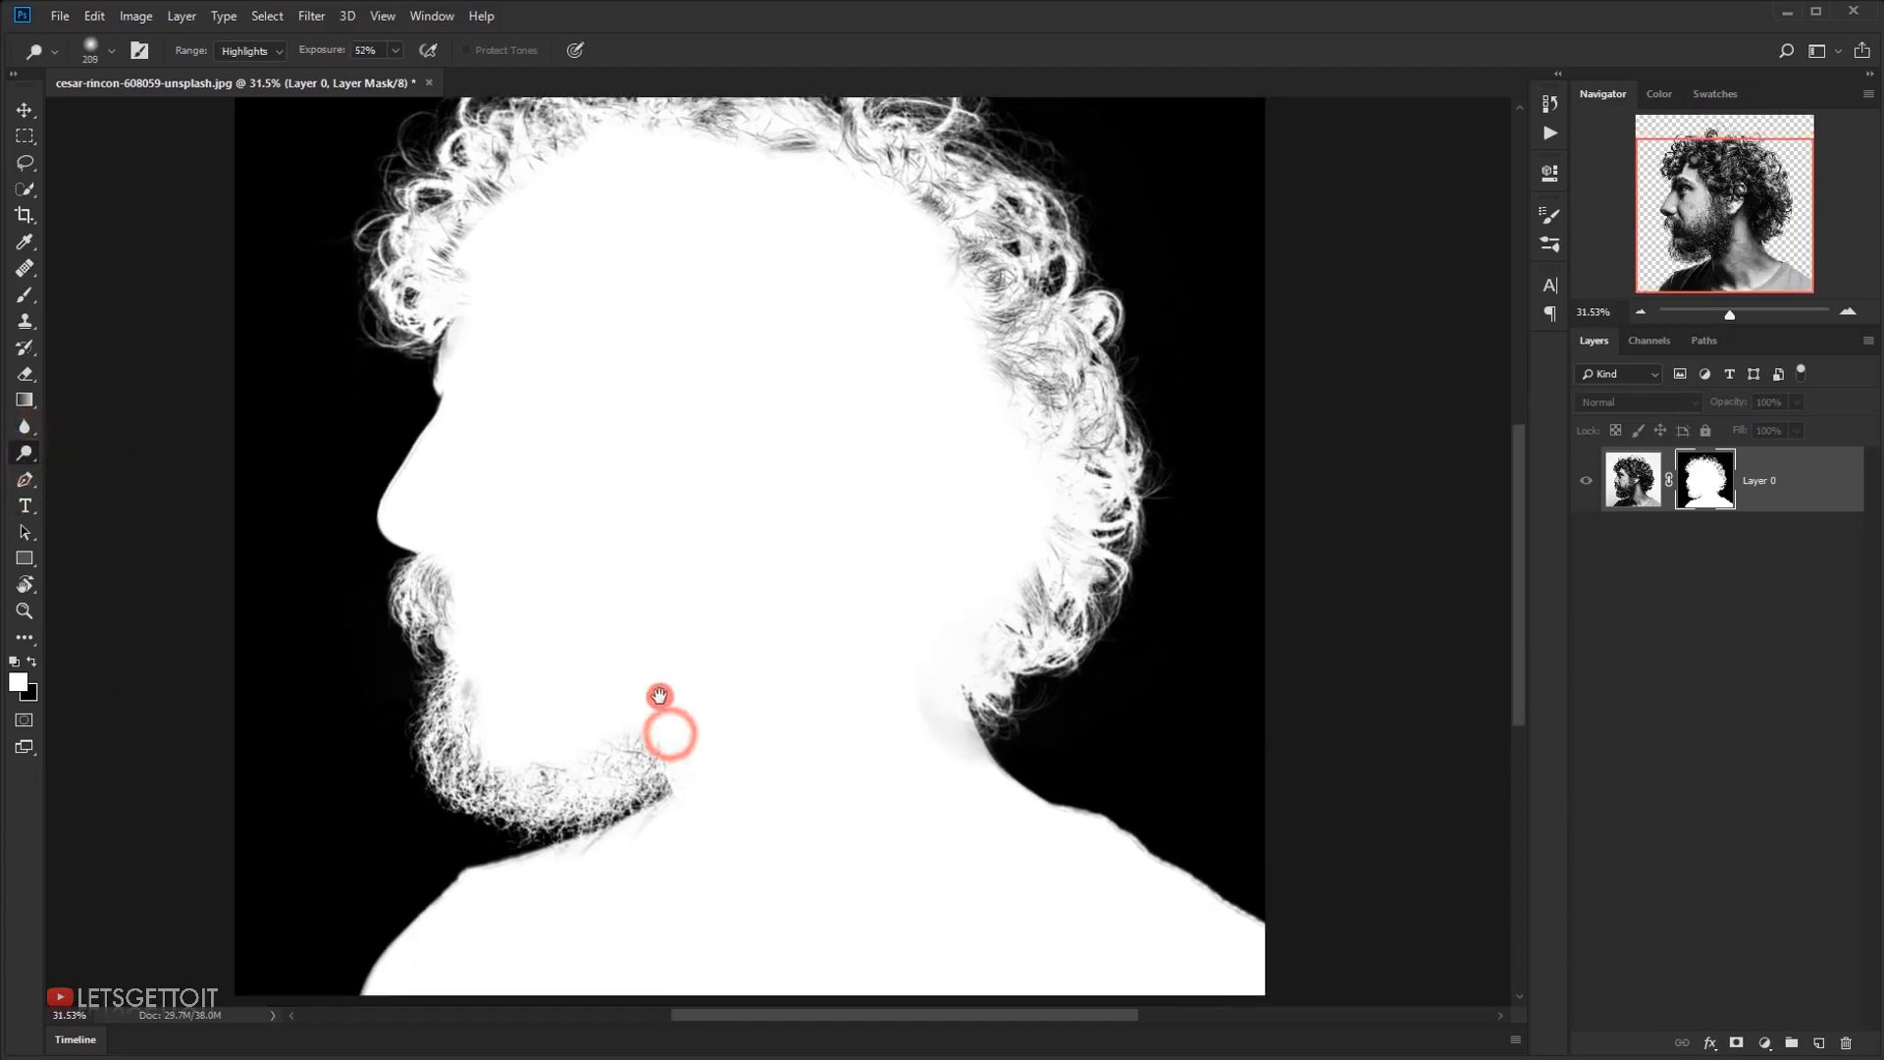
{"action": "left_click", "coordinate": [633, 595]}
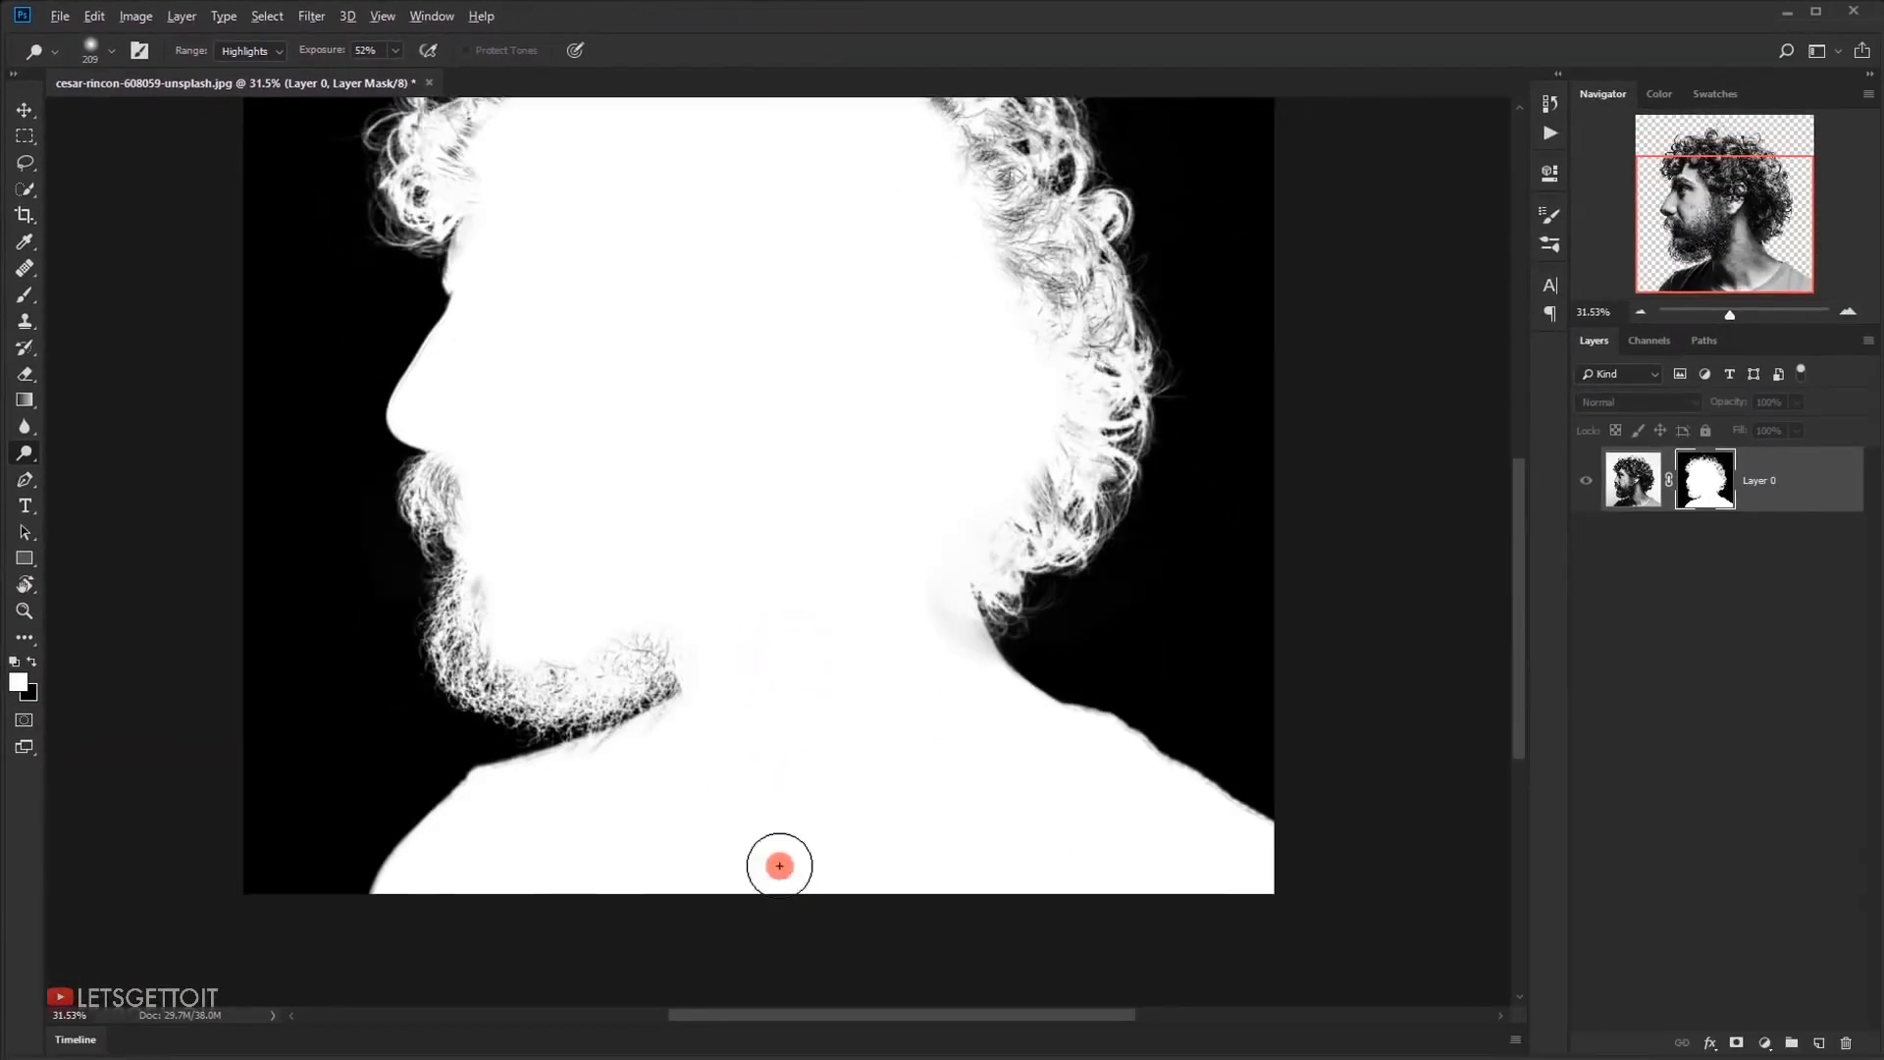
{"action": "scroll", "coordinate": [779, 866], "scroll_direction": "up", "scroll_amount": 3}
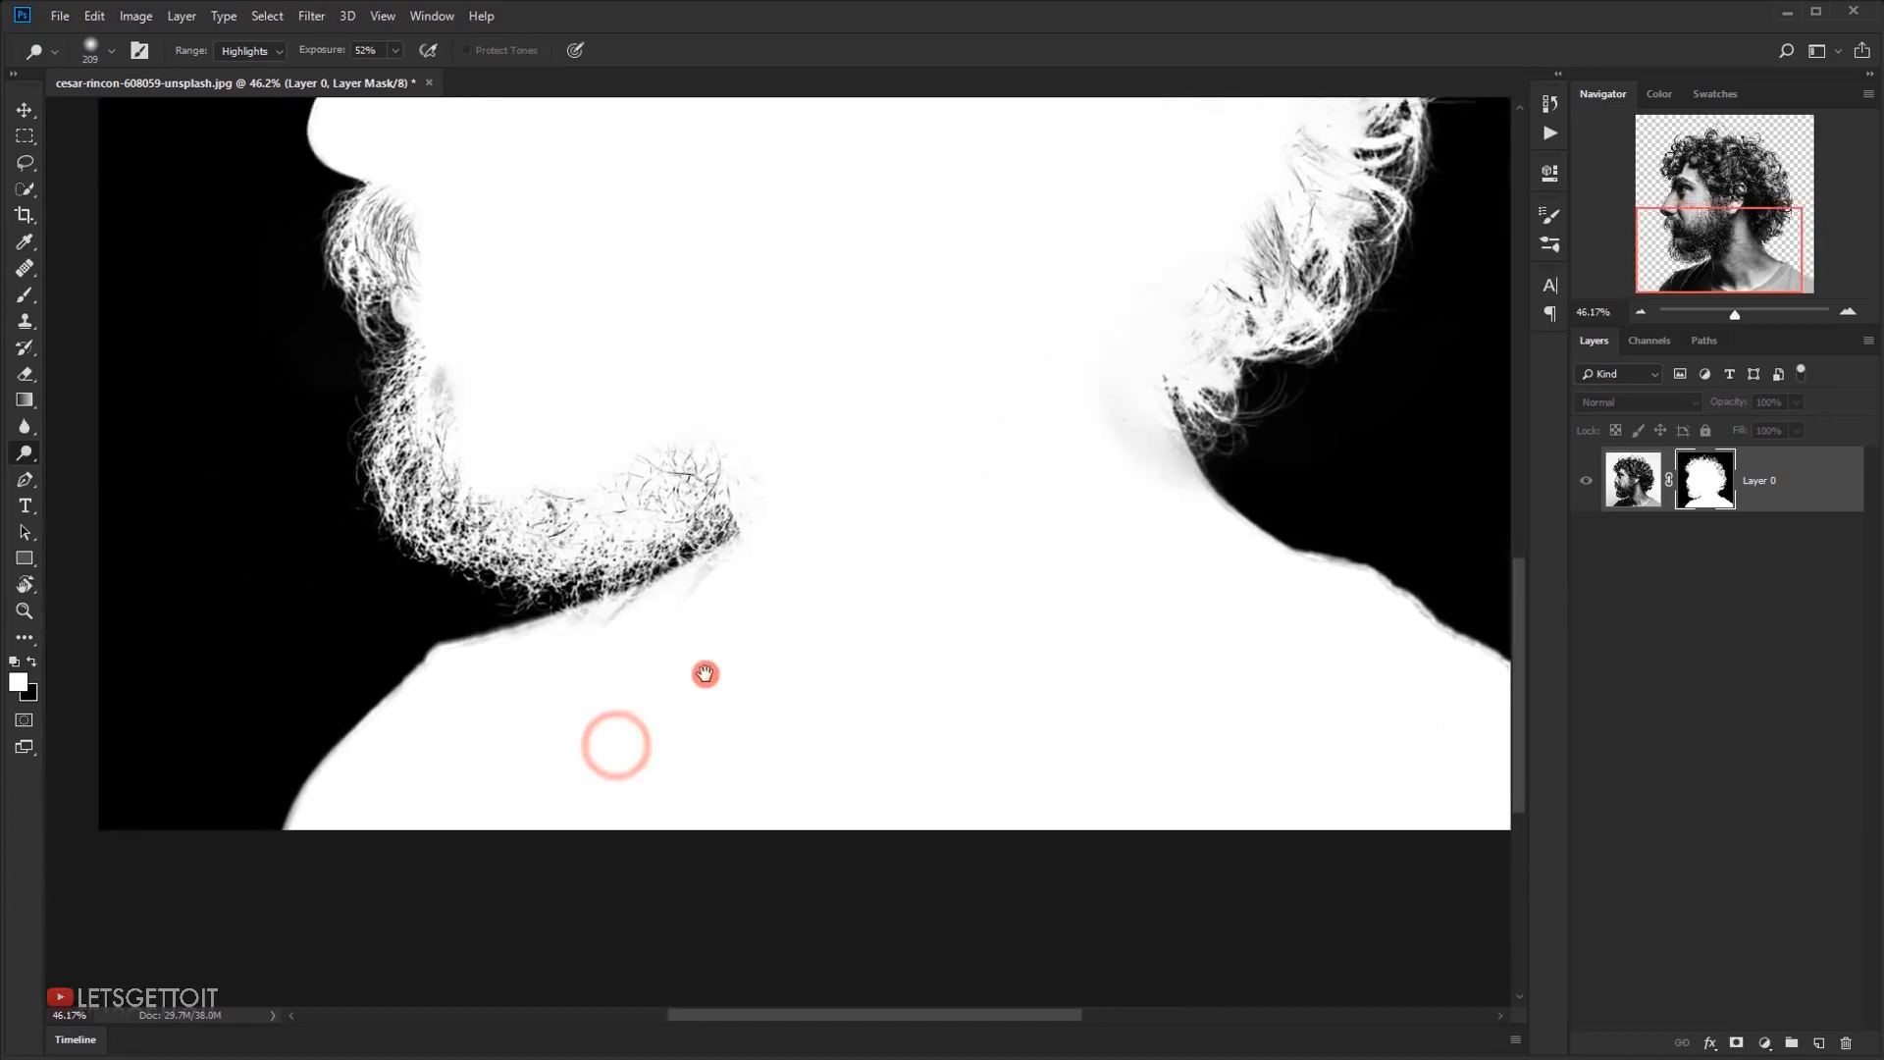
{"action": "right_click", "coordinate": [666, 632], "text": "alt"}
{"action": "mouse_move", "coordinate": [663, 632]}
{"action": "left_mouse_down"}
{"action": "mouse_move", "coordinate": [660, 609]}
{"action": "mouse_move", "coordinate": [458, 677]}
{"action": "mouse_move", "coordinate": [344, 804]}
{"action": "mouse_move", "coordinate": [538, 462]}
{"action": "mouse_move", "coordinate": [436, 236]}
{"action": "mouse_move", "coordinate": [398, 591]}
{"action": "left_mouse_up"}
Dodge the grey areas in the back curls and at the nape of the neck on the mask
{"action": "left_click_drag", "start_coordinate": [1283, 328], "coordinate": [1187, 215]}
{"action": "right_click", "coordinate": [1135, 614], "text": "alt"}
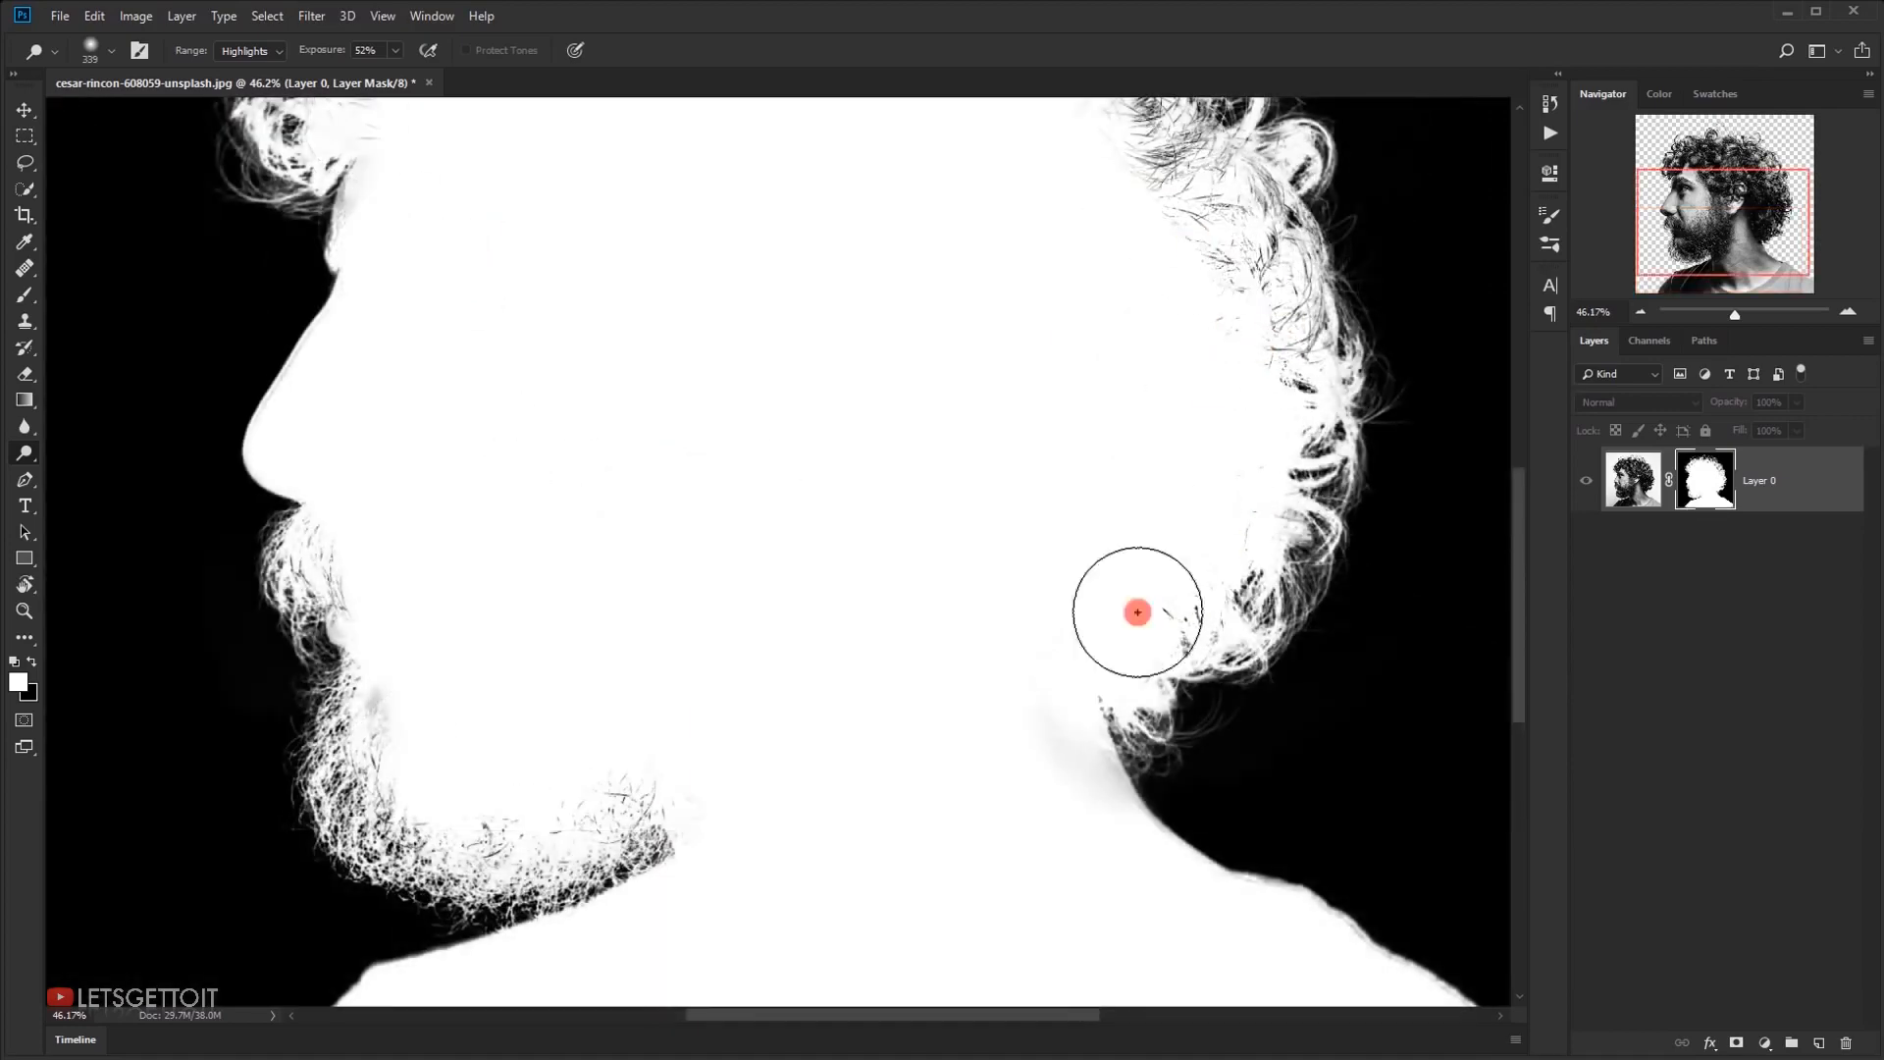
{"action": "left_click_drag", "start_coordinate": [1136, 614], "coordinate": [1109, 785]}
{"action": "left_click_drag", "start_coordinate": [1286, 923], "coordinate": [906, 657]}
{"action": "left_click_drag", "start_coordinate": [727, 255], "coordinate": [741, 882]}
Dodge the grey strands inside the curls at the top and front of the head on the mask
{"action": "mouse_move", "coordinate": [721, 365]}
{"action": "left_mouse_down"}
{"action": "mouse_move", "coordinate": [532, 285]}
{"action": "mouse_move", "coordinate": [365, 238]}
{"action": "left_mouse_up"}
{"action": "left_click_drag", "start_coordinate": [365, 238], "coordinate": [724, 200]}
{"action": "right_click", "coordinate": [425, 242], "text": "alt"}
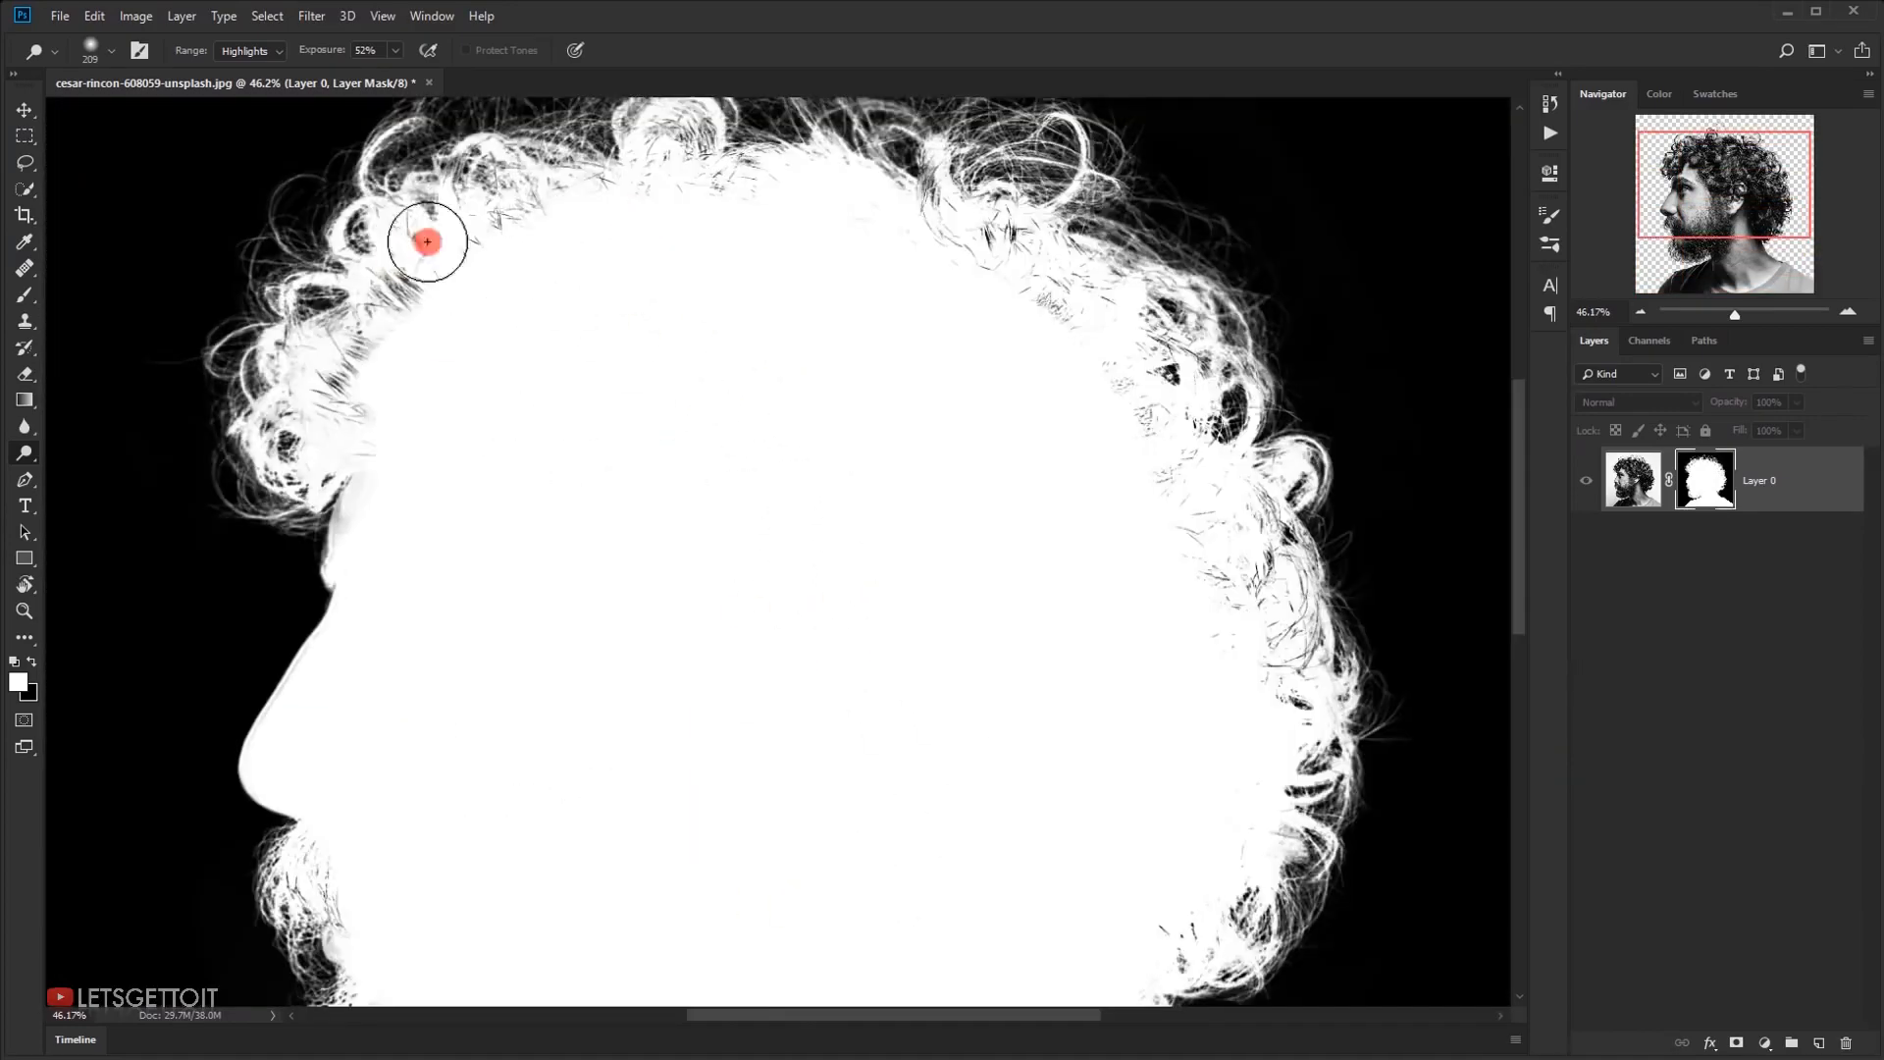
{"action": "left_click_drag", "start_coordinate": [425, 241], "coordinate": [379, 279]}
{"action": "left_click_drag", "start_coordinate": [1186, 574], "coordinate": [1138, 275]}
{"action": "left_click_drag", "start_coordinate": [530, 854], "coordinate": [350, 707]}
{"action": "left_click_drag", "start_coordinate": [324, 186], "coordinate": [320, 231]}
Dodge the remaining grey spots along the forehead, nose and back curls on the mask with a larger brush
{"action": "scroll", "coordinate": [740, 379], "scroll_direction": "down", "scroll_amount": 4}
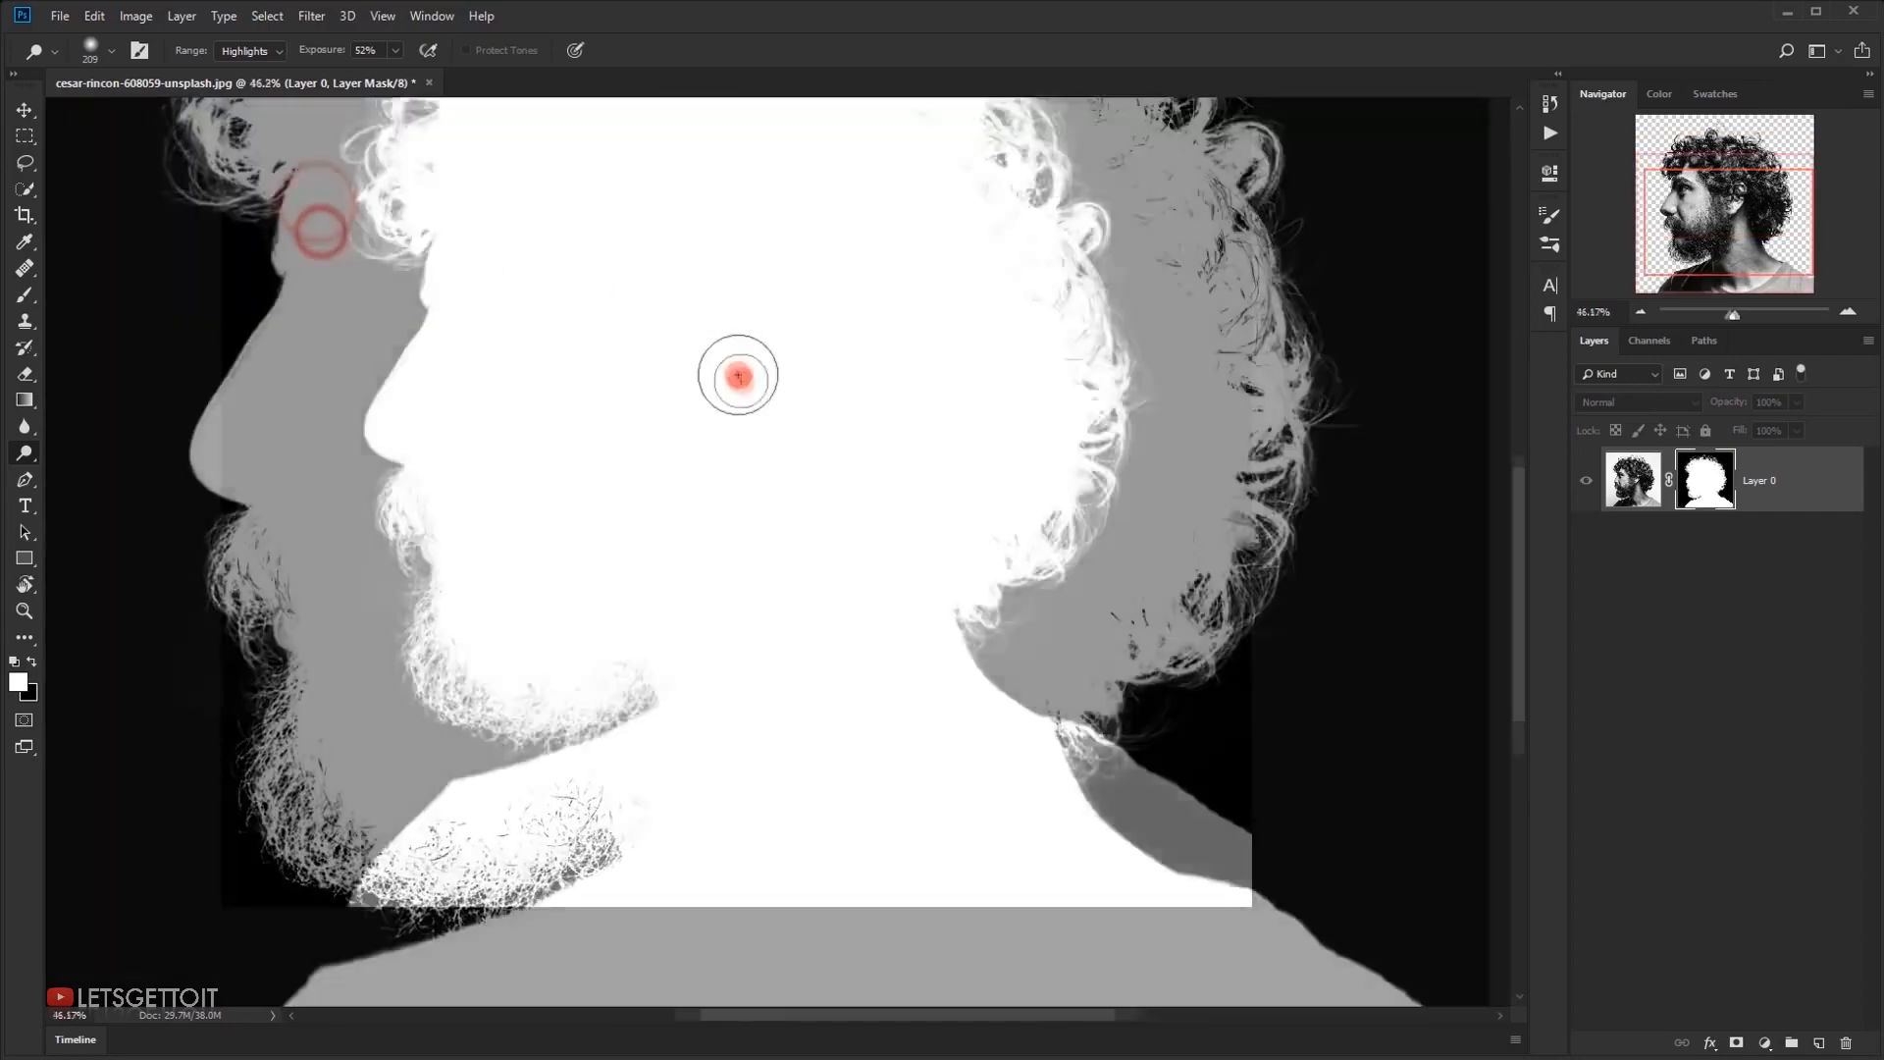
{"action": "scroll", "coordinate": [745, 403], "scroll_direction": "down", "scroll_amount": 2}
{"action": "scroll", "coordinate": [694, 473], "scroll_direction": "up", "scroll_amount": 4}
{"action": "right_click", "coordinate": [686, 458], "text": "alt"}
{"action": "left_click", "coordinate": [639, 395]}
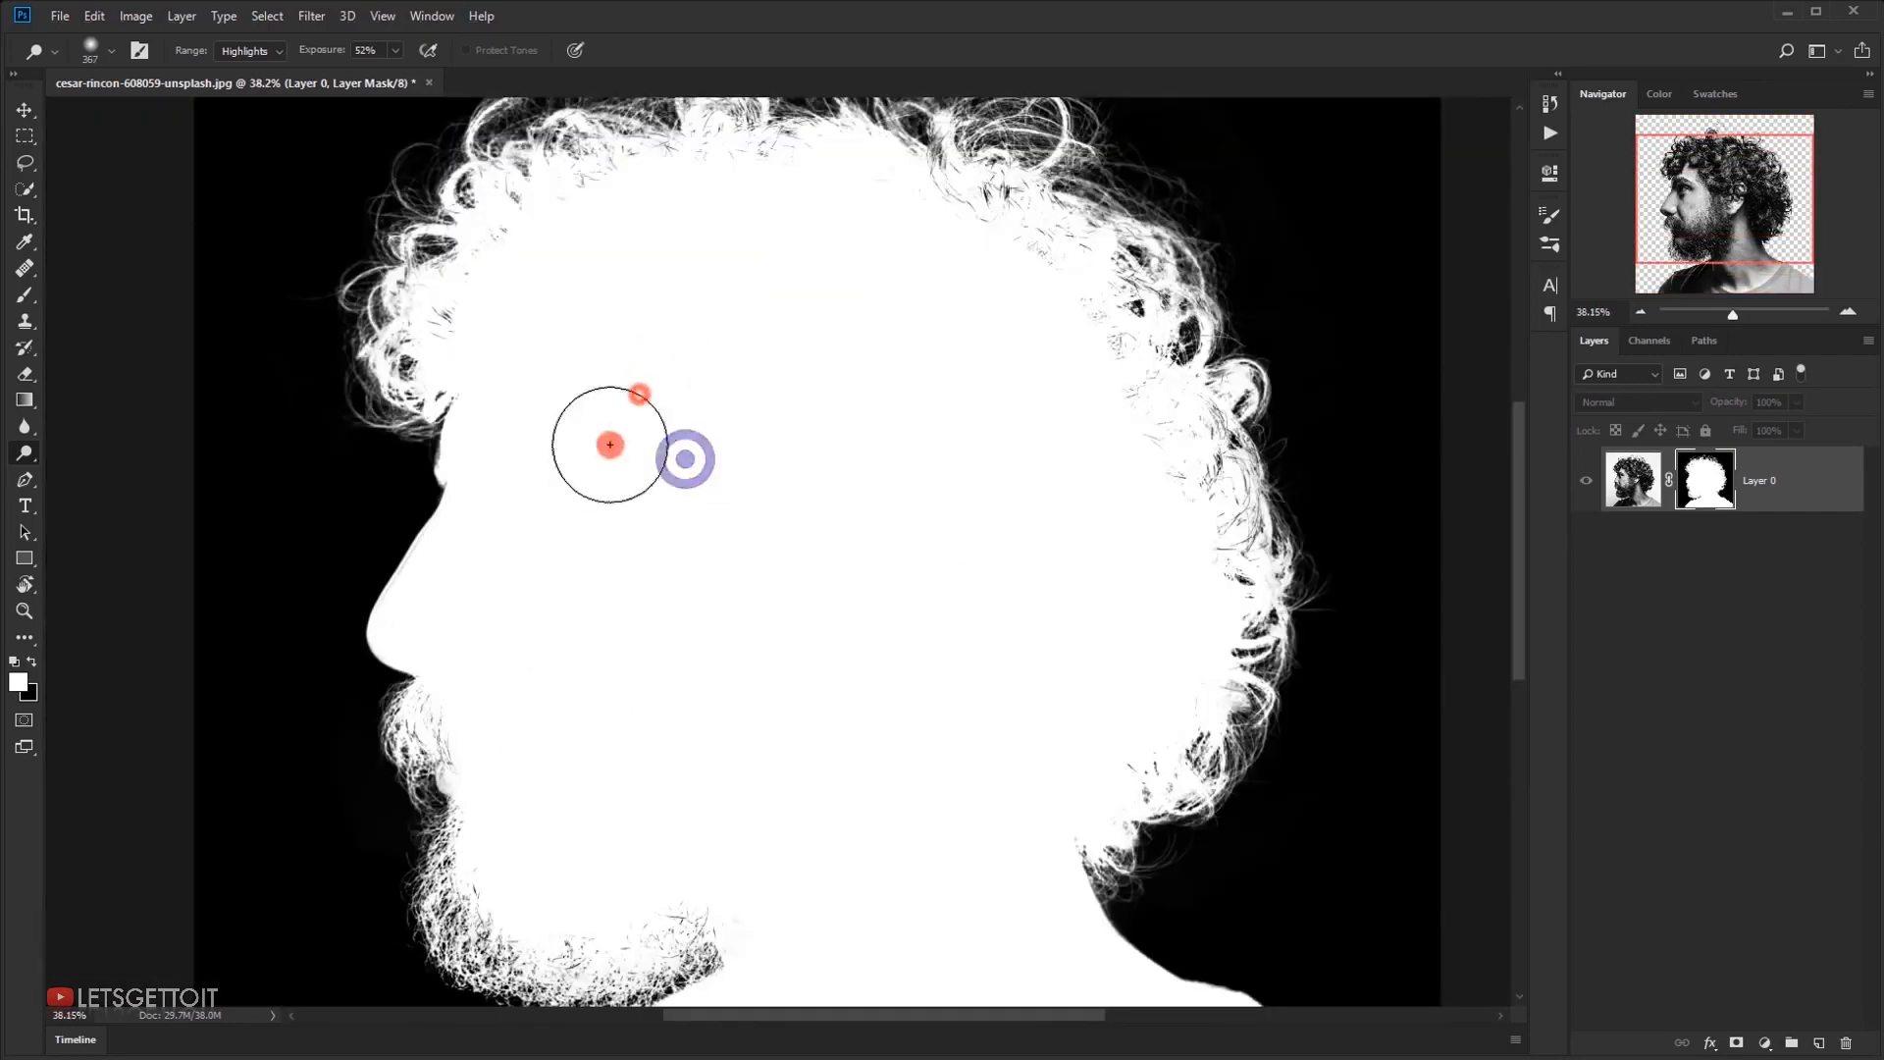
{"action": "left_click", "coordinate": [572, 462]}
{"action": "left_click", "coordinate": [488, 530]}
{"action": "left_click", "coordinate": [434, 562]}
{"action": "left_click", "coordinate": [428, 562]}
{"action": "left_click", "coordinate": [418, 564]}
{"action": "scroll", "coordinate": [719, 609], "scroll_direction": "down", "scroll_amount": 5}
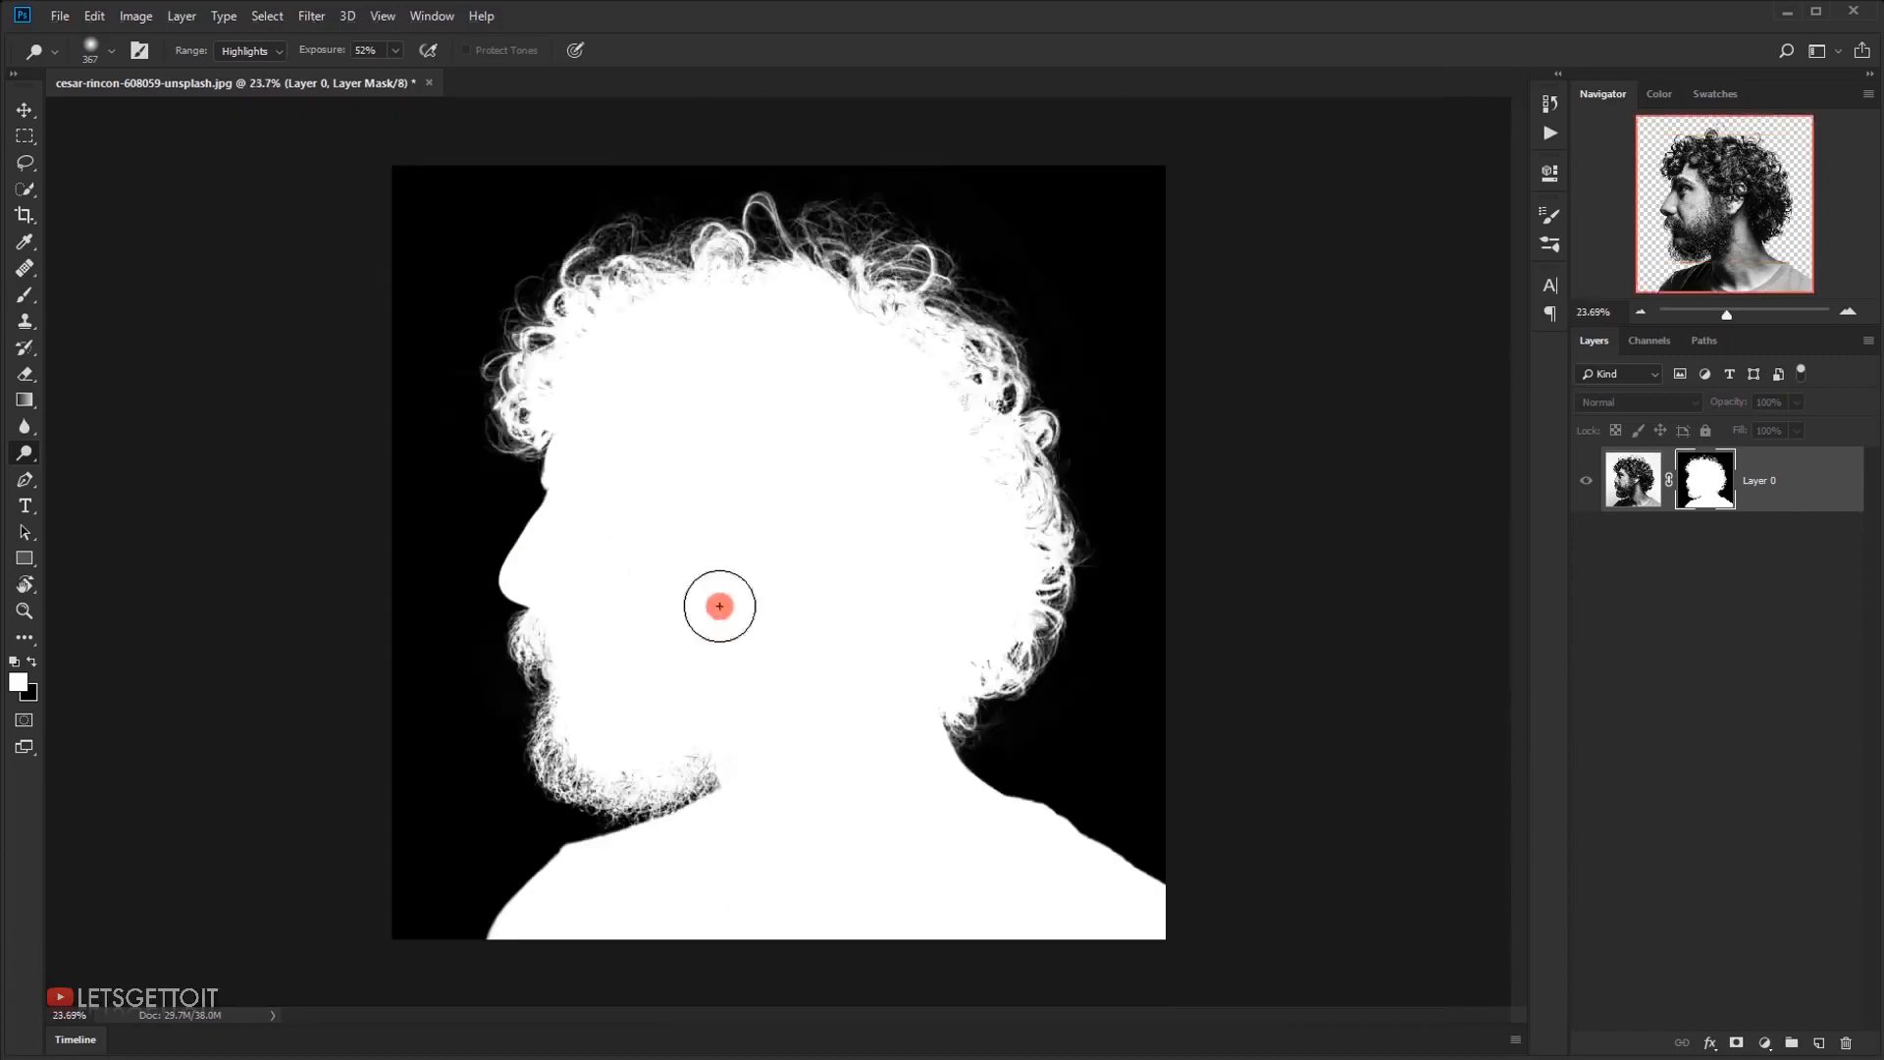
{"action": "left_click", "coordinate": [969, 407]}
{"action": "scroll", "coordinate": [687, 510], "scroll_direction": "up", "scroll_amount": 2}
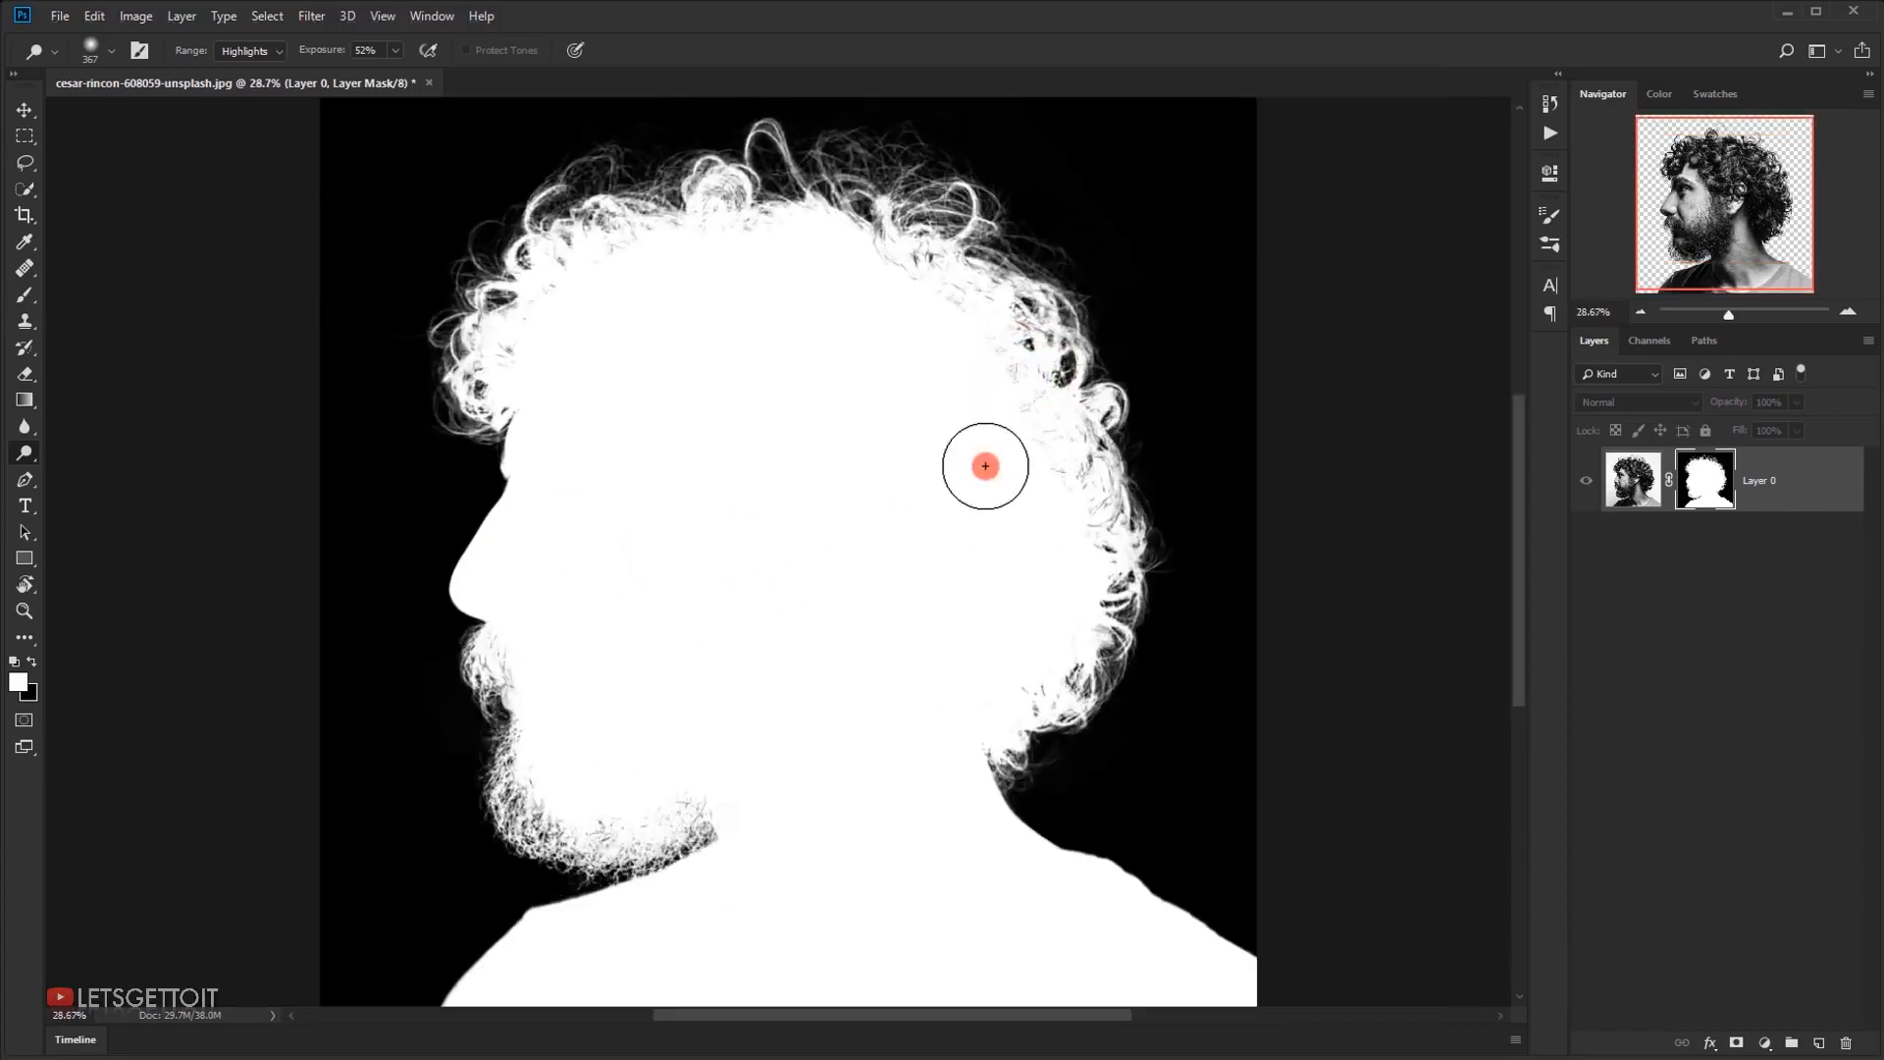
Leave the mask view to show the masked portrait and make the layer's image active
{"action": "scroll", "coordinate": [985, 466], "scroll_direction": "down", "scroll_amount": 1}
{"action": "left_click", "coordinate": [1583, 472]}
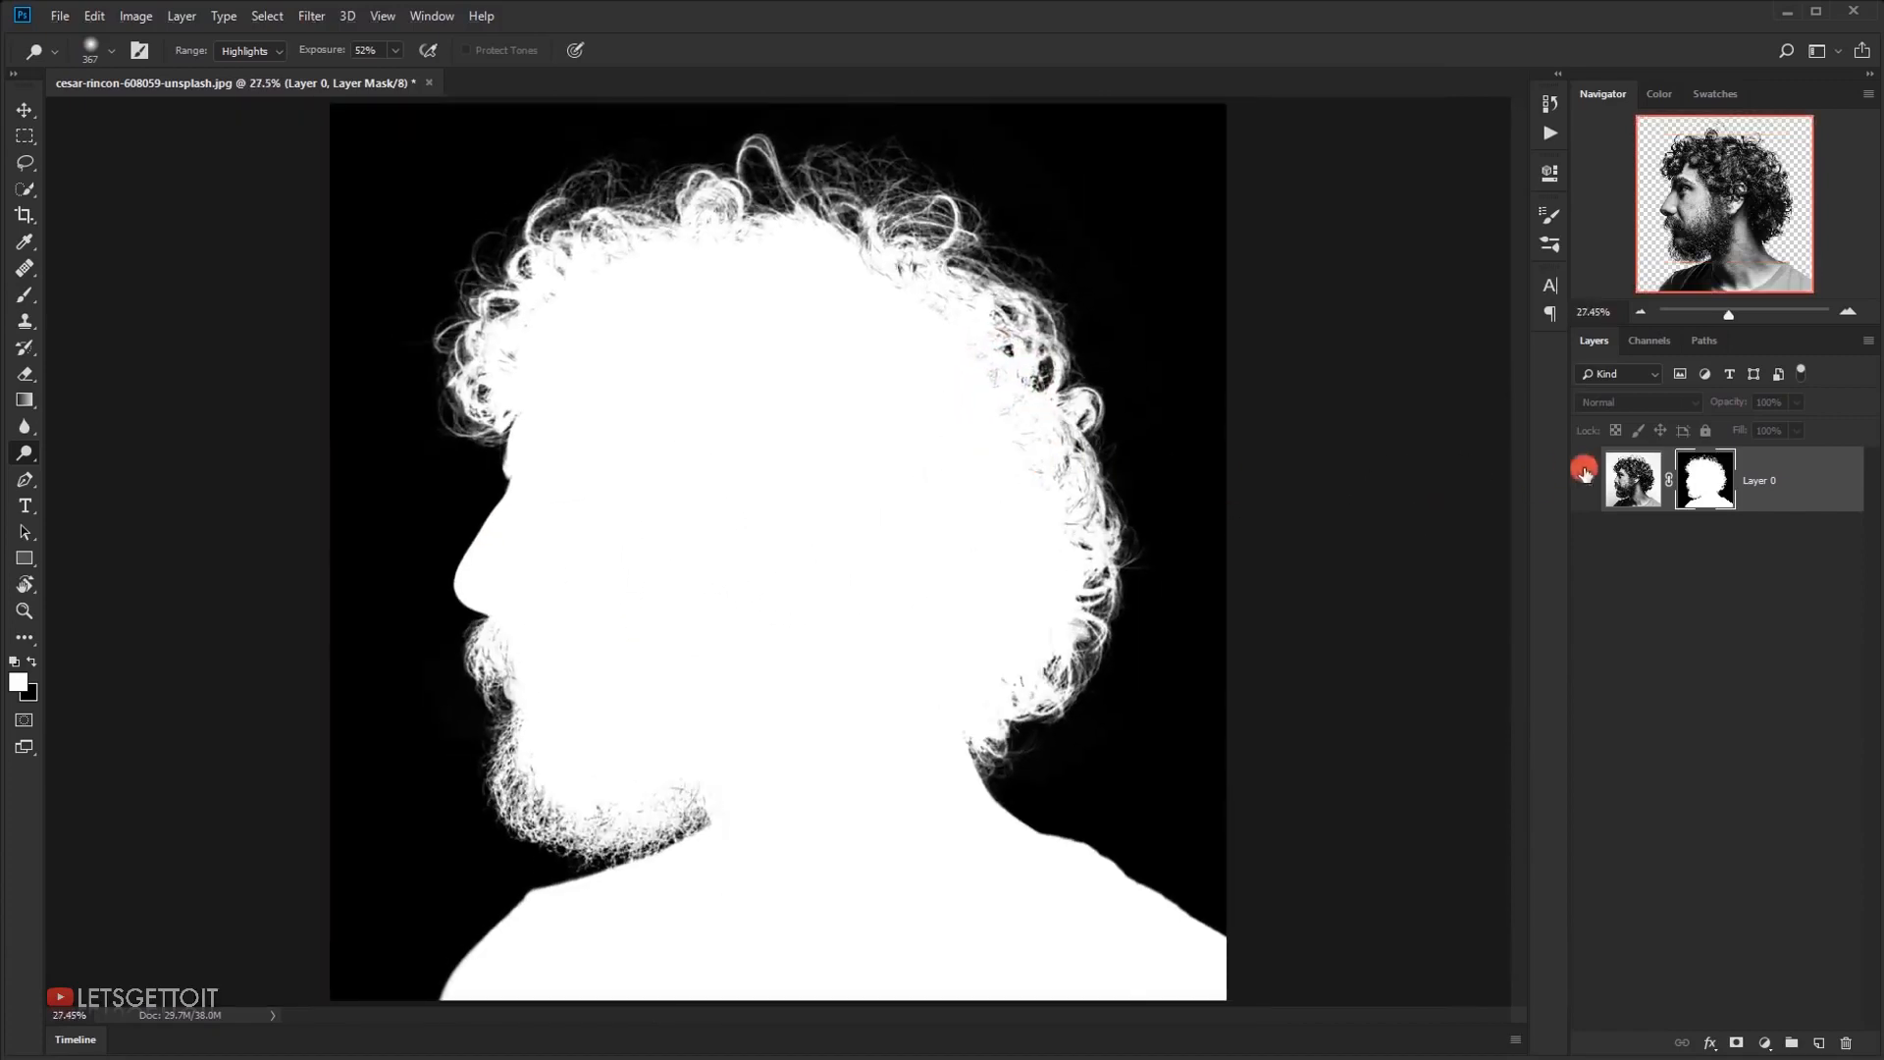
{"action": "left_click", "coordinate": [1635, 486]}
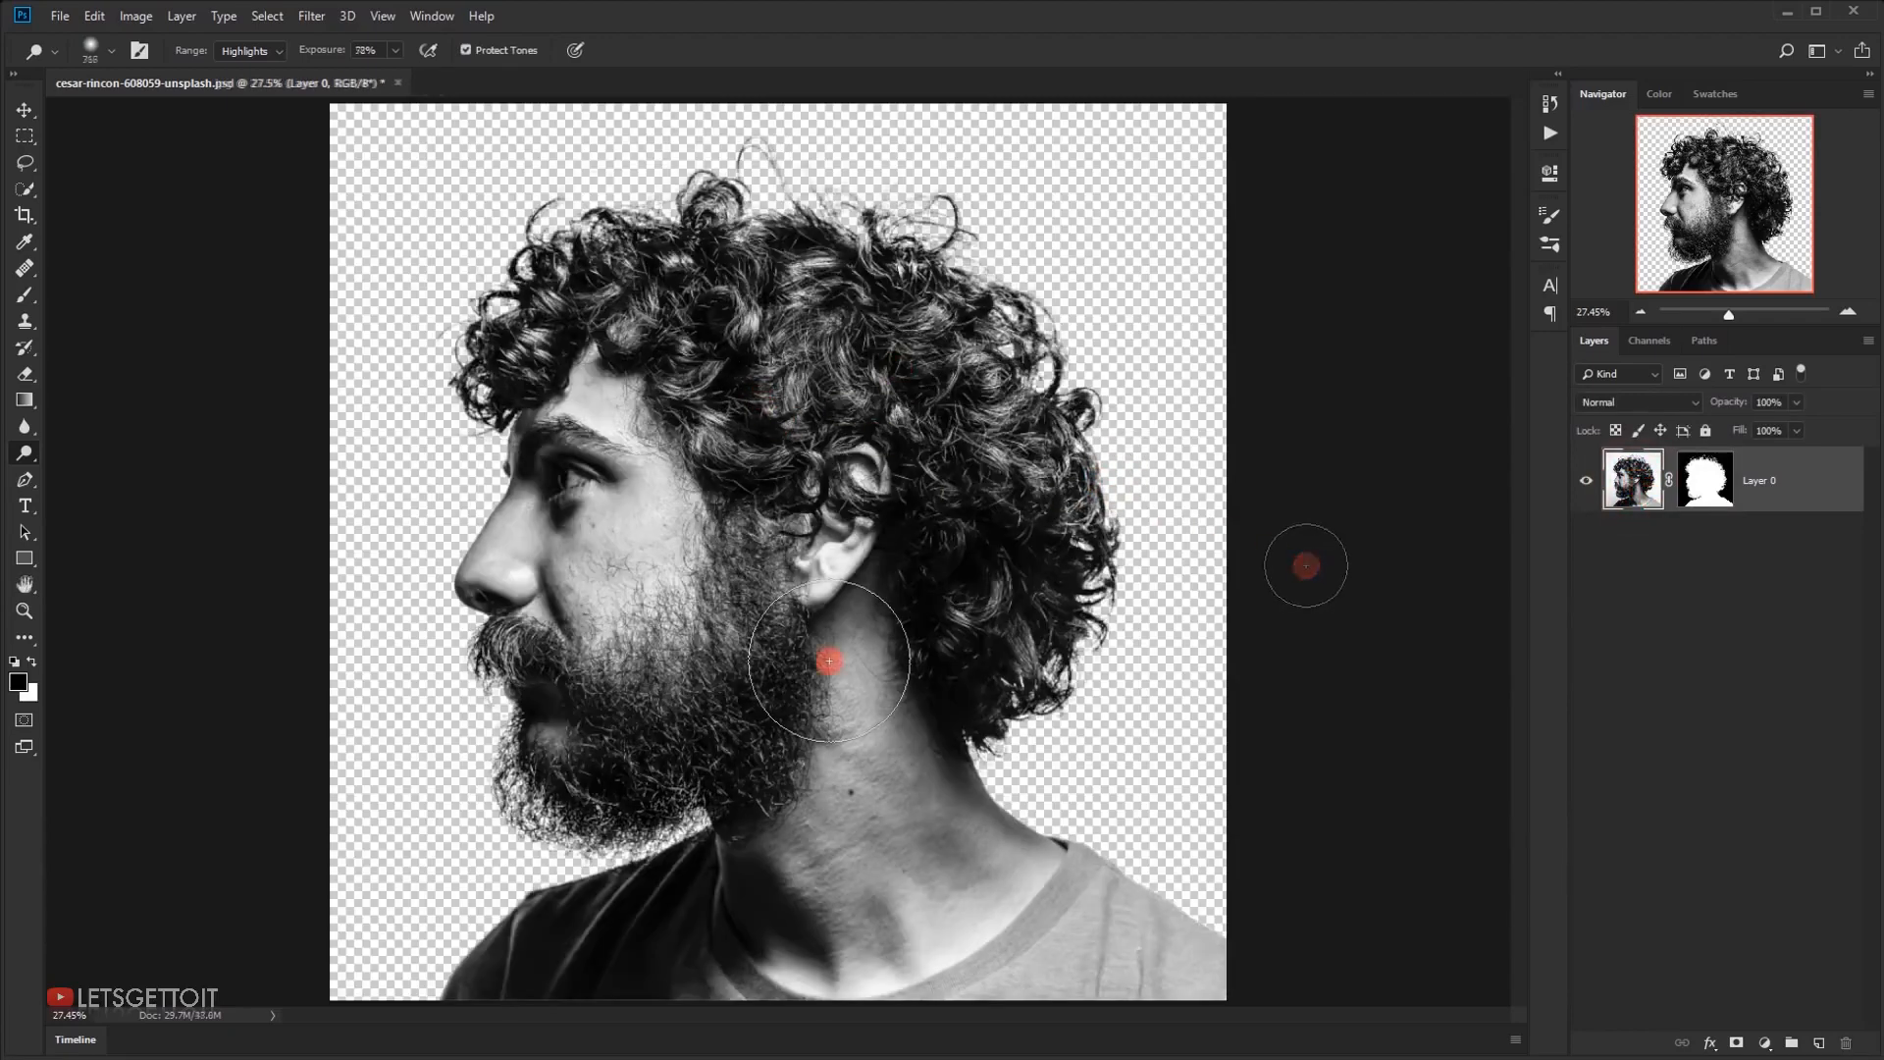
{"action": "left_click_drag", "start_coordinate": [829, 660], "coordinate": [609, 513]}
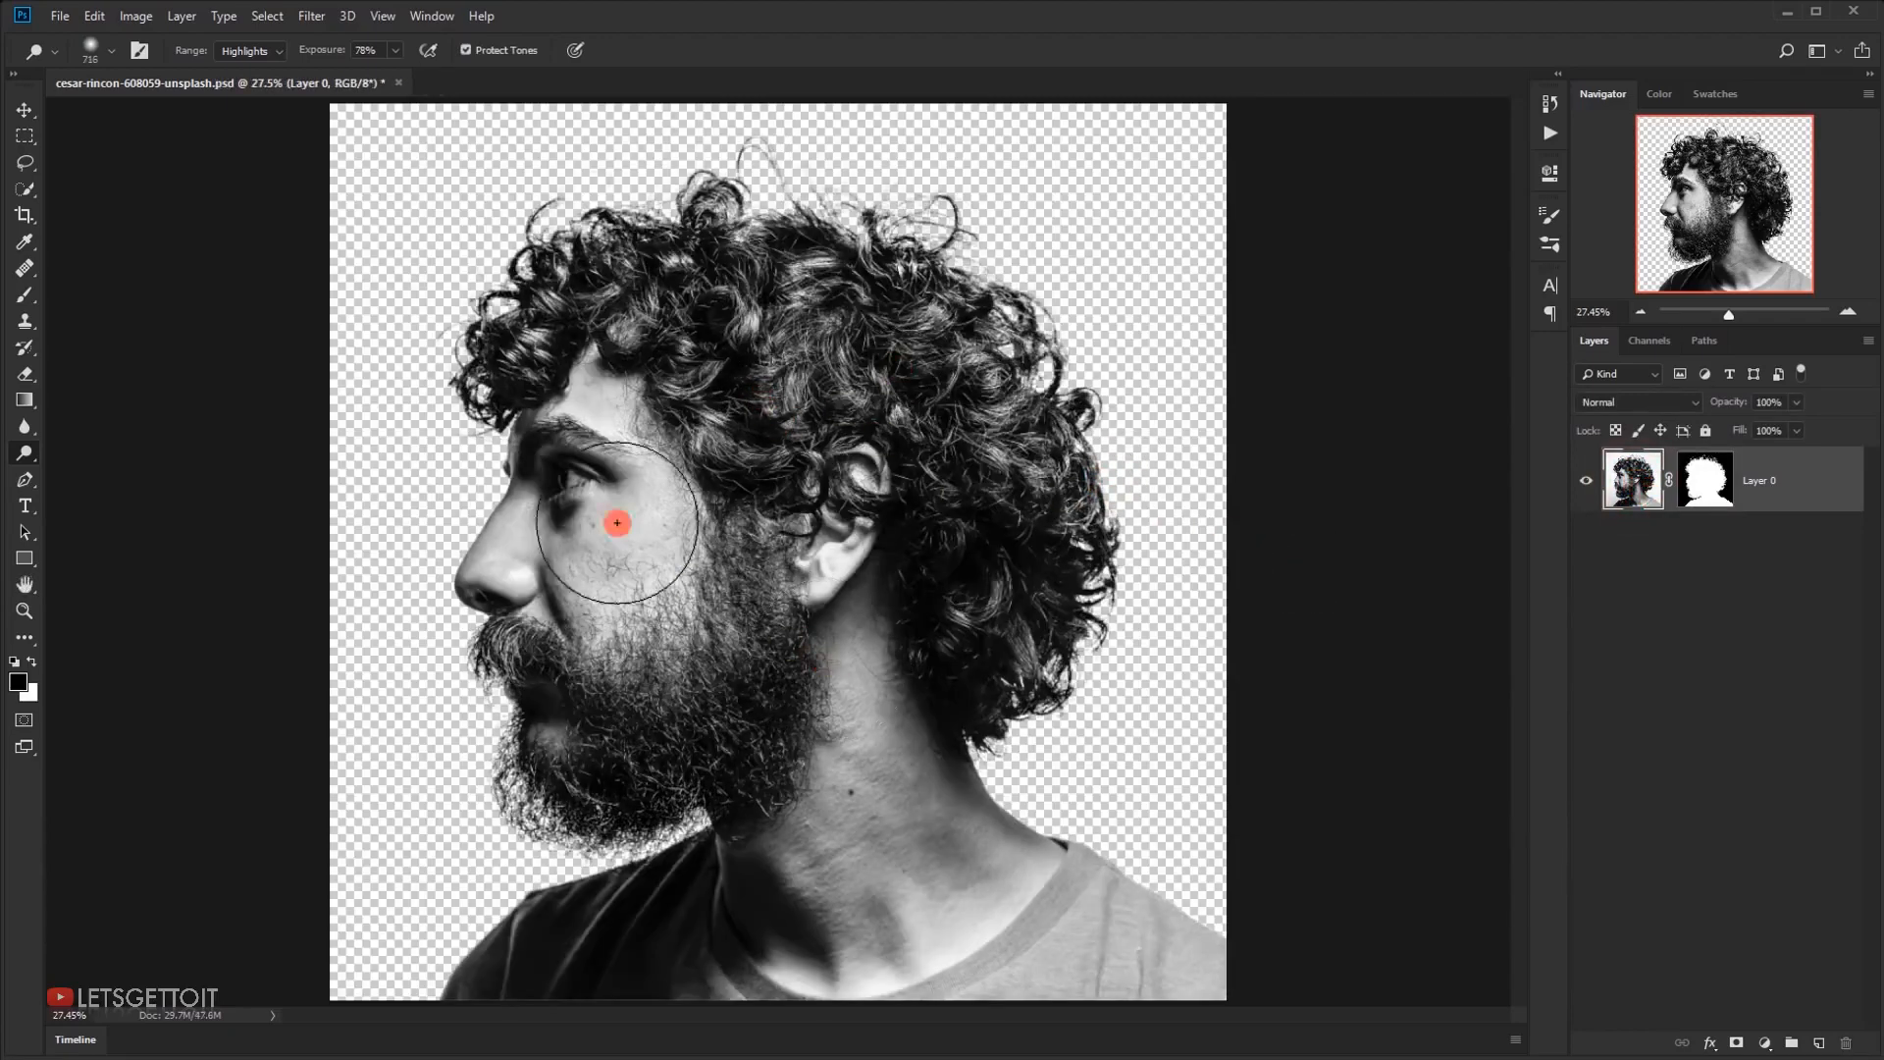
Create a new 1920 × 1080 px RGB document at 300 pixels/inch with a white background
{"action": "left_click", "coordinate": [53, 12]}
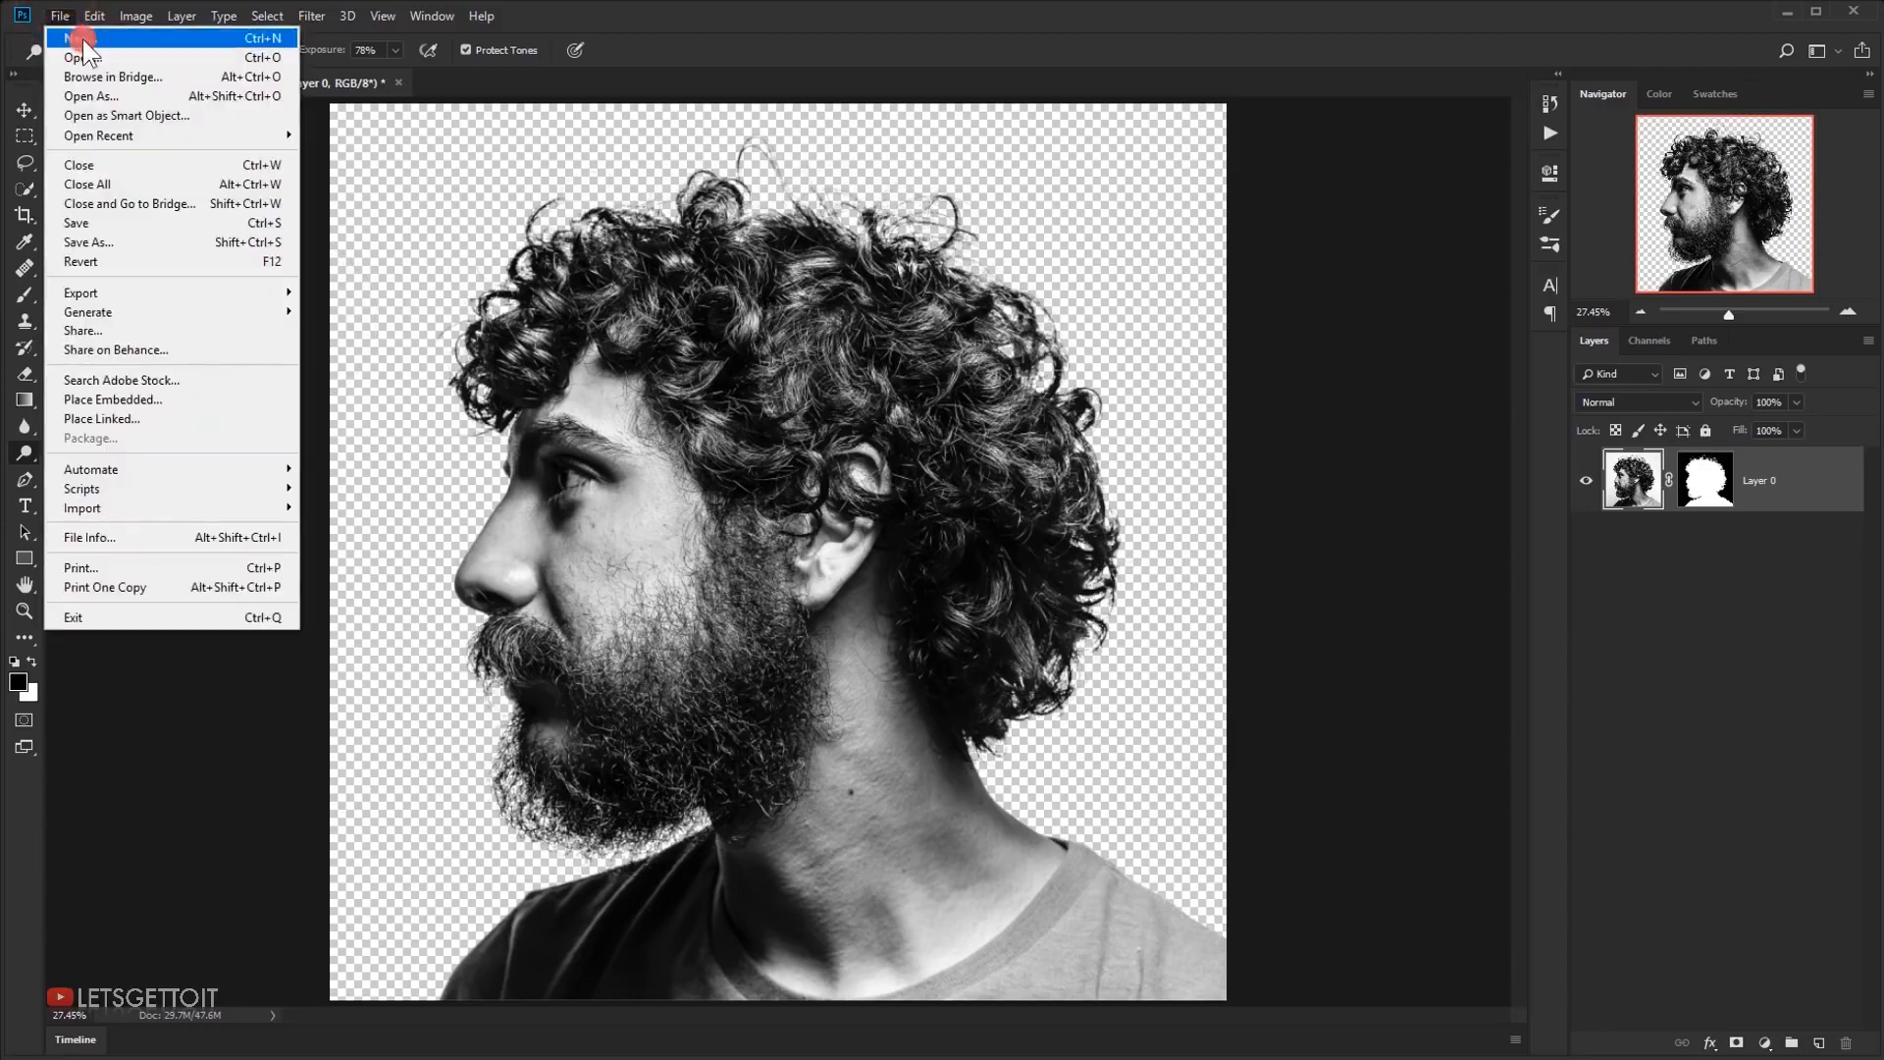
{"action": "left_click", "coordinate": [82, 39]}
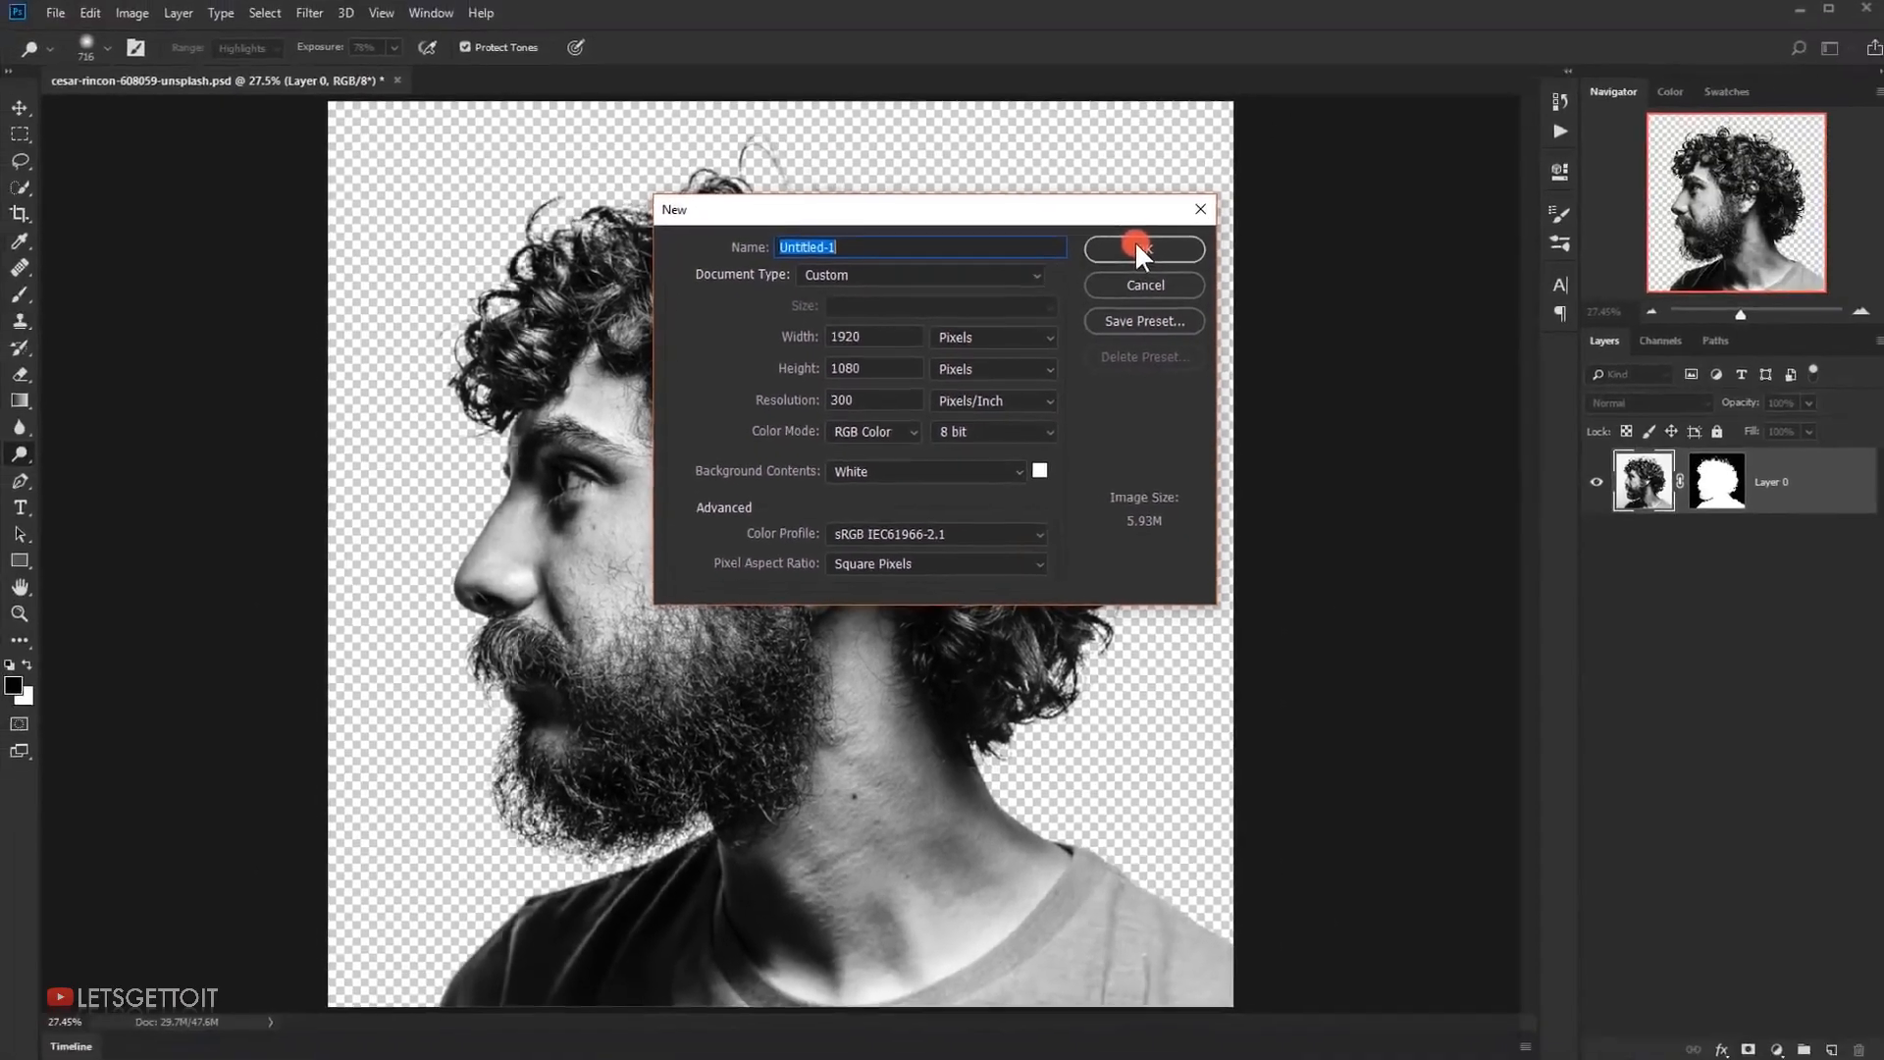
{"action": "left_click", "coordinate": [1134, 248]}
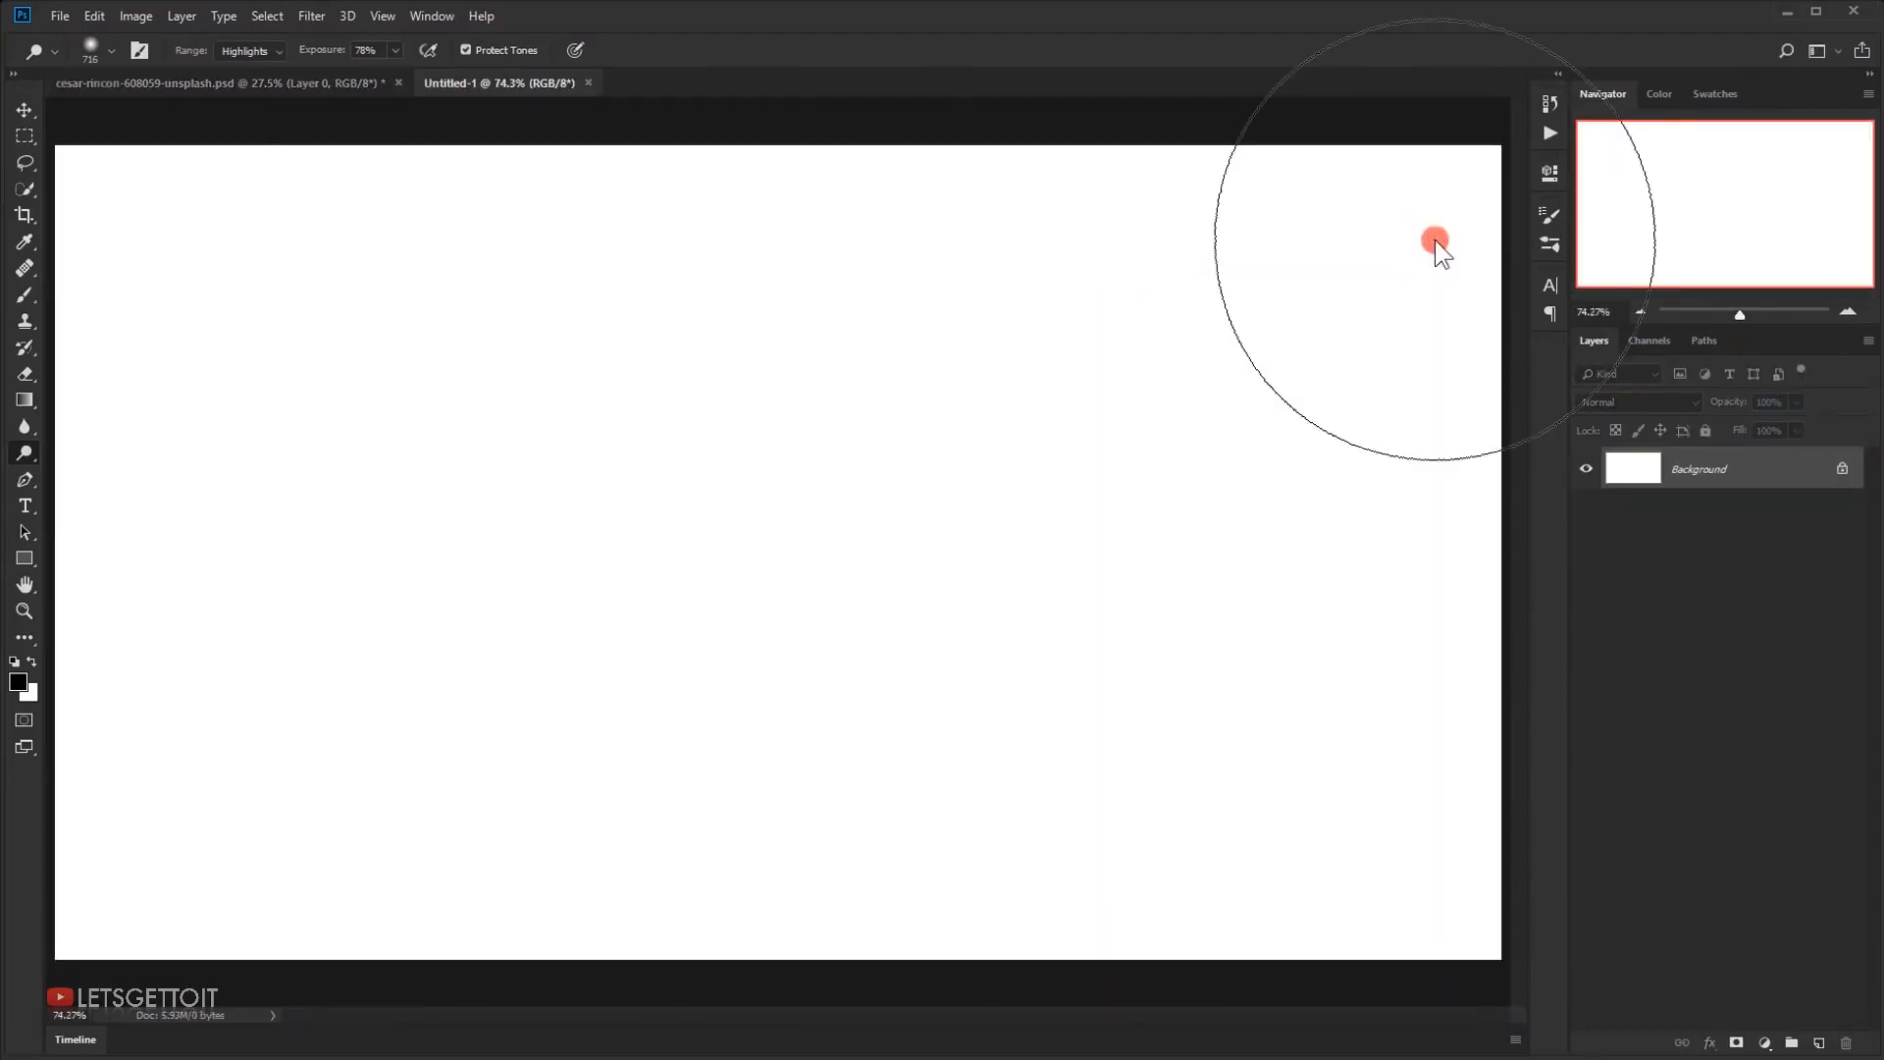
Copy the masked portrait from its own document into the new blank document with the Move tool
{"action": "left_click", "coordinate": [20, 110]}
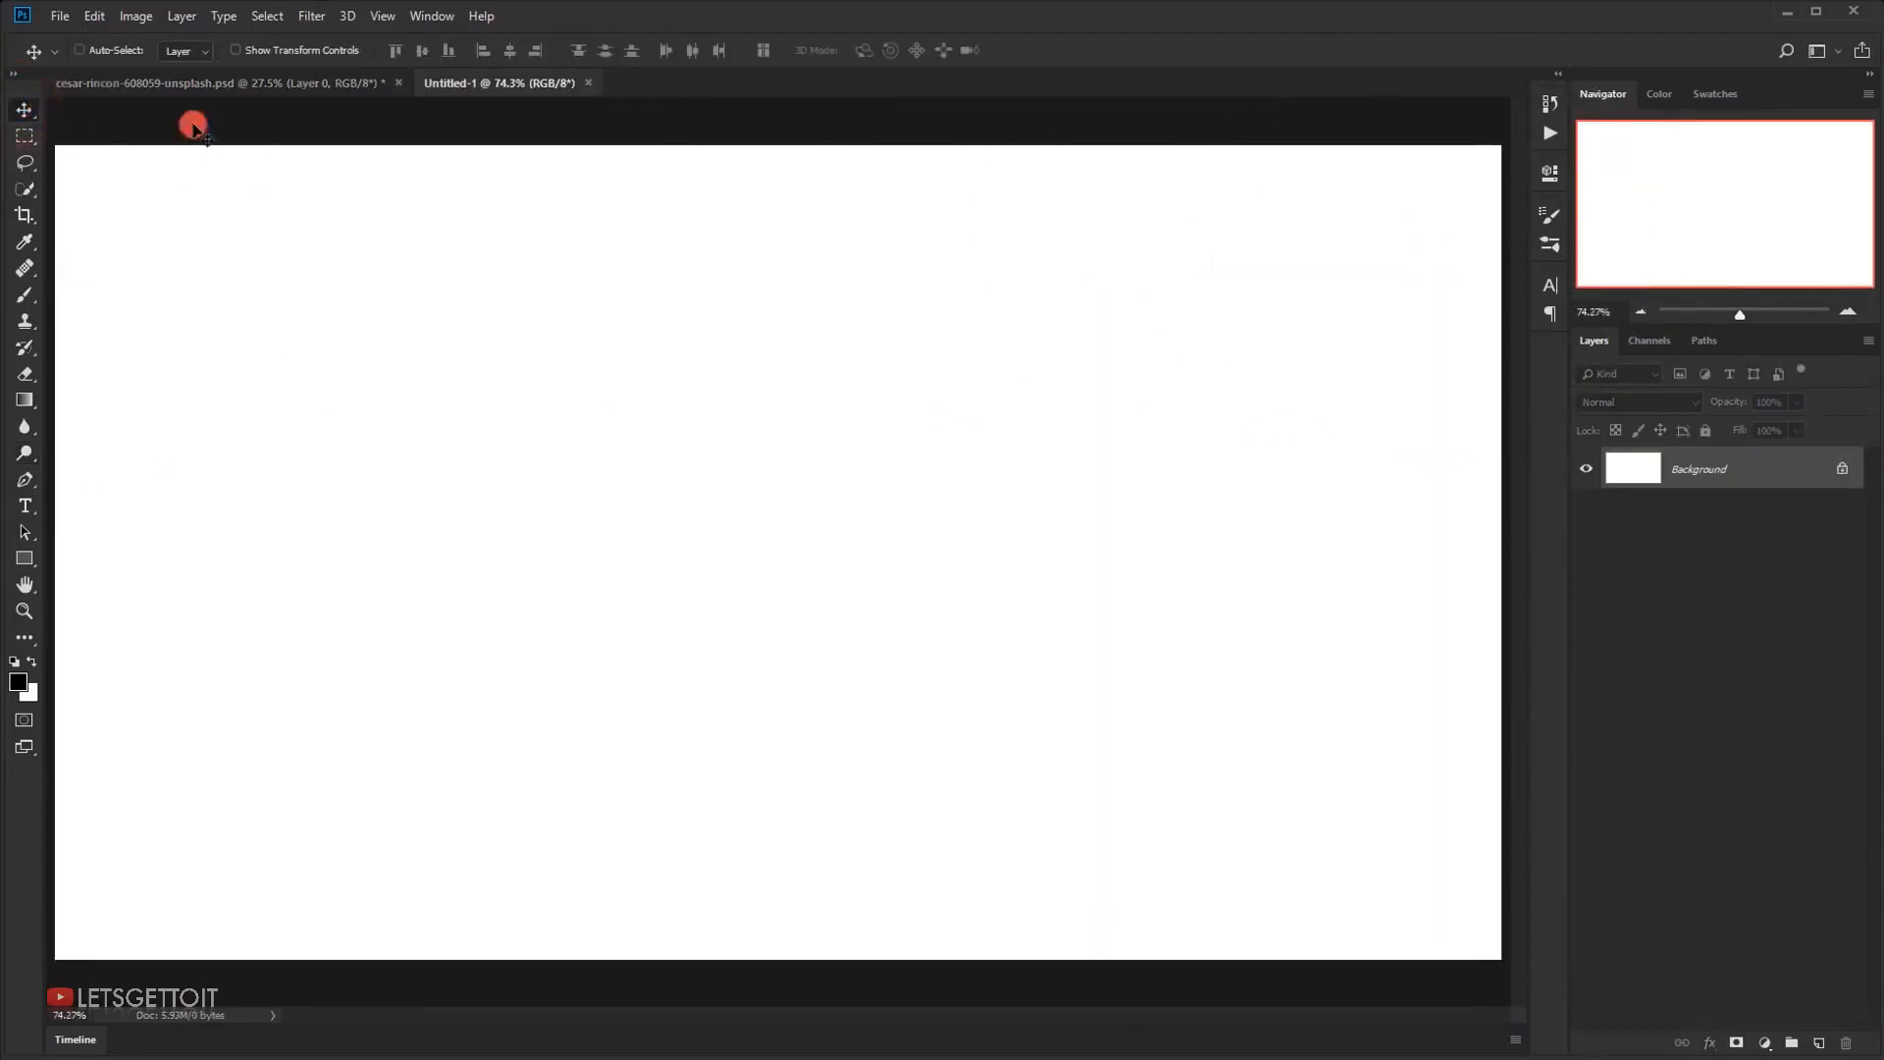
{"action": "left_click", "coordinate": [209, 82]}
{"action": "left_click_drag", "start_coordinate": [731, 417], "coordinate": [887, 556]}
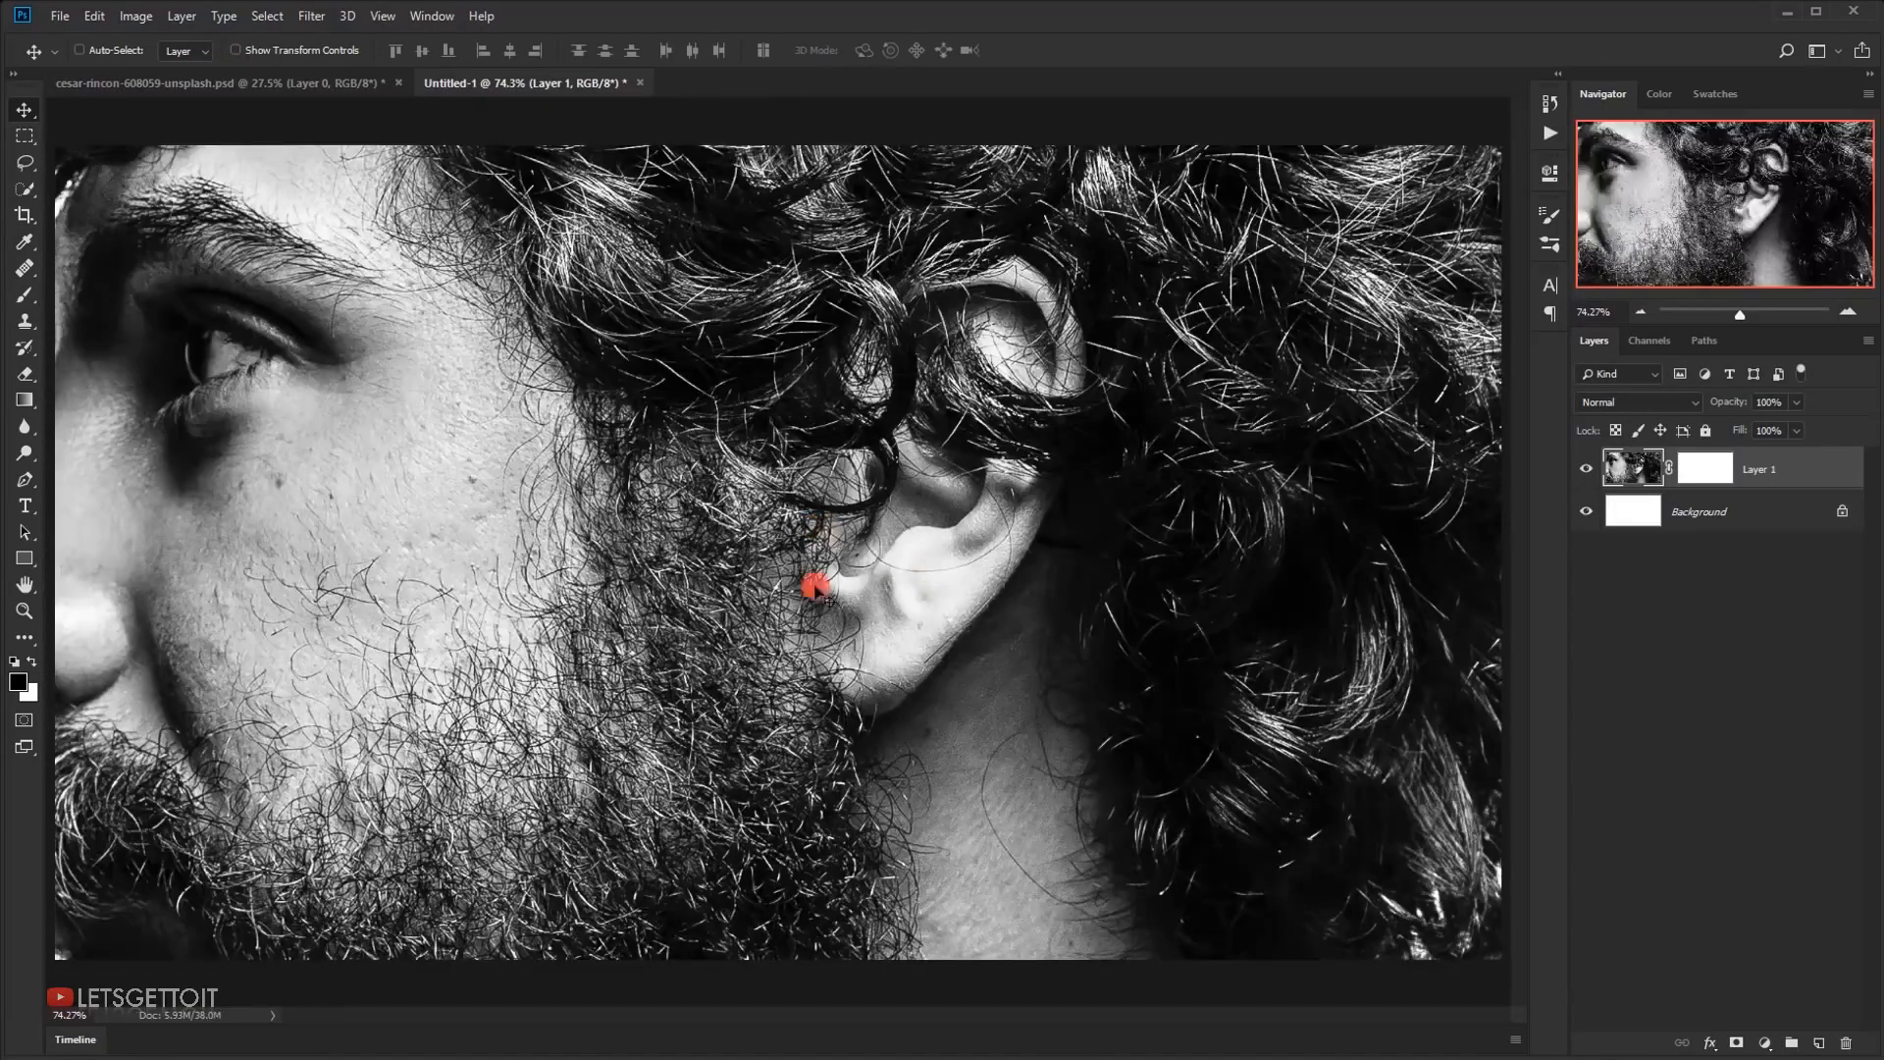
Scale the portrait layer proportionally from its centre down to about 33.45% so the whole head fits the canvas
{"action": "scroll", "coordinate": [442, 585], "scroll_direction": "down", "scroll_amount": 2}
{"action": "scroll", "coordinate": [748, 538], "scroll_direction": "down", "scroll_amount": 4}
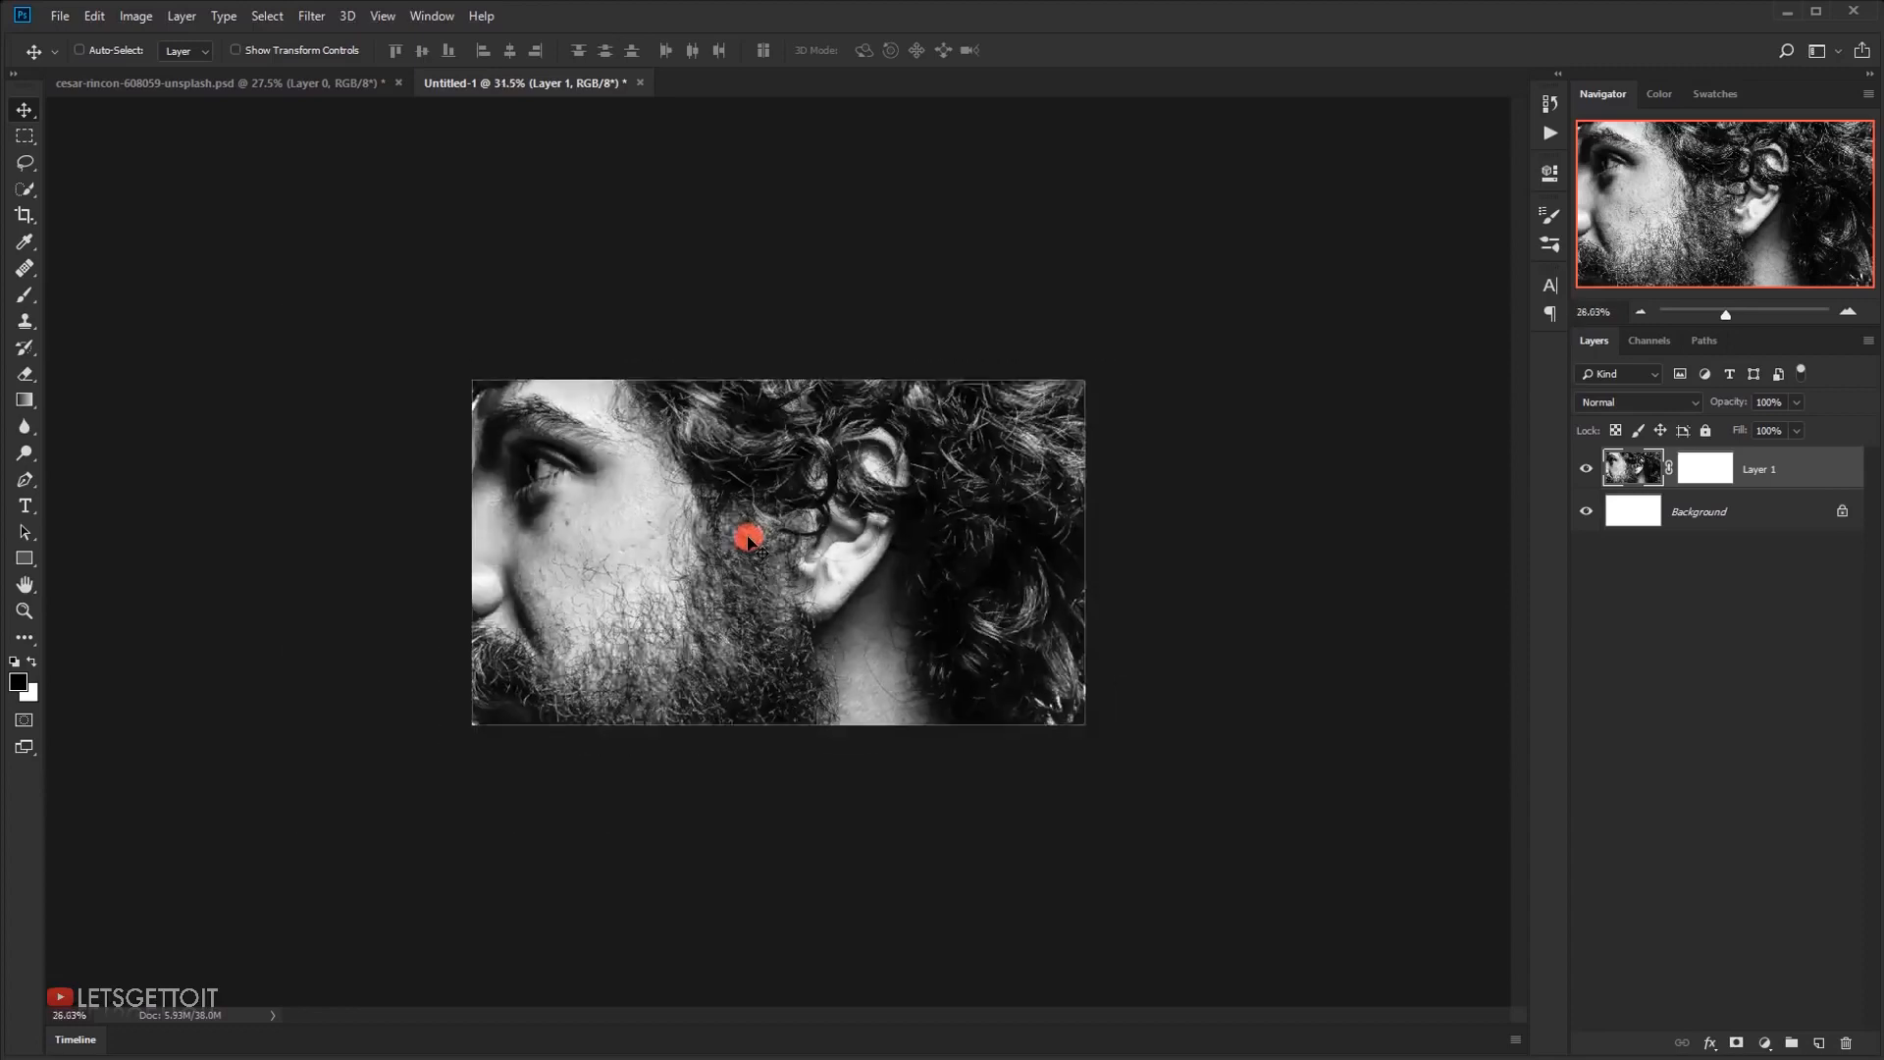
{"action": "key", "text": "ctrl+t"}
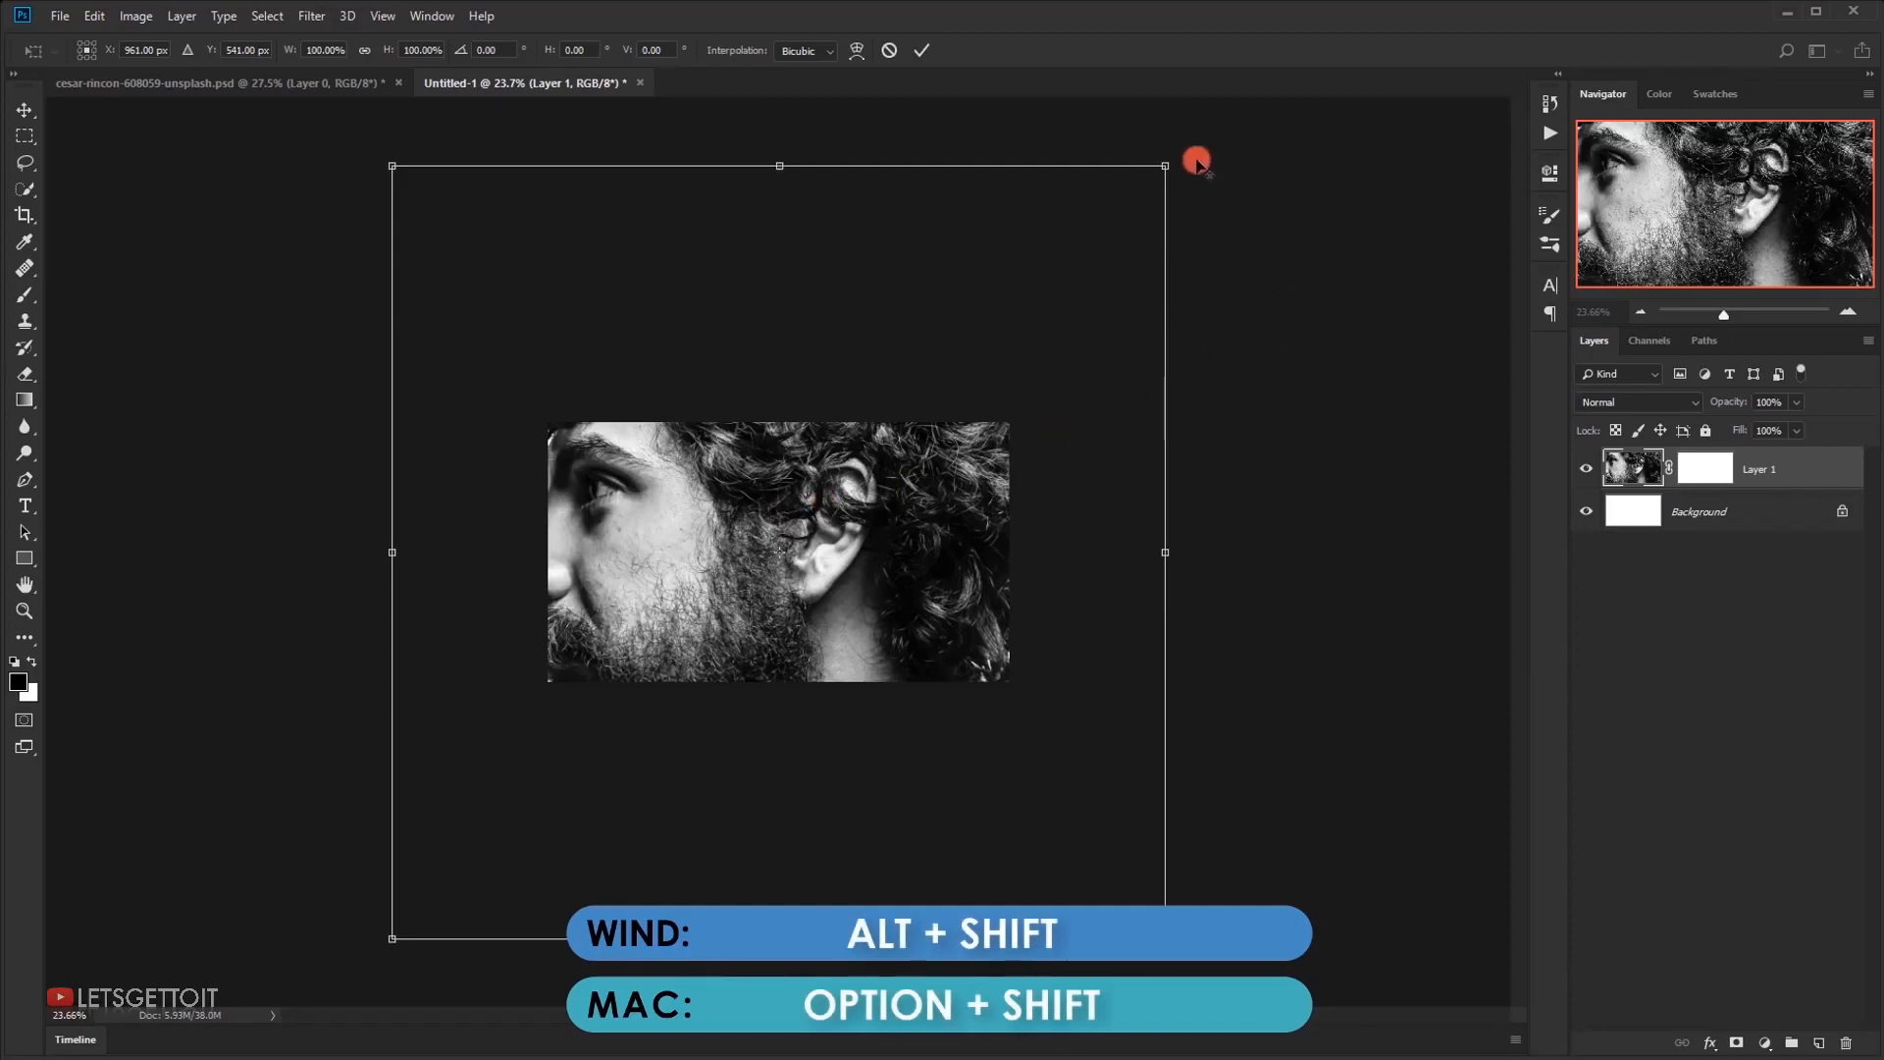
{"action": "left_click_drag", "start_coordinate": [1168, 161], "coordinate": [885, 393]}
{"action": "scroll", "coordinate": [761, 567], "scroll_direction": "up", "scroll_amount": 10}
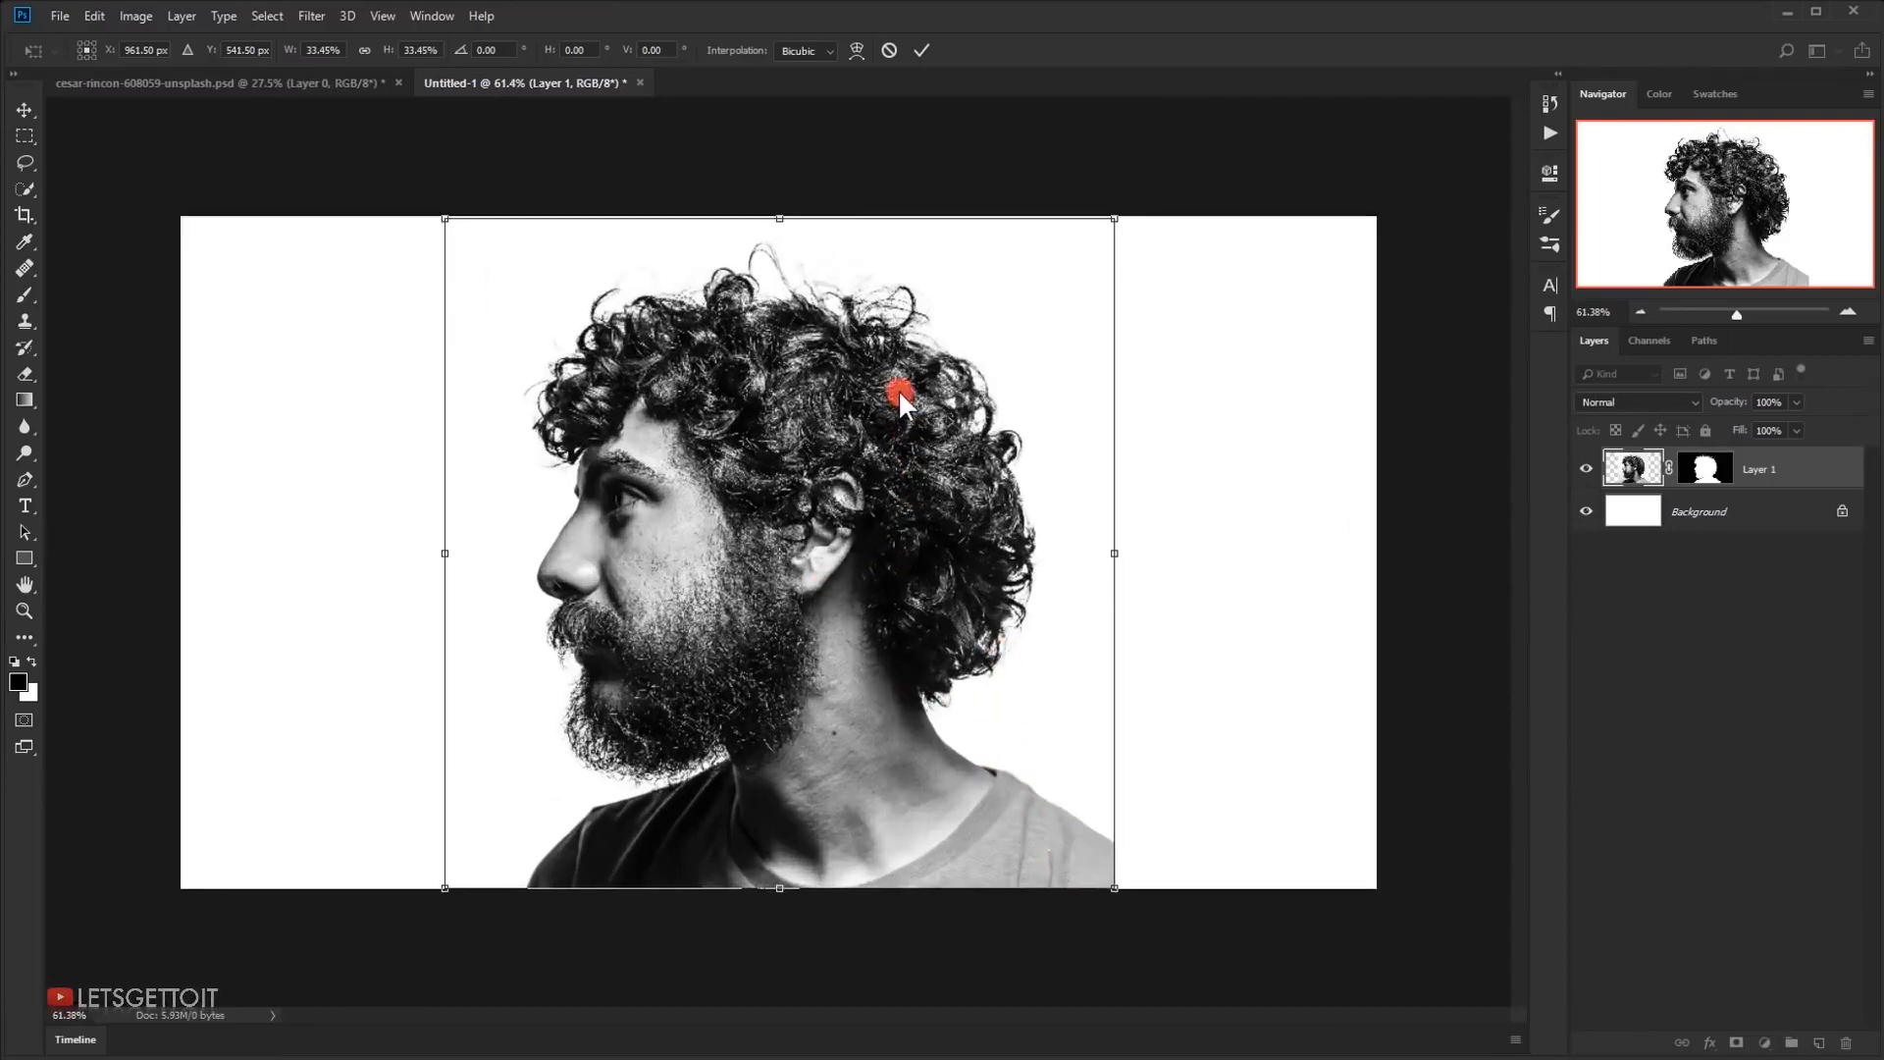
Enlarge the portrait to about 35.93%, centre it horizontally with the shoulders running off the canvas's lower edge, and apply the transform
{"action": "left_click_drag", "start_coordinate": [888, 407], "coordinate": [891, 453]}
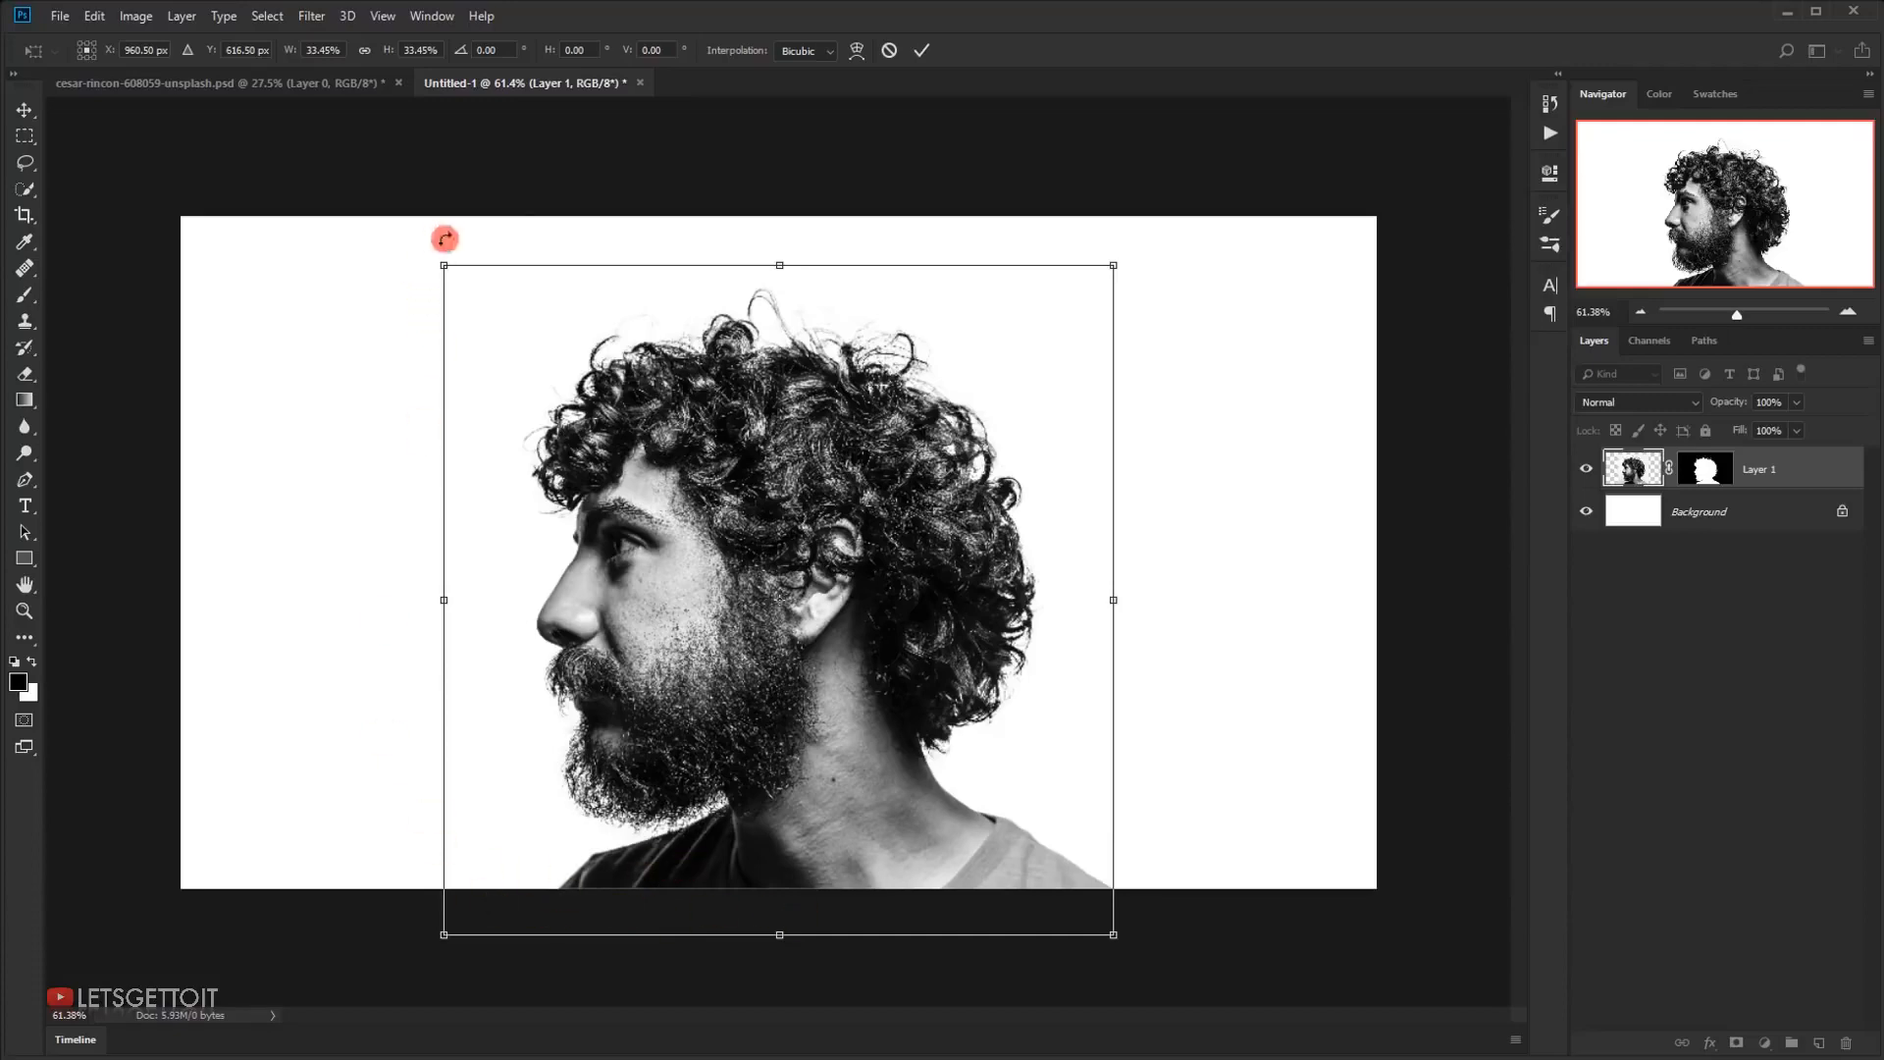
{"action": "left_click_drag", "start_coordinate": [442, 264], "coordinate": [407, 235]}
{"action": "left_click_drag", "start_coordinate": [389, 224], "coordinate": [384, 223]}
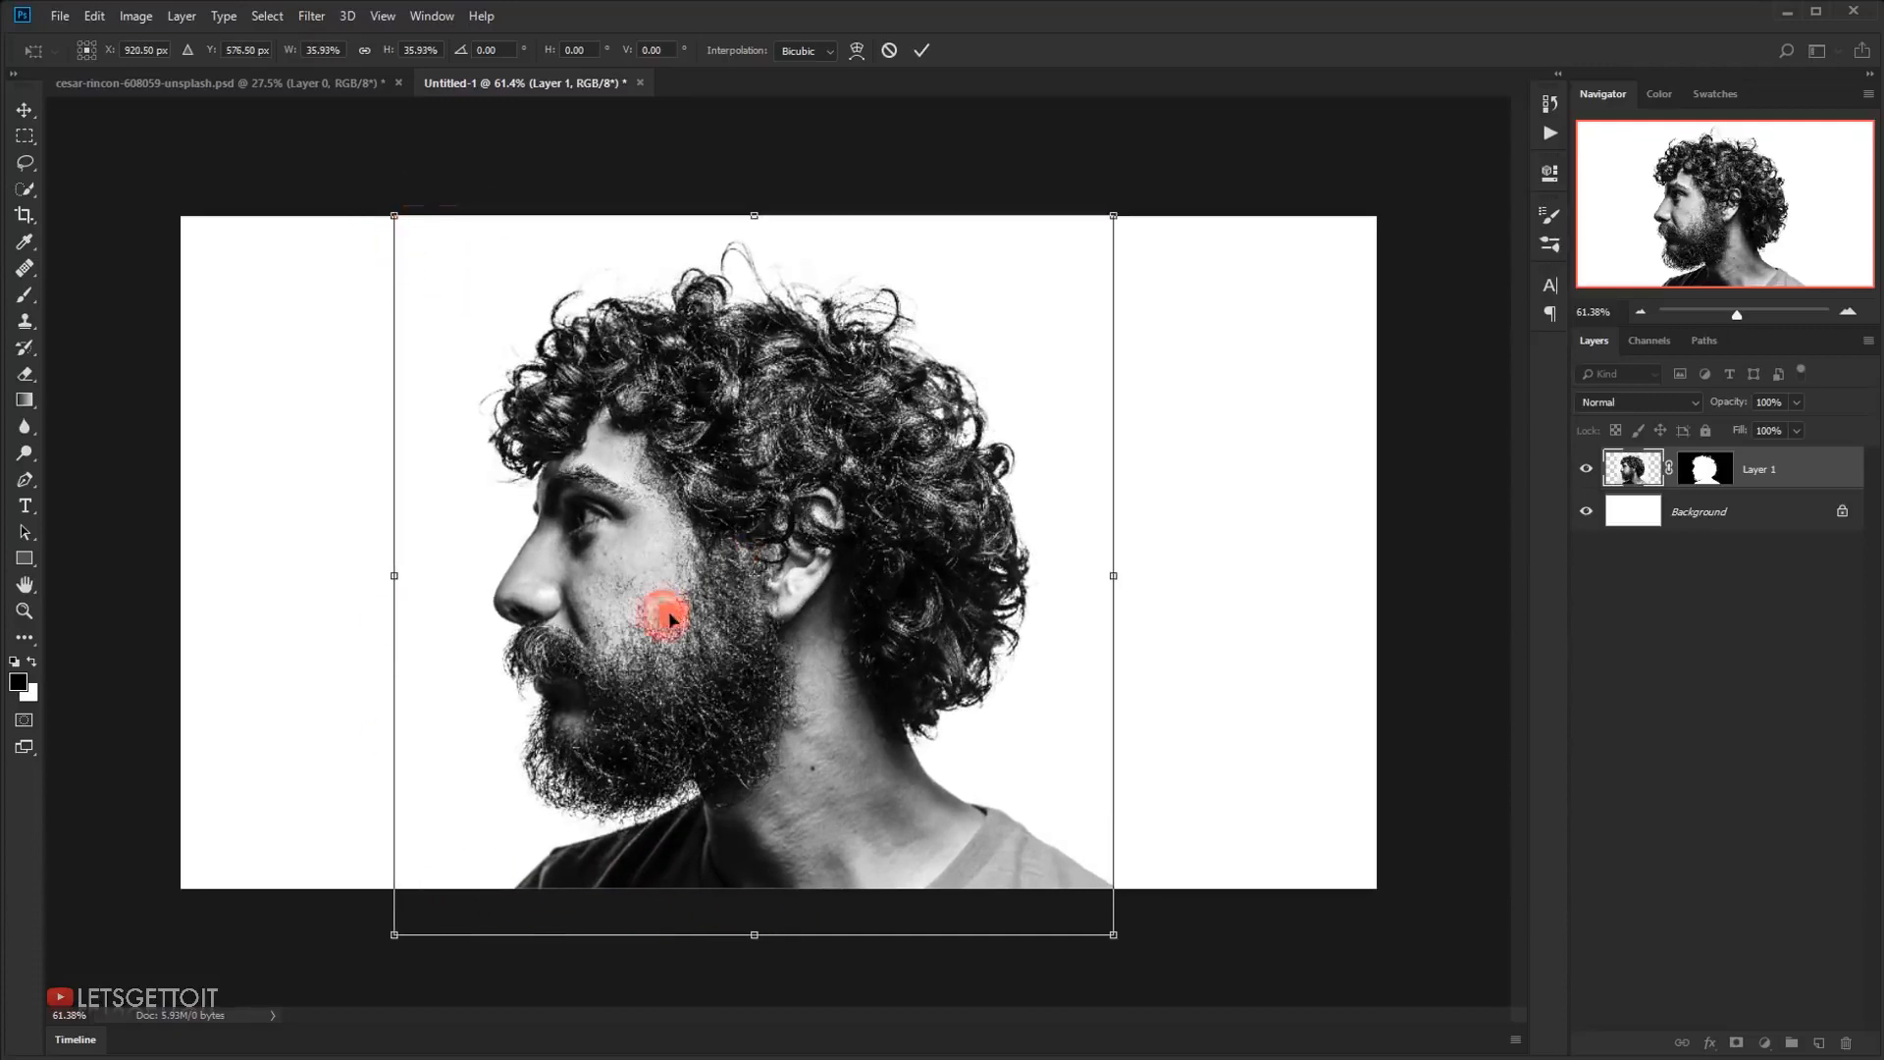
{"action": "left_click_drag", "start_coordinate": [671, 619], "coordinate": [691, 616]}
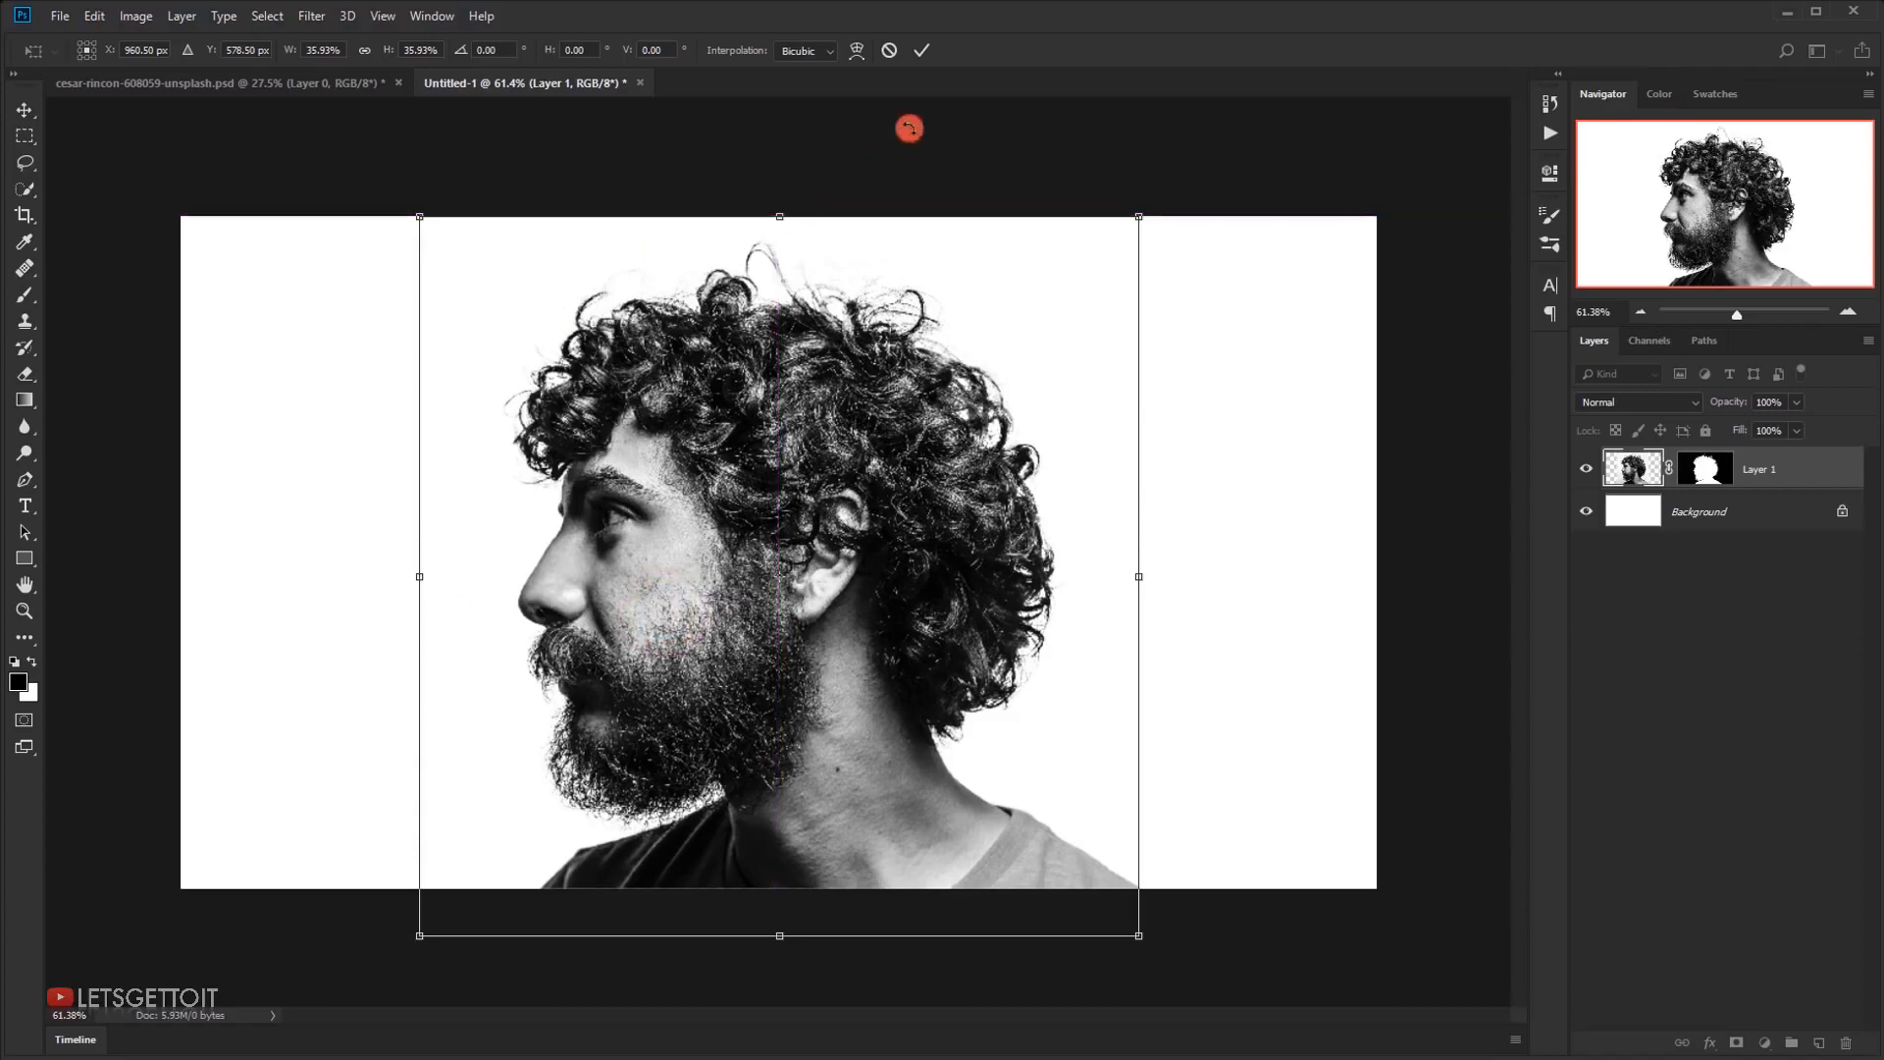
{"action": "left_click", "coordinate": [923, 52]}
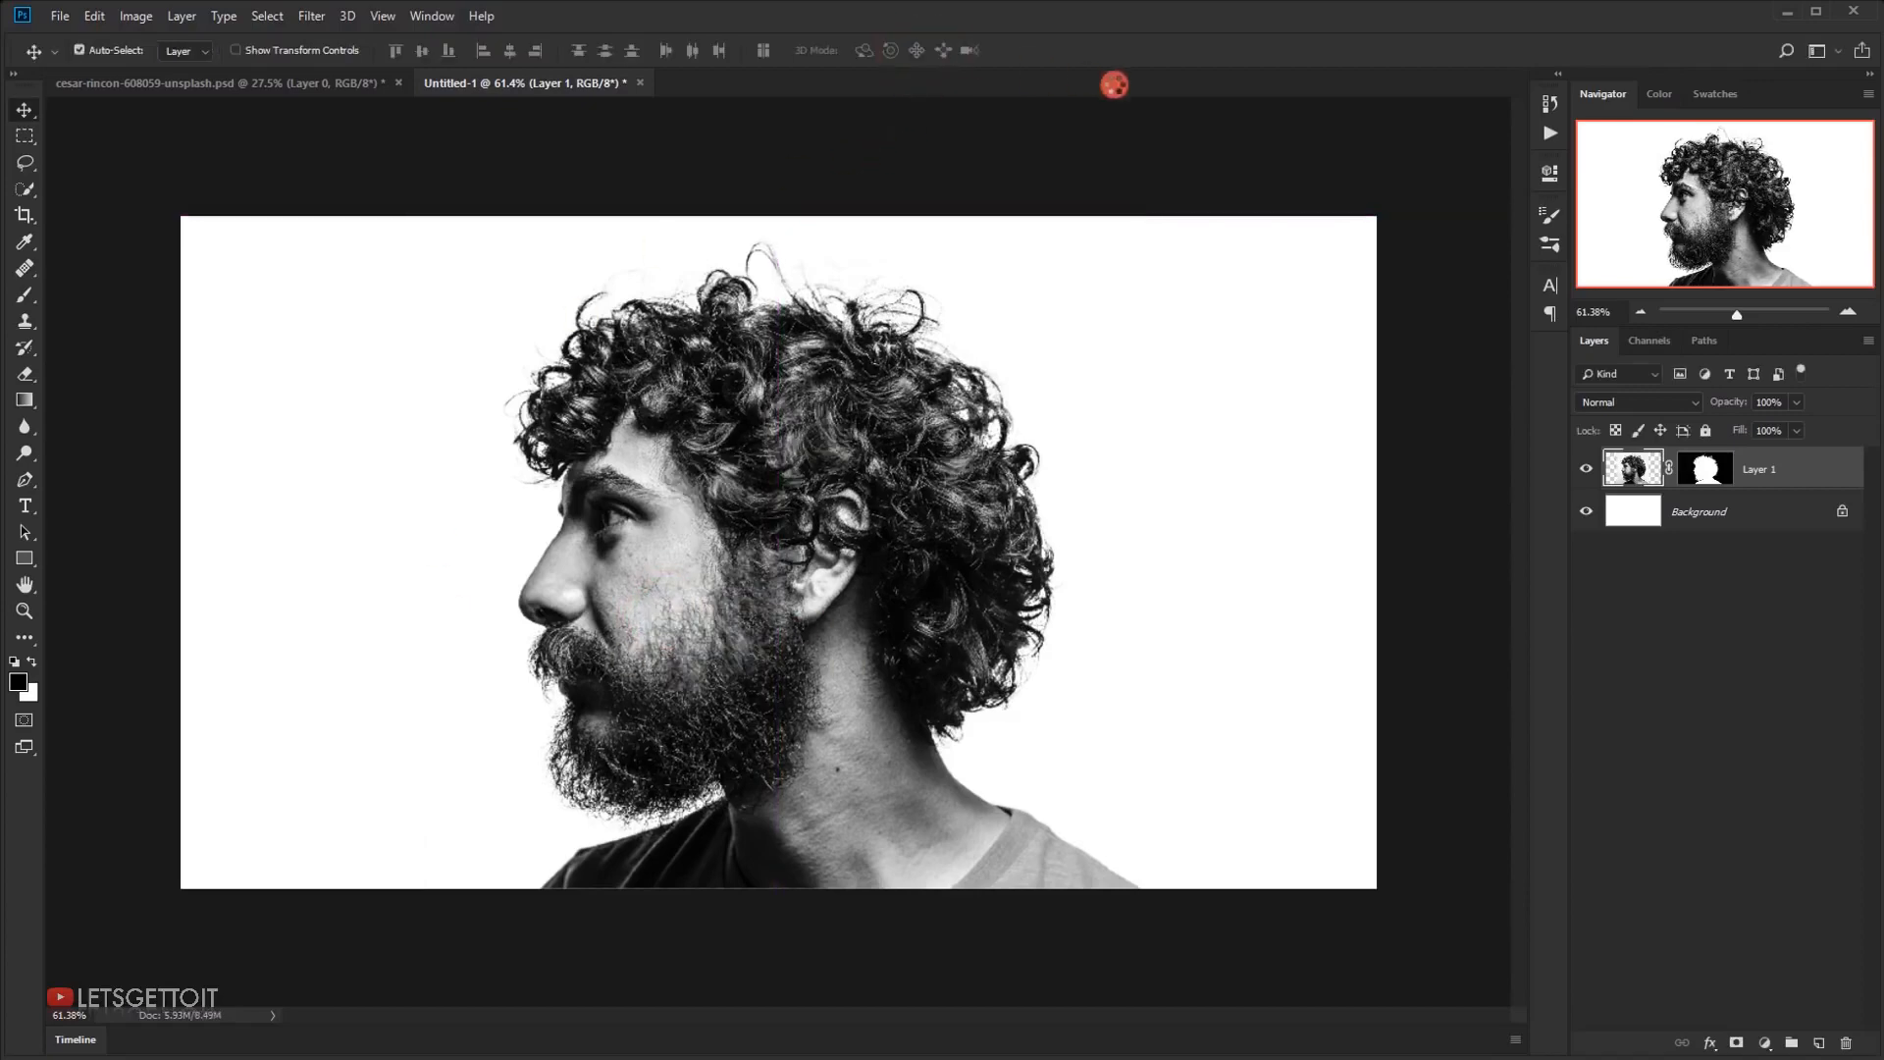
{"action": "key", "text": "ctrl+0"}
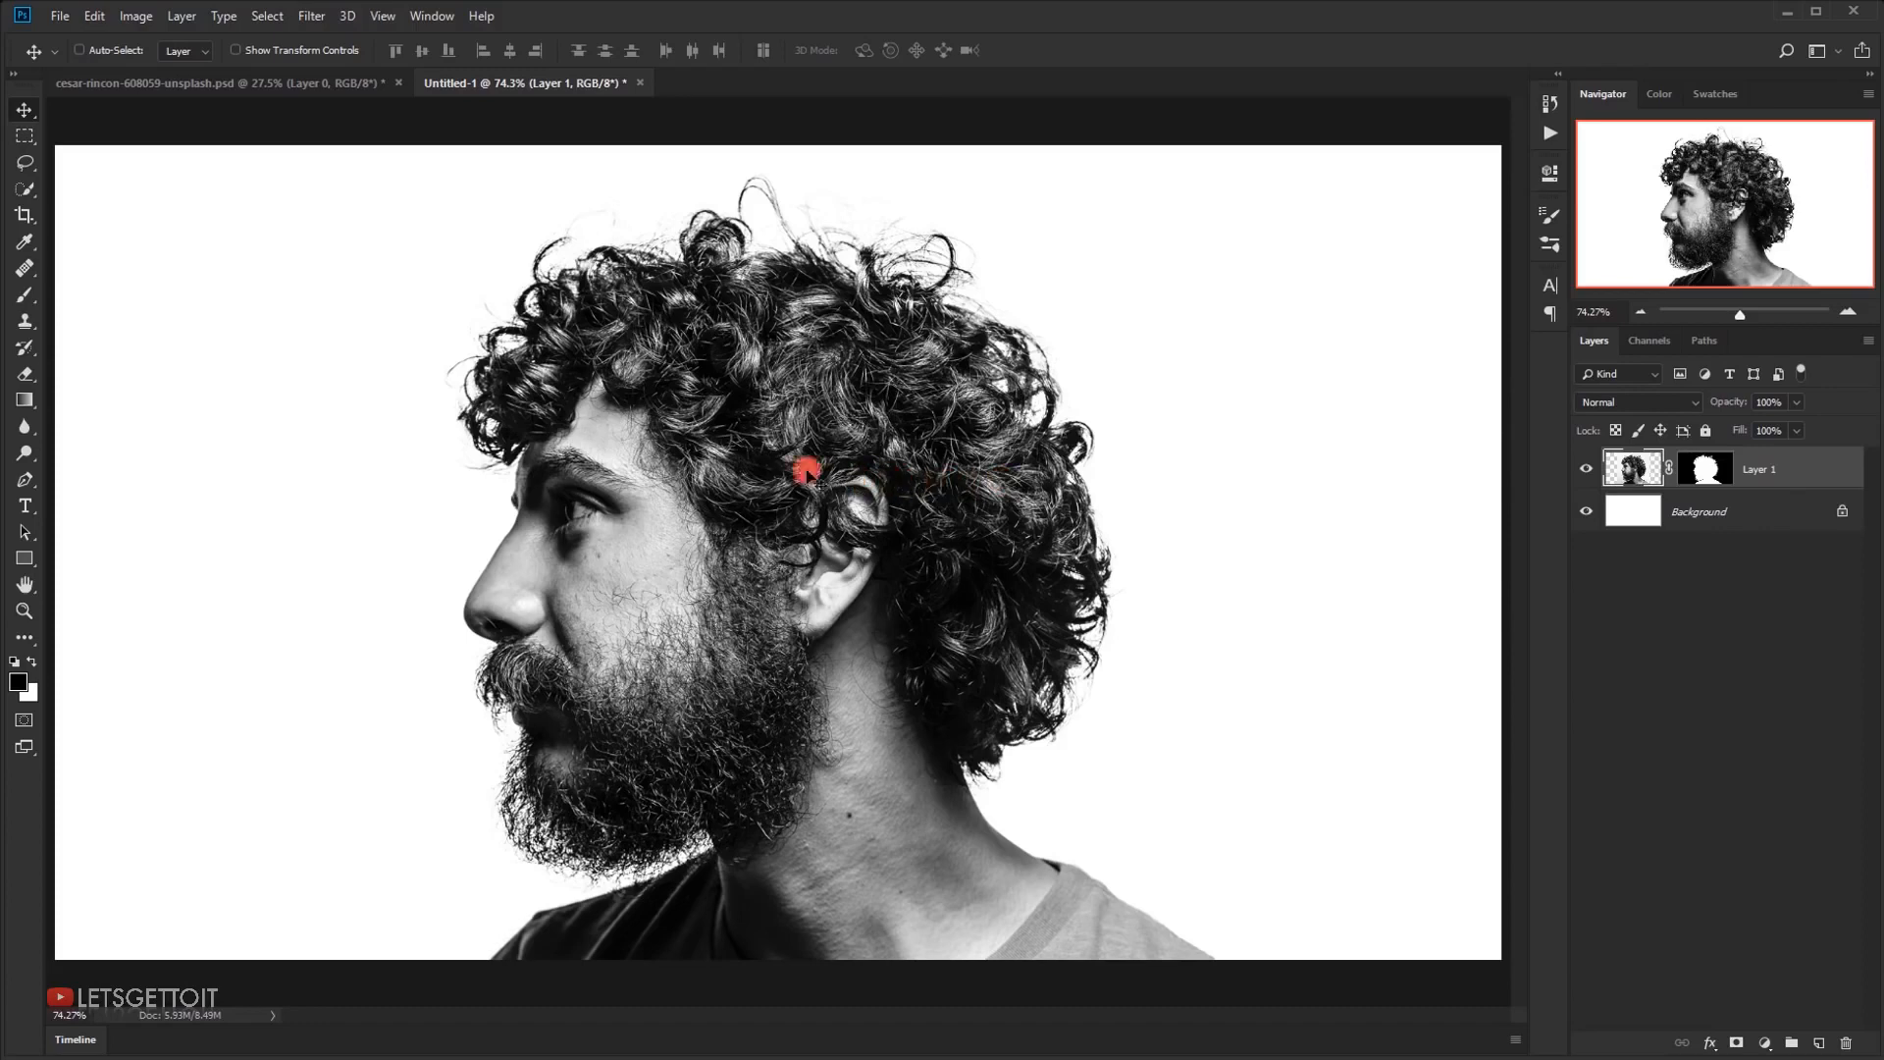
Add a Solid Color fill layer in light blue-grey caced5 between the Background and the portrait layer
{"action": "left_click", "coordinate": [1743, 510]}
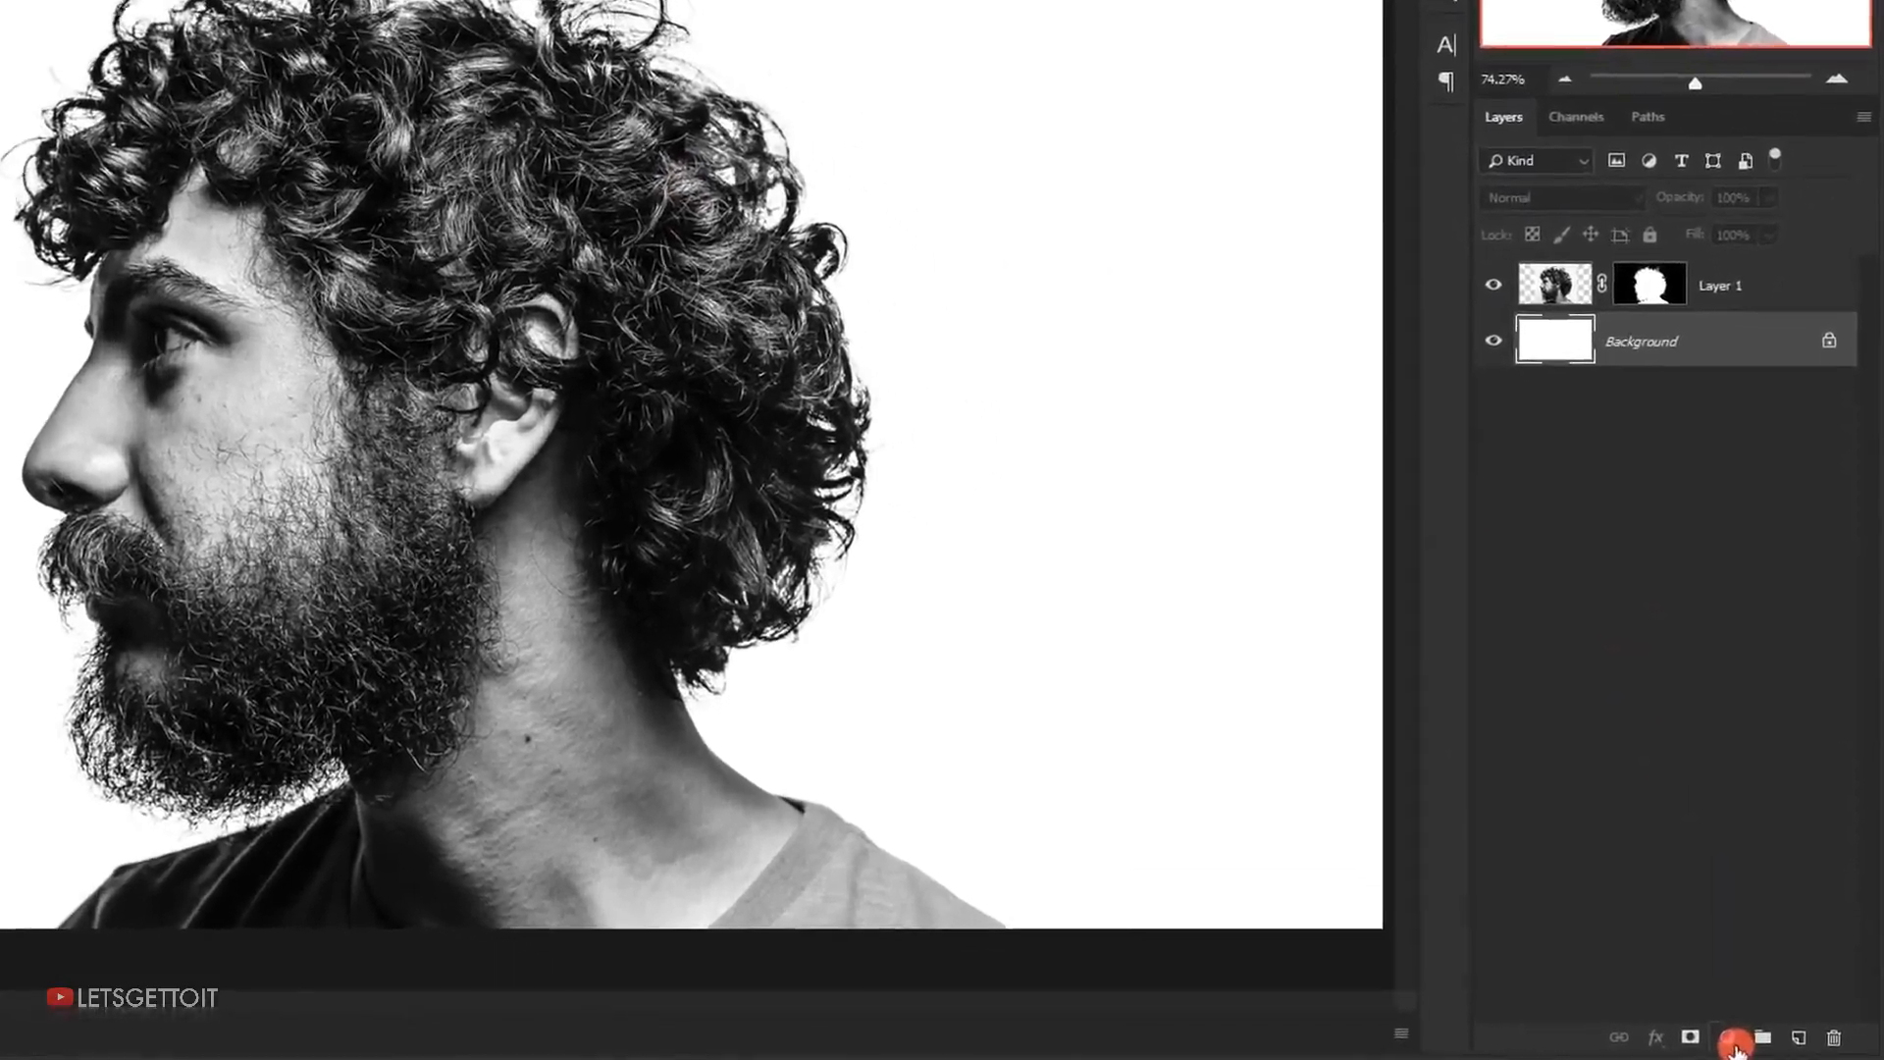
{"action": "left_click", "coordinate": [1735, 1040]}
{"action": "left_click", "coordinate": [1648, 549]}
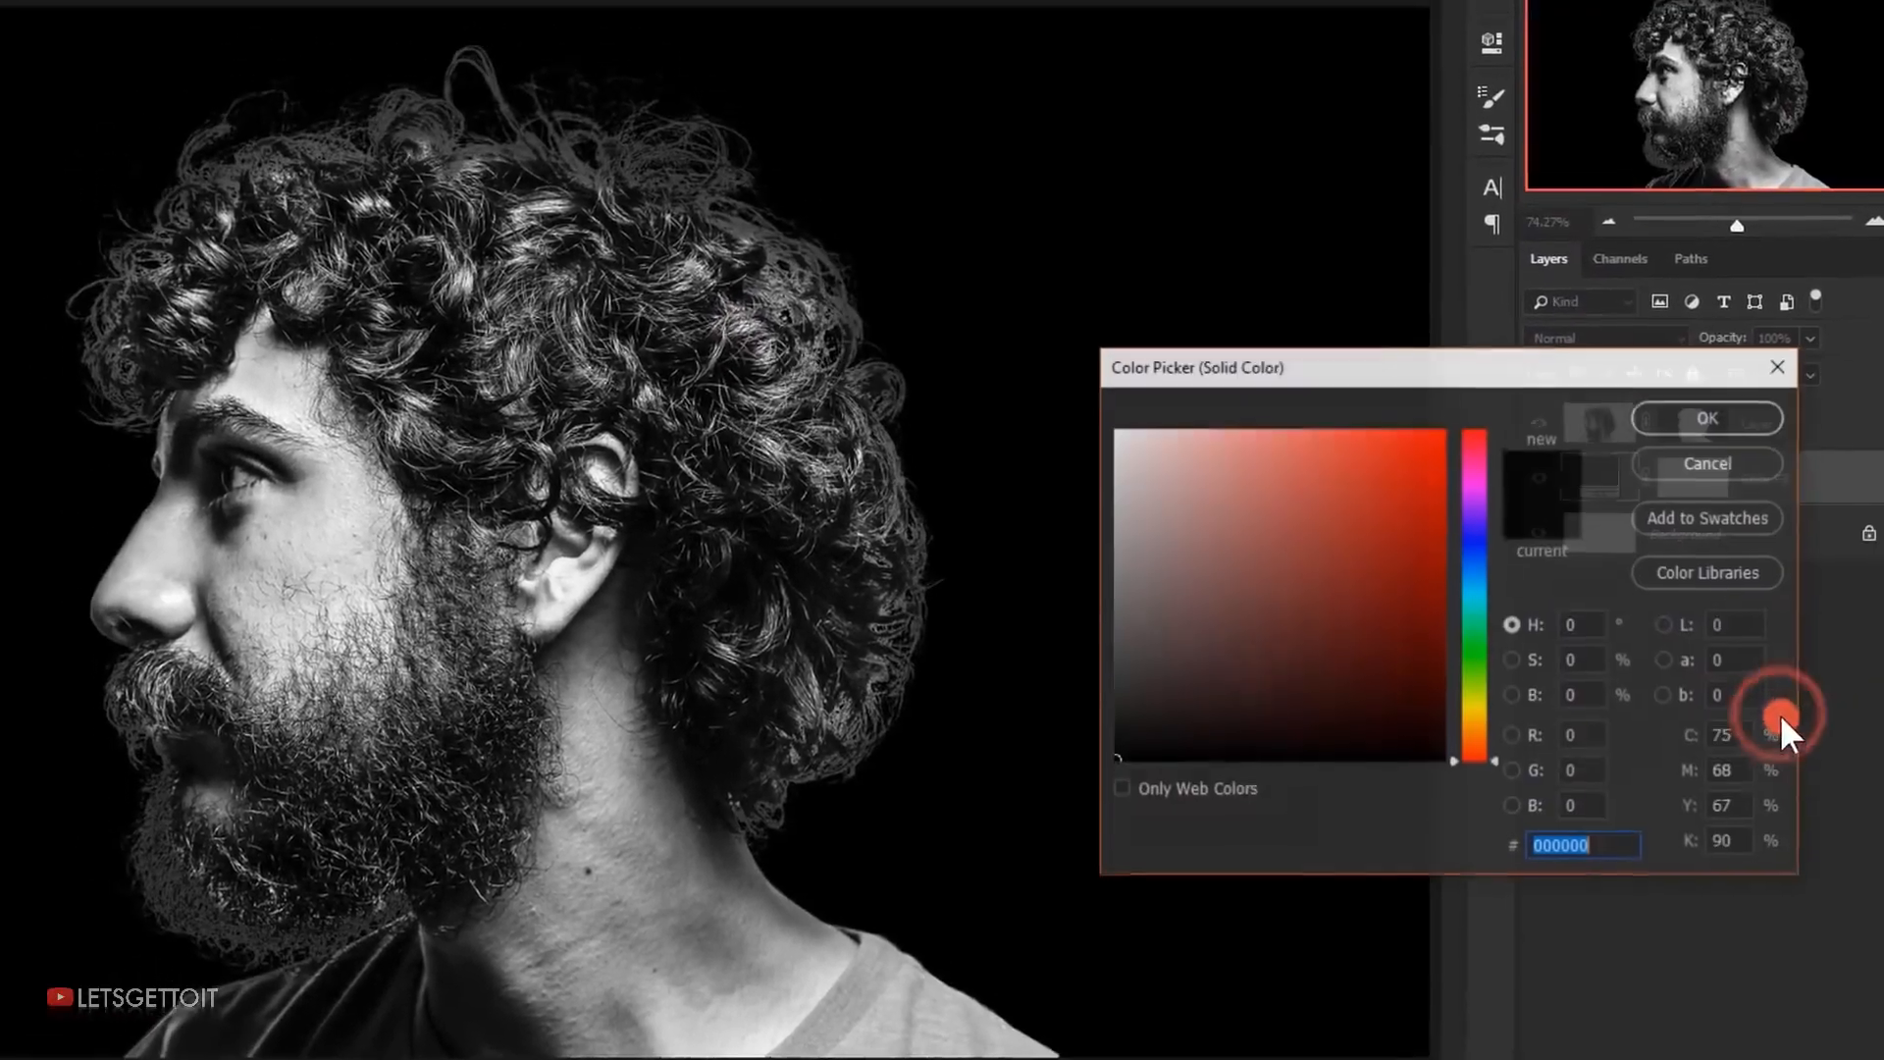
{"action": "left_click_drag", "start_coordinate": [1134, 484], "coordinate": [1112, 504]}
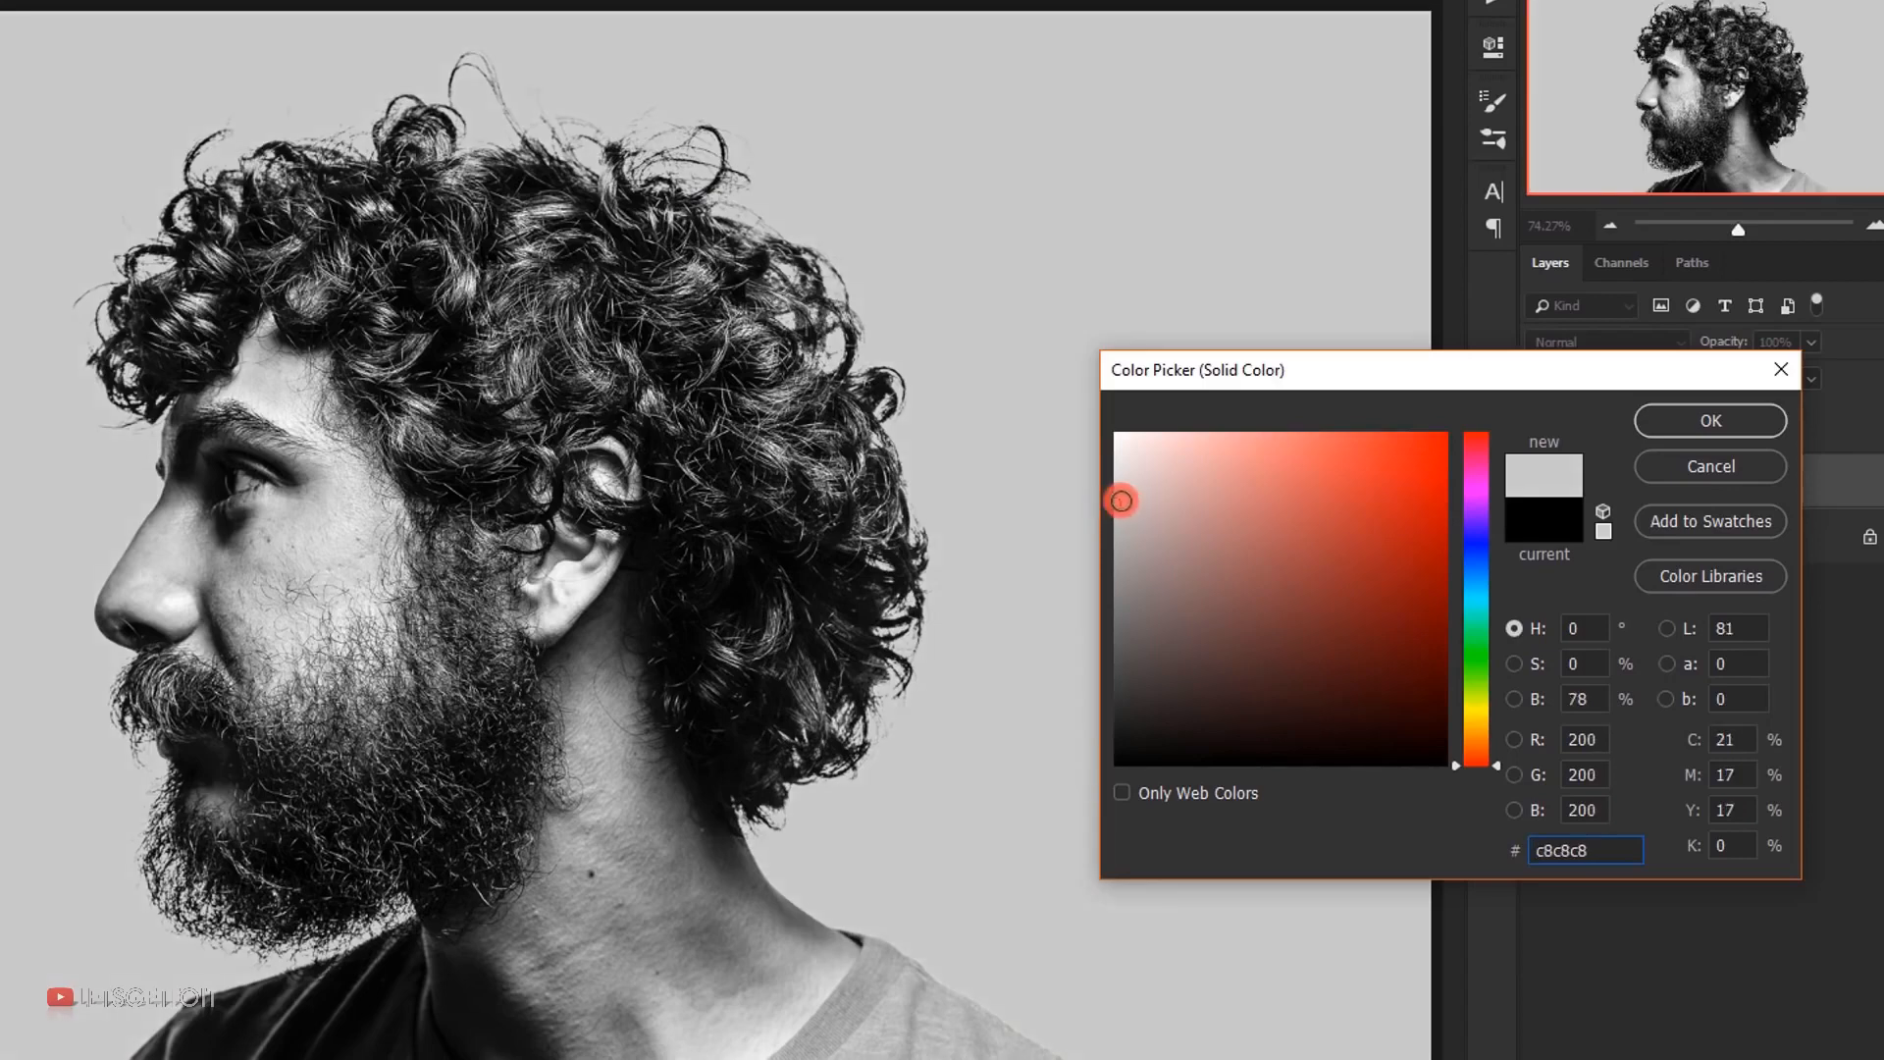
{"action": "left_click_drag", "start_coordinate": [1114, 504], "coordinate": [1126, 507]}
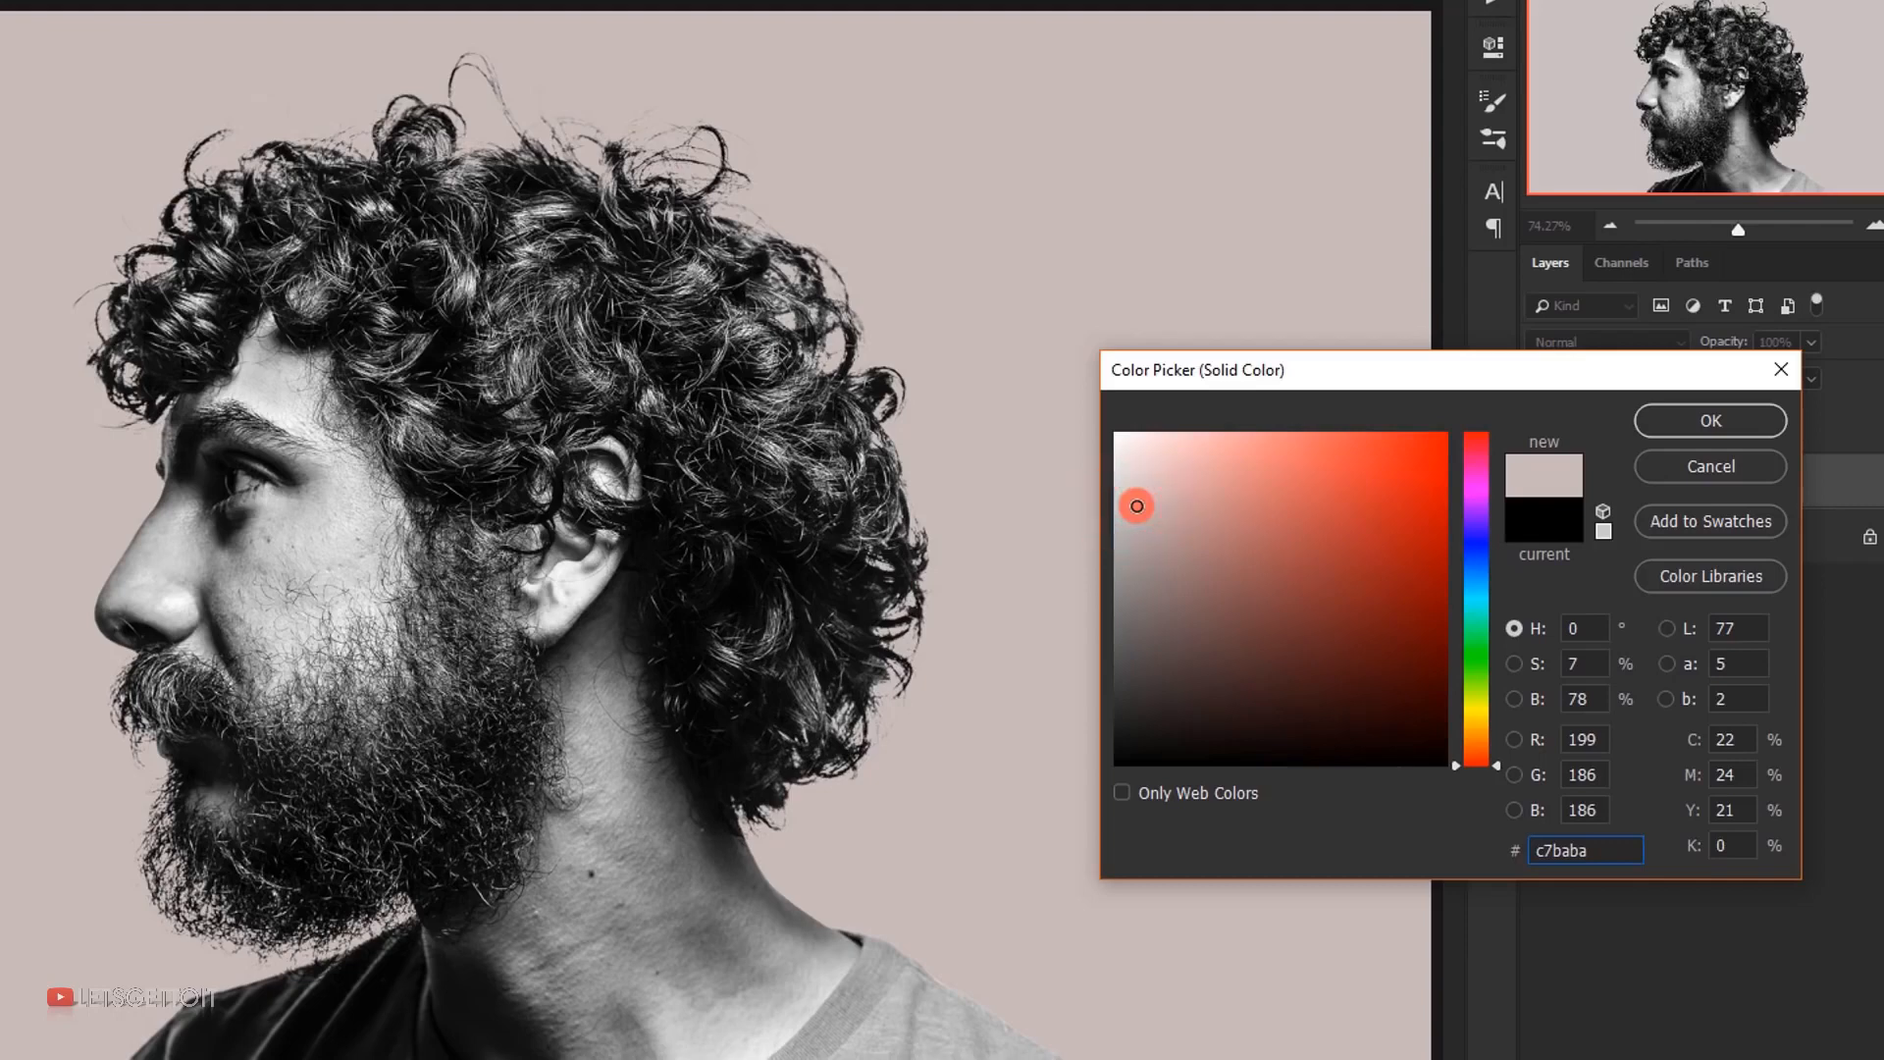
{"action": "left_click", "coordinate": [1475, 537]}
{"action": "mouse_move", "coordinate": [1474, 532]}
{"action": "left_mouse_down"}
{"action": "mouse_move", "coordinate": [1470, 587]}
{"action": "mouse_move", "coordinate": [1481, 564]}
{"action": "left_mouse_up"}
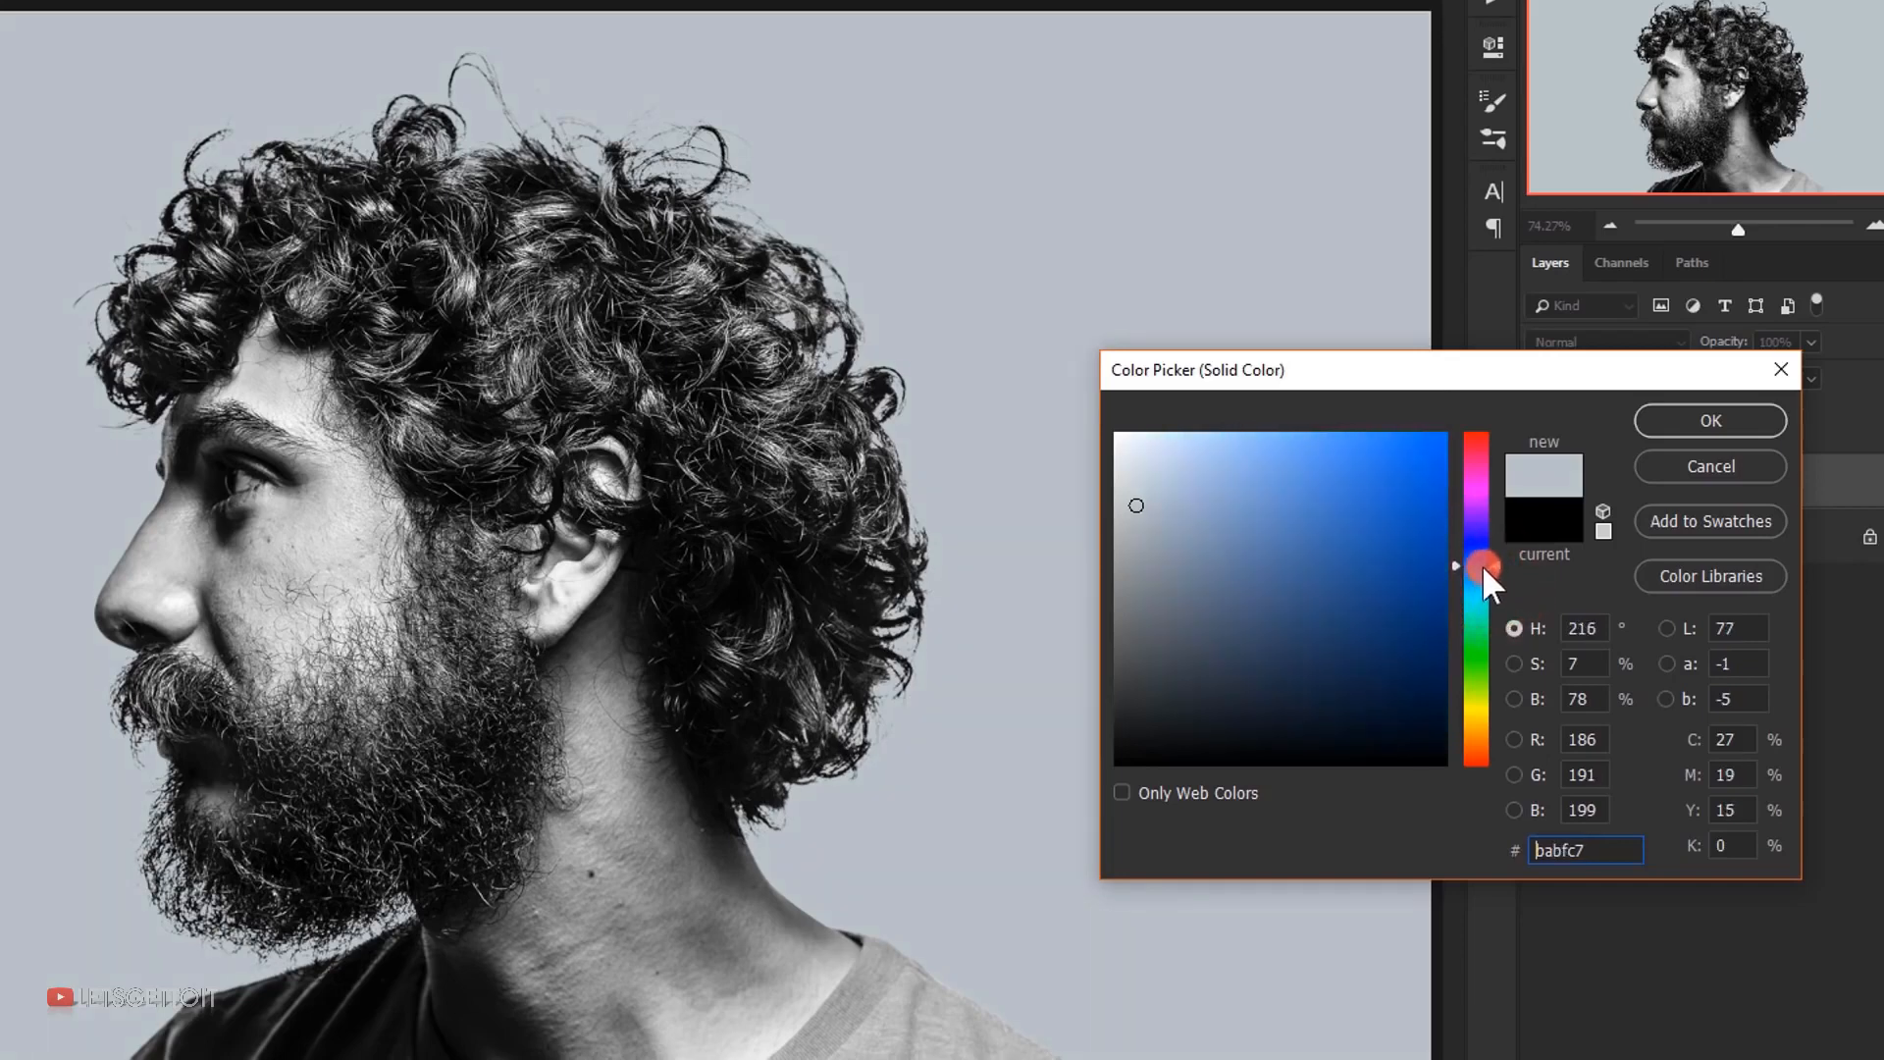
{"action": "left_click", "coordinate": [1131, 489]}
{"action": "left_click_drag", "start_coordinate": [1130, 489], "coordinate": [1133, 490]}
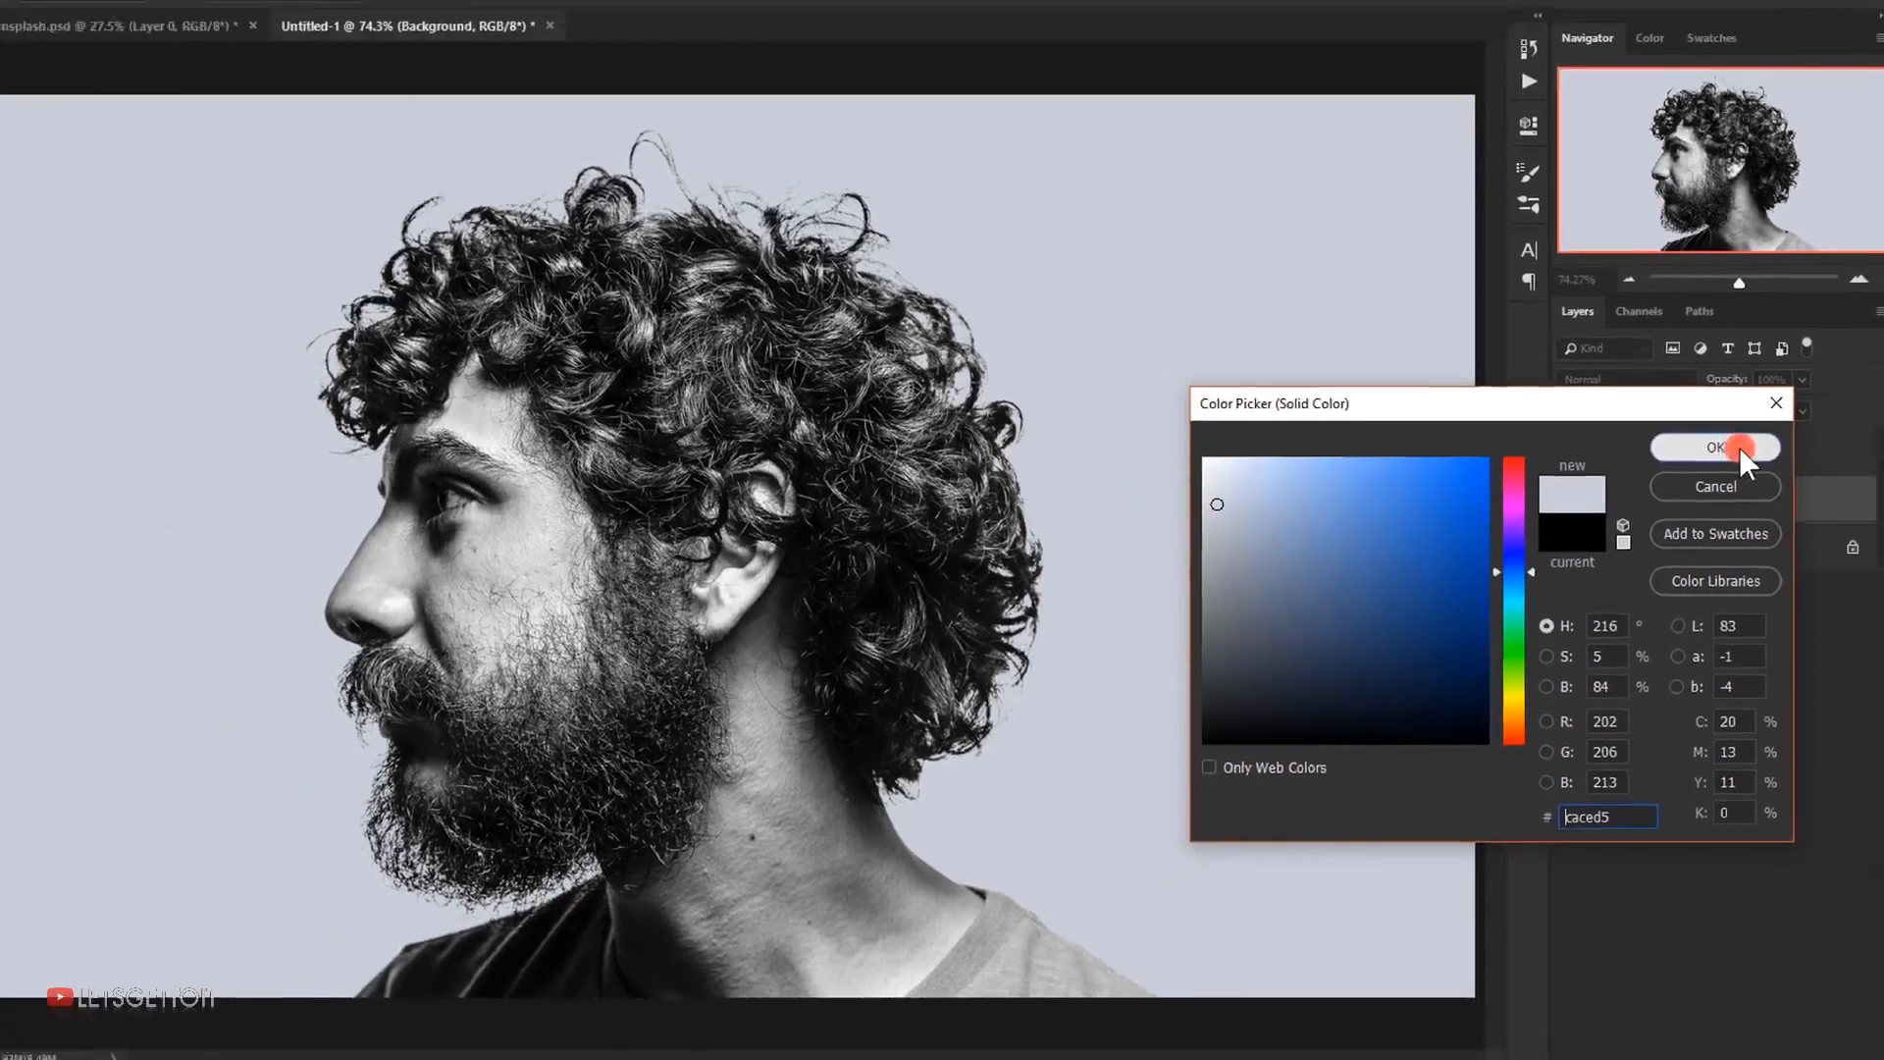
{"action": "left_click", "coordinate": [1739, 447]}
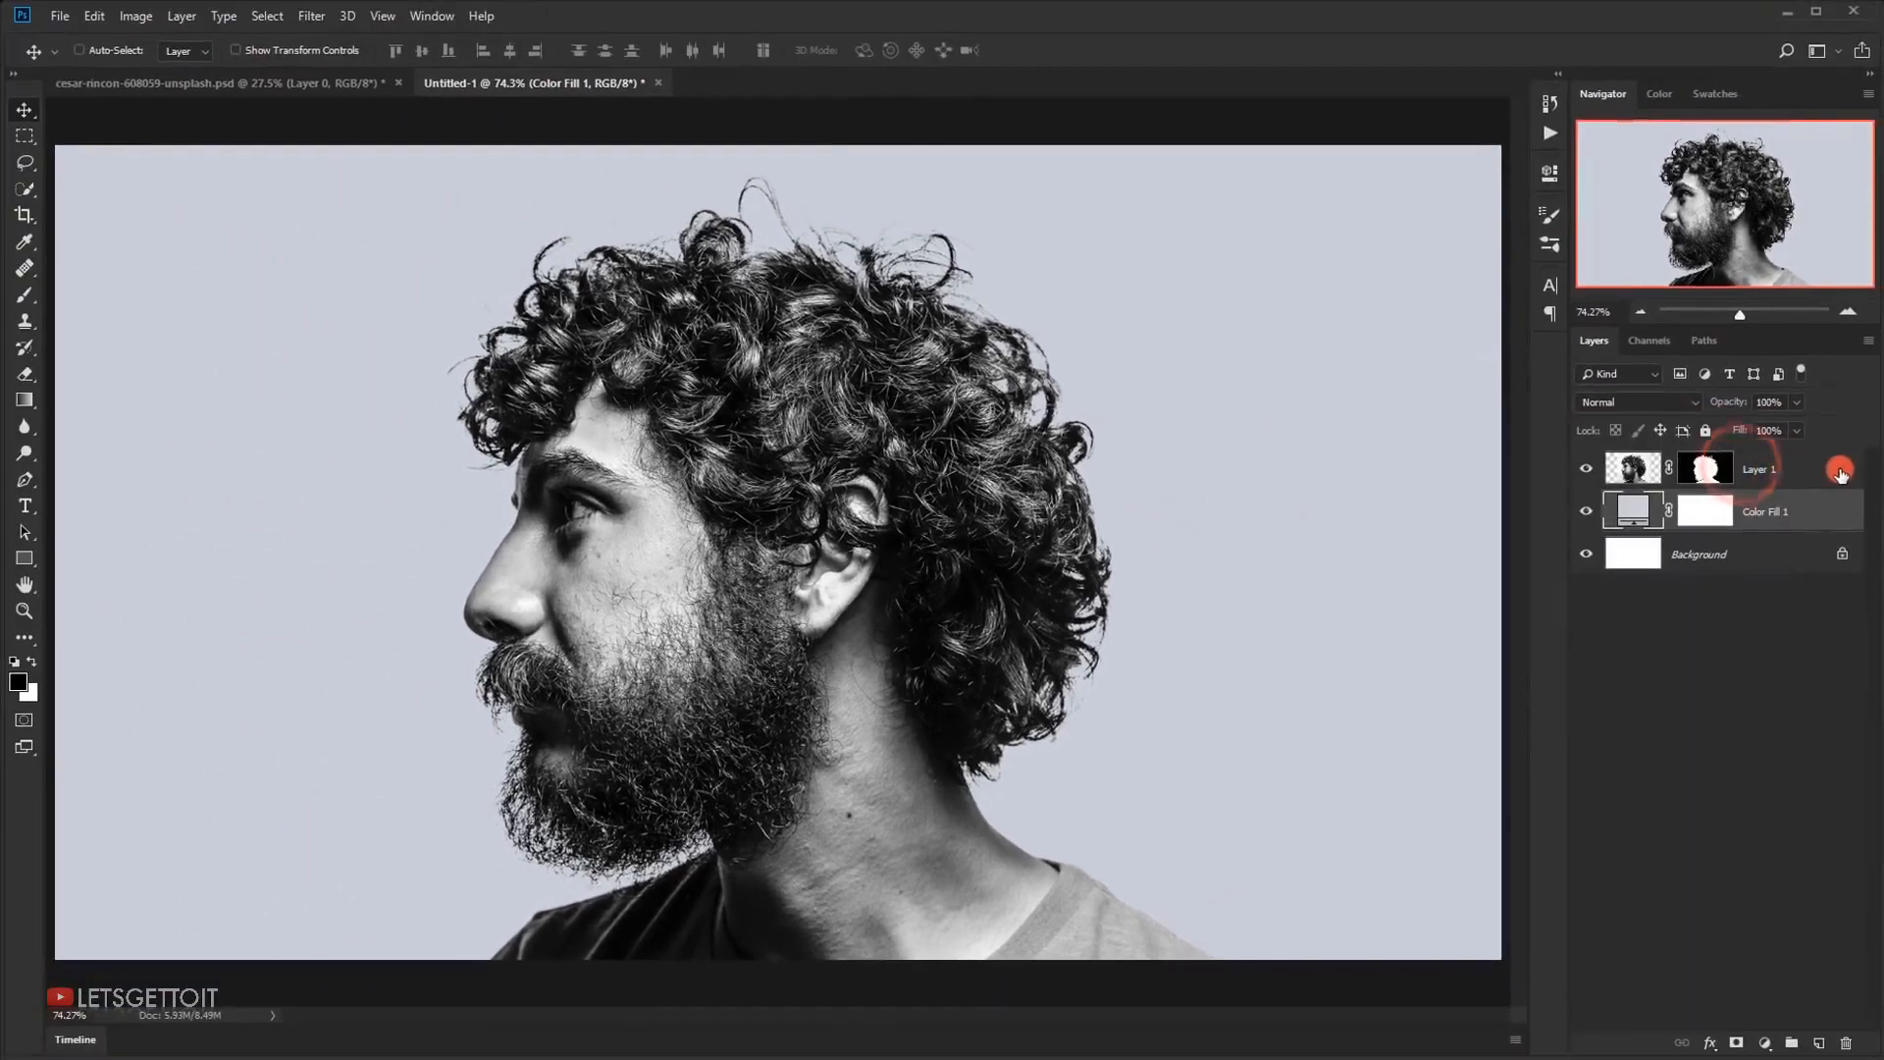
Delete the white Background layer and make the portrait layer active
{"action": "left_click", "coordinate": [1735, 555]}
{"action": "key", "text": "Delete"}
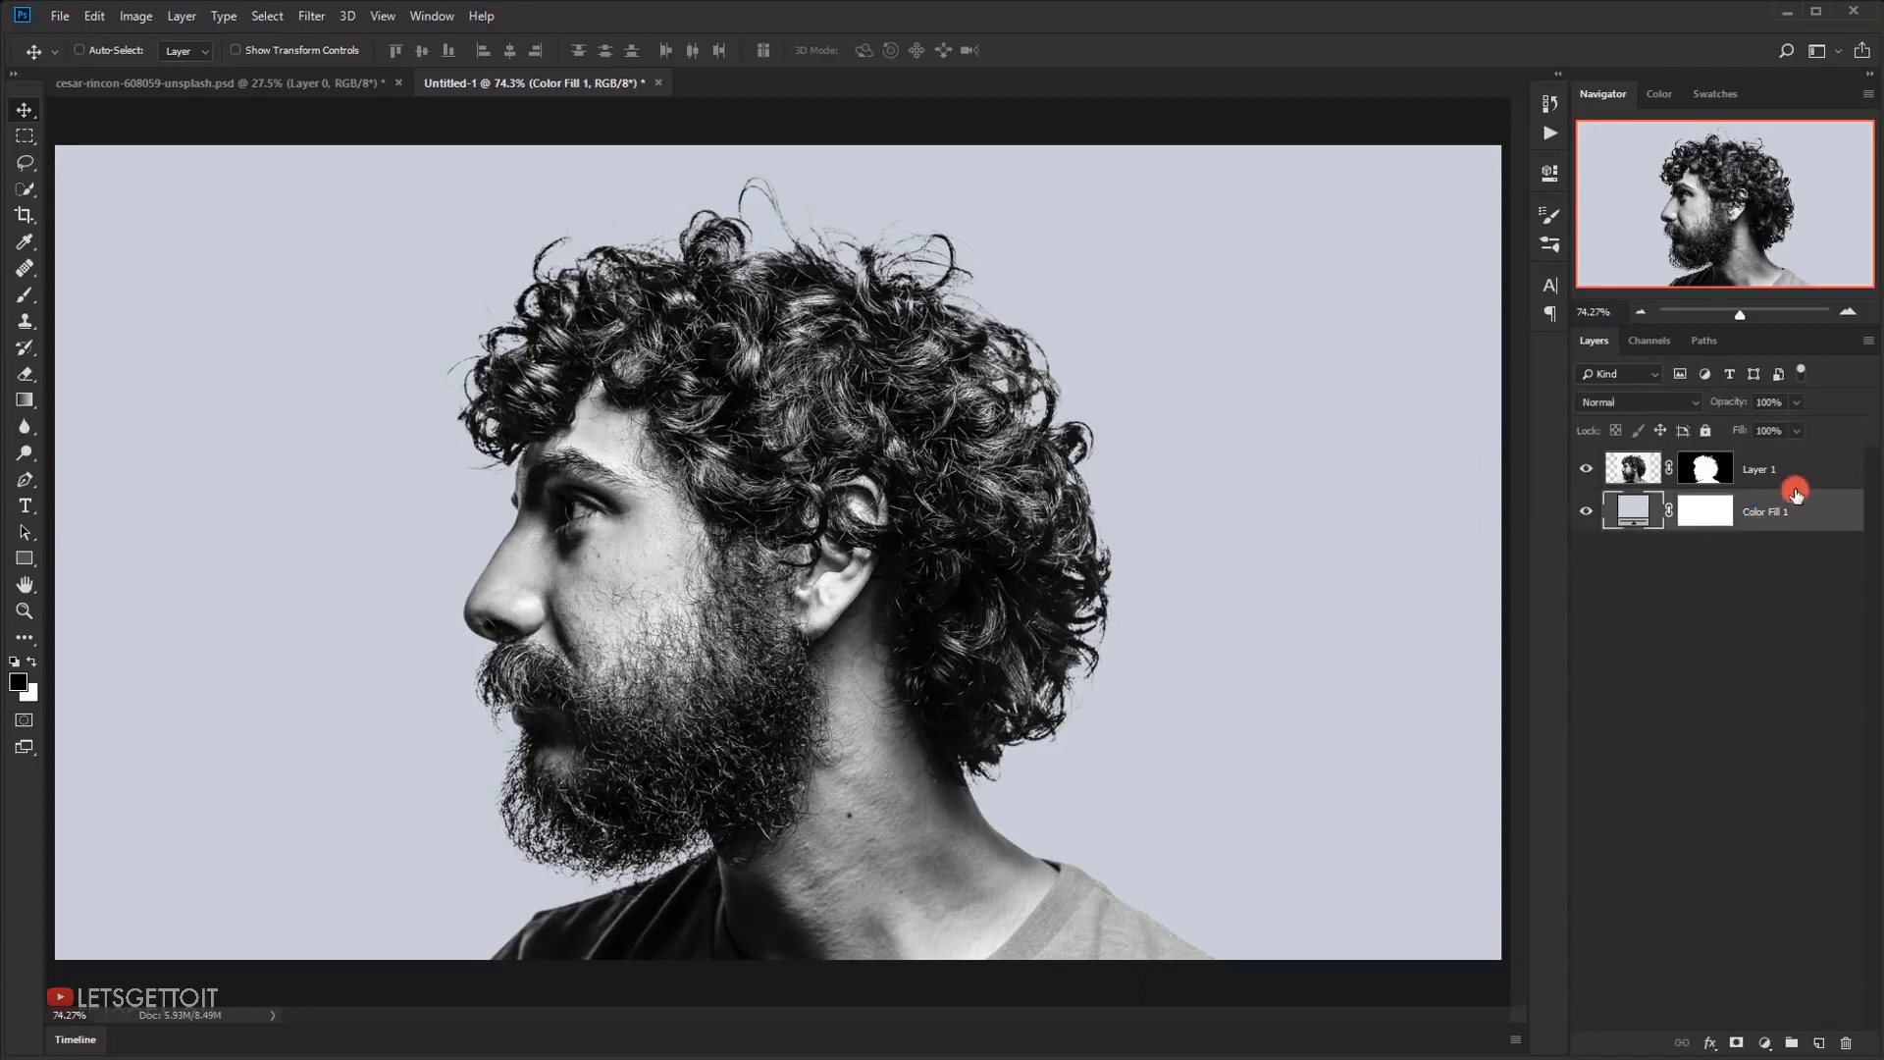
{"action": "left_click", "coordinate": [1808, 459]}
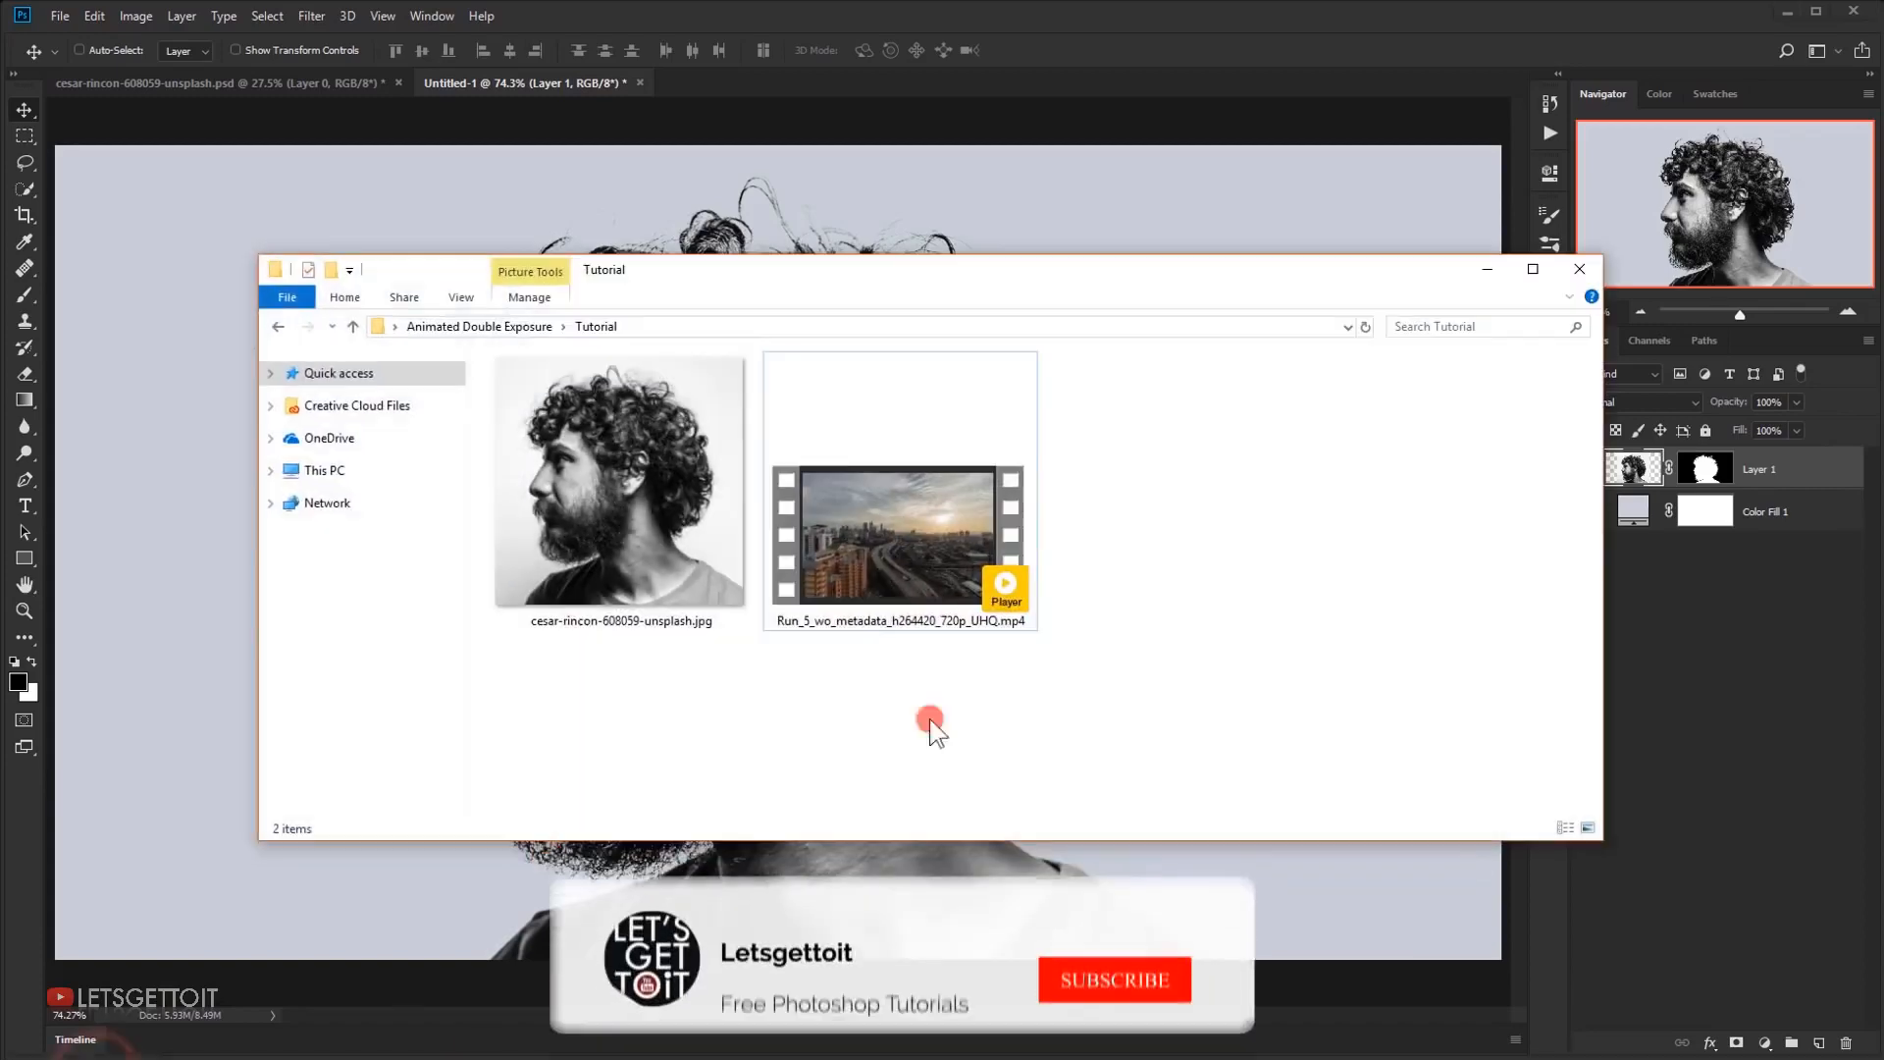
Place the city video Run_5_wo_metadata_h264420_720p_UHQ.mp4 from the Tutorial folder as a layer above the portrait
{"action": "left_click", "coordinate": [862, 554]}
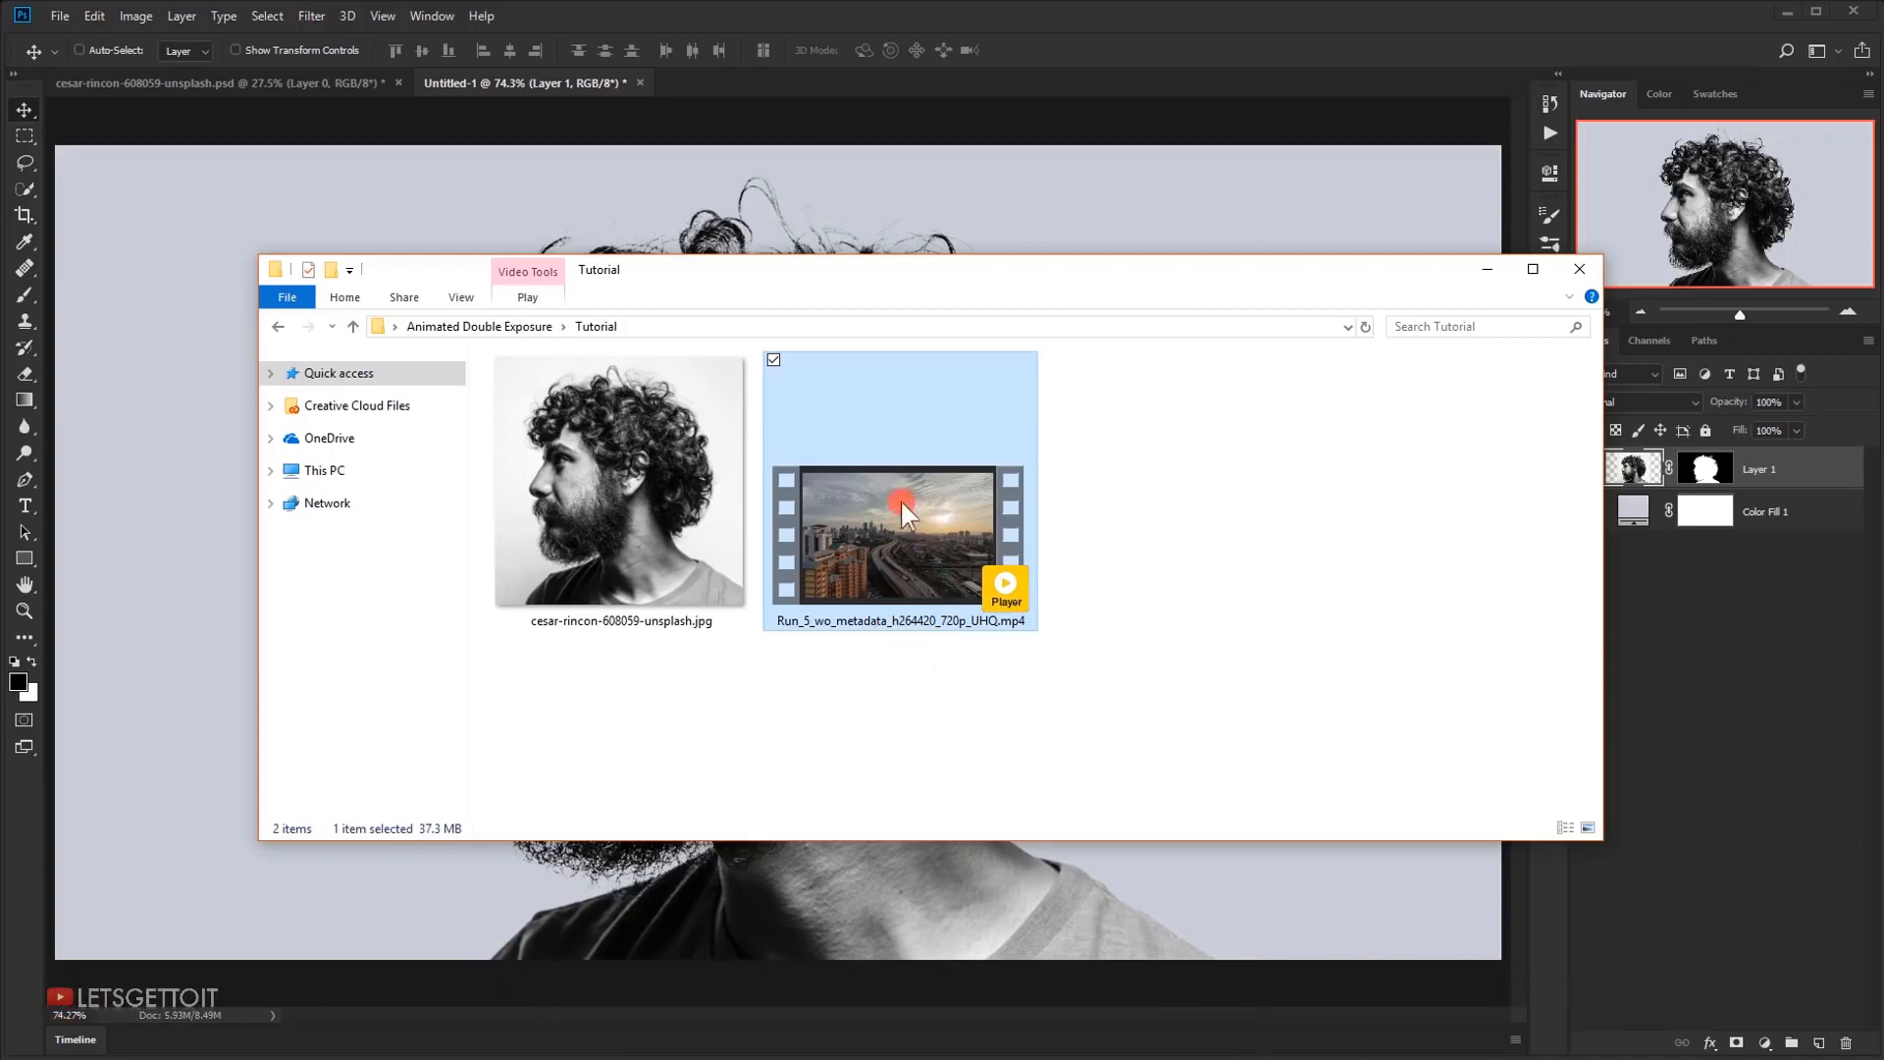
{"action": "left_click_drag", "start_coordinate": [912, 545], "coordinate": [815, 216]}
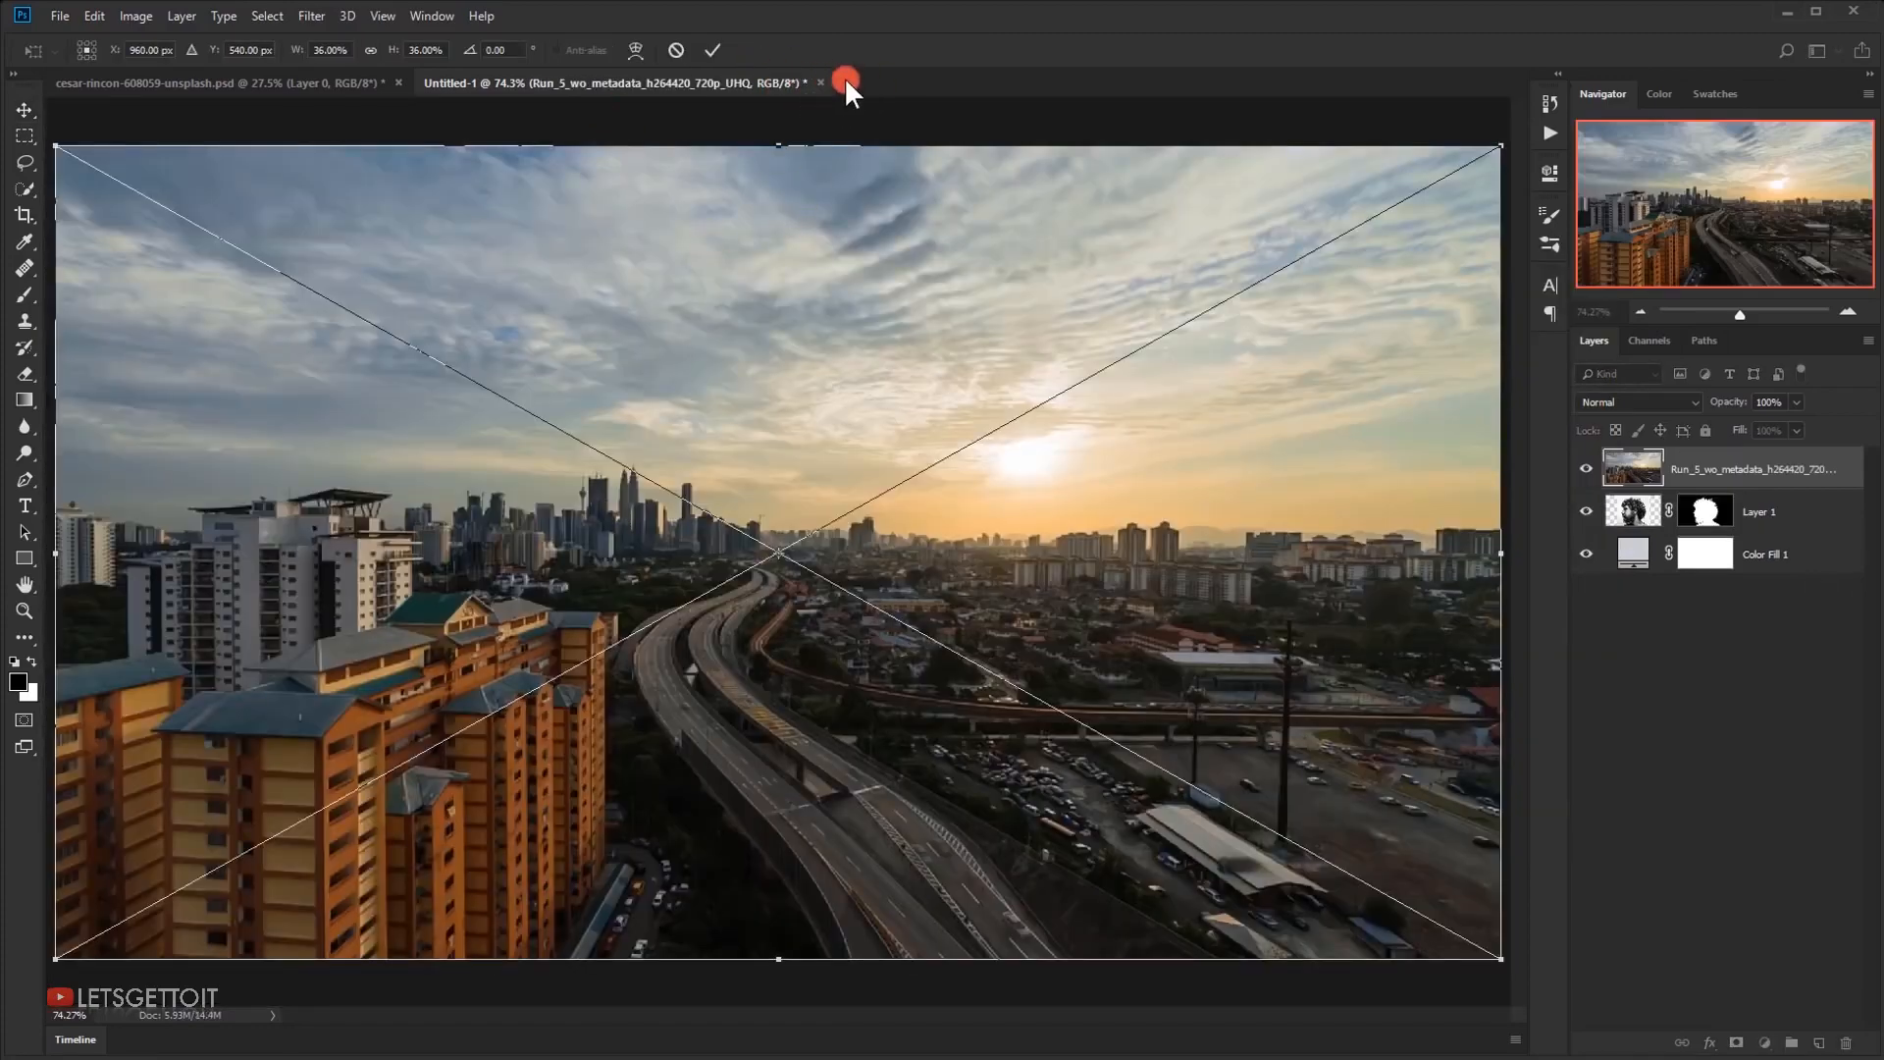
{"action": "left_click", "coordinate": [712, 49]}
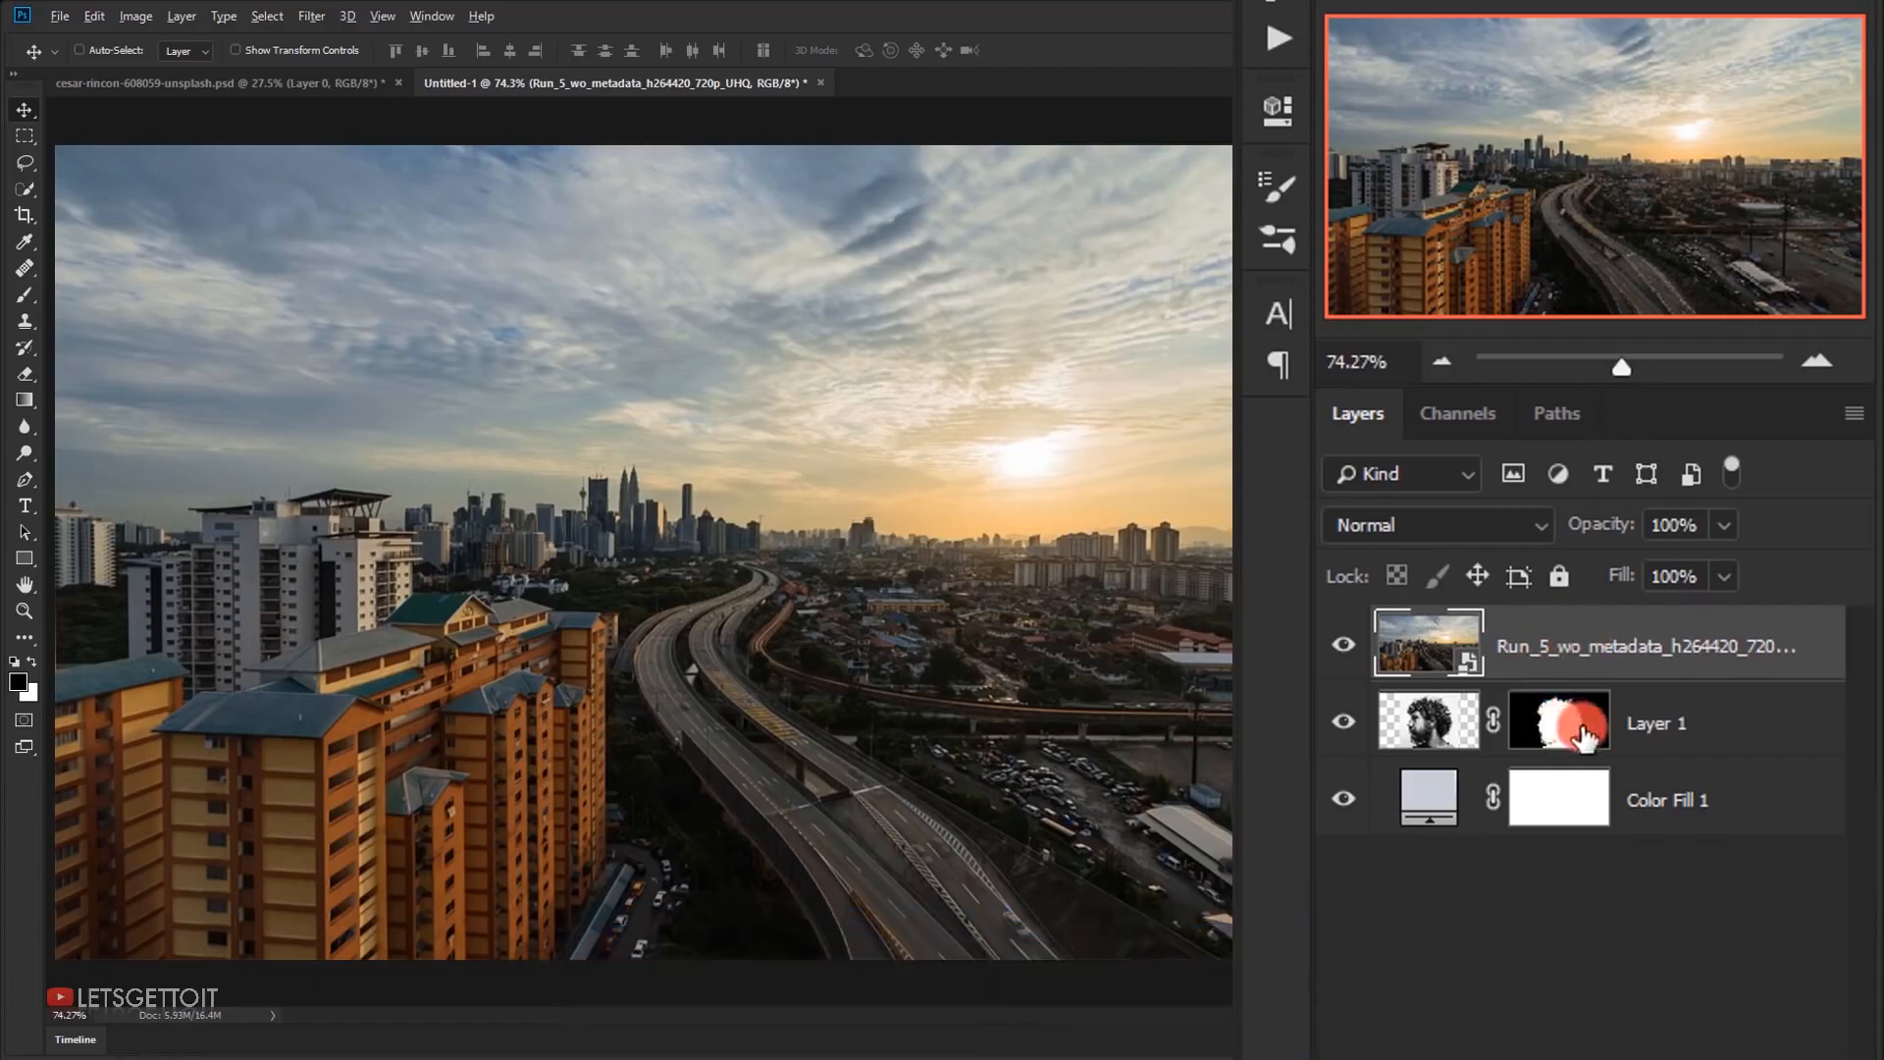
Copy the portrait's layer mask onto the city video layer and unlink that mask from the video, leaving the video layer active
{"action": "left_click_drag", "start_coordinate": [1570, 726], "coordinate": [1575, 638]}
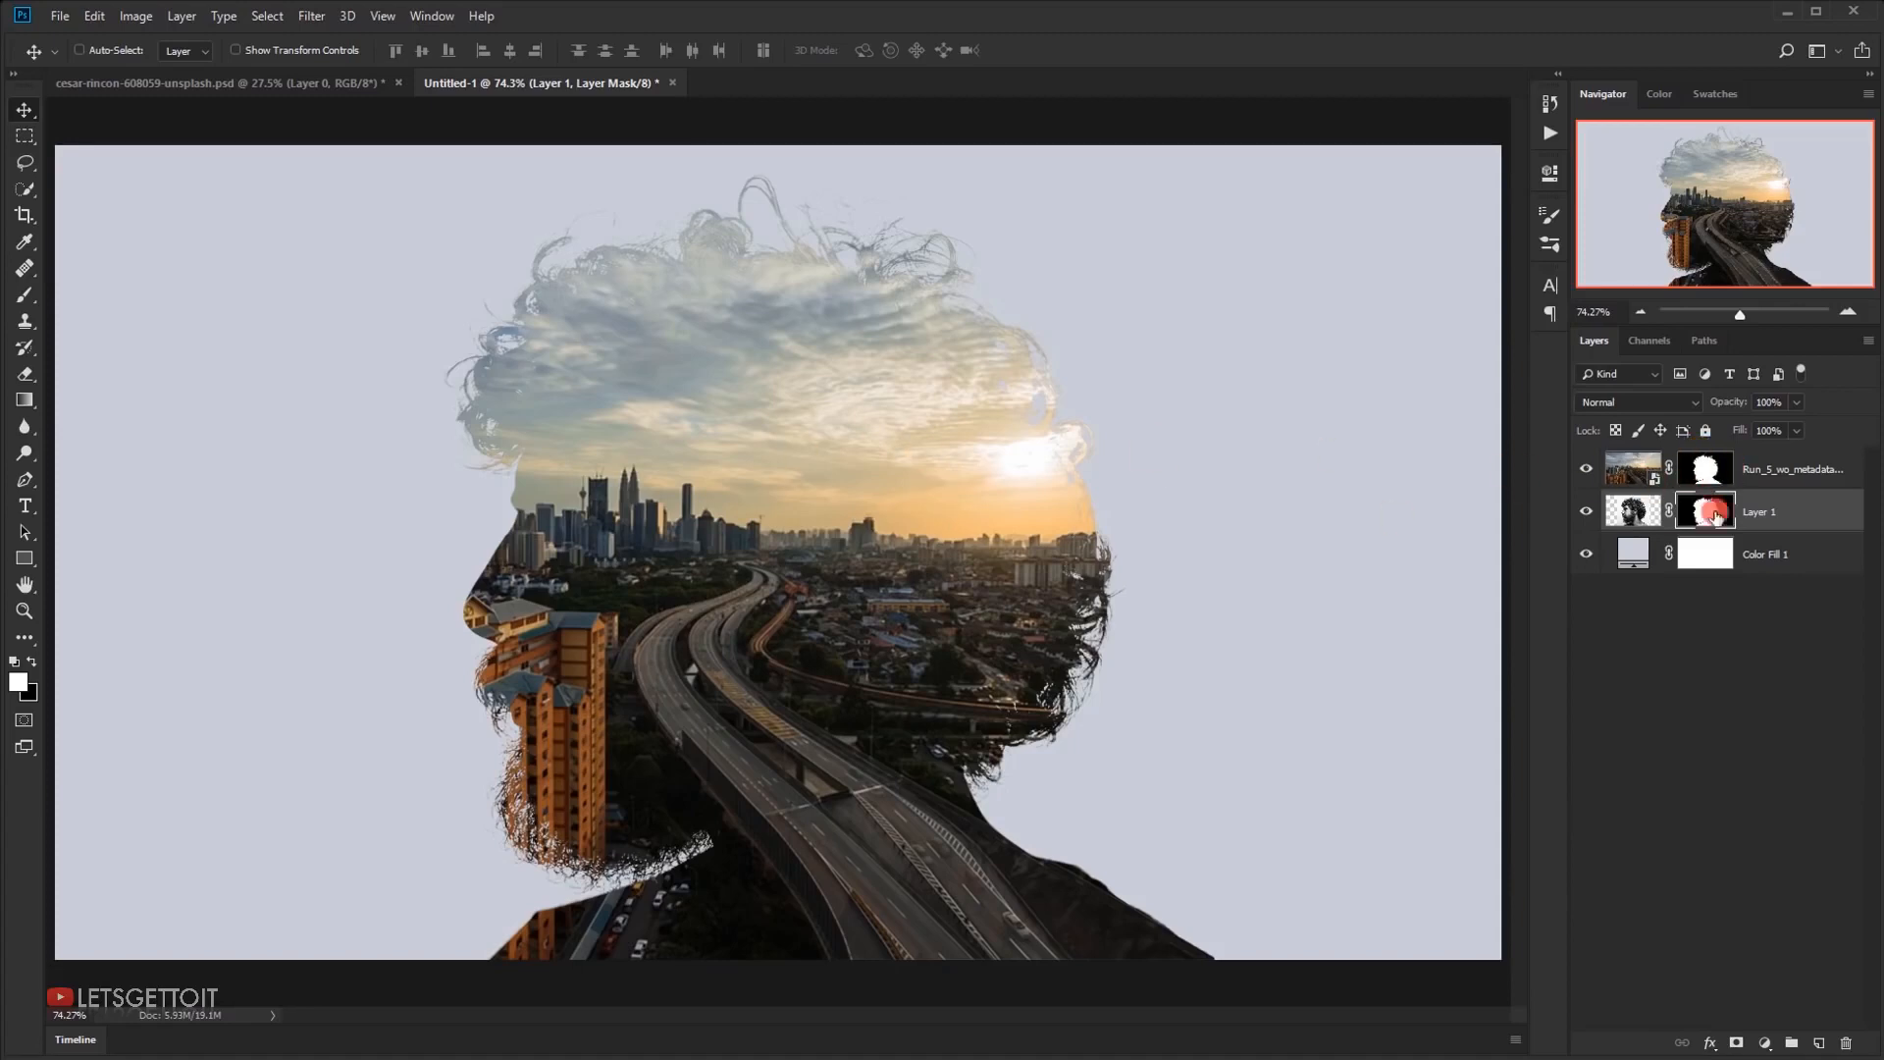
{"action": "left_click", "coordinate": [1772, 470]}
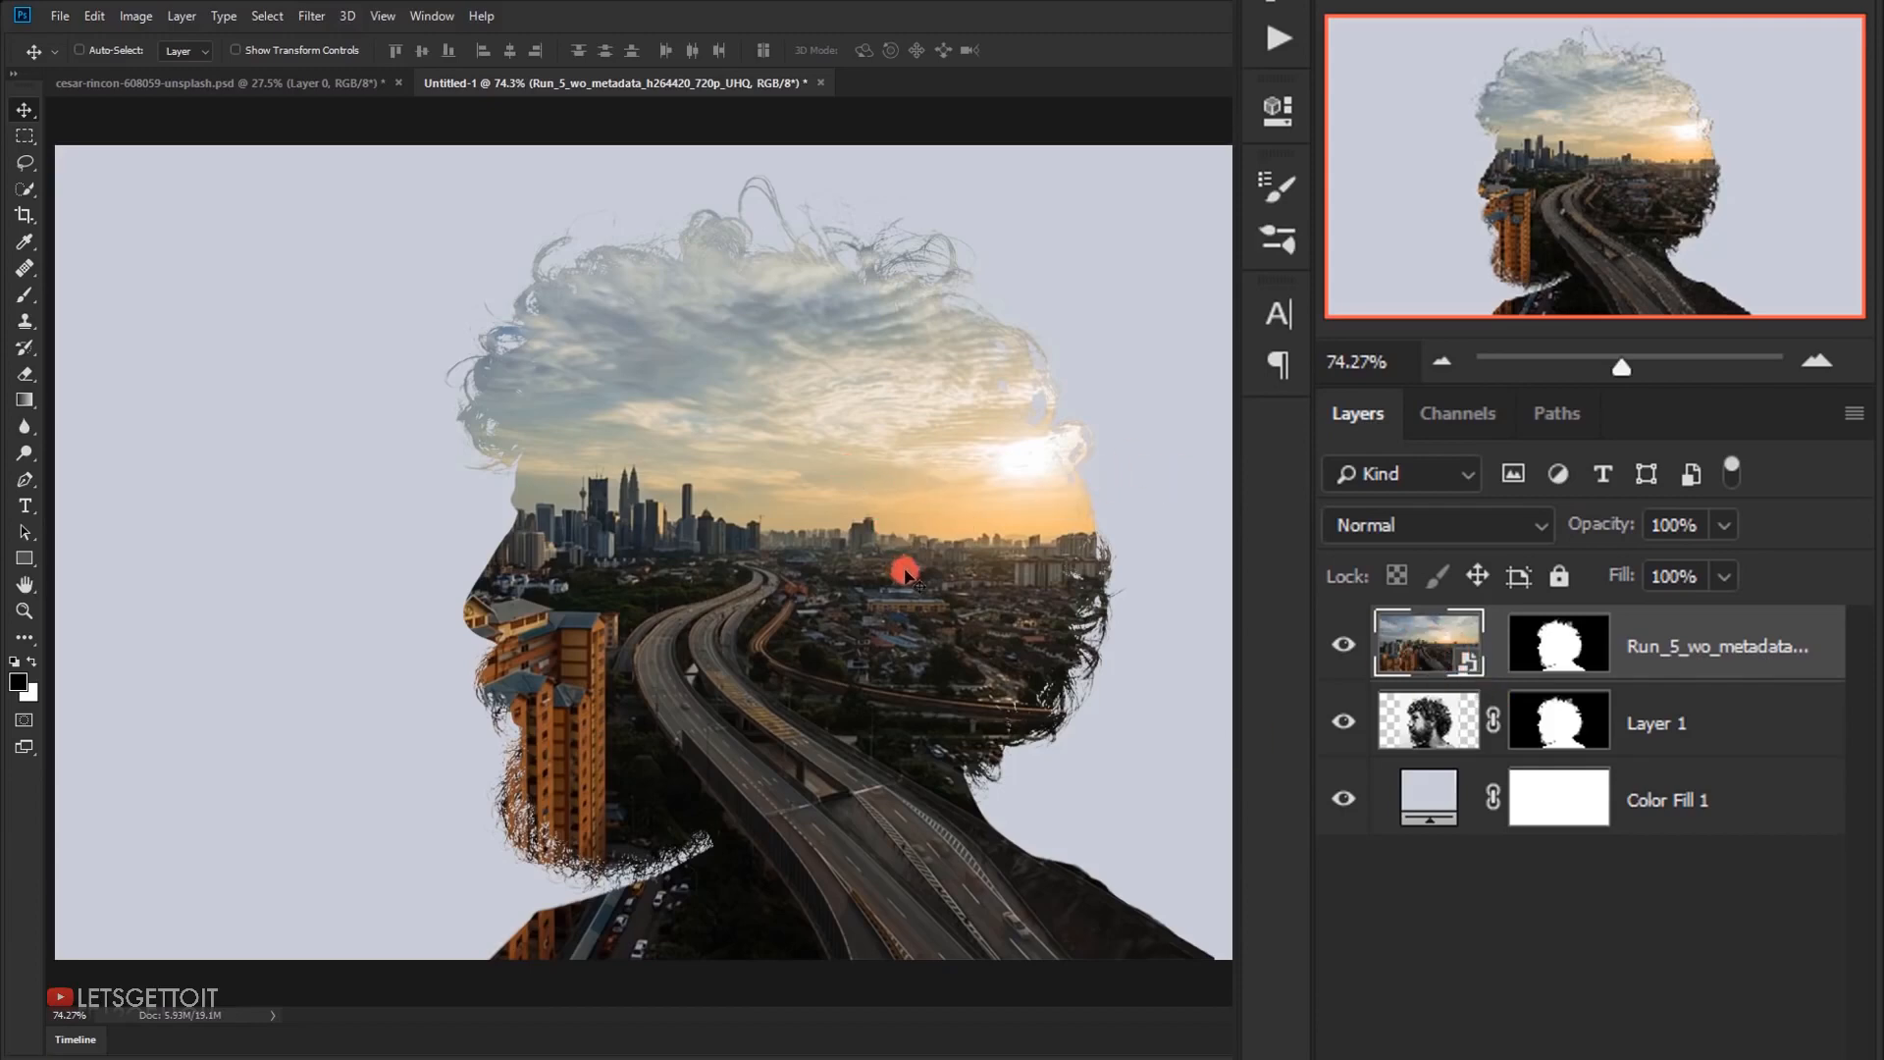
Enlarge the city video from its centre to about 41.37% behind its unlinked mask with Free Transform
{"action": "key", "text": "ctrl+minus"}
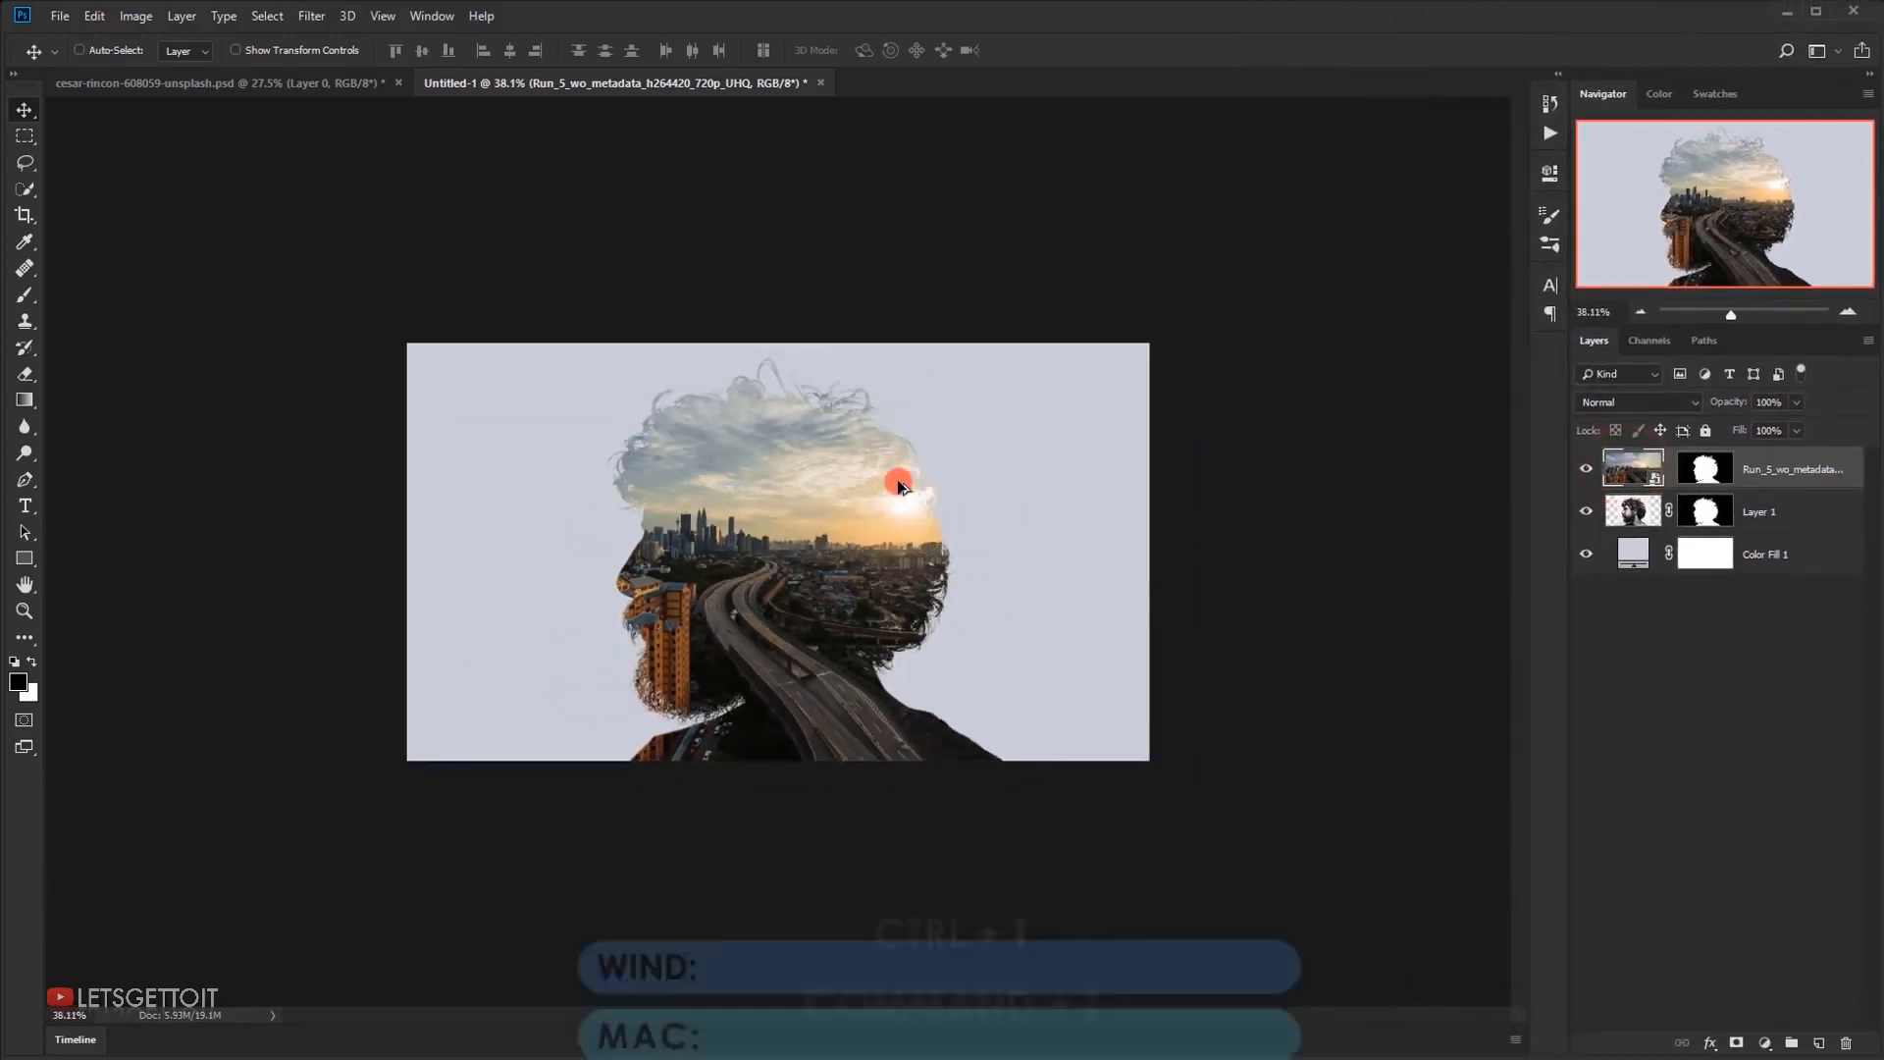
{"action": "key", "text": "ctrl+t"}
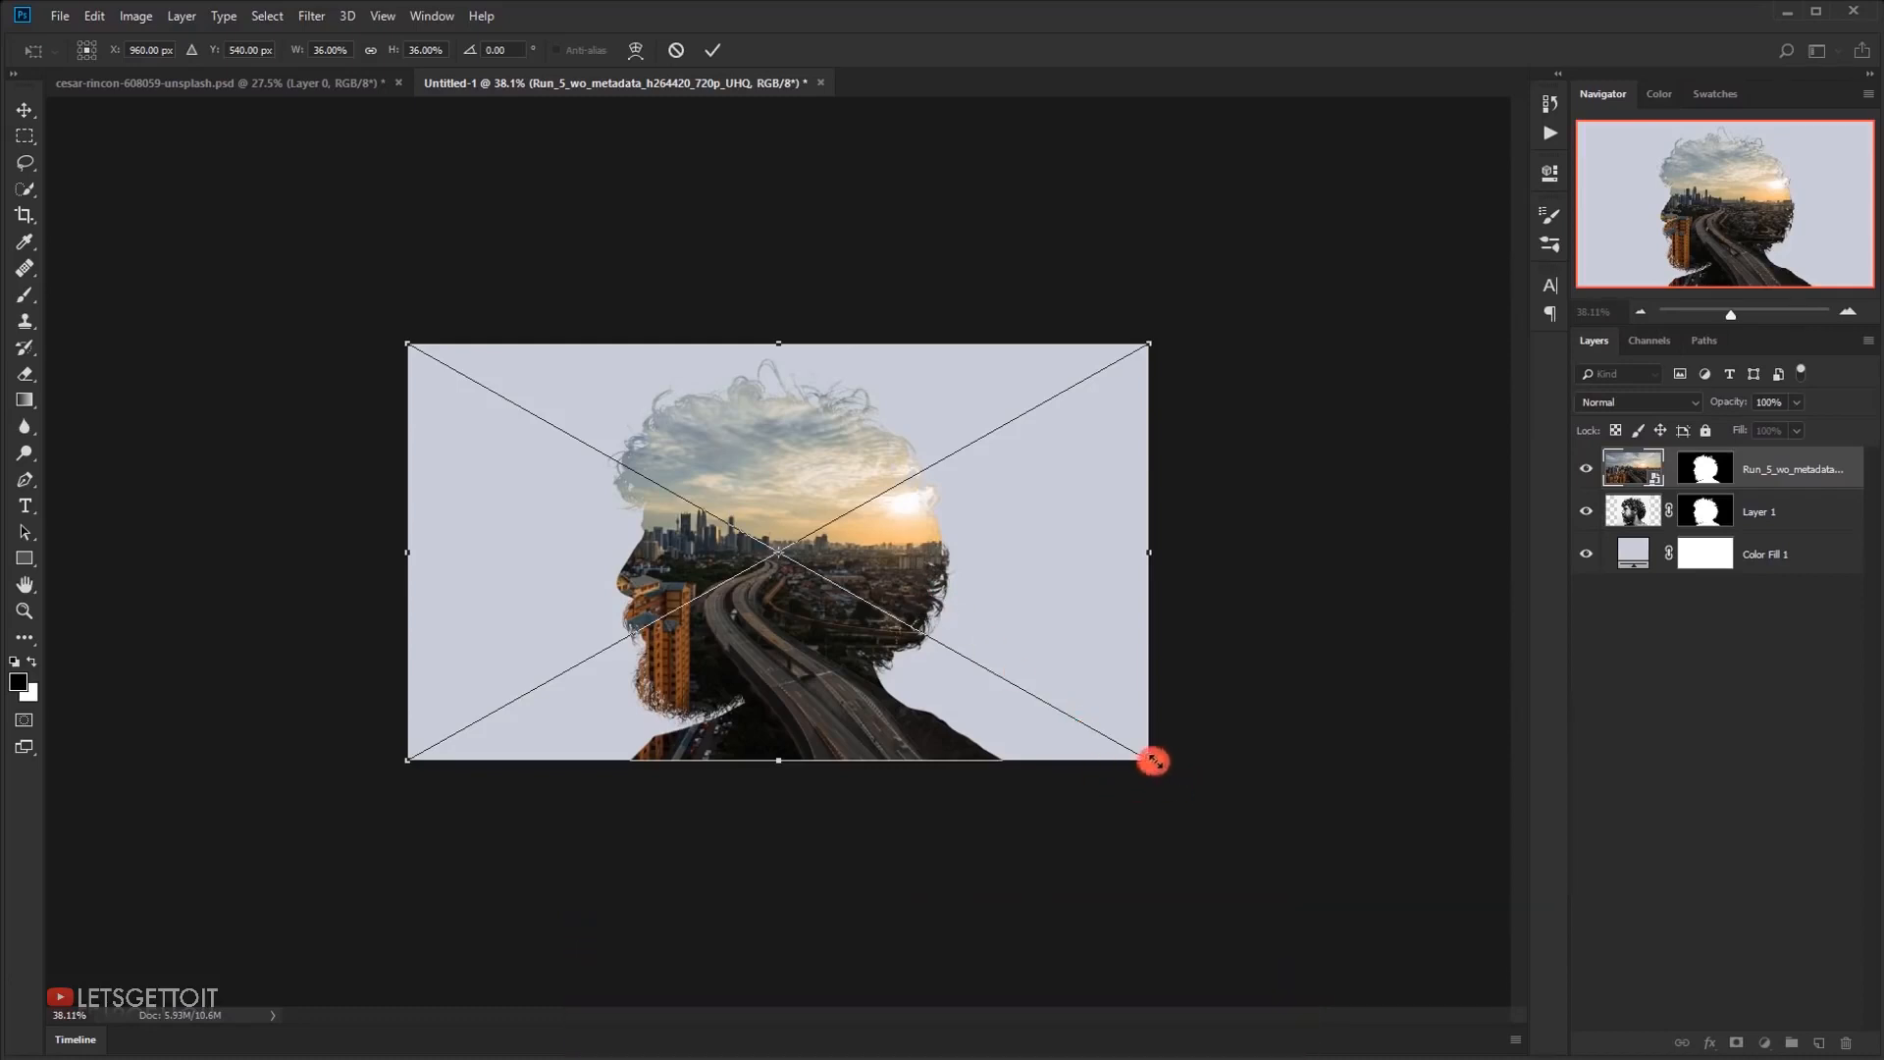
{"action": "left_click_drag", "start_coordinate": [1154, 761], "coordinate": [1206, 791]}
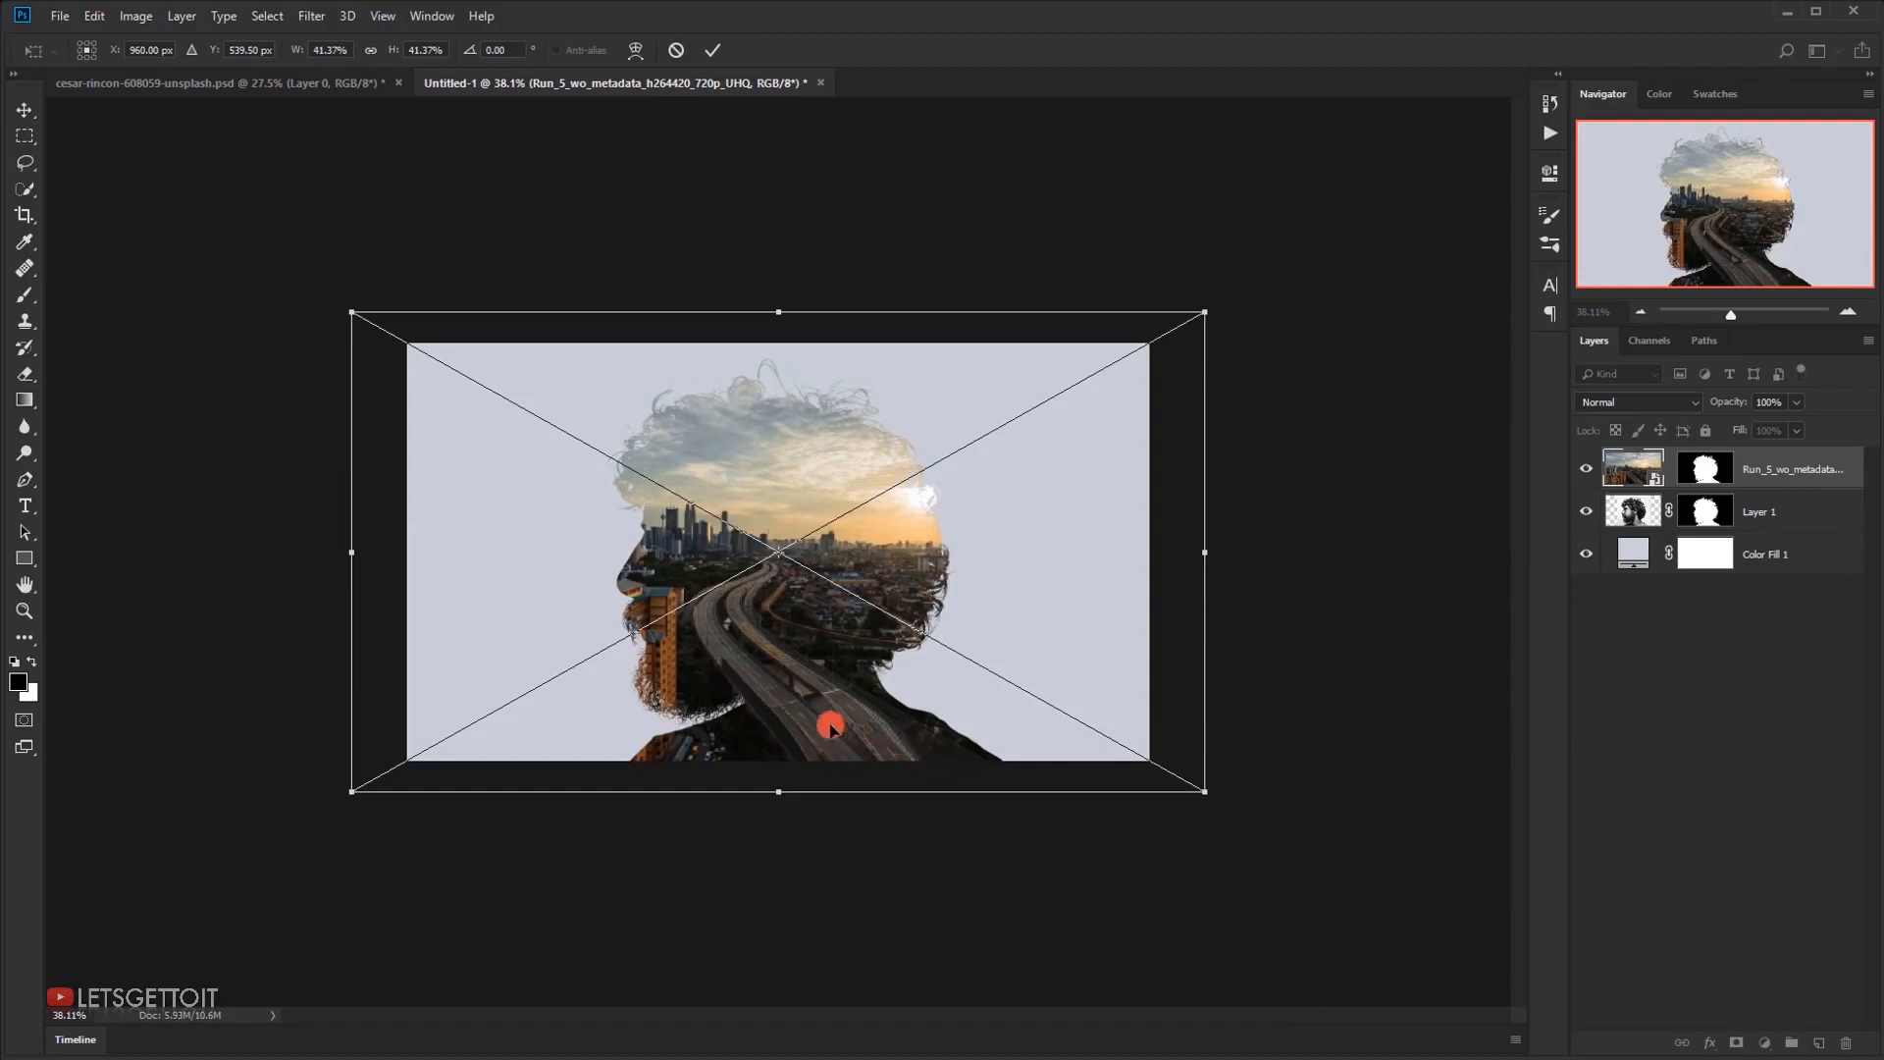
{"action": "scroll", "coordinate": [963, 776], "scroll_direction": "up", "scroll_amount": 2}
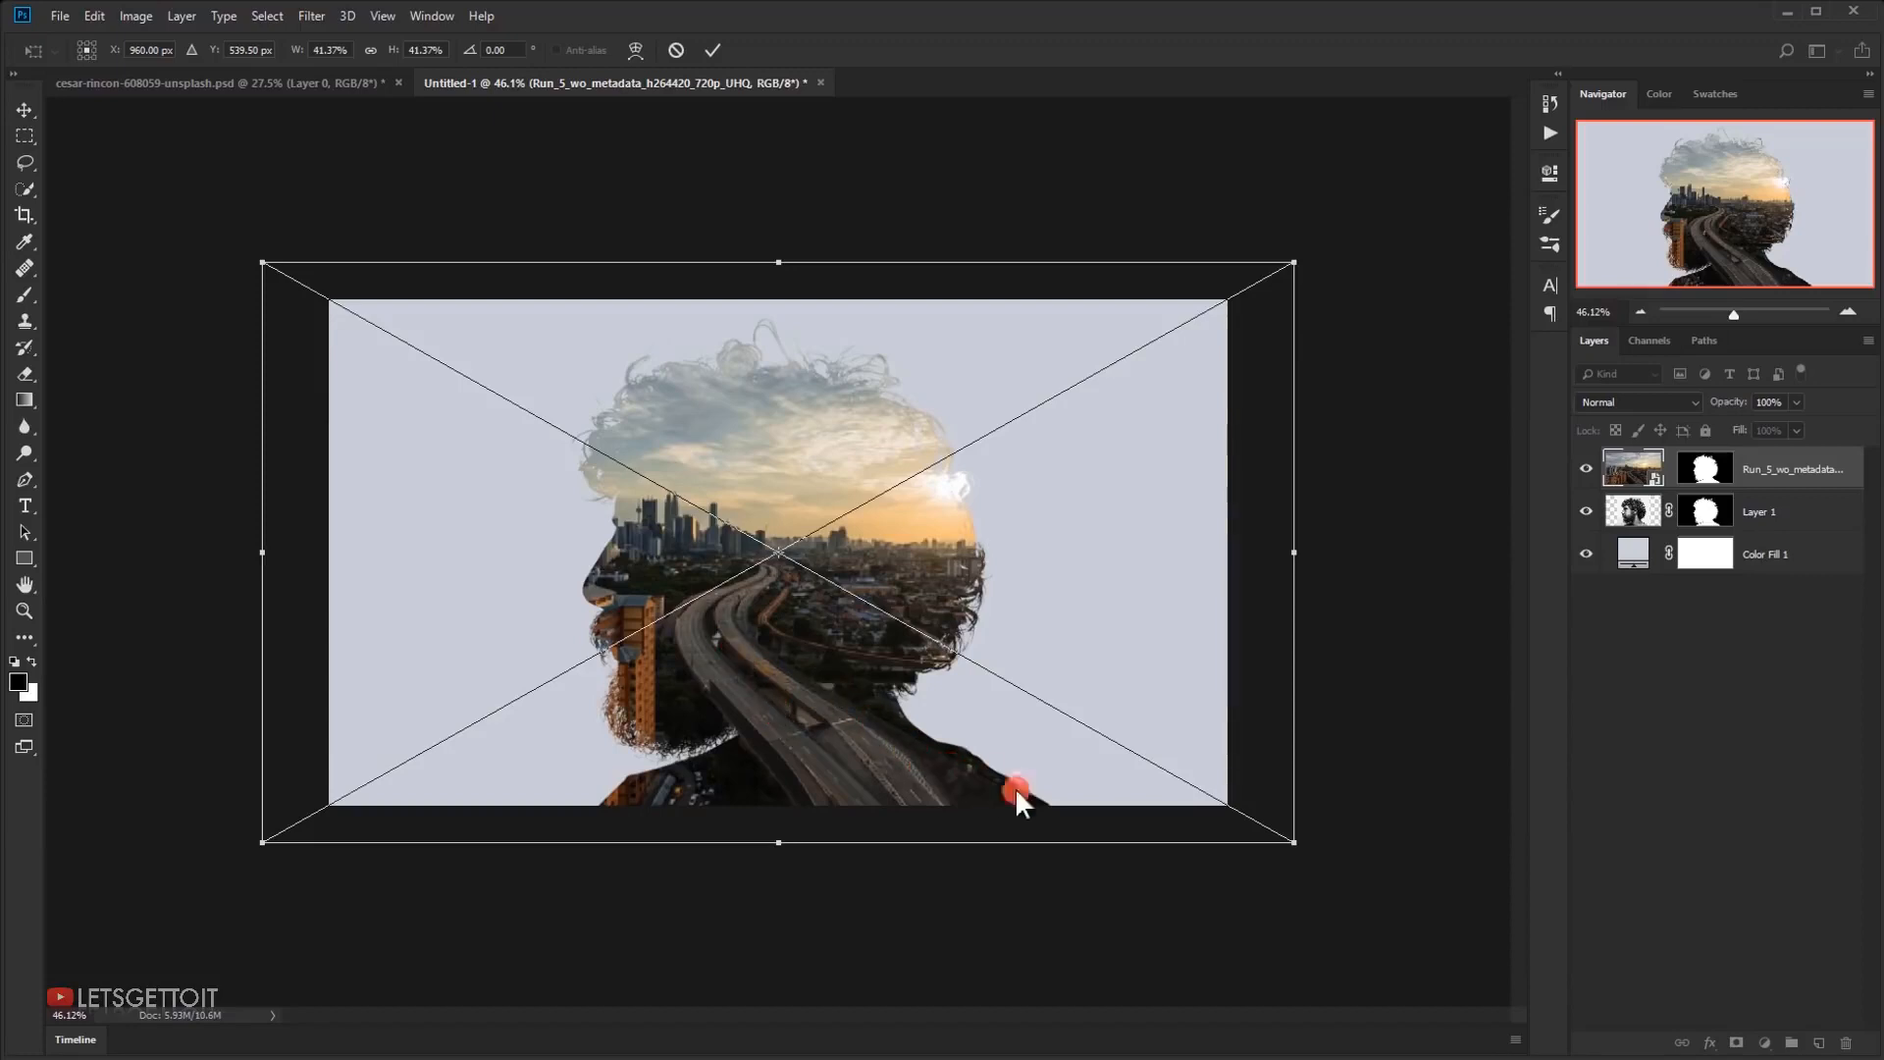
Rotate the city video clockwise by about 3.91°, enlarge it to about 43.61% and shift it rightward within the head silhouette
{"action": "left_click_drag", "start_coordinate": [1351, 854], "coordinate": [1301, 907]}
{"action": "left_click_drag", "start_coordinate": [913, 769], "coordinate": [983, 799]}
{"action": "left_click_drag", "start_coordinate": [360, 201], "coordinate": [336, 176]}
{"action": "left_click_drag", "start_coordinate": [1417, 723], "coordinate": [1425, 708]}
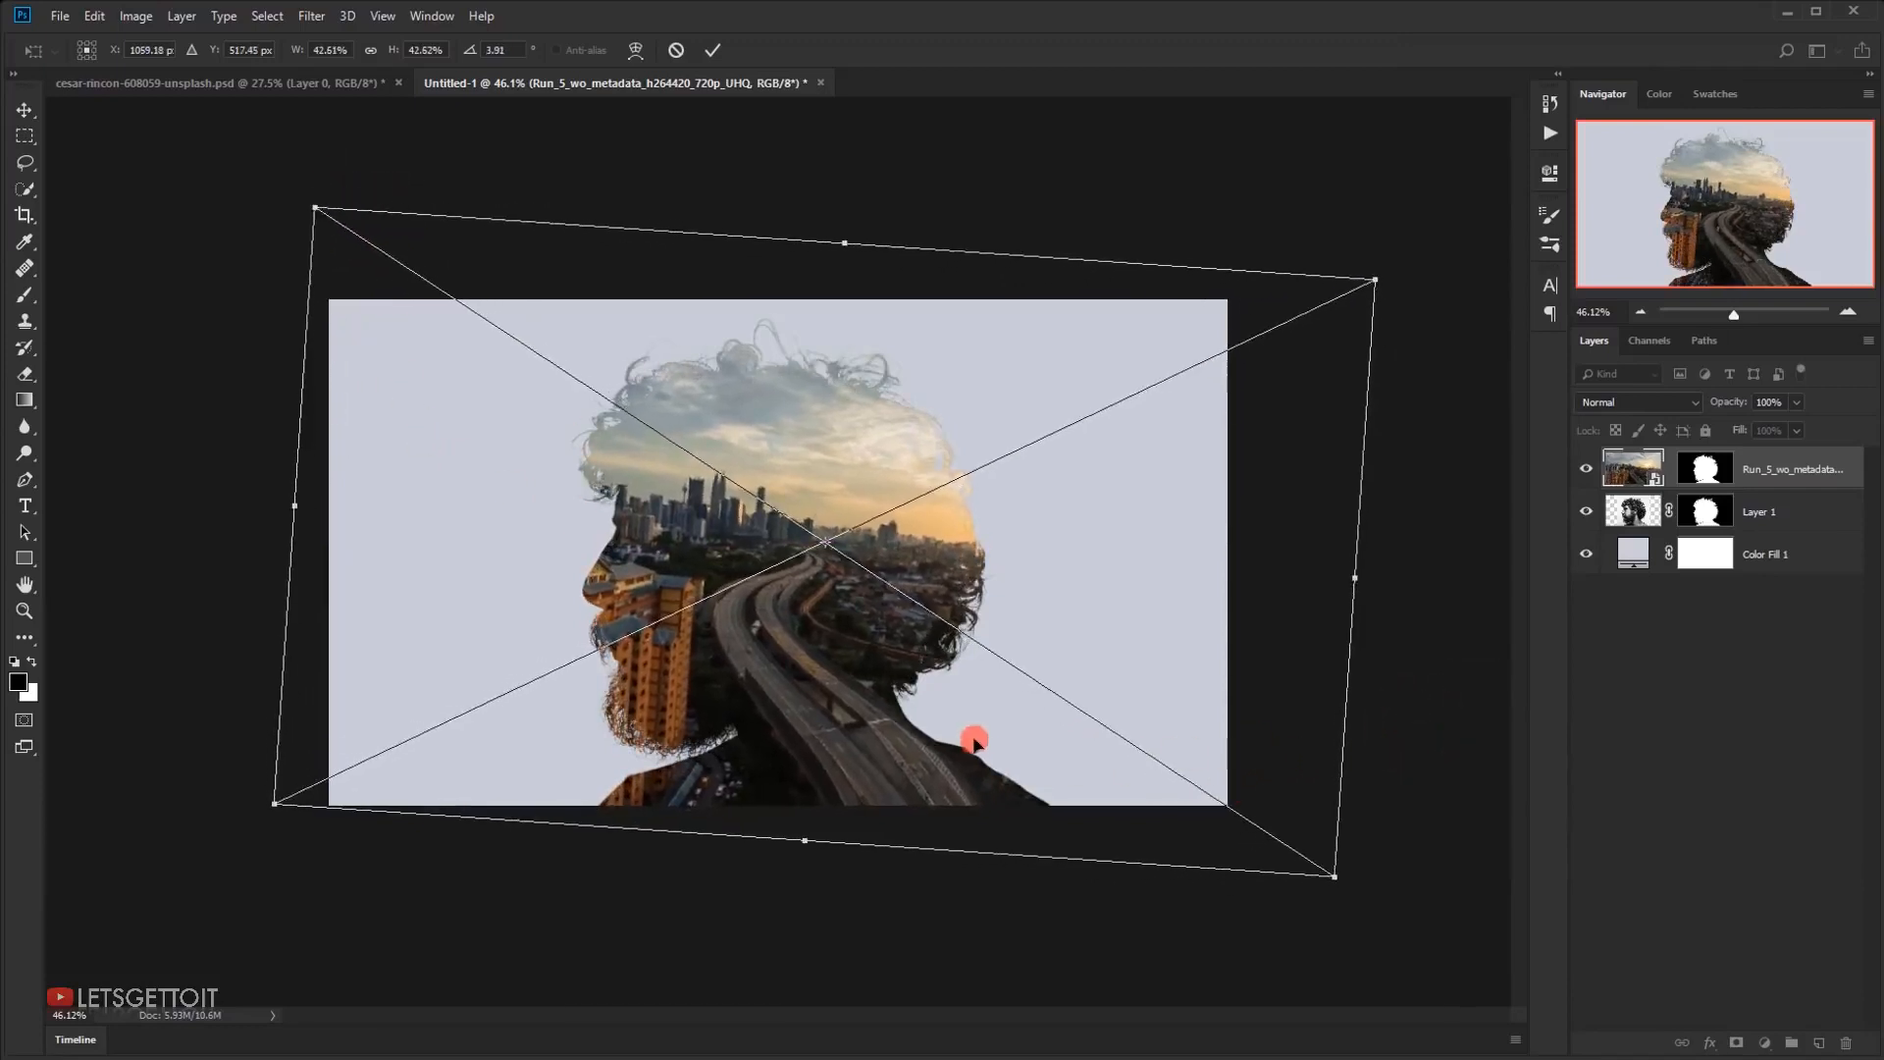
{"action": "left_click_drag", "start_coordinate": [972, 732], "coordinate": [817, 655]}
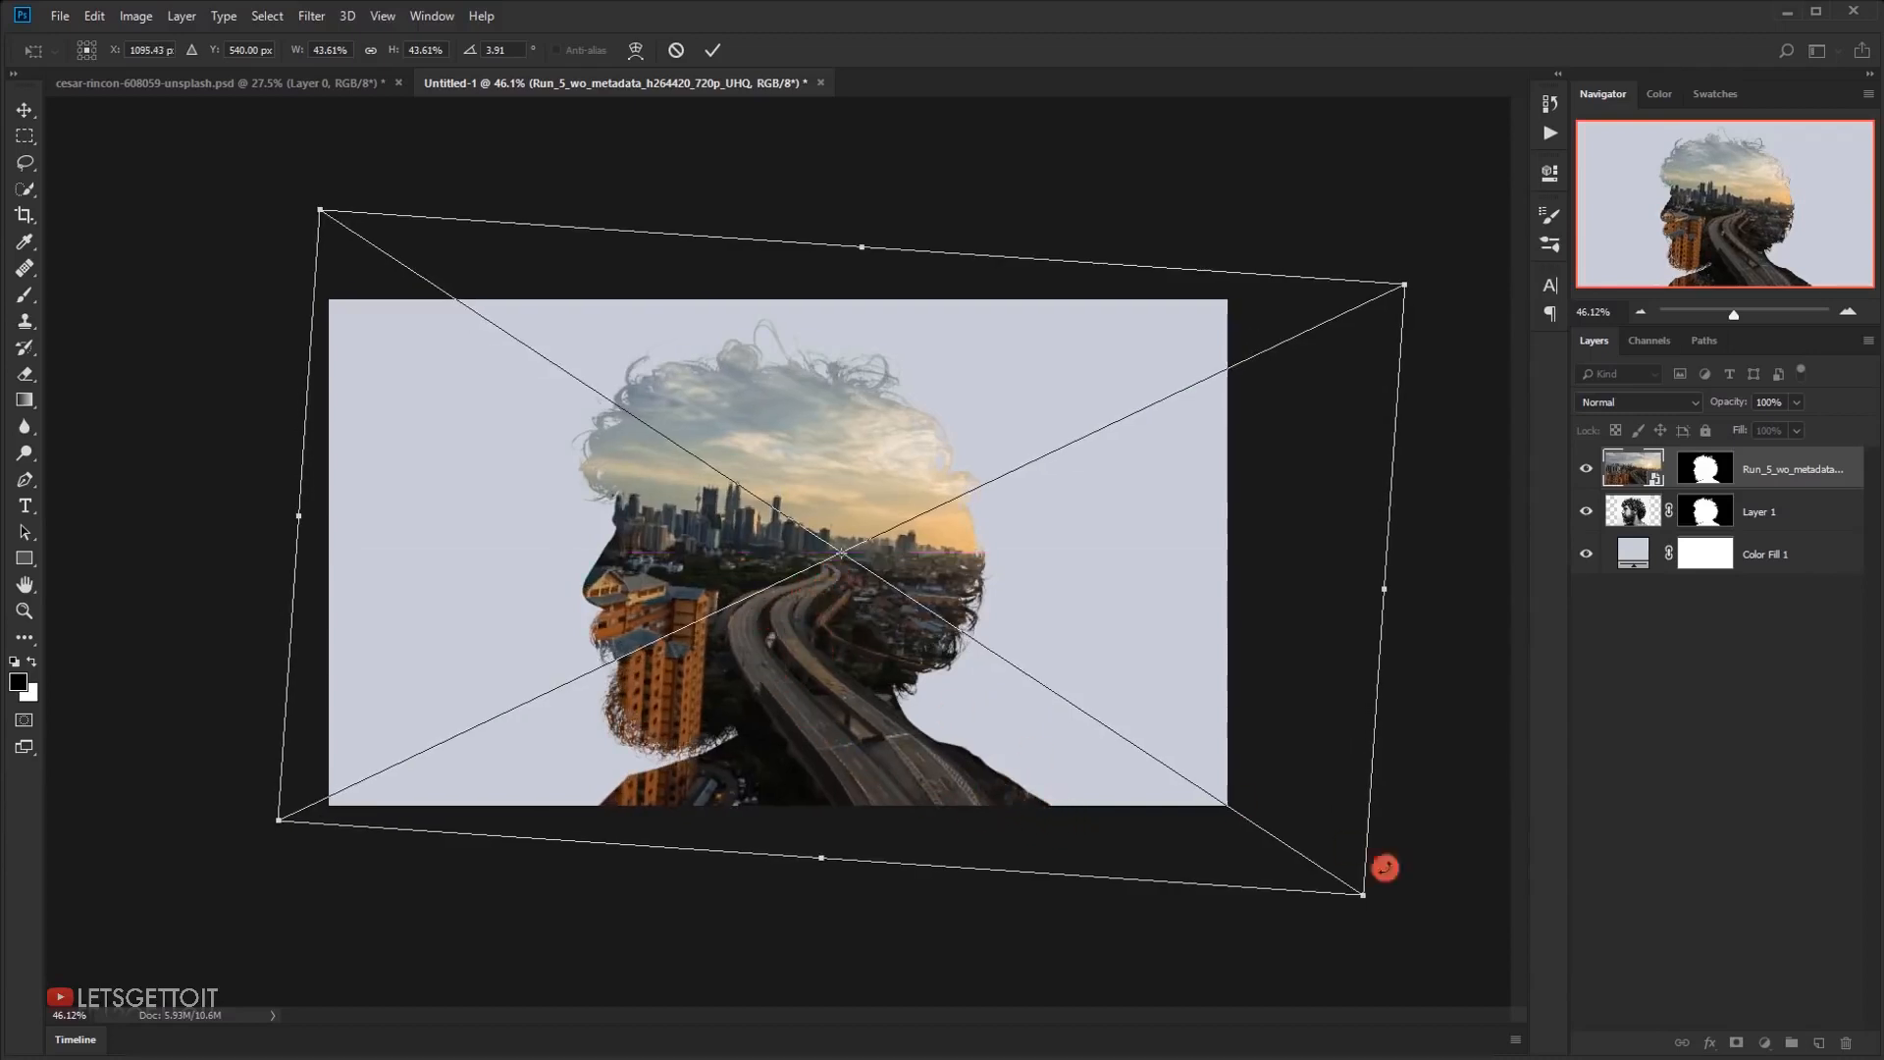
Reduce the city video's rotation to about 2.49°, shift it leftward to an X position of about 1062 px and apply the transform
{"action": "left_click_drag", "start_coordinate": [1384, 928], "coordinate": [1387, 917]}
{"action": "left_click_drag", "start_coordinate": [1077, 782], "coordinate": [1005, 761]}
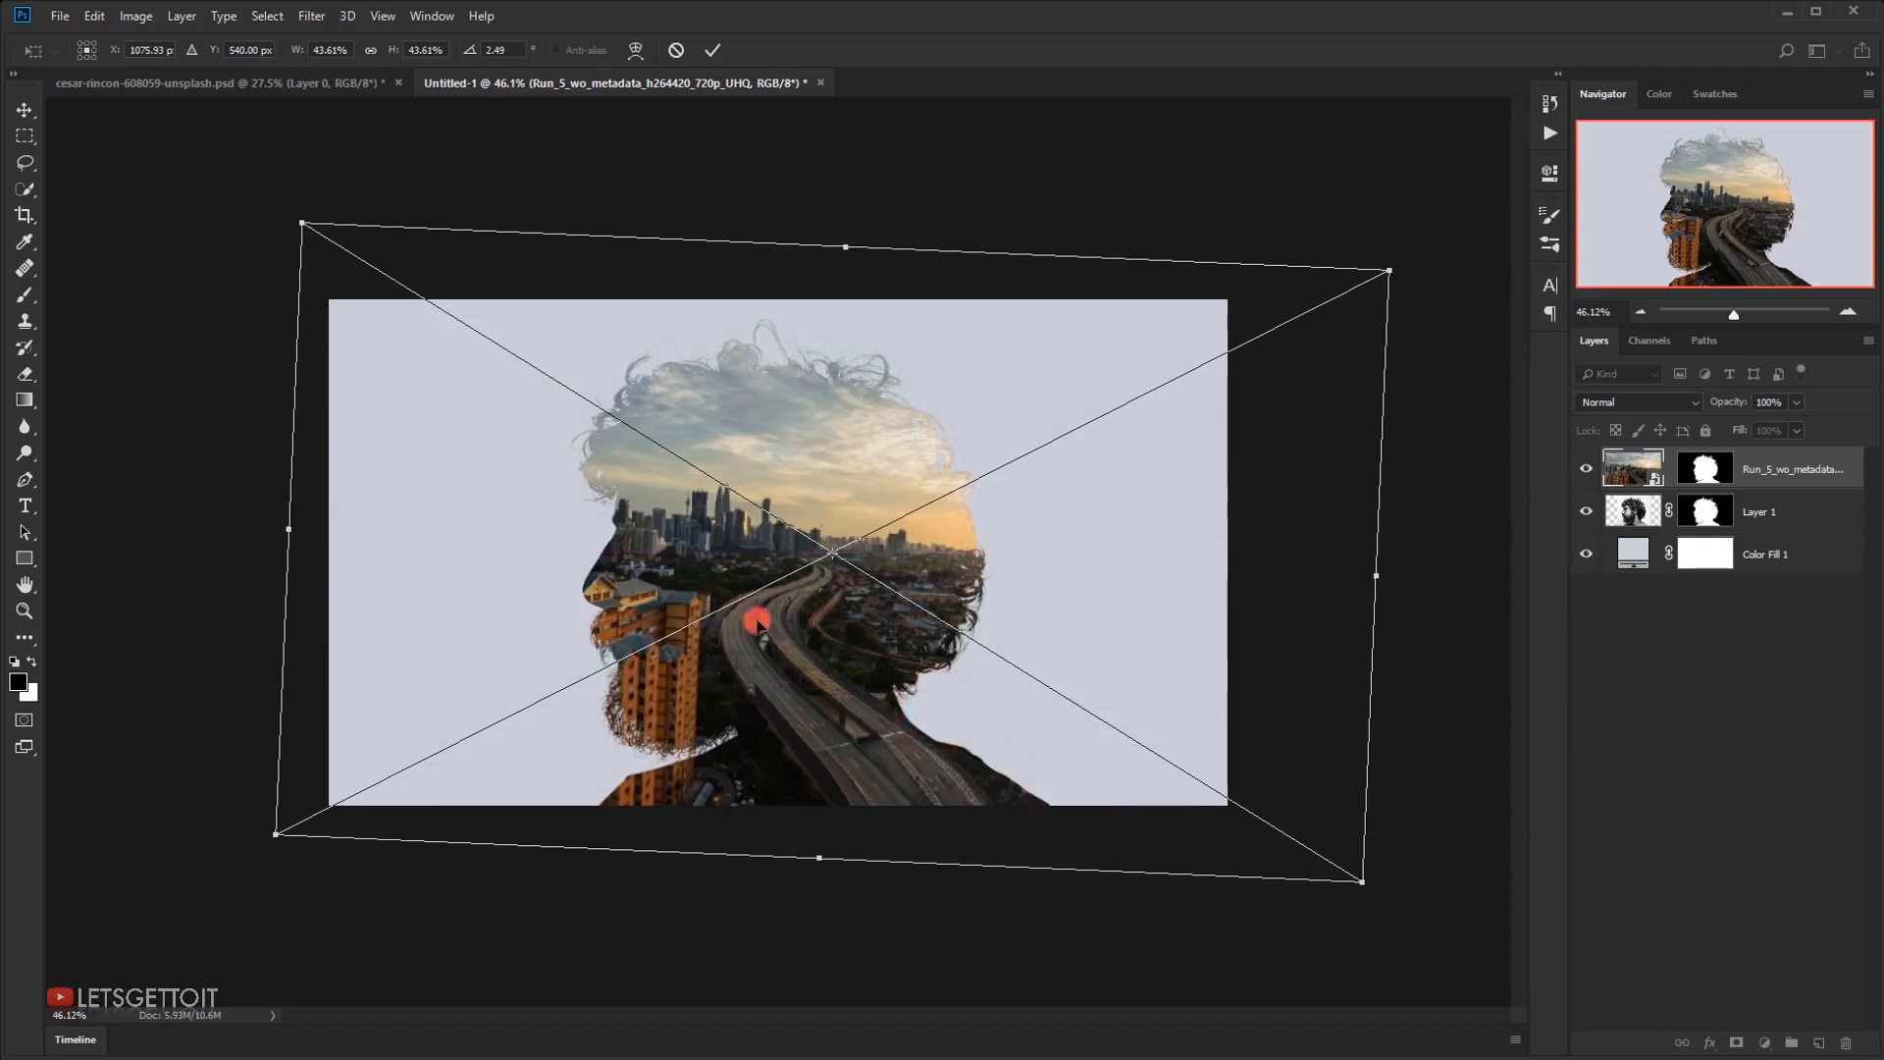
{"action": "key", "text": "ctrl+plus"}
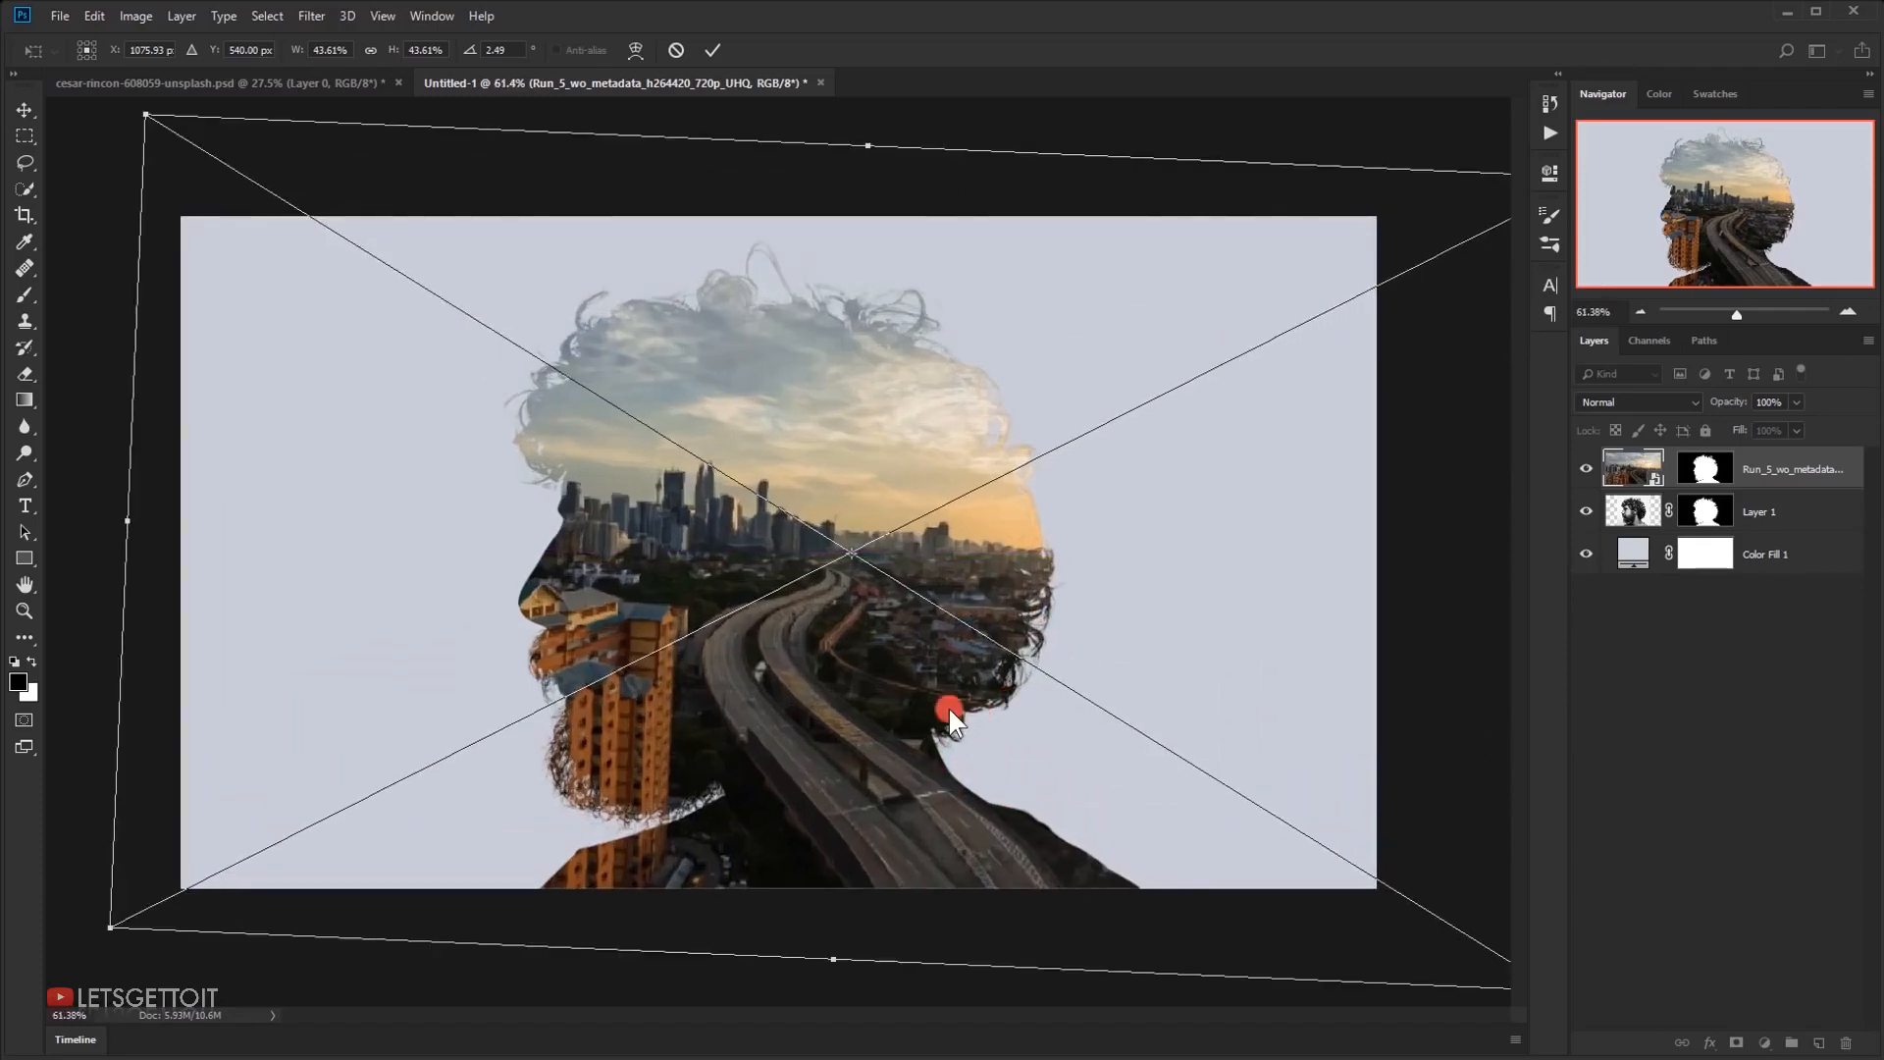
{"action": "key", "text": "ctrl+minus"}
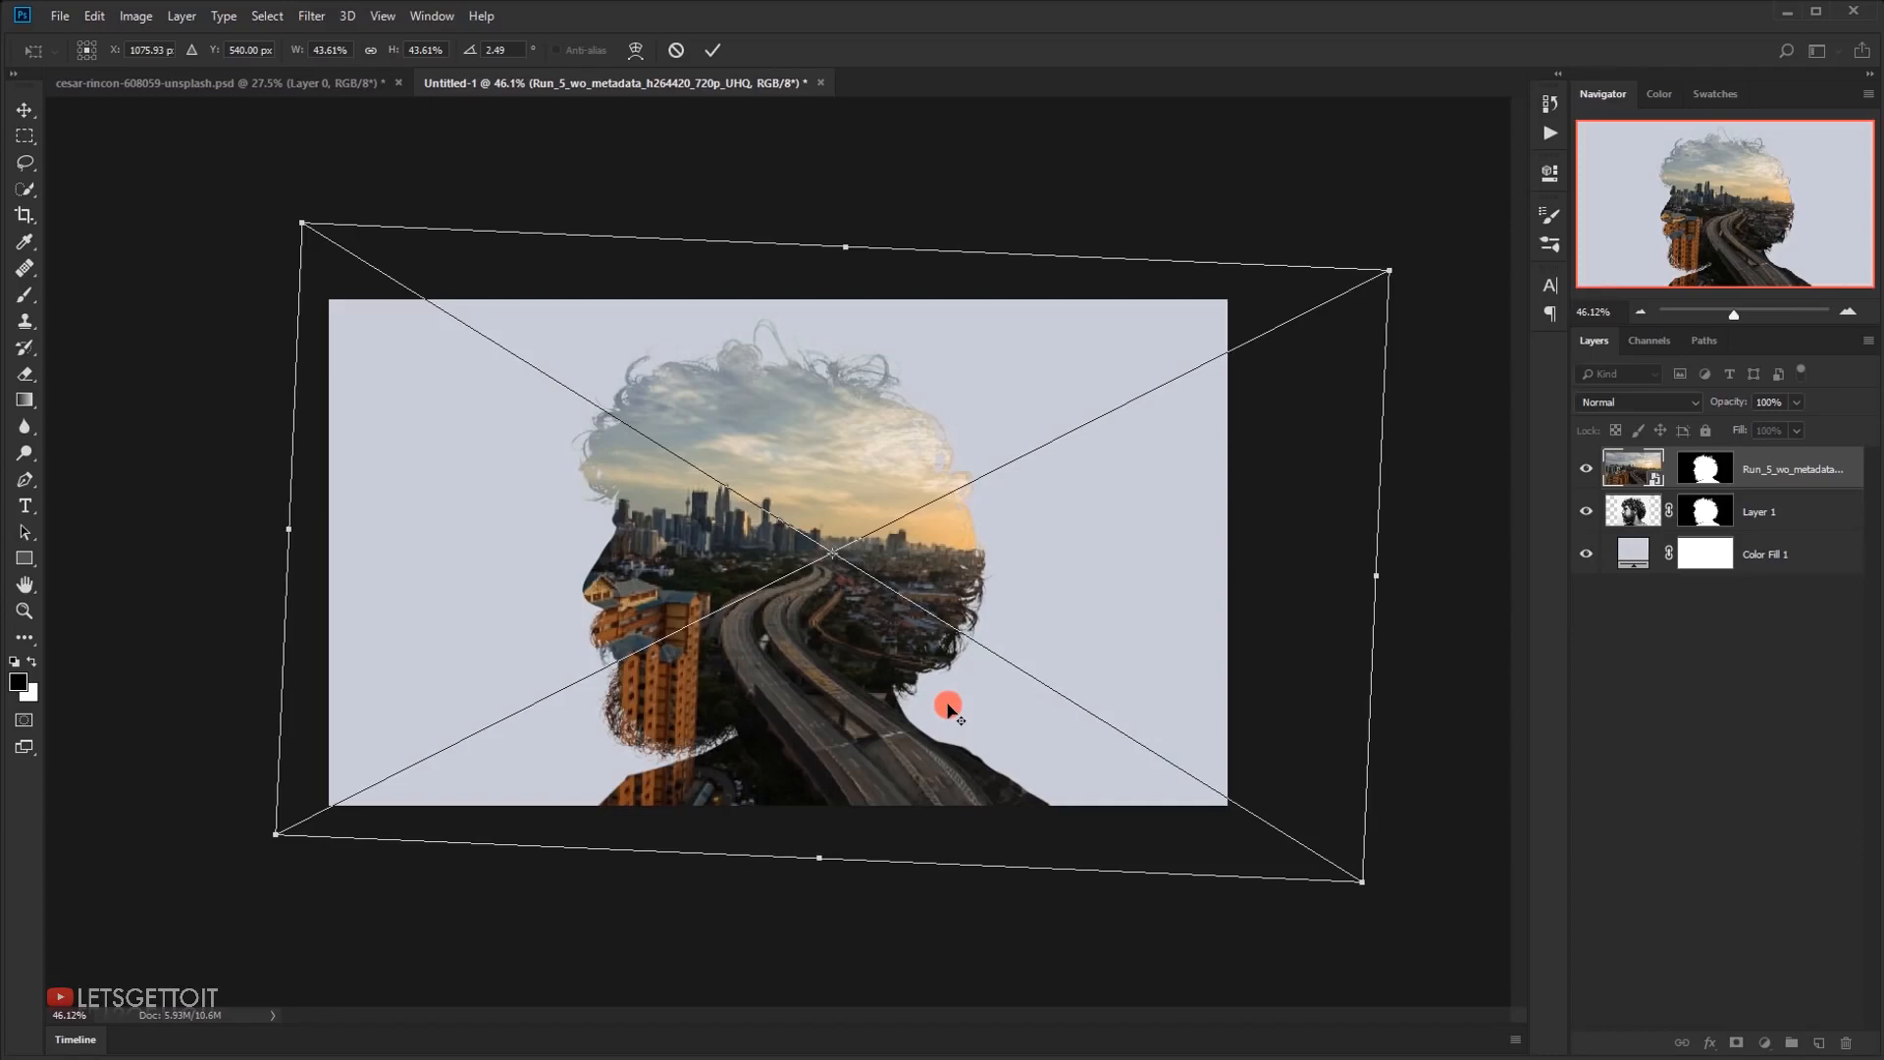
{"action": "key", "text": "ctrl+plus"}
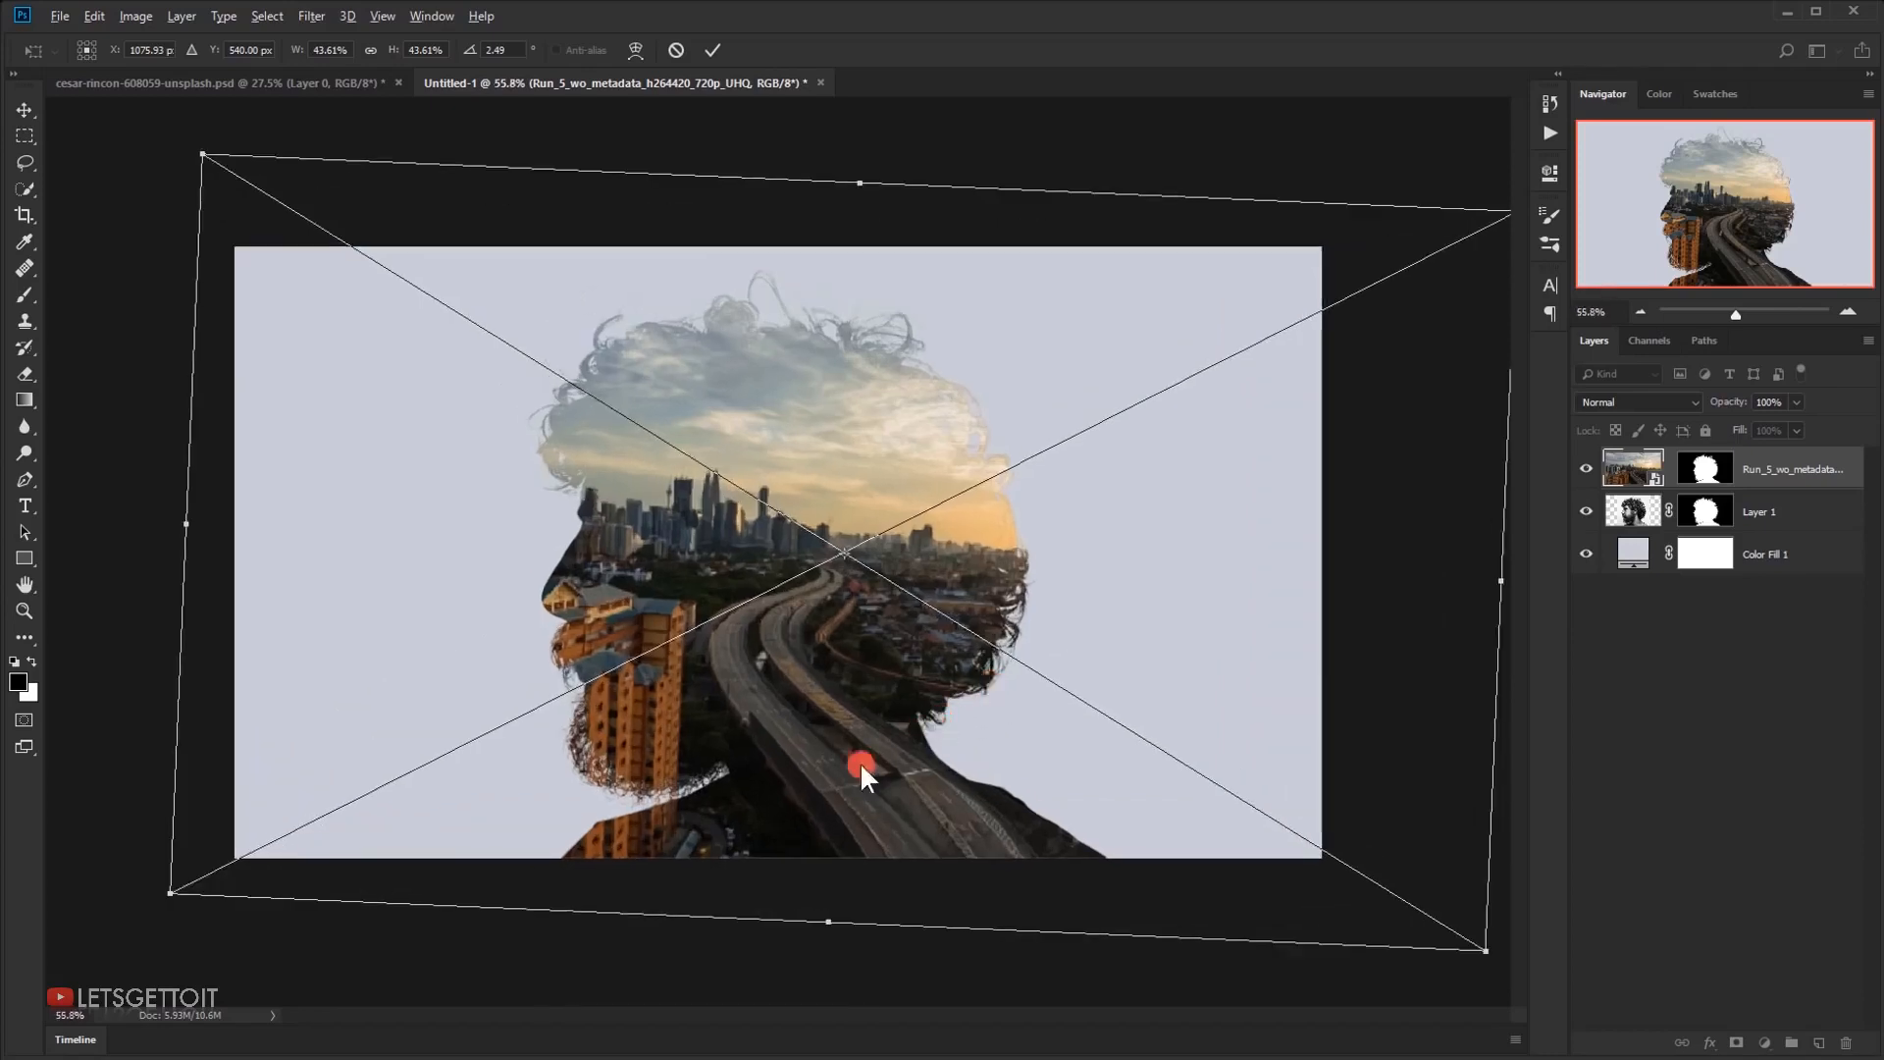
{"action": "key", "text": "ctrl+minus"}
{"action": "key", "text": "ctrl+plus"}
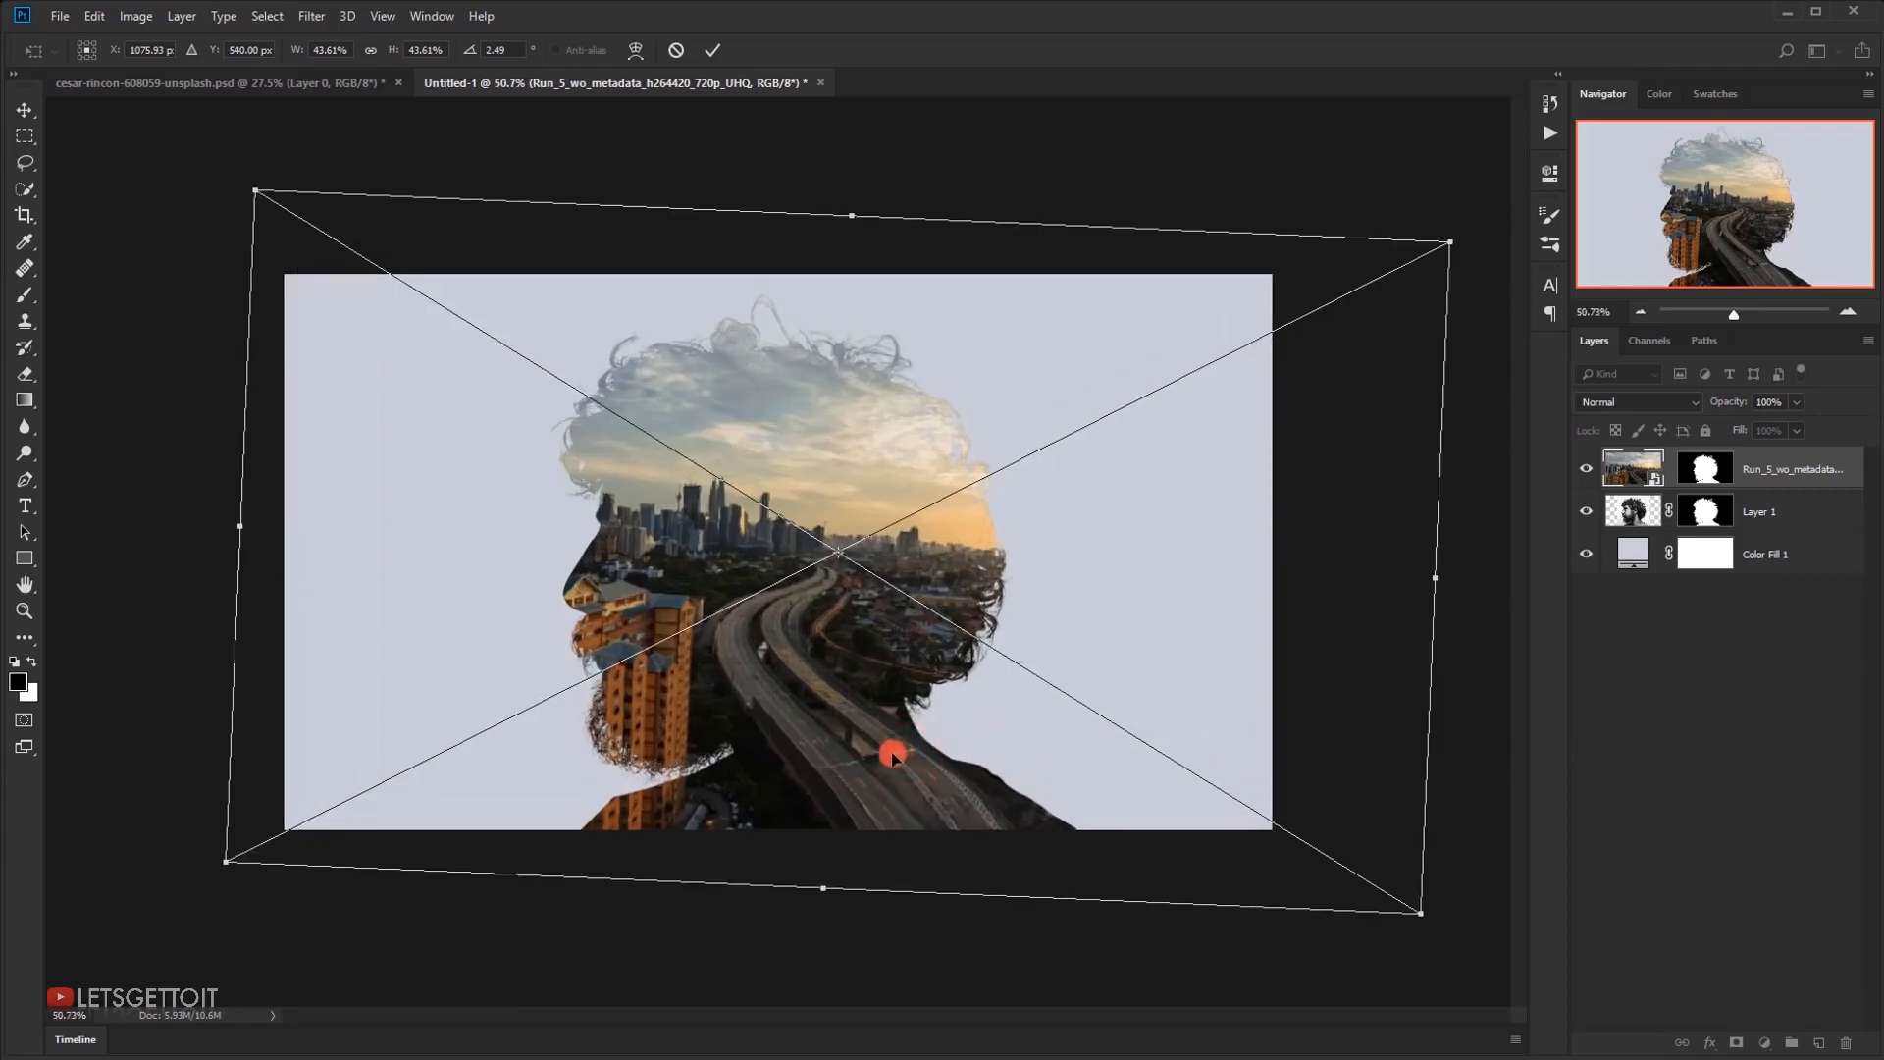
{"action": "left_click_drag", "start_coordinate": [945, 760], "coordinate": [1005, 636]}
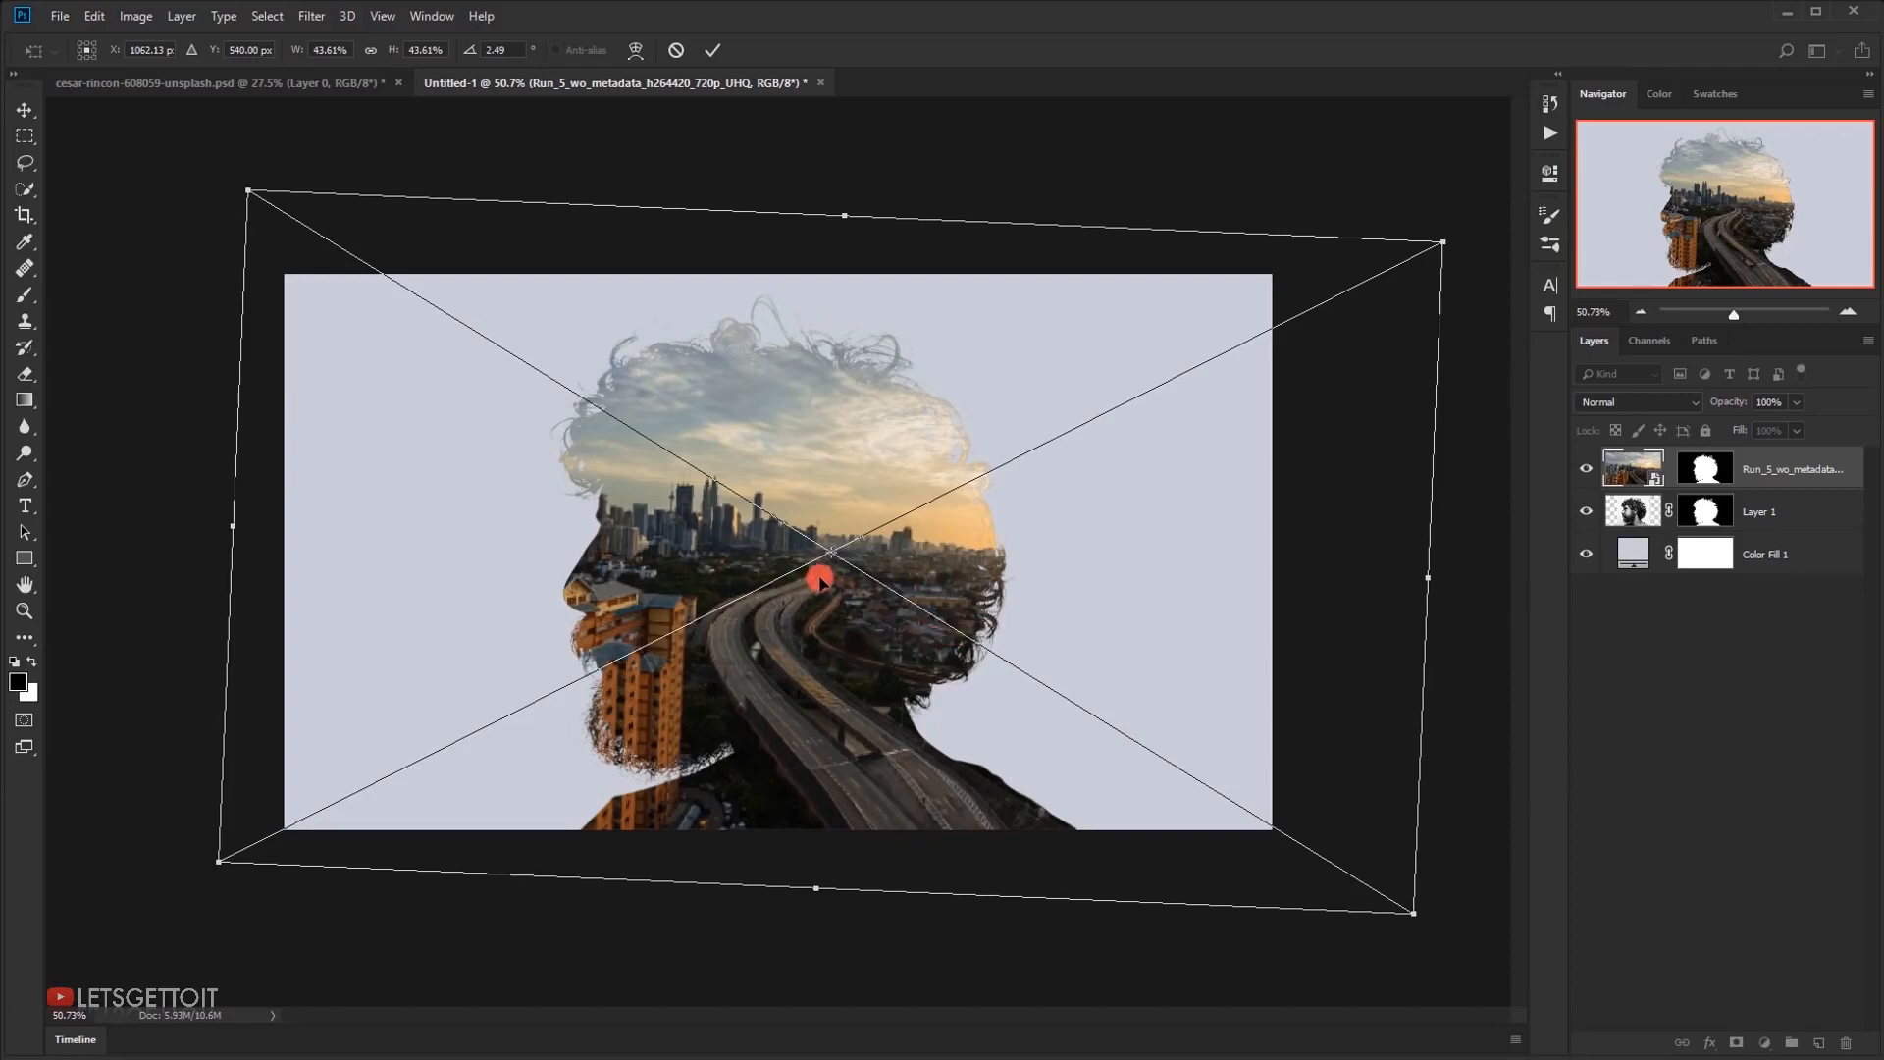
{"action": "left_click", "coordinate": [712, 46]}
Duplicate the portrait layer, Layer 1, above the city video and set the copy's blending mode to Lighten
{"action": "scroll", "coordinate": [1205, 638], "scroll_direction": "up", "scroll_amount": 3}
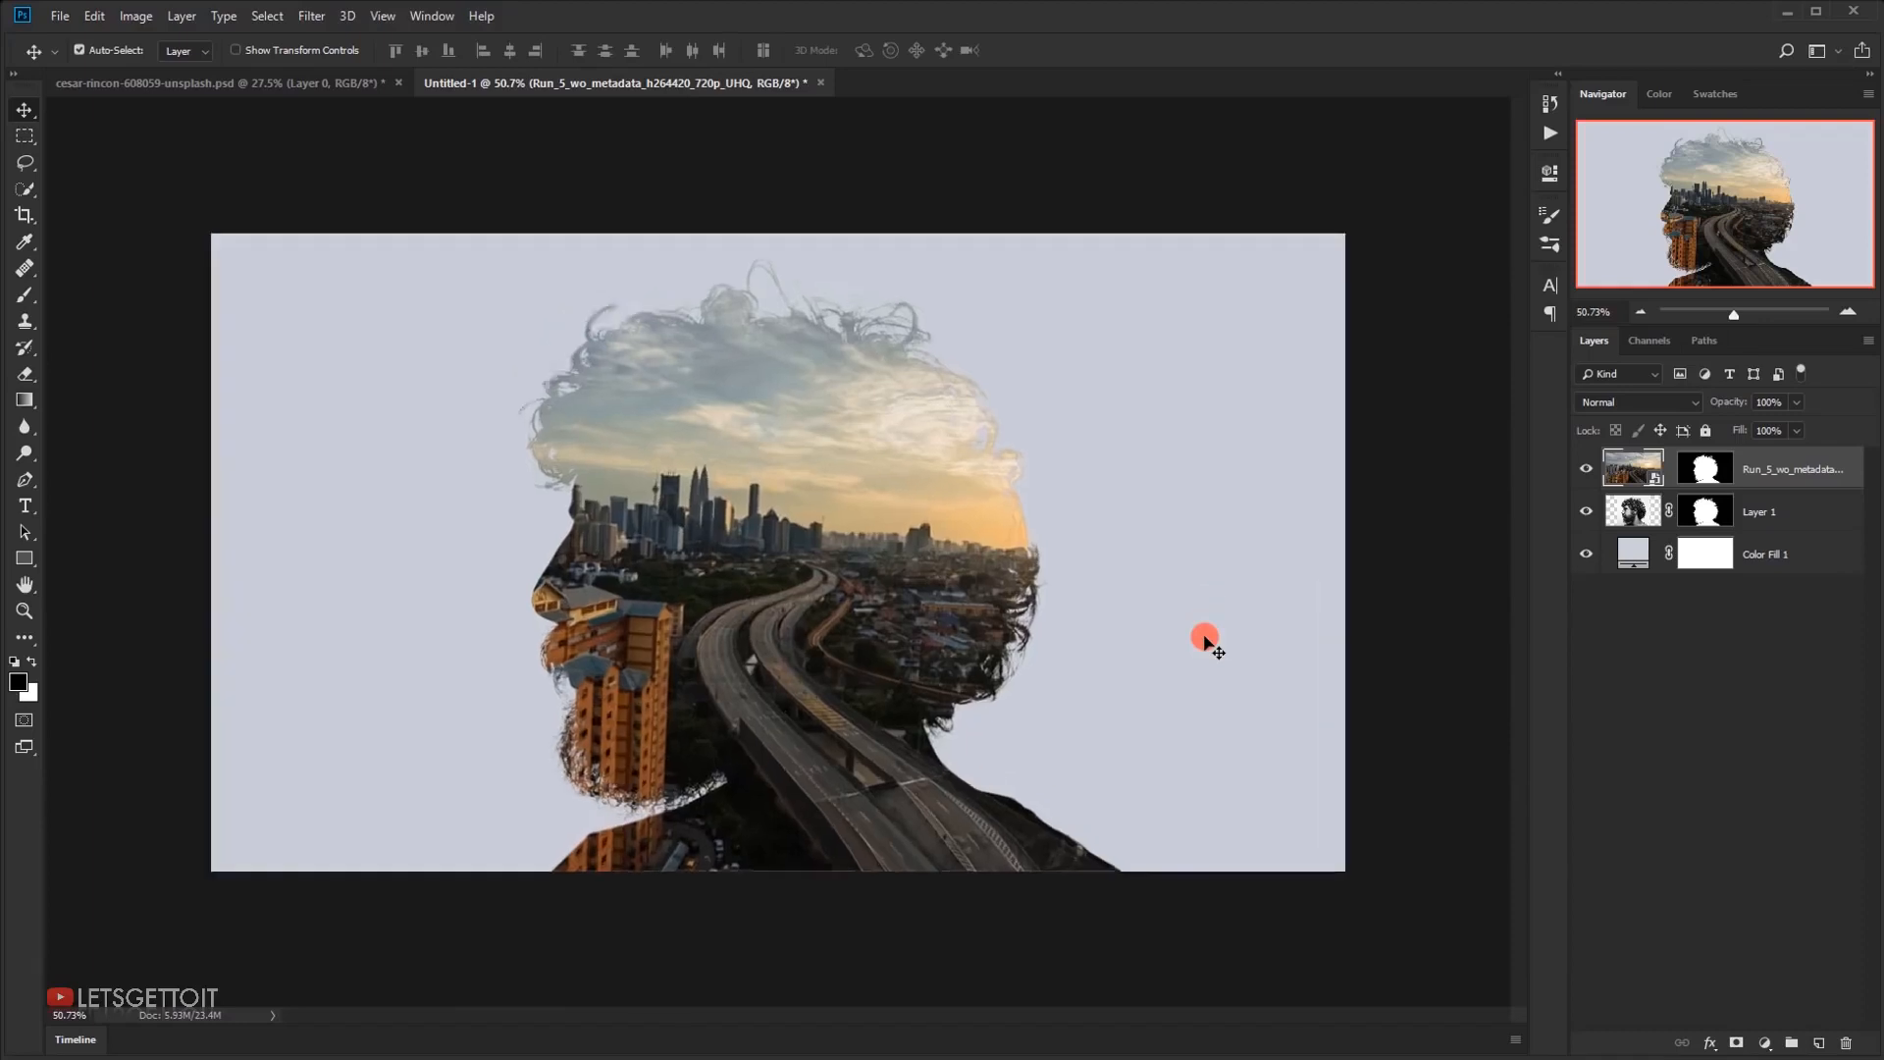
{"action": "left_click", "coordinate": [1805, 531]}
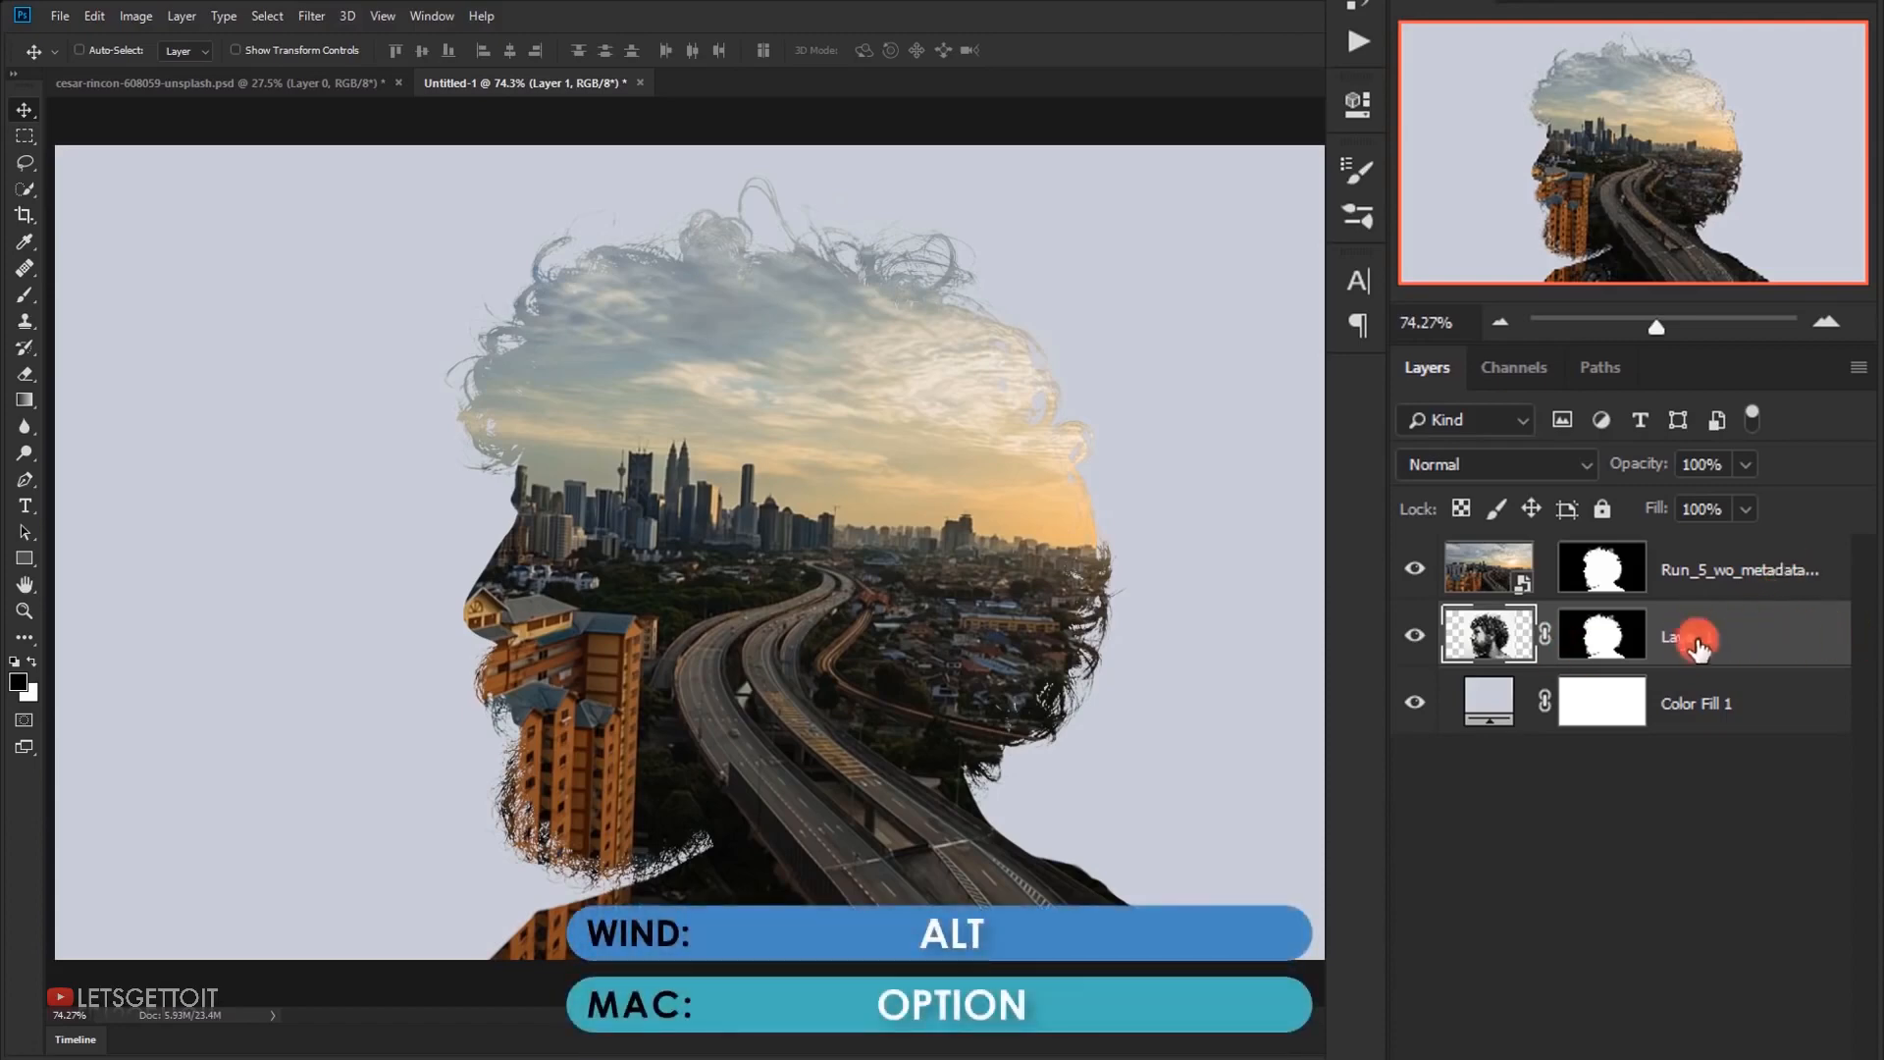
{"action": "left_click_drag", "start_coordinate": [1716, 633], "coordinate": [1615, 539]}
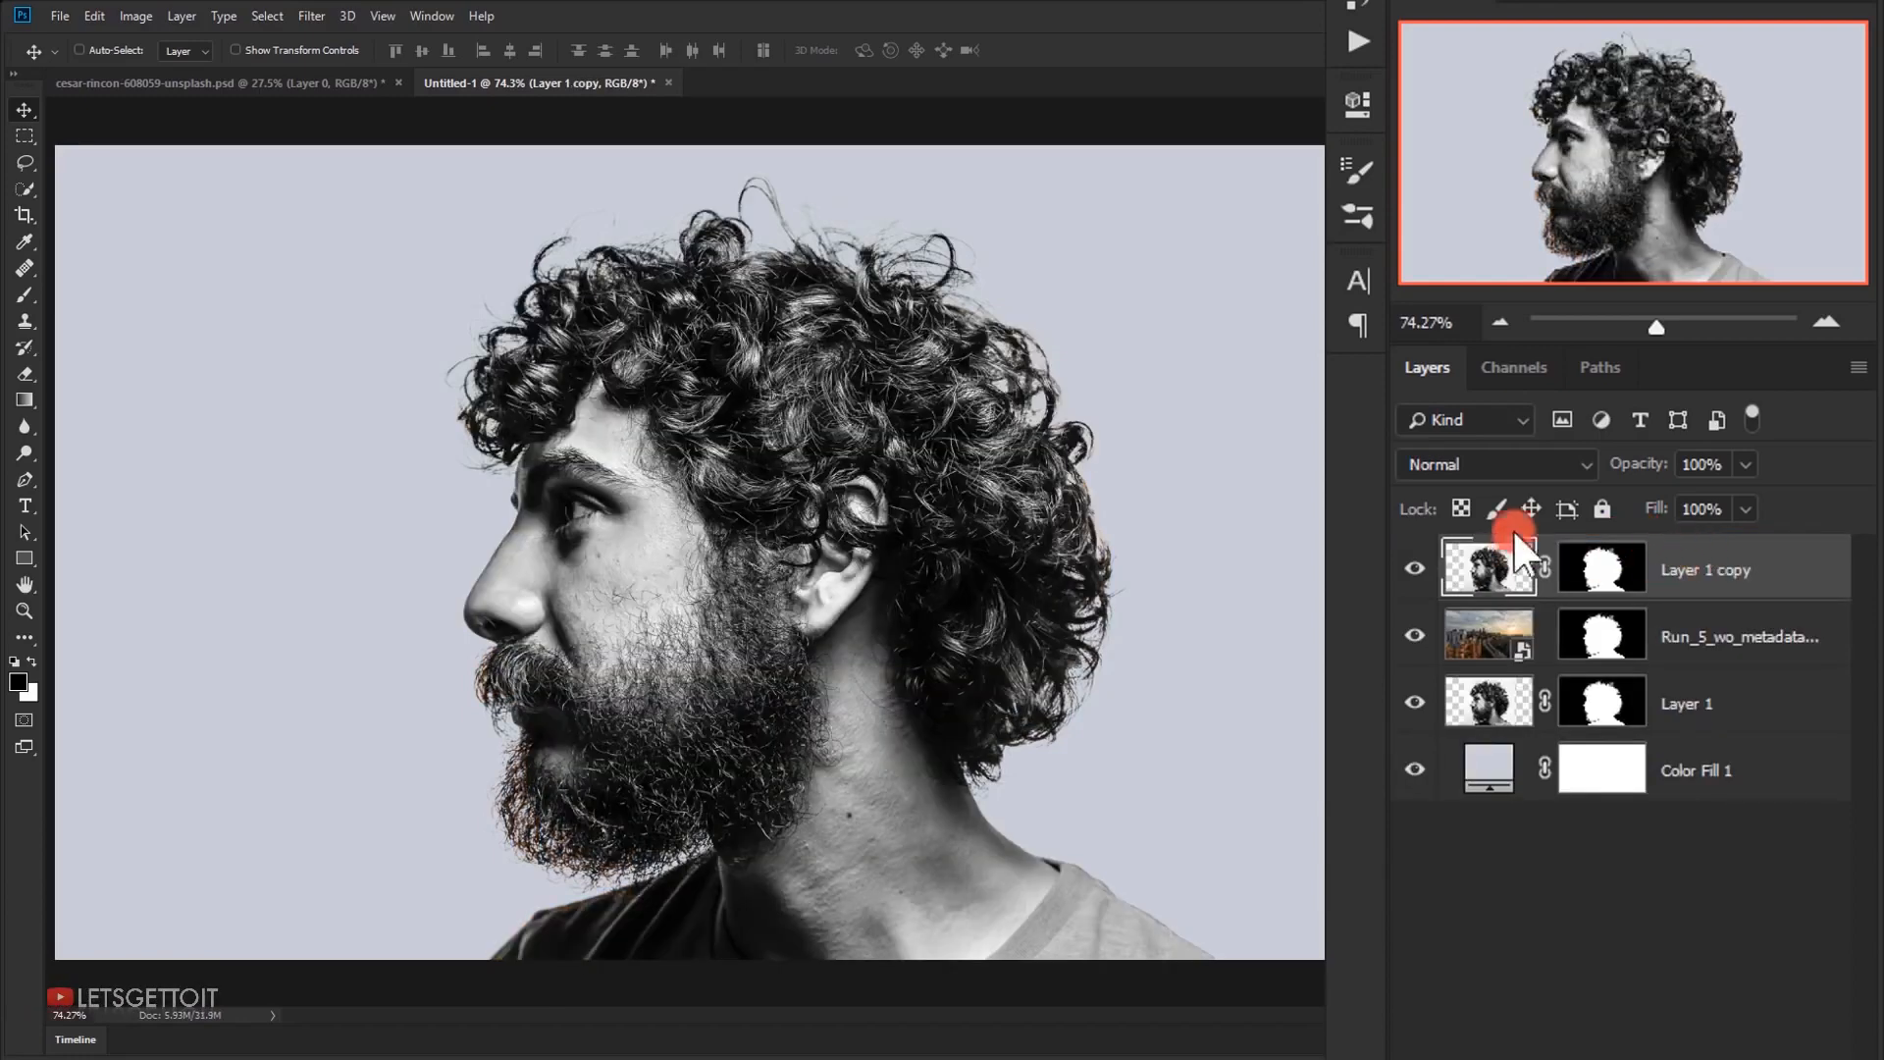
{"action": "left_click", "coordinate": [1492, 463]}
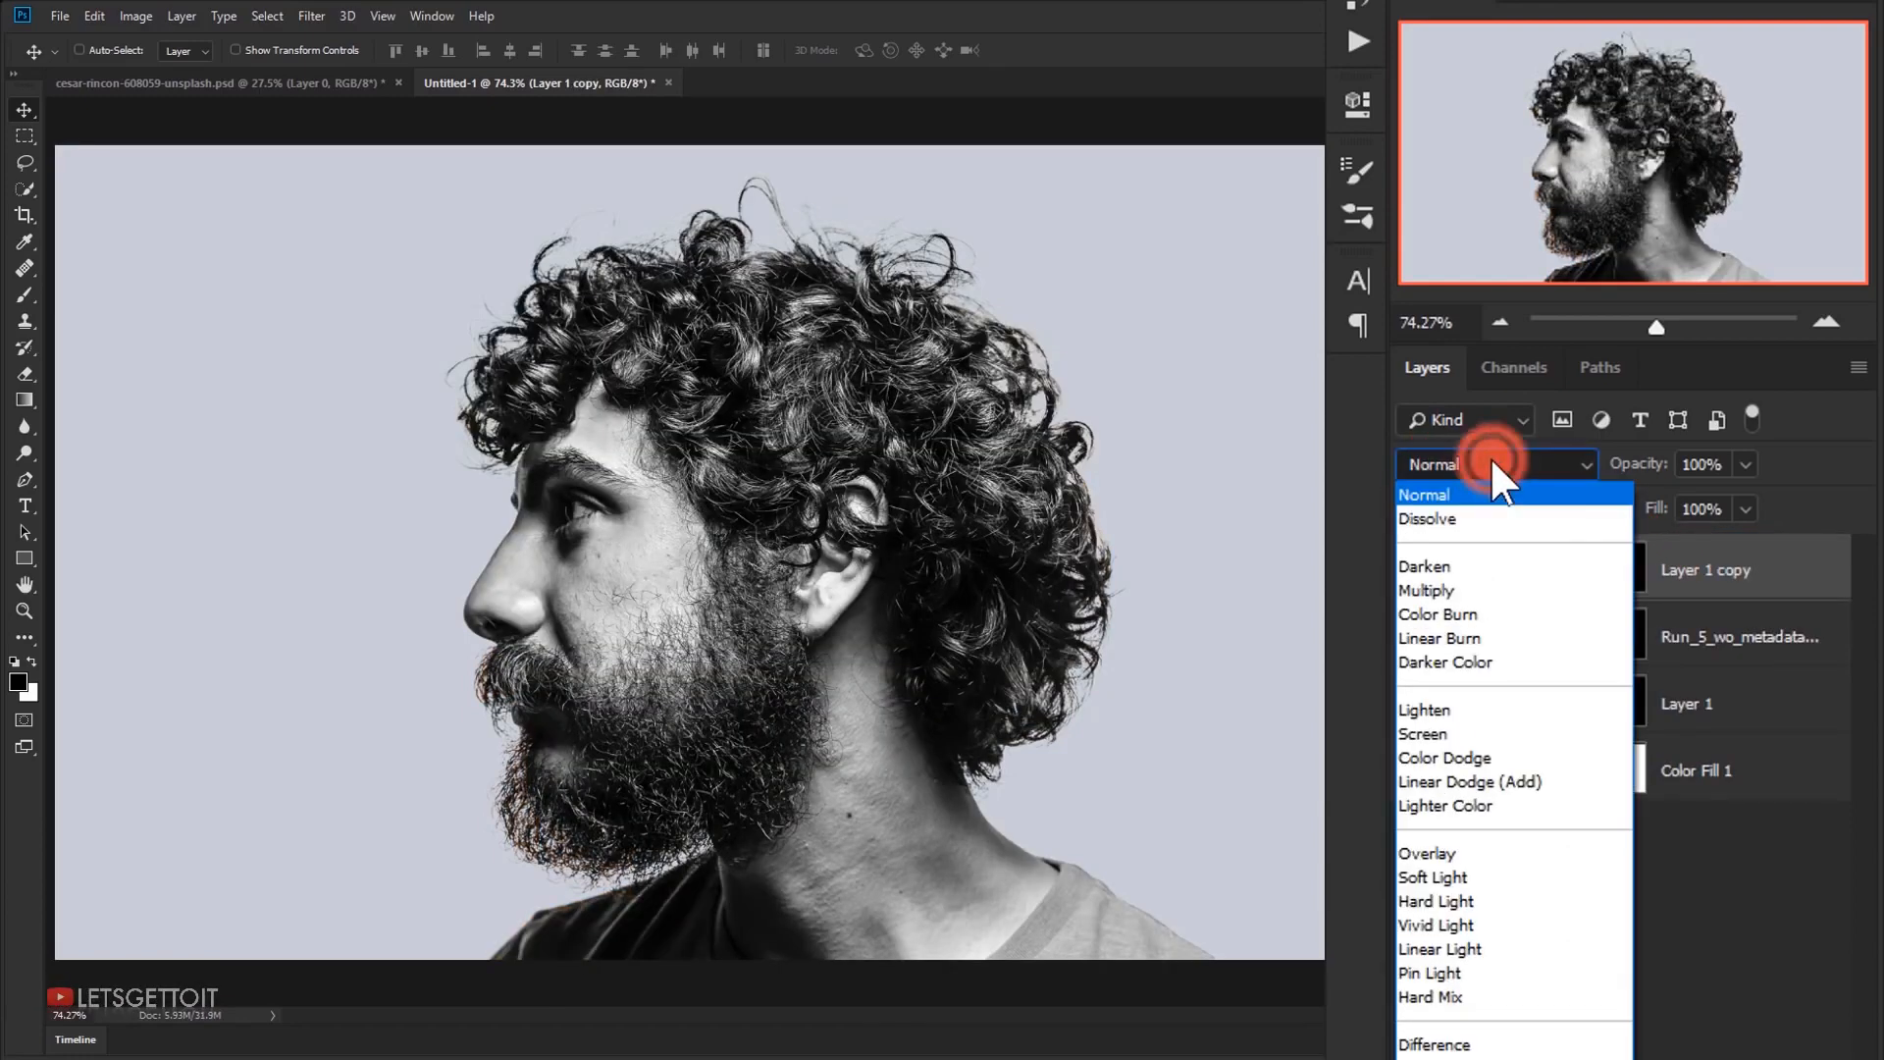
{"action": "left_click", "coordinate": [1511, 723]}
{"action": "left_click", "coordinate": [1478, 711]}
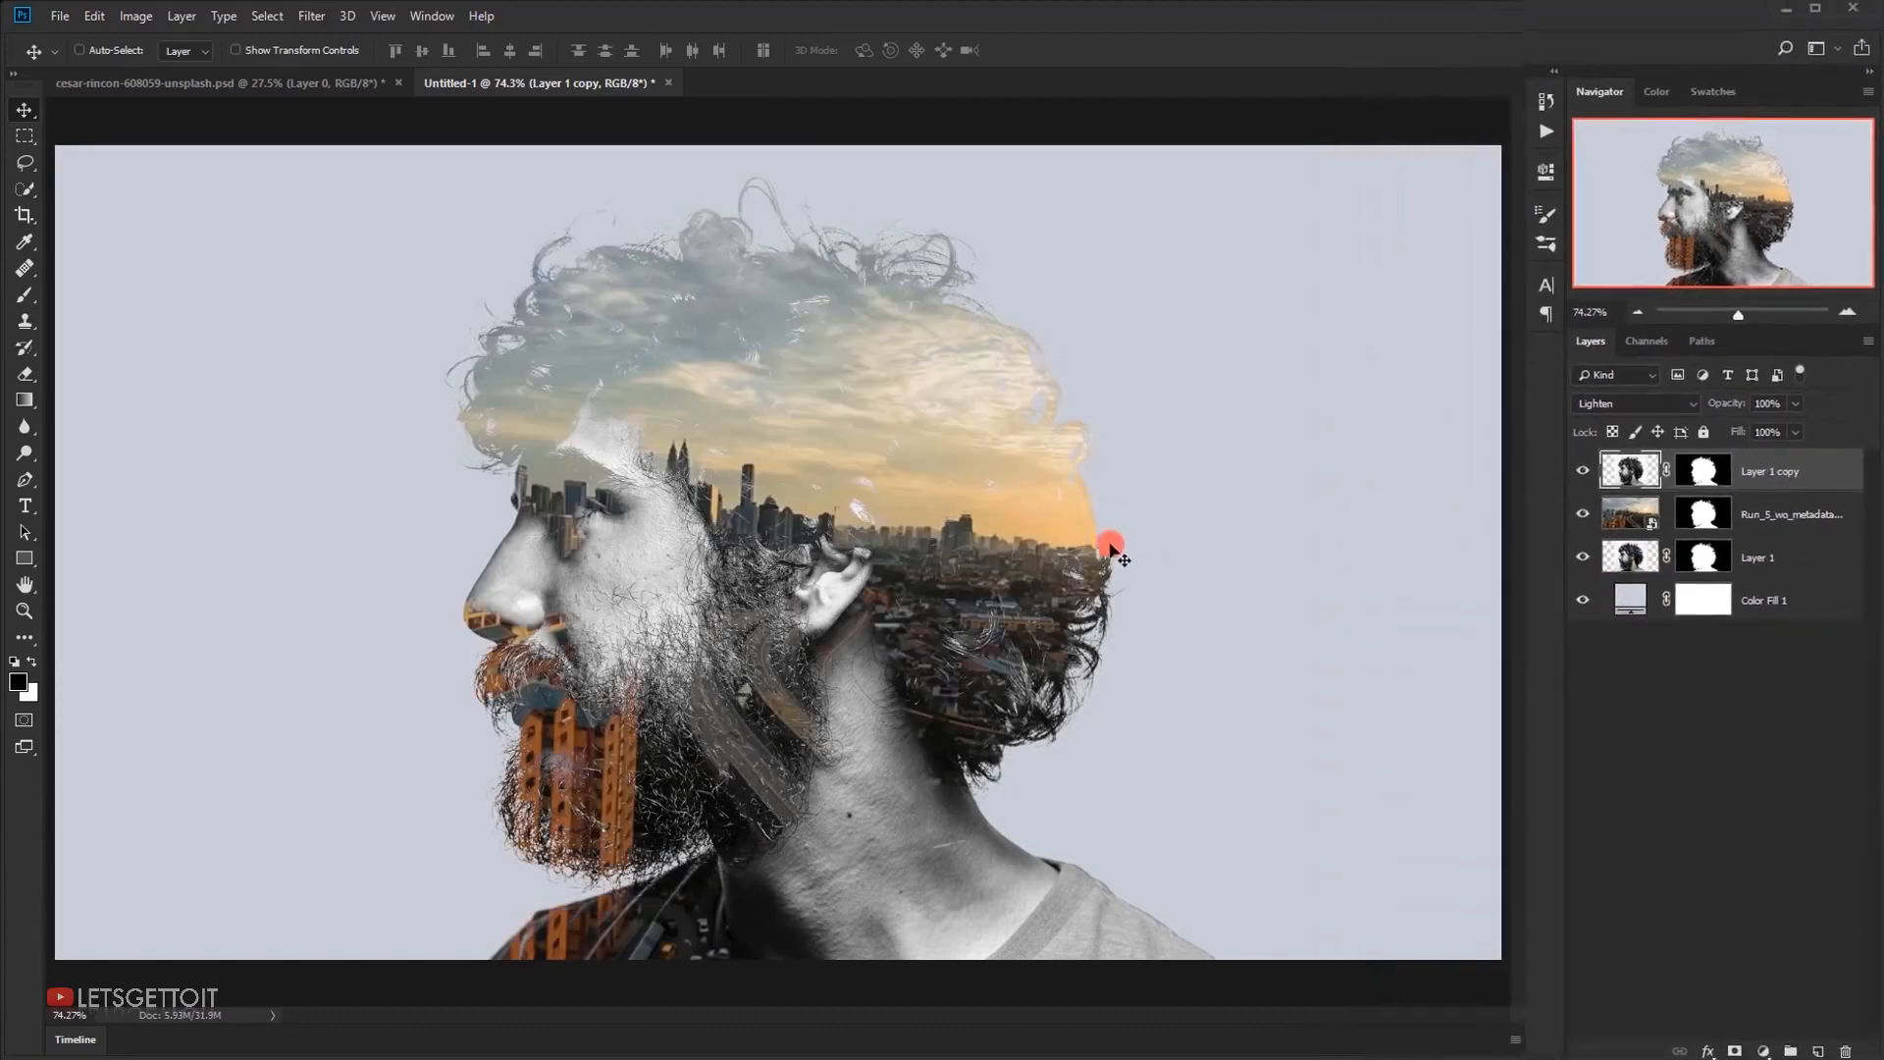
Paint soft black at 25% brush opacity on the portrait copy's mask to hide the back hair, ear, neck and shirt
{"action": "left_click", "coordinate": [1713, 483]}
{"action": "key", "text": "x"}
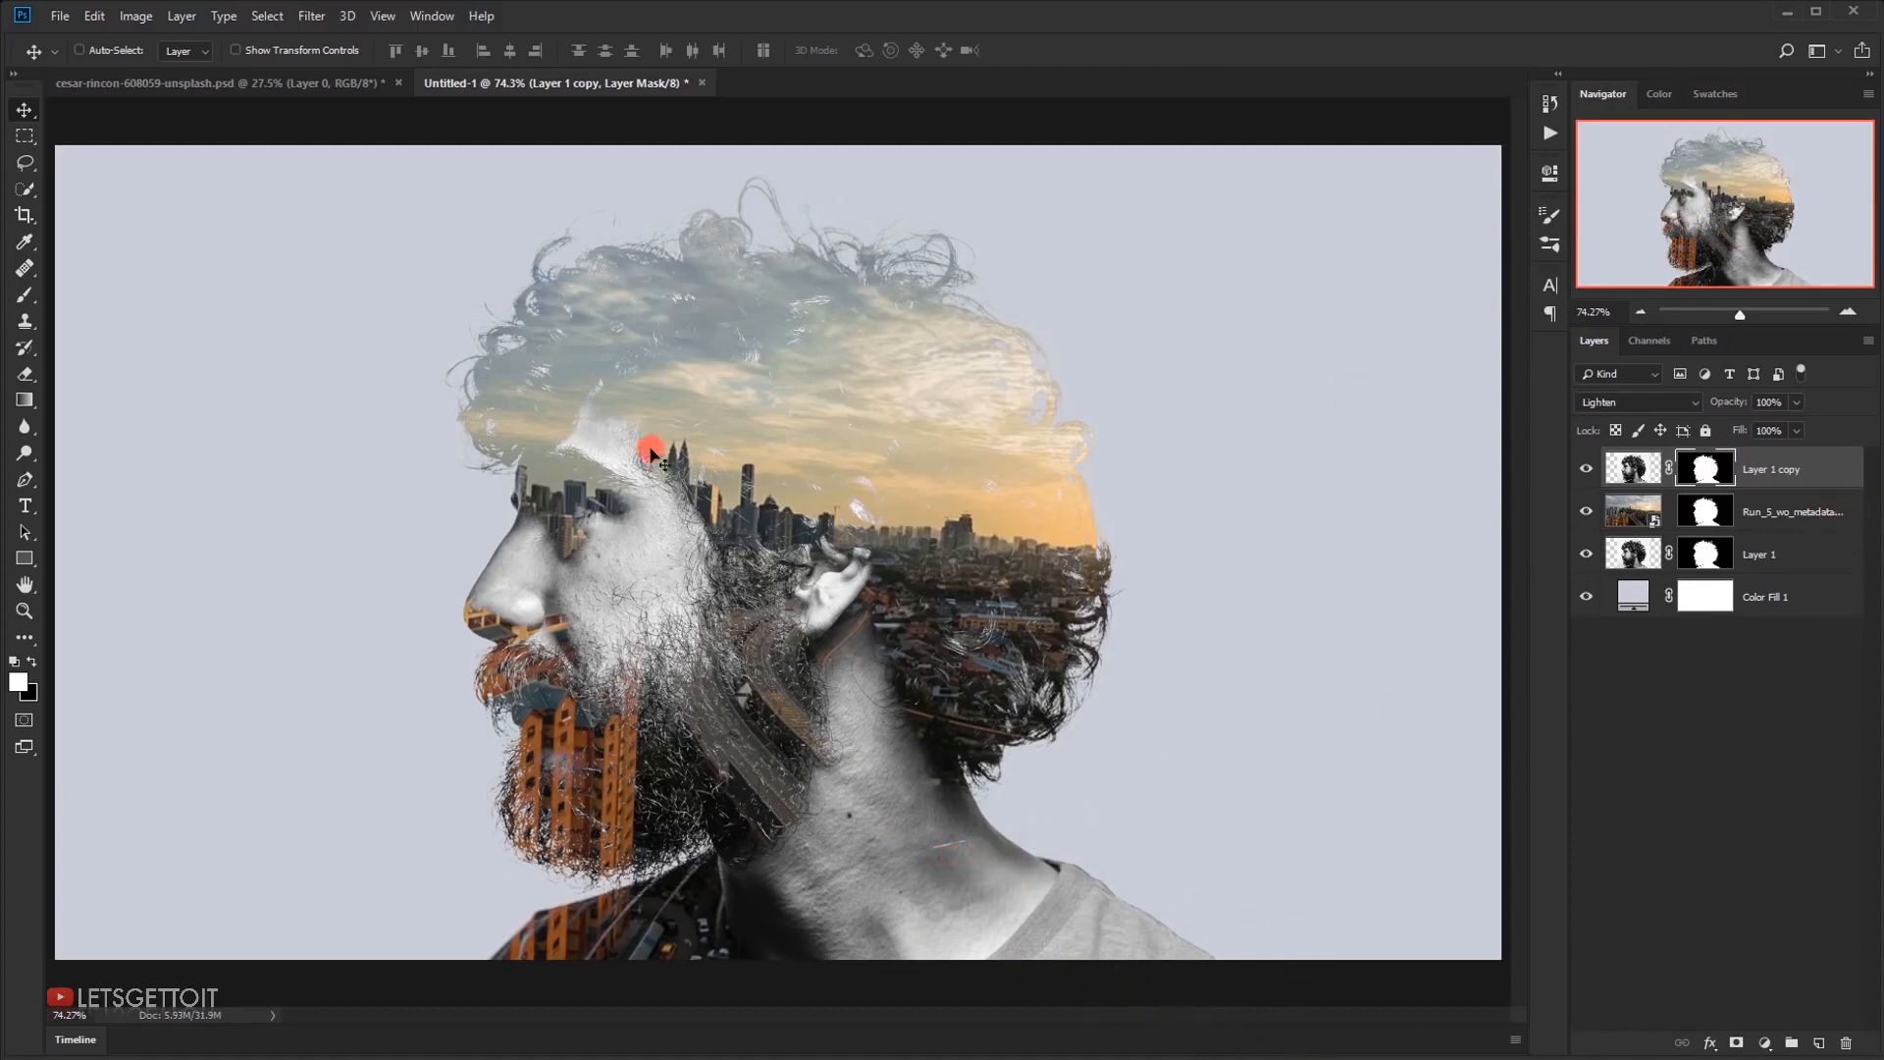
{"action": "left_click_drag", "start_coordinate": [28, 294], "coordinate": [96, 288]}
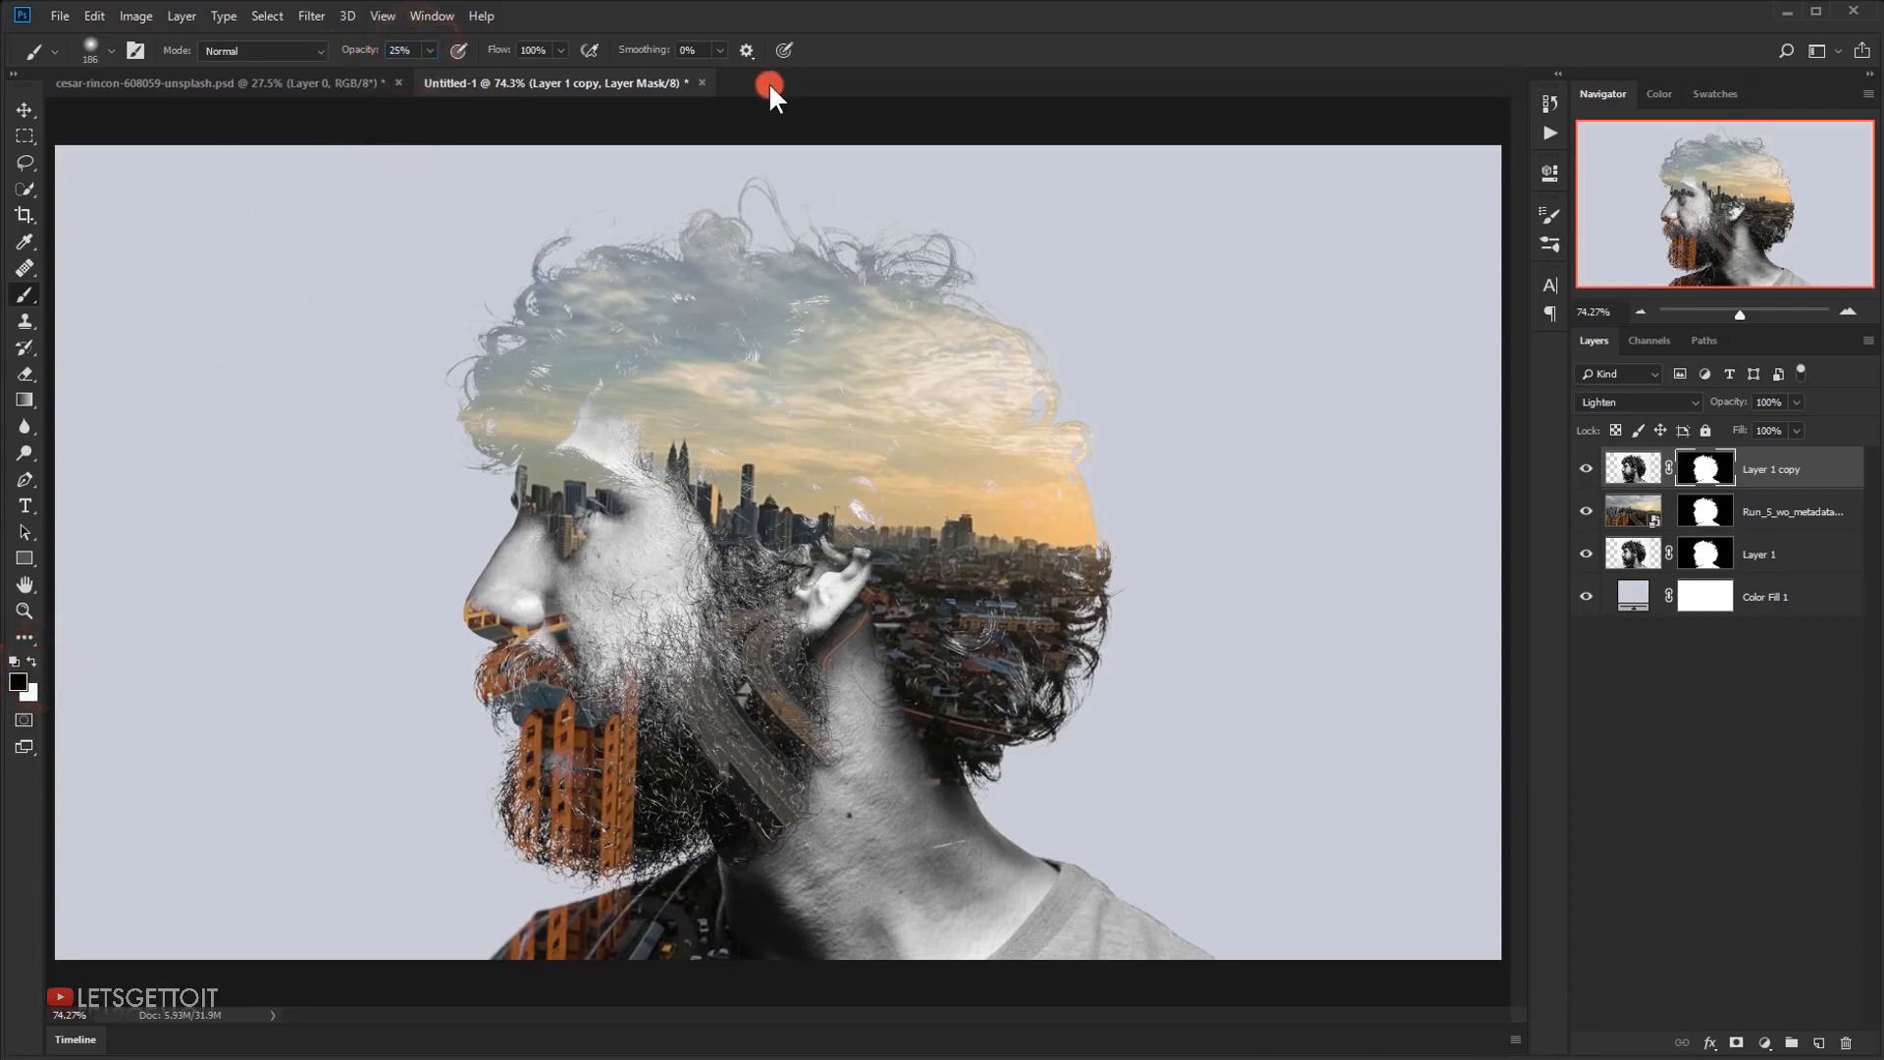
{"action": "left_click_drag", "start_coordinate": [961, 569], "coordinate": [1059, 569]}
{"action": "mouse_move", "coordinate": [981, 598]}
{"action": "left_mouse_down"}
{"action": "mouse_move", "coordinate": [883, 692]}
{"action": "mouse_move", "coordinate": [906, 717]}
{"action": "mouse_move", "coordinate": [884, 775]}
{"action": "mouse_move", "coordinate": [880, 710]}
{"action": "mouse_move", "coordinate": [912, 775]}
{"action": "mouse_move", "coordinate": [994, 835]}
{"action": "mouse_move", "coordinate": [931, 587]}
{"action": "mouse_move", "coordinate": [841, 726]}
{"action": "mouse_move", "coordinate": [976, 831]}
{"action": "mouse_move", "coordinate": [958, 827]}
{"action": "mouse_move", "coordinate": [1199, 931]}
{"action": "mouse_move", "coordinate": [950, 804]}
{"action": "mouse_move", "coordinate": [836, 720]}
{"action": "mouse_move", "coordinate": [871, 715]}
{"action": "mouse_move", "coordinate": [765, 696]}
{"action": "mouse_move", "coordinate": [795, 681]}
{"action": "mouse_move", "coordinate": [704, 657]}
{"action": "mouse_move", "coordinate": [743, 655]}
{"action": "mouse_move", "coordinate": [718, 683]}
{"action": "mouse_move", "coordinate": [866, 636]}
{"action": "mouse_move", "coordinate": [823, 633]}
{"action": "mouse_move", "coordinate": [823, 713]}
{"action": "mouse_move", "coordinate": [922, 839]}
{"action": "mouse_move", "coordinate": [1131, 918]}
{"action": "mouse_move", "coordinate": [1013, 886]}
{"action": "mouse_move", "coordinate": [969, 914]}
{"action": "mouse_move", "coordinate": [868, 834]}
{"action": "mouse_move", "coordinate": [810, 748]}
{"action": "mouse_move", "coordinate": [826, 701]}
{"action": "mouse_move", "coordinate": [981, 651]}
{"action": "left_mouse_up"}
{"action": "left_click_drag", "start_coordinate": [1005, 638], "coordinate": [915, 690]}
{"action": "mouse_move", "coordinate": [992, 648]}
{"action": "left_mouse_down"}
{"action": "mouse_move", "coordinate": [905, 703]}
{"action": "mouse_move", "coordinate": [934, 684]}
{"action": "left_mouse_up"}
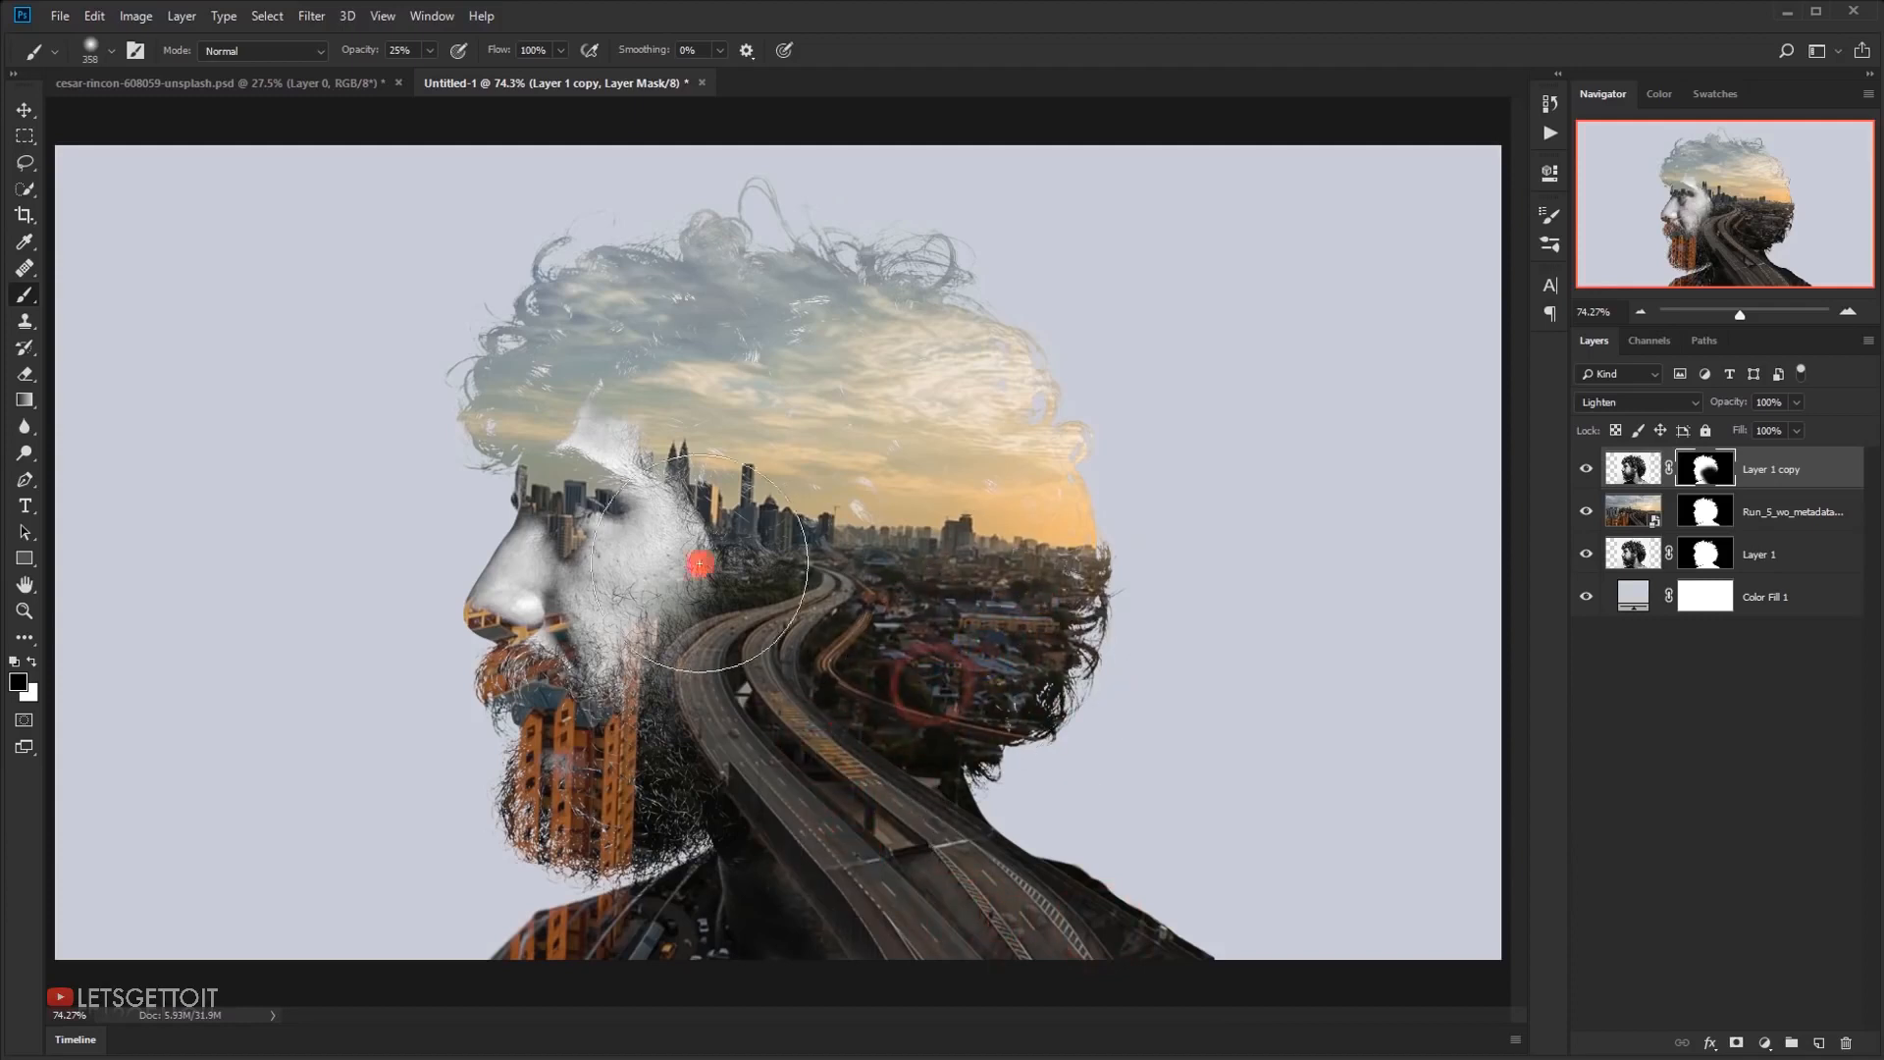
Paint the ear back in with white on the portrait copy's mask, reducing the soft brush from 168 to 111 px
{"action": "scroll", "coordinate": [869, 549], "scroll_direction": "up", "scroll_amount": 3}
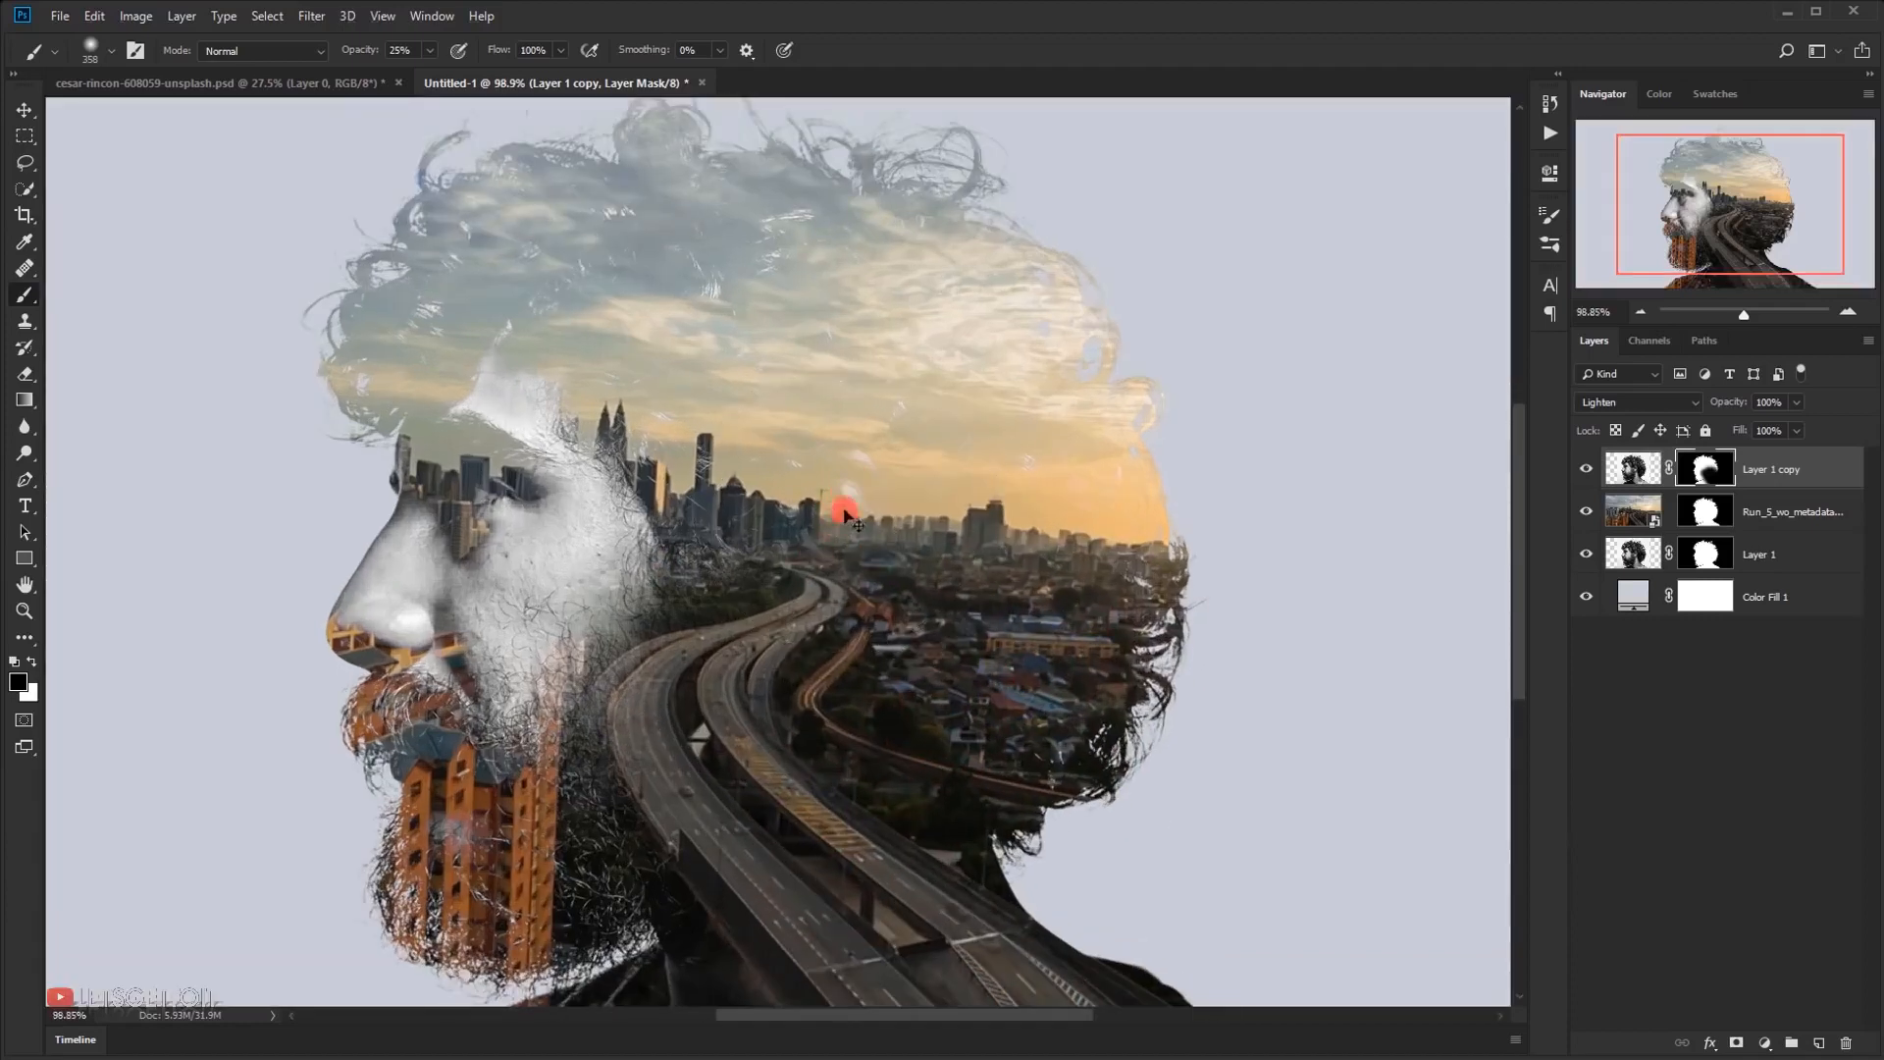
{"action": "right_click", "coordinate": [807, 546], "text": "alt"}
{"action": "mouse_move", "coordinate": [842, 505]}
{"action": "left_mouse_down"}
{"action": "mouse_move", "coordinate": [815, 497]}
{"action": "mouse_move", "coordinate": [795, 603]}
{"action": "left_mouse_up"}
{"action": "key", "text": "x"}
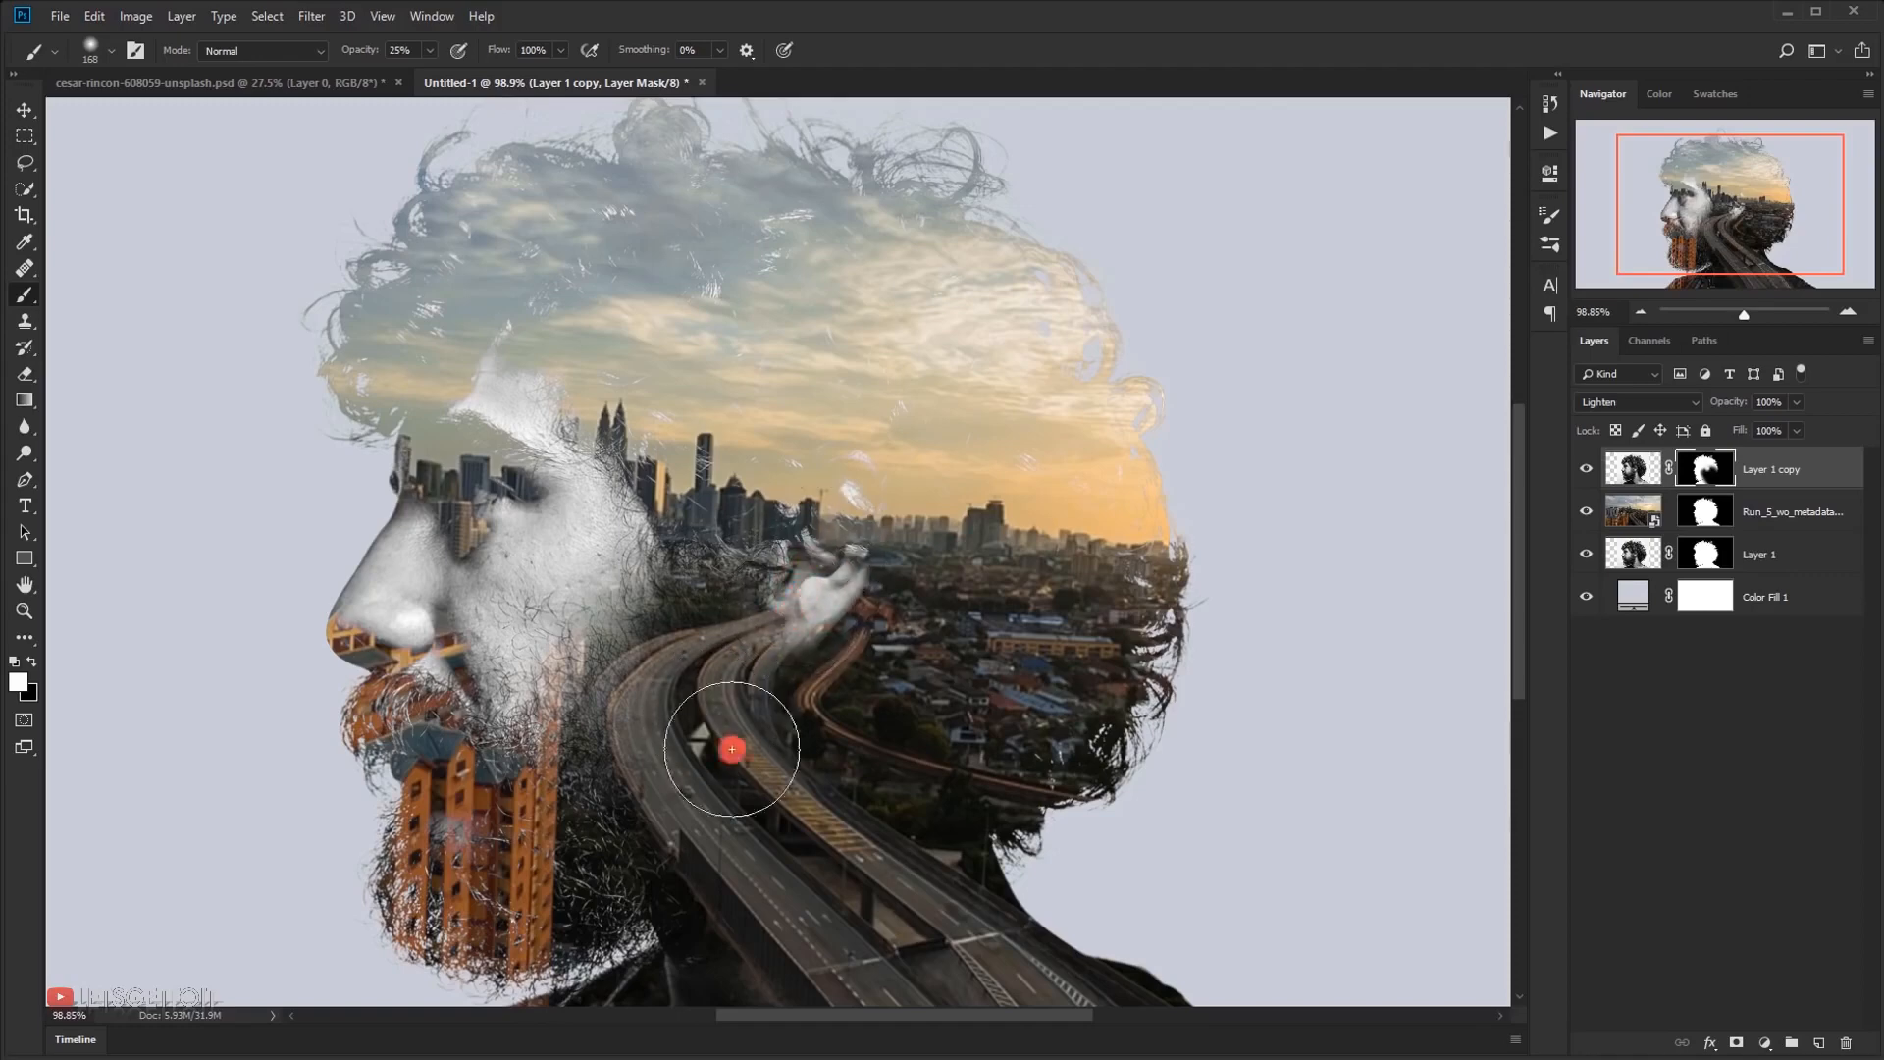
{"action": "right_click", "coordinate": [785, 591], "text": "alt"}
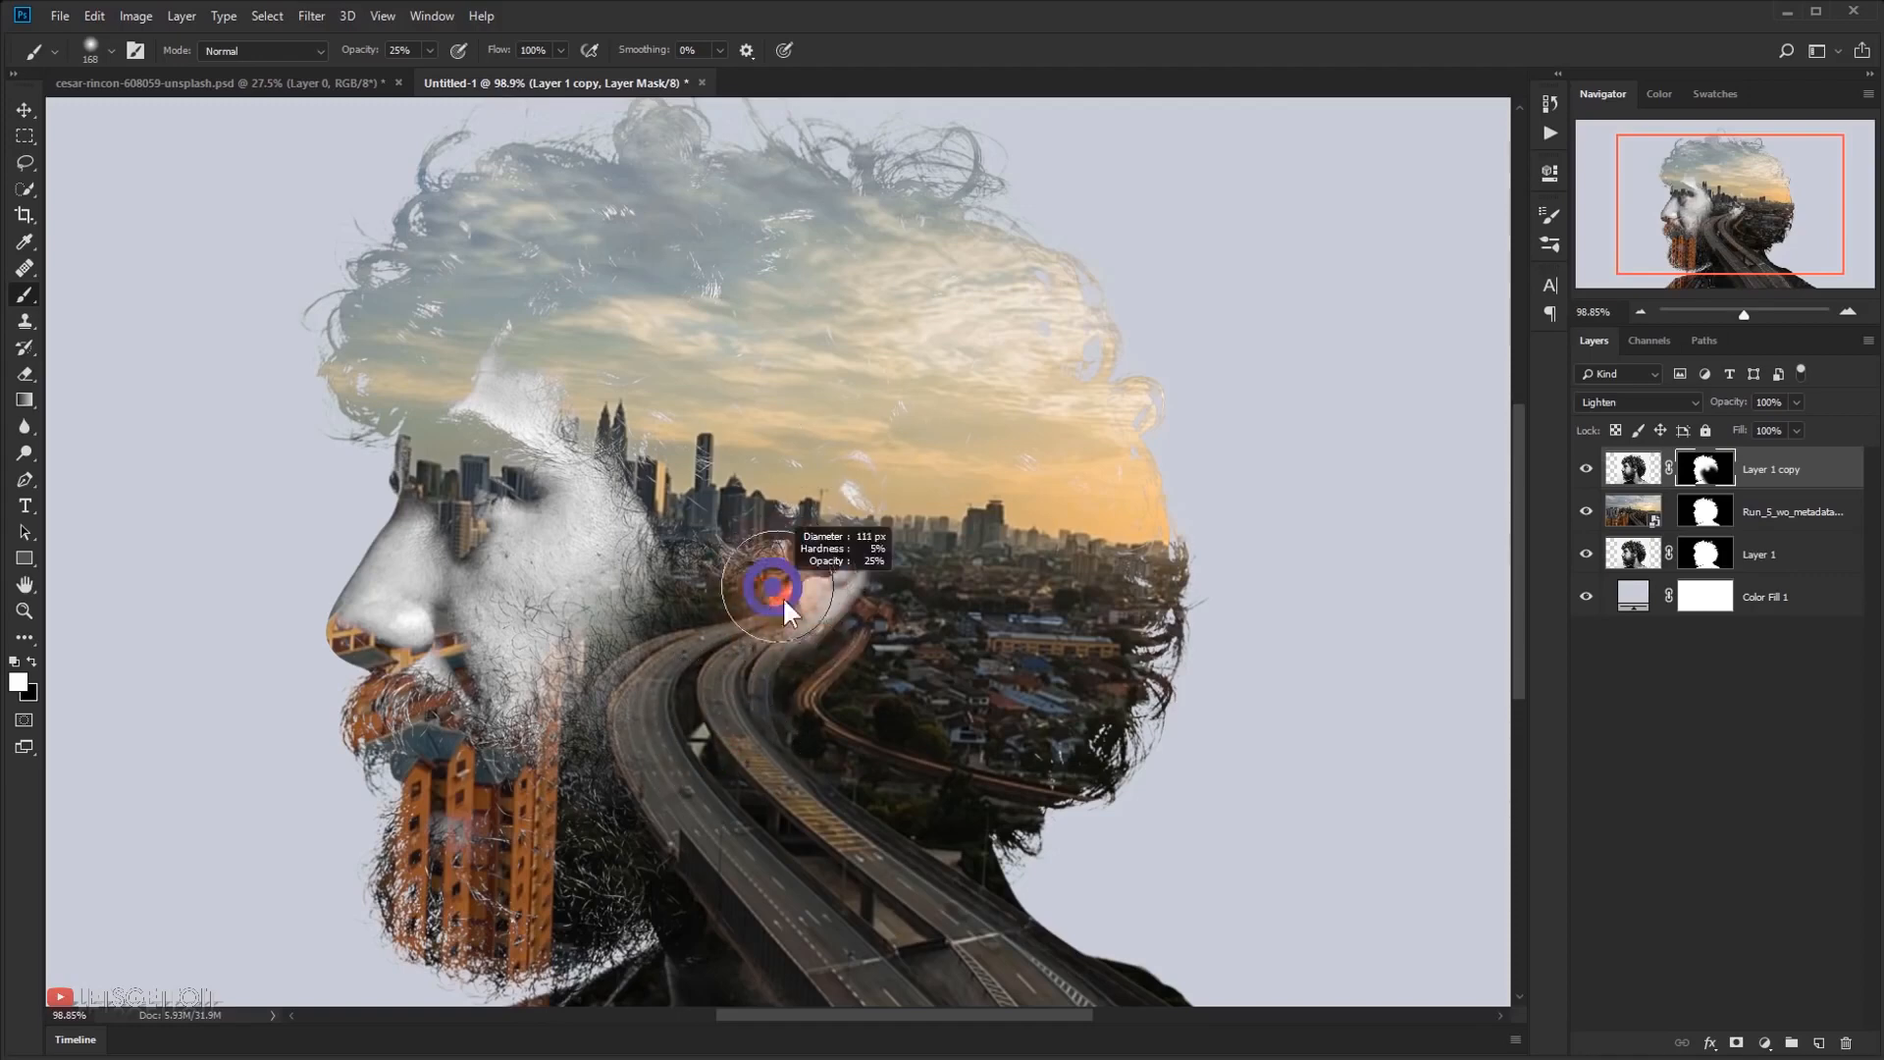
{"action": "mouse_move", "coordinate": [794, 598]}
{"action": "left_mouse_down"}
{"action": "mouse_move", "coordinate": [776, 615]}
{"action": "mouse_move", "coordinate": [808, 546]}
{"action": "mouse_move", "coordinate": [804, 566]}
{"action": "left_mouse_up"}
{"action": "key", "text": "x"}
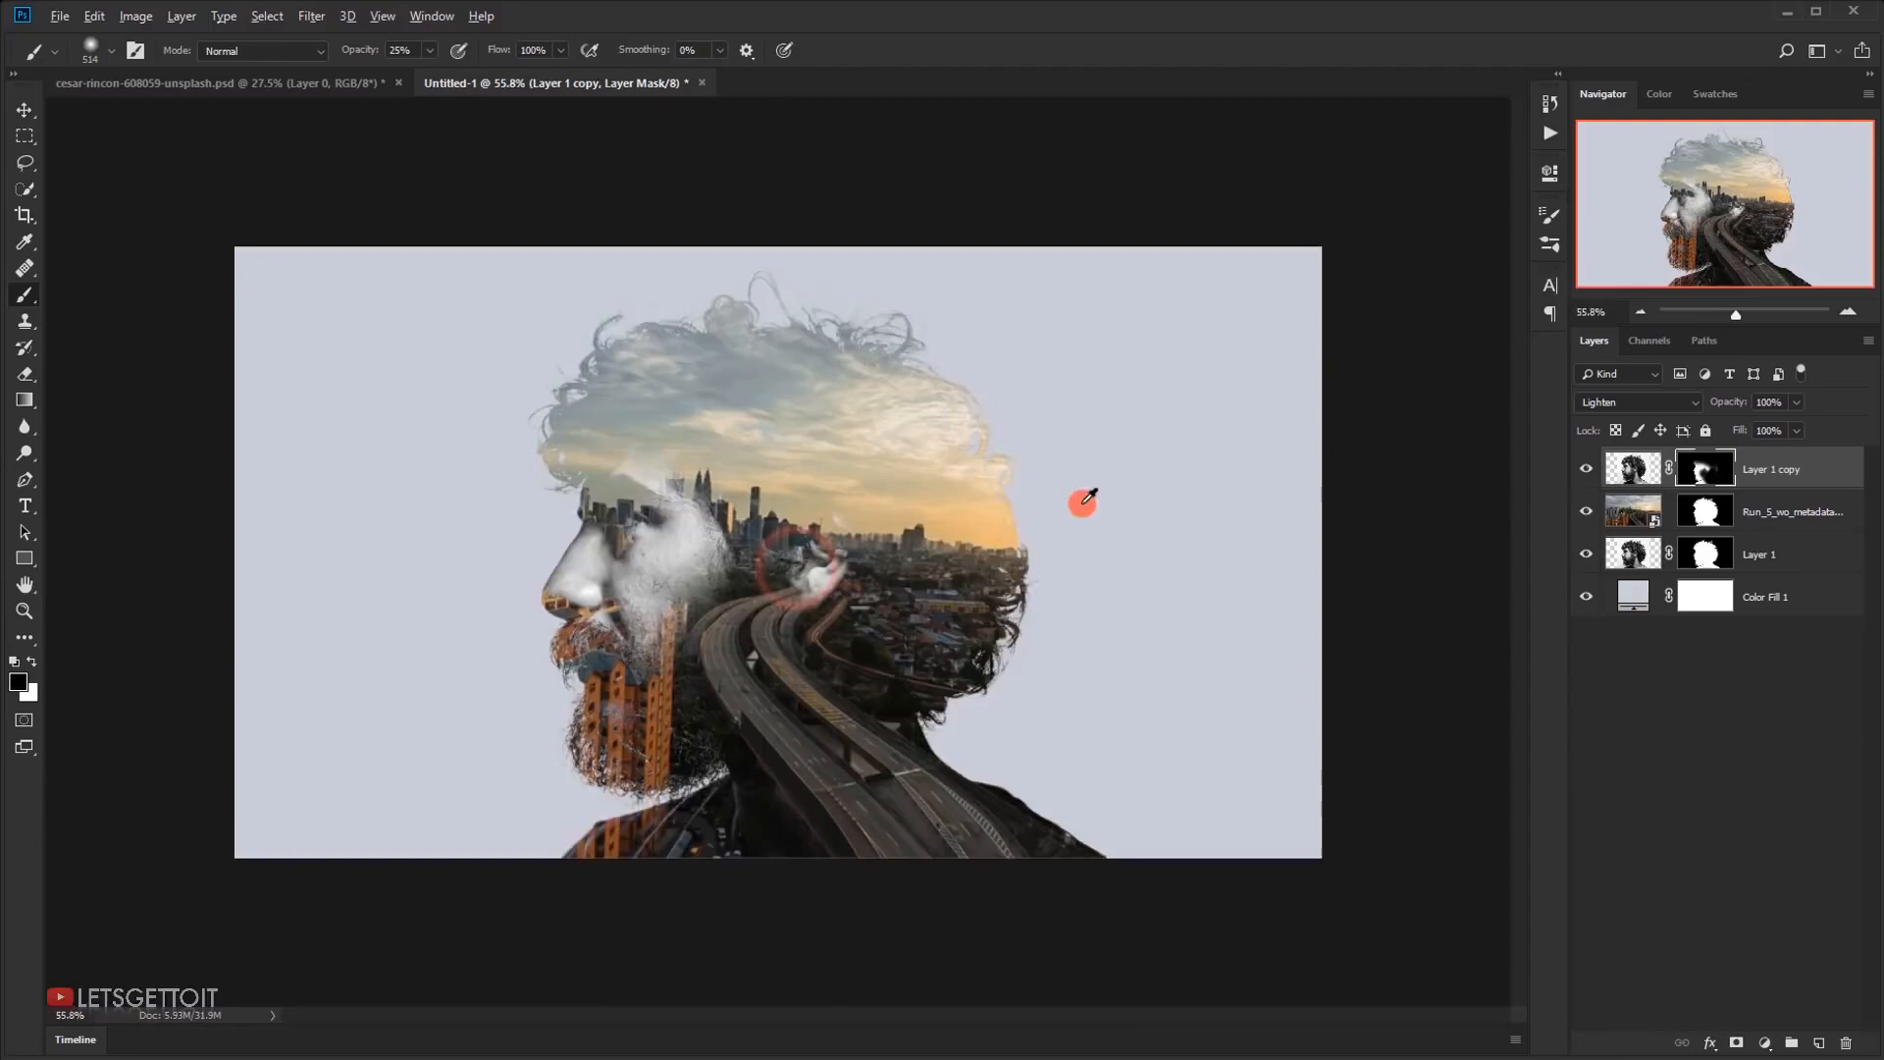
Fade the forehead and the area around the ear with soft black strokes on the portrait copy's mask
{"action": "scroll", "coordinate": [1083, 504], "scroll_direction": "up", "scroll_amount": 7}
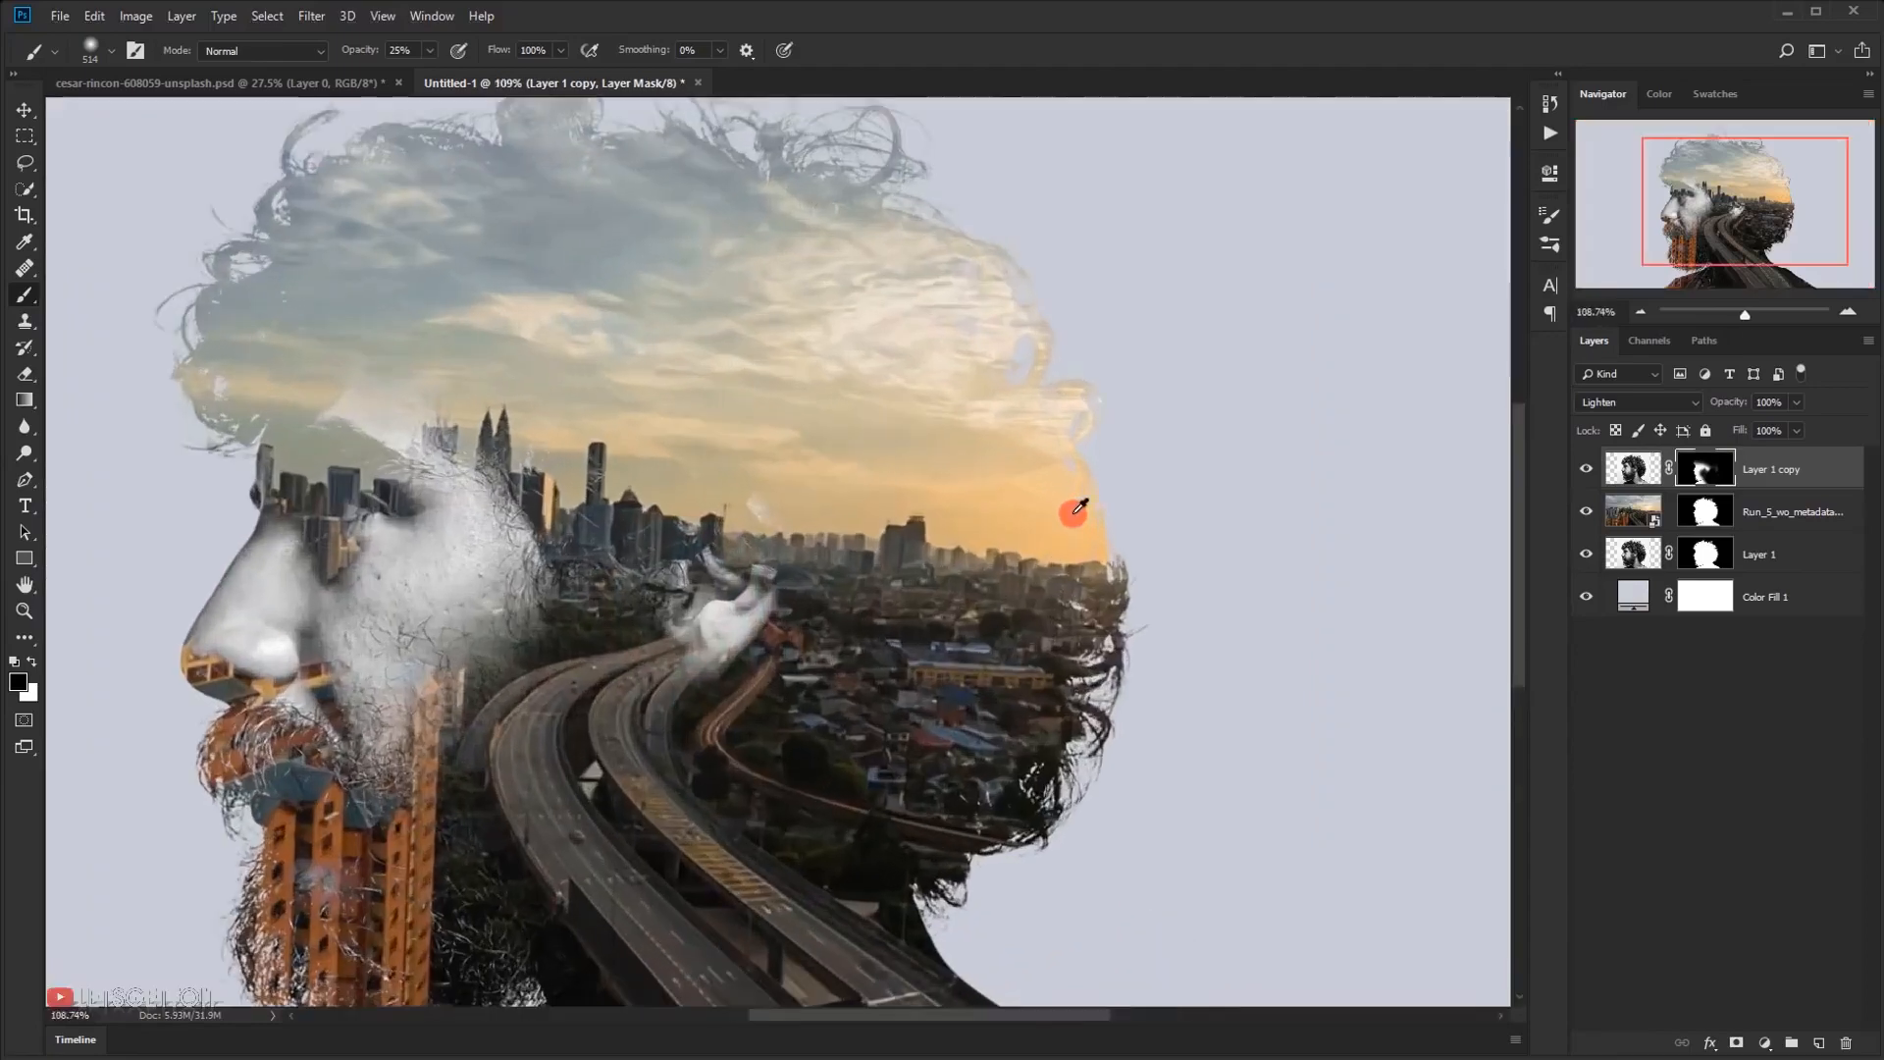
{"action": "mouse_move", "coordinate": [822, 554]}
{"action": "left_mouse_down"}
{"action": "mouse_move", "coordinate": [678, 562]}
{"action": "mouse_move", "coordinate": [719, 579]}
{"action": "left_mouse_up"}
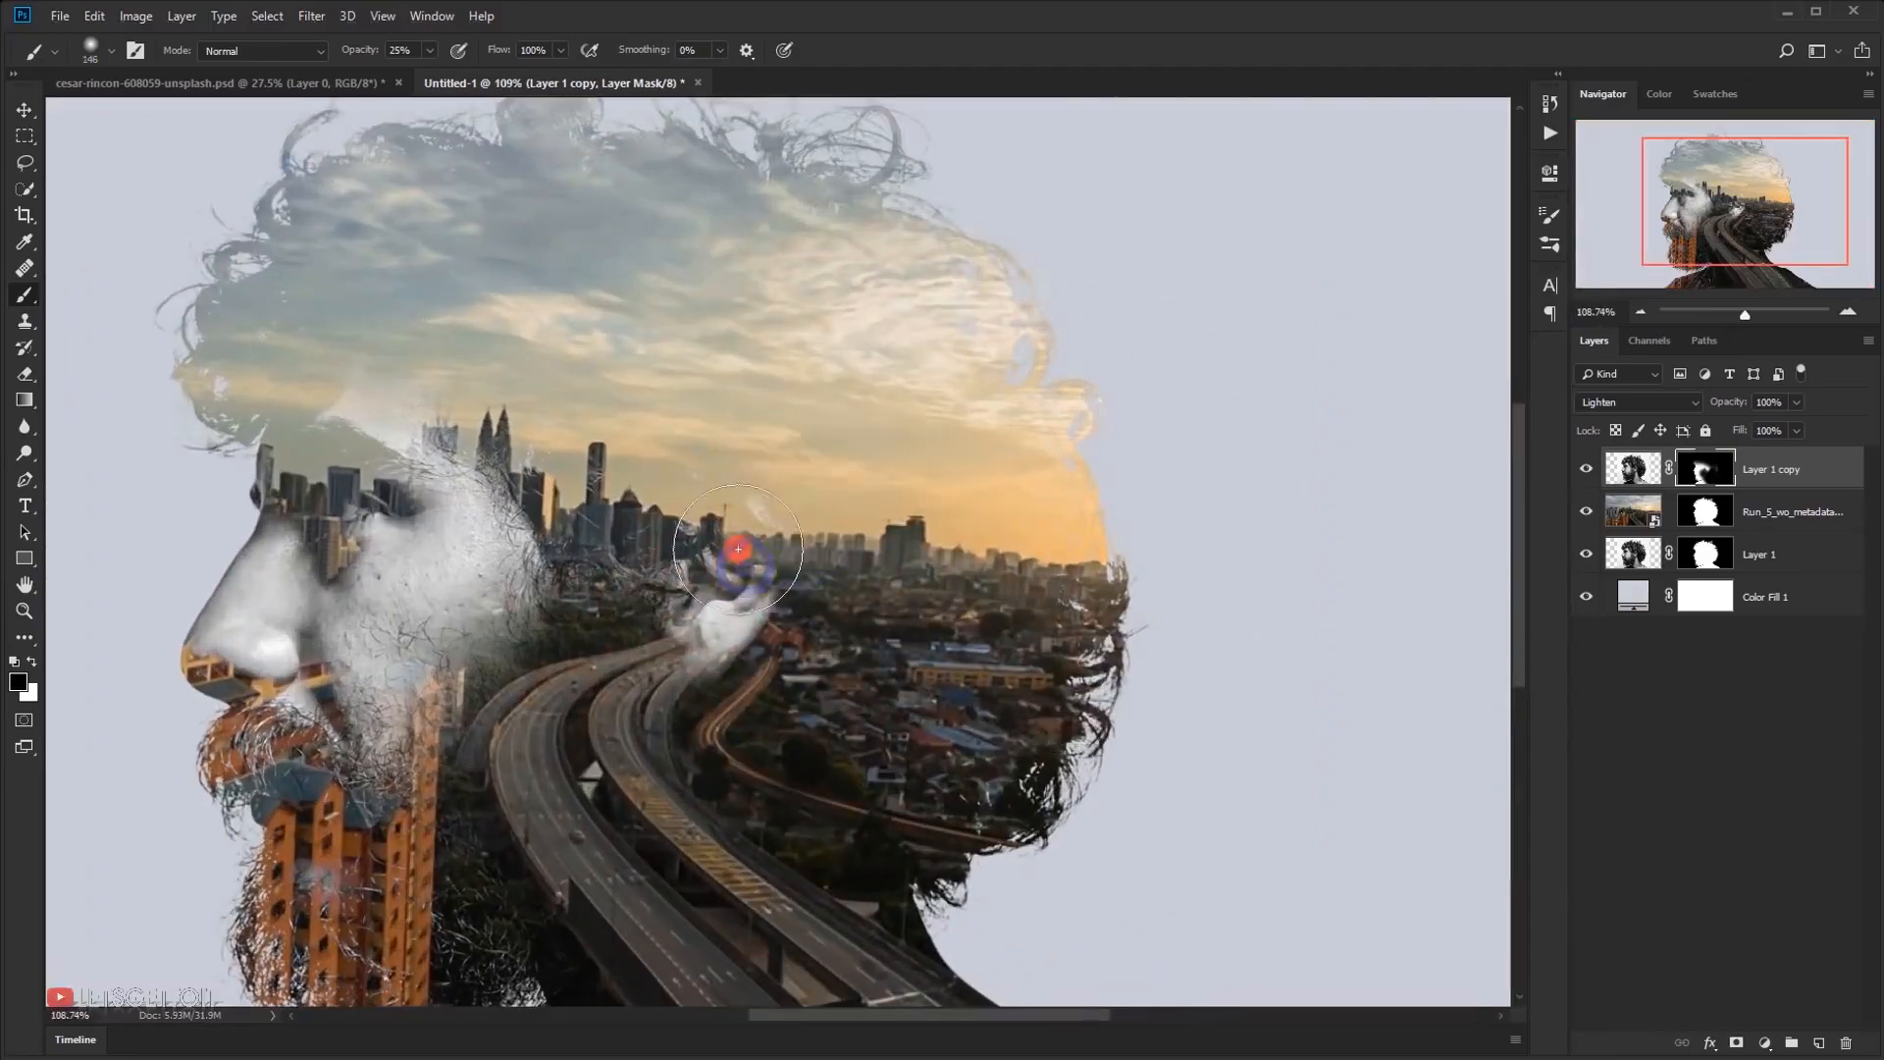
{"action": "scroll", "coordinate": [721, 623], "scroll_direction": "down", "scroll_amount": 5}
{"action": "scroll", "coordinate": [776, 643], "scroll_direction": "up", "scroll_amount": 6}
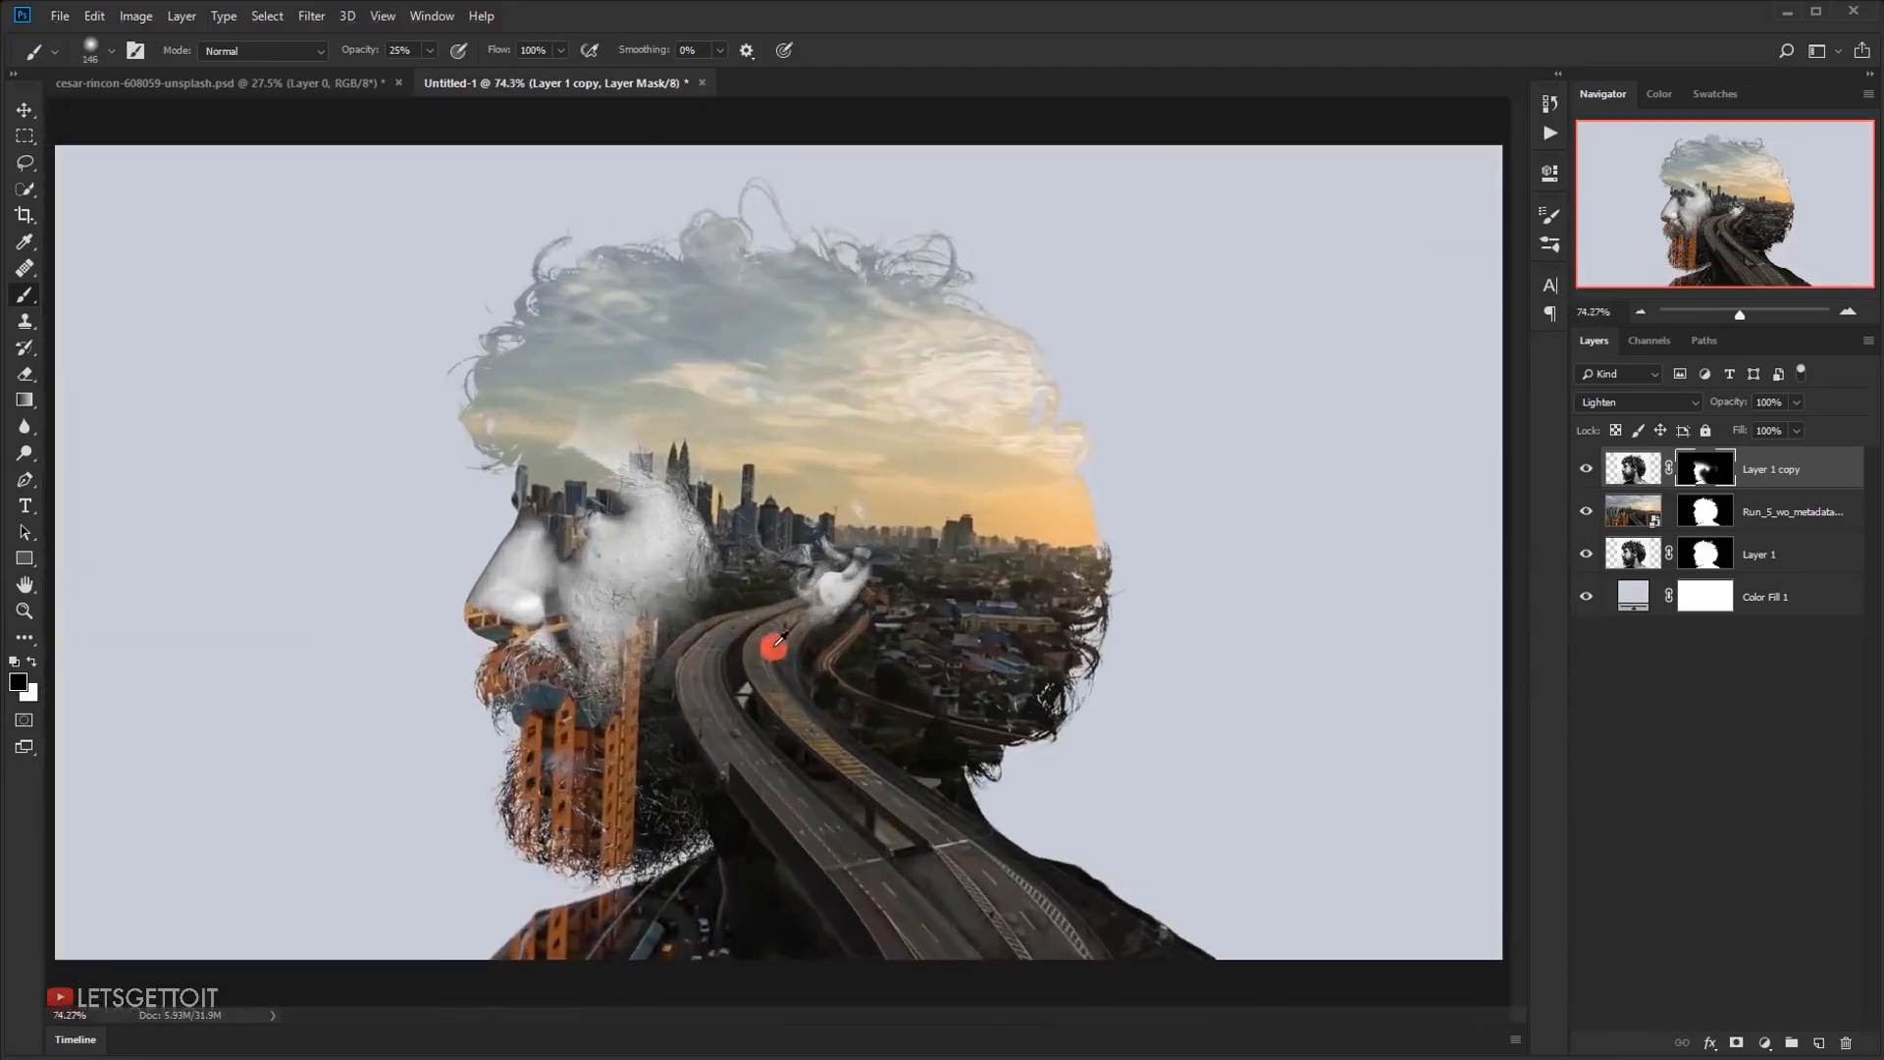
{"action": "scroll", "coordinate": [751, 672], "scroll_direction": "down", "scroll_amount": 3}
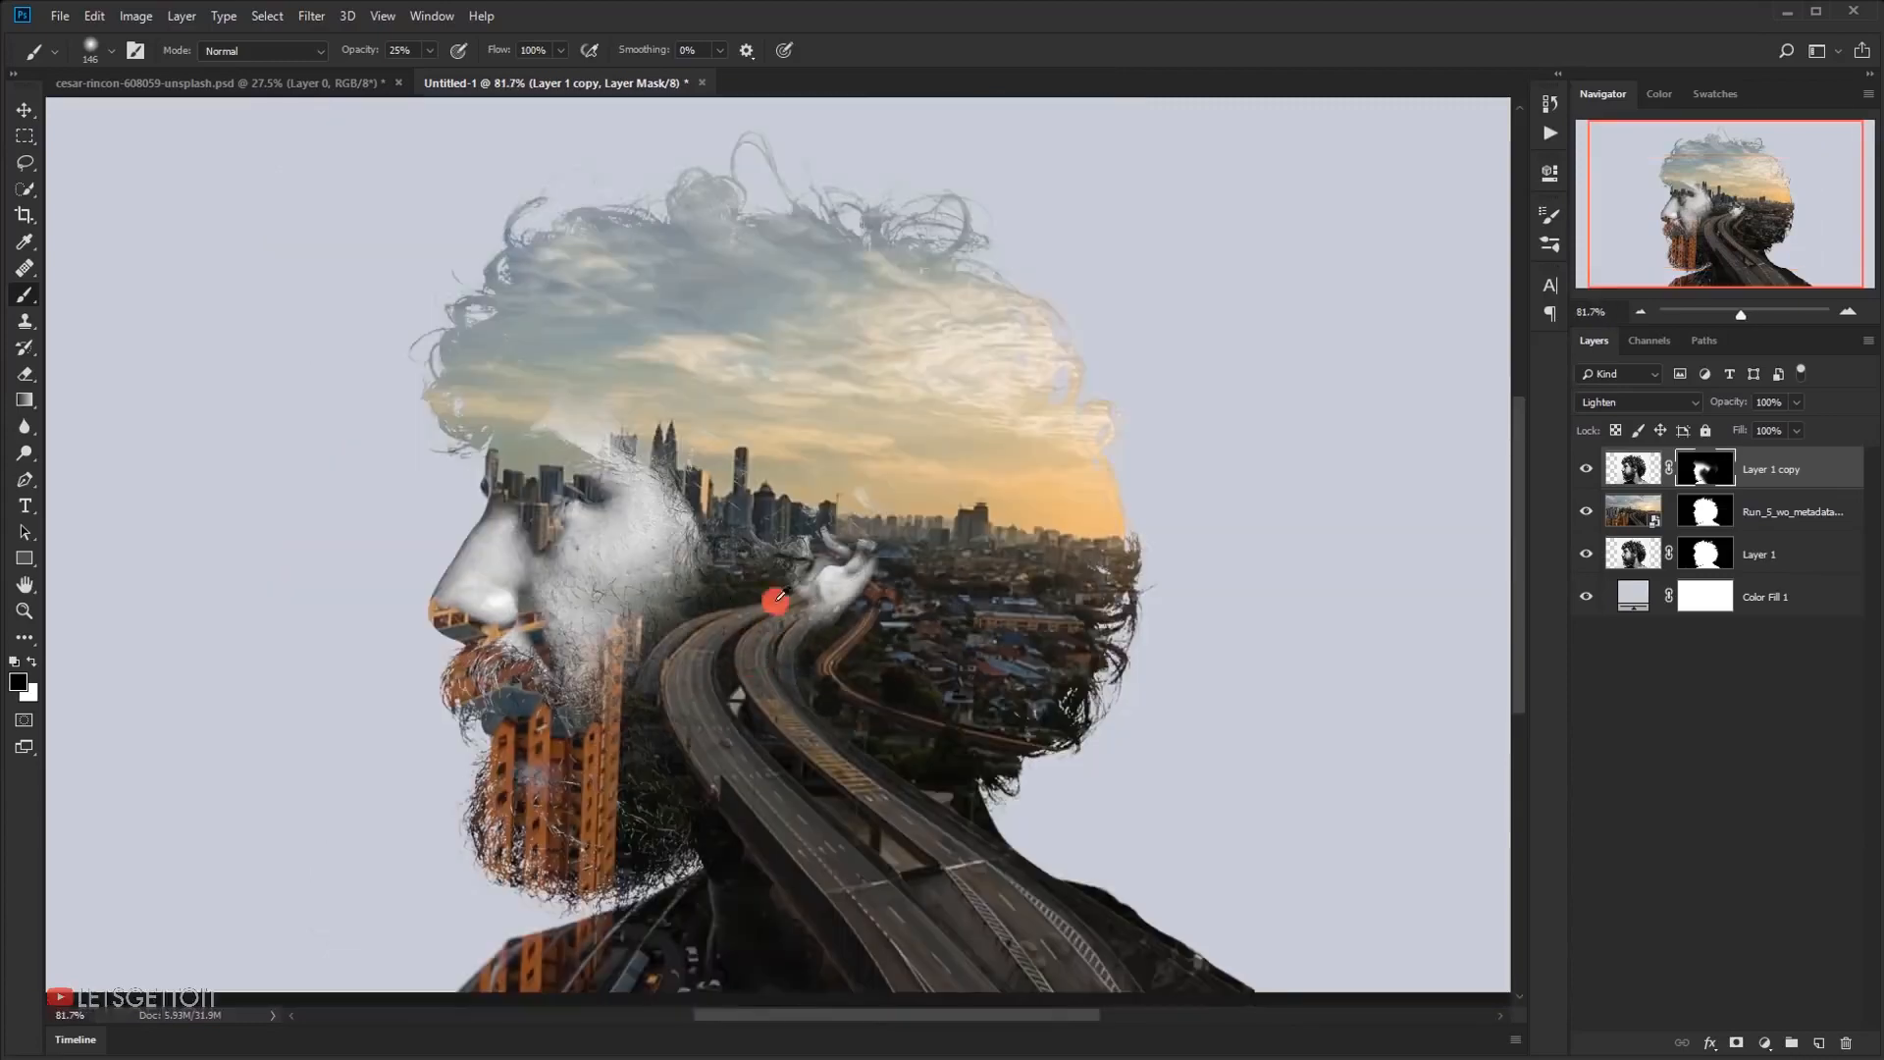
{"action": "scroll", "coordinate": [775, 601], "scroll_direction": "up", "scroll_amount": 4}
{"action": "mouse_move", "coordinate": [642, 515]}
{"action": "left_mouse_down"}
{"action": "mouse_move", "coordinate": [782, 454]}
{"action": "mouse_move", "coordinate": [760, 458]}
{"action": "left_mouse_up"}
Paint black at 25% opacity on the city video's mask to reveal the portrait's eye, nose and cheek
{"action": "scroll", "coordinate": [871, 613], "scroll_direction": "down", "scroll_amount": 8}
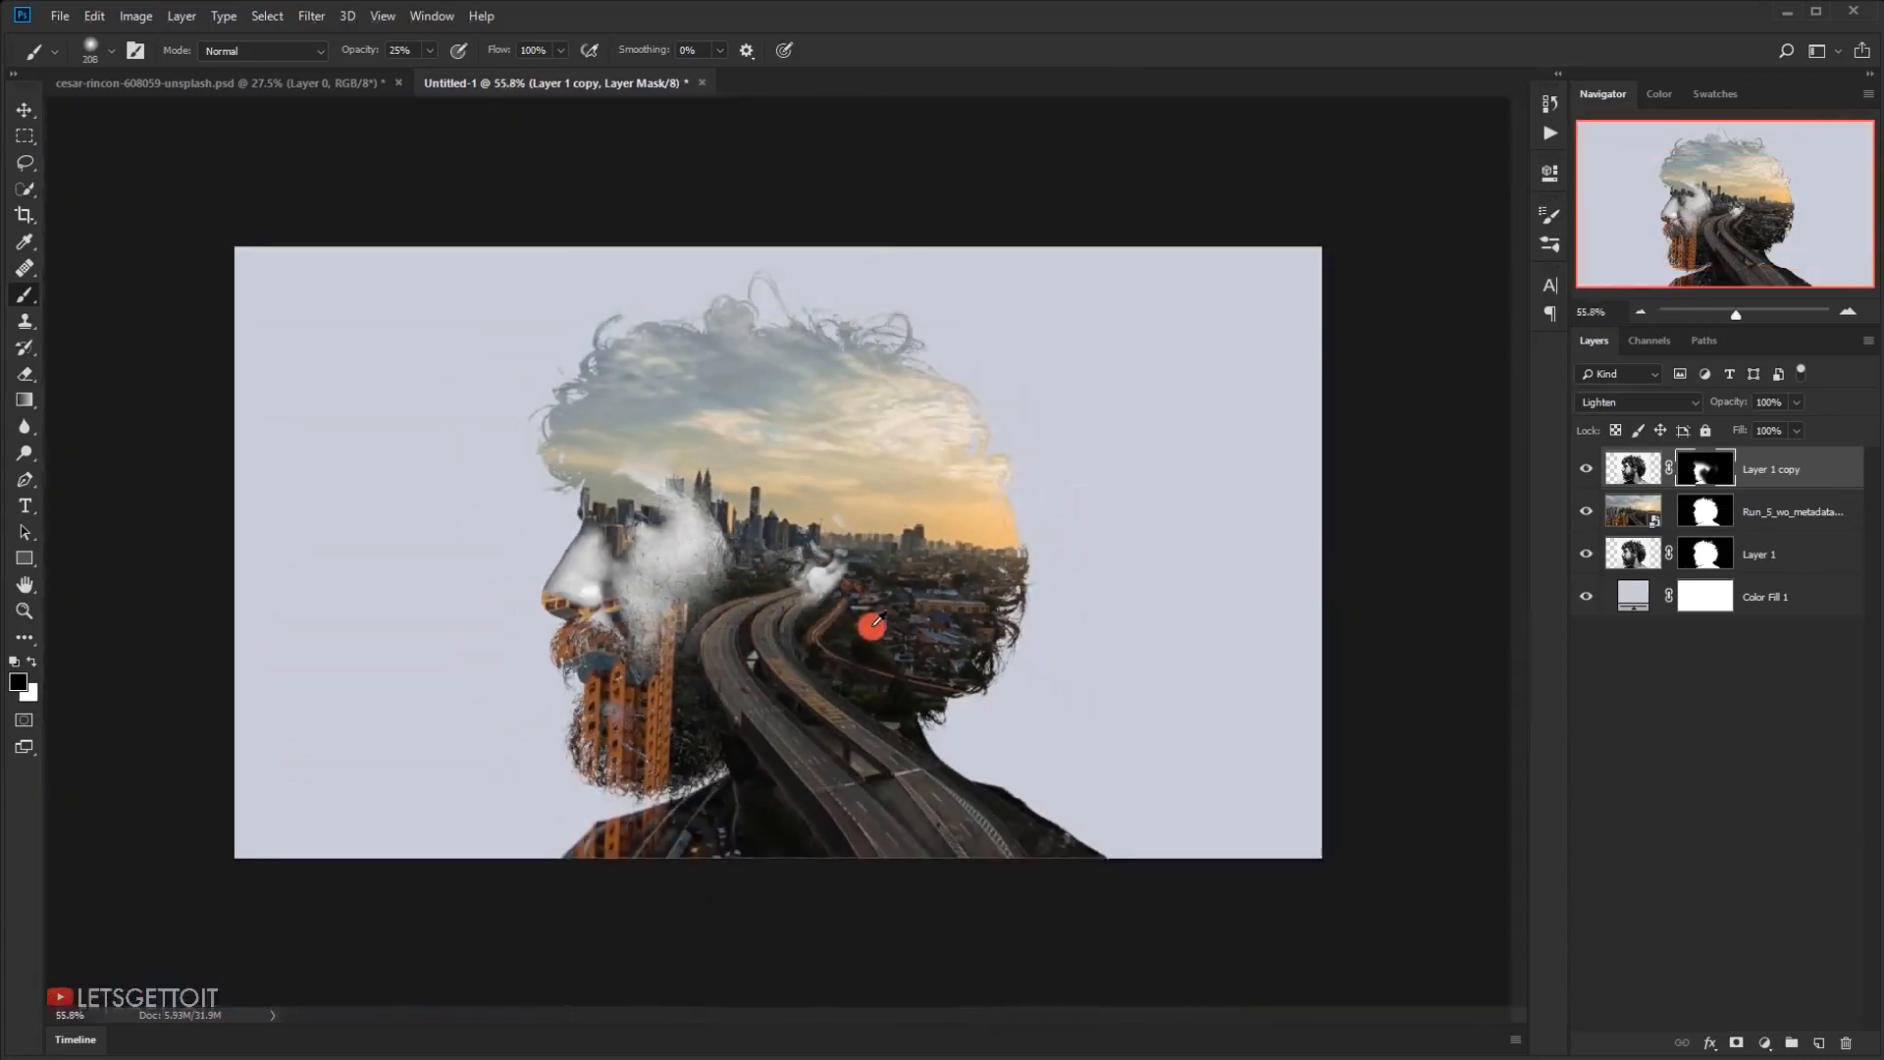
{"action": "scroll", "coordinate": [870, 636], "scroll_direction": "up", "scroll_amount": 7}
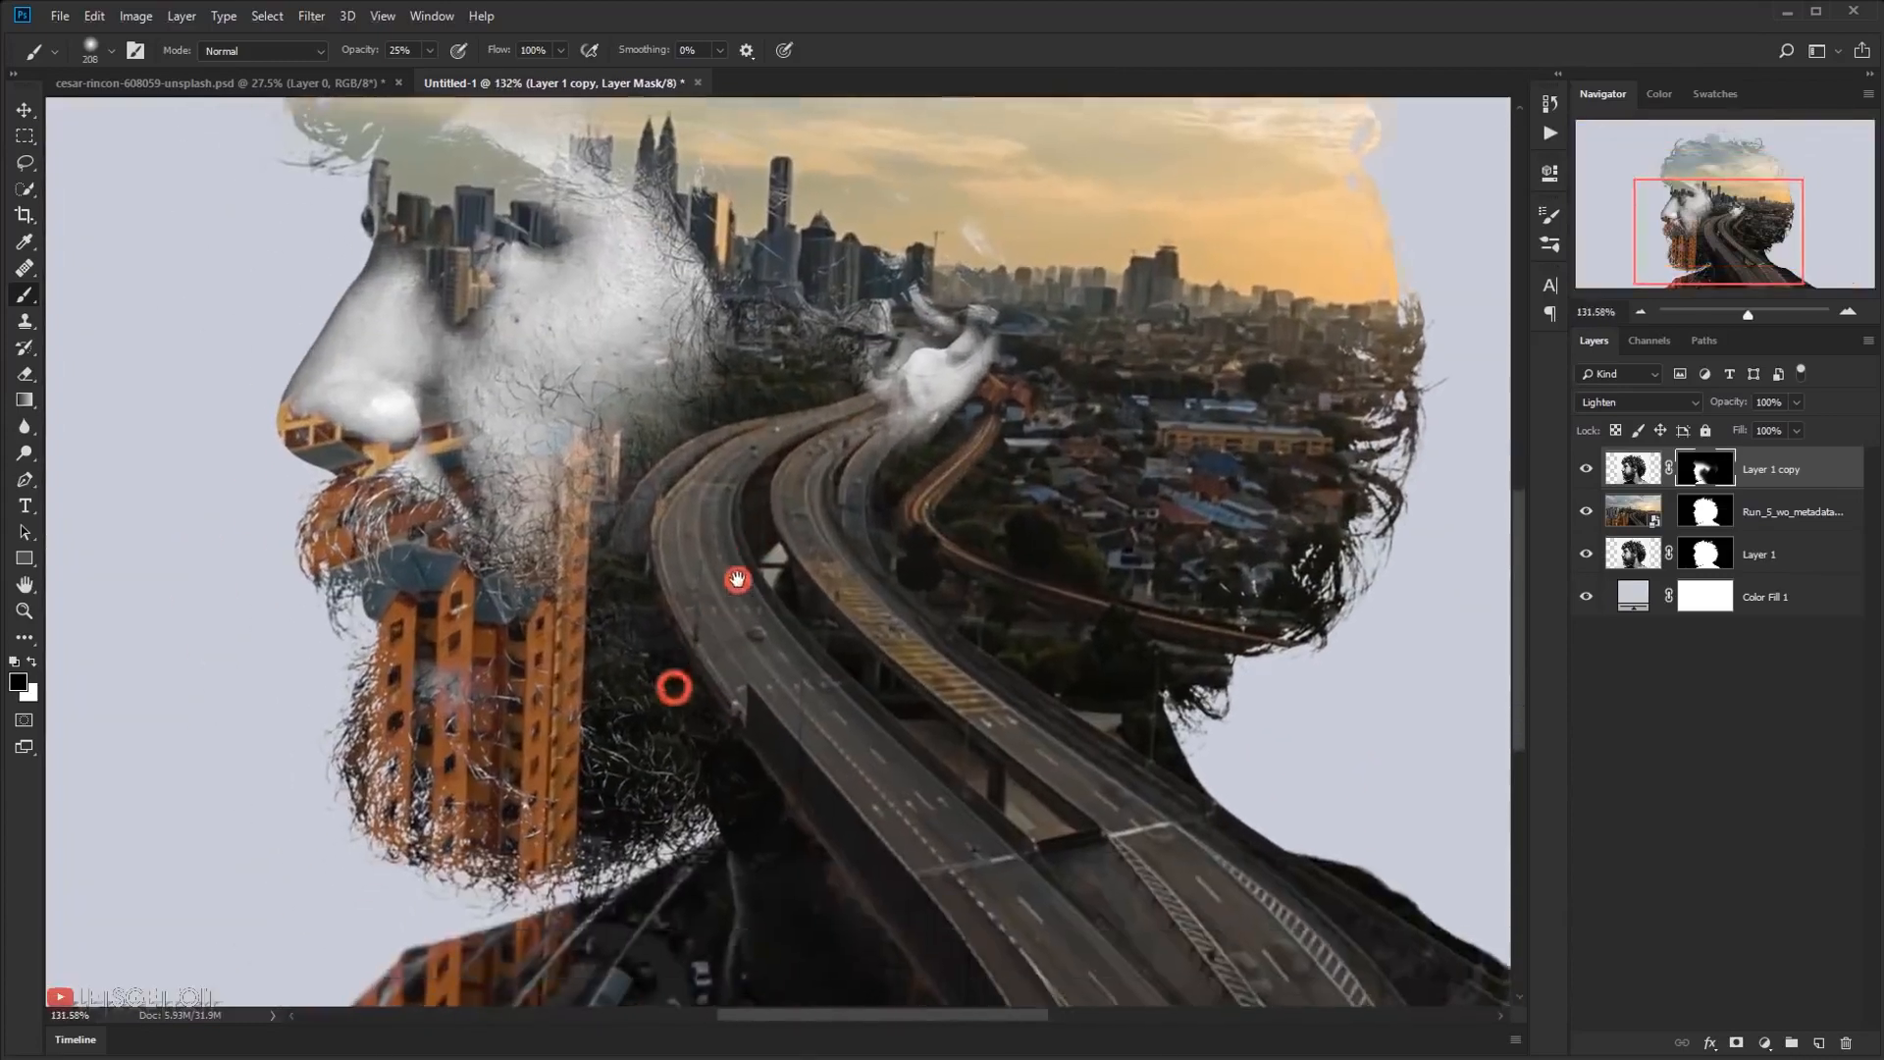
{"action": "scroll", "coordinate": [1104, 683], "scroll_direction": "down", "scroll_amount": 2}
{"action": "scroll", "coordinate": [670, 529], "scroll_direction": "up", "scroll_amount": 1}
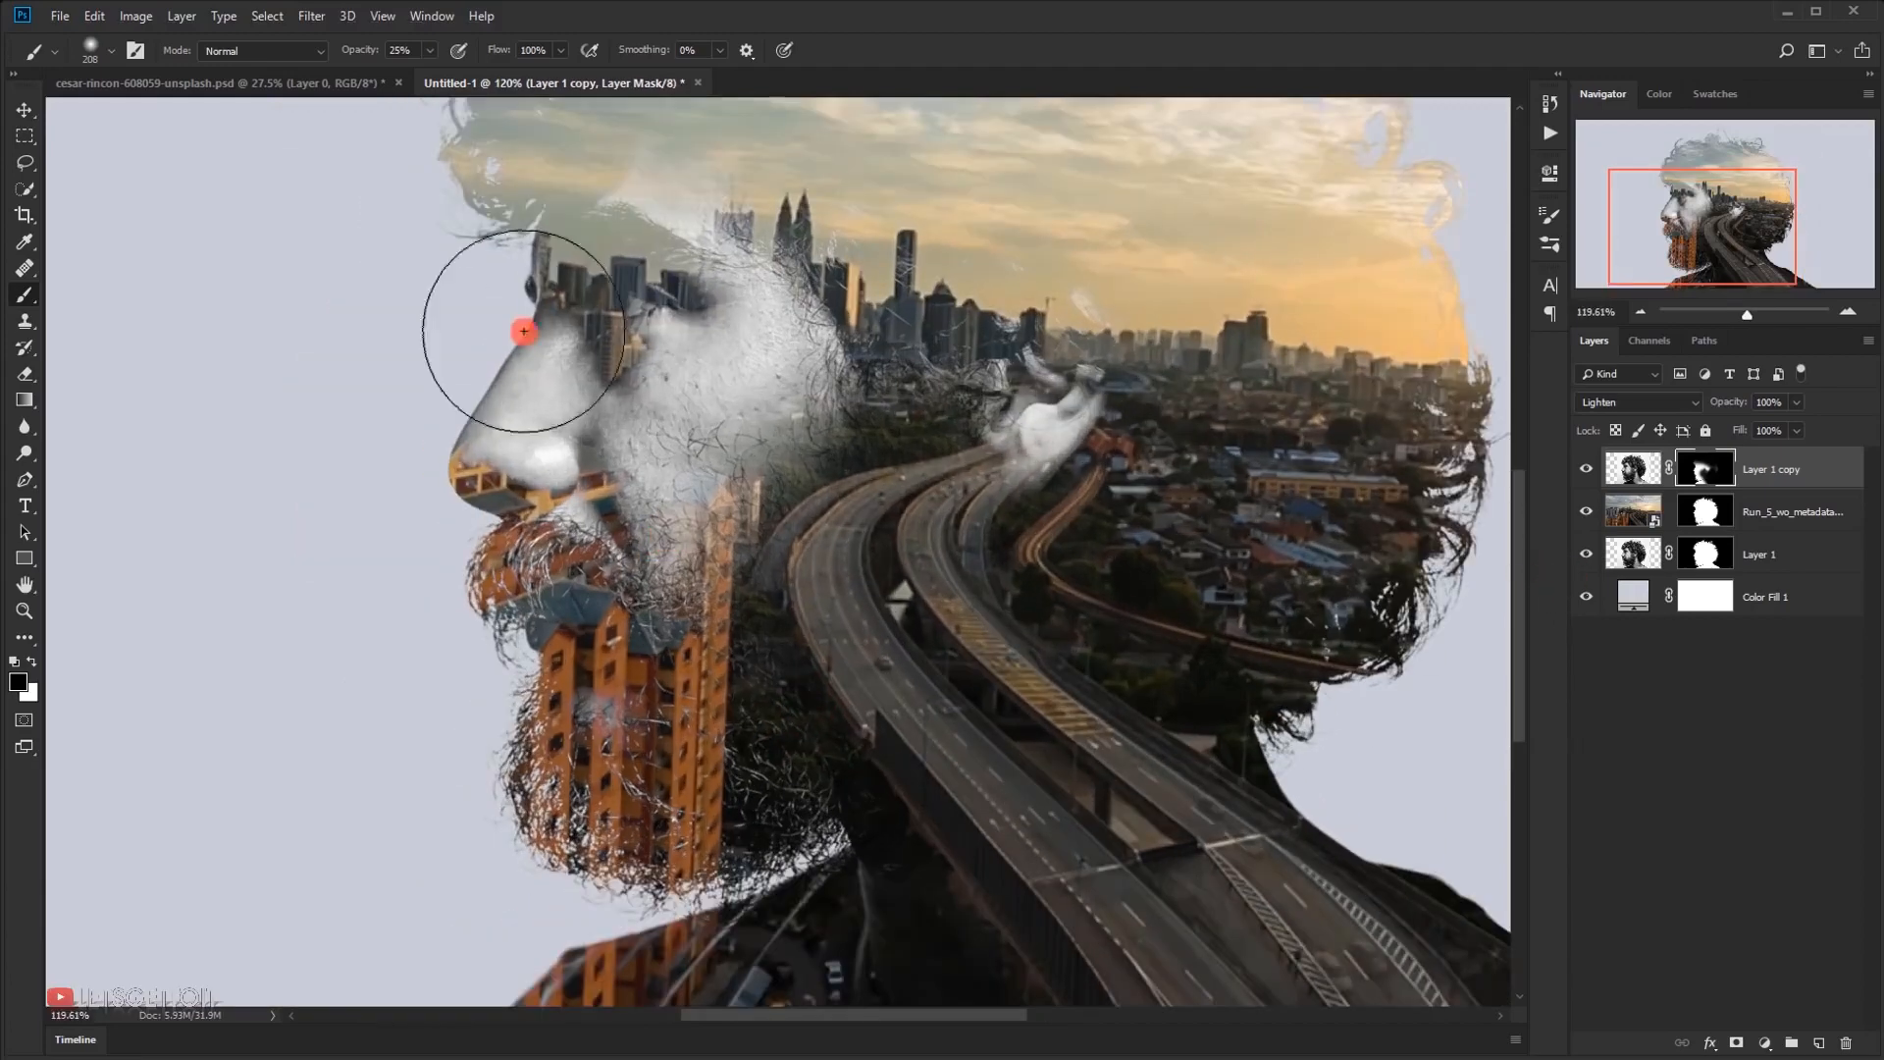
{"action": "scroll", "coordinate": [692, 346], "scroll_direction": "down", "scroll_amount": 2}
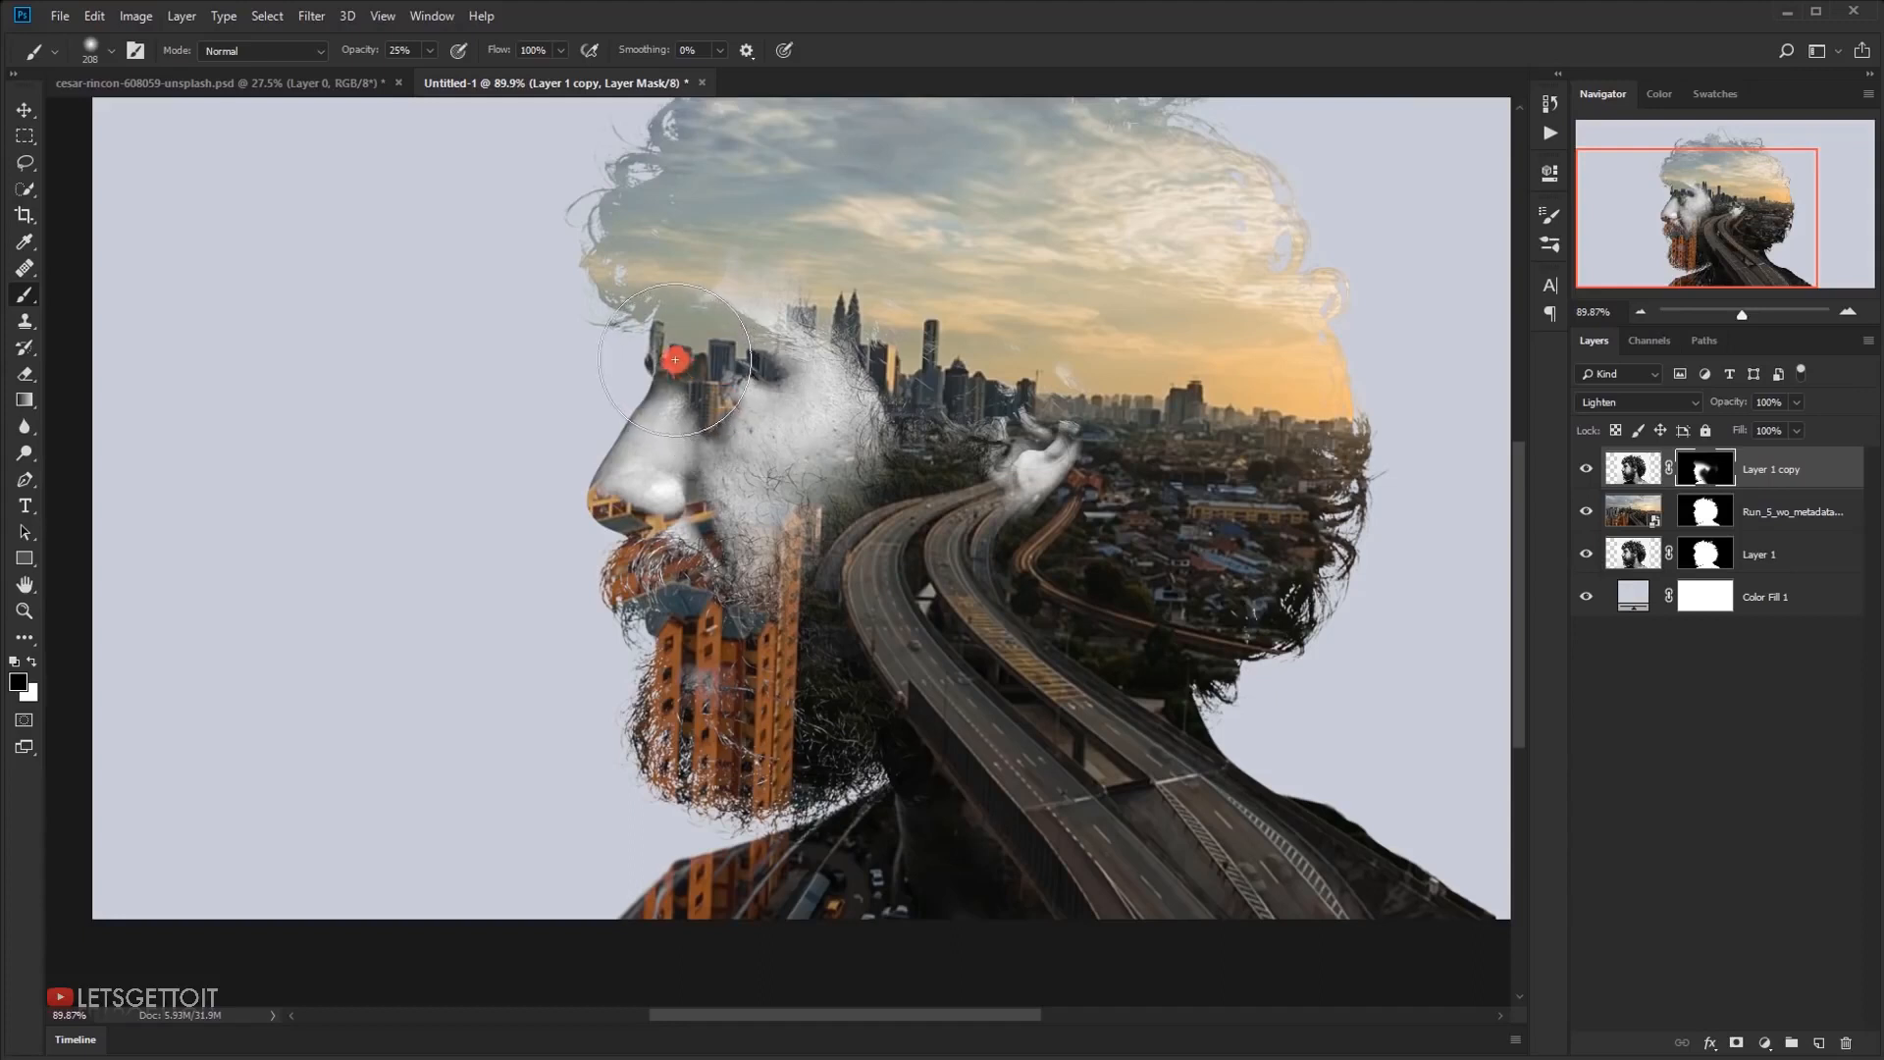
{"action": "left_click", "coordinate": [1778, 523]}
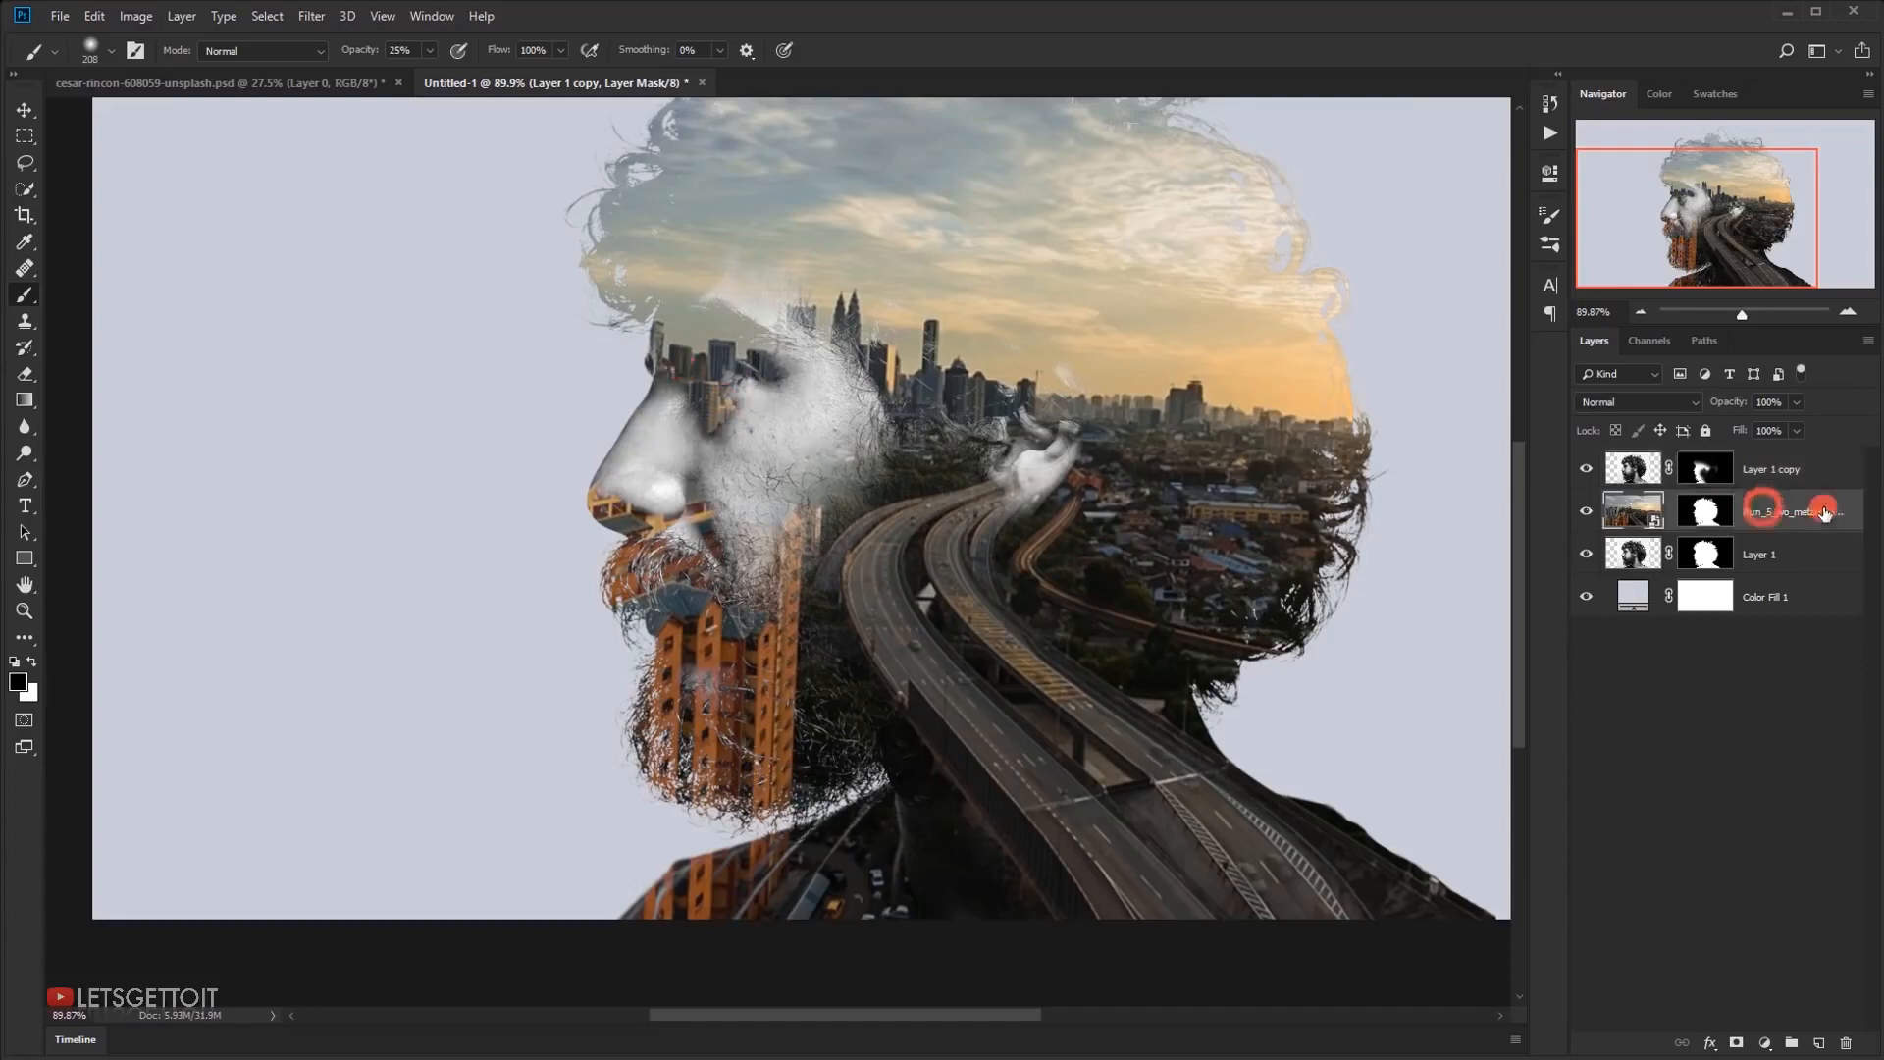
{"action": "left_click", "coordinate": [1649, 513]}
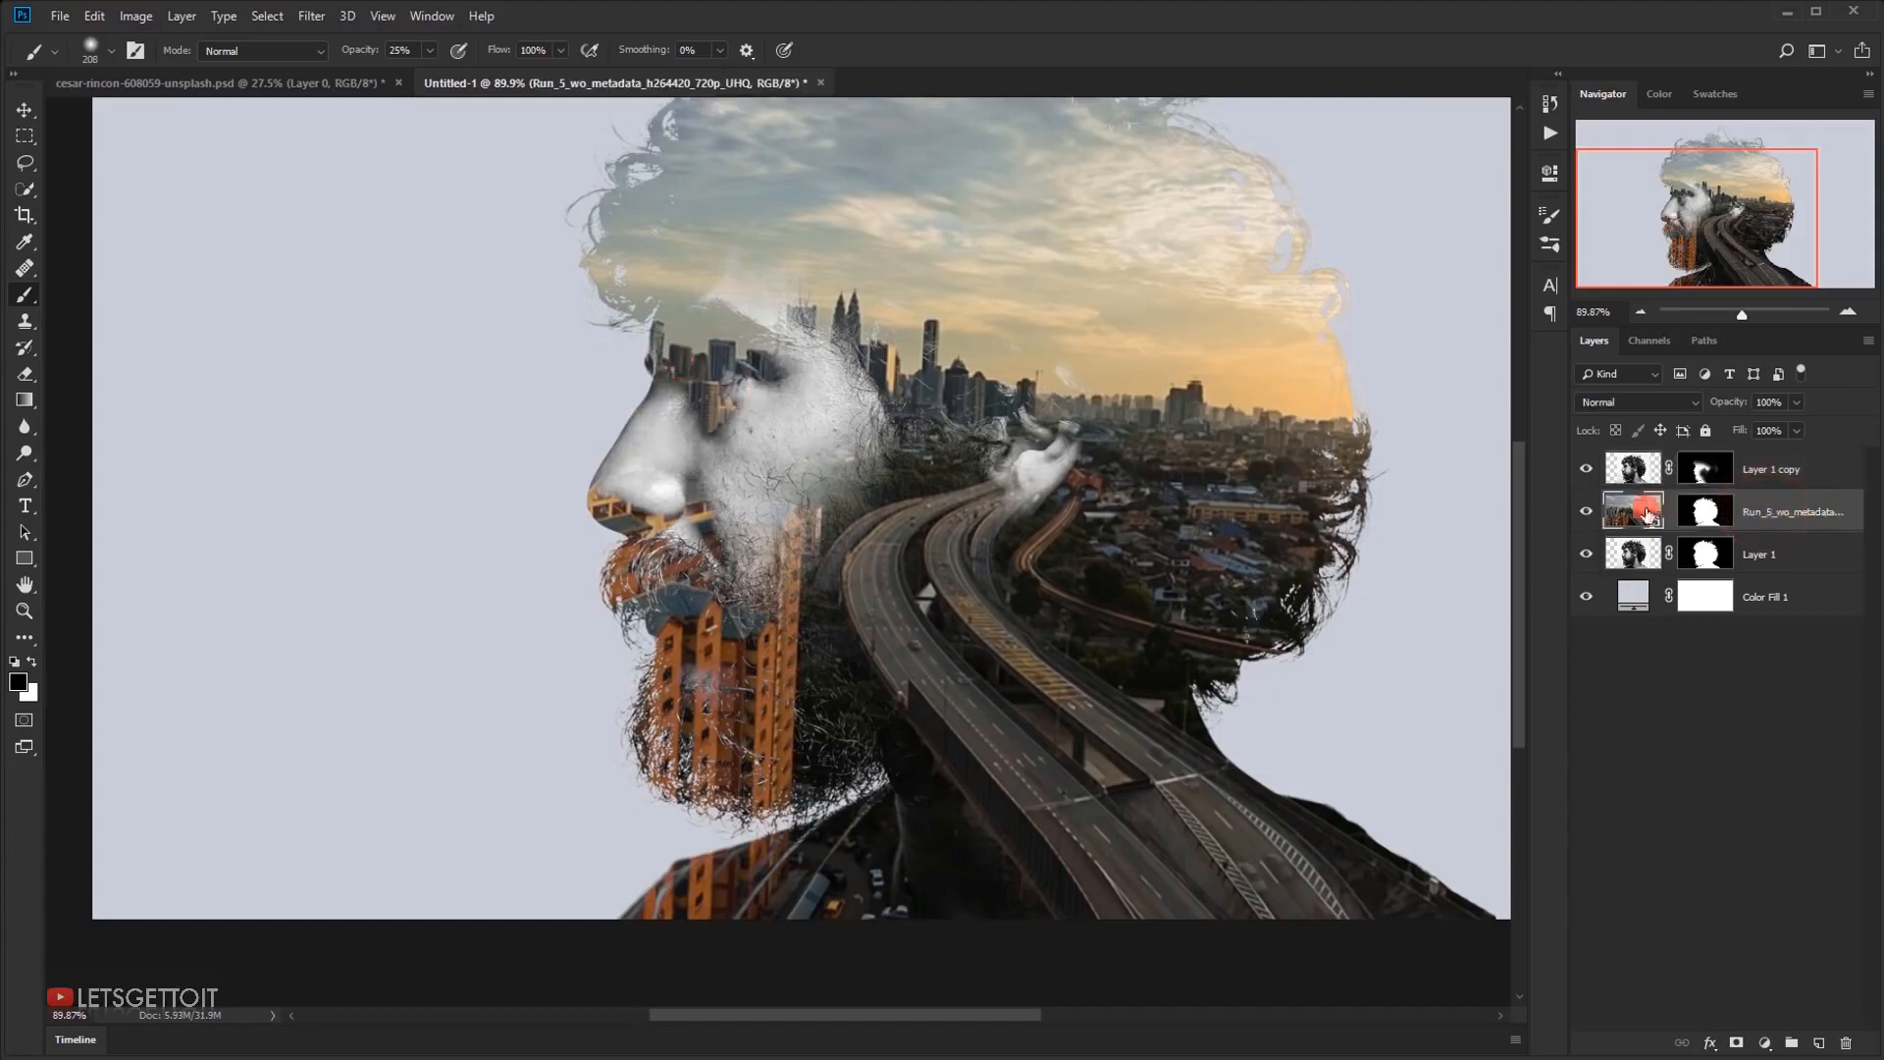
{"action": "left_click", "coordinate": [1699, 514]}
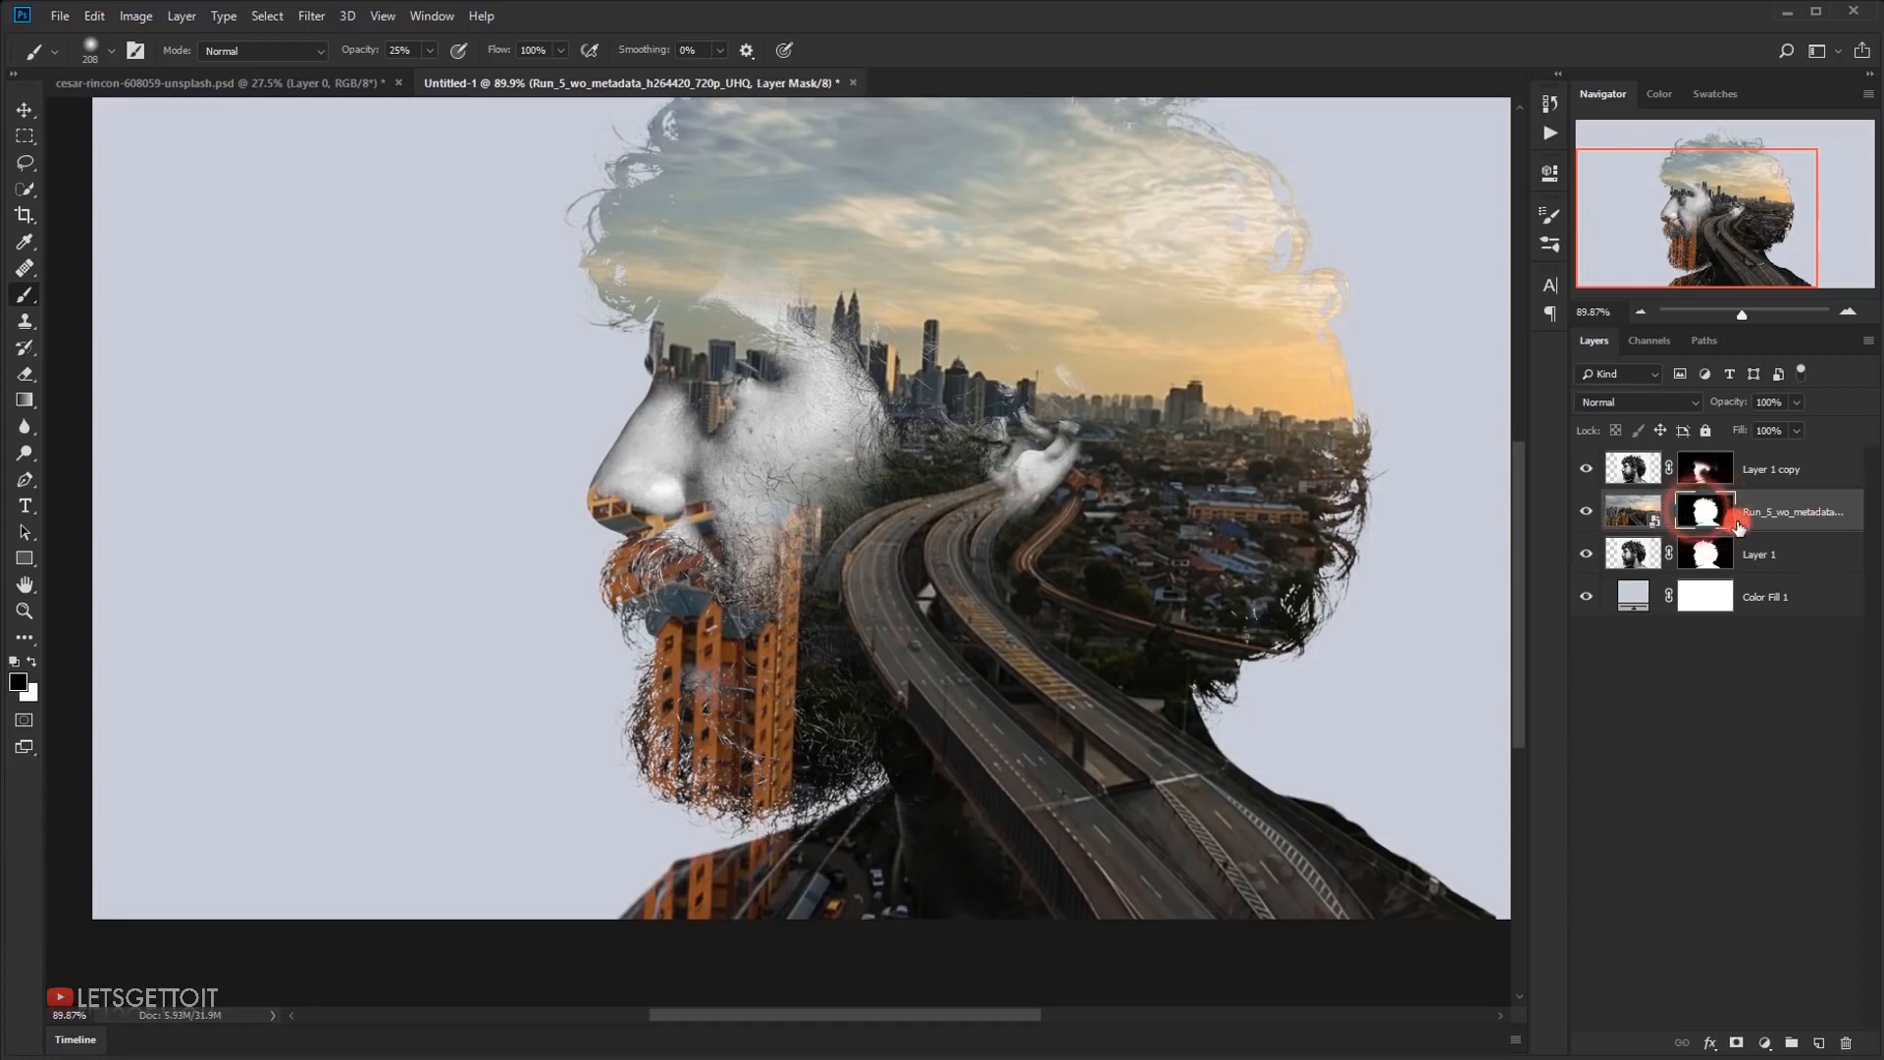
{"action": "left_click_drag", "start_coordinate": [726, 394], "coordinate": [769, 427]}
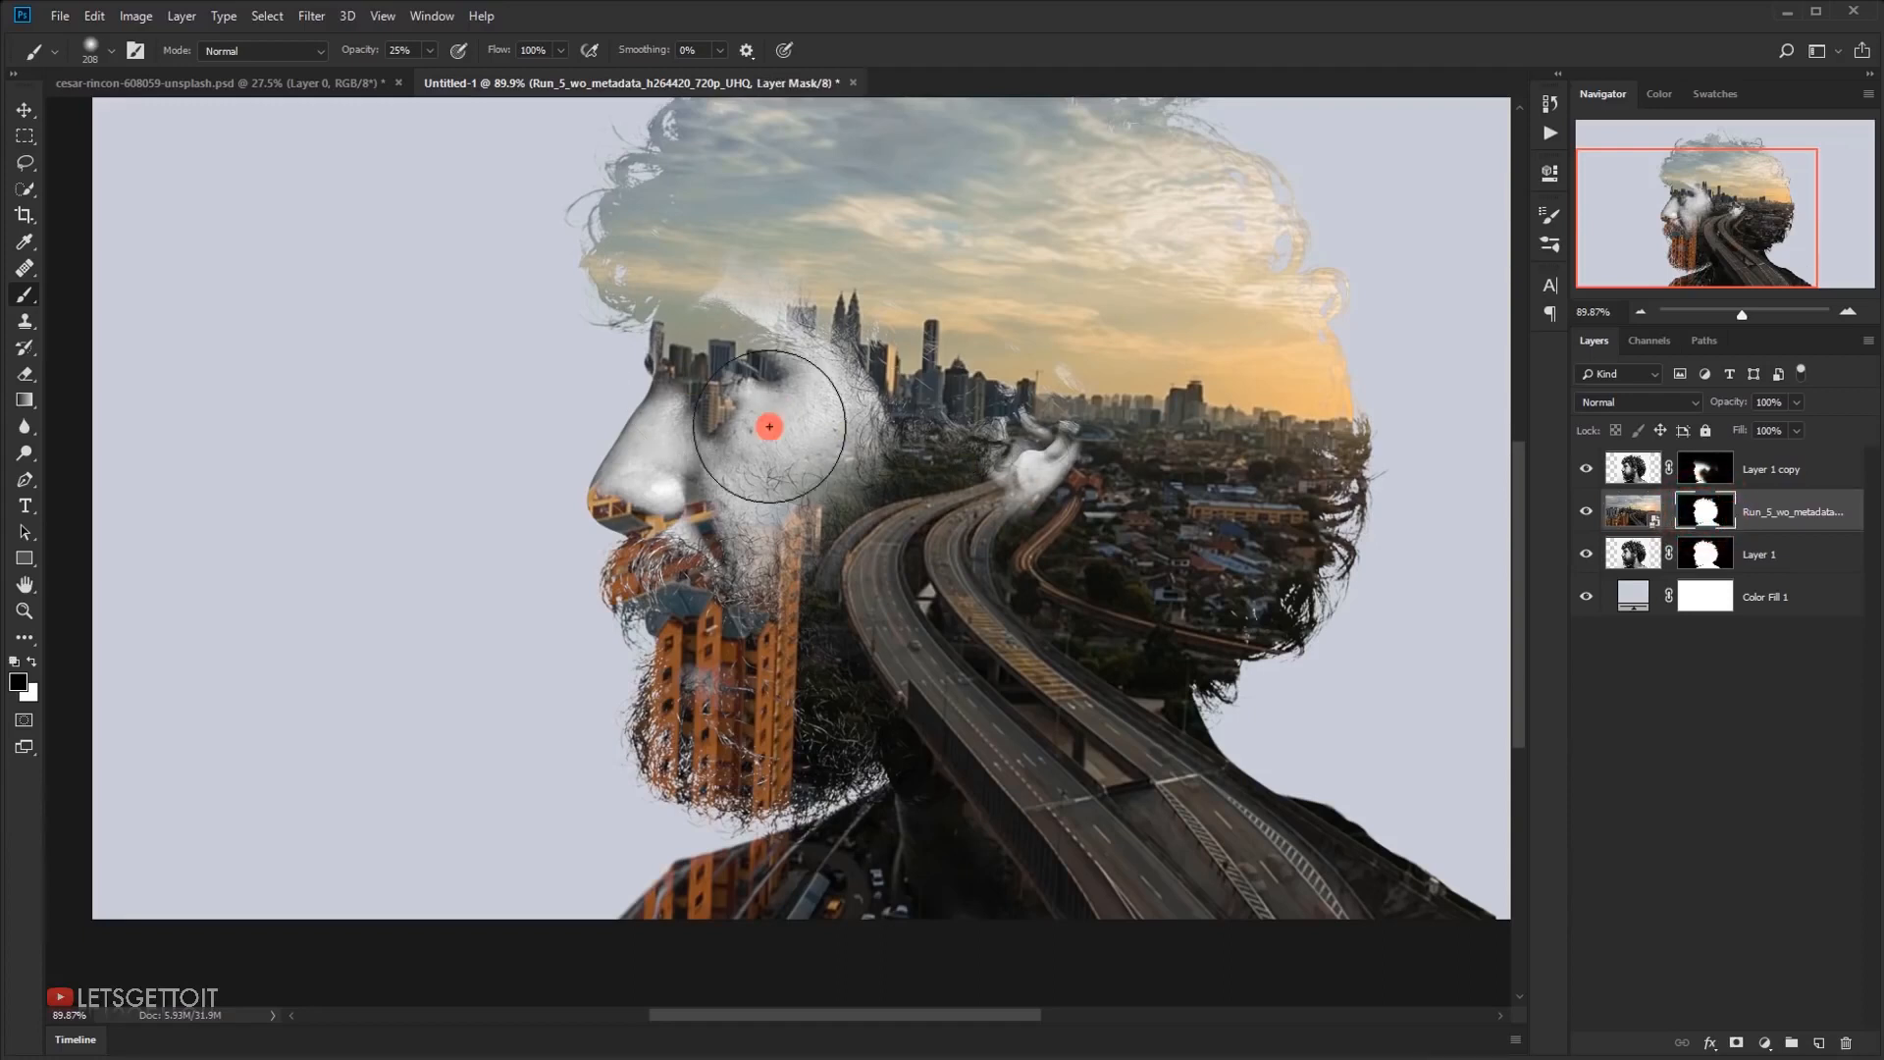
{"action": "mouse_move", "coordinate": [591, 384]}
{"action": "left_mouse_down"}
{"action": "mouse_move", "coordinate": [644, 366]}
{"action": "mouse_move", "coordinate": [740, 388]}
{"action": "mouse_move", "coordinate": [624, 376]}
{"action": "mouse_move", "coordinate": [693, 409]}
{"action": "mouse_move", "coordinate": [592, 455]}
{"action": "mouse_move", "coordinate": [587, 503]}
{"action": "mouse_move", "coordinate": [593, 478]}
{"action": "mouse_move", "coordinate": [542, 454]}
{"action": "mouse_move", "coordinate": [605, 469]}
{"action": "mouse_move", "coordinate": [593, 487]}
{"action": "mouse_move", "coordinate": [647, 501]}
{"action": "left_mouse_up"}
Reveal the portrait's moustache and beard by painting soft black strokes on the city video's mask with a 105 px brush
{"action": "left_click_drag", "start_coordinate": [548, 692], "coordinate": [589, 687]}
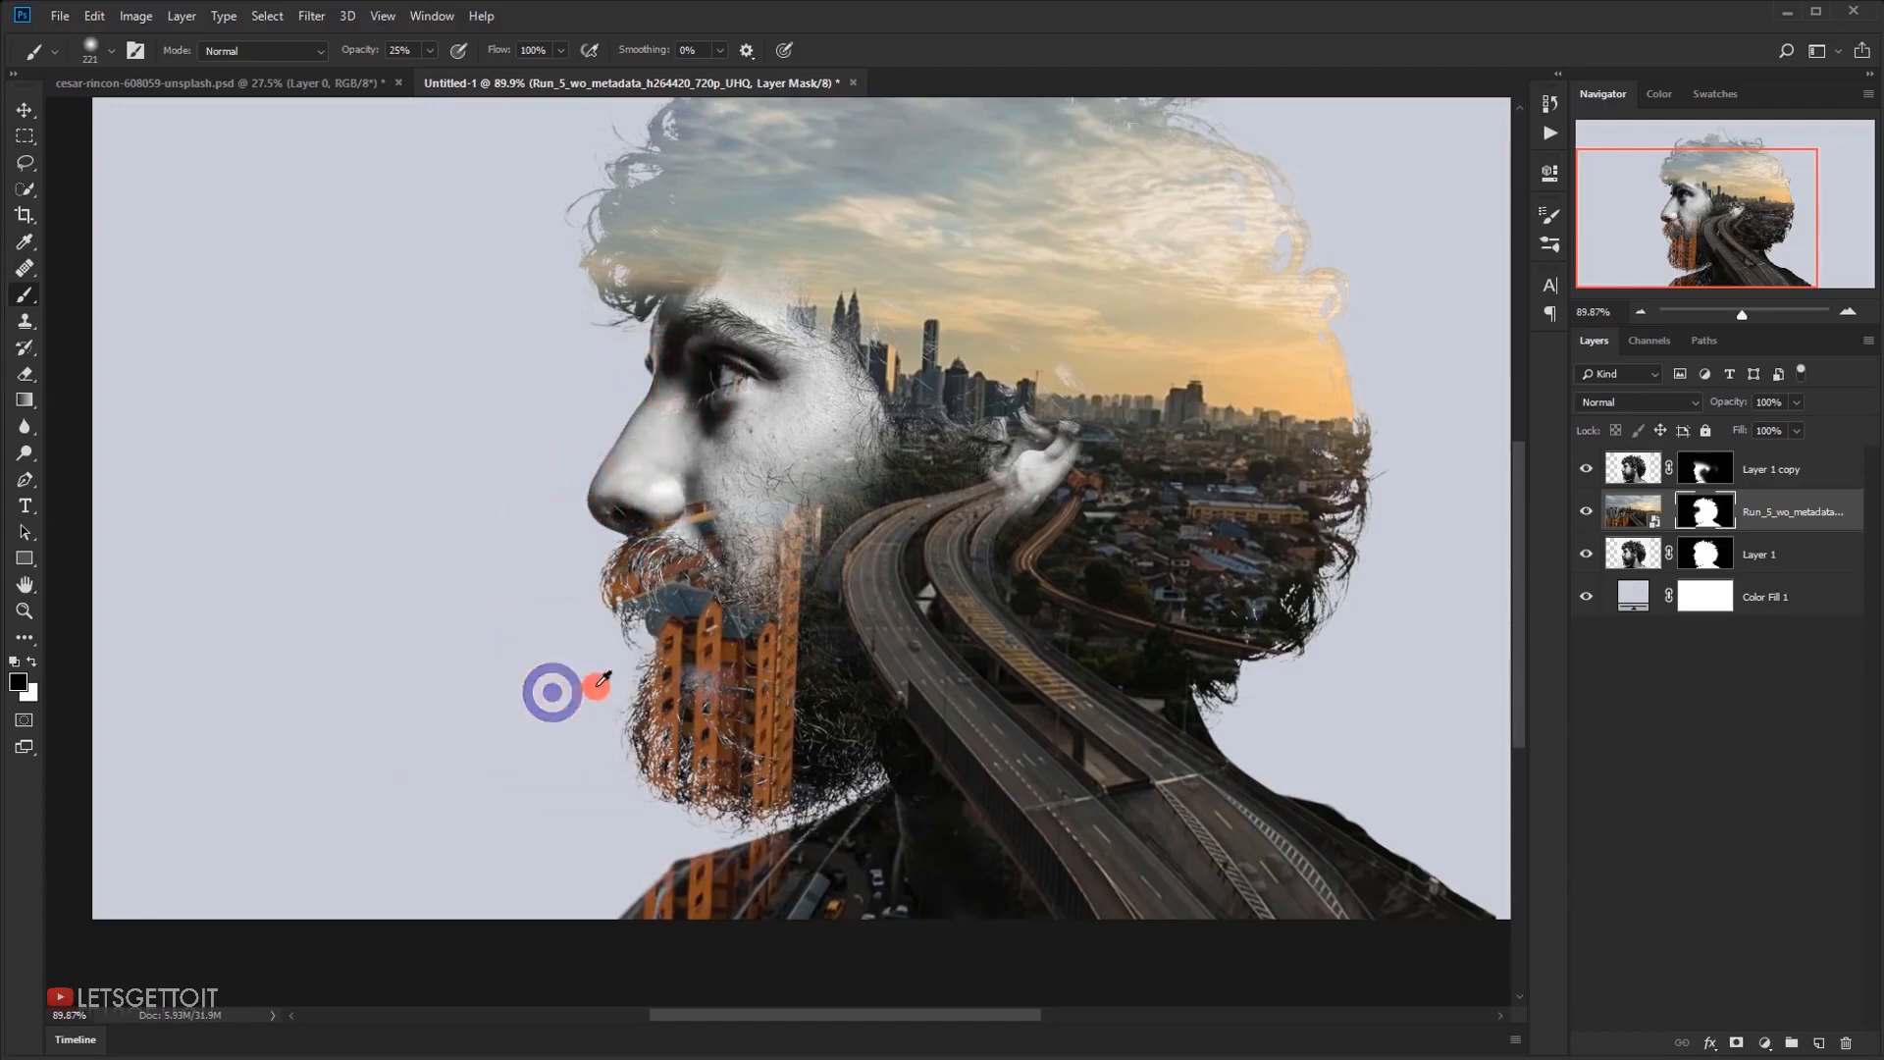
{"action": "scroll", "coordinate": [609, 660], "scroll_direction": "down", "scroll_amount": 4}
{"action": "scroll", "coordinate": [538, 660], "scroll_direction": "up", "scroll_amount": 6}
{"action": "left_click_drag", "start_coordinate": [514, 738], "coordinate": [471, 739]}
{"action": "left_click_drag", "start_coordinate": [583, 728], "coordinate": [600, 631]}
{"action": "left_click_drag", "start_coordinate": [547, 699], "coordinate": [527, 654]}
{"action": "left_click_drag", "start_coordinate": [594, 702], "coordinate": [565, 667]}
{"action": "left_click_drag", "start_coordinate": [553, 645], "coordinate": [550, 640]}
{"action": "left_click_drag", "start_coordinate": [598, 718], "coordinate": [644, 735]}
{"action": "mouse_move", "coordinate": [685, 724]}
{"action": "left_mouse_down"}
{"action": "mouse_move", "coordinate": [728, 732]}
{"action": "mouse_move", "coordinate": [709, 729]}
{"action": "left_mouse_up"}
{"action": "left_click", "coordinate": [708, 658]}
{"action": "mouse_move", "coordinate": [708, 659]}
{"action": "left_mouse_down"}
{"action": "mouse_move", "coordinate": [686, 630]}
{"action": "mouse_move", "coordinate": [692, 677]}
{"action": "mouse_move", "coordinate": [652, 748]}
{"action": "mouse_move", "coordinate": [601, 778]}
{"action": "mouse_move", "coordinate": [697, 756]}
{"action": "left_mouse_up"}
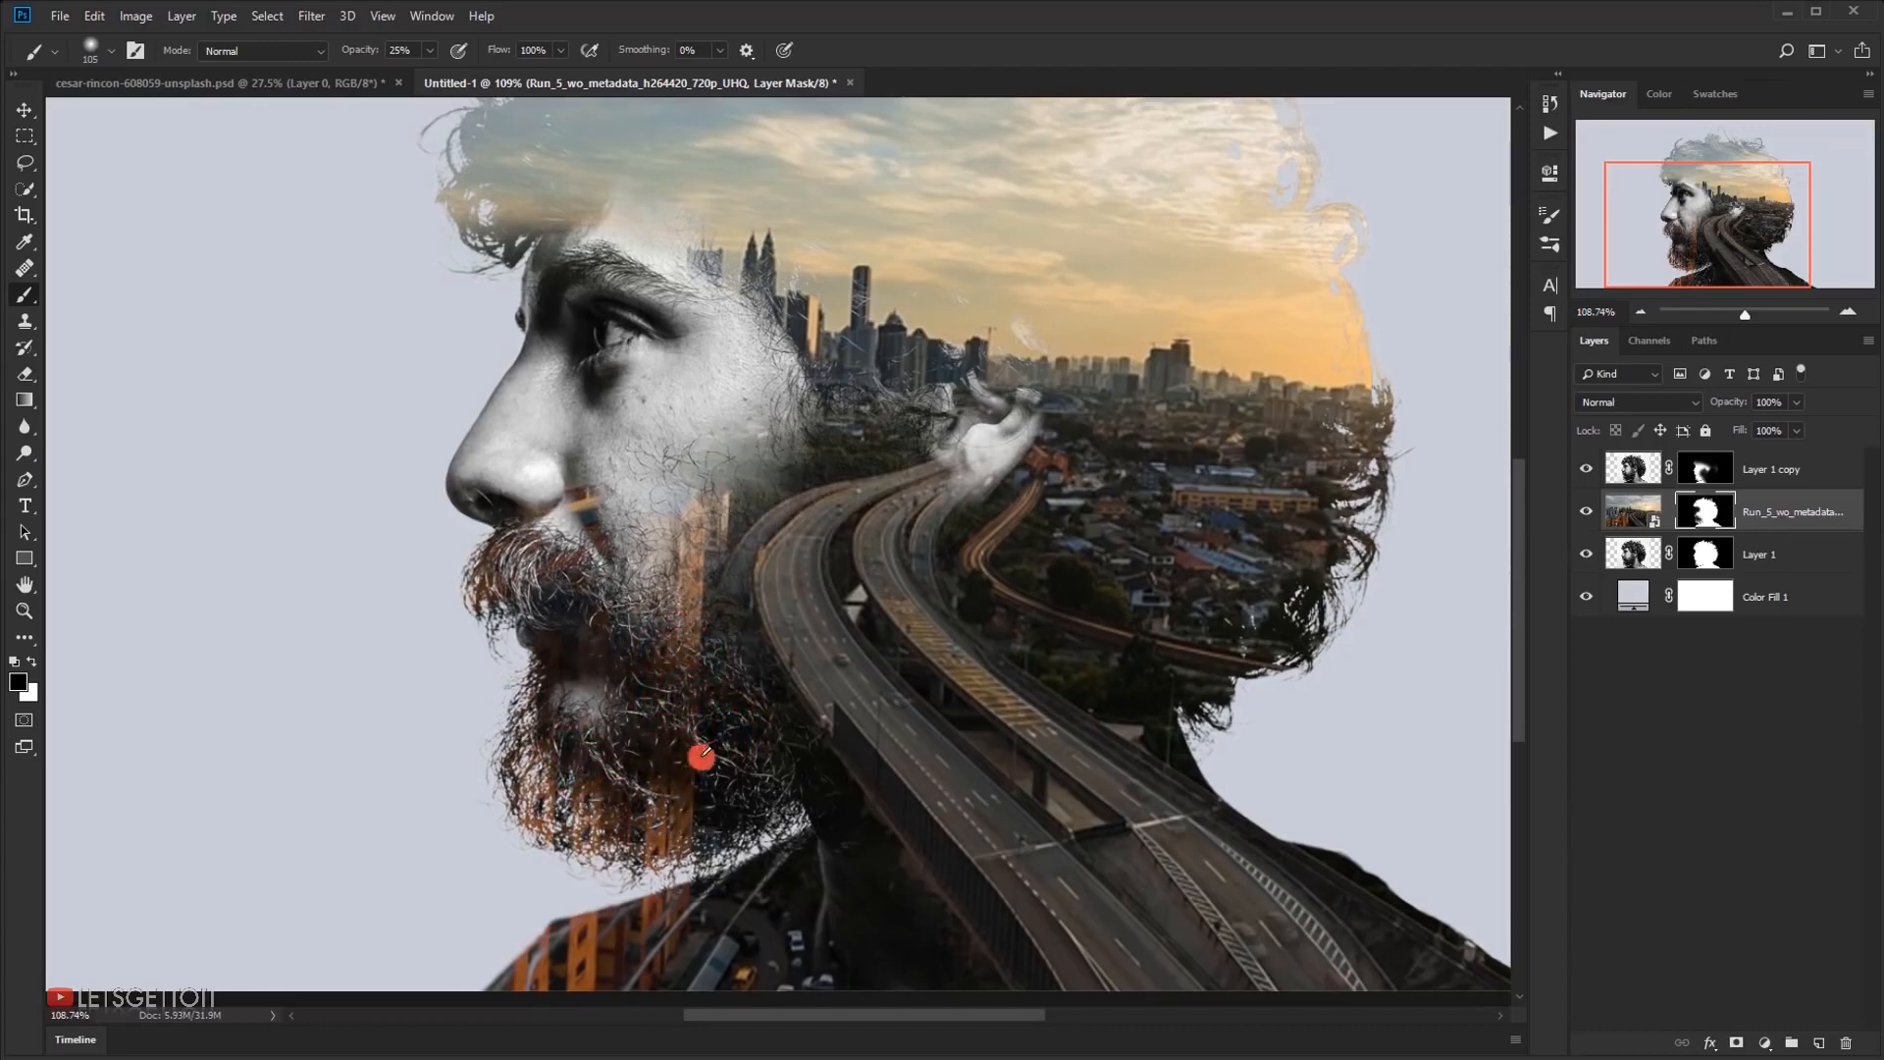
Examine how the portrait's face blends with the city and enlarge the soft brush to about 271 px
{"action": "scroll", "coordinate": [698, 760], "scroll_direction": "down", "scroll_amount": 2}
{"action": "scroll", "coordinate": [687, 771], "scroll_direction": "down", "scroll_amount": 3}
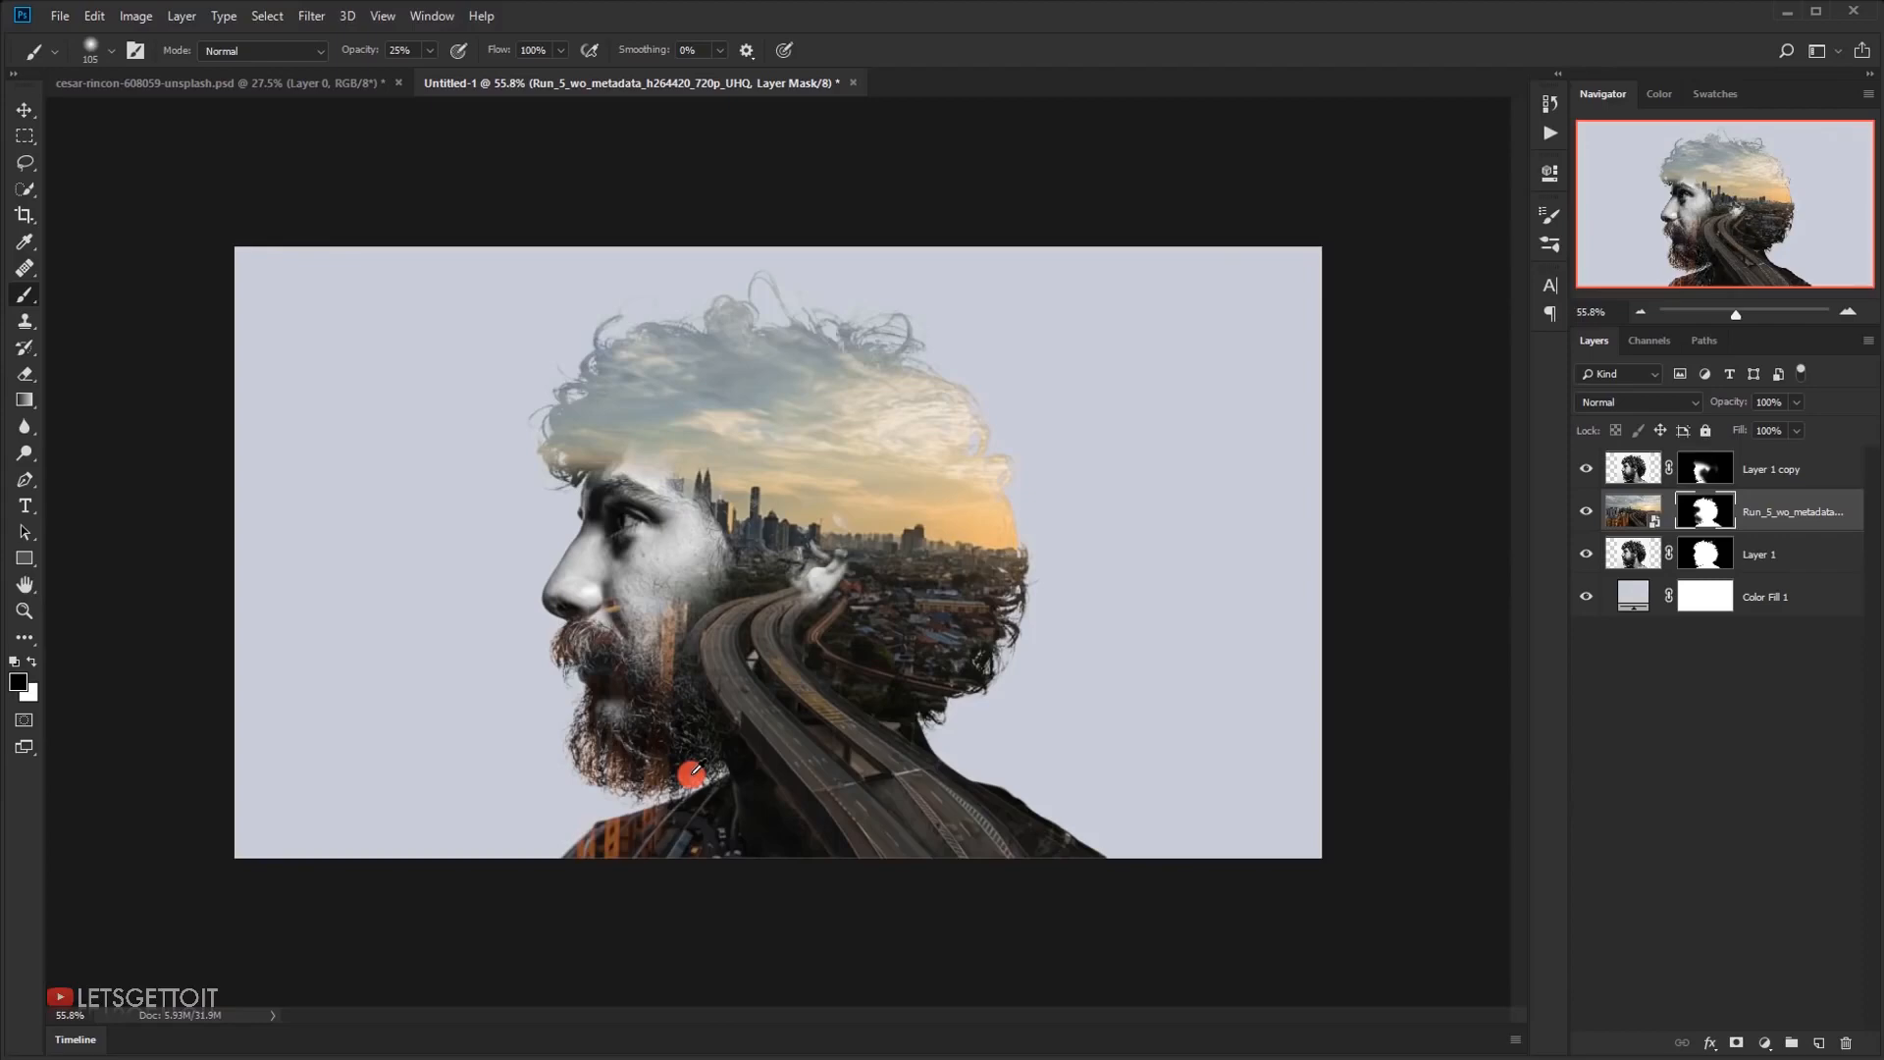
{"action": "scroll", "coordinate": [635, 665], "scroll_direction": "up", "scroll_amount": 4}
{"action": "scroll", "coordinate": [618, 656], "scroll_direction": "down", "scroll_amount": 3}
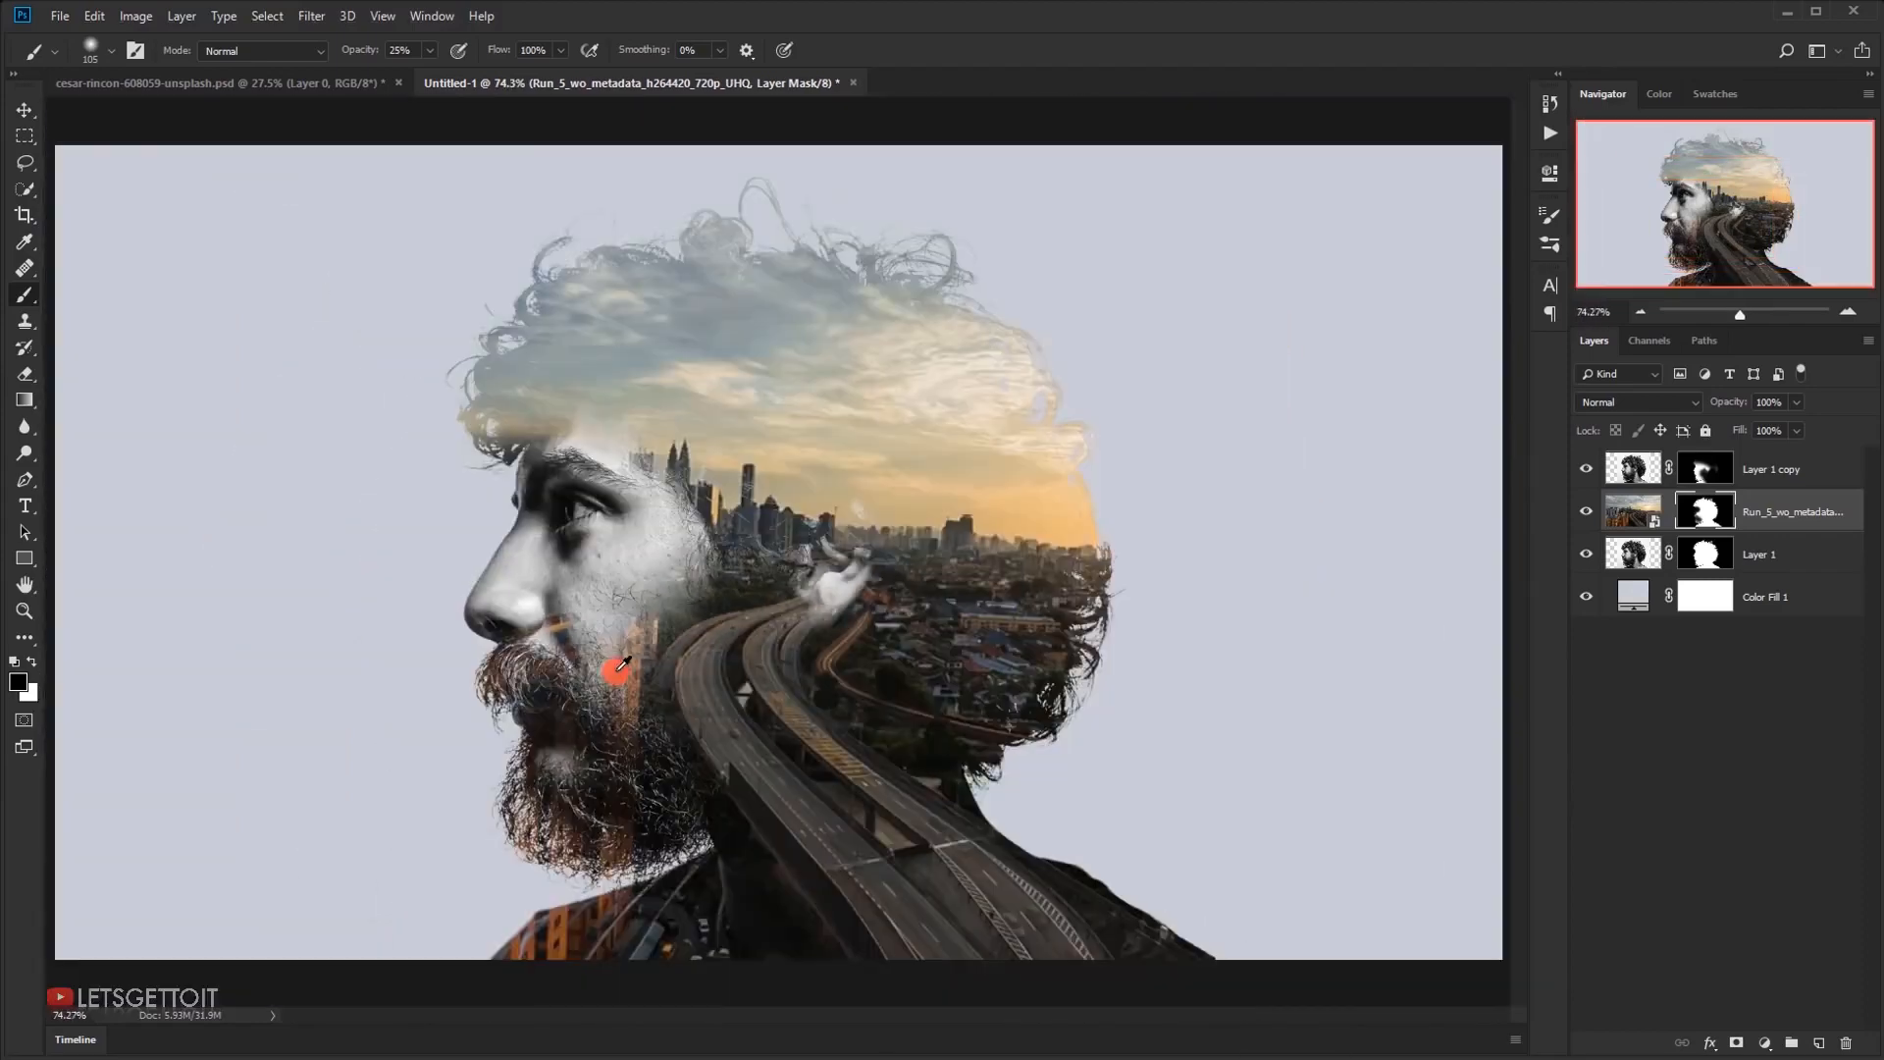
{"action": "scroll", "coordinate": [621, 663], "scroll_direction": "down", "scroll_amount": 1}
{"action": "scroll", "coordinate": [686, 534], "scroll_direction": "up", "scroll_amount": 4}
{"action": "left_click_drag", "start_coordinate": [615, 544], "coordinate": [743, 579]}
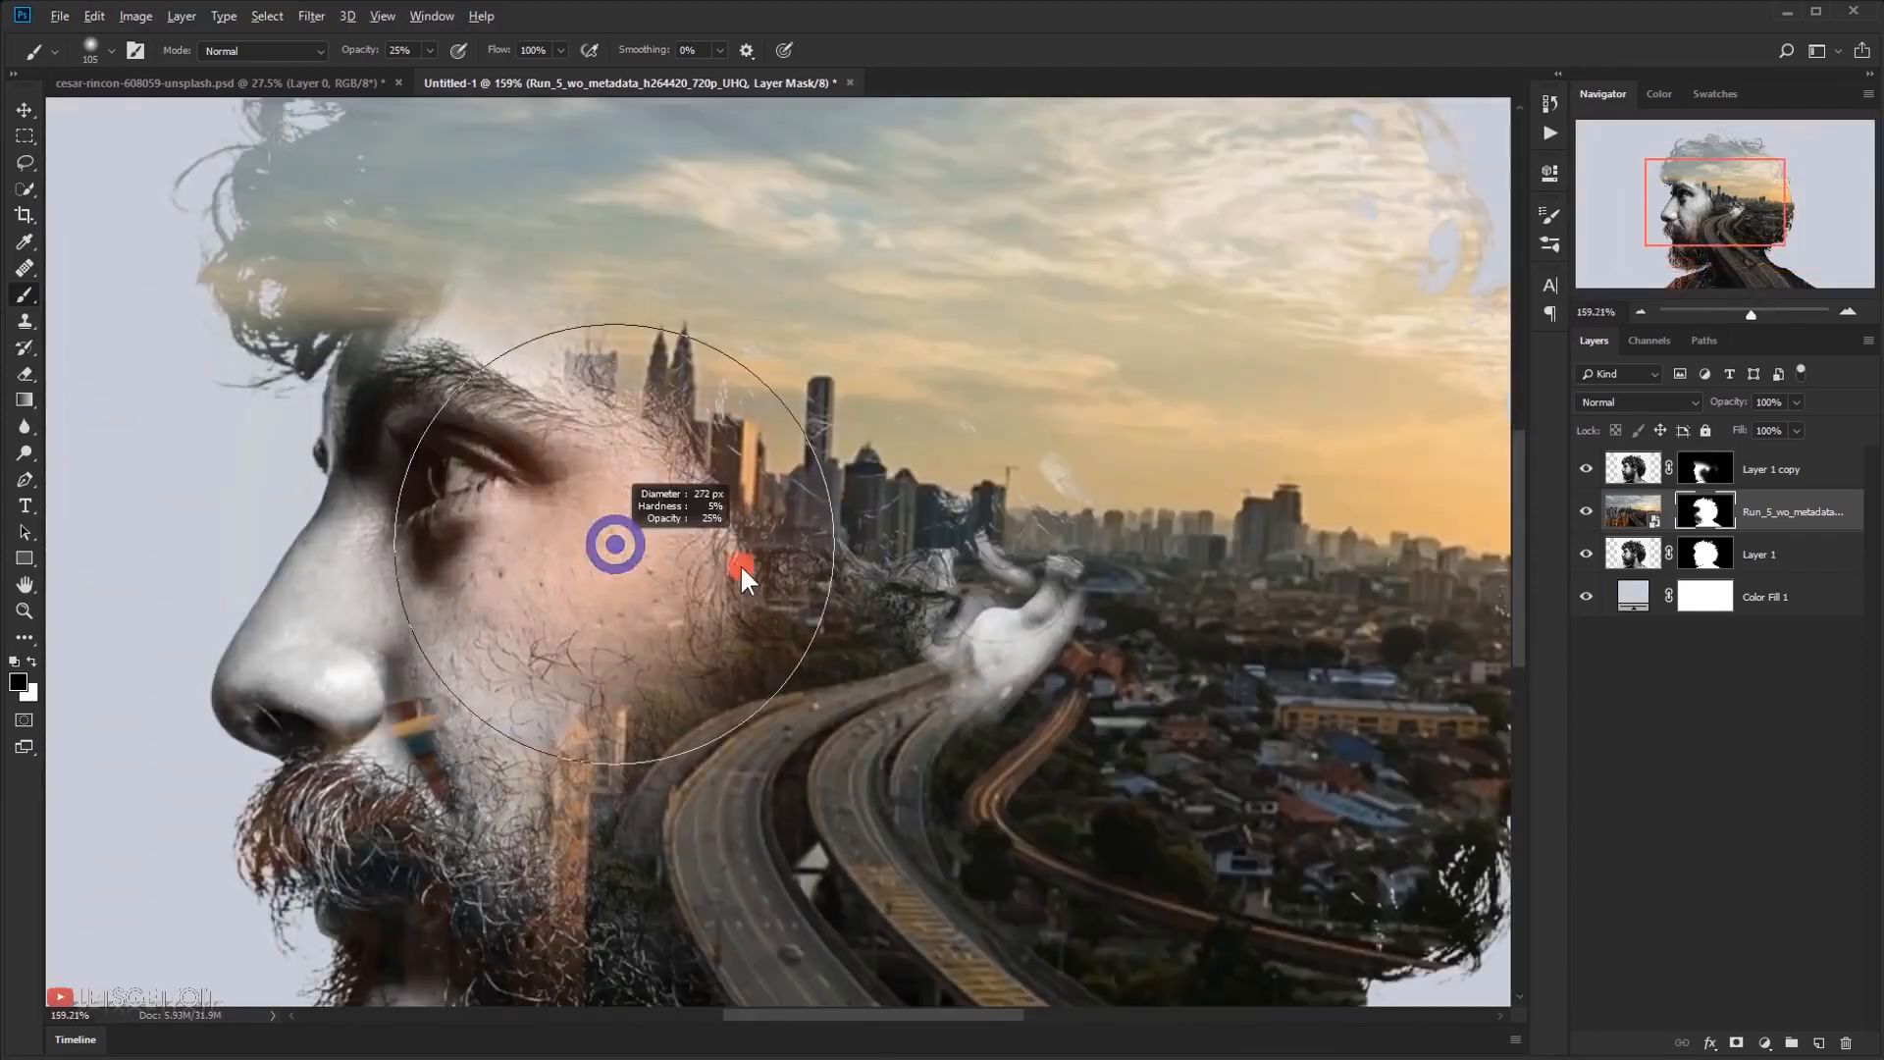
{"action": "scroll", "coordinate": [576, 513], "scroll_direction": "down", "scroll_amount": 4}
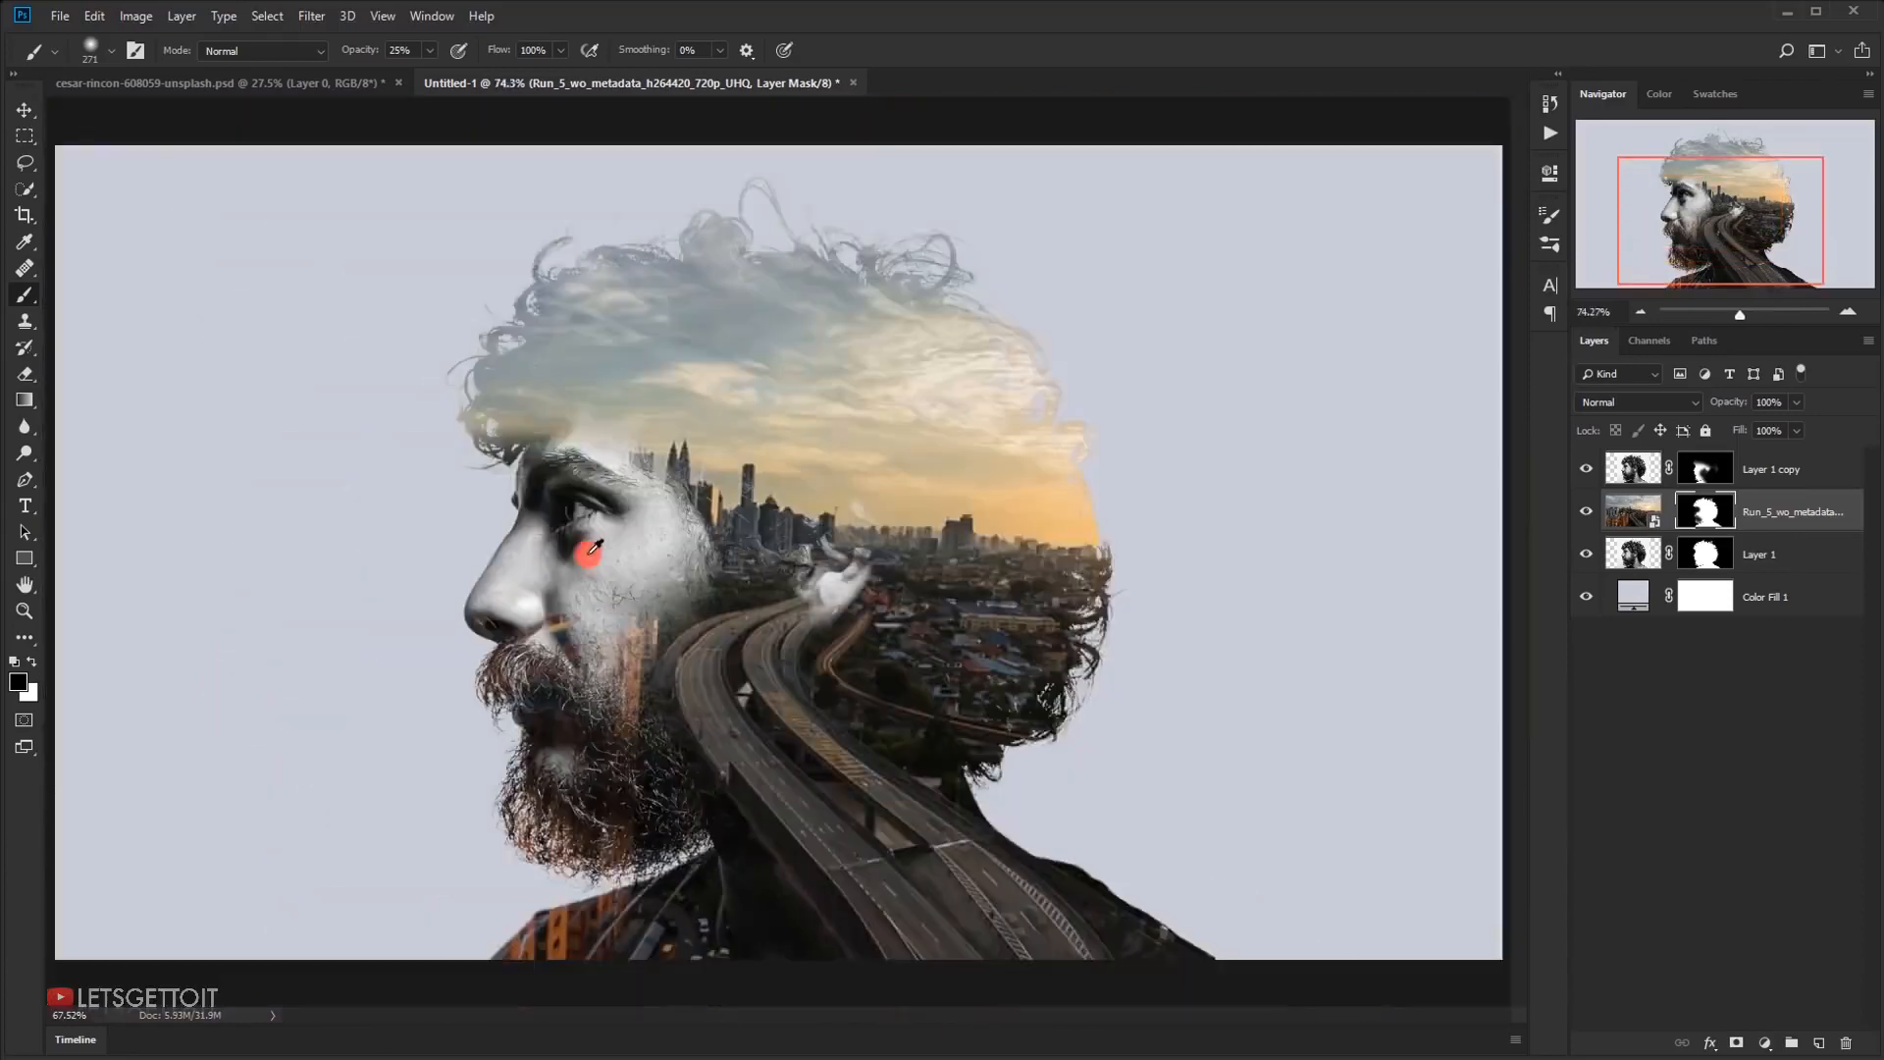
{"action": "scroll", "coordinate": [595, 547], "scroll_direction": "down", "scroll_amount": 2}
{"action": "scroll", "coordinate": [777, 553], "scroll_direction": "up", "scroll_amount": 2}
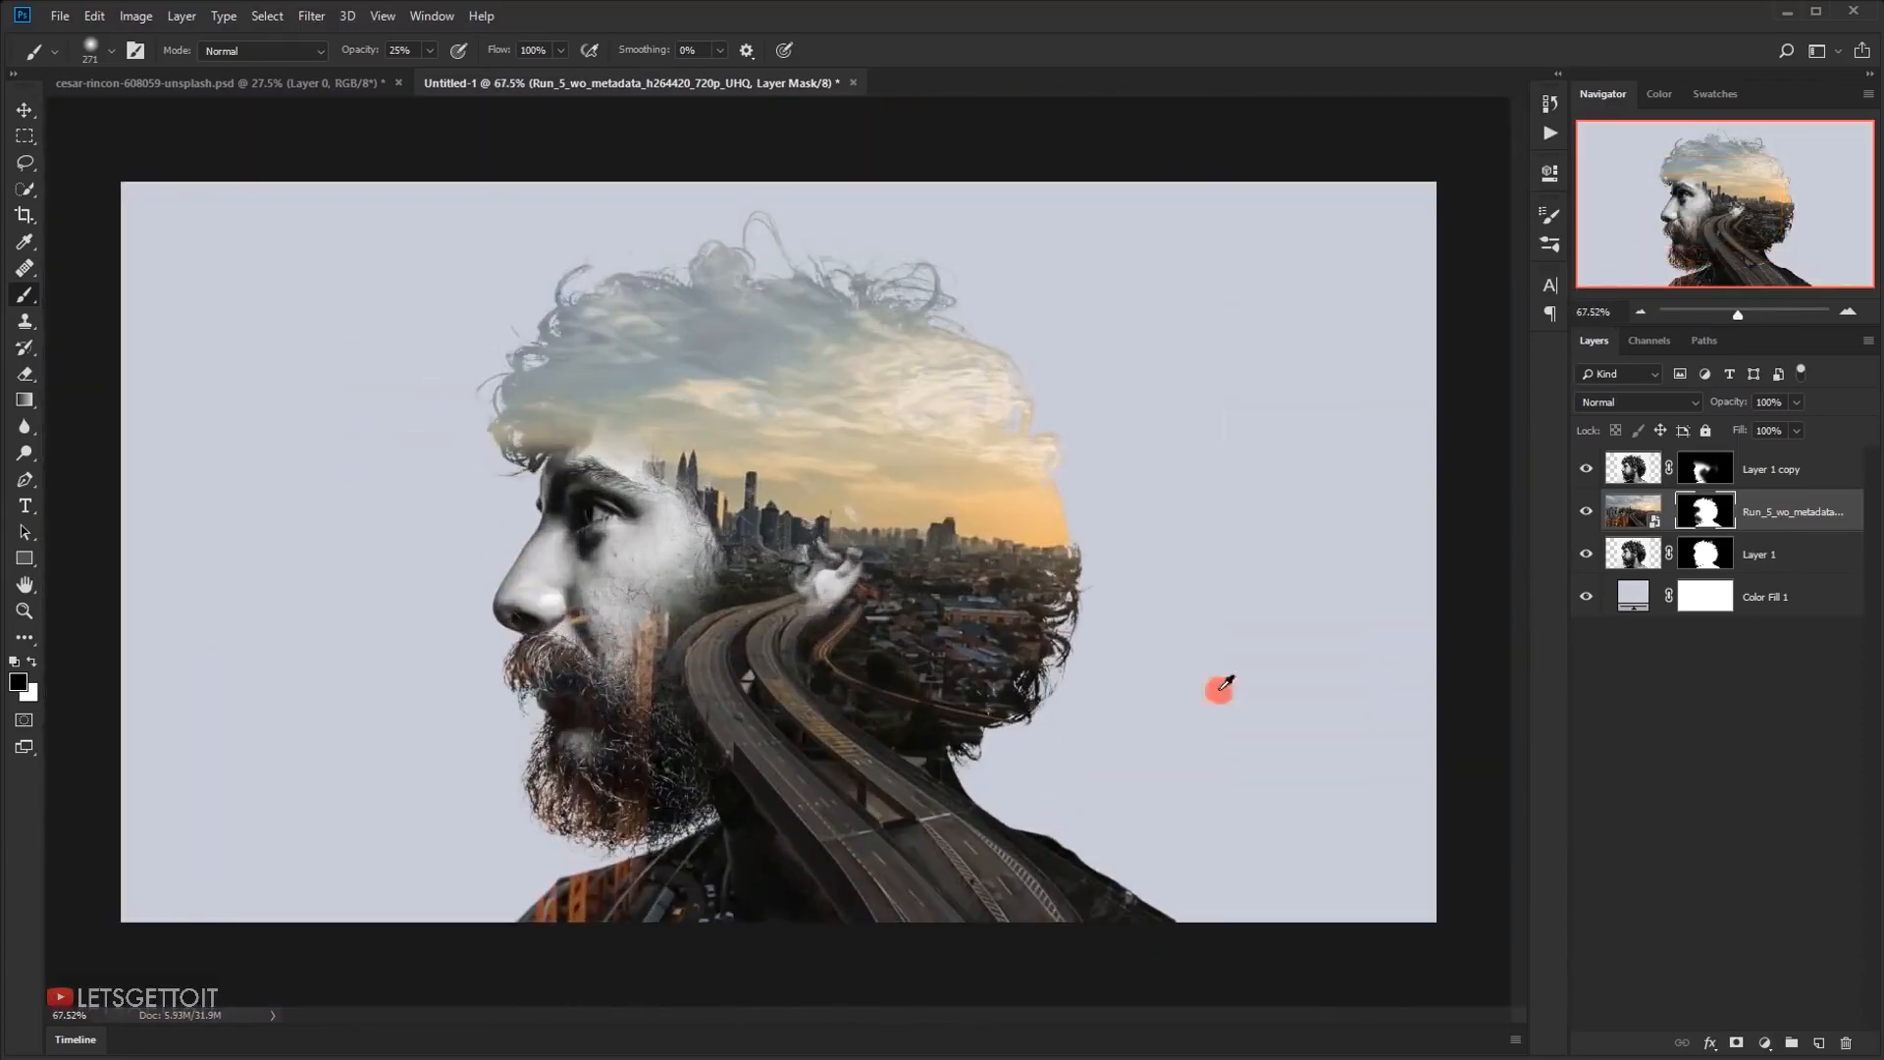
Fade the portrait's jaw and cheek edge into the highway with soft black strokes on the portrait copy's mask
{"action": "left_click", "coordinate": [1775, 470]}
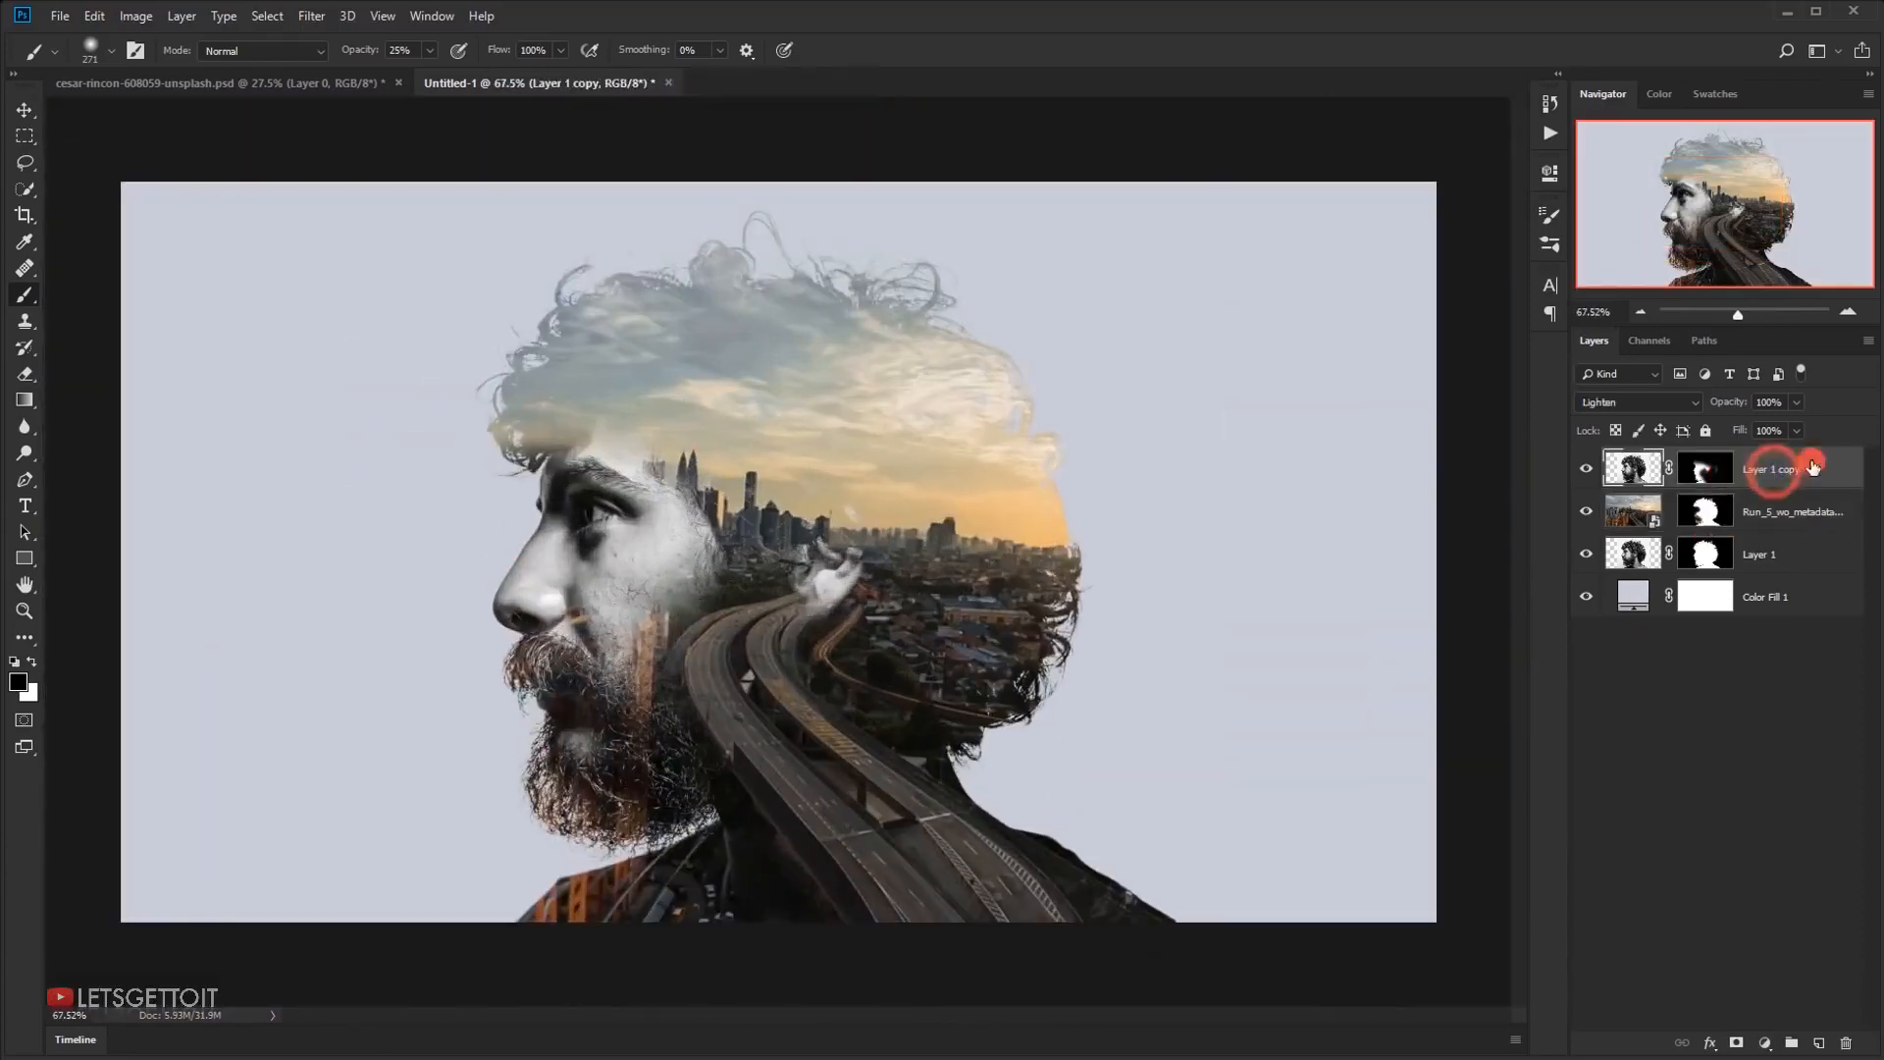
{"action": "left_click", "coordinate": [1718, 479]}
{"action": "scroll", "coordinate": [736, 628], "scroll_direction": "up", "scroll_amount": 3}
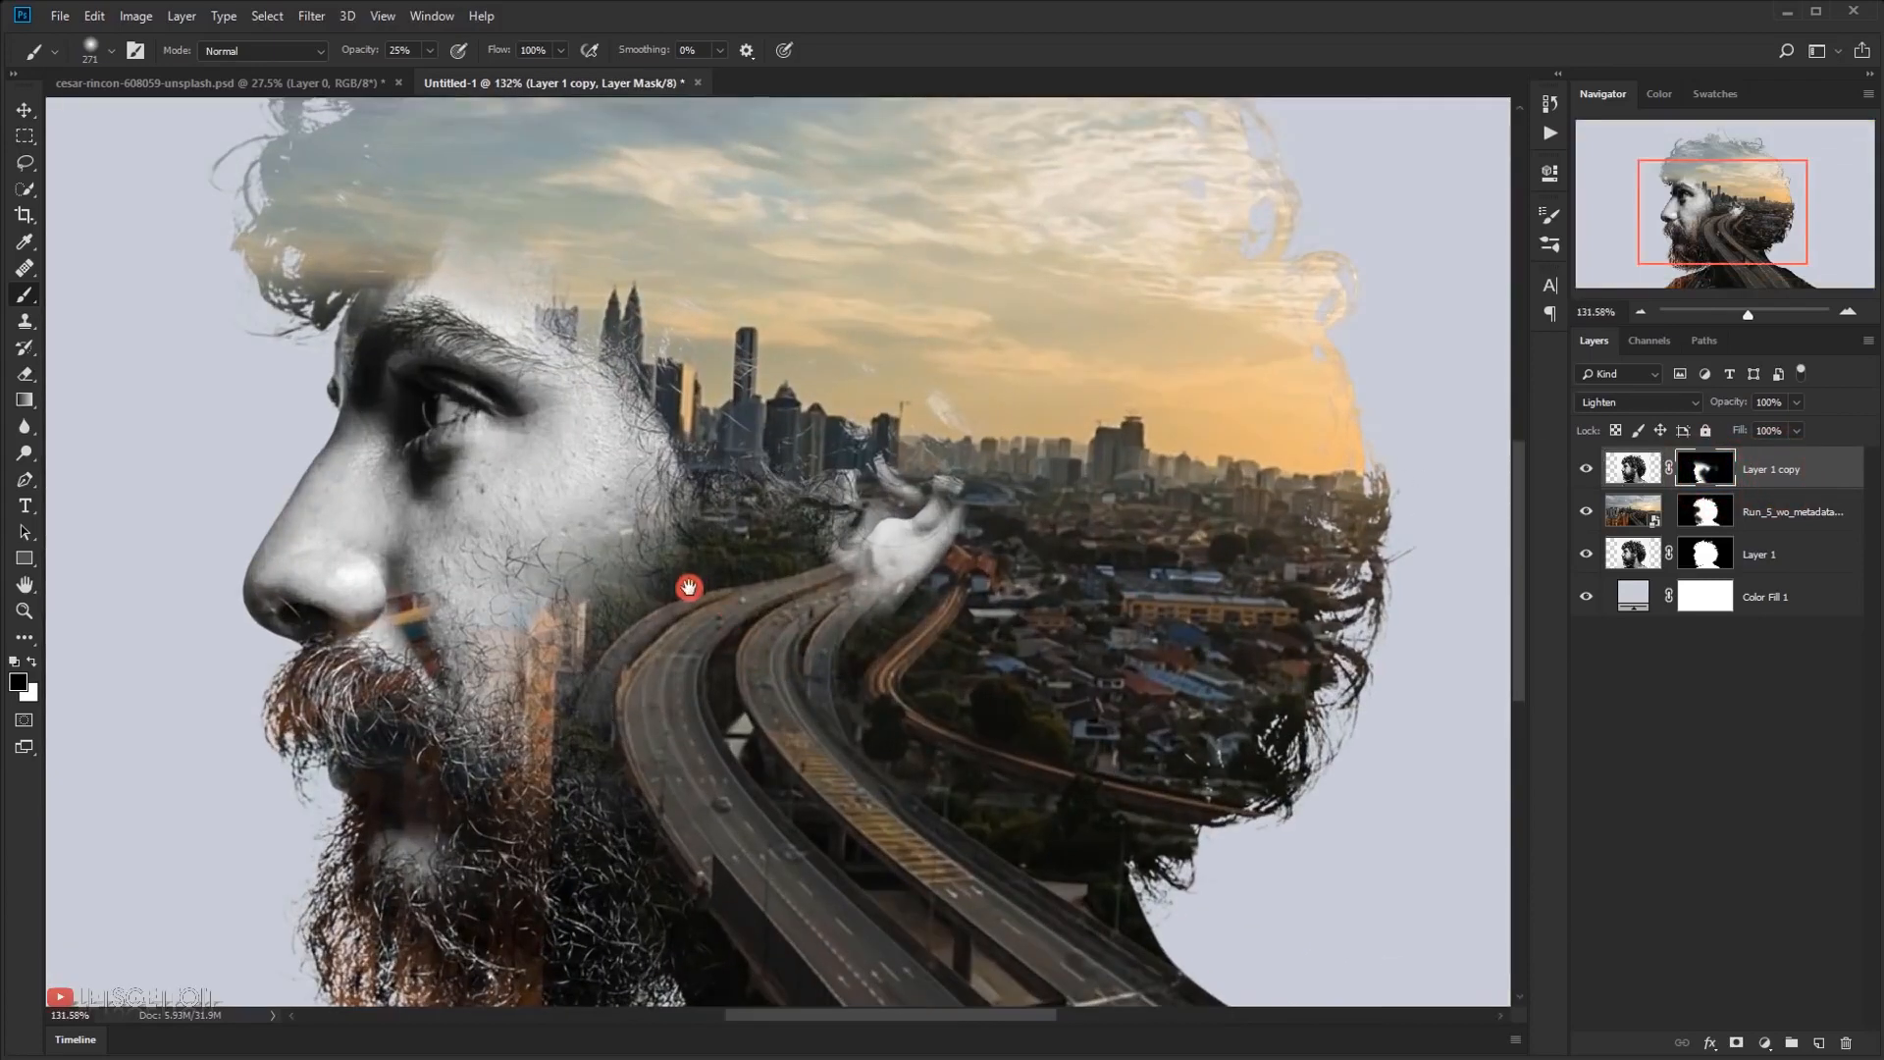
{"action": "left_click_drag", "start_coordinate": [756, 681], "coordinate": [773, 492]}
{"action": "right_click", "coordinate": [645, 594], "text": "alt"}
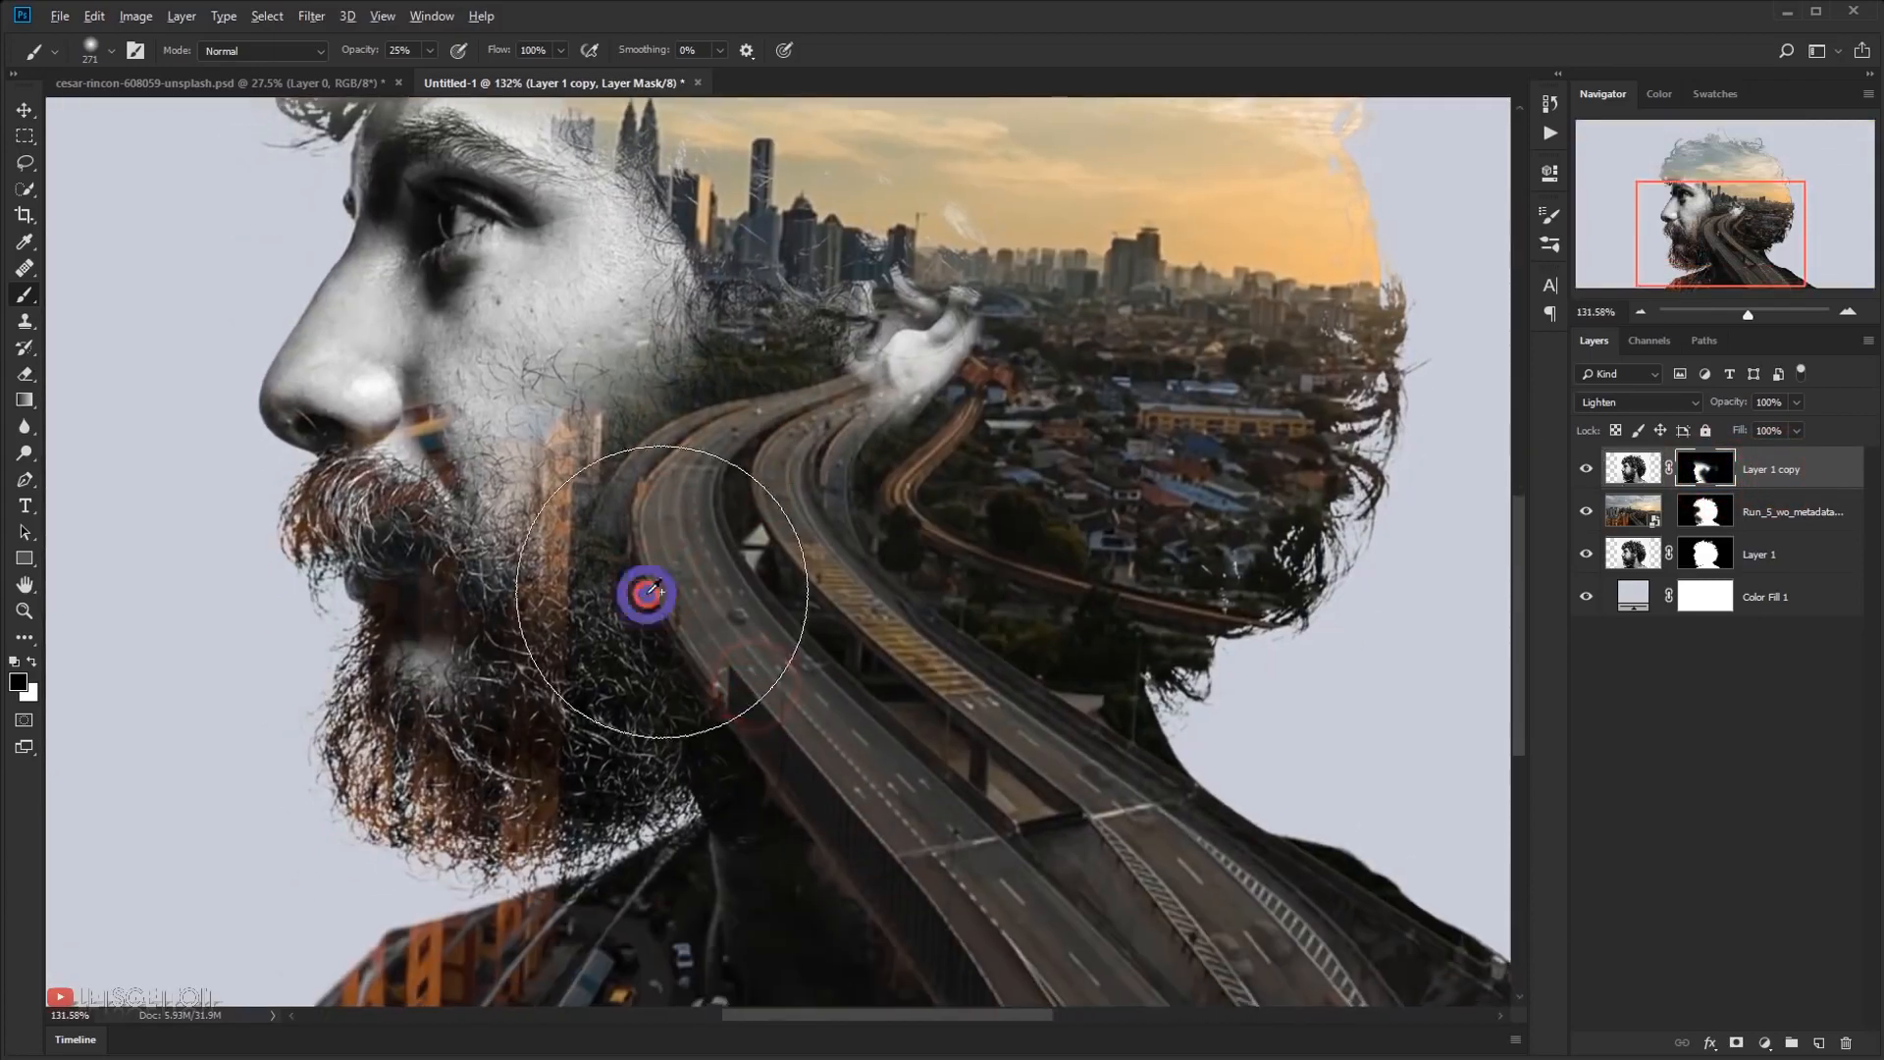
{"action": "mouse_move", "coordinate": [684, 591]}
{"action": "left_mouse_down"}
{"action": "mouse_move", "coordinate": [646, 580]}
{"action": "mouse_move", "coordinate": [670, 592]}
{"action": "mouse_move", "coordinate": [655, 577]}
{"action": "mouse_move", "coordinate": [604, 606]}
{"action": "left_mouse_up"}
{"action": "left_click_drag", "start_coordinate": [670, 534], "coordinate": [728, 418]}
{"action": "mouse_move", "coordinate": [704, 430]}
{"action": "left_mouse_down"}
{"action": "mouse_move", "coordinate": [625, 405]}
{"action": "mouse_move", "coordinate": [607, 322]}
{"action": "mouse_move", "coordinate": [737, 318]}
{"action": "mouse_move", "coordinate": [770, 257]}
{"action": "mouse_move", "coordinate": [771, 274]}
{"action": "mouse_move", "coordinate": [745, 157]}
{"action": "mouse_move", "coordinate": [788, 357]}
{"action": "left_mouse_up"}
Fade the temple beside the skyline and the area towards the ear on the portrait copy's mask, using 136 and 200 px brushes
{"action": "right_click", "coordinate": [717, 420], "text": "alt"}
{"action": "left_click_drag", "start_coordinate": [676, 216], "coordinate": [726, 260]}
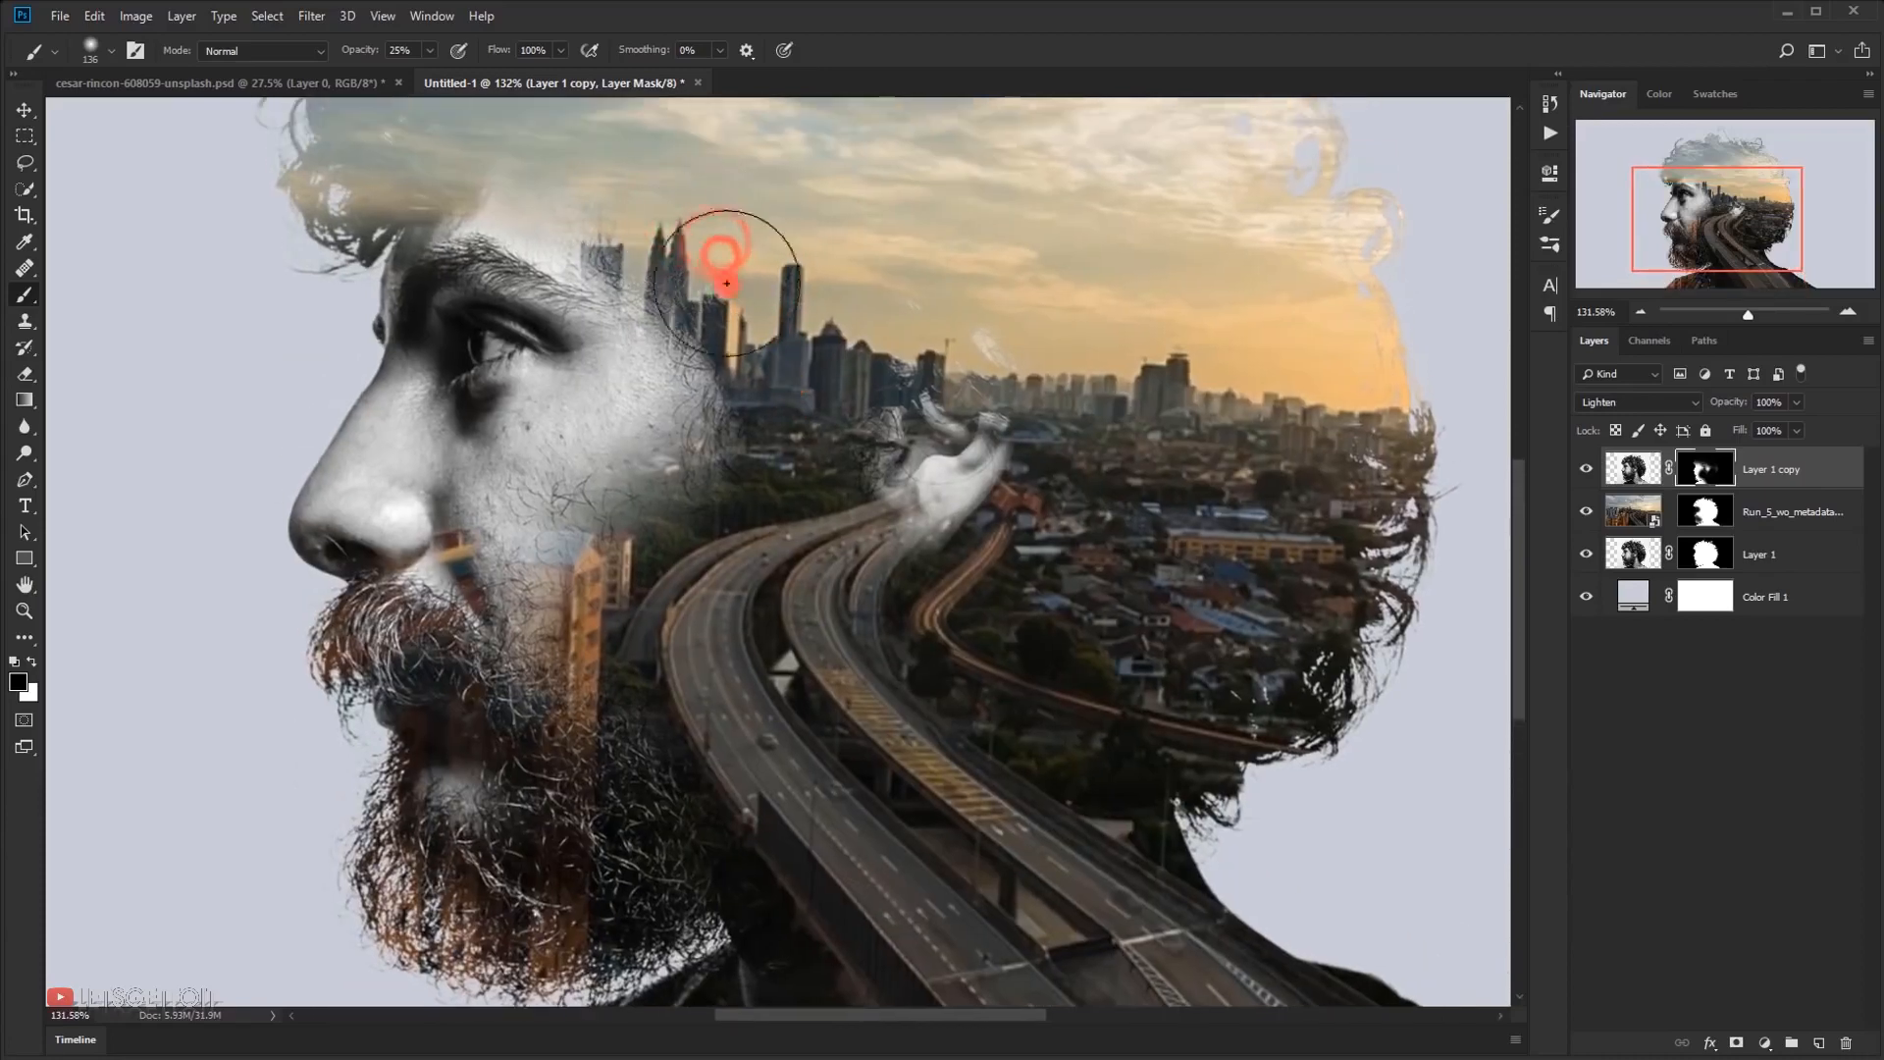
{"action": "right_click", "coordinate": [732, 291], "text": "alt"}
{"action": "left_click_drag", "start_coordinate": [798, 328], "coordinate": [886, 425]}
{"action": "scroll", "coordinate": [886, 432], "scroll_direction": "down", "scroll_amount": 3}
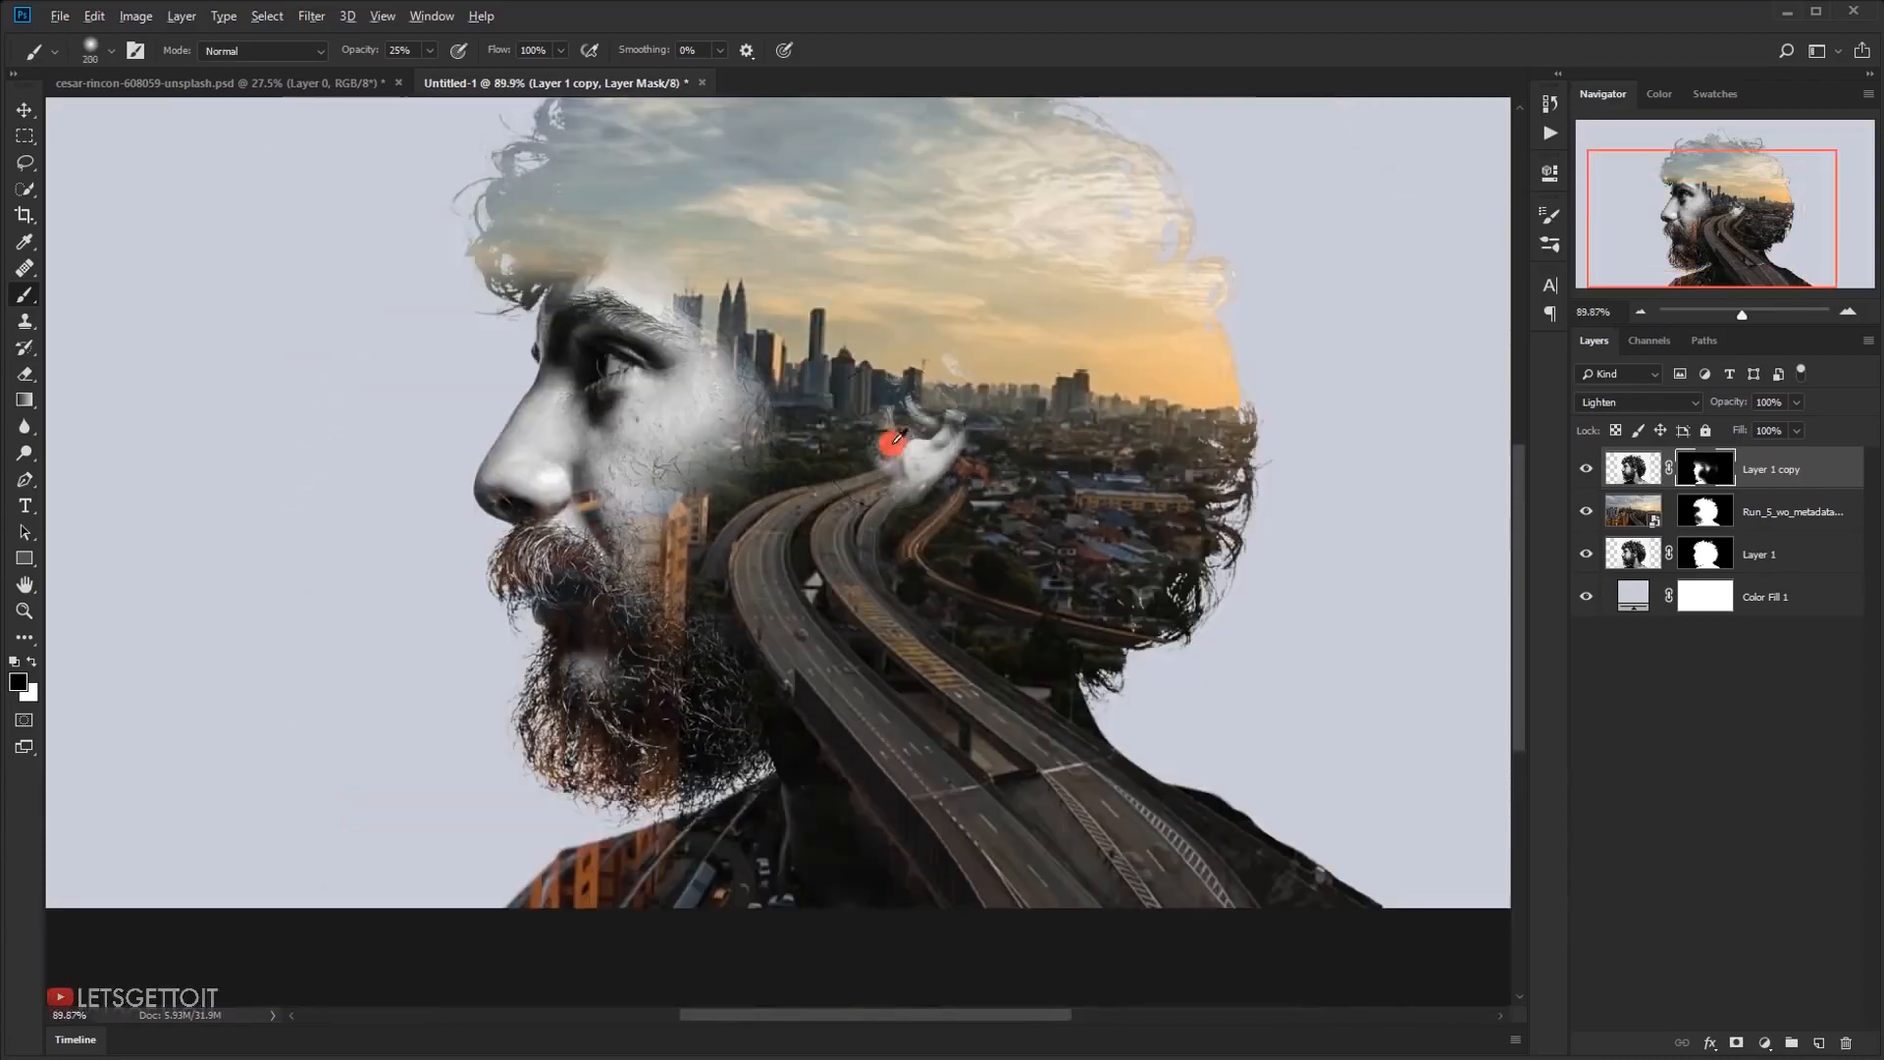
Paint black over the cheek on the portrait copy's mask with a 262 px soft brush so the city shows through
{"action": "right_click", "coordinate": [741, 535], "text": "alt"}
{"action": "mouse_move", "coordinate": [727, 535]}
{"action": "left_mouse_down"}
{"action": "mouse_move", "coordinate": [723, 508]}
{"action": "mouse_move", "coordinate": [687, 521]}
{"action": "mouse_move", "coordinate": [728, 483]}
{"action": "mouse_move", "coordinate": [731, 564]}
{"action": "mouse_move", "coordinate": [700, 581]}
{"action": "left_mouse_up"}
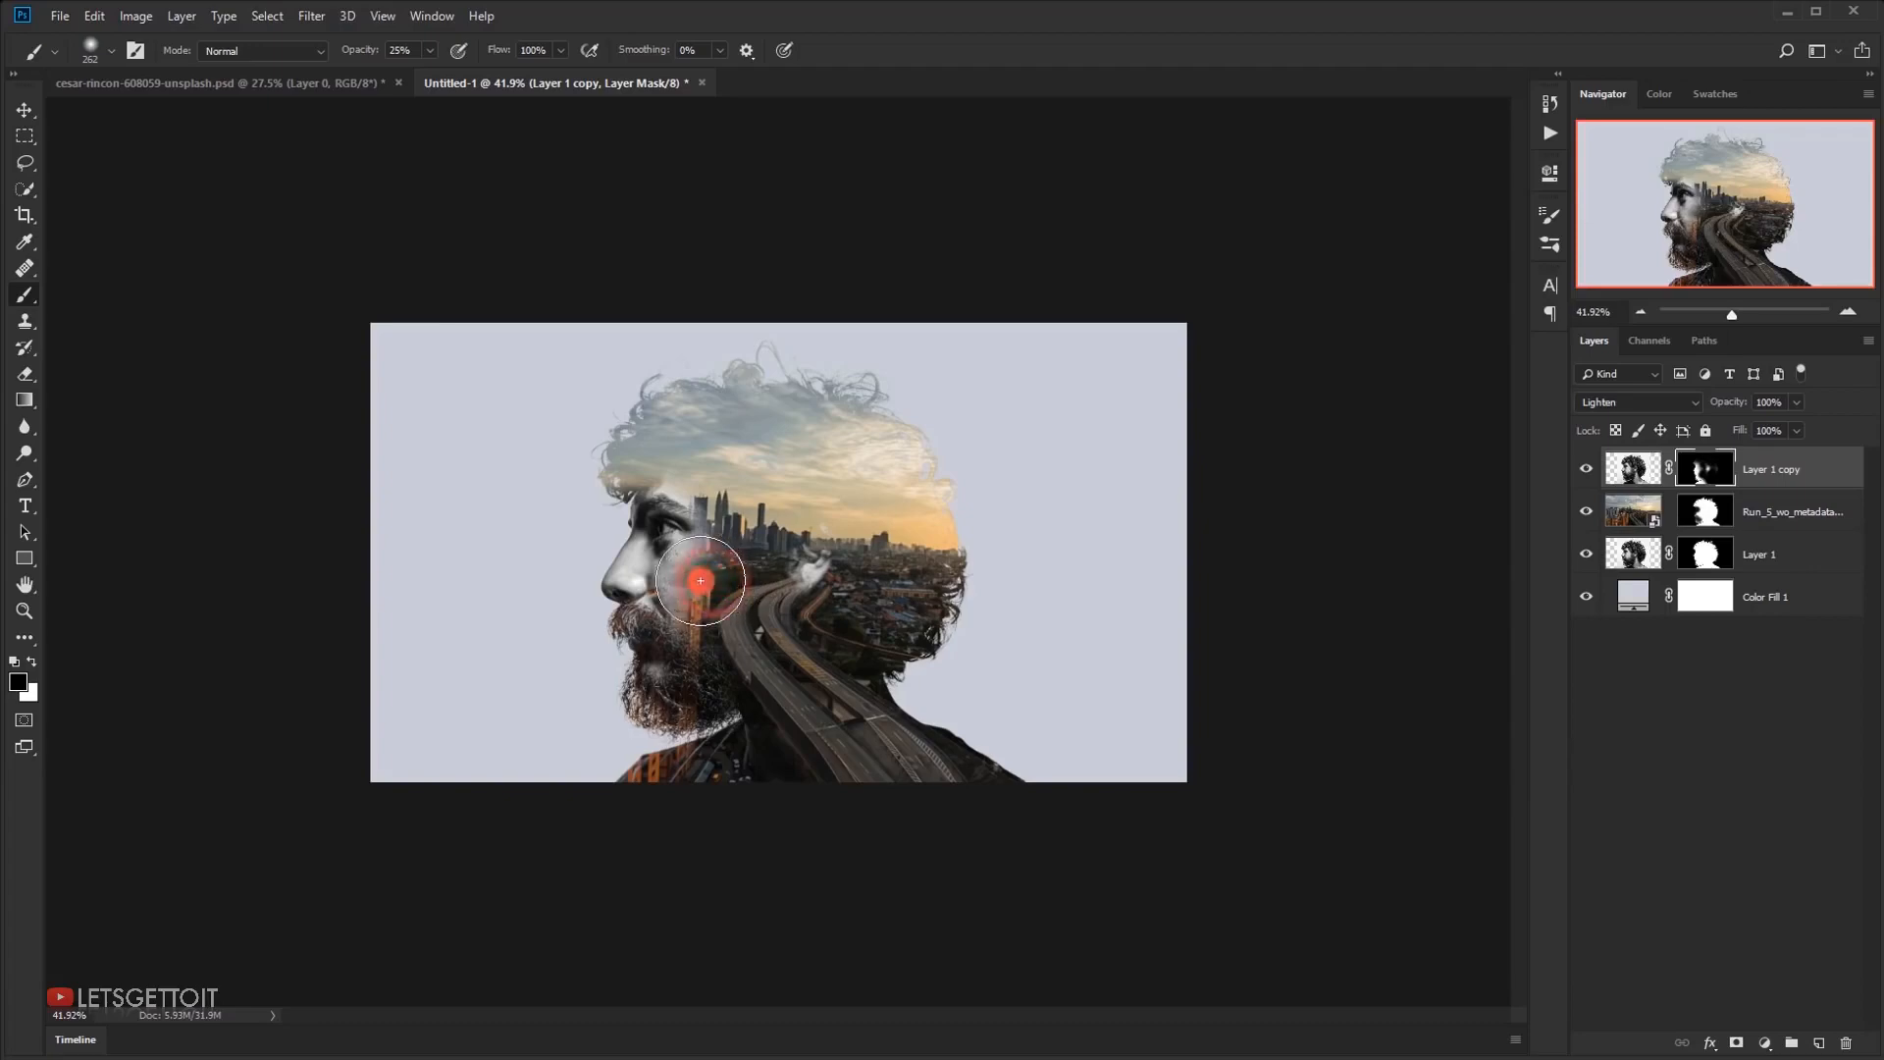
{"action": "scroll", "coordinate": [746, 587], "scroll_direction": "down", "scroll_amount": 4}
{"action": "scroll", "coordinate": [719, 607], "scroll_direction": "up", "scroll_amount": 9}
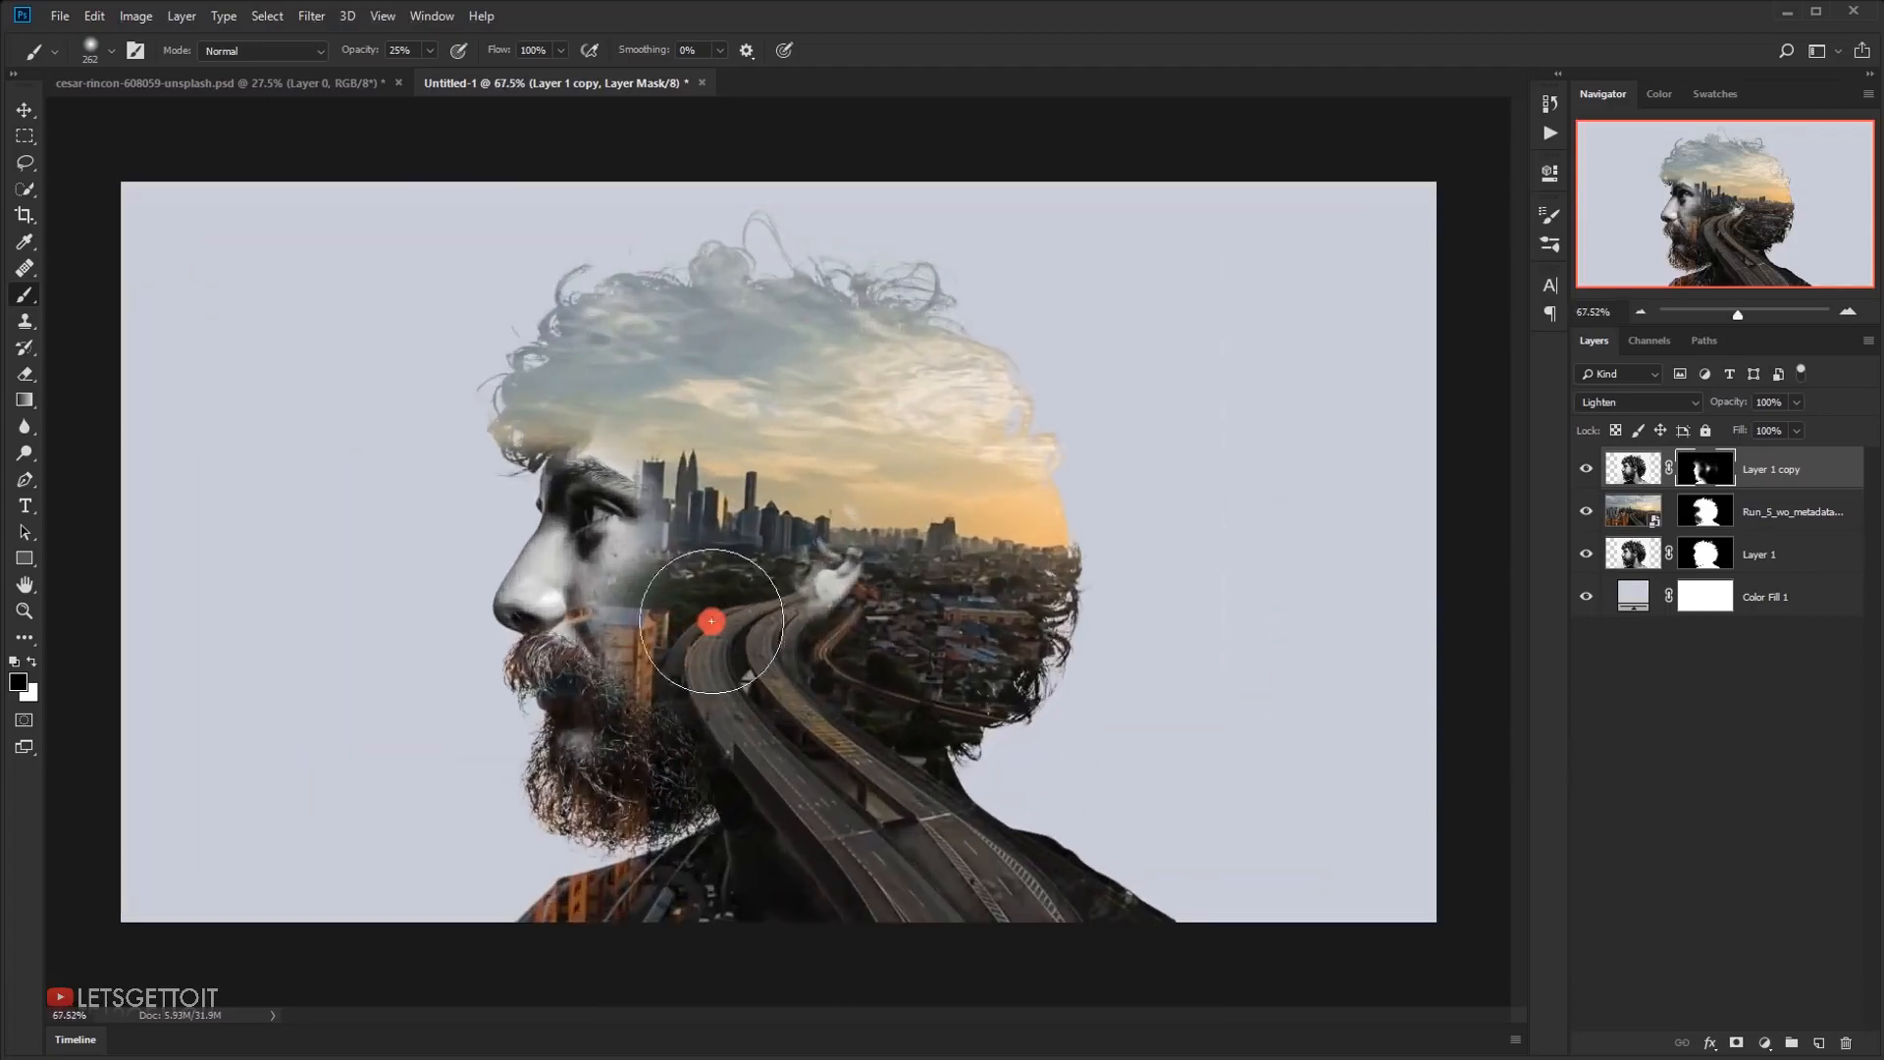
{"action": "scroll", "coordinate": [677, 628], "scroll_direction": "down", "scroll_amount": 4}
{"action": "scroll", "coordinate": [667, 663], "scroll_direction": "up", "scroll_amount": 4}
{"action": "scroll", "coordinate": [660, 679], "scroll_direction": "up", "scroll_amount": 2}
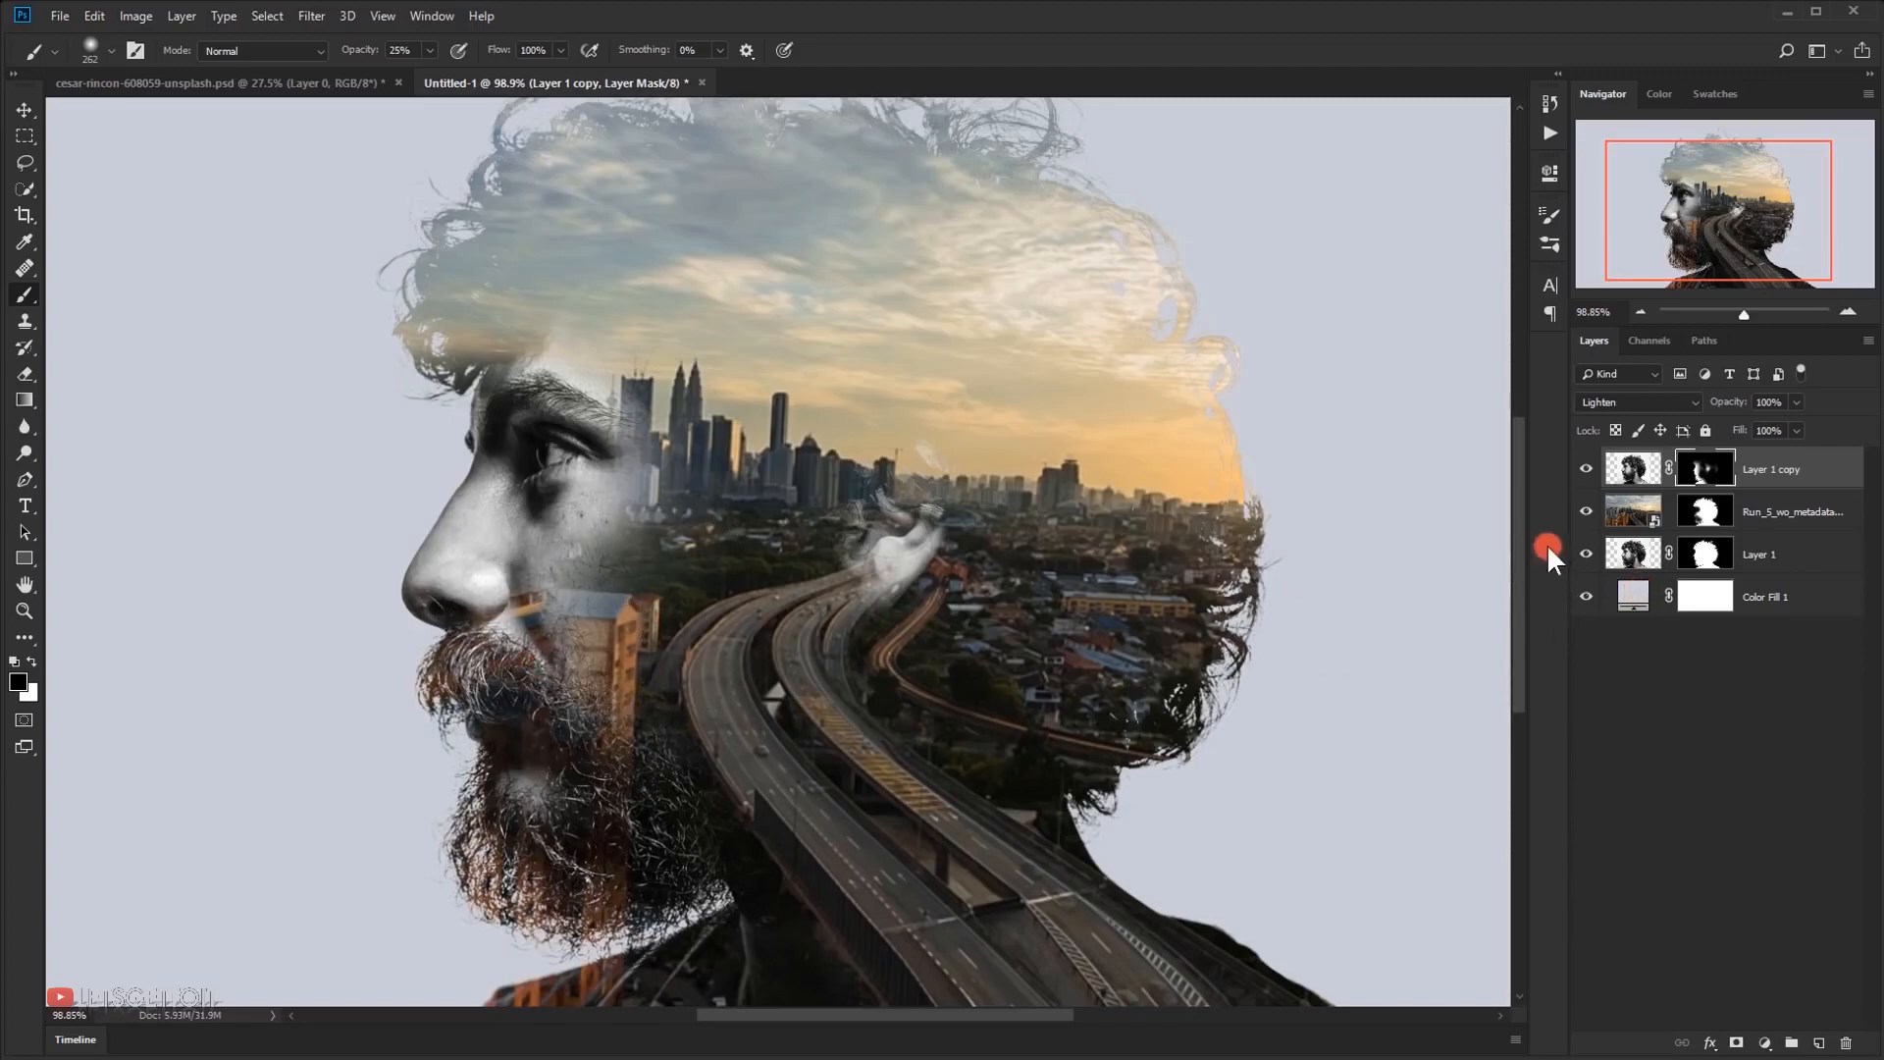
Refine the cheek and beard on the city video's mask with soft black and white strokes, reducing the brush to 168 px
{"action": "scroll", "coordinate": [606, 593], "scroll_direction": "up", "scroll_amount": 2}
{"action": "left_click", "coordinate": [1781, 512]}
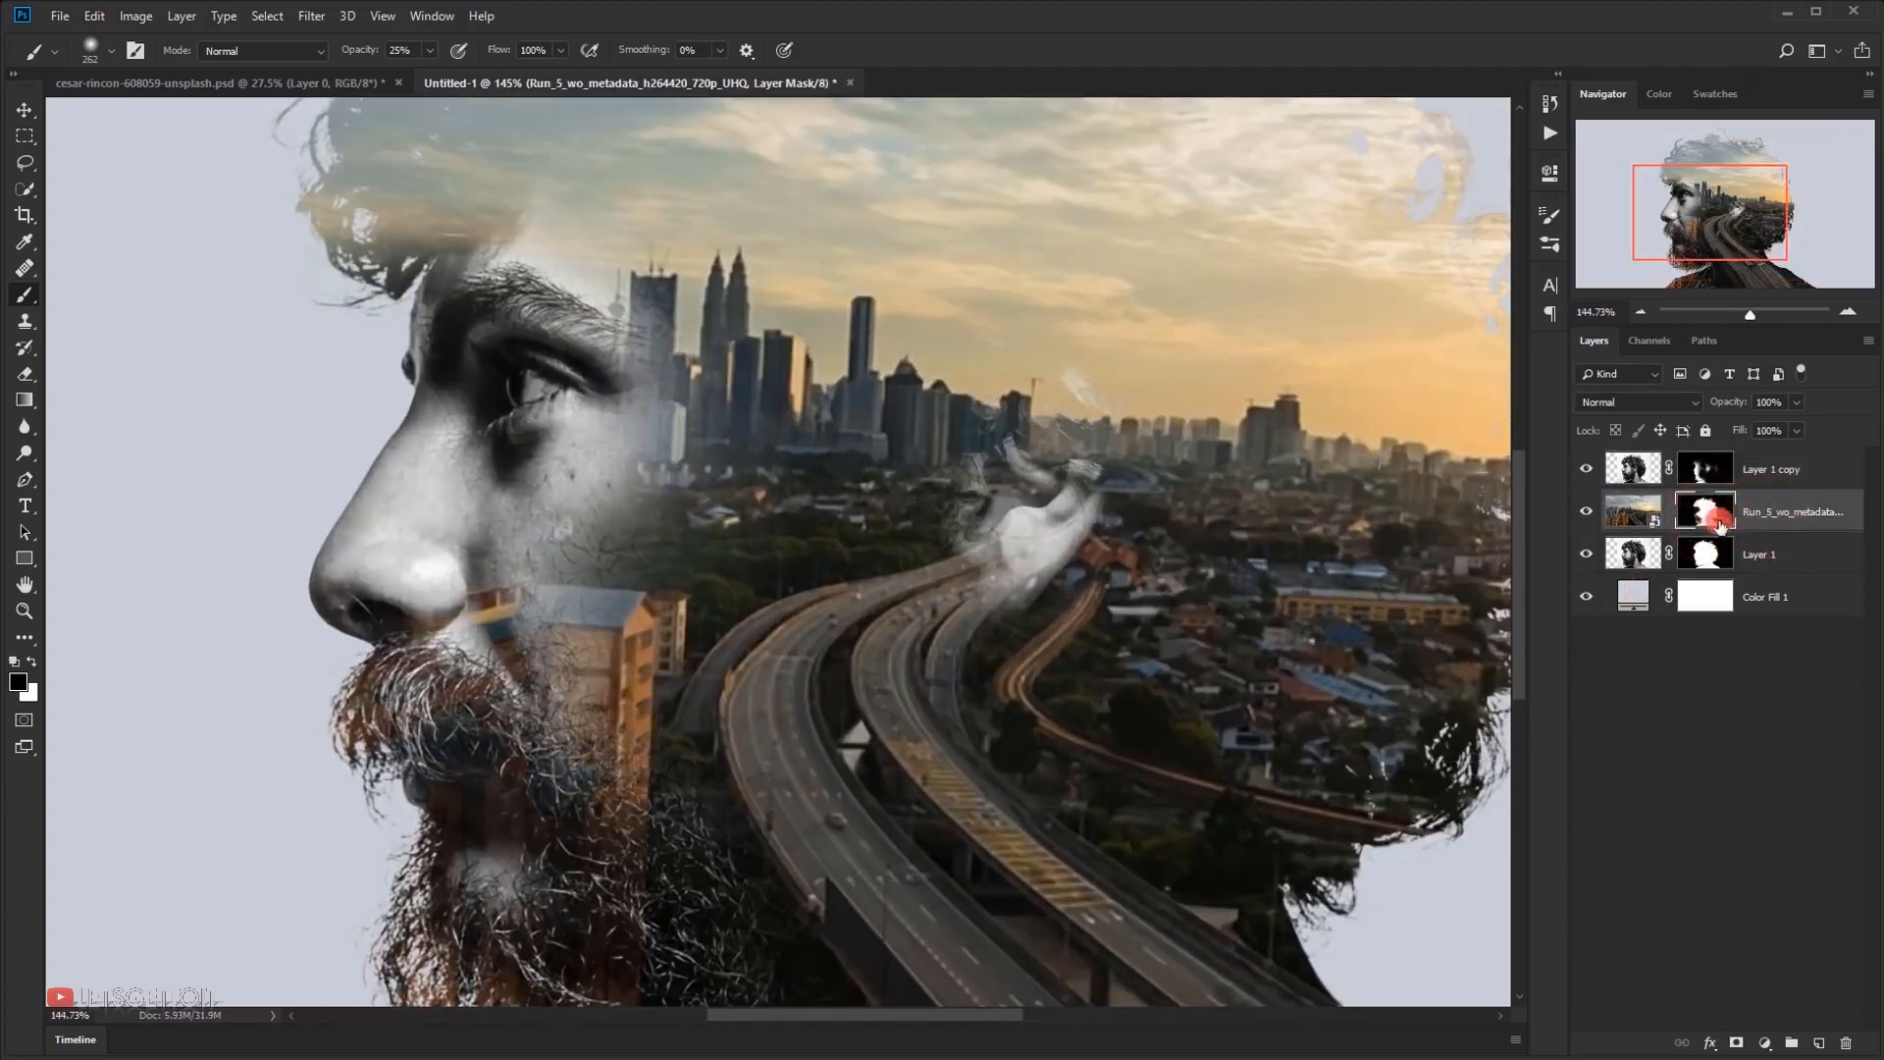
{"action": "mouse_move", "coordinate": [482, 609]}
{"action": "left_mouse_down"}
{"action": "mouse_move", "coordinate": [643, 535]}
{"action": "mouse_move", "coordinate": [673, 552]}
{"action": "mouse_move", "coordinate": [593, 560]}
{"action": "mouse_move", "coordinate": [683, 577]}
{"action": "mouse_move", "coordinate": [675, 622]}
{"action": "mouse_move", "coordinate": [659, 611]}
{"action": "mouse_move", "coordinate": [659, 590]}
{"action": "mouse_move", "coordinate": [689, 623]}
{"action": "mouse_move", "coordinate": [719, 766]}
{"action": "mouse_move", "coordinate": [694, 728]}
{"action": "left_mouse_up"}
{"action": "right_click", "coordinate": [664, 553], "text": "alt"}
{"action": "mouse_move", "coordinate": [654, 584]}
{"action": "left_mouse_down"}
{"action": "mouse_move", "coordinate": [612, 553]}
{"action": "mouse_move", "coordinate": [677, 586]}
{"action": "mouse_move", "coordinate": [714, 600]}
{"action": "left_mouse_up"}
{"action": "key", "text": "x"}
{"action": "mouse_move", "coordinate": [823, 549]}
{"action": "left_mouse_down"}
{"action": "mouse_move", "coordinate": [856, 568]}
{"action": "mouse_move", "coordinate": [718, 559]}
{"action": "mouse_move", "coordinate": [673, 515]}
{"action": "mouse_move", "coordinate": [689, 493]}
{"action": "mouse_move", "coordinate": [795, 479]}
{"action": "mouse_move", "coordinate": [679, 479]}
{"action": "mouse_move", "coordinate": [769, 462]}
{"action": "mouse_move", "coordinate": [751, 461]}
{"action": "mouse_move", "coordinate": [788, 479]}
{"action": "mouse_move", "coordinate": [725, 481]}
{"action": "mouse_move", "coordinate": [778, 504]}
{"action": "left_mouse_up"}
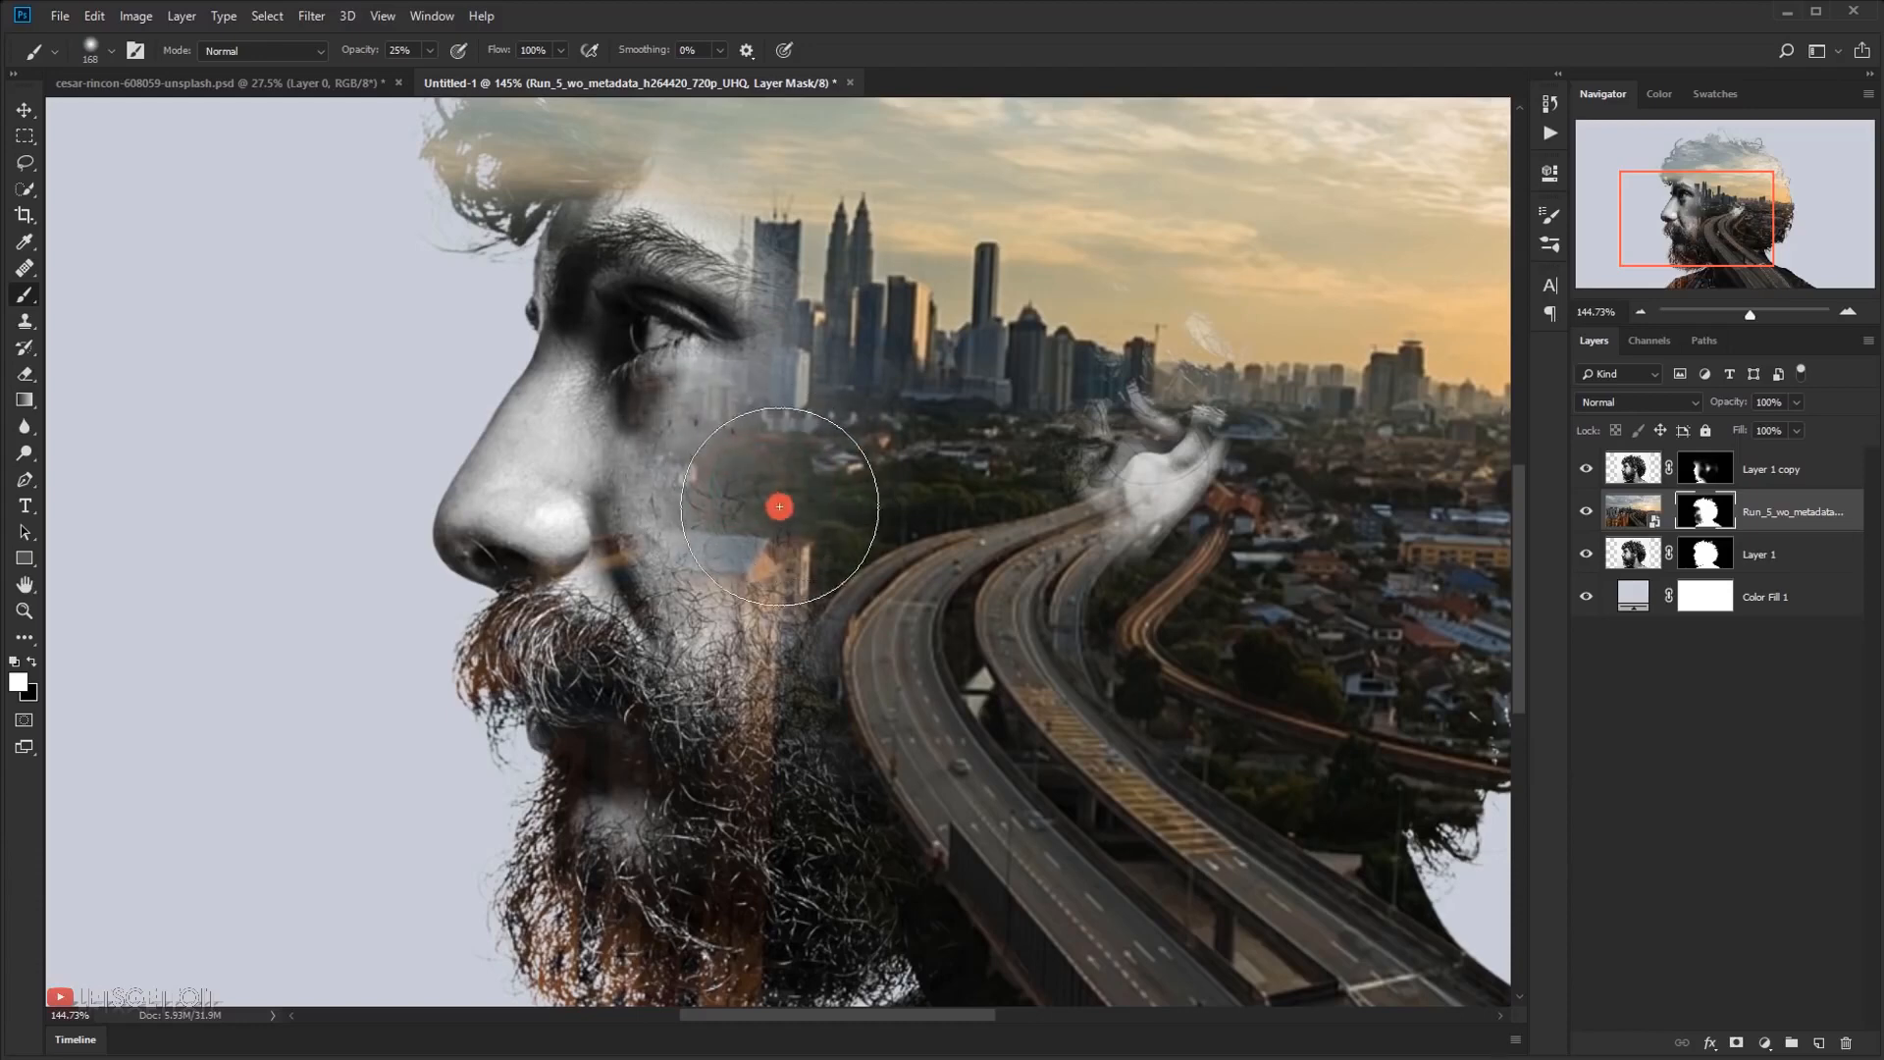
{"action": "scroll", "coordinate": [832, 555], "scroll_direction": "down", "scroll_amount": 3}
{"action": "scroll", "coordinate": [832, 556], "scroll_direction": "down", "scroll_amount": 4}
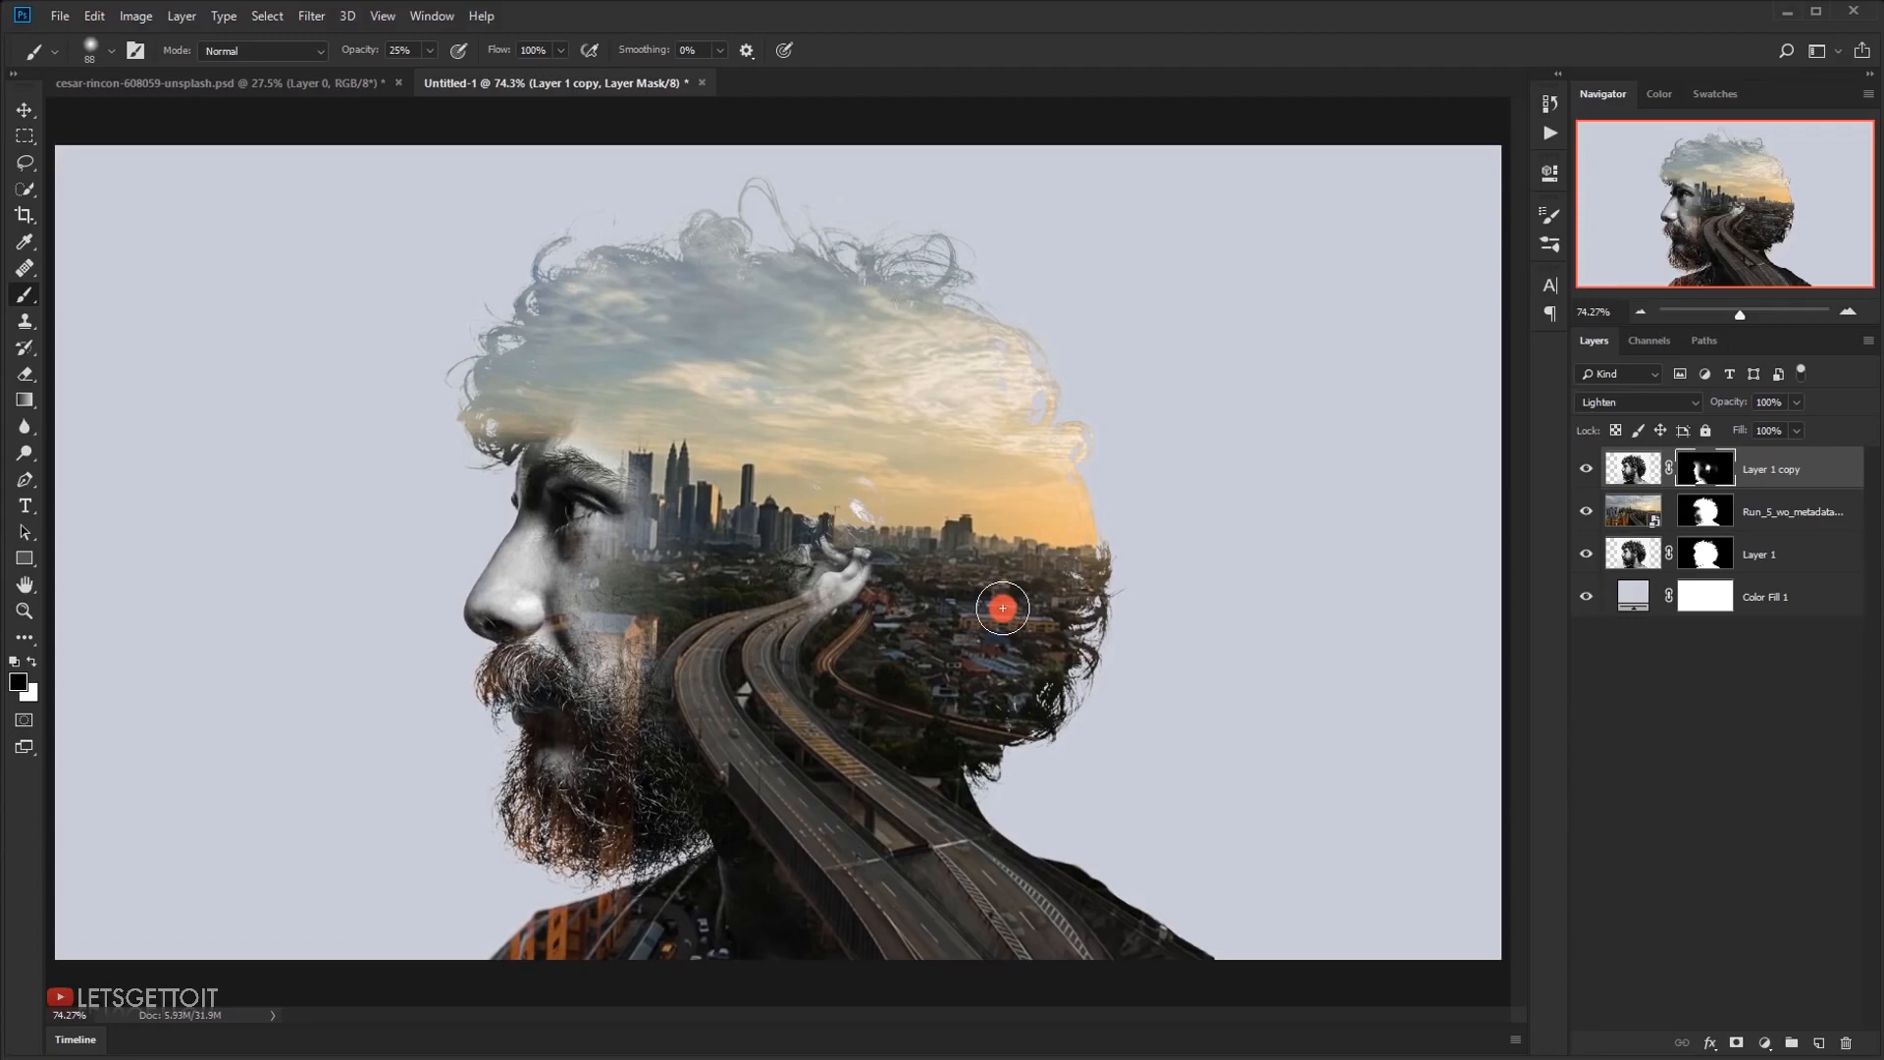
Duplicate the masked city video layer below Layer 1 and delete the copy's layer mask
{"action": "left_click", "coordinate": [1796, 525]}
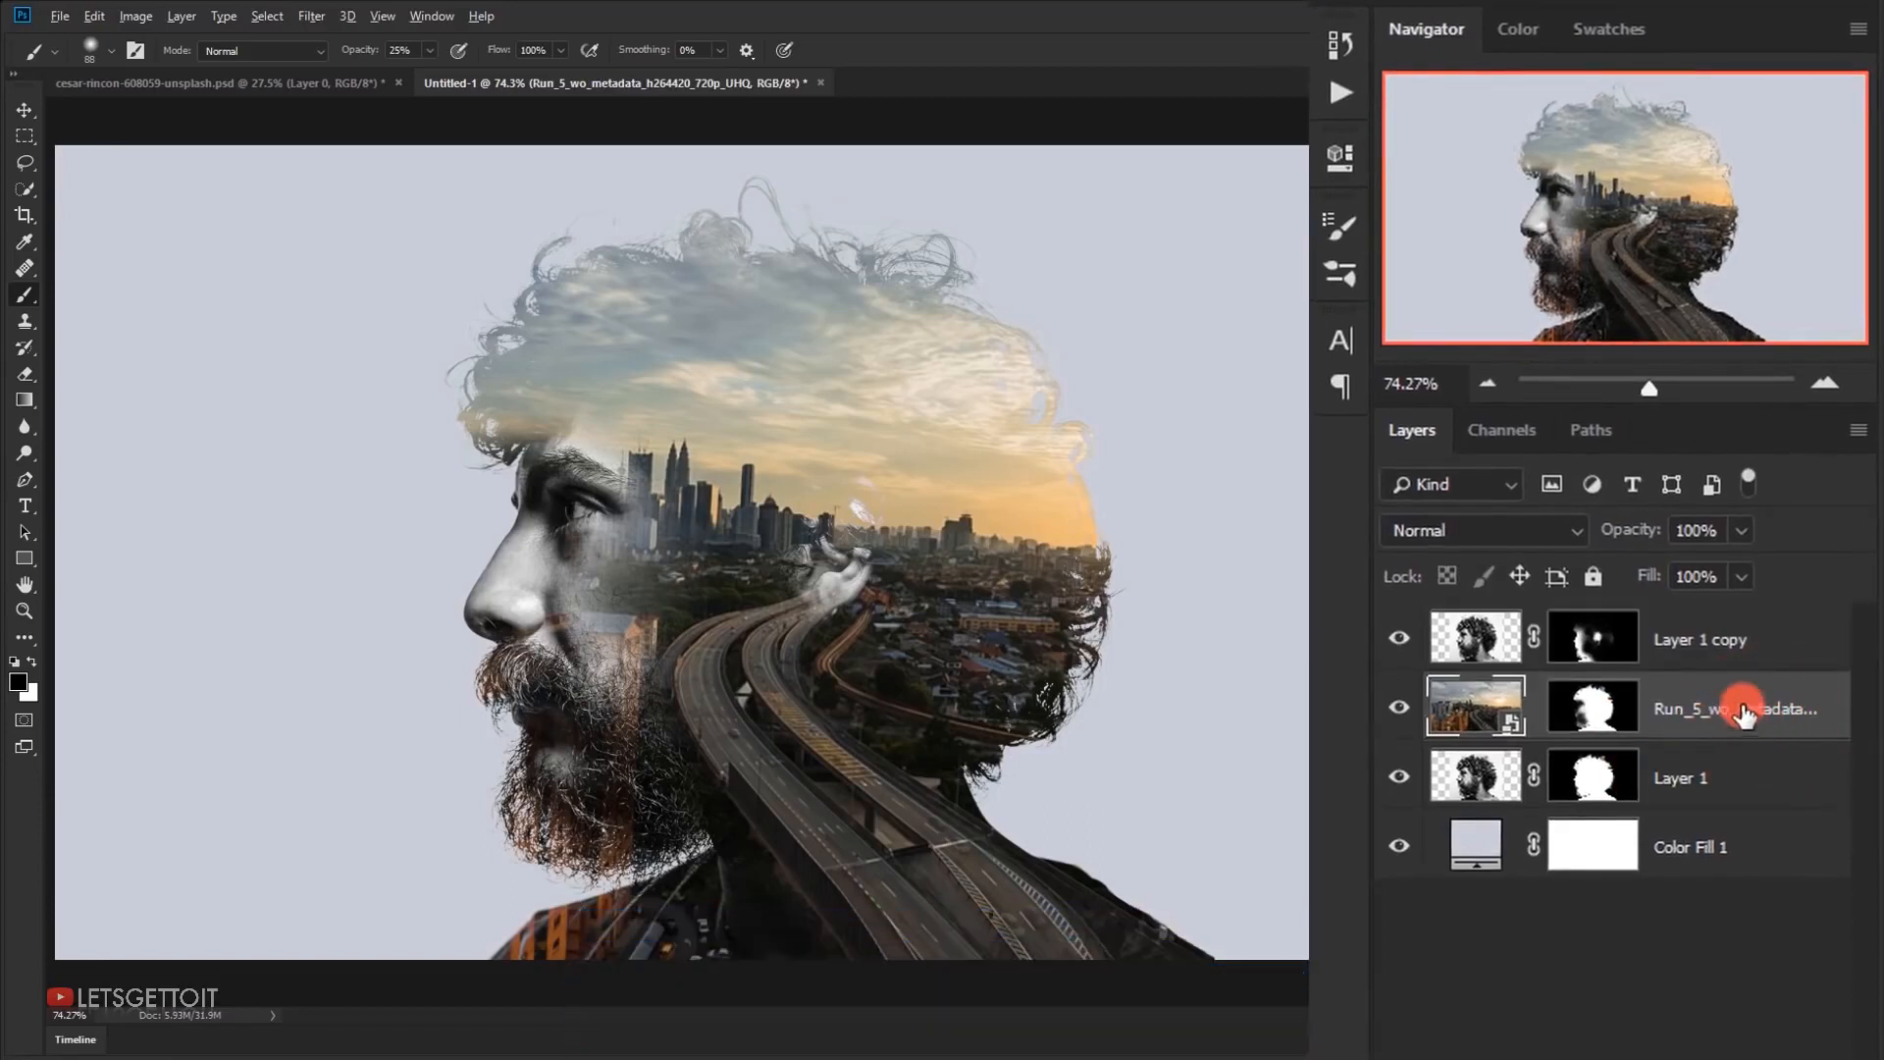
{"action": "left_click_drag", "start_coordinate": [1748, 716], "coordinate": [1713, 799]}
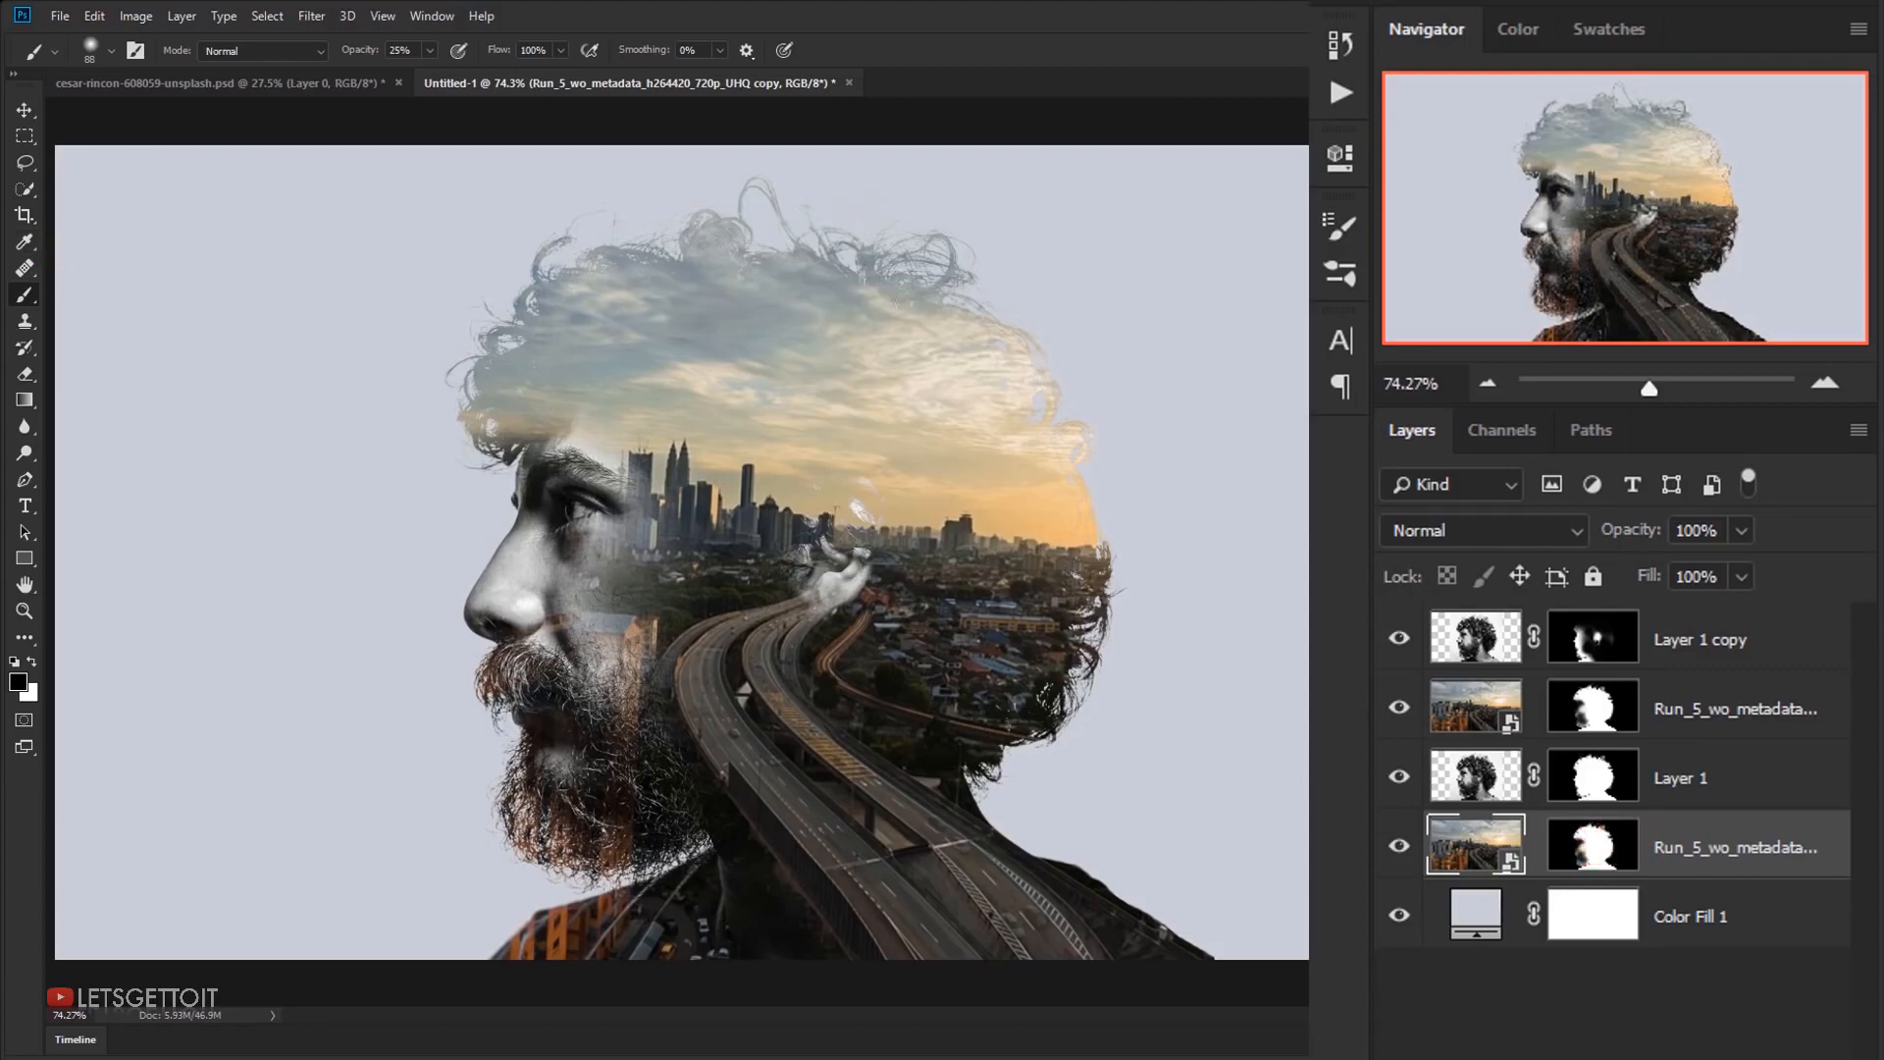
{"action": "right_click", "coordinate": [1590, 842]}
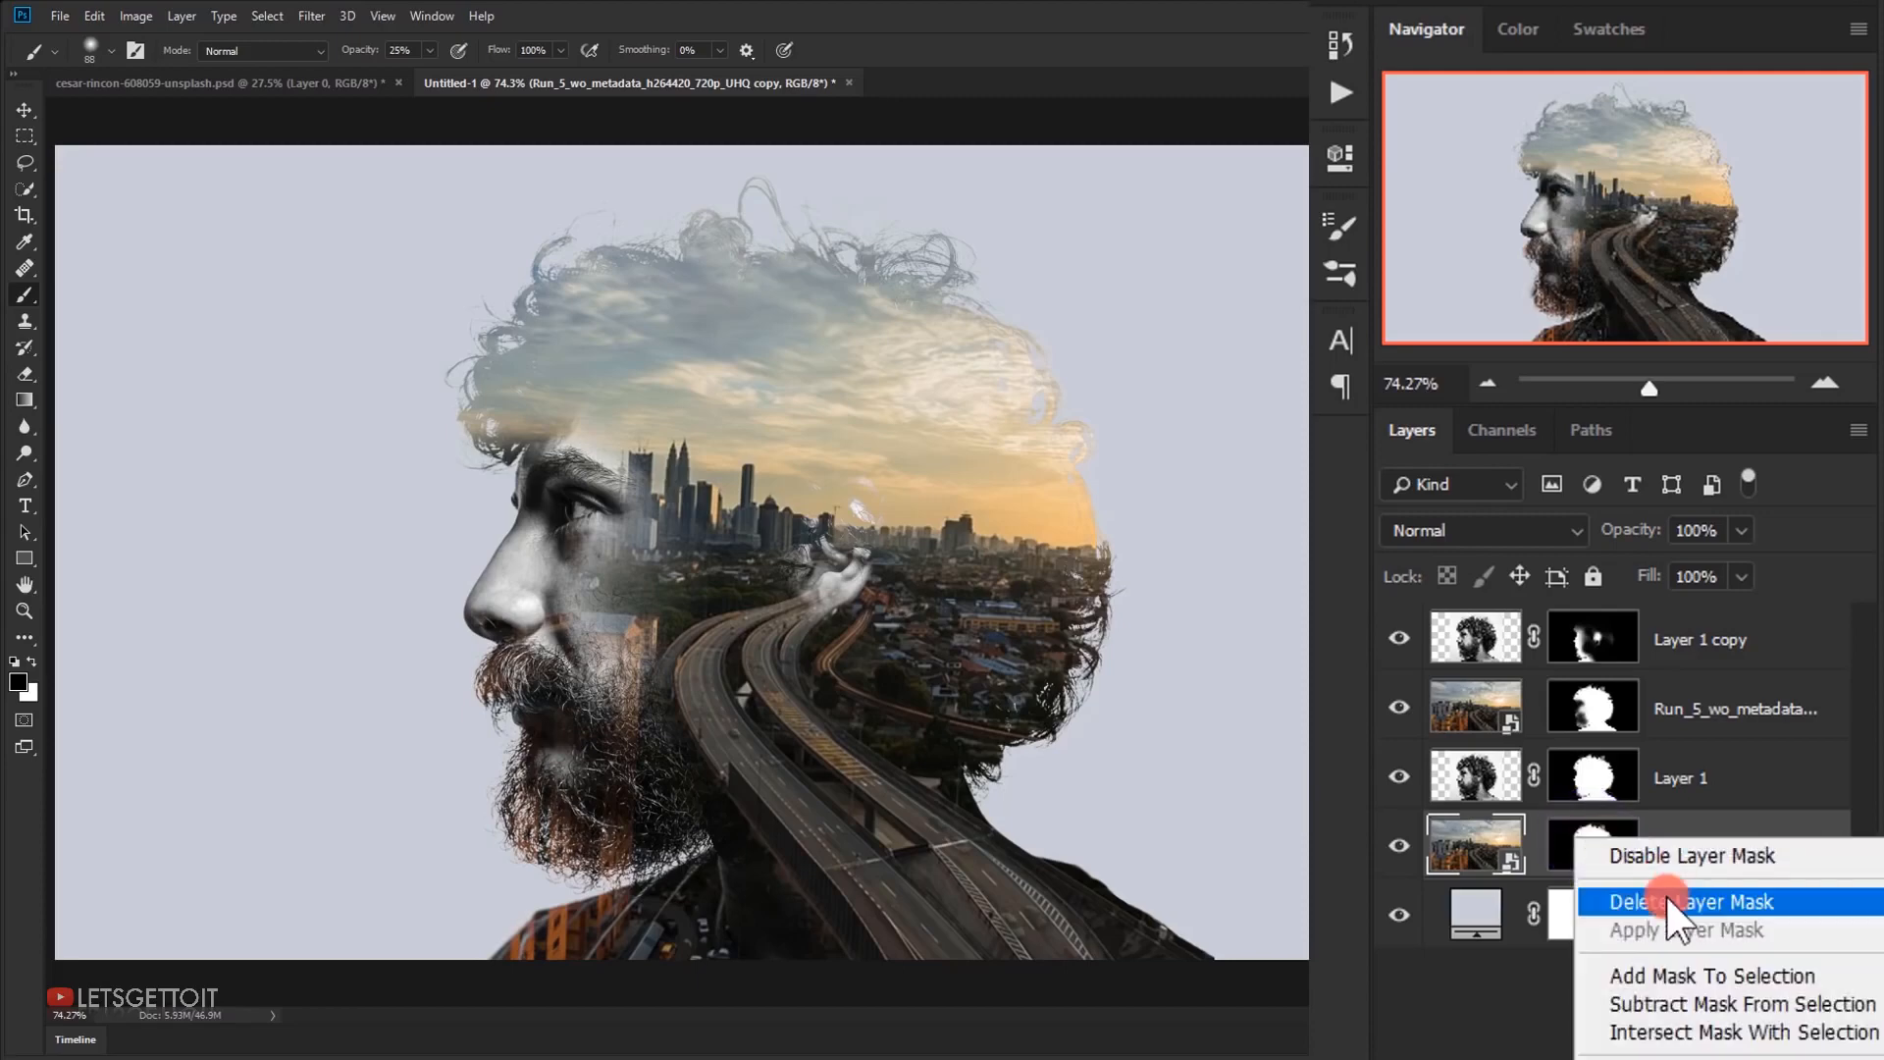
{"action": "left_click", "coordinate": [1691, 901]}
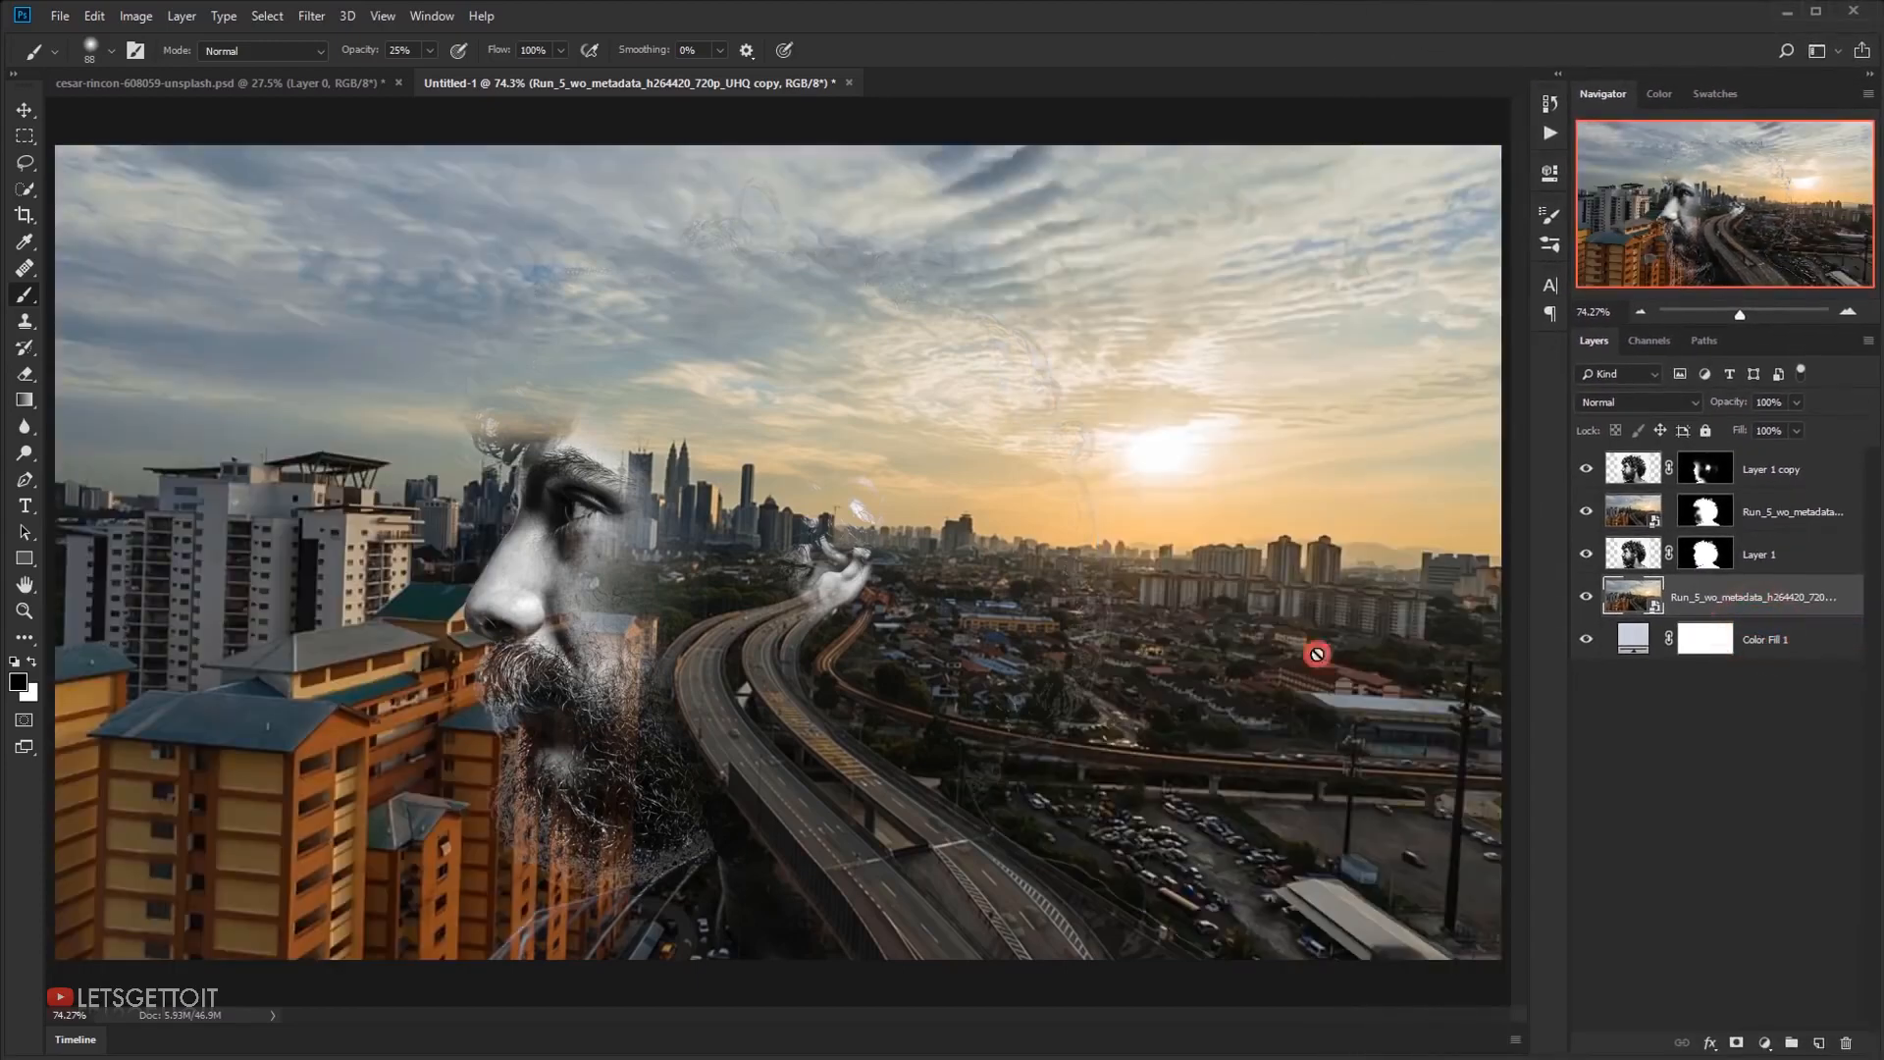
Apply a Black & White adjustment with the Default preset to the unmasked city video copy
{"action": "scroll", "coordinate": [950, 631], "scroll_direction": "down", "scroll_amount": 2}
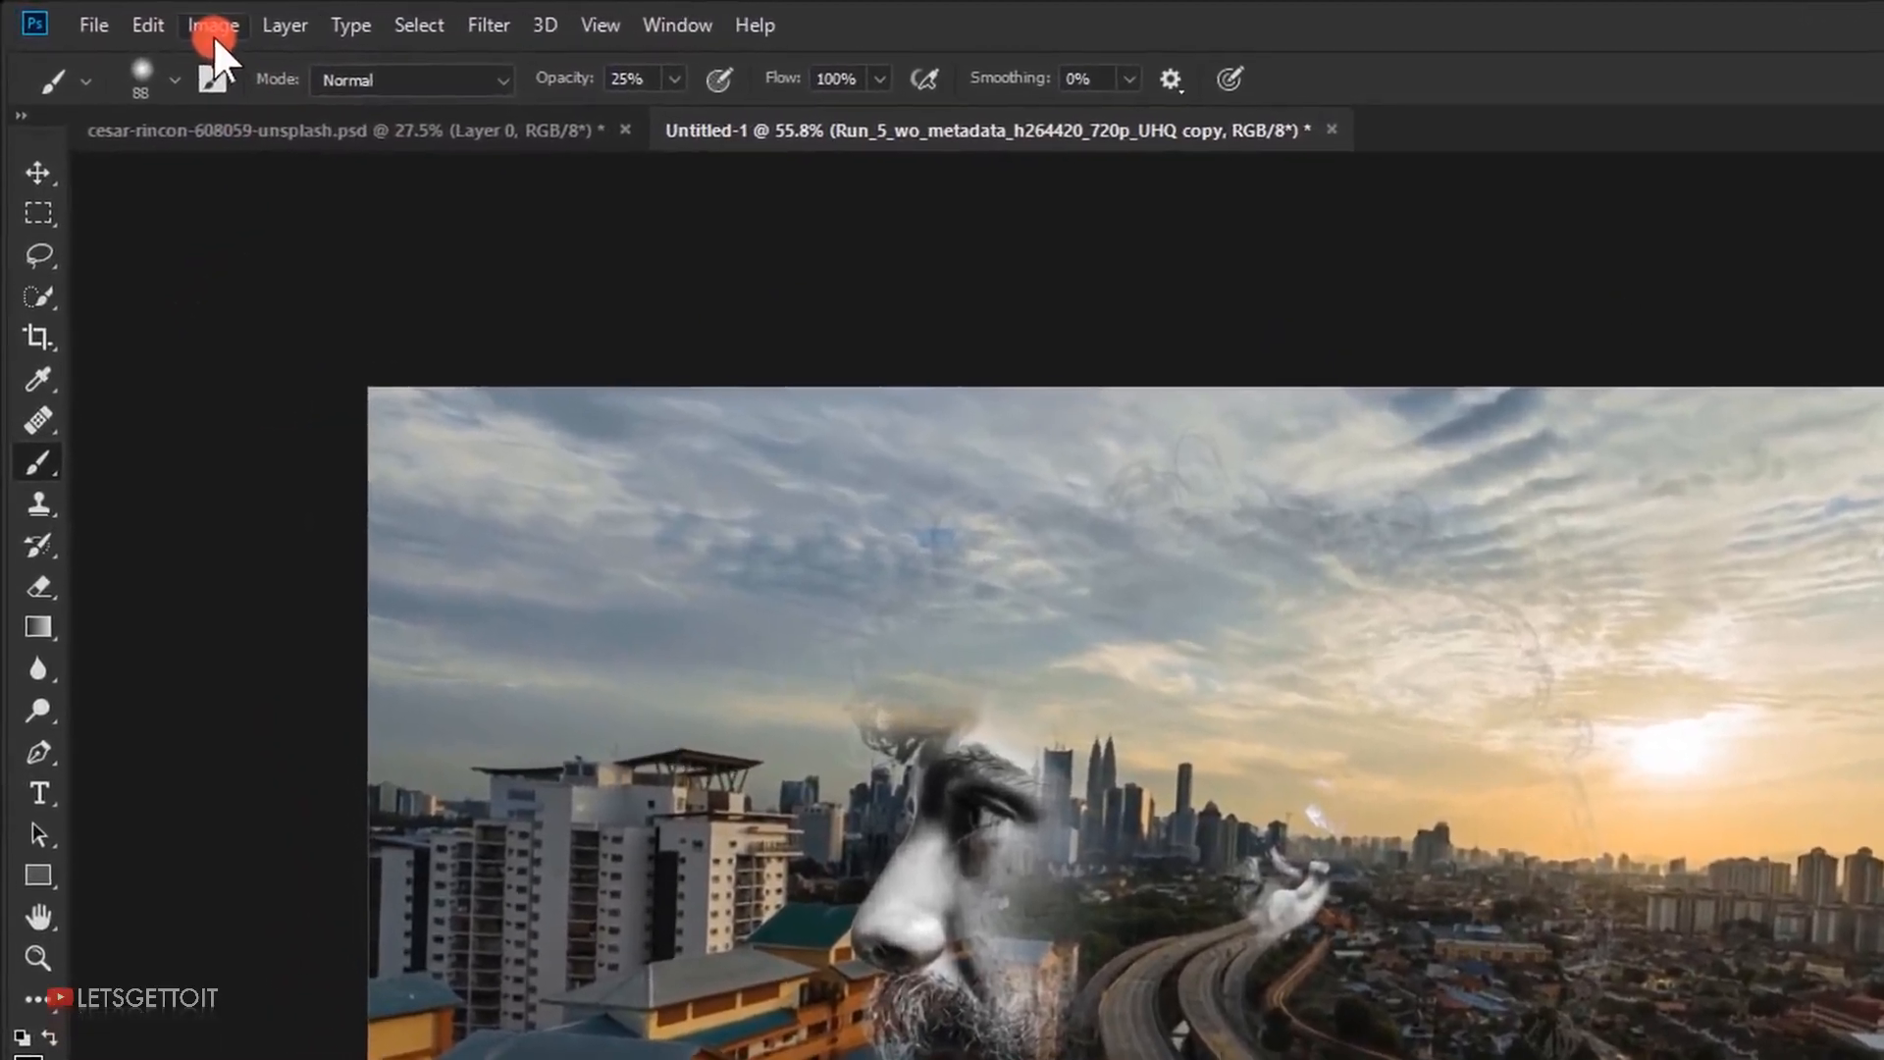
{"action": "left_click", "coordinate": [145, 17]}
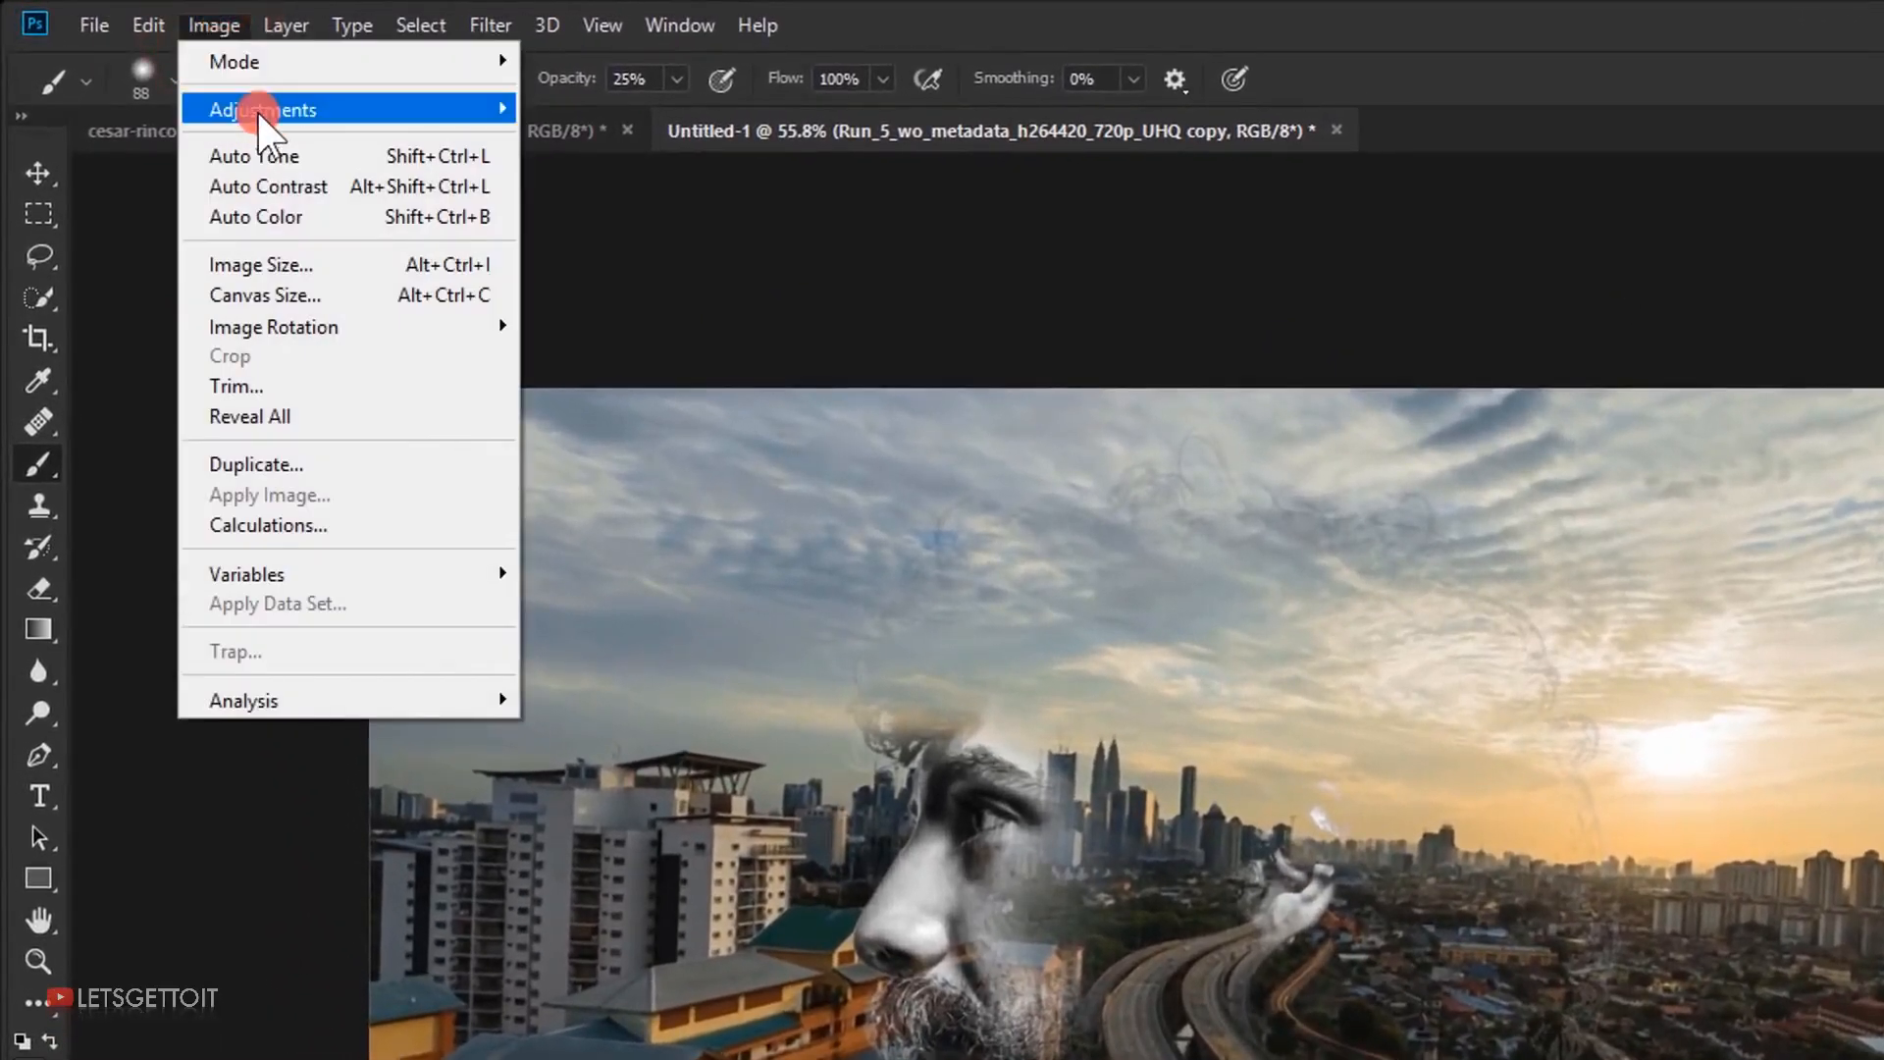
{"action": "mouse_move", "coordinate": [257, 122]}
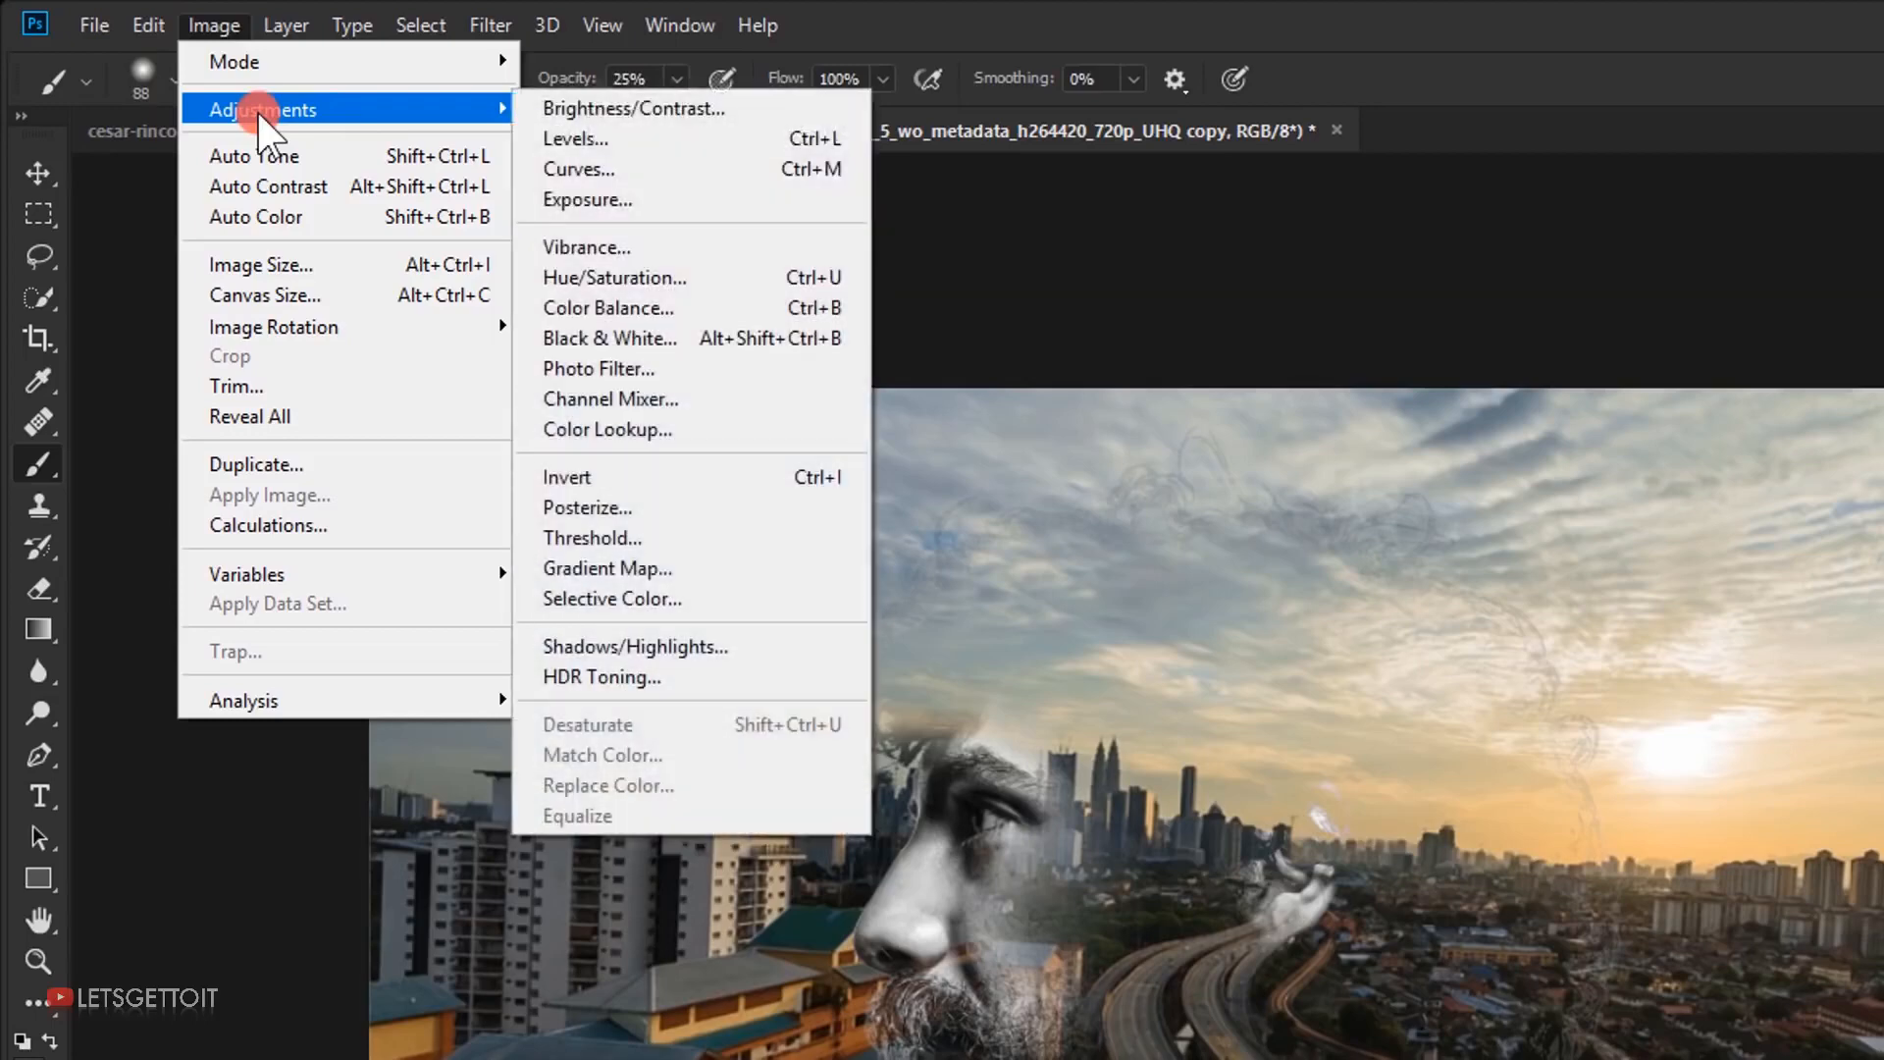
{"action": "left_click", "coordinate": [691, 337]}
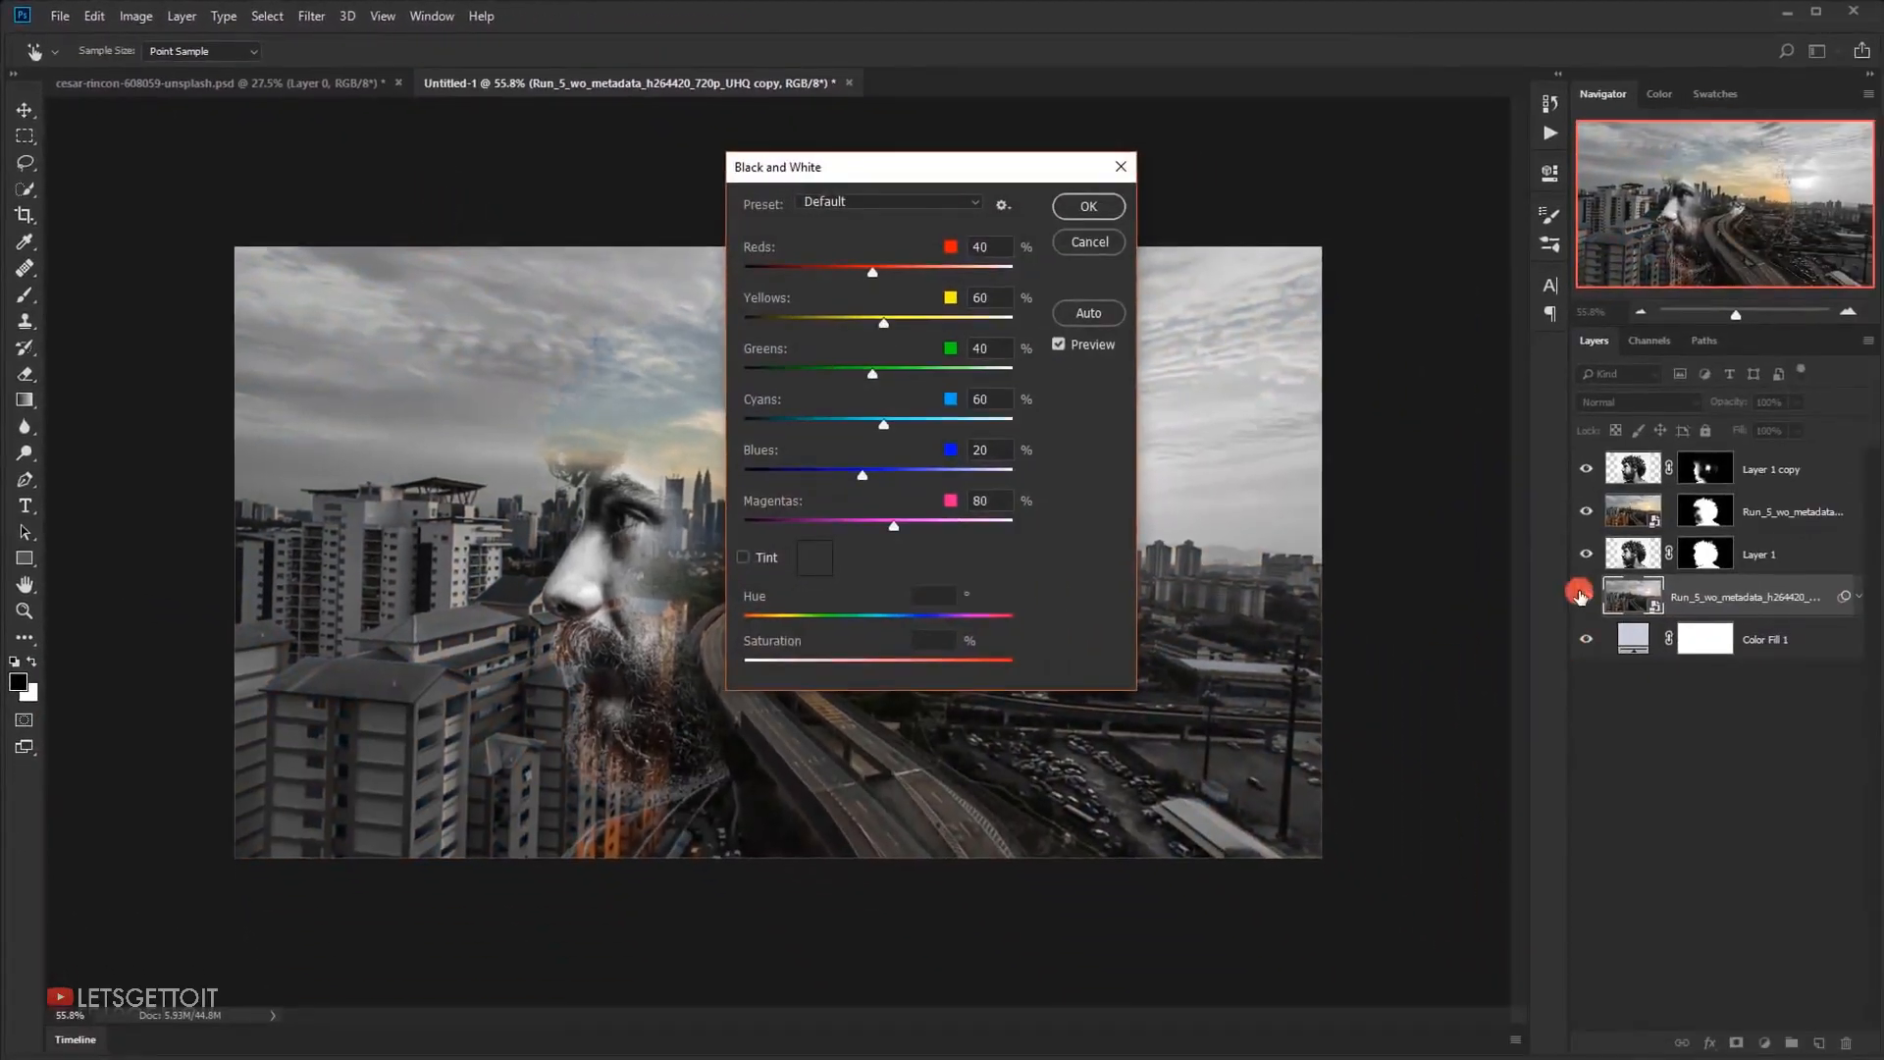
{"action": "left_click", "coordinate": [1089, 204]}
{"action": "key", "text": "b"}
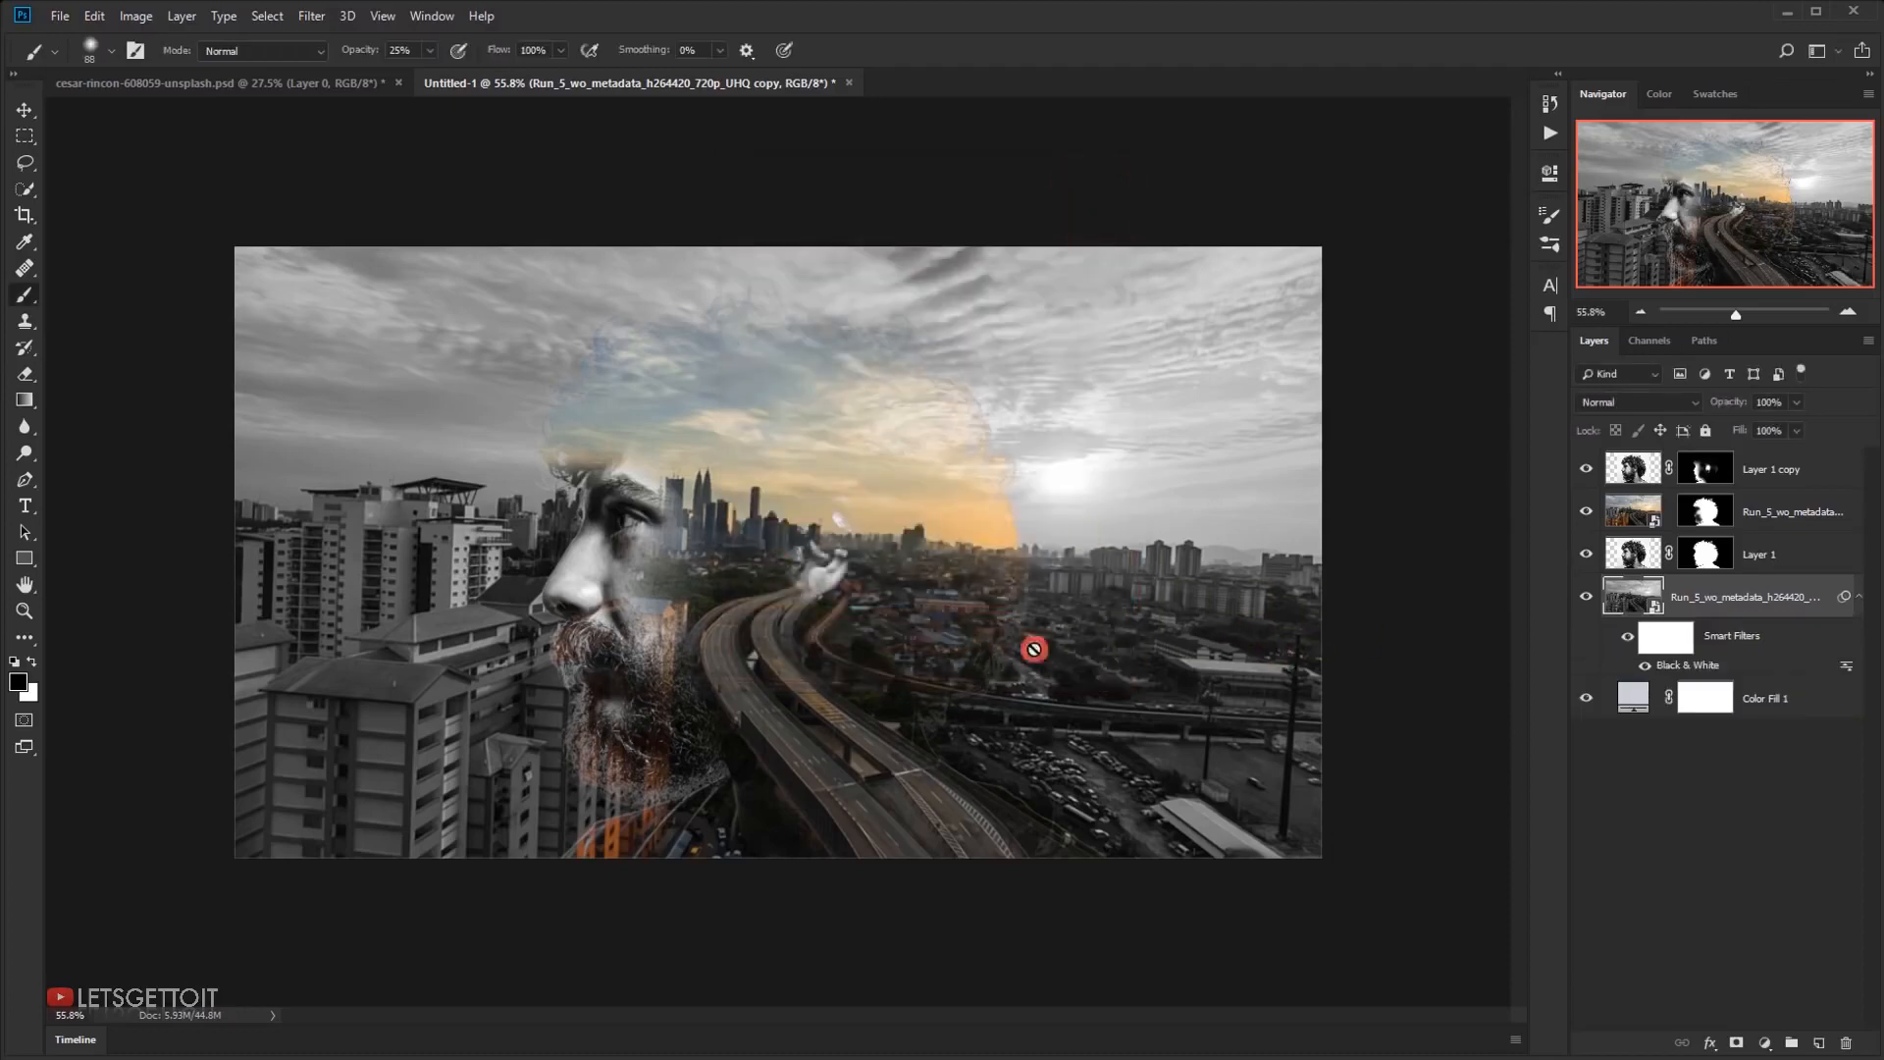
Apply a Gaussian Blur with a 9 px radius to the black-and-white city video copy
{"action": "scroll", "coordinate": [1073, 657], "scroll_direction": "up", "scroll_amount": 2}
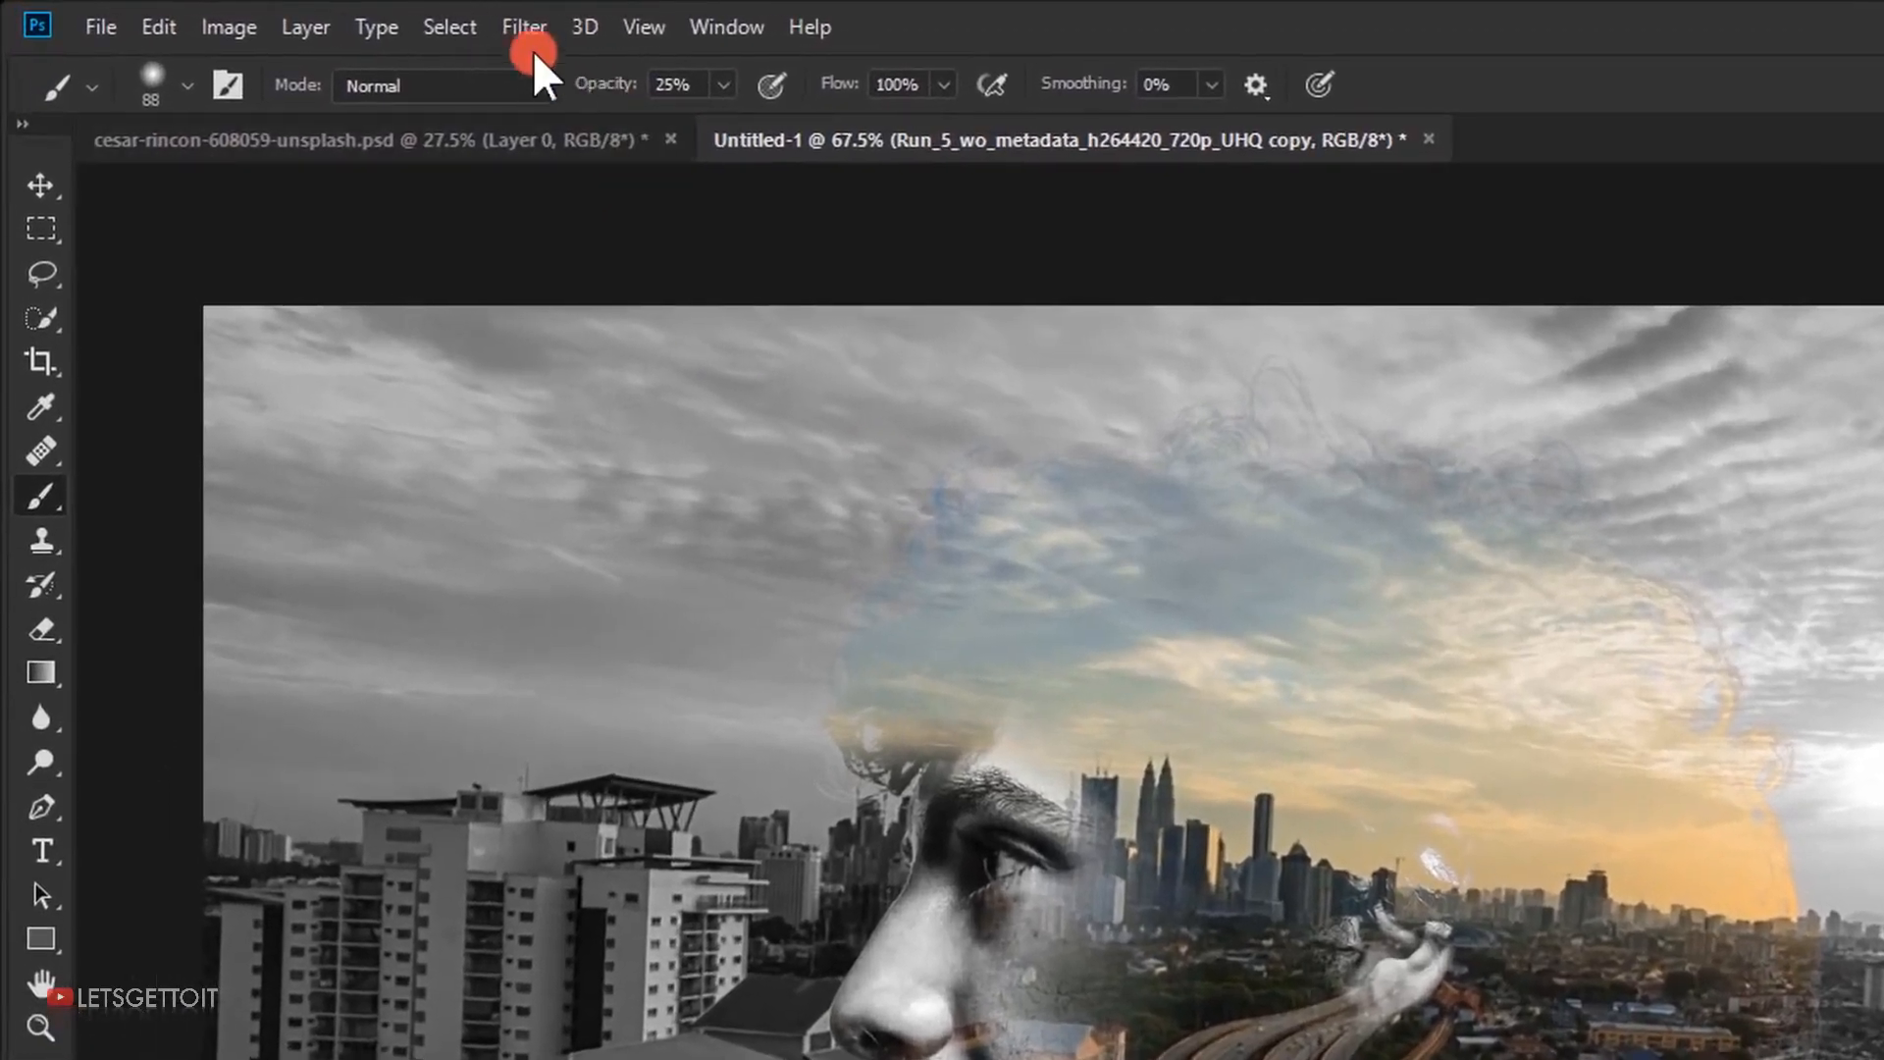
{"action": "left_click", "coordinate": [306, 17]}
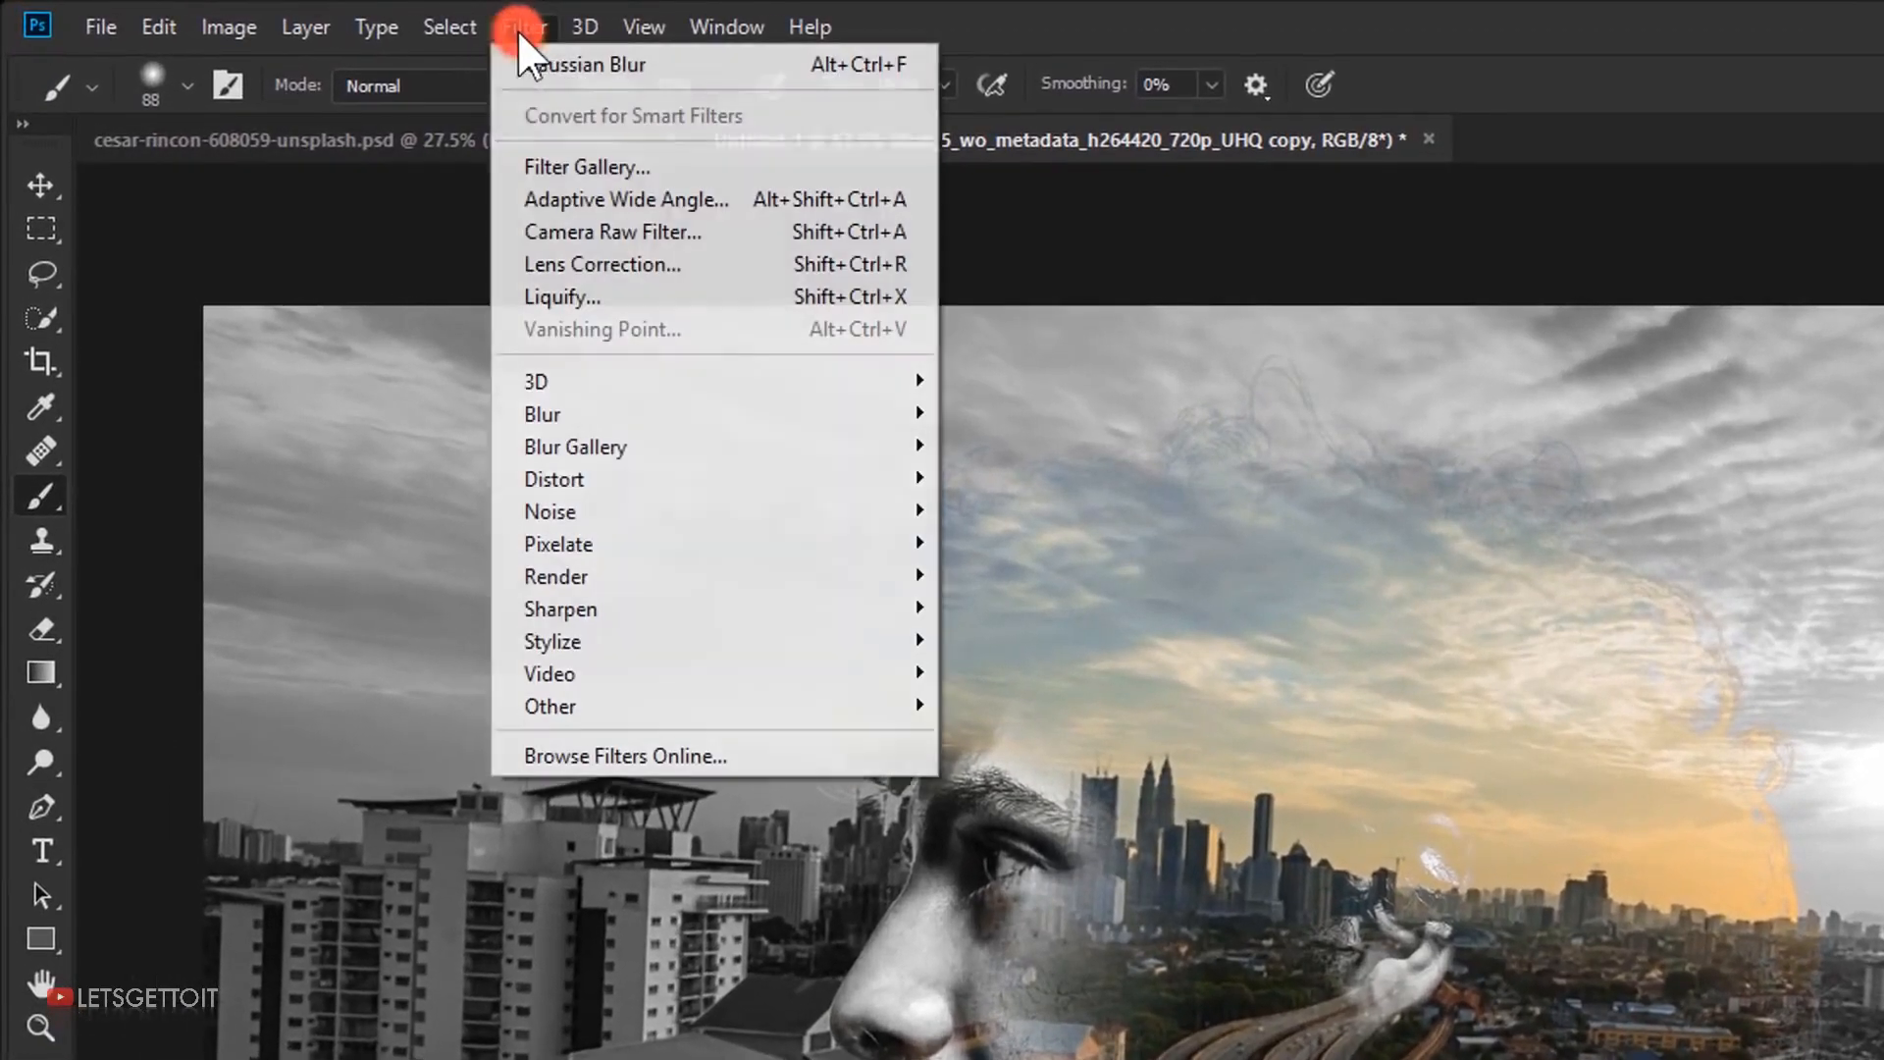
{"action": "mouse_move", "coordinate": [677, 408]}
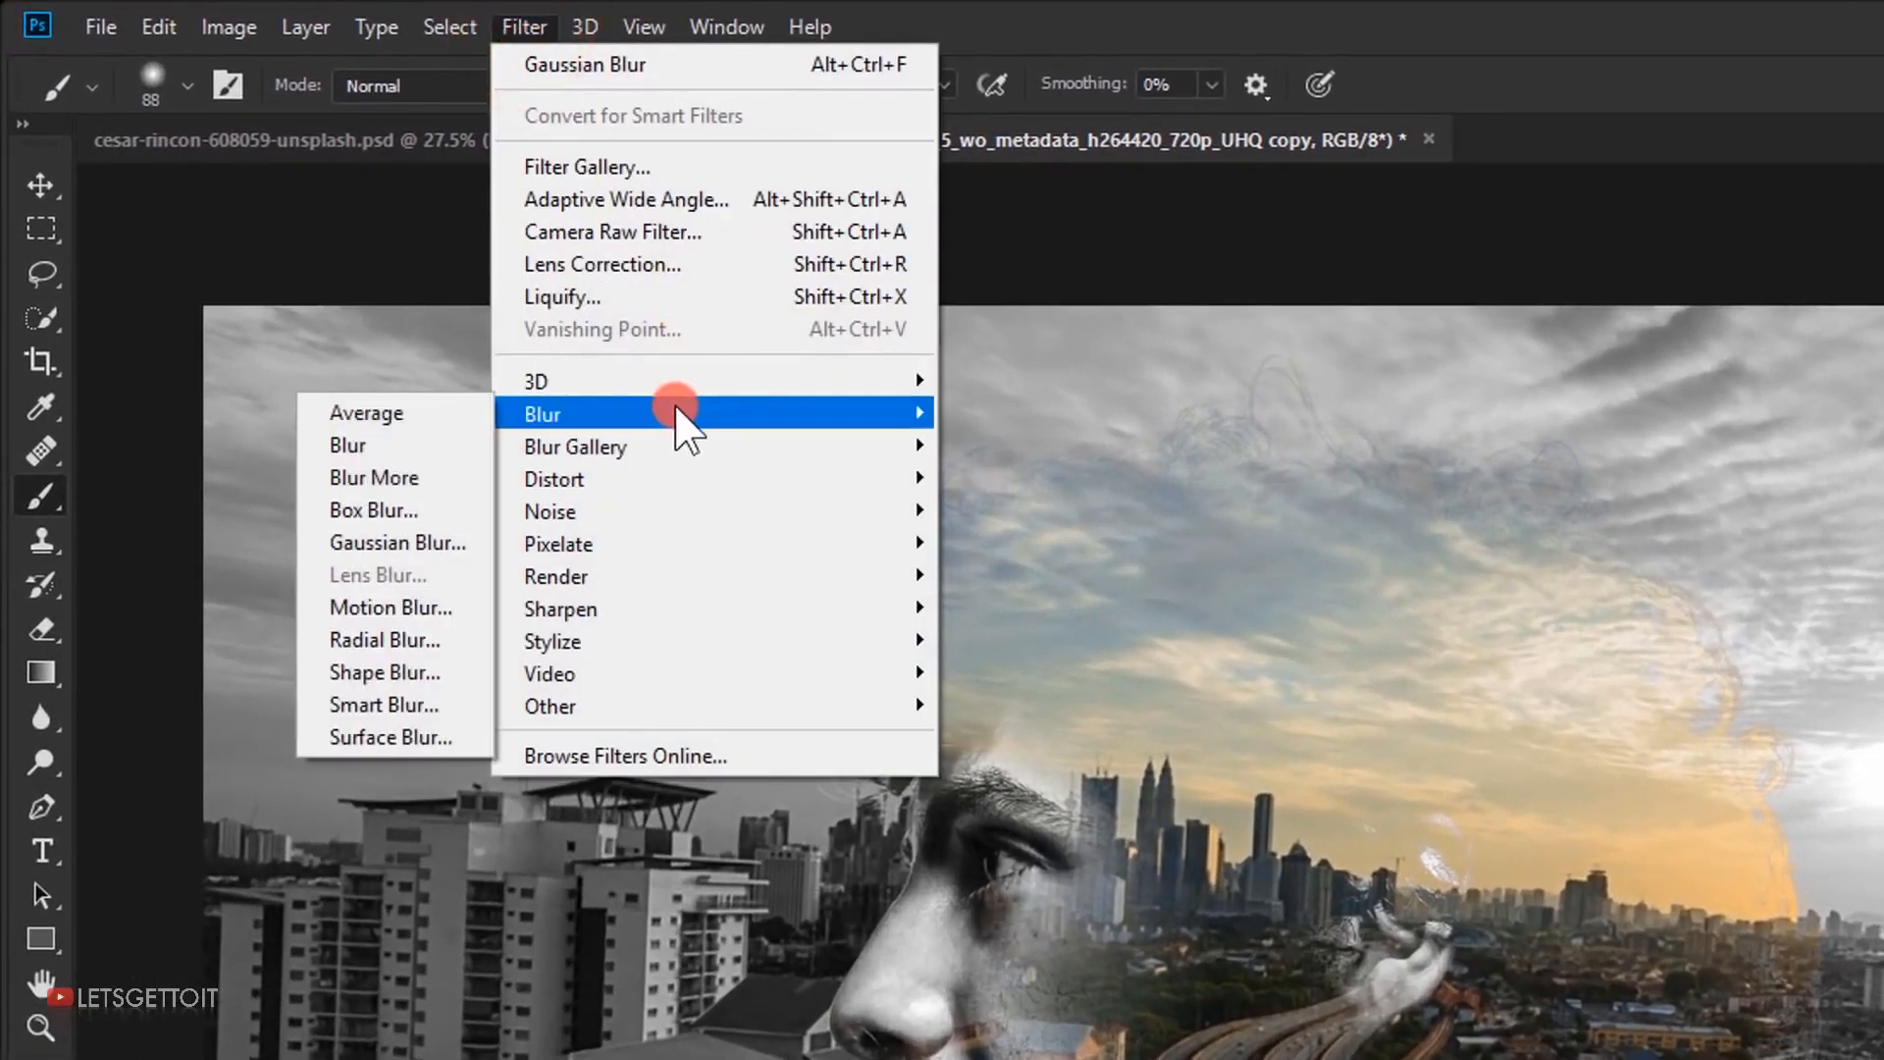
{"action": "left_click", "coordinate": [420, 540]}
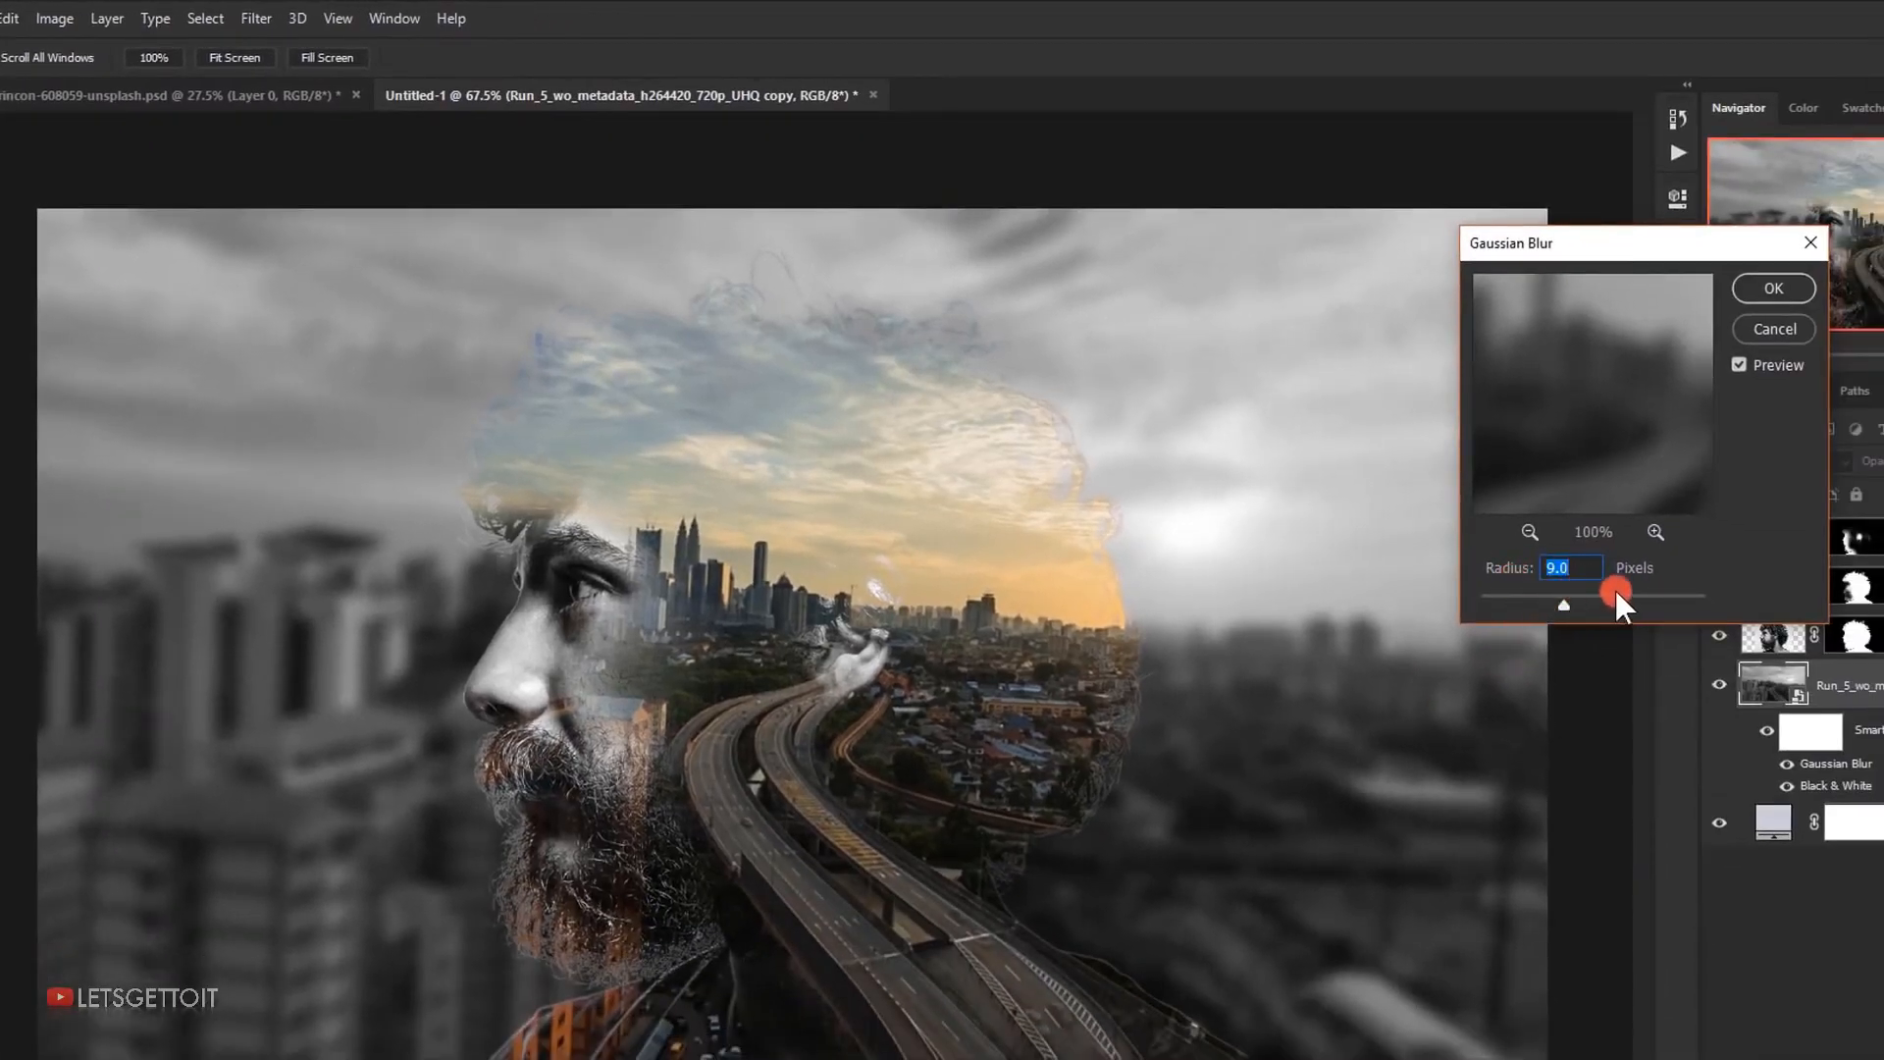
{"action": "left_click", "coordinate": [1562, 565]}
{"action": "left_click", "coordinate": [1776, 286]}
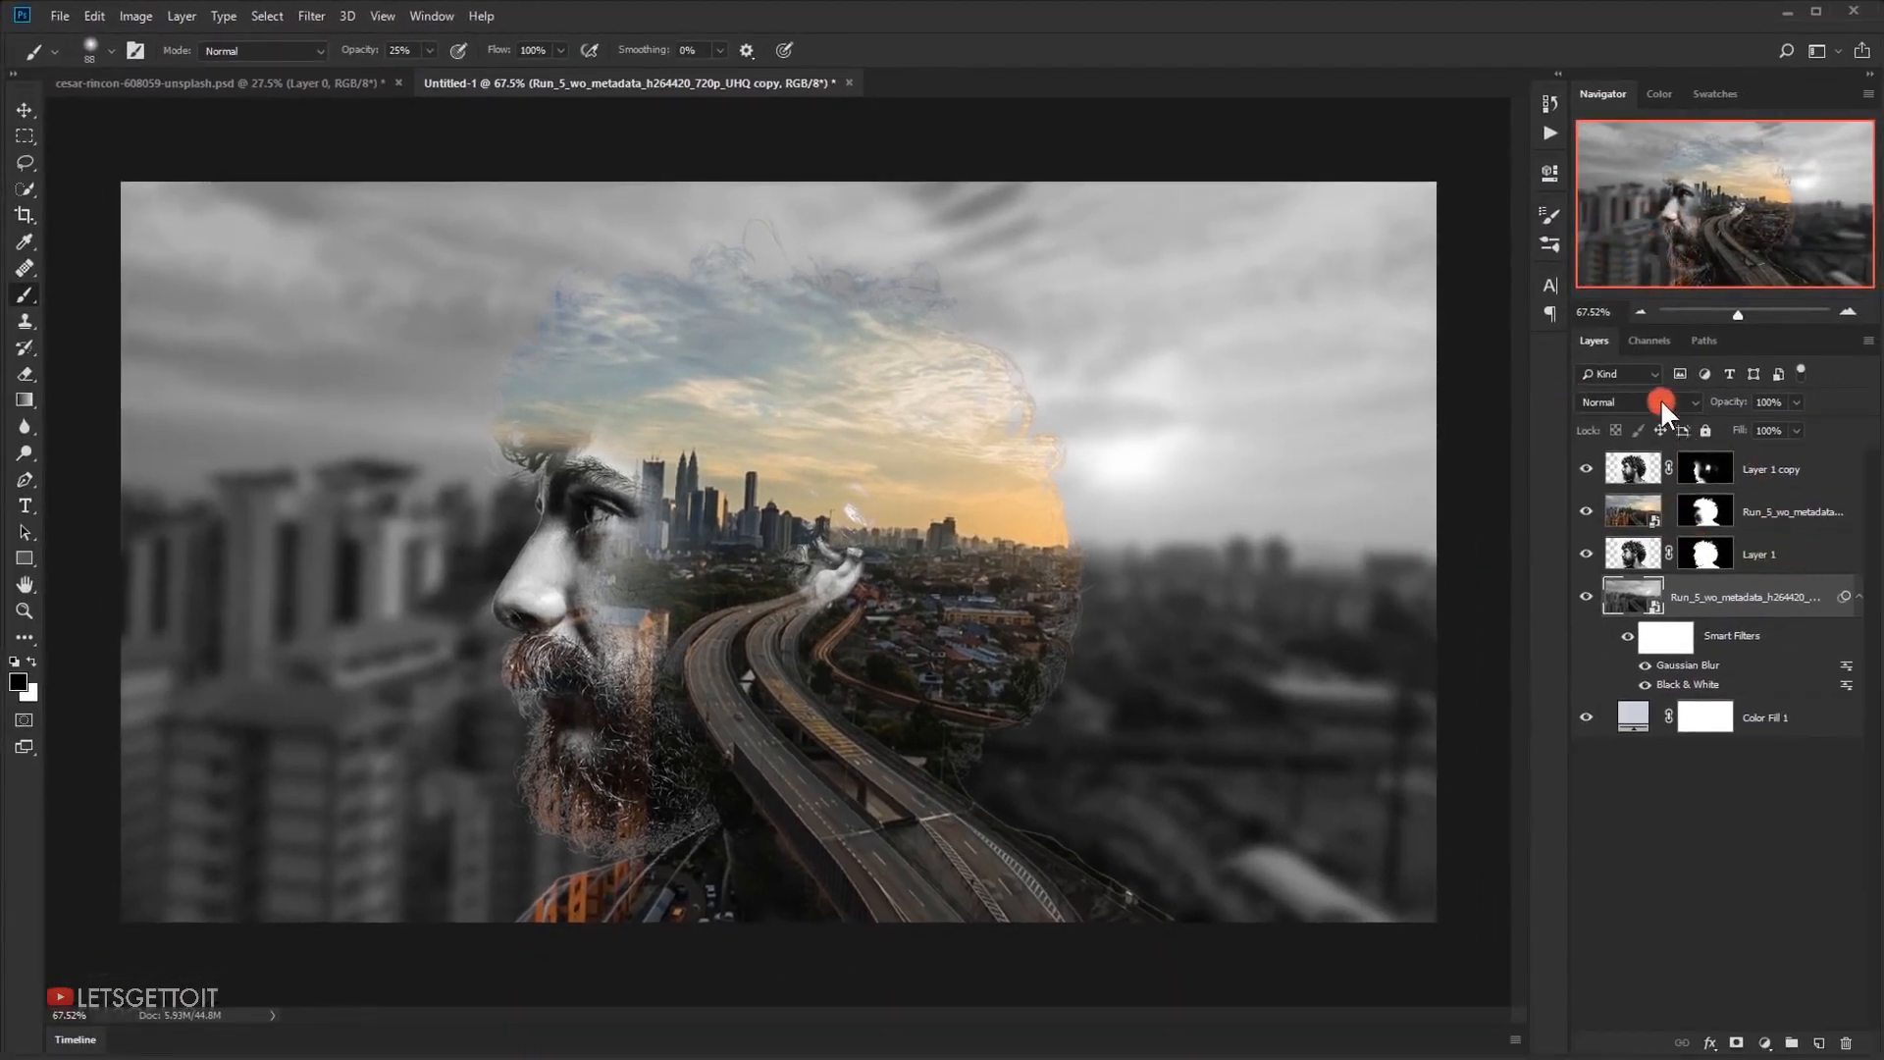
Set the blurred city copy's blend mode to Soft Light and its opacity to 50%
{"action": "left_click", "coordinate": [1660, 402]}
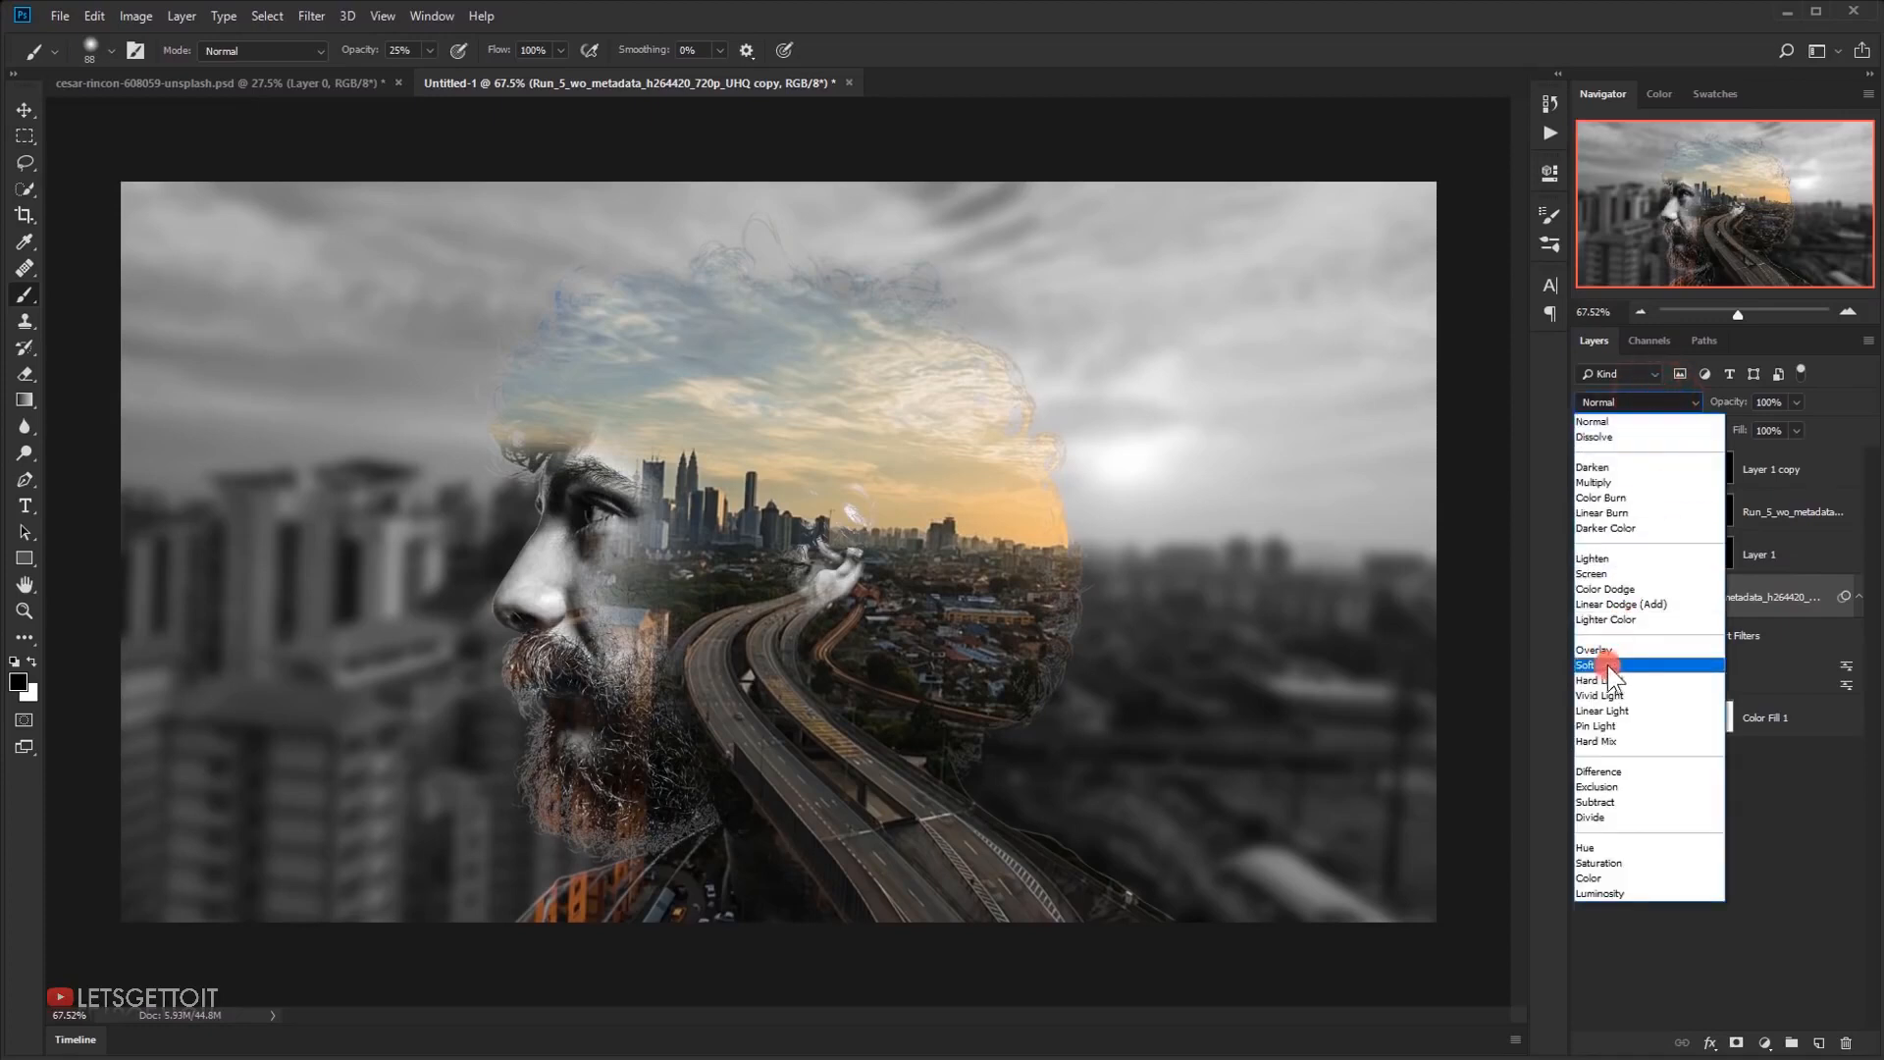
{"action": "left_click", "coordinate": [1607, 666]}
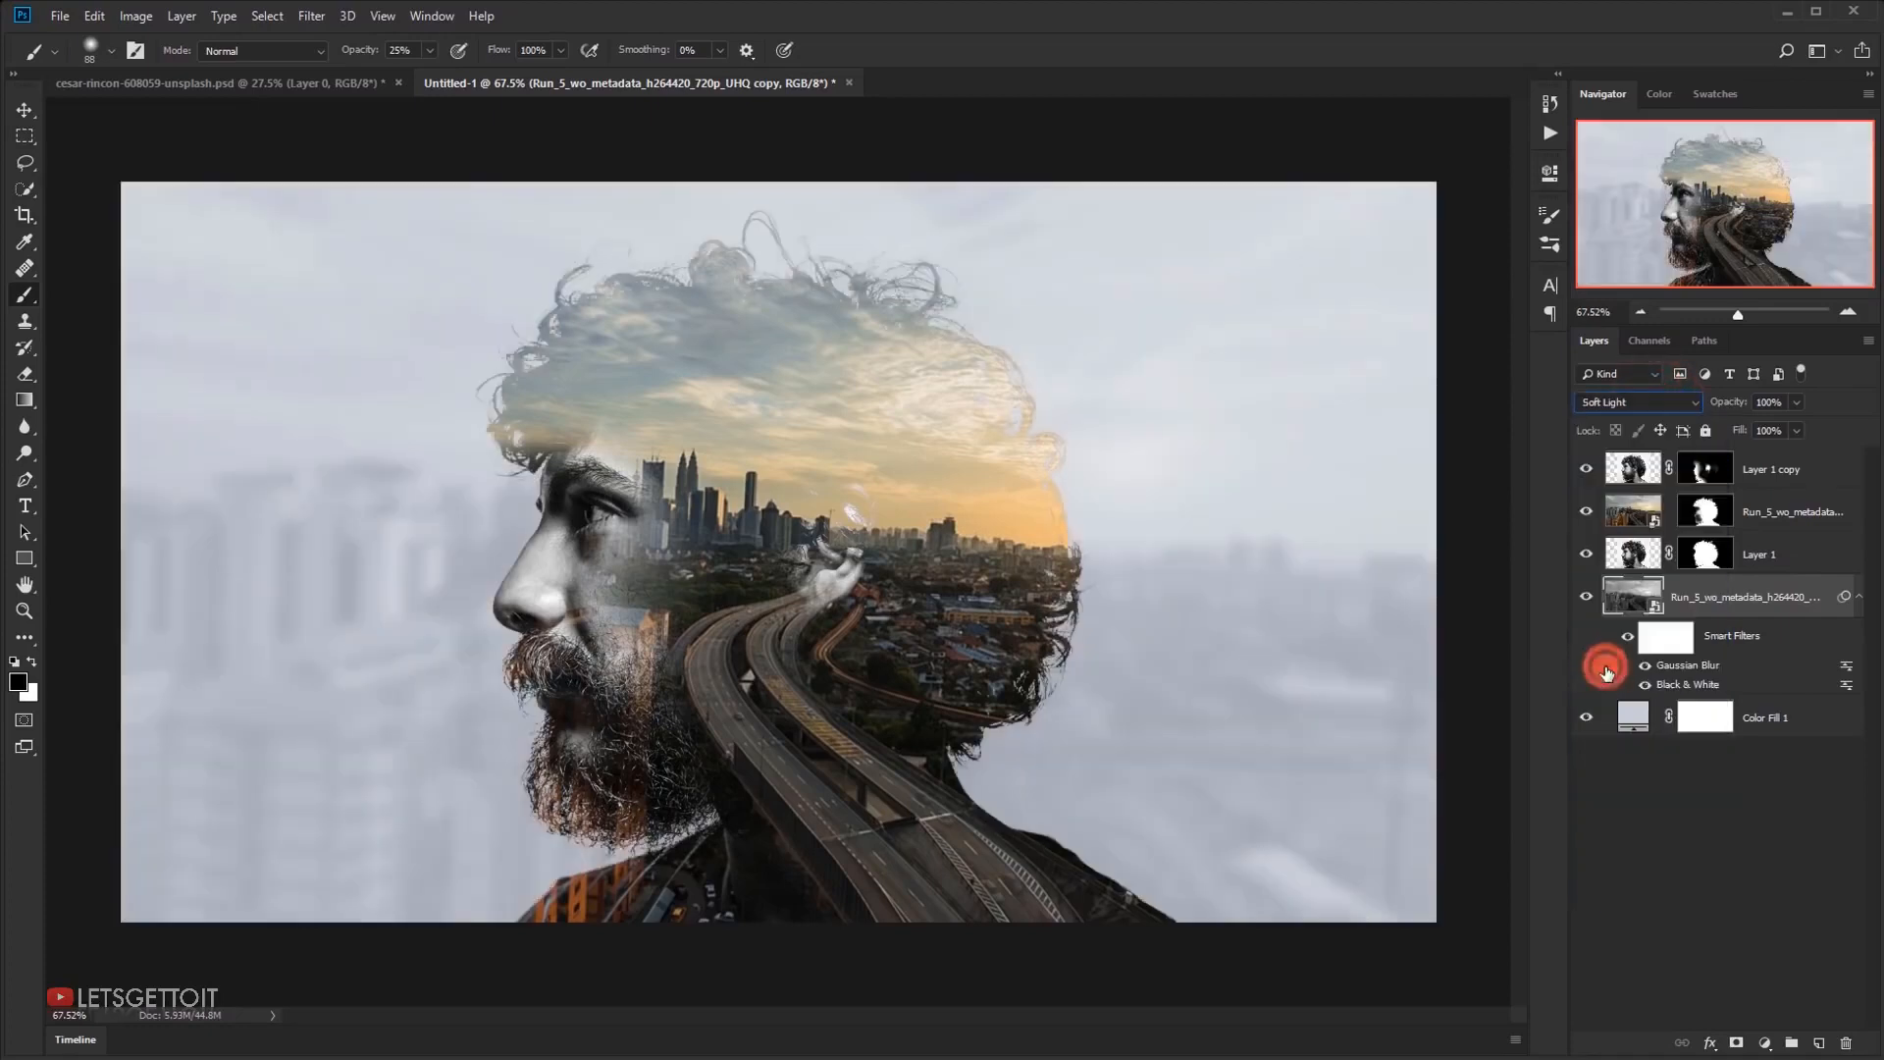
{"action": "left_click", "coordinate": [1778, 401]}
{"action": "type", "text": "50"}
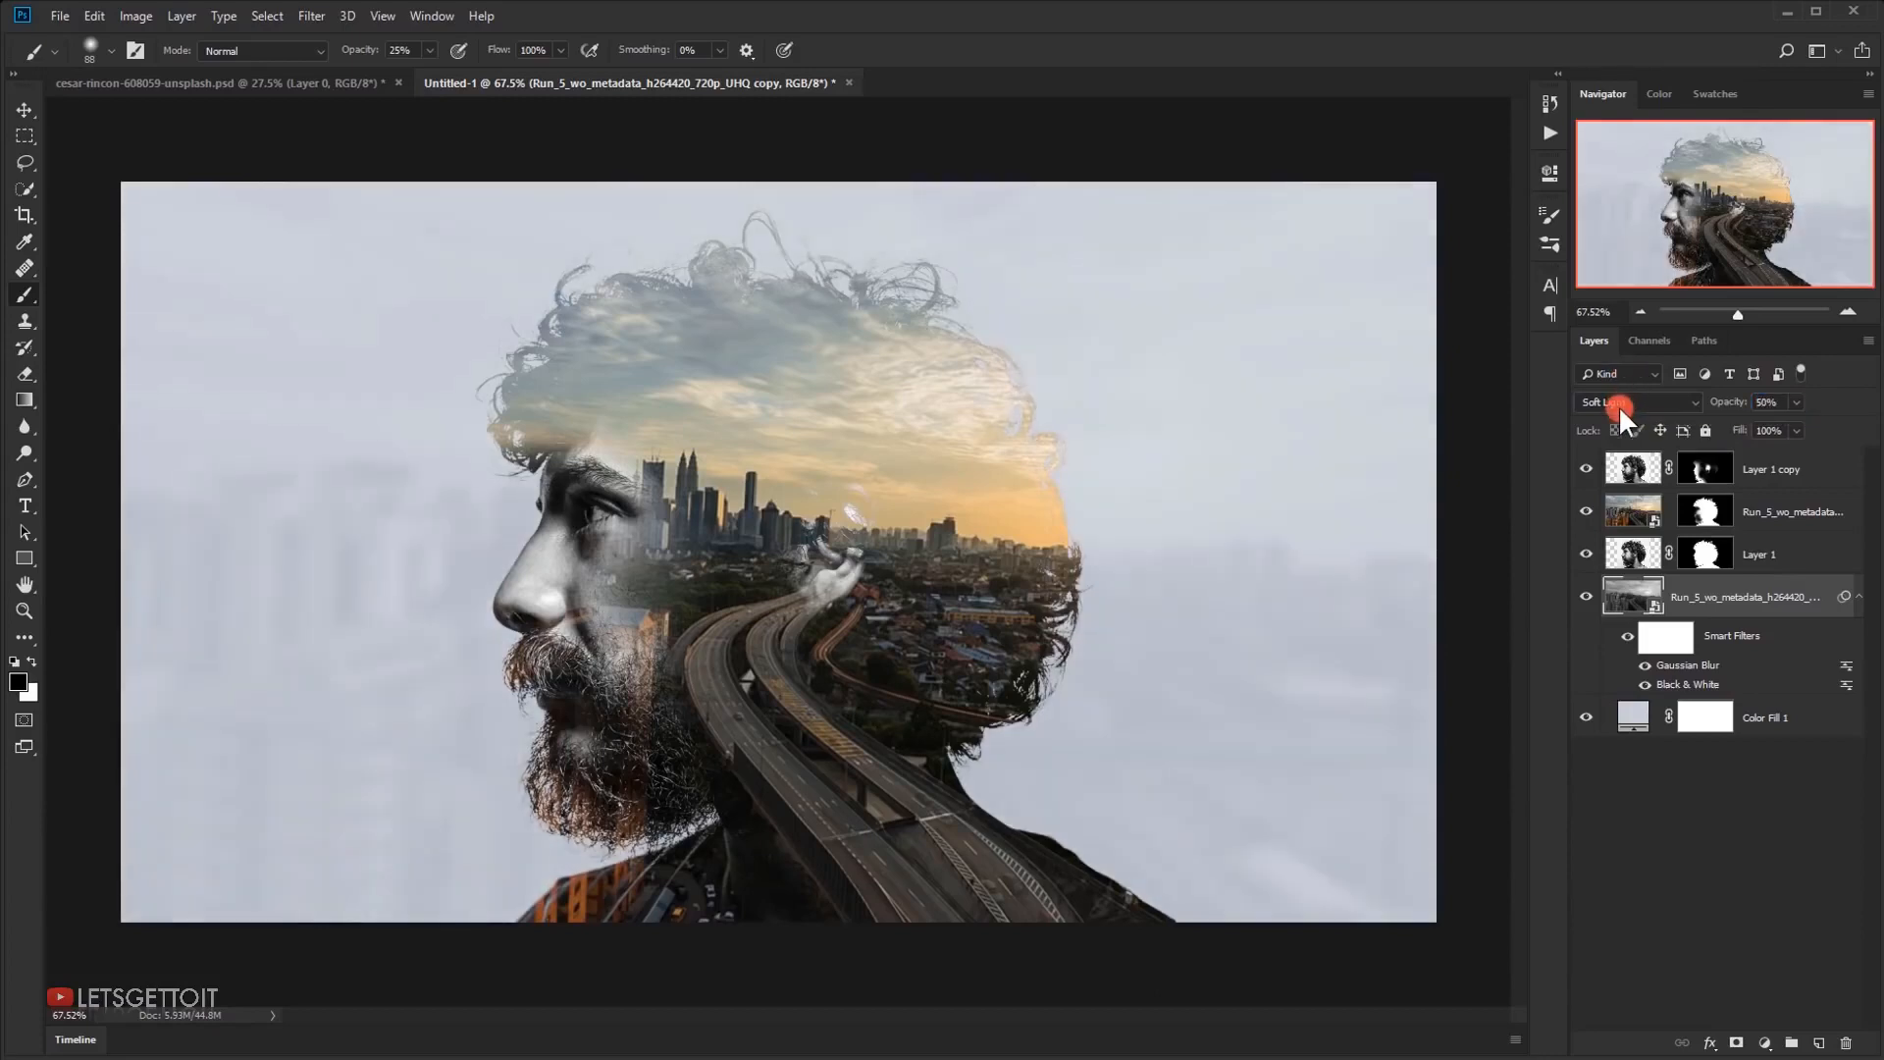
Collapse the blurred city copy's filter list and change the Color Fill 1 background to light grey-blue #b8bec6
{"action": "left_click", "coordinate": [1859, 601]}
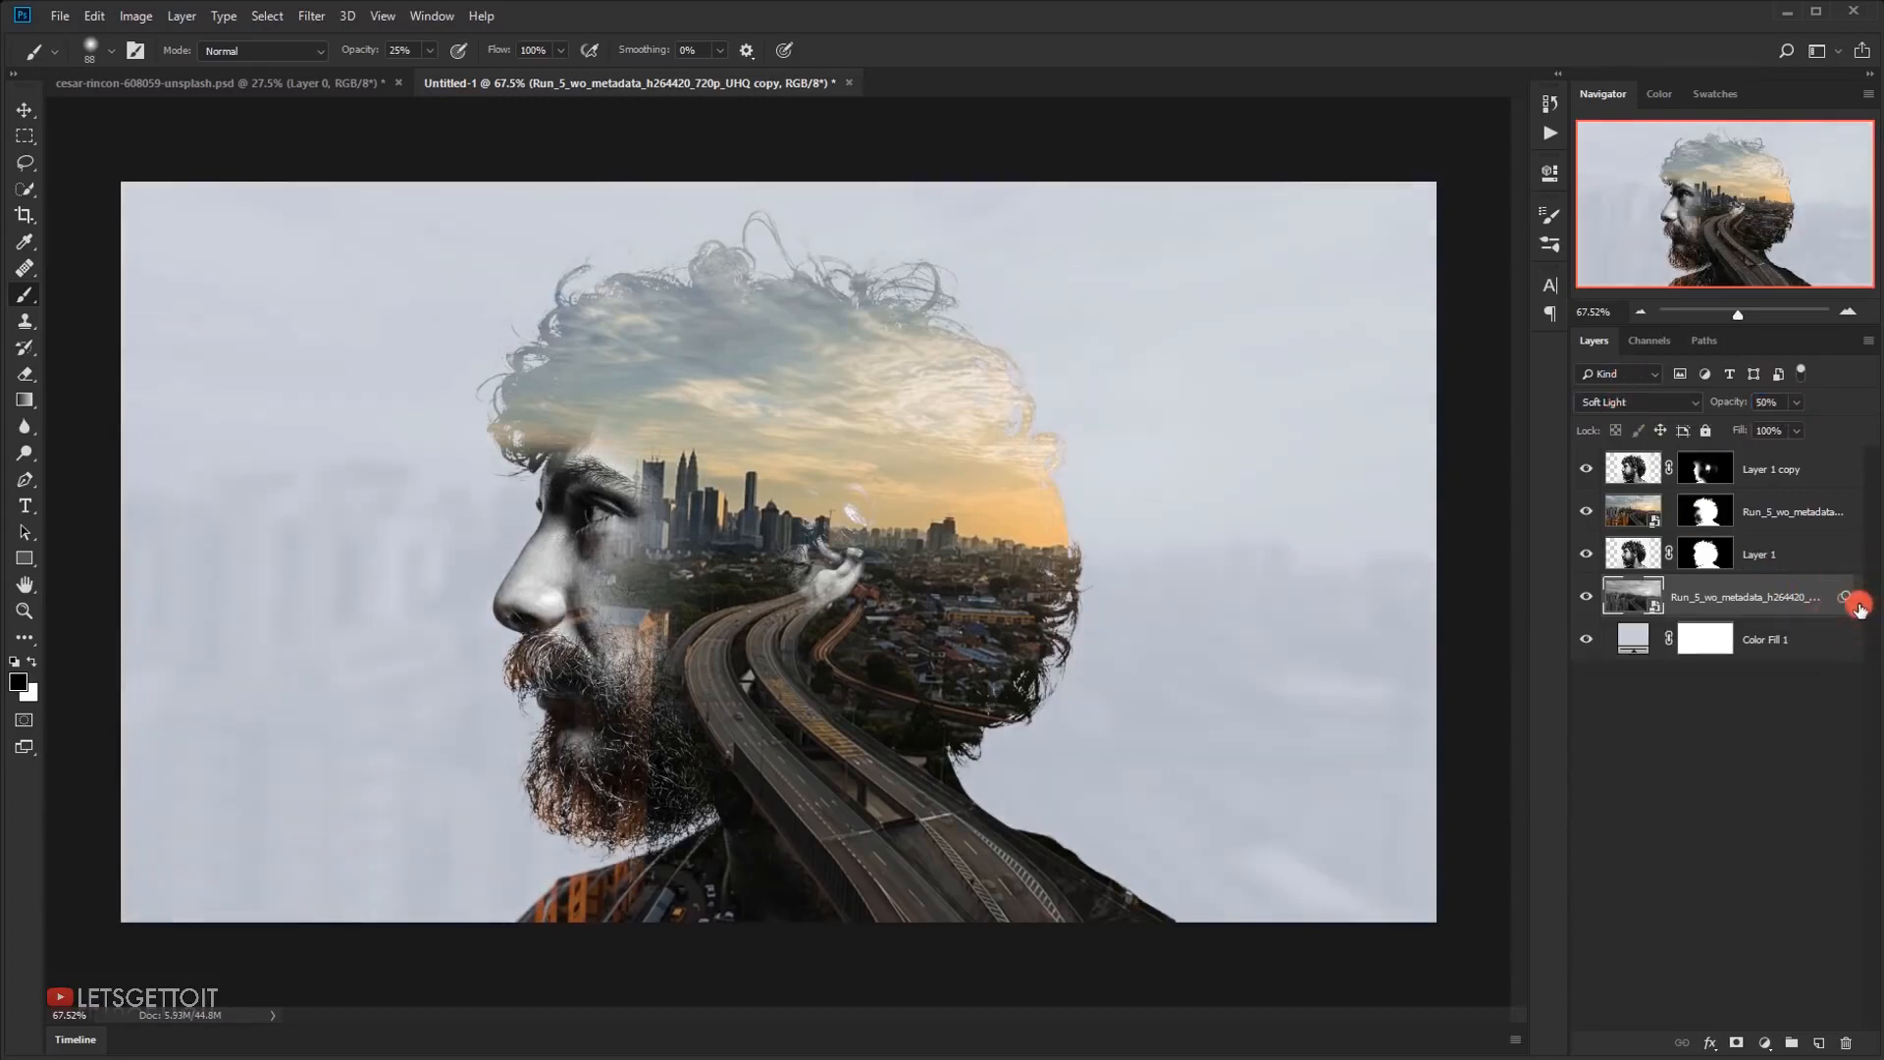
{"action": "double_click", "coordinate": [1634, 641]}
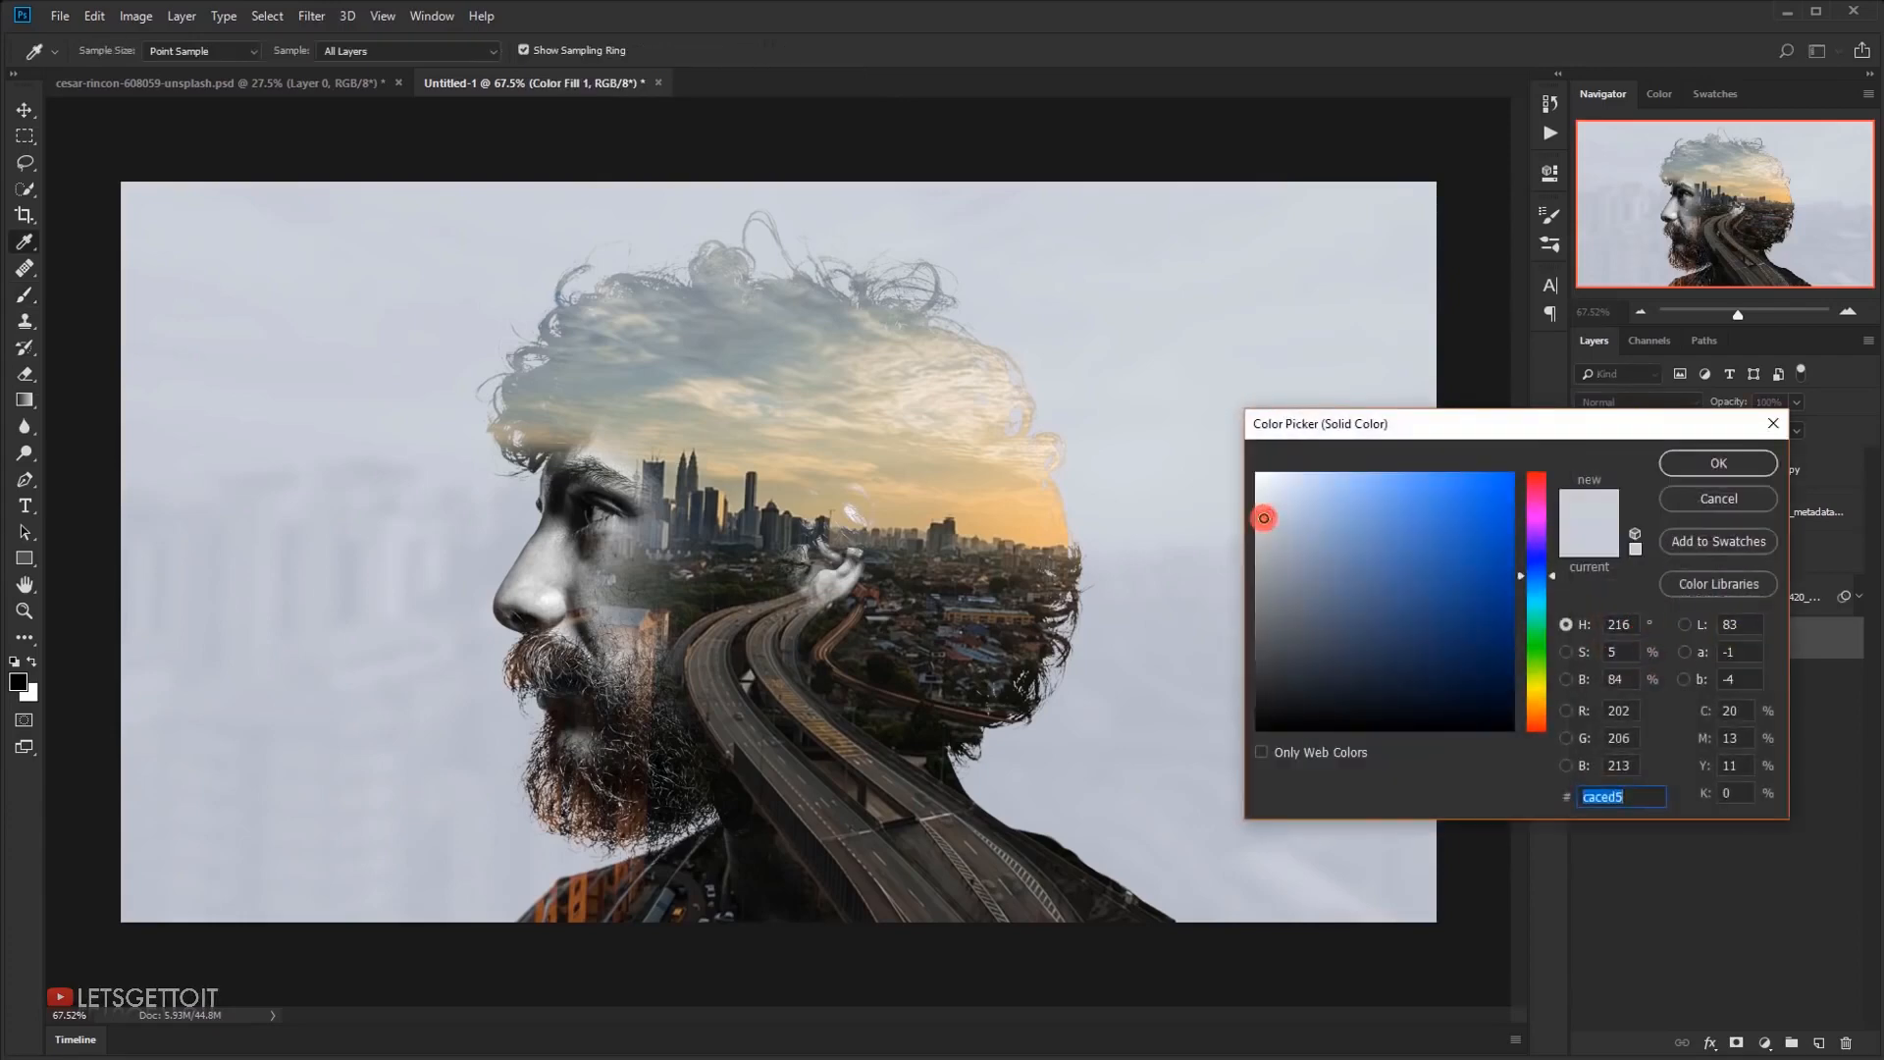
{"action": "left_click", "coordinate": [1263, 538]}
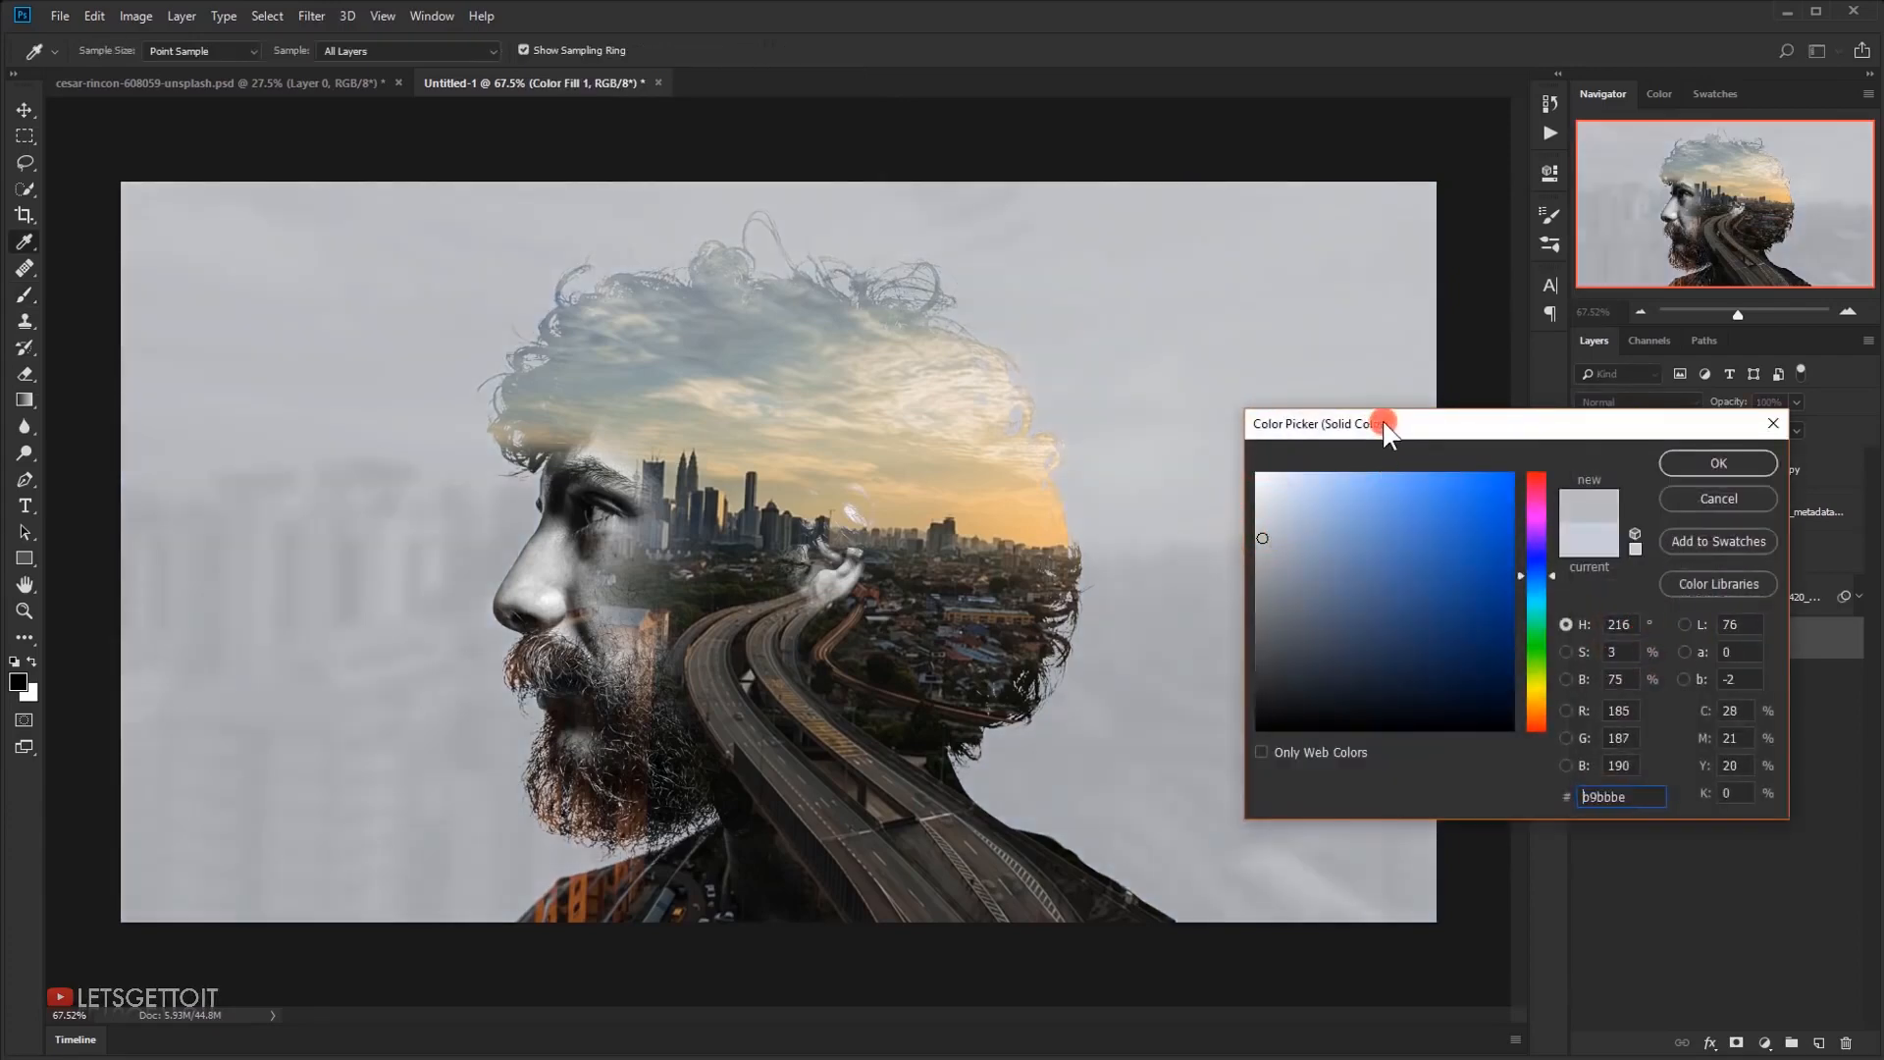
{"action": "left_click_drag", "start_coordinate": [1388, 421], "coordinate": [1422, 416]}
{"action": "left_click_drag", "start_coordinate": [1303, 533], "coordinate": [1303, 525]}
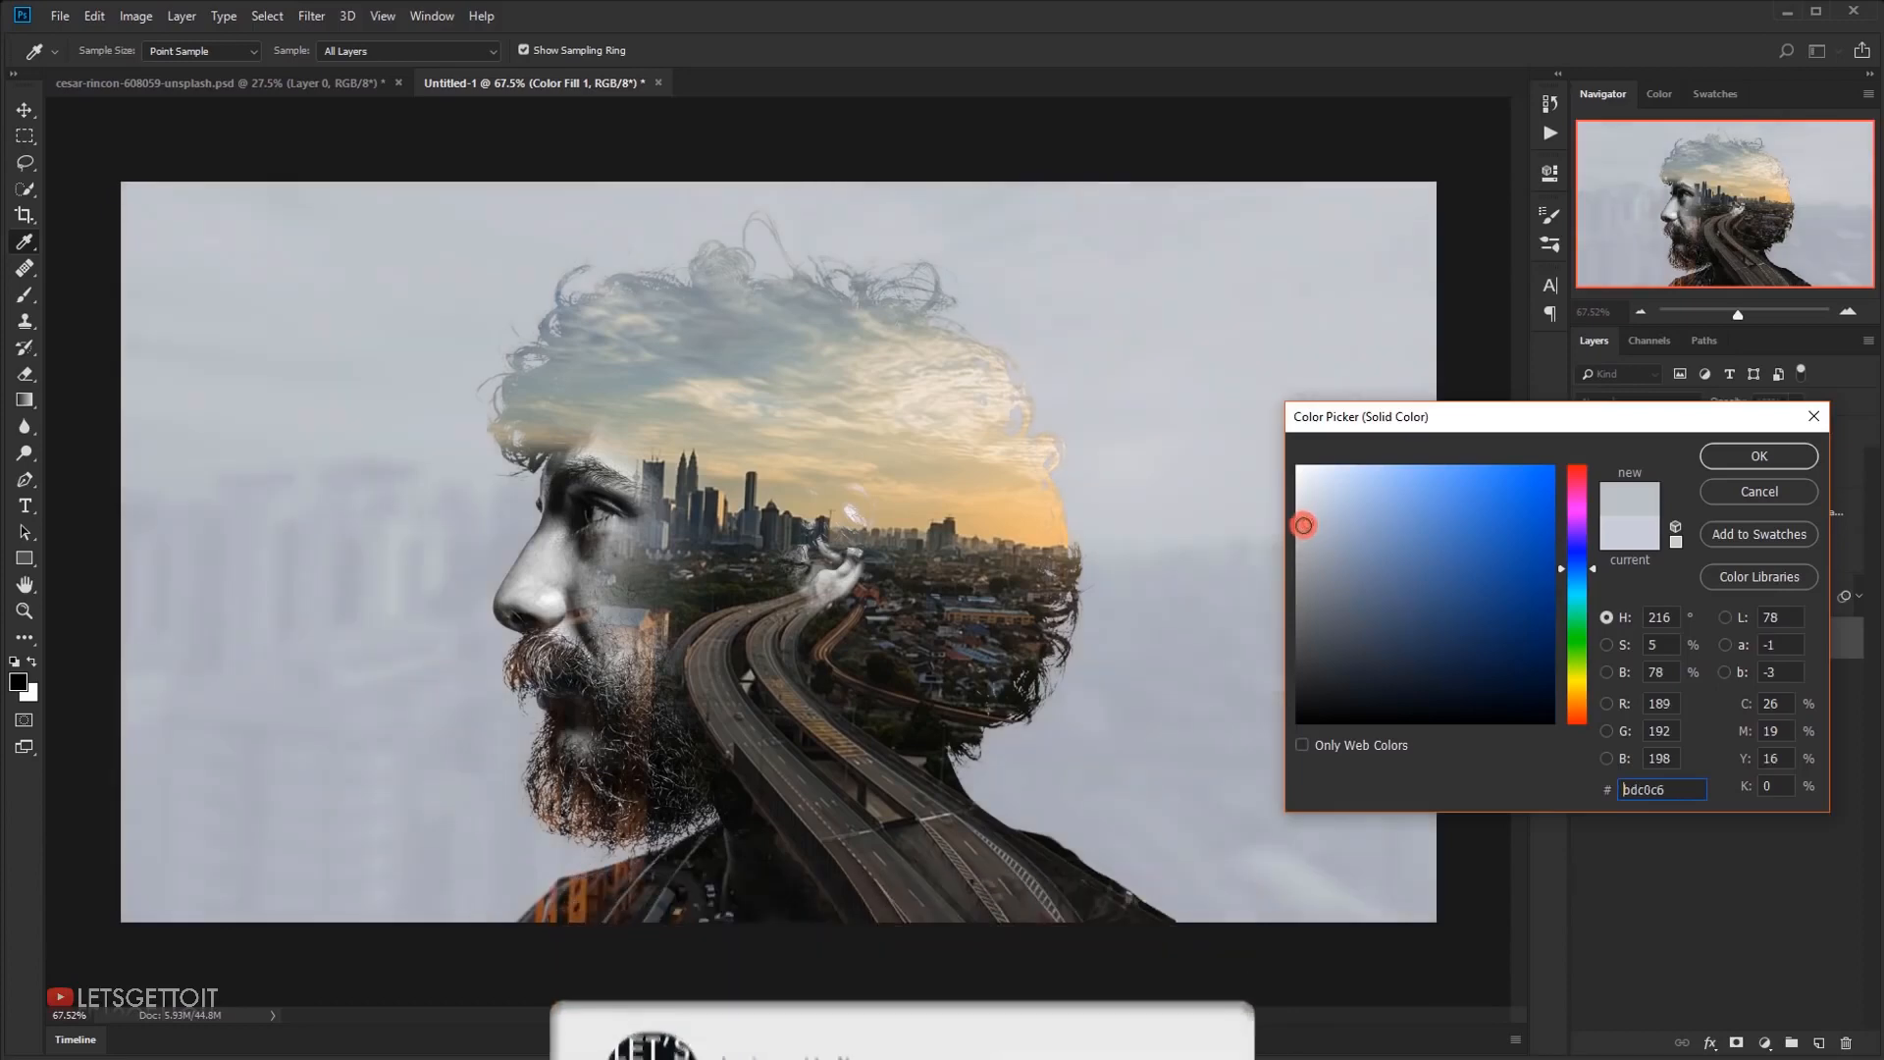
{"action": "left_click_drag", "start_coordinate": [1477, 422], "coordinate": [1583, 648]}
{"action": "left_click_drag", "start_coordinate": [1434, 757], "coordinate": [1419, 750]}
{"action": "mouse_move", "coordinate": [1686, 779]}
{"action": "left_mouse_down"}
{"action": "mouse_move", "coordinate": [1682, 761]}
{"action": "mouse_move", "coordinate": [1688, 793]}
{"action": "left_mouse_up"}
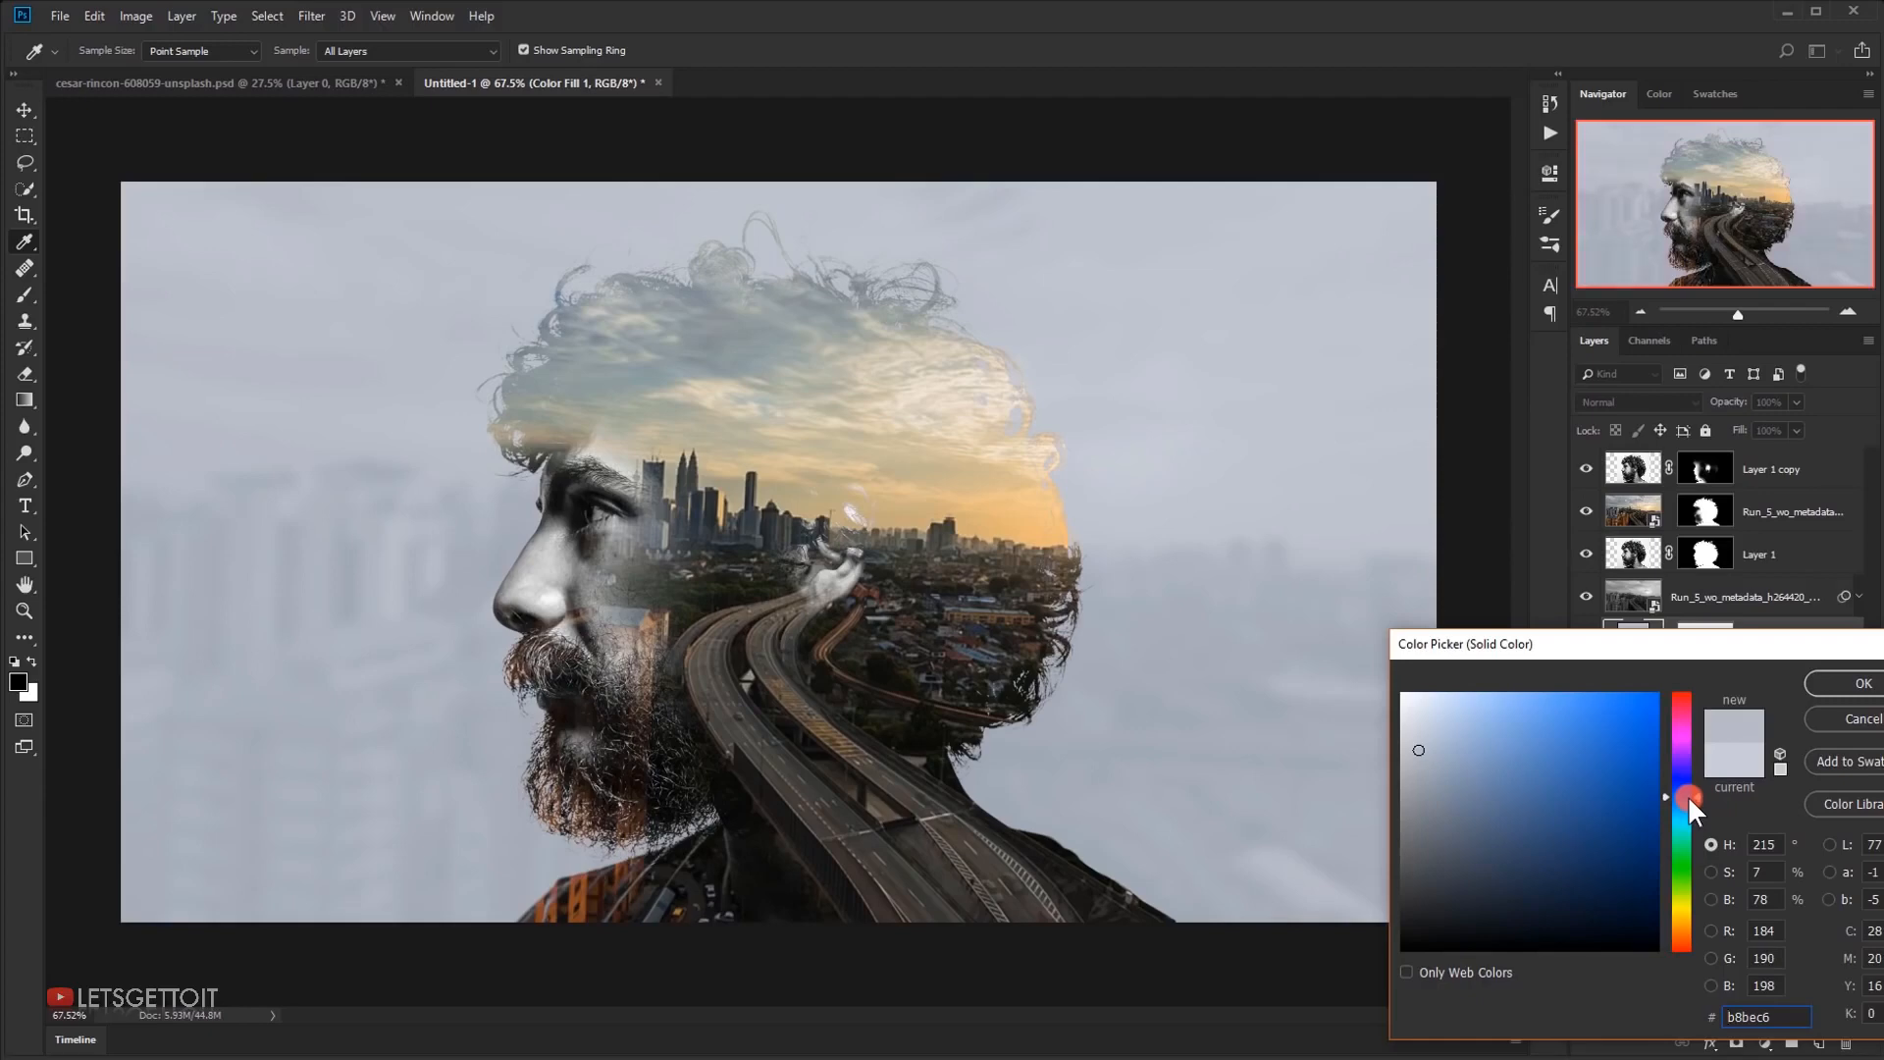
{"action": "left_click_drag", "start_coordinate": [1684, 648], "coordinate": [1448, 547]}
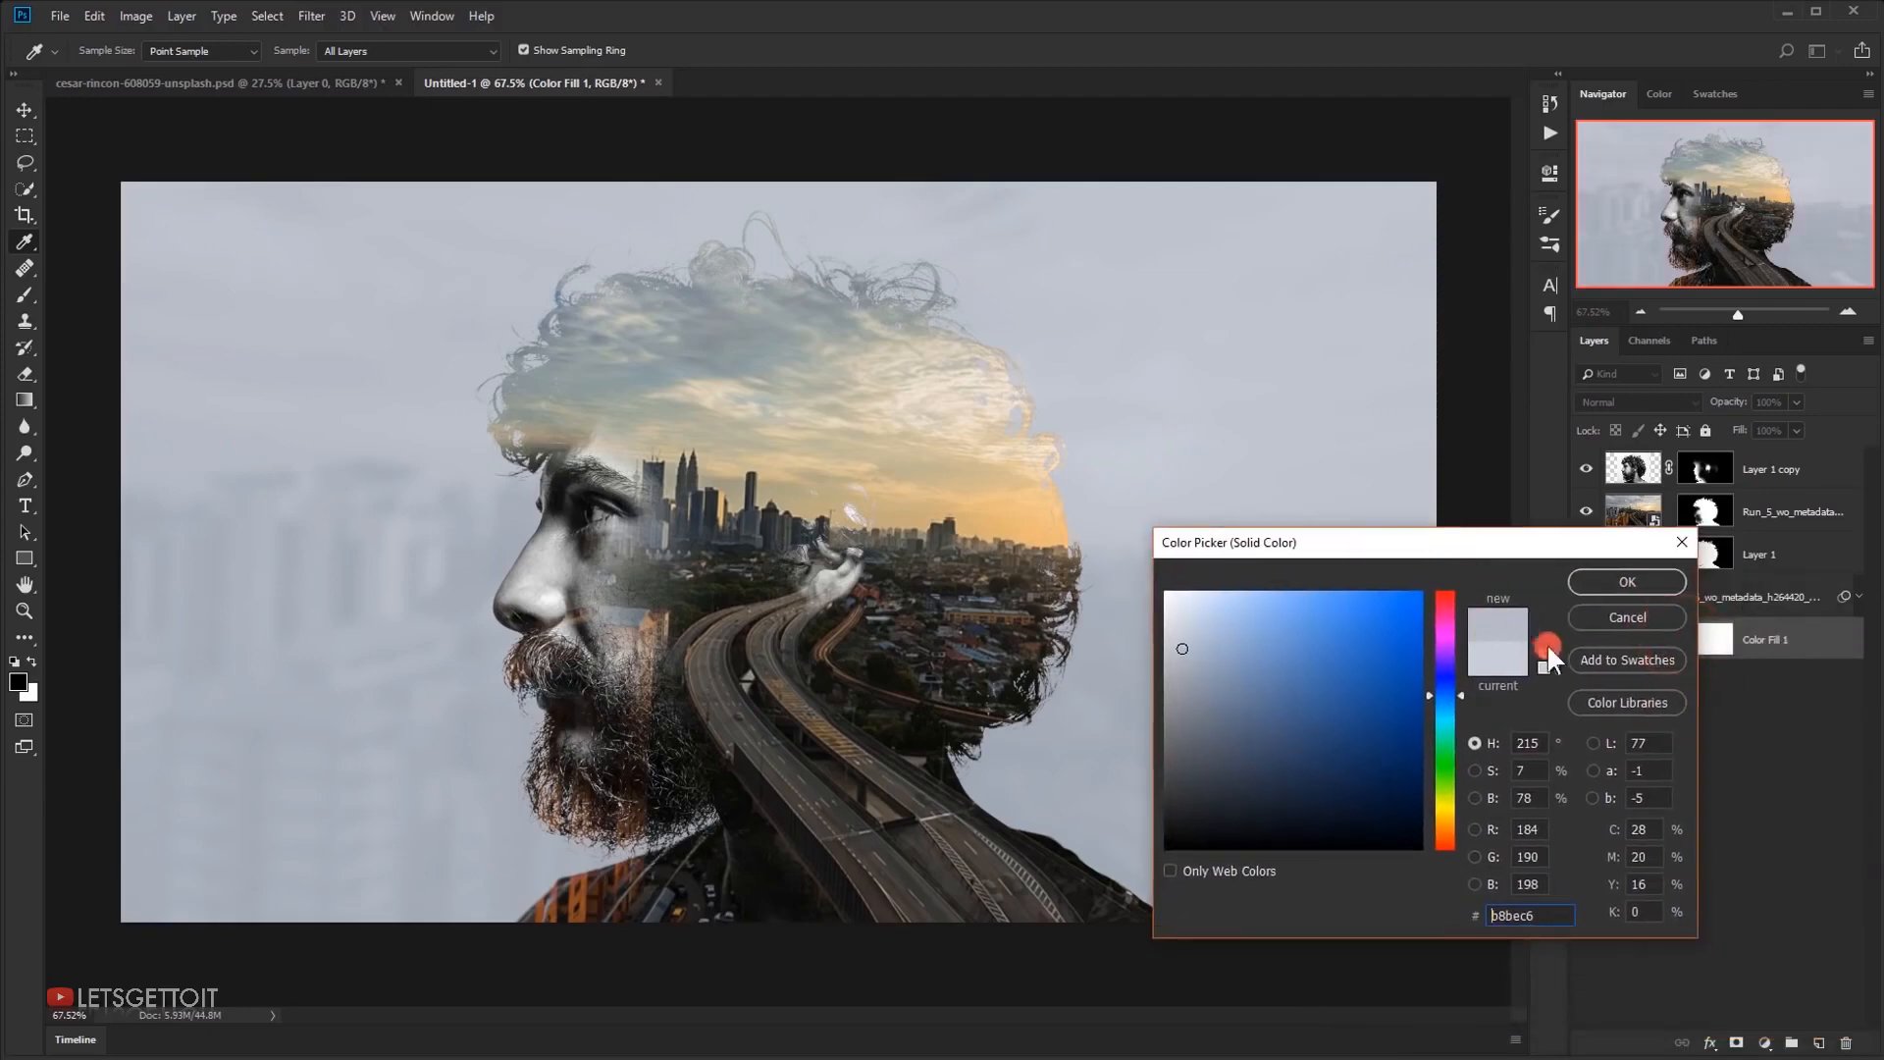
{"action": "left_click", "coordinate": [1625, 582]}
{"action": "key", "text": "b"}
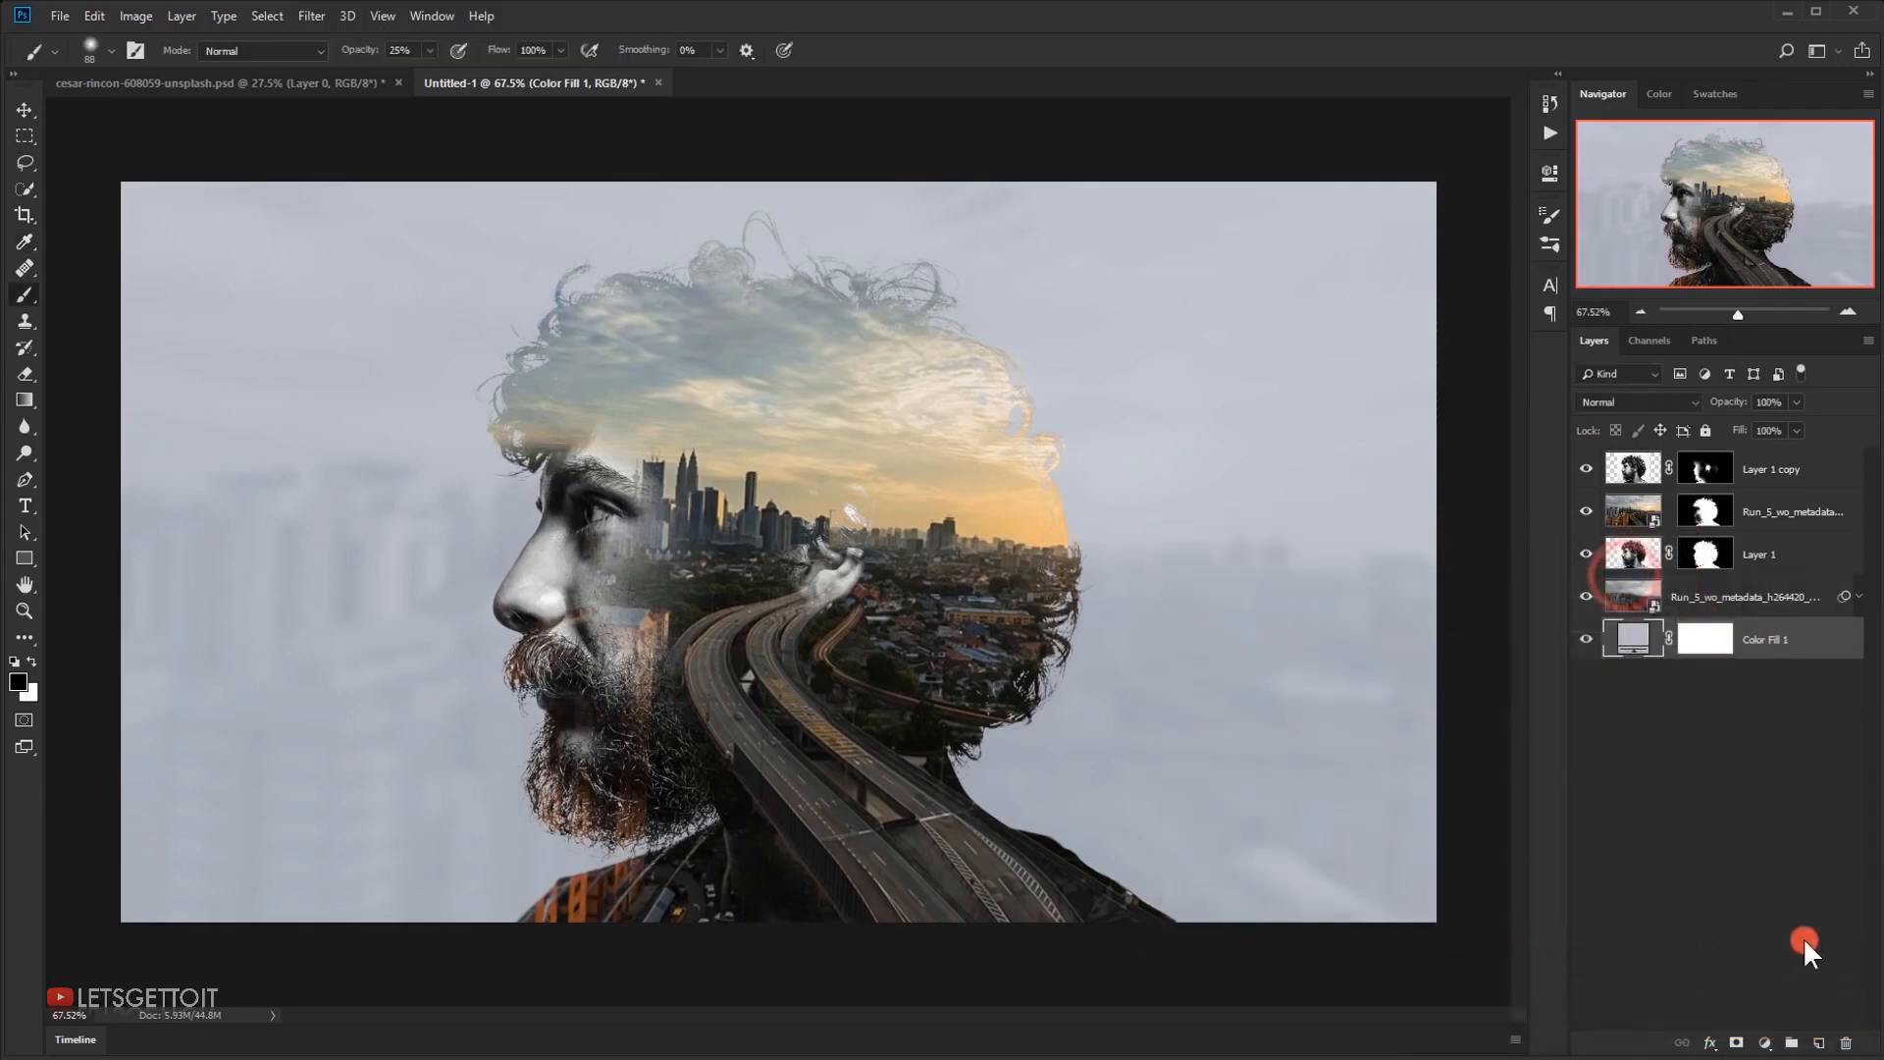
Add a Levels adjustment above Layer 1 copy and set its red channel's output levels to 12 and 240
{"action": "left_click", "coordinate": [1809, 473]}
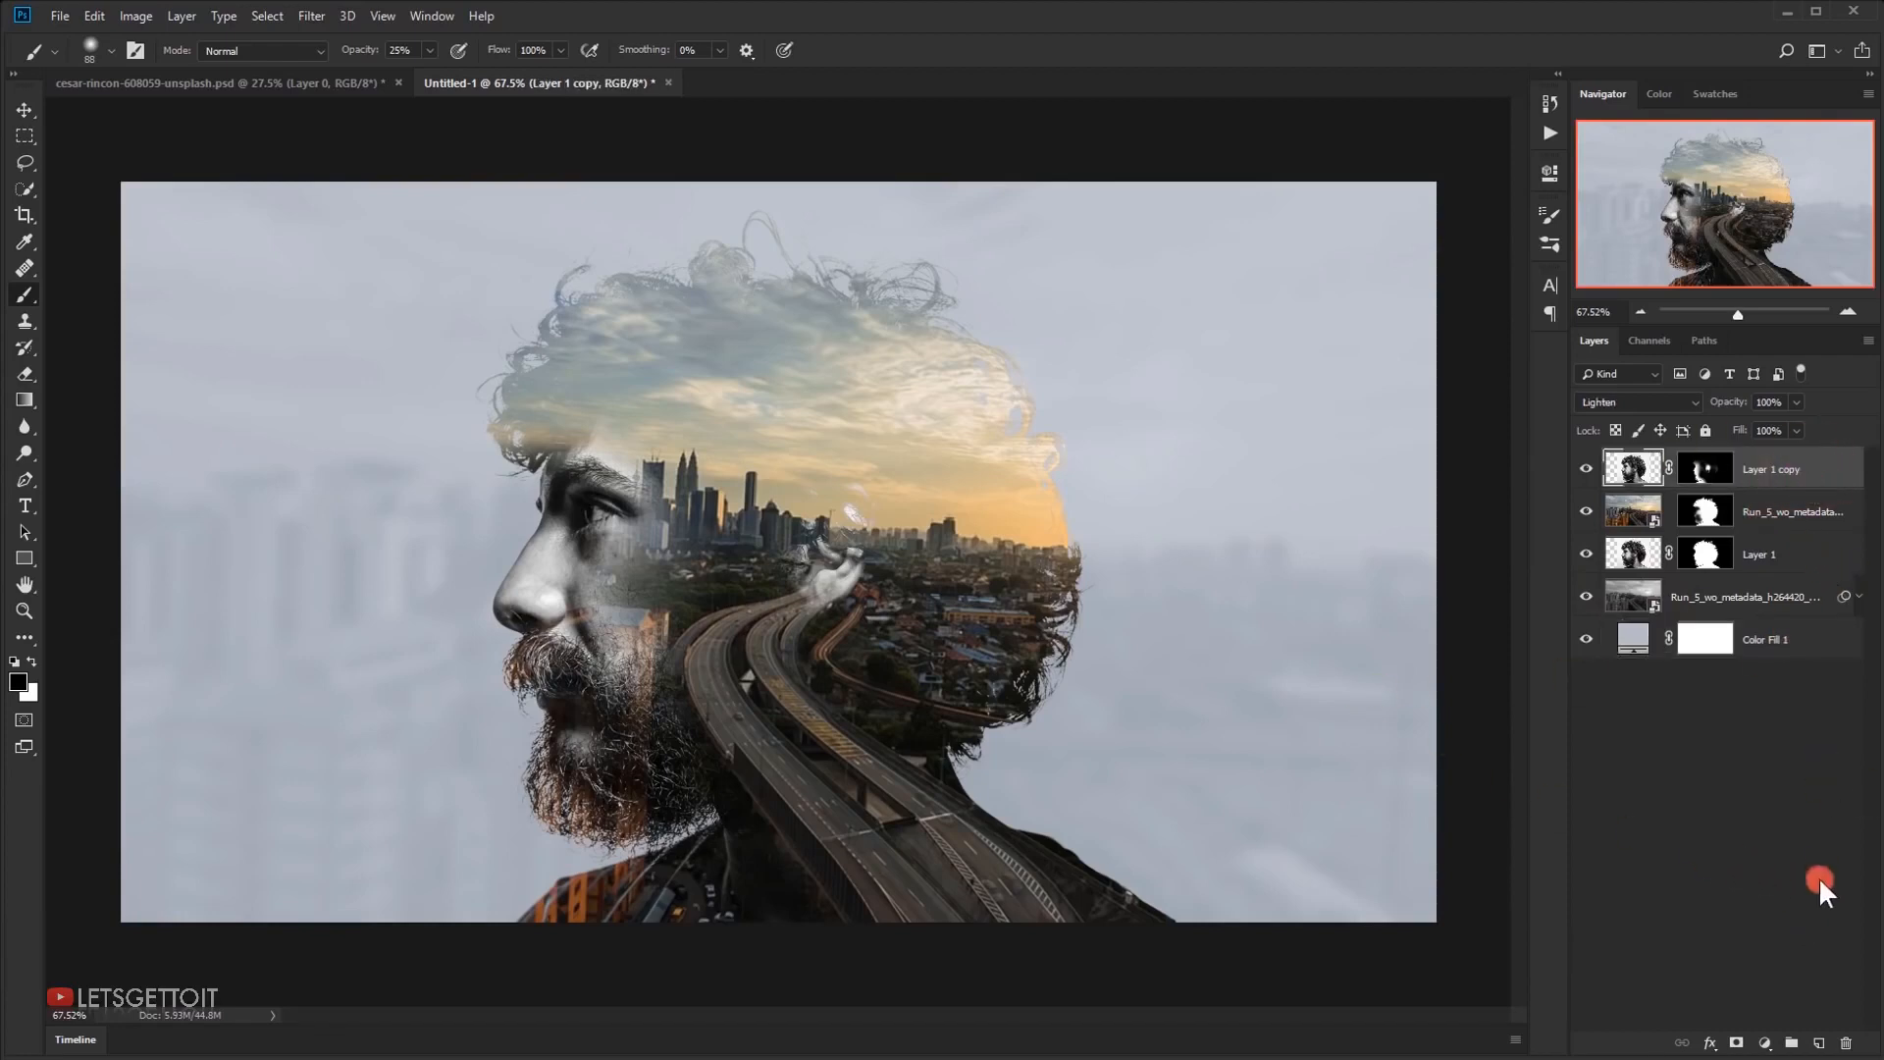
{"action": "left_click", "coordinate": [1770, 1048]}
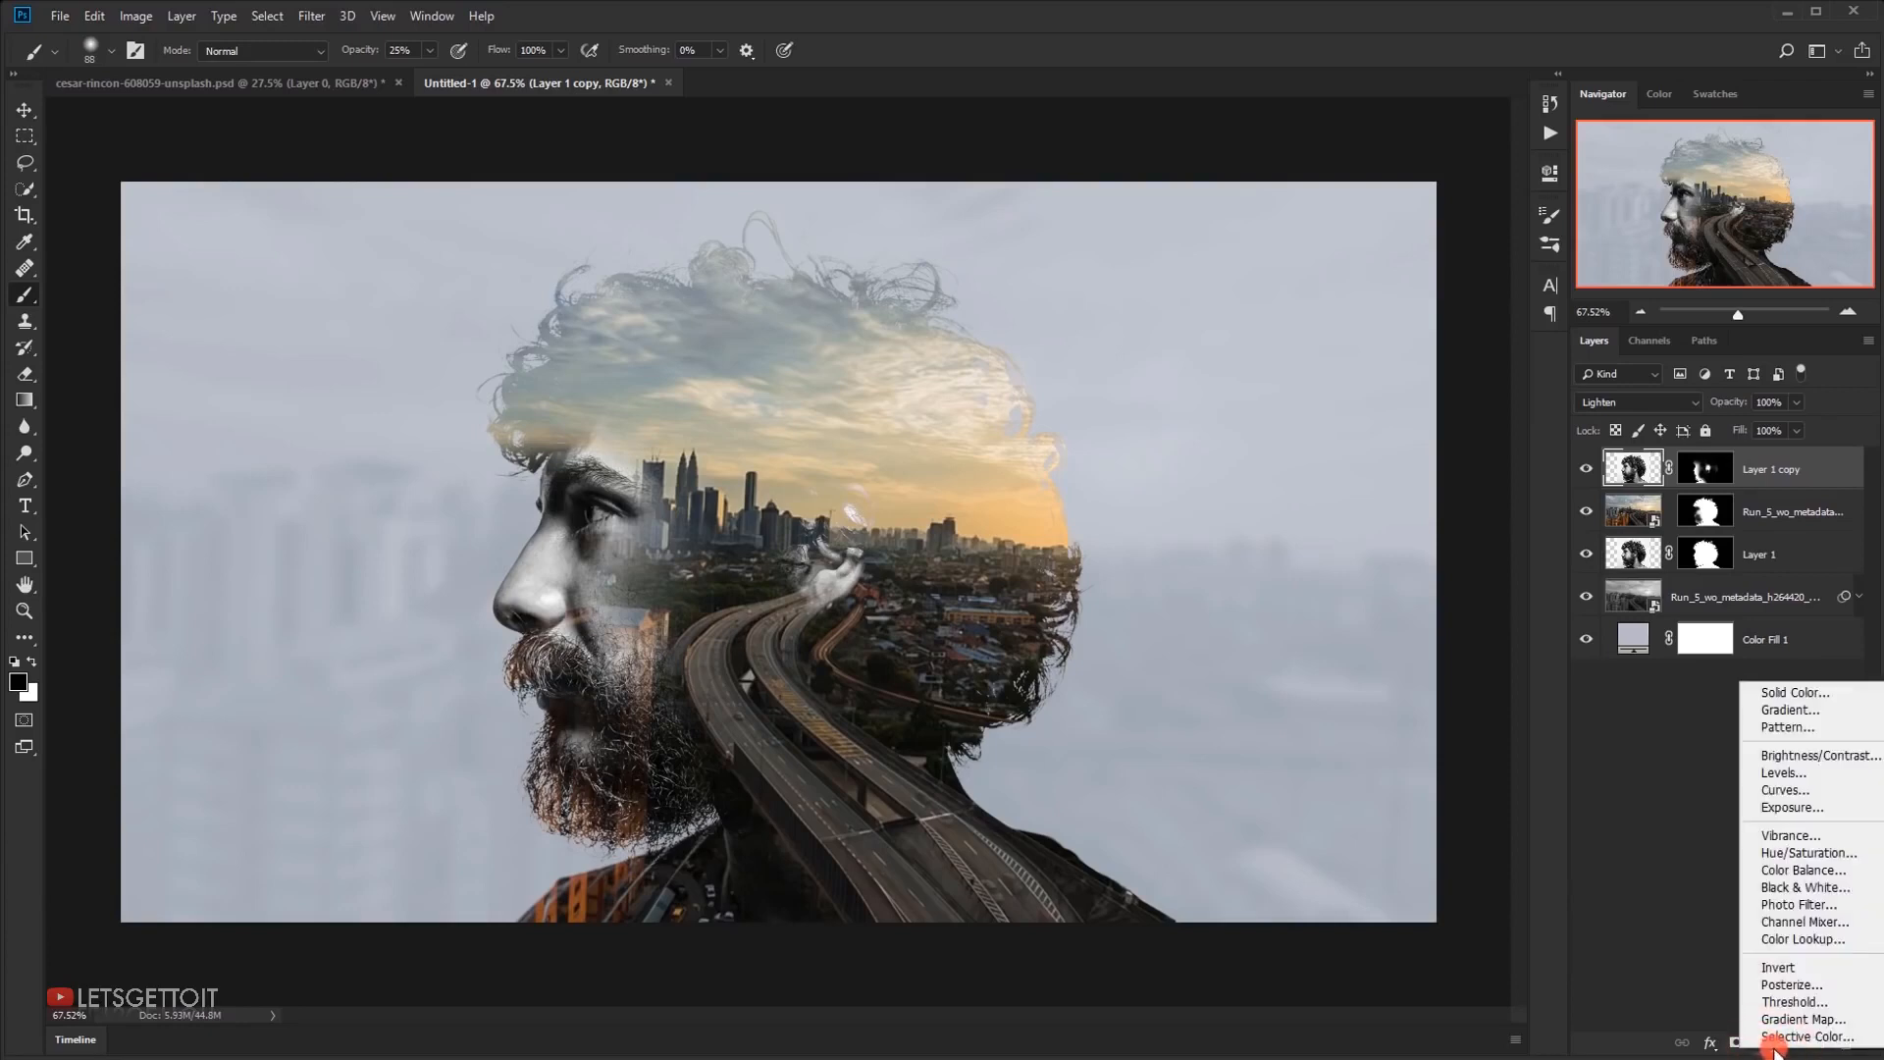
{"action": "left_click", "coordinate": [1788, 772]}
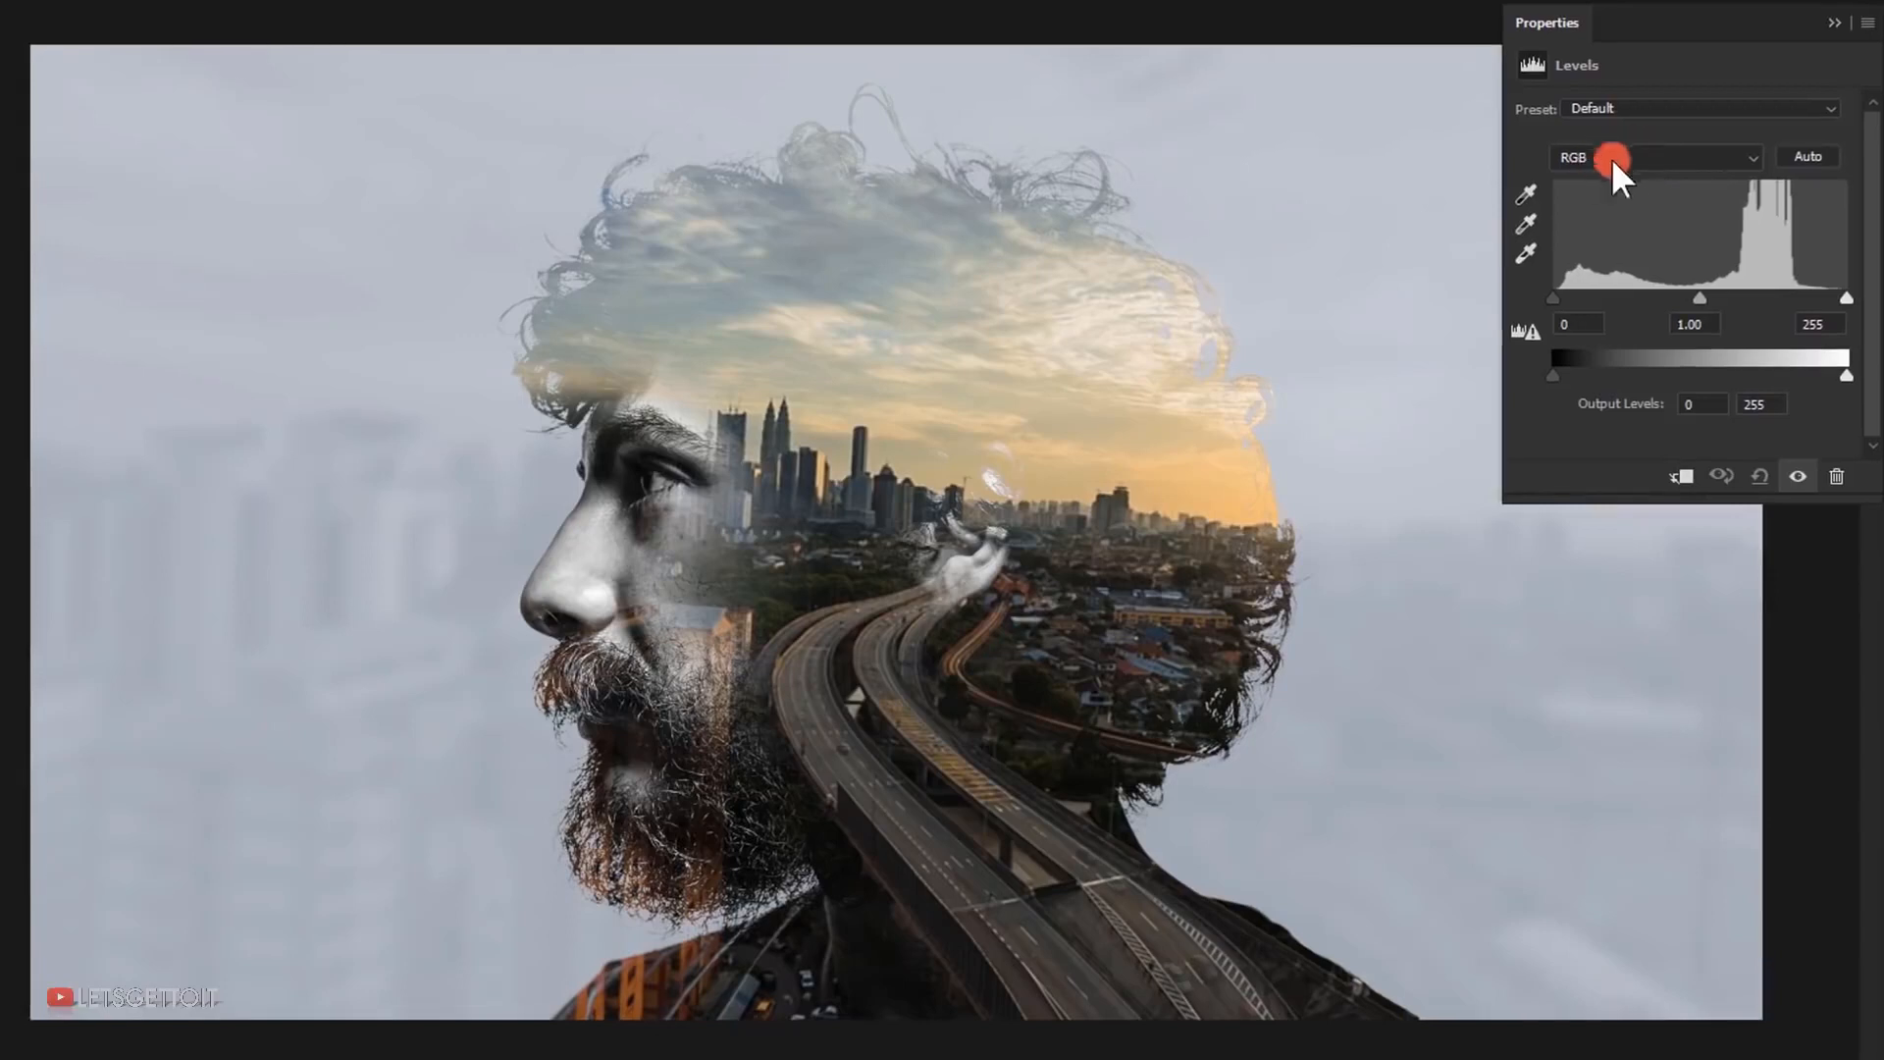
{"action": "left_click", "coordinate": [1648, 147]}
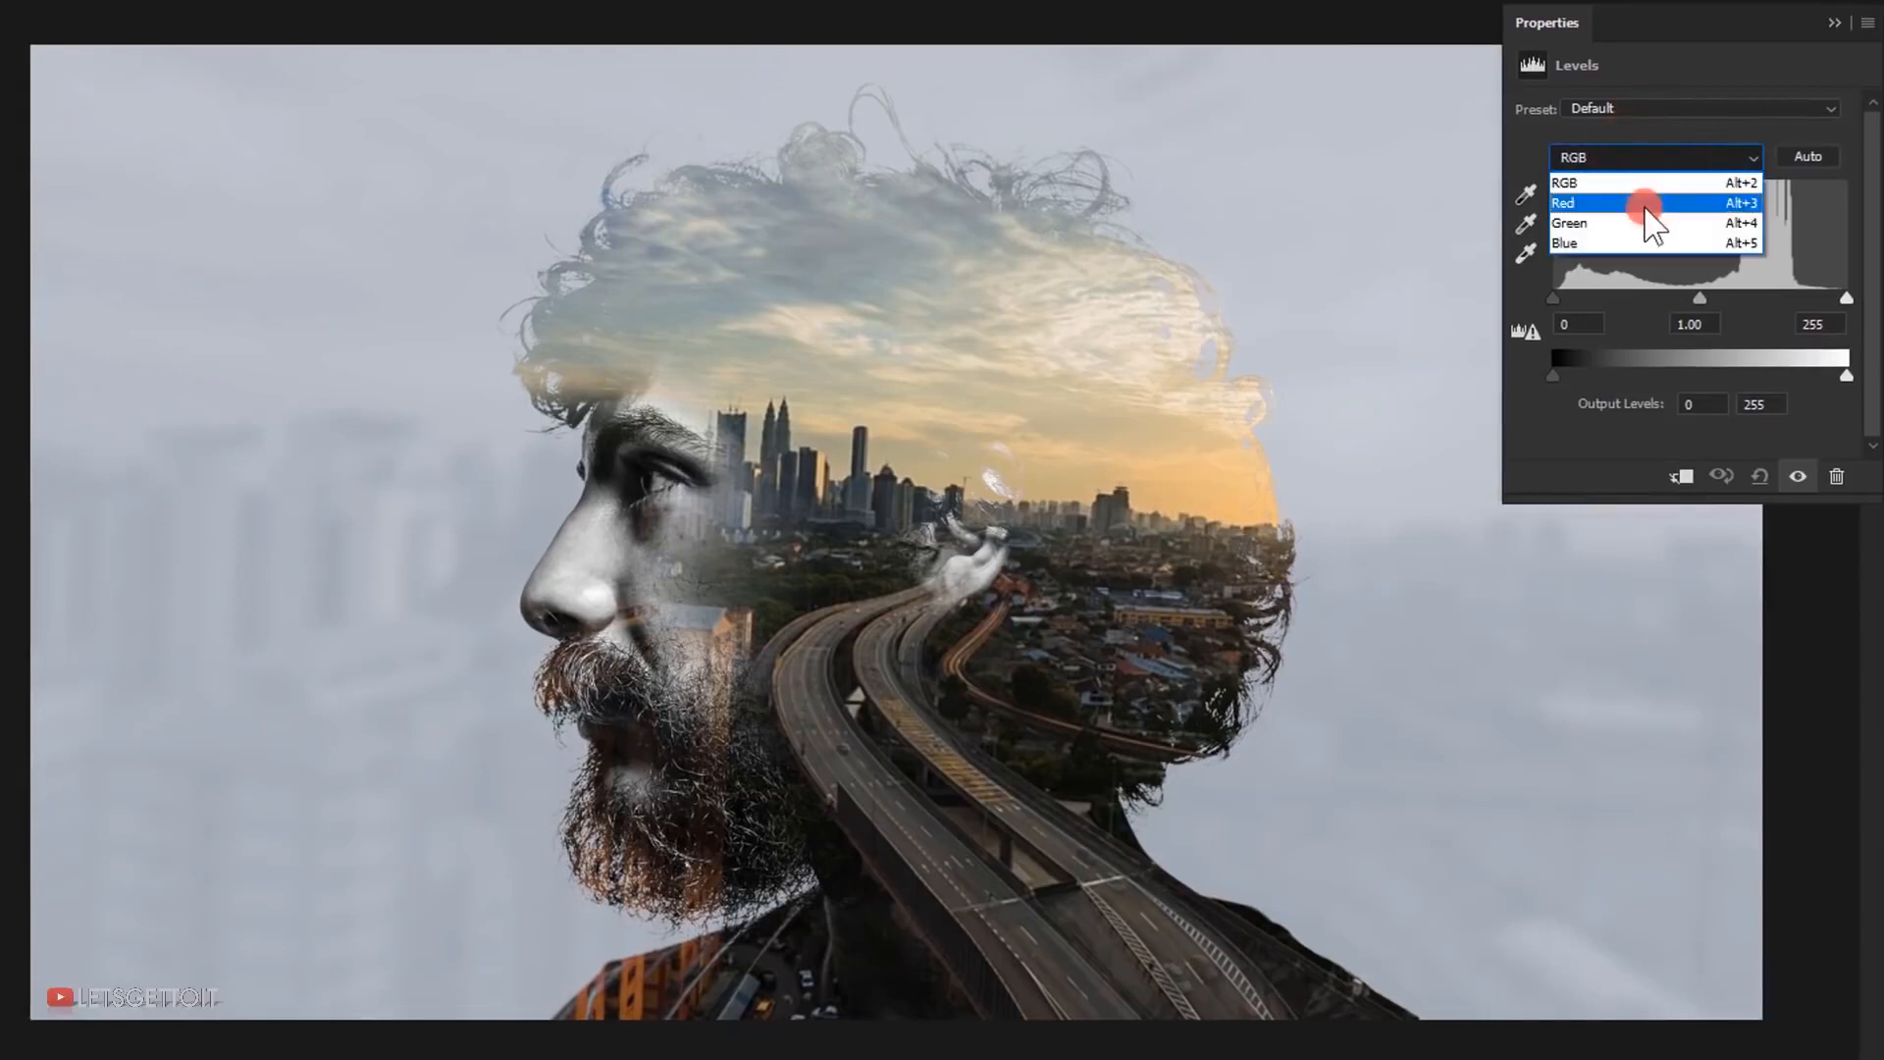
{"action": "left_click", "coordinate": [1644, 201]}
{"action": "left_click_drag", "start_coordinate": [1552, 373], "coordinate": [1700, 379]}
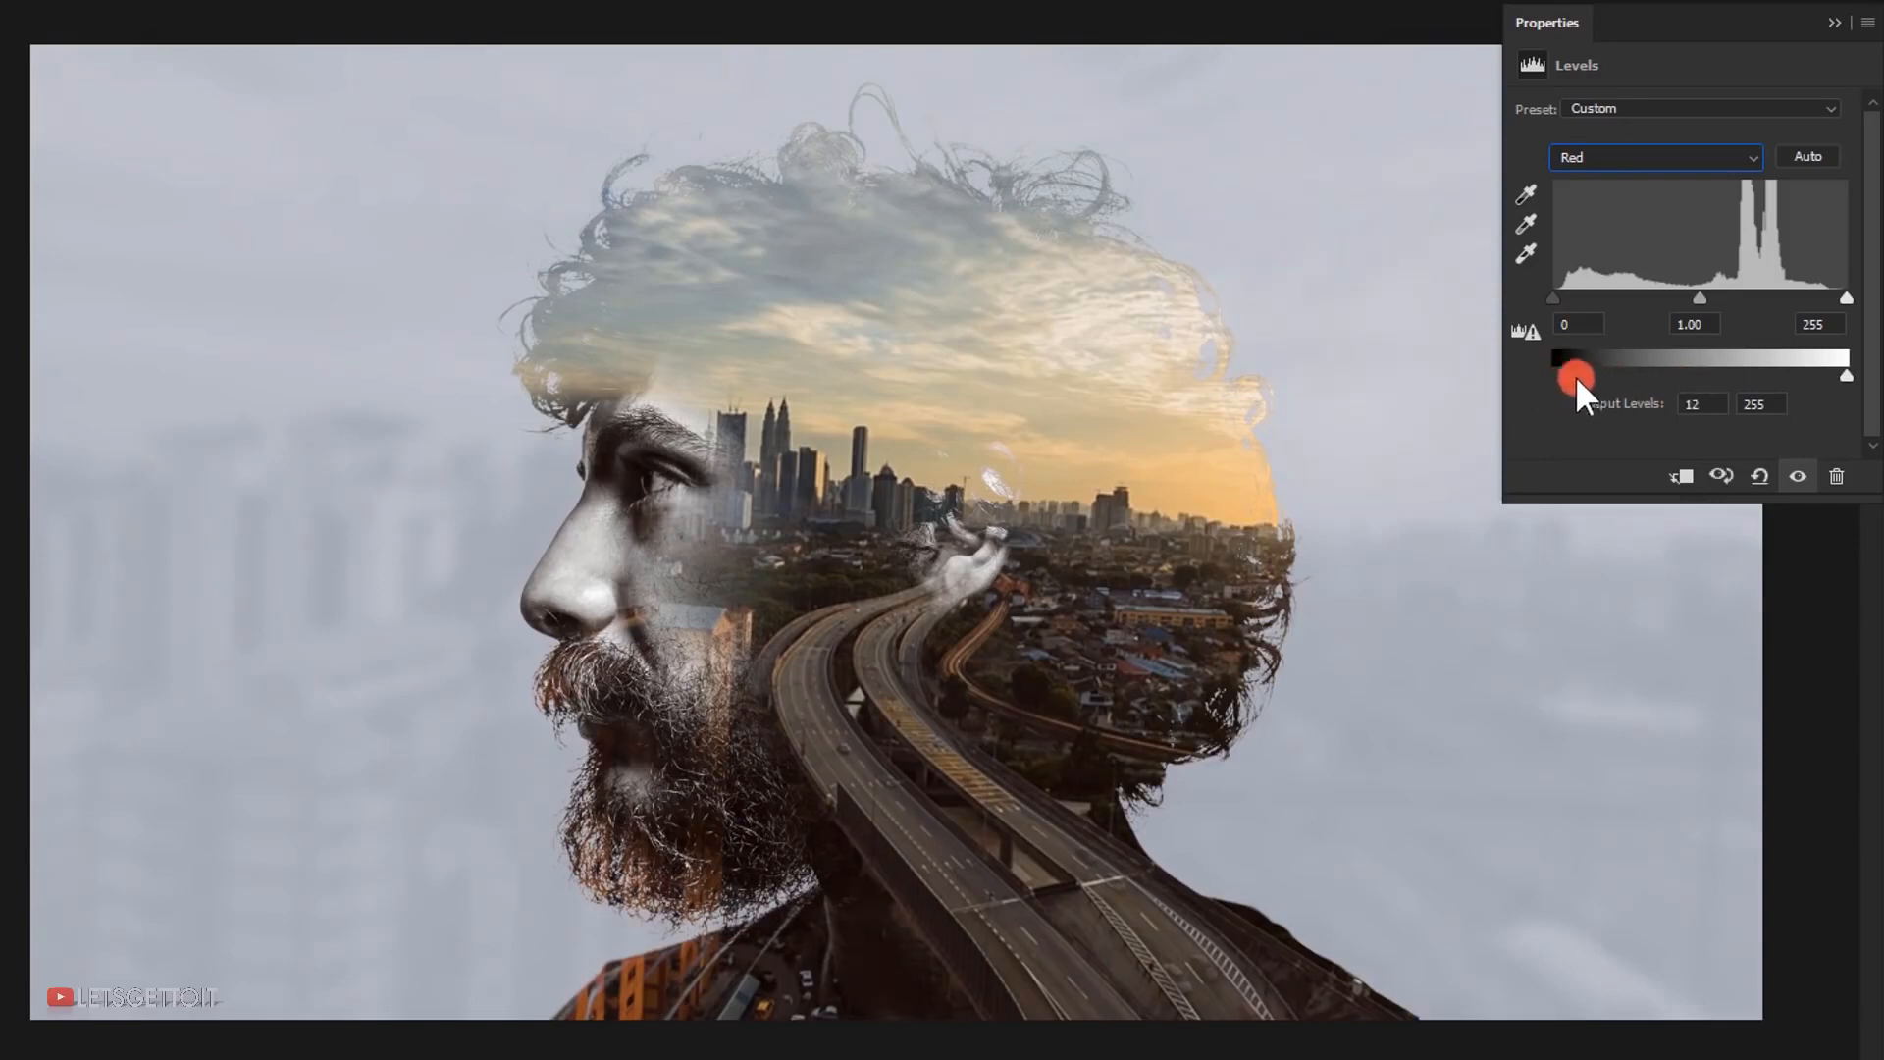
{"action": "left_click_drag", "start_coordinate": [1849, 374], "coordinate": [1834, 375]}
Set the Levels adjustment's blue channel output levels to 12 and 240 and close its properties
{"action": "left_click", "coordinate": [1569, 155]}
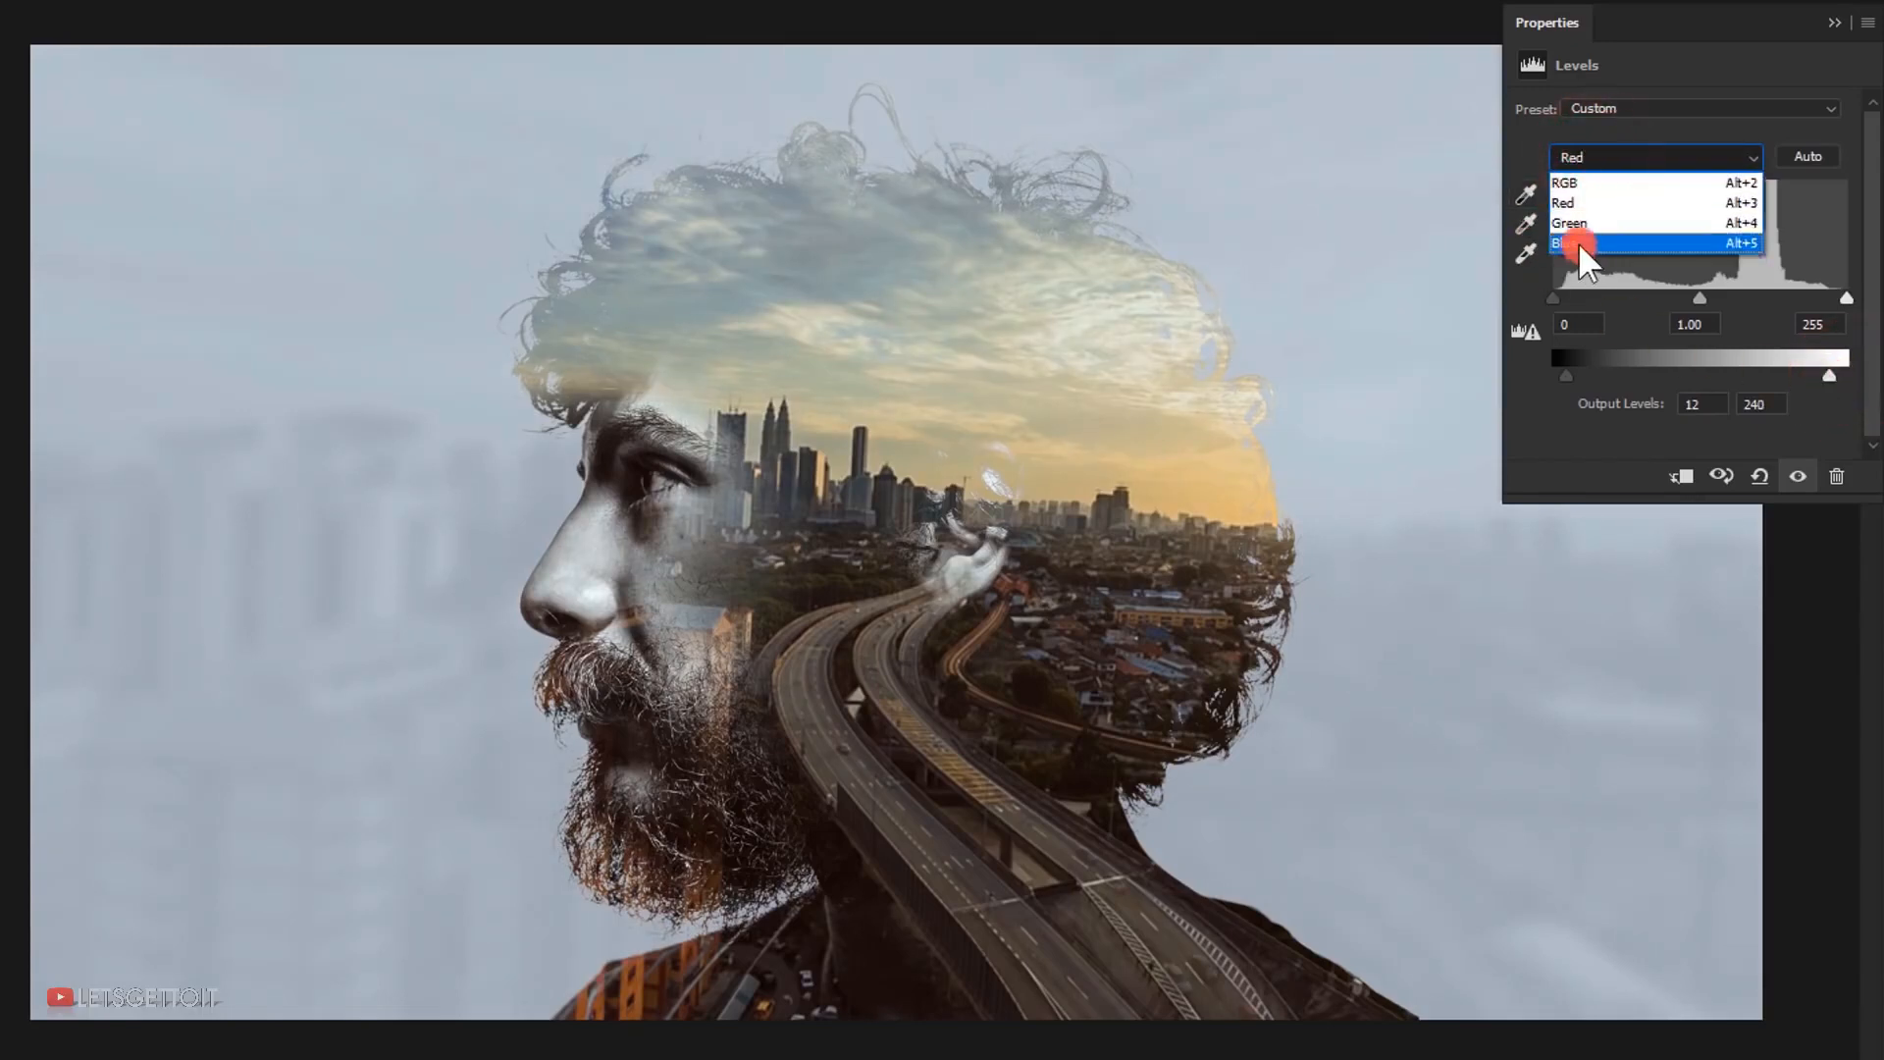
{"action": "left_click", "coordinate": [1578, 243]}
{"action": "left_click_drag", "start_coordinate": [1550, 375], "coordinate": [1566, 373]}
{"action": "left_click_drag", "start_coordinate": [1846, 373], "coordinate": [1831, 373]}
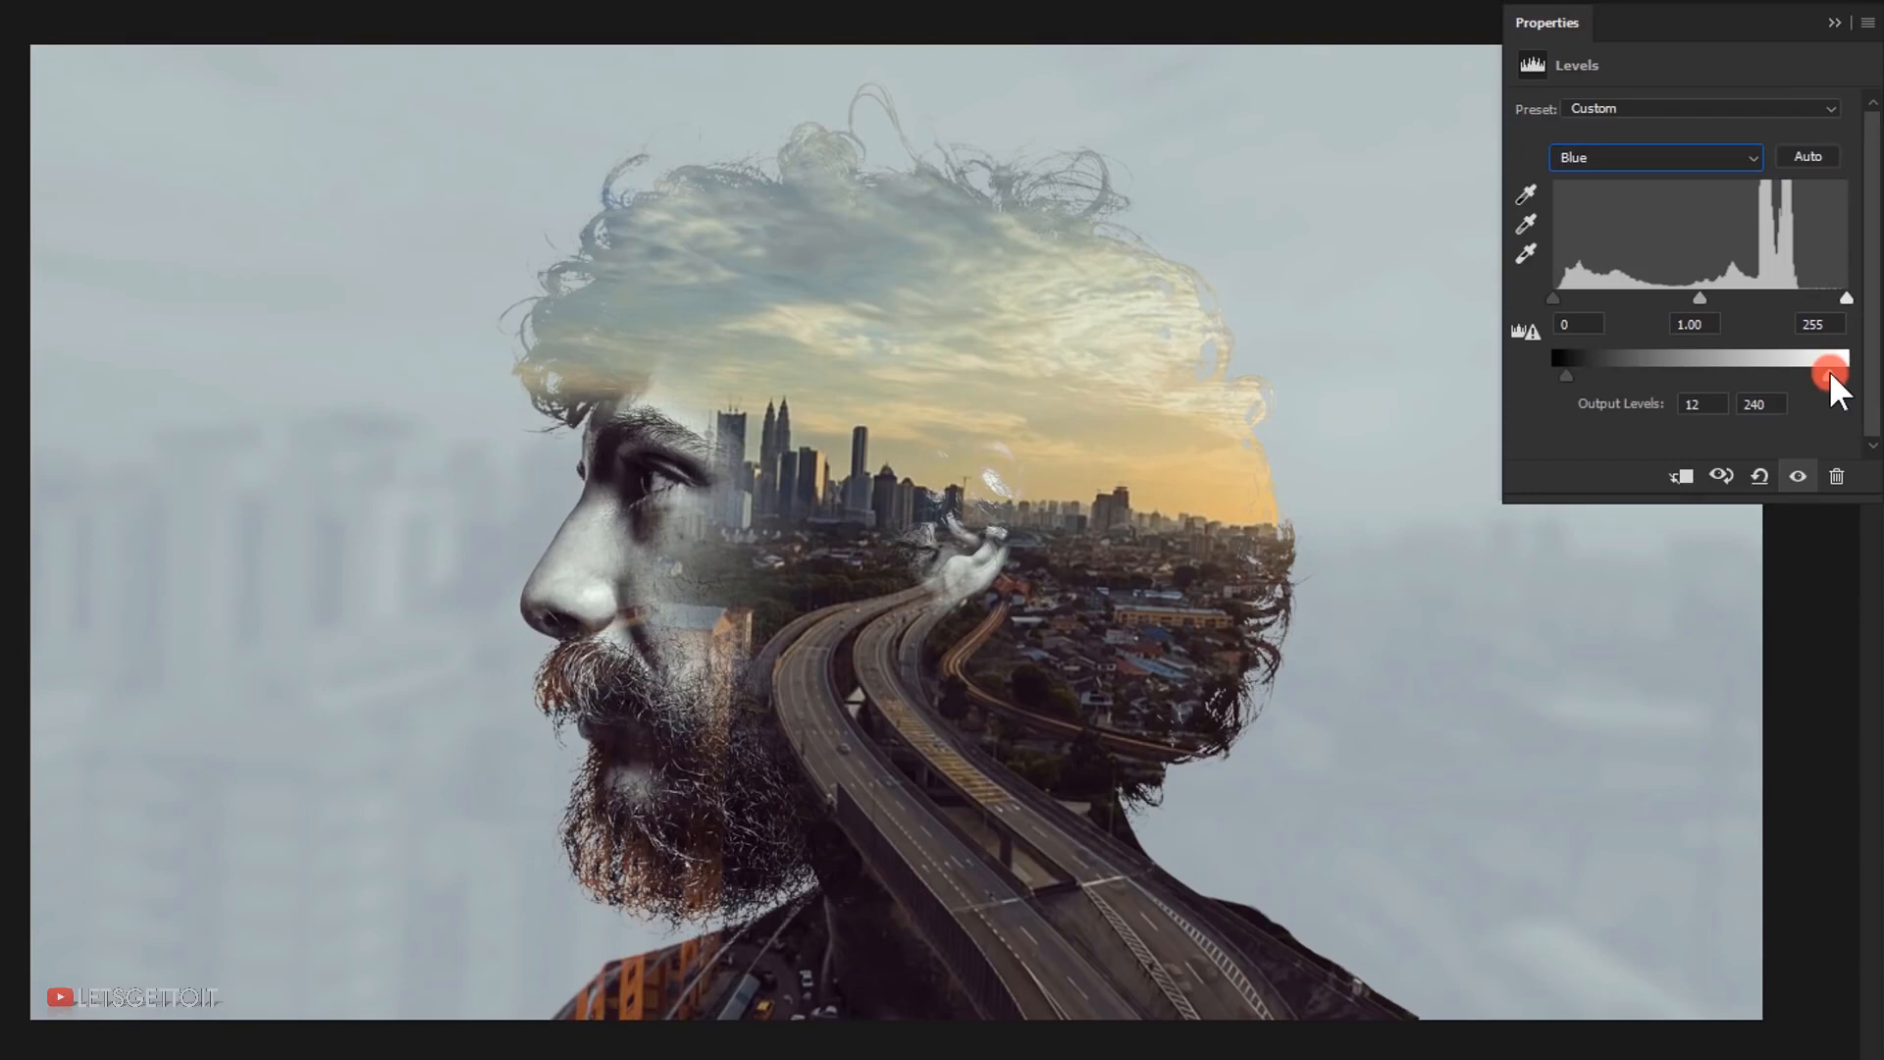
{"action": "left_click", "coordinate": [1834, 23]}
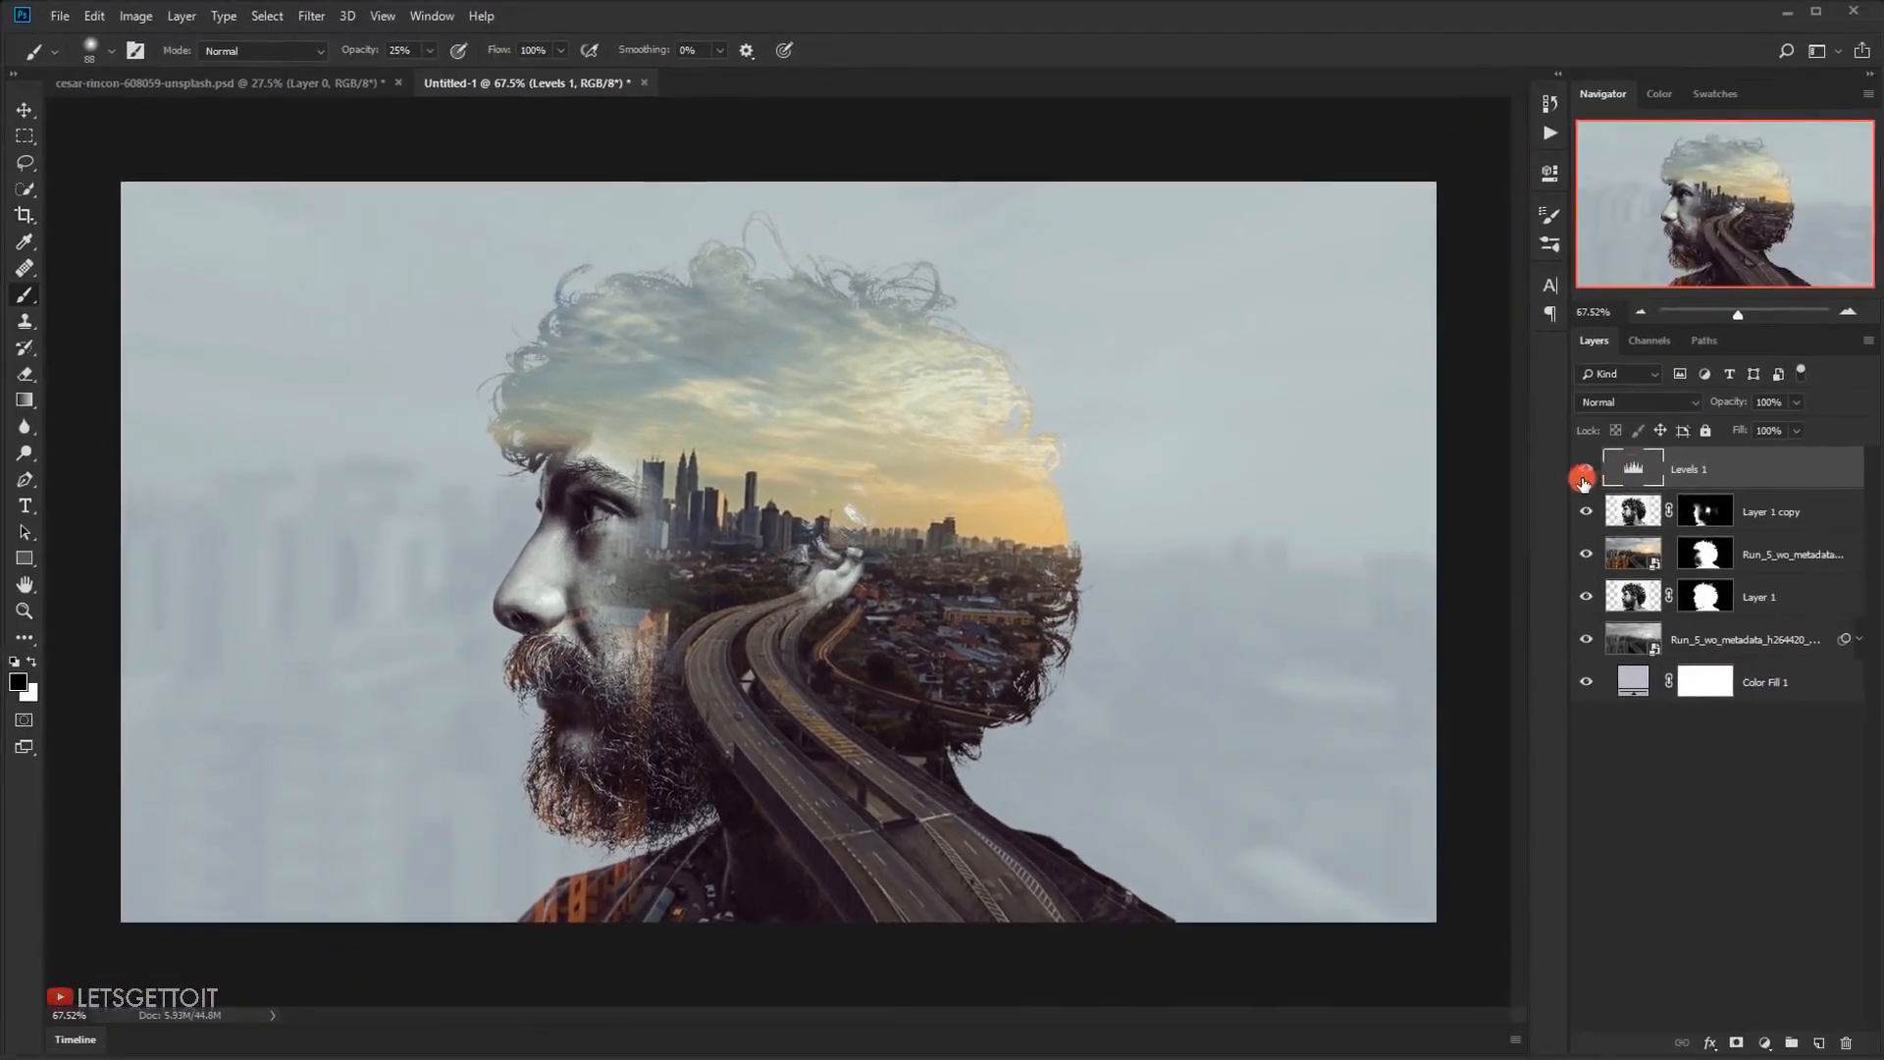
Compare the composite with and without the Levels adjustment
{"action": "left_click", "coordinate": [1583, 480]}
{"action": "left_click", "coordinate": [1583, 479]}
{"action": "left_click", "coordinate": [1583, 480]}
{"action": "left_click", "coordinate": [1585, 475]}
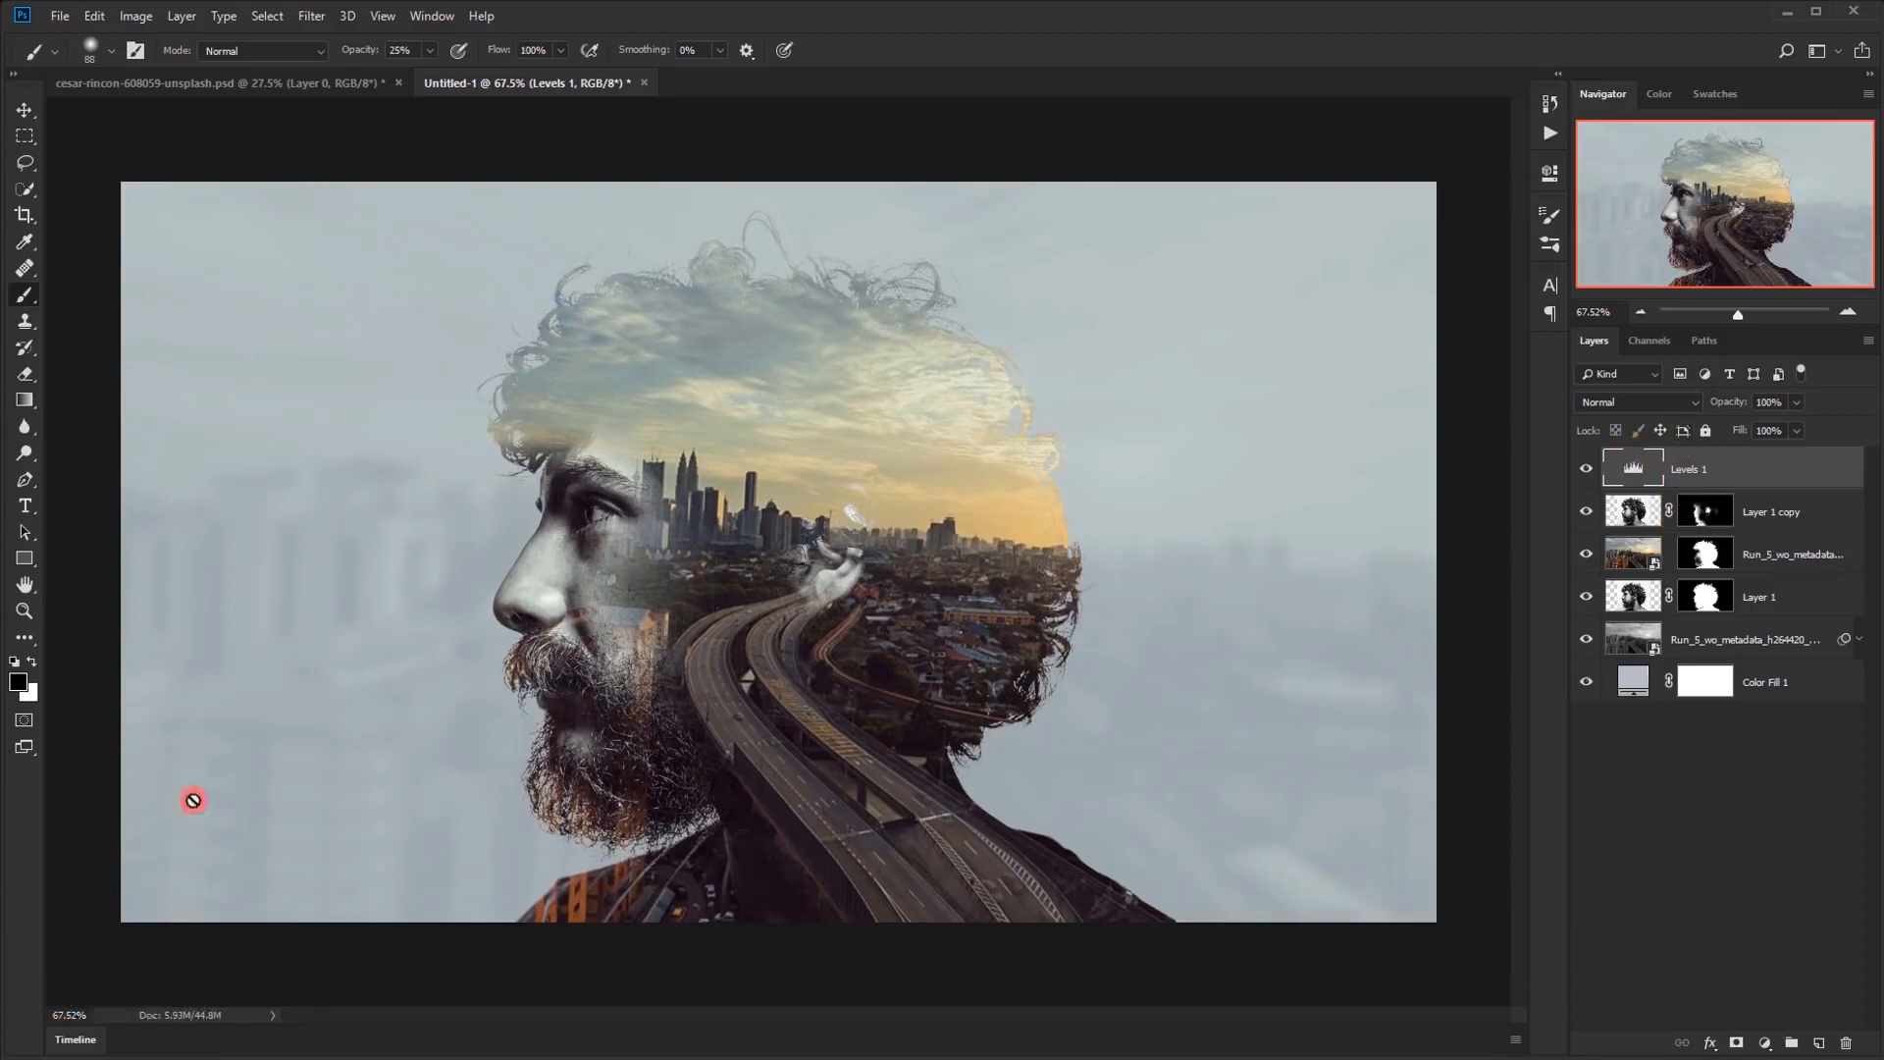
Show the animation timeline, fit the image to the window and create a video timeline
{"action": "left_click", "coordinate": [61, 1038]}
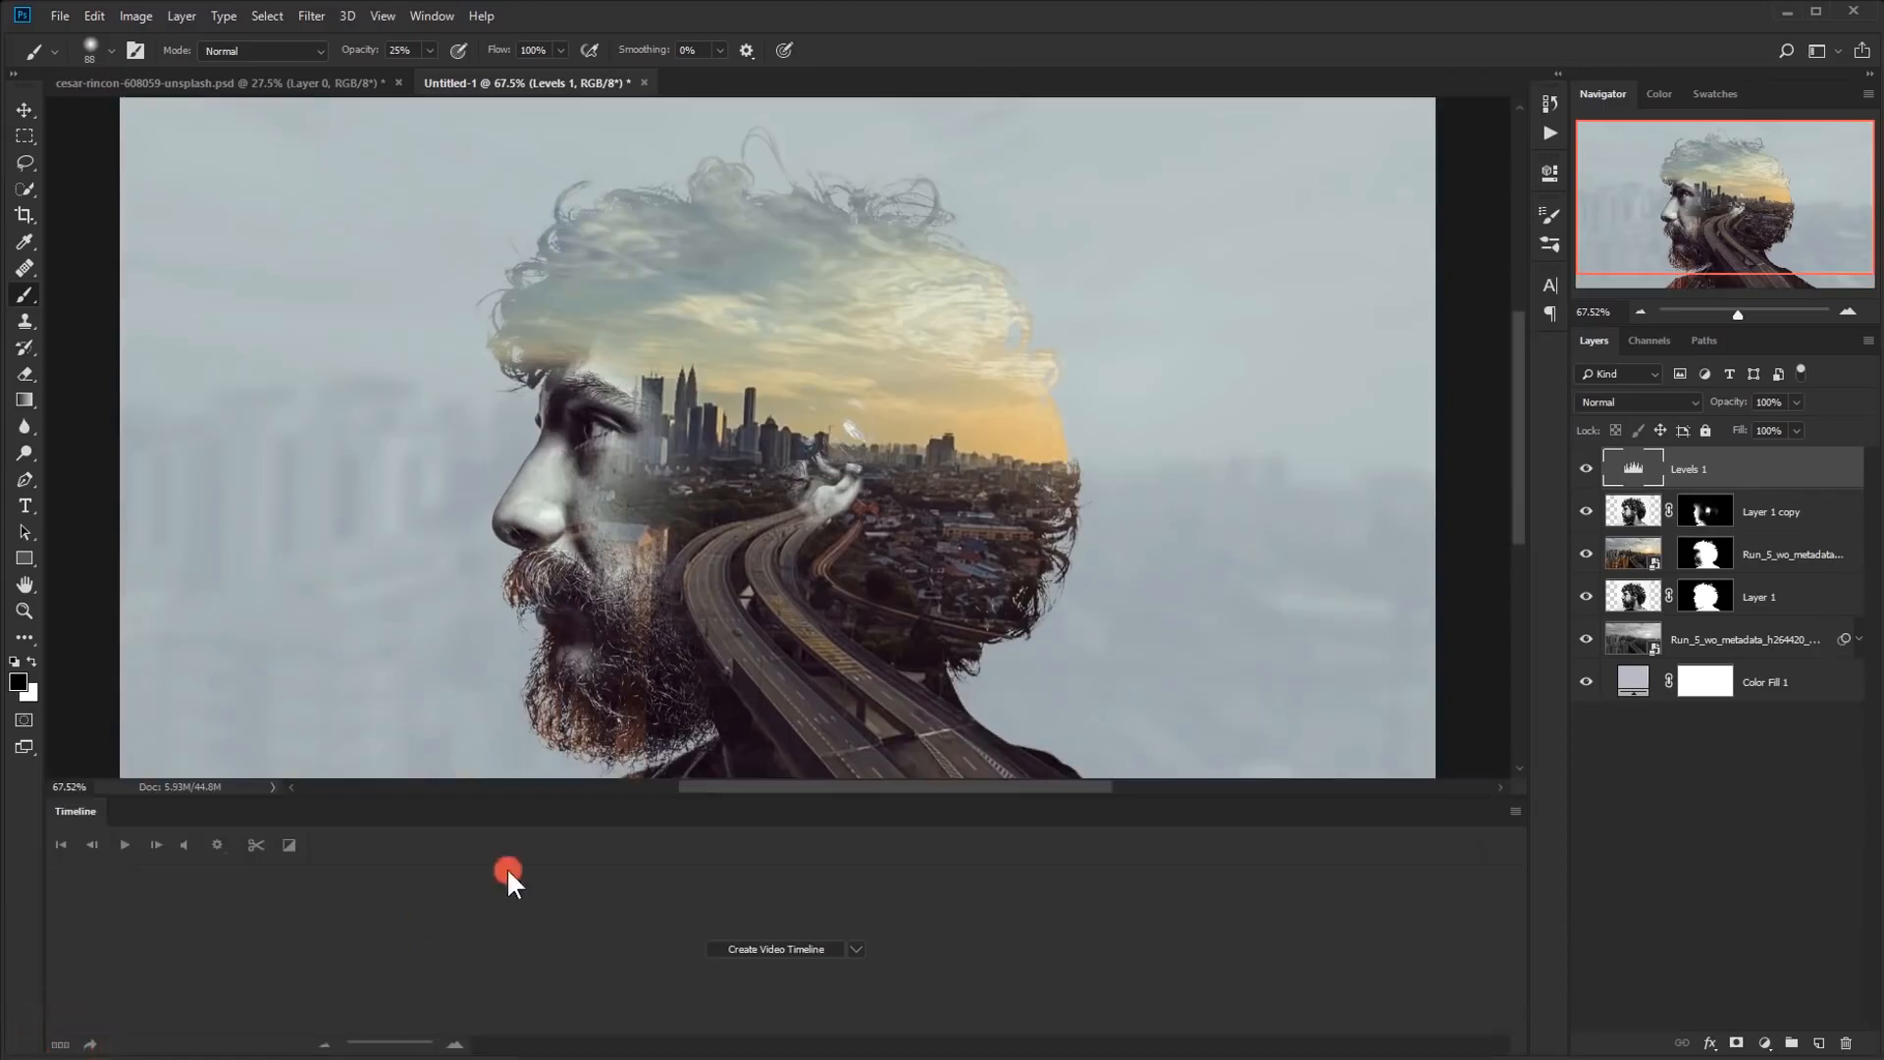
{"action": "key", "text": "ctrl+0"}
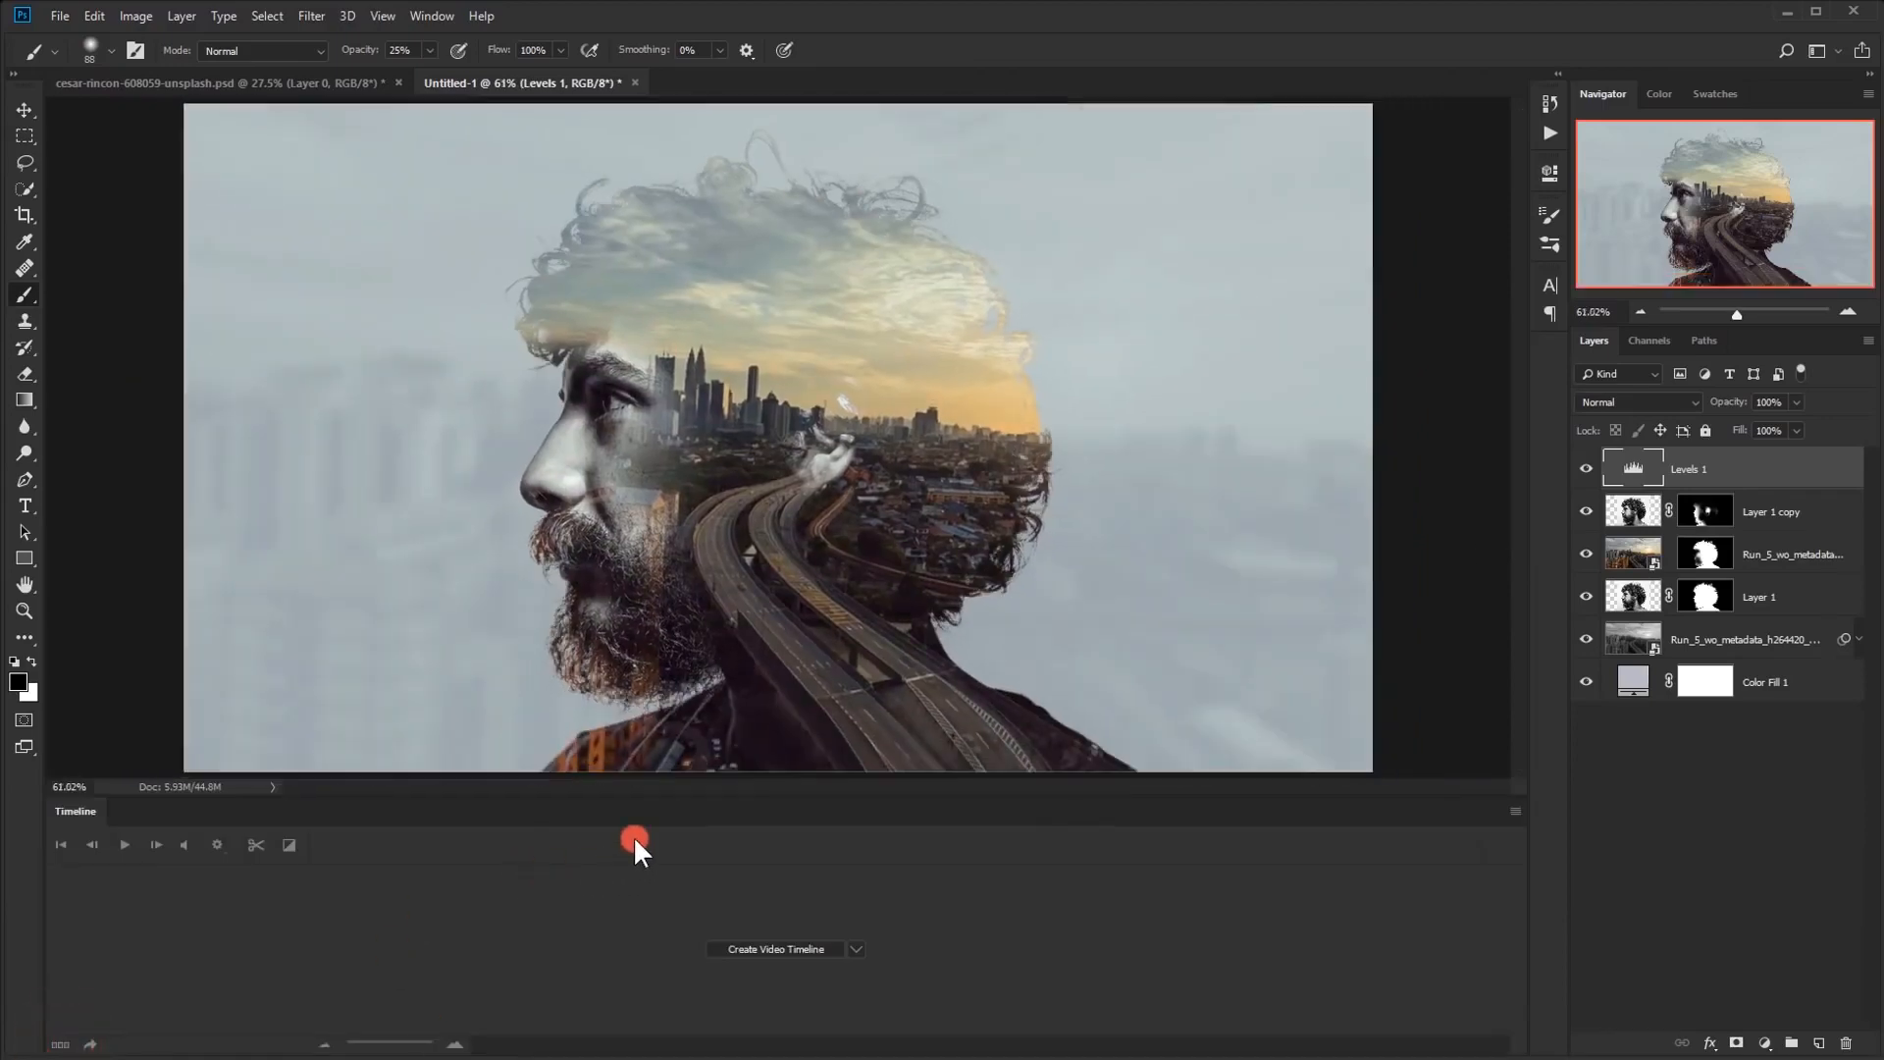
{"action": "left_click", "coordinate": [428, 16]}
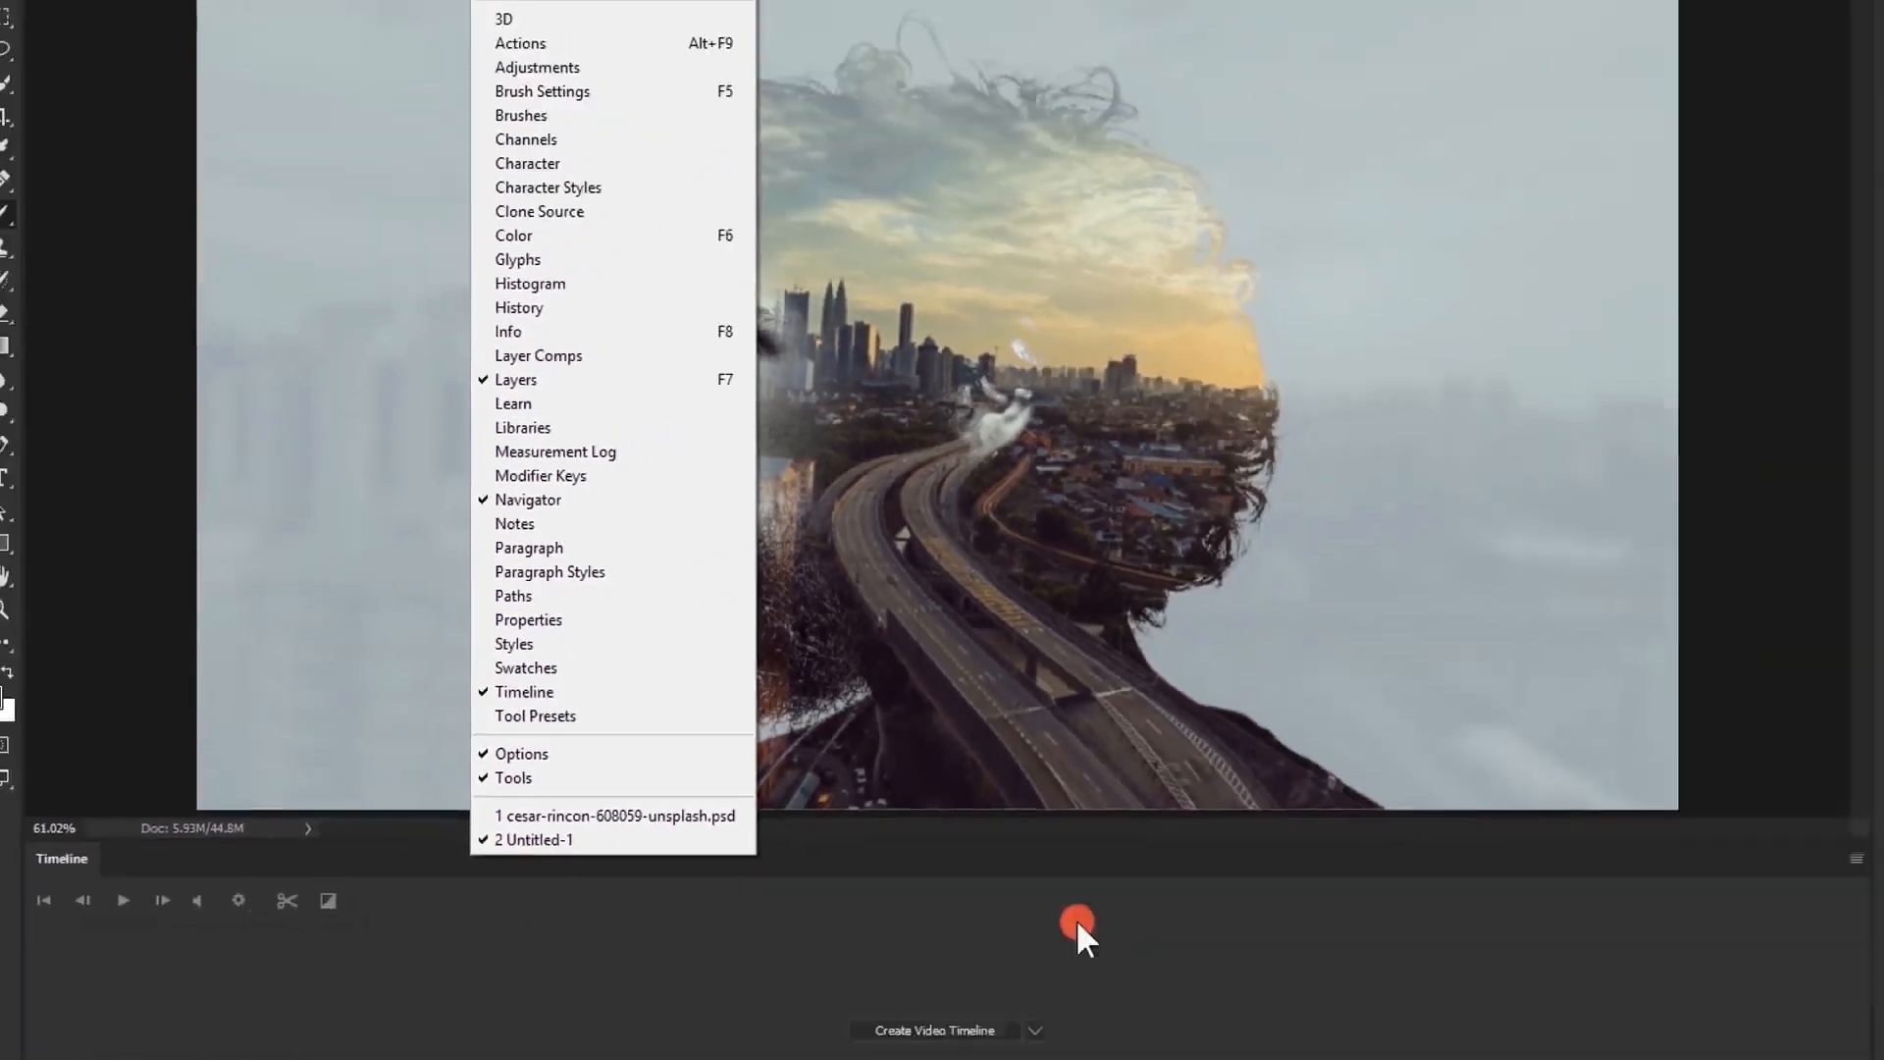
{"action": "left_click", "coordinate": [891, 861]}
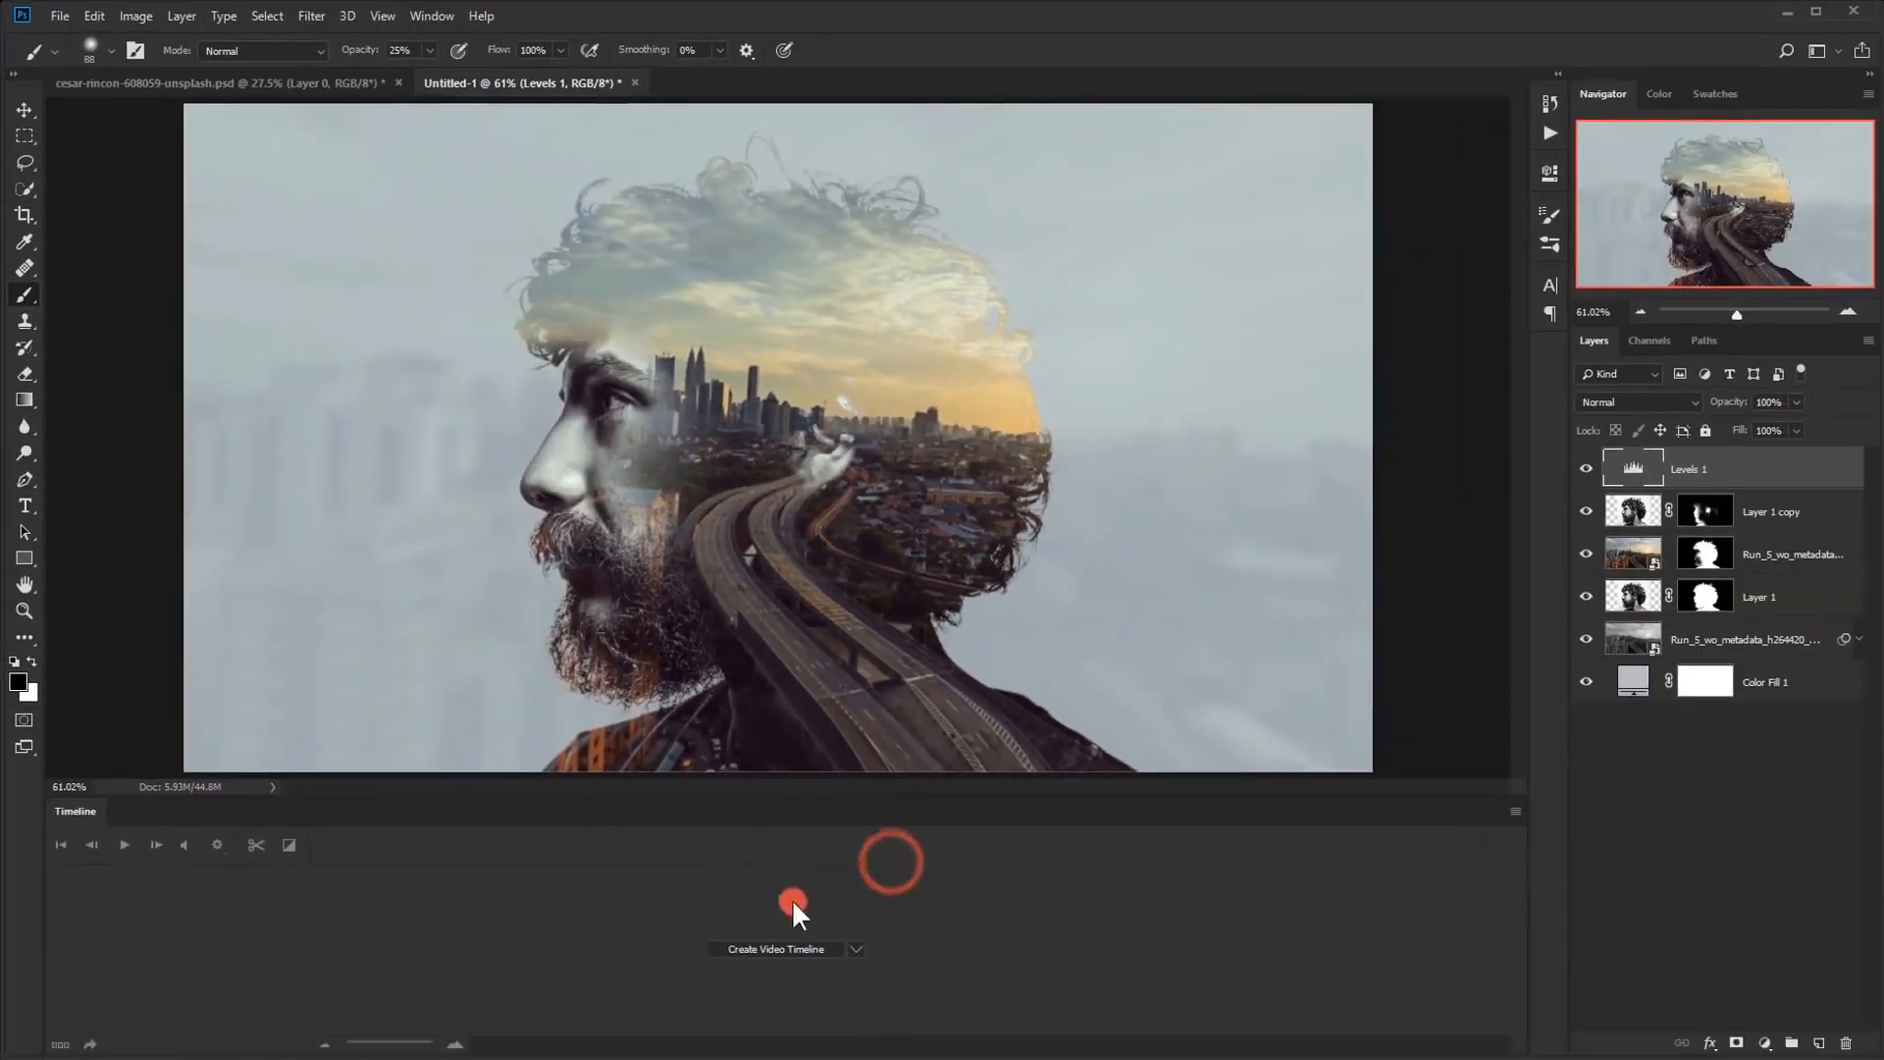
{"action": "left_click", "coordinate": [761, 946]}
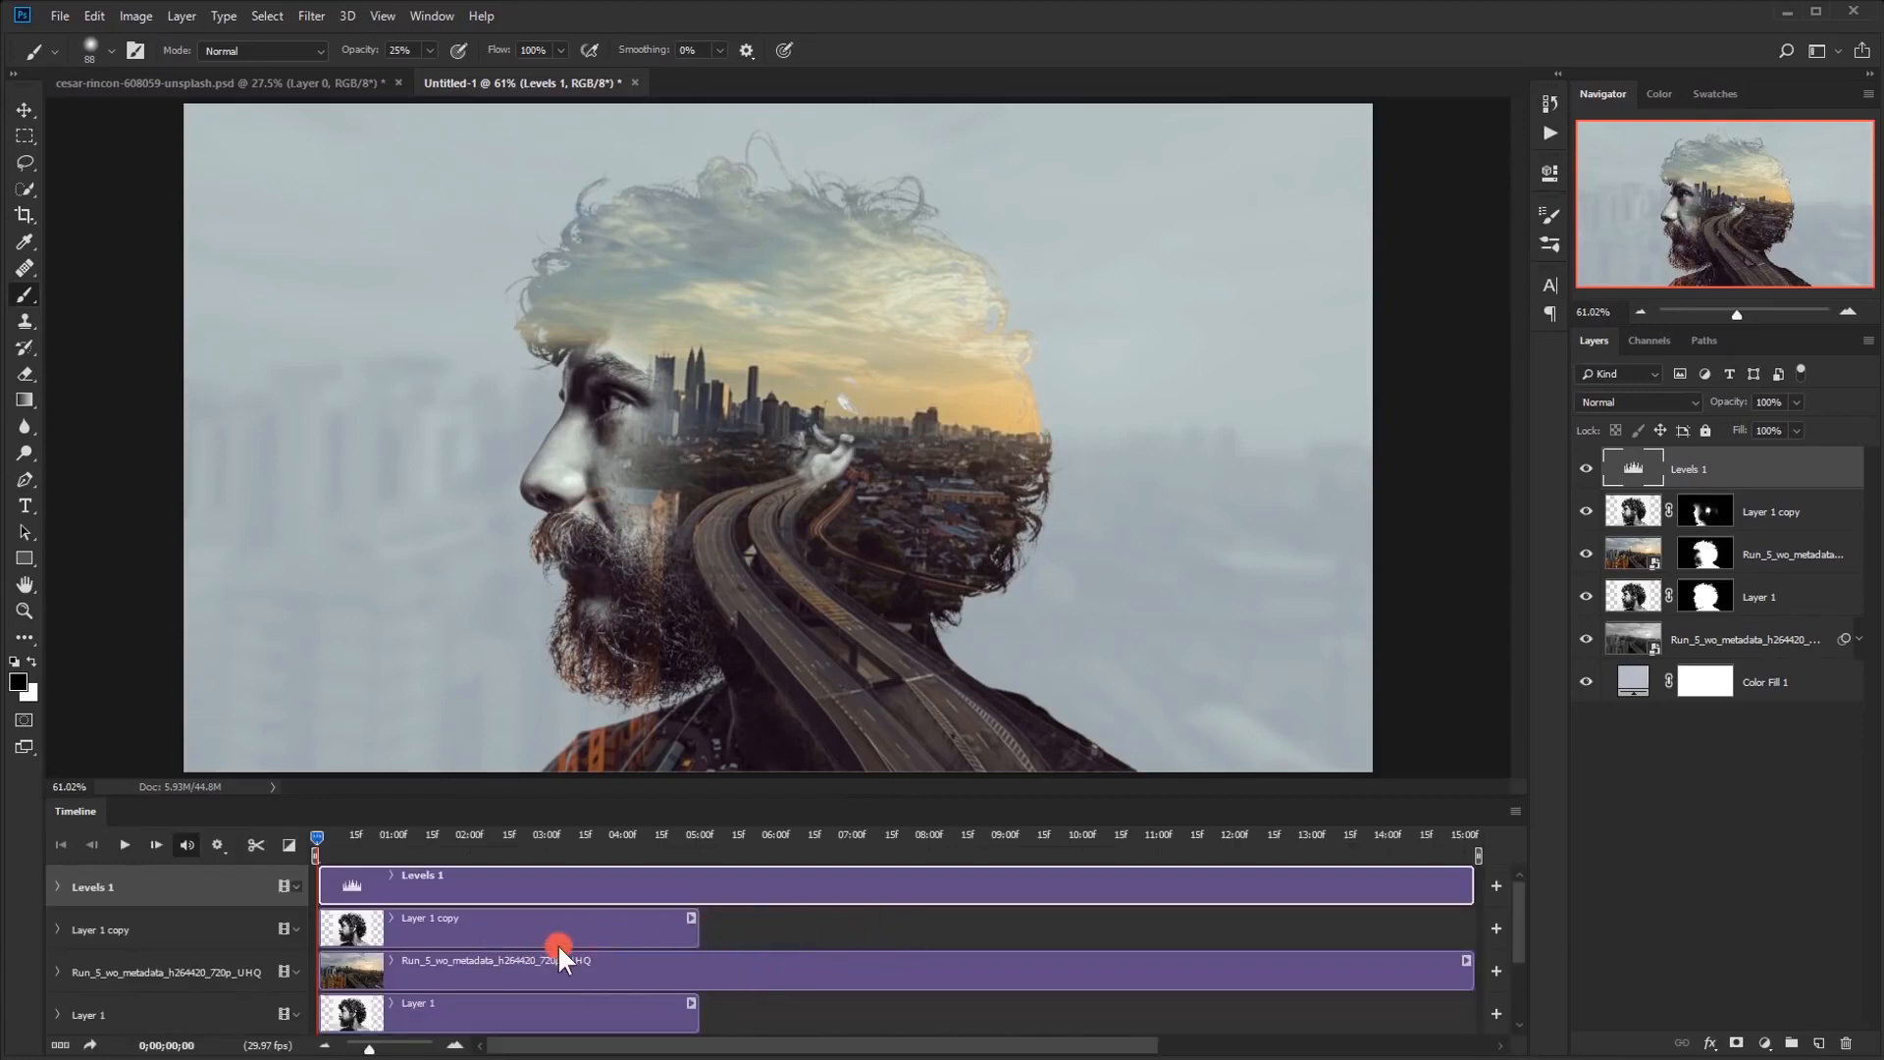
Enlarge the timeline area and trim the Levels 1 clip to end at 05:00f, level with the portrait clips
{"action": "left_click_drag", "start_coordinate": [728, 799], "coordinate": [728, 699]}
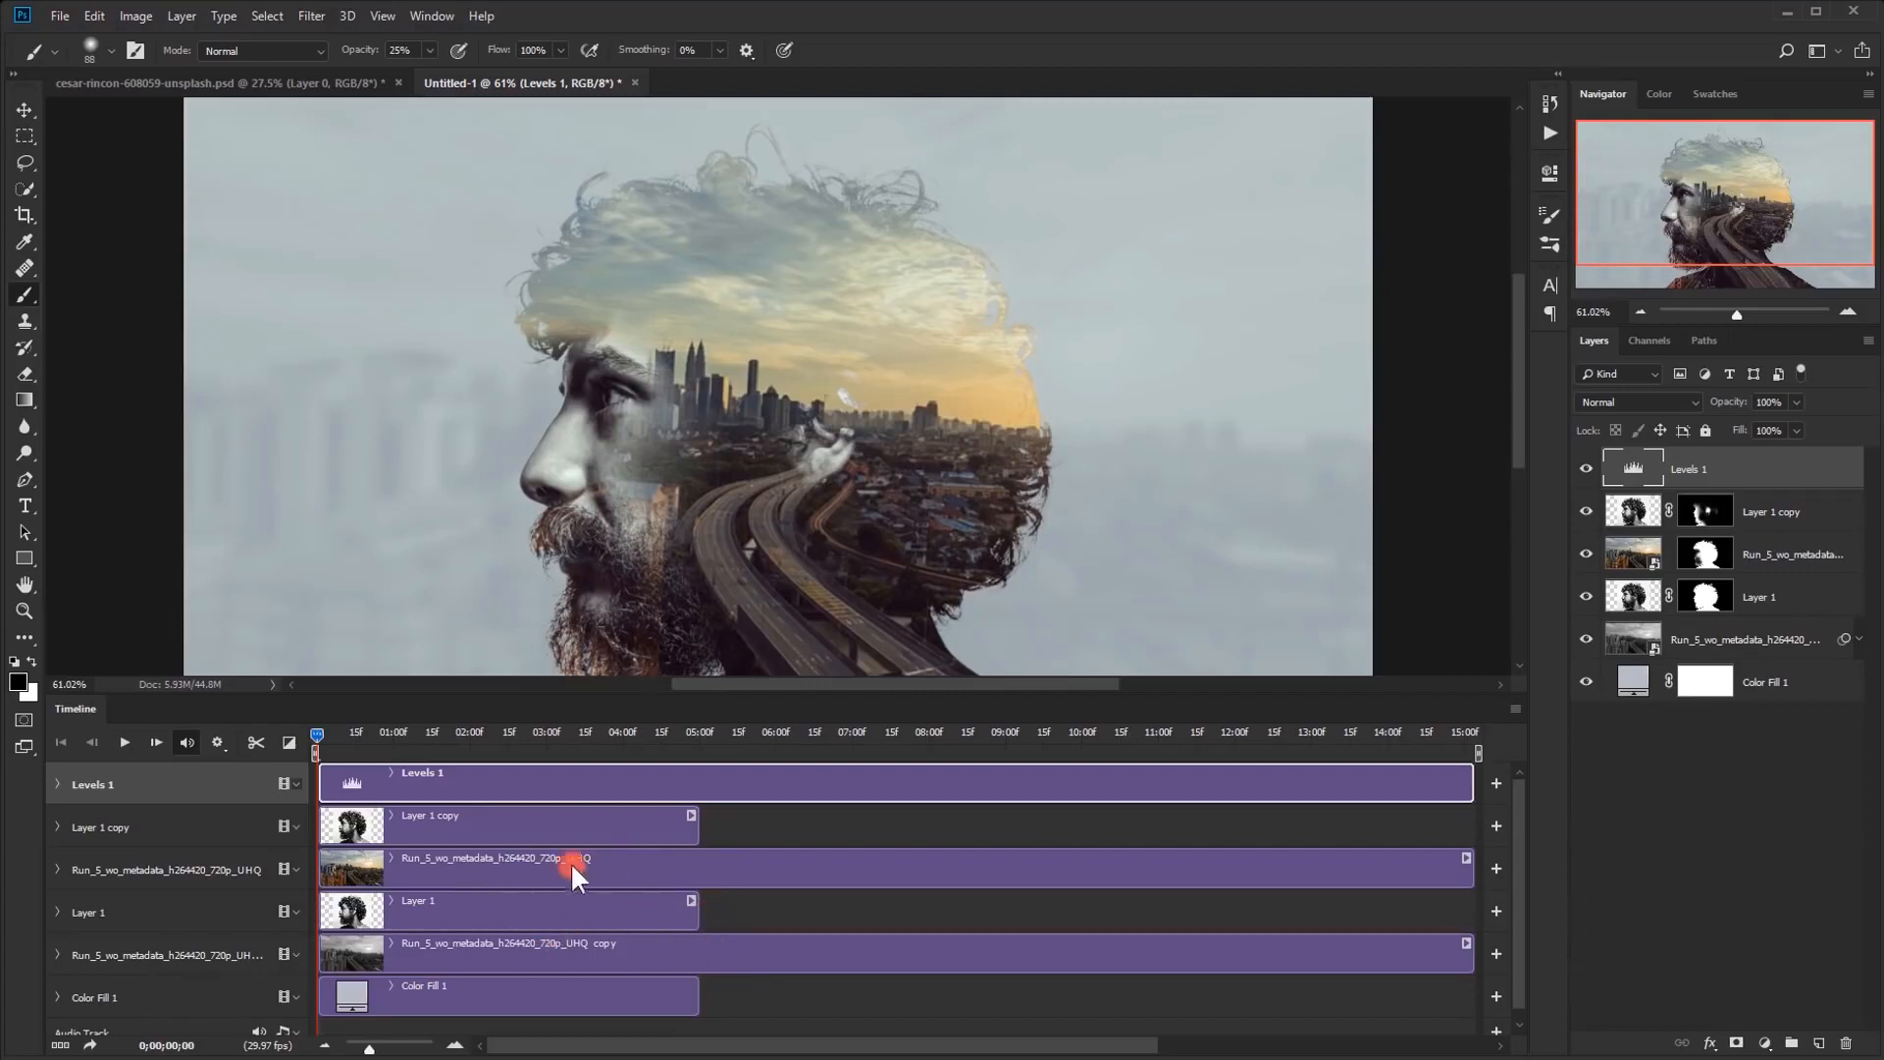
{"action": "left_click", "coordinate": [477, 783]}
{"action": "left_click_drag", "start_coordinate": [1463, 784], "coordinate": [698, 796]}
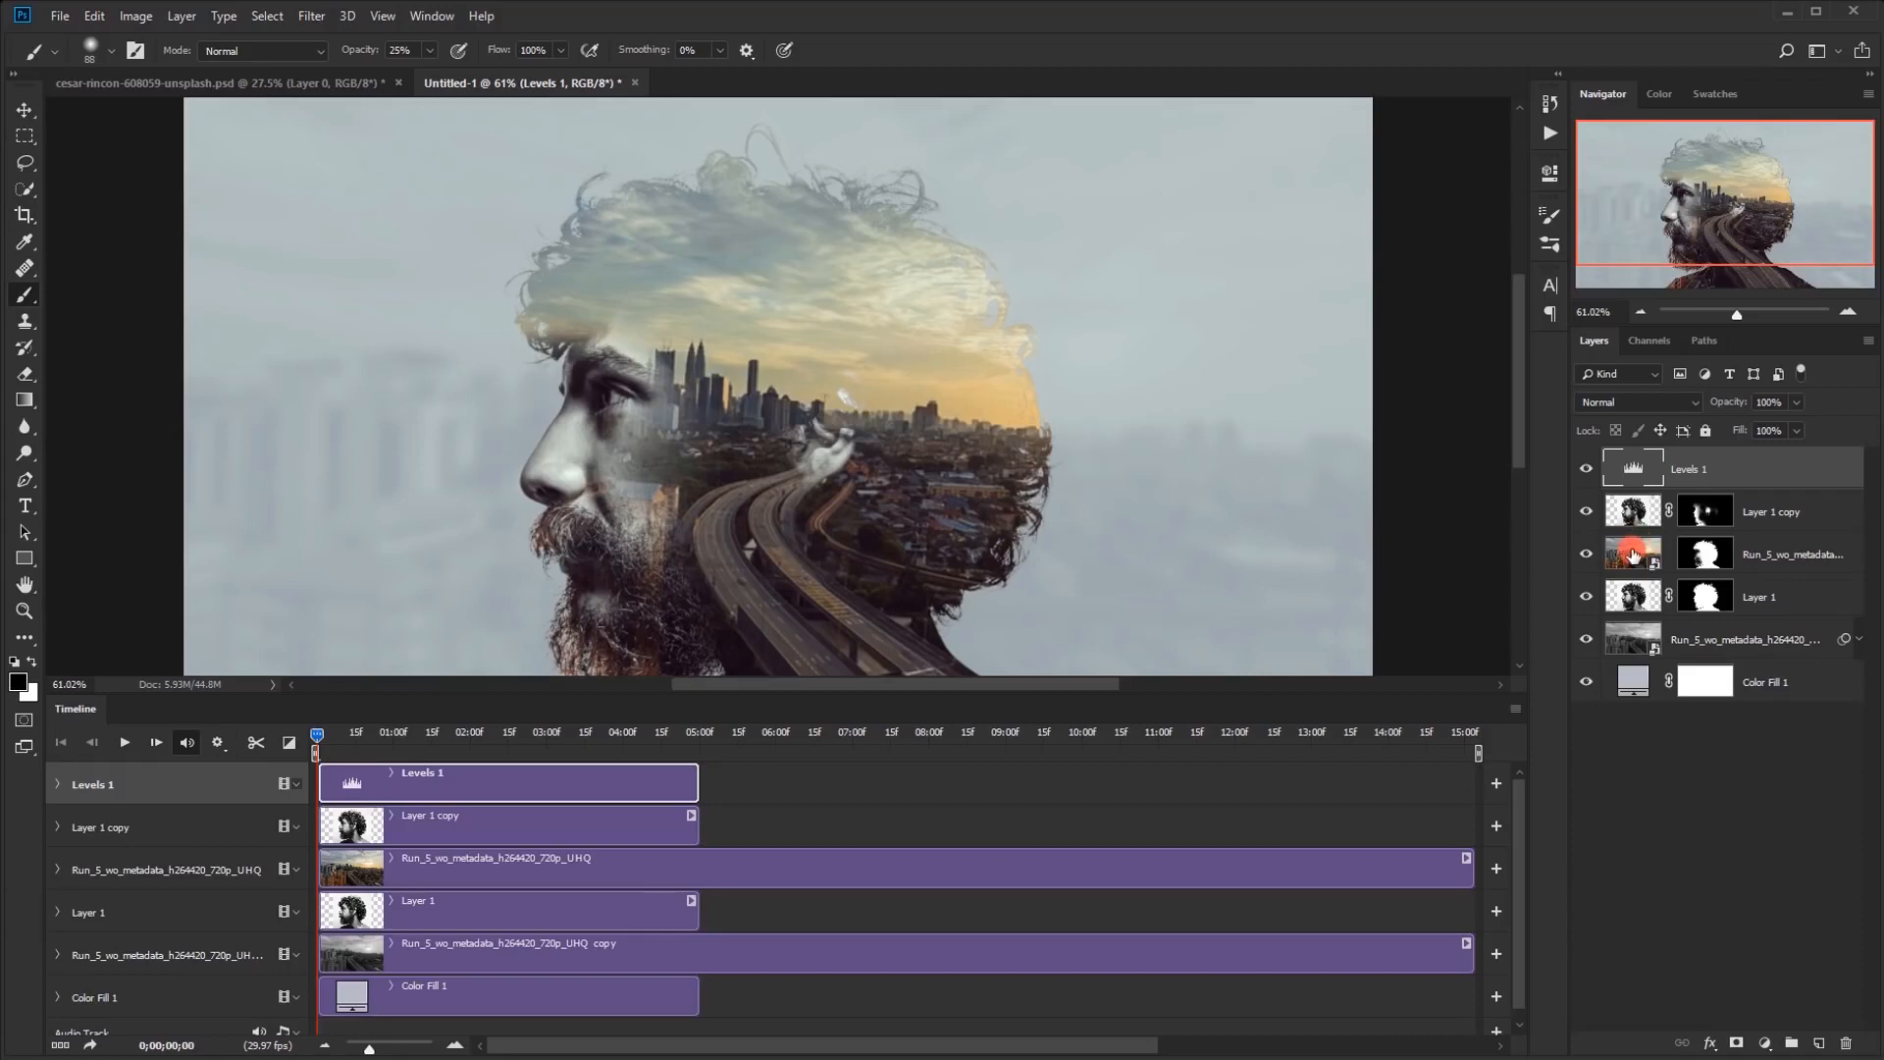
Open the contents of the masked city video's smart object for editing
{"action": "double_click", "coordinate": [1632, 554]}
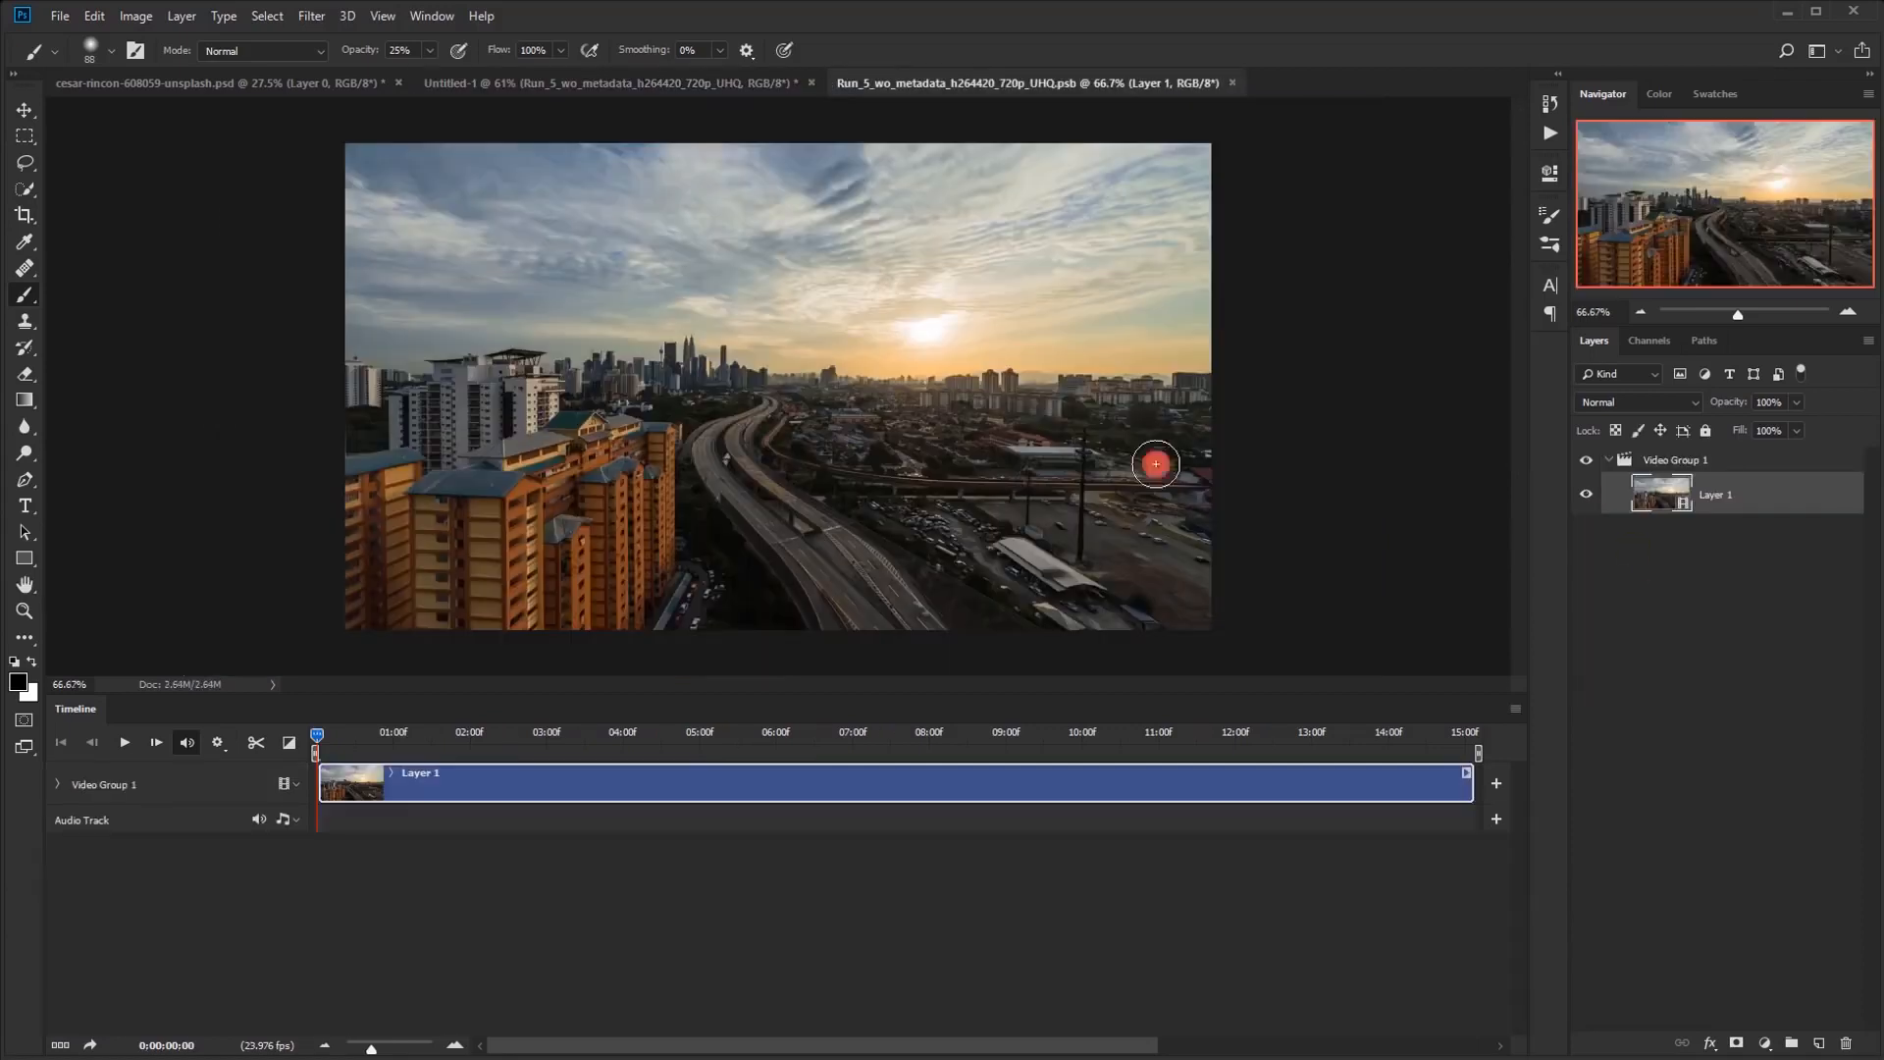
{"action": "mouse_move", "coordinate": [856, 78]}
{"action": "left_mouse_down"}
{"action": "mouse_move", "coordinate": [1086, 75]}
{"action": "mouse_move", "coordinate": [827, 86]}
{"action": "left_mouse_up"}
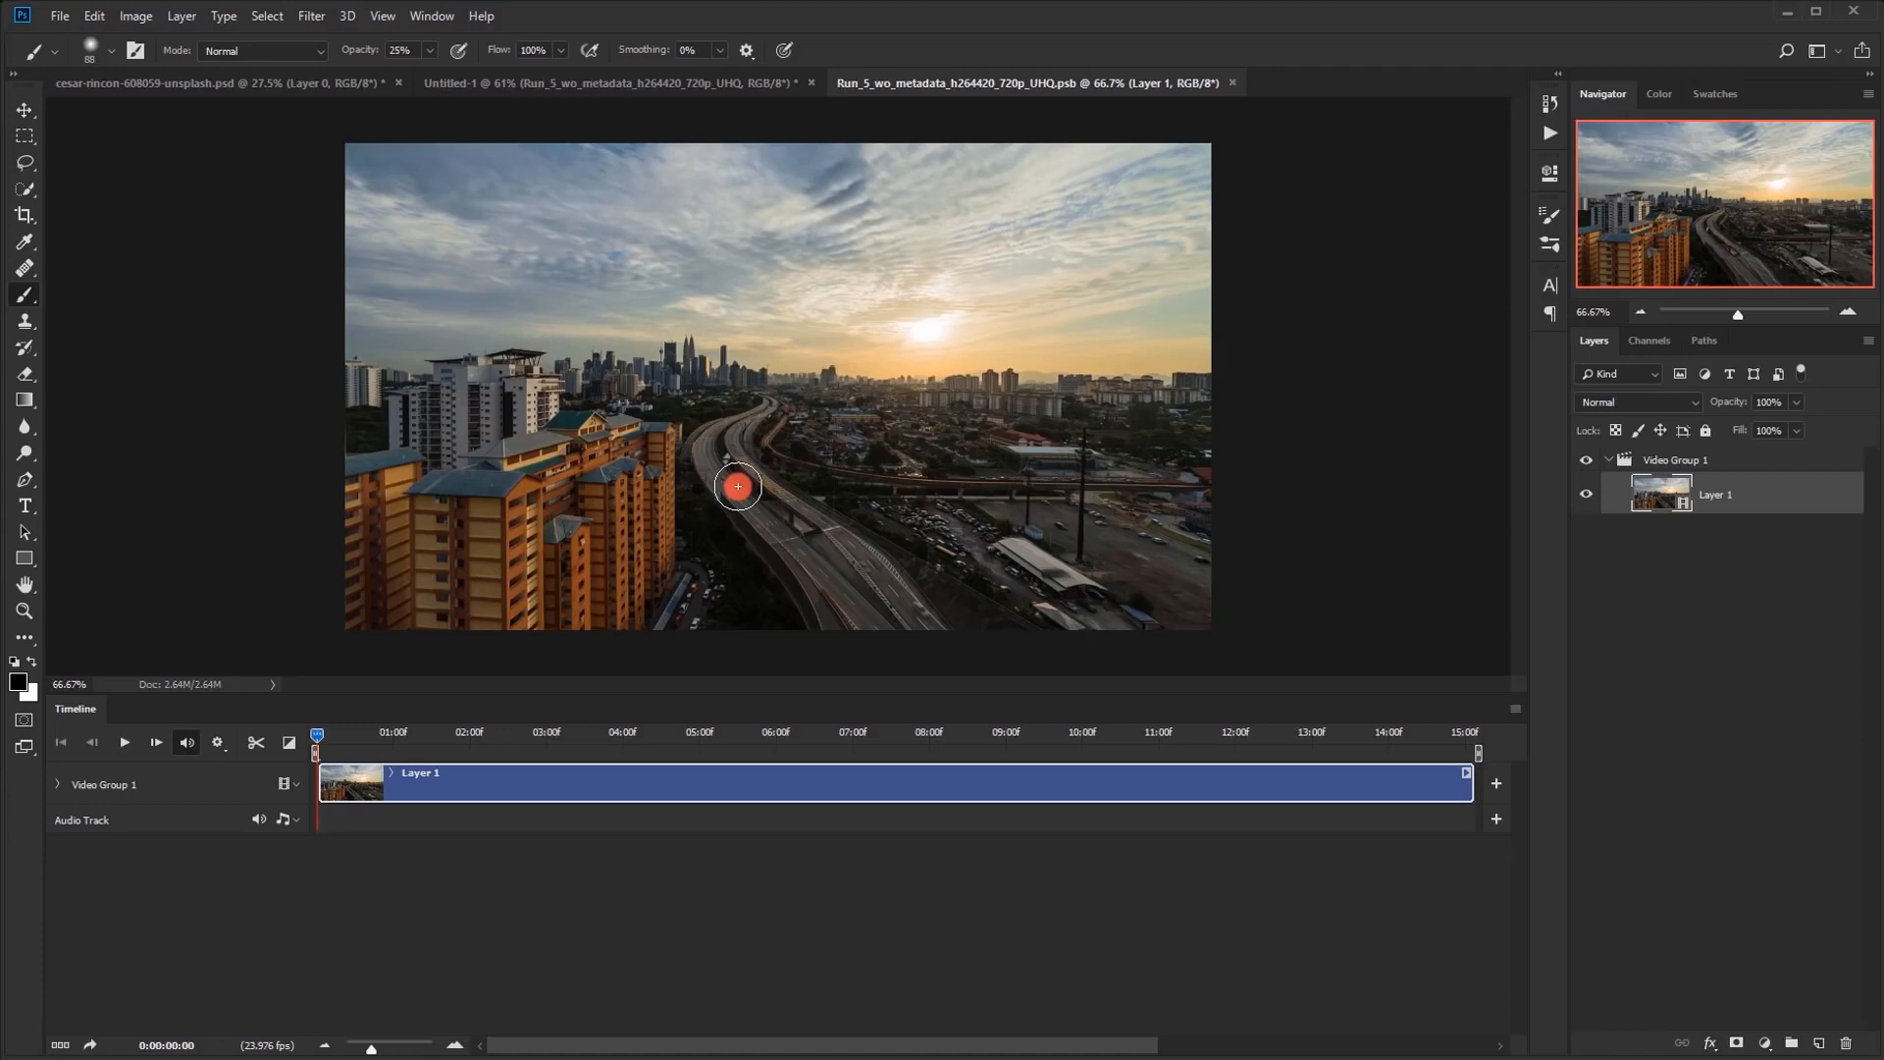
{"action": "mouse_move", "coordinate": [314, 731]}
{"action": "left_mouse_down"}
{"action": "mouse_move", "coordinate": [603, 726]}
{"action": "mouse_move", "coordinate": [299, 734]}
{"action": "left_mouse_up"}
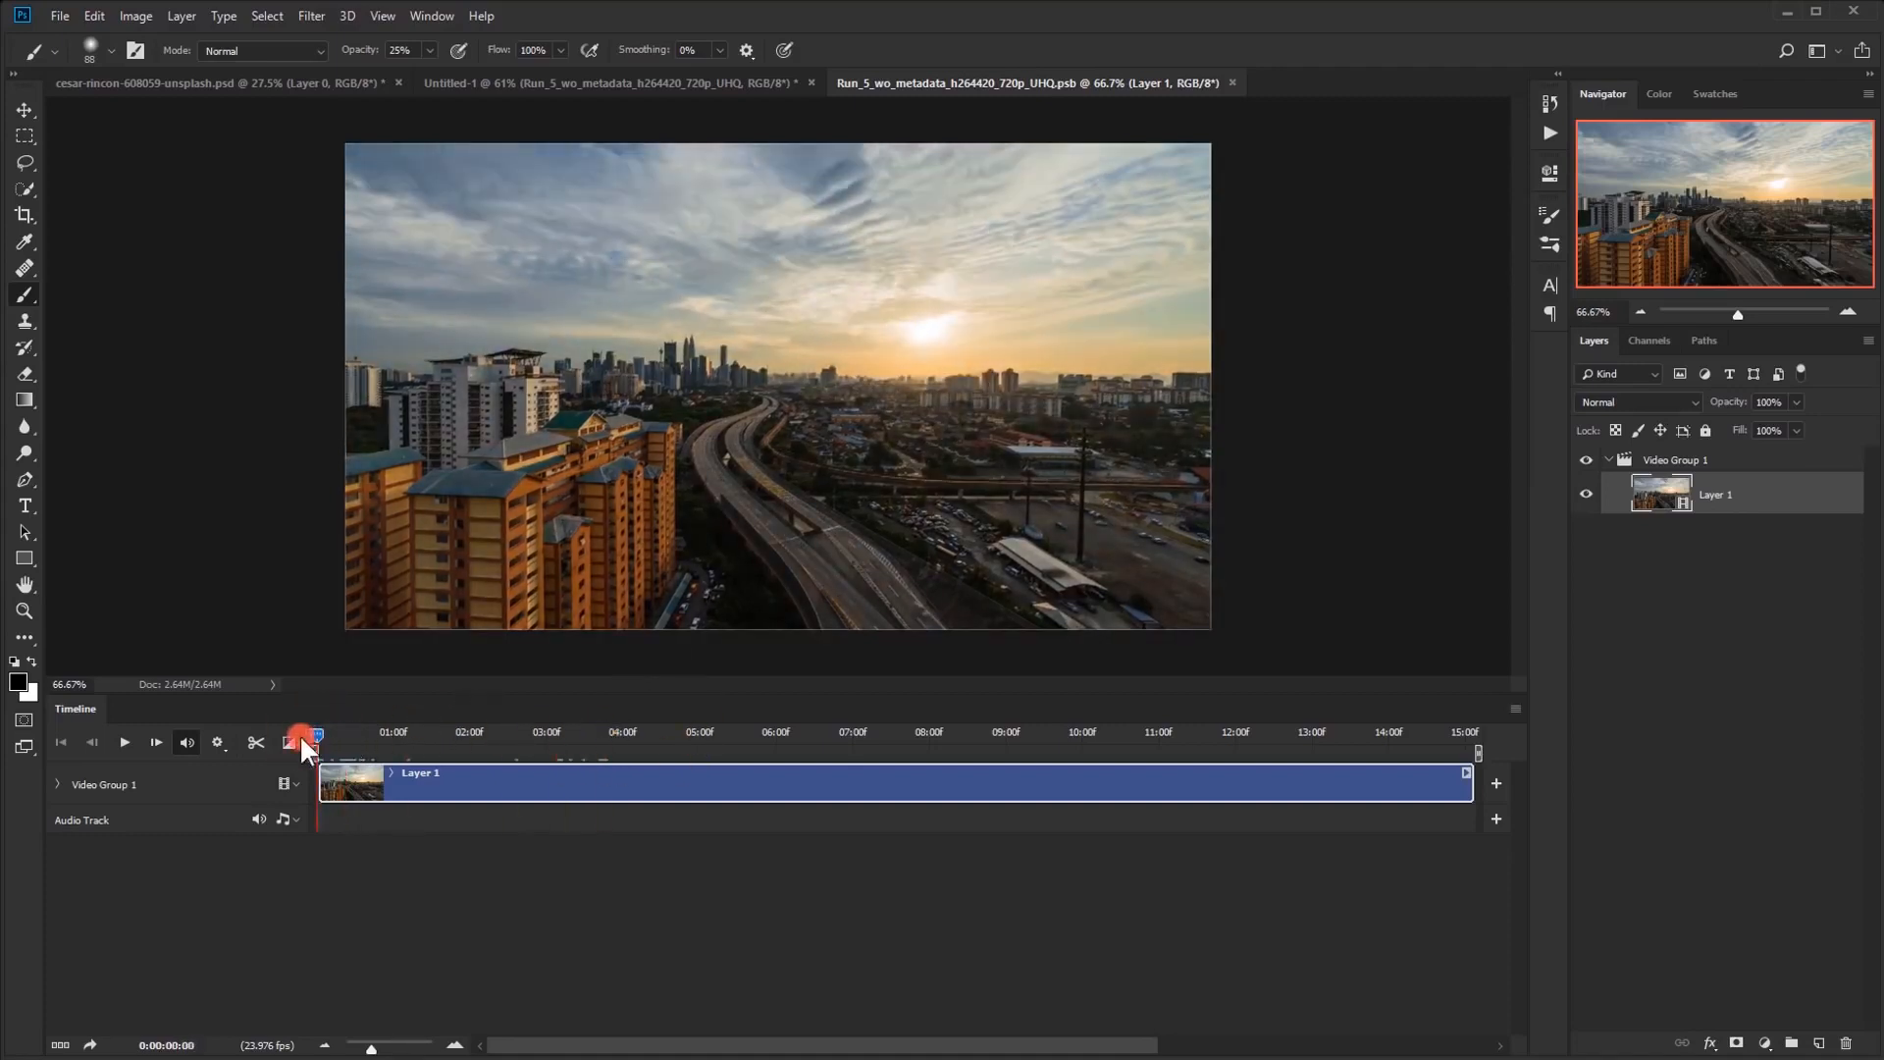
Scrub the city footage to about 0:00:08:21 and trim the start of the clip to that point
{"action": "left_click_drag", "start_coordinate": [409, 740], "coordinate": [862, 724]}
{"action": "left_click_drag", "start_coordinate": [1012, 740], "coordinate": [917, 736]}
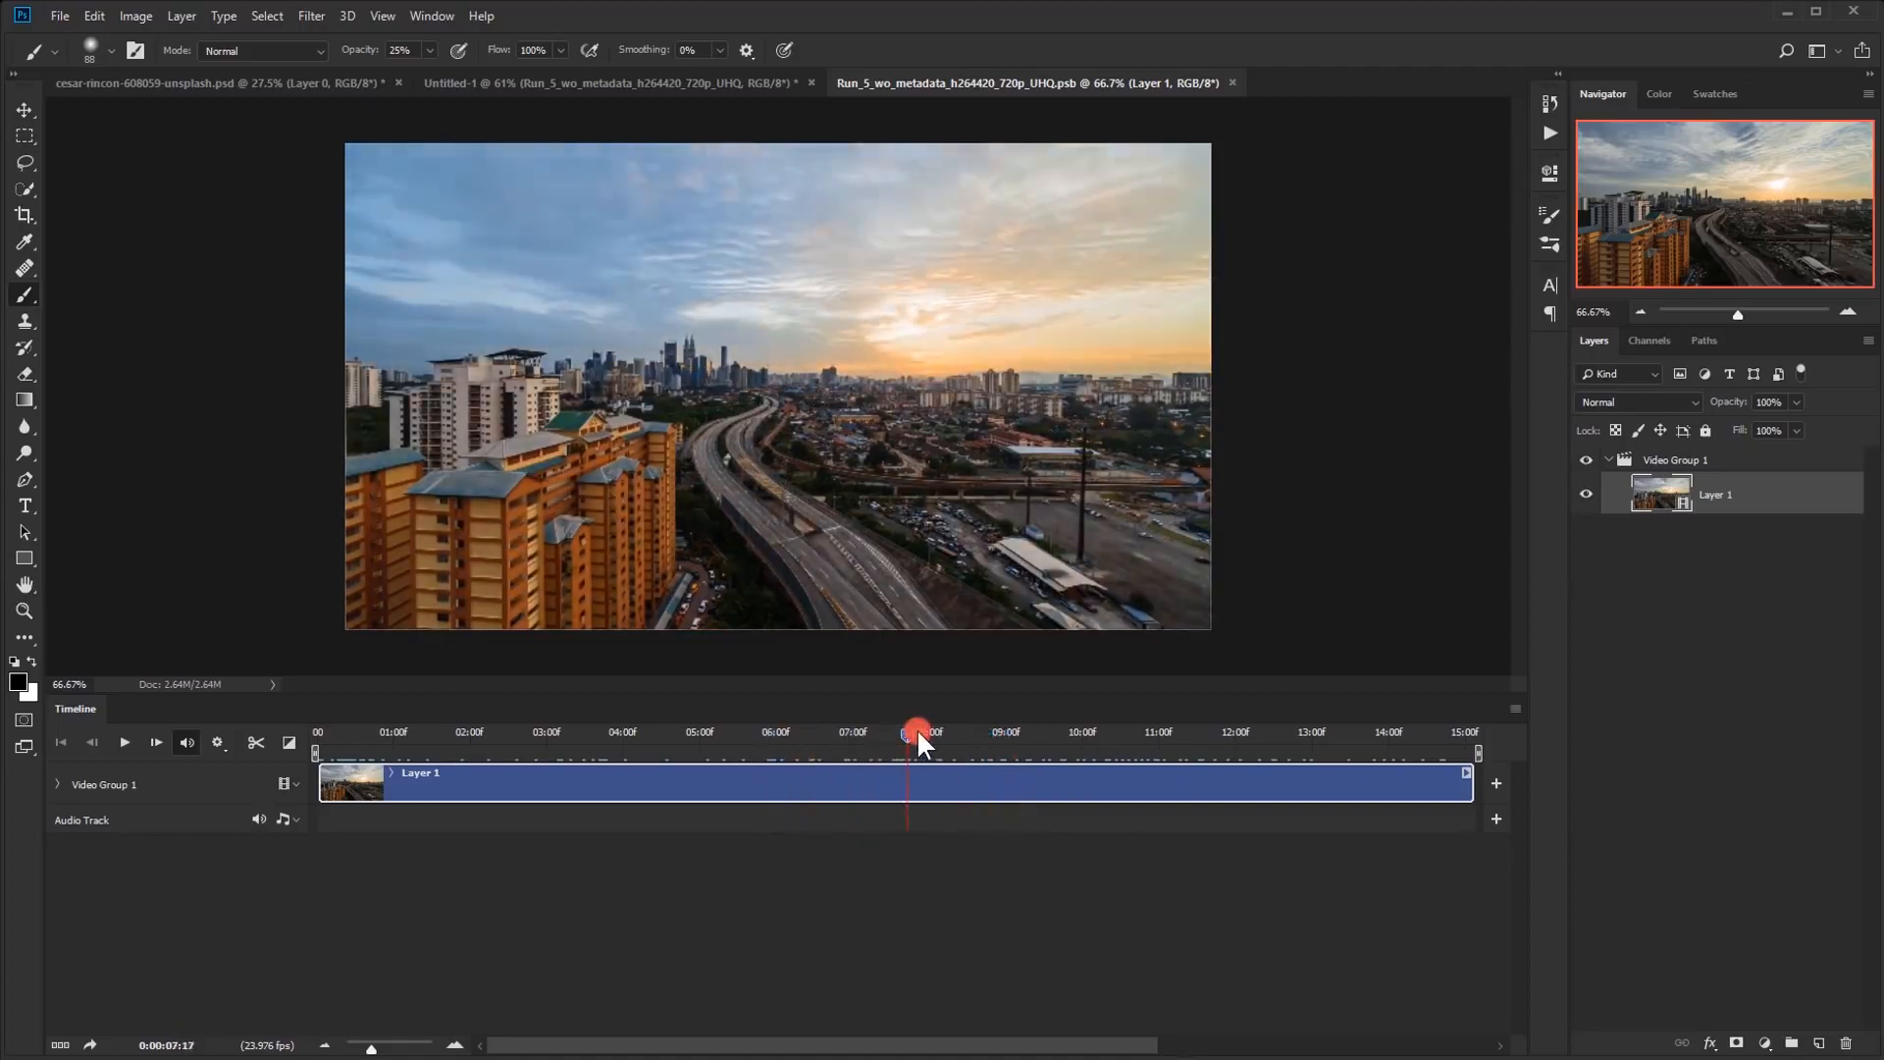
{"action": "left_click_drag", "start_coordinate": [621, 736], "coordinate": [999, 748]}
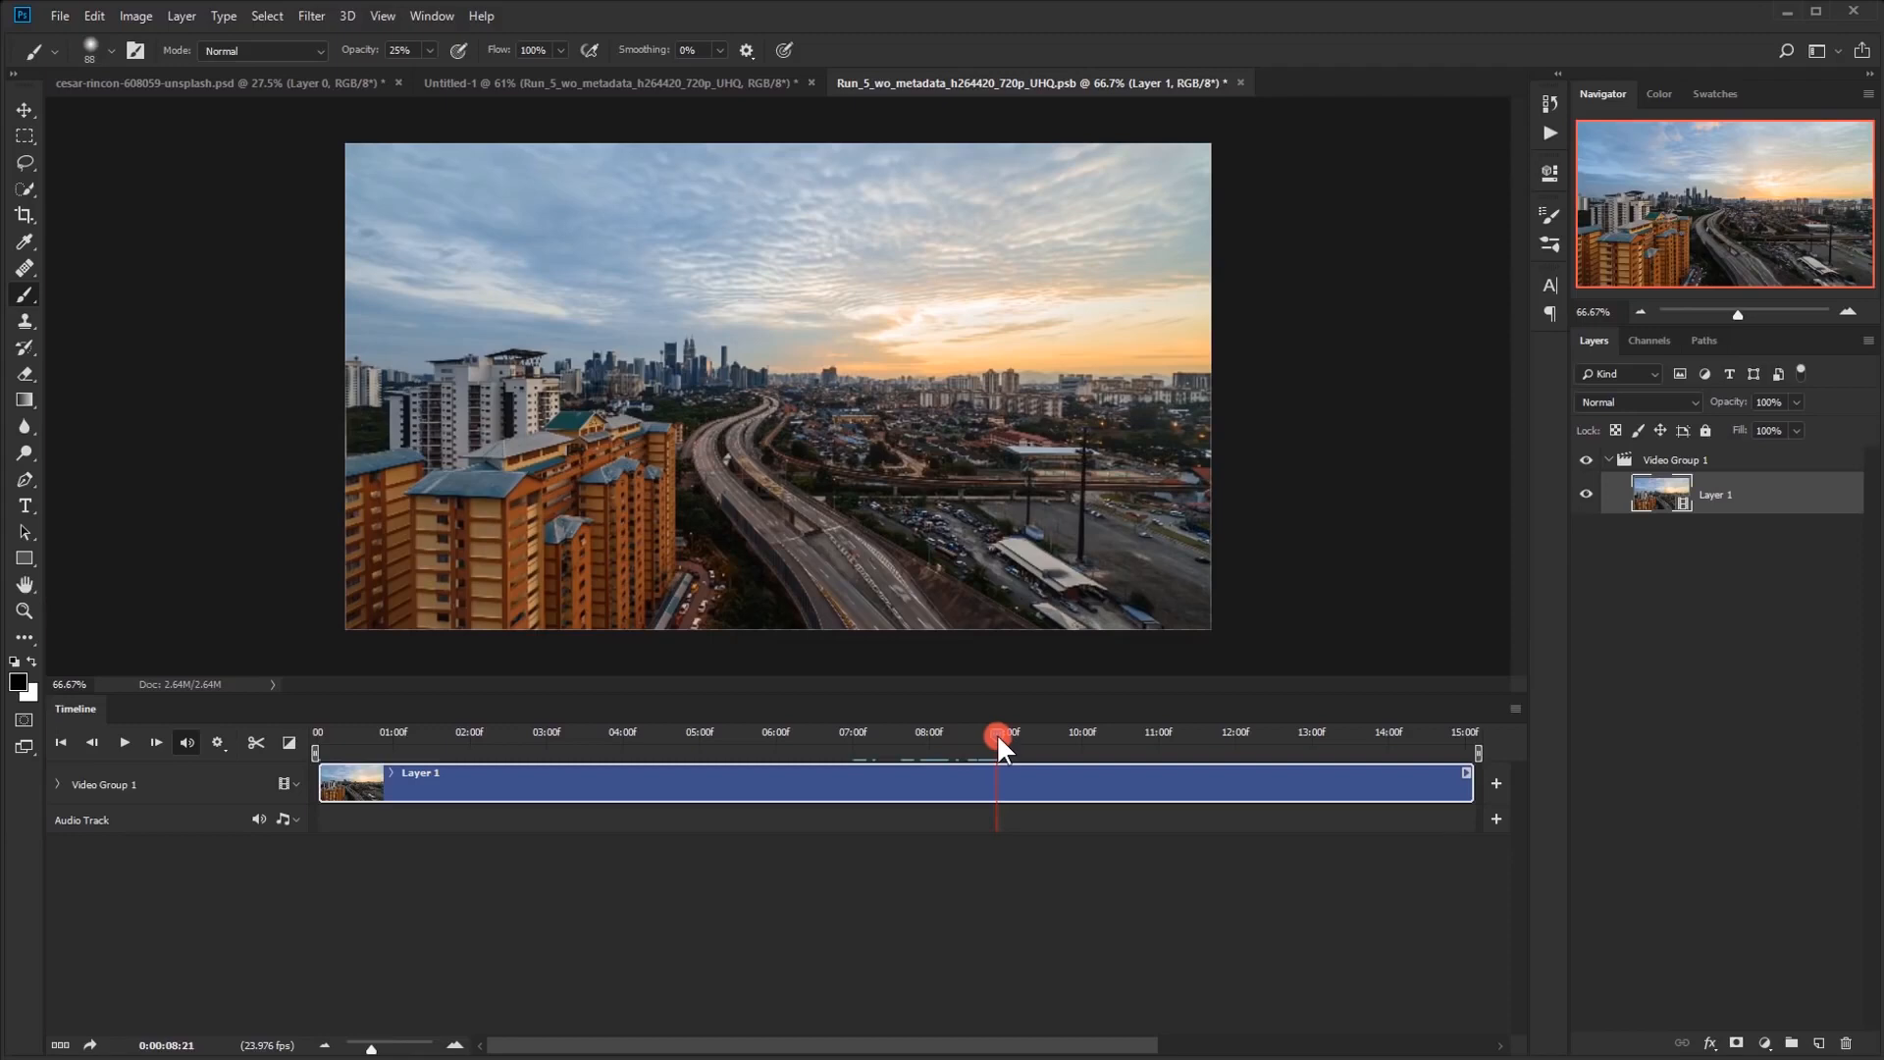
{"action": "left_click_drag", "start_coordinate": [323, 798], "coordinate": [1000, 776]}
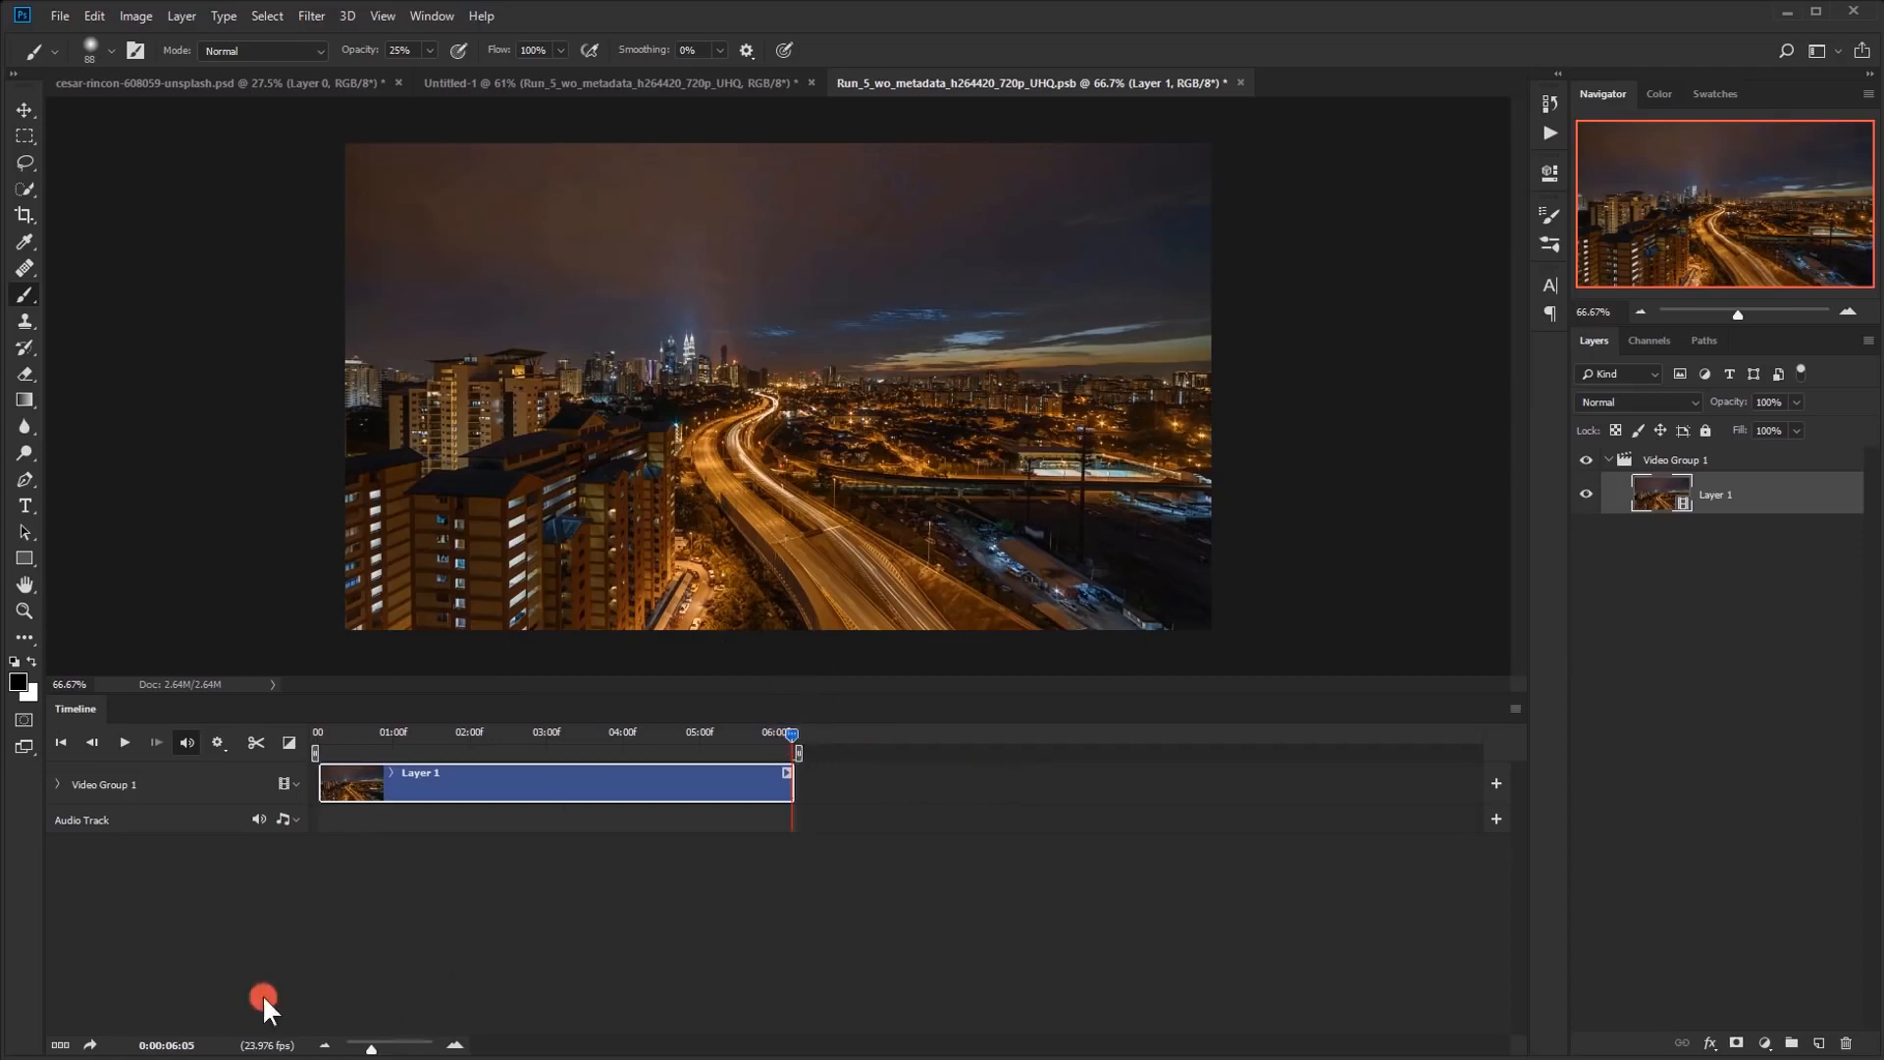
Set the current time to 0:00:05:00 and trim the end of the city clip to that point
{"action": "left_click", "coordinate": [167, 1045]}
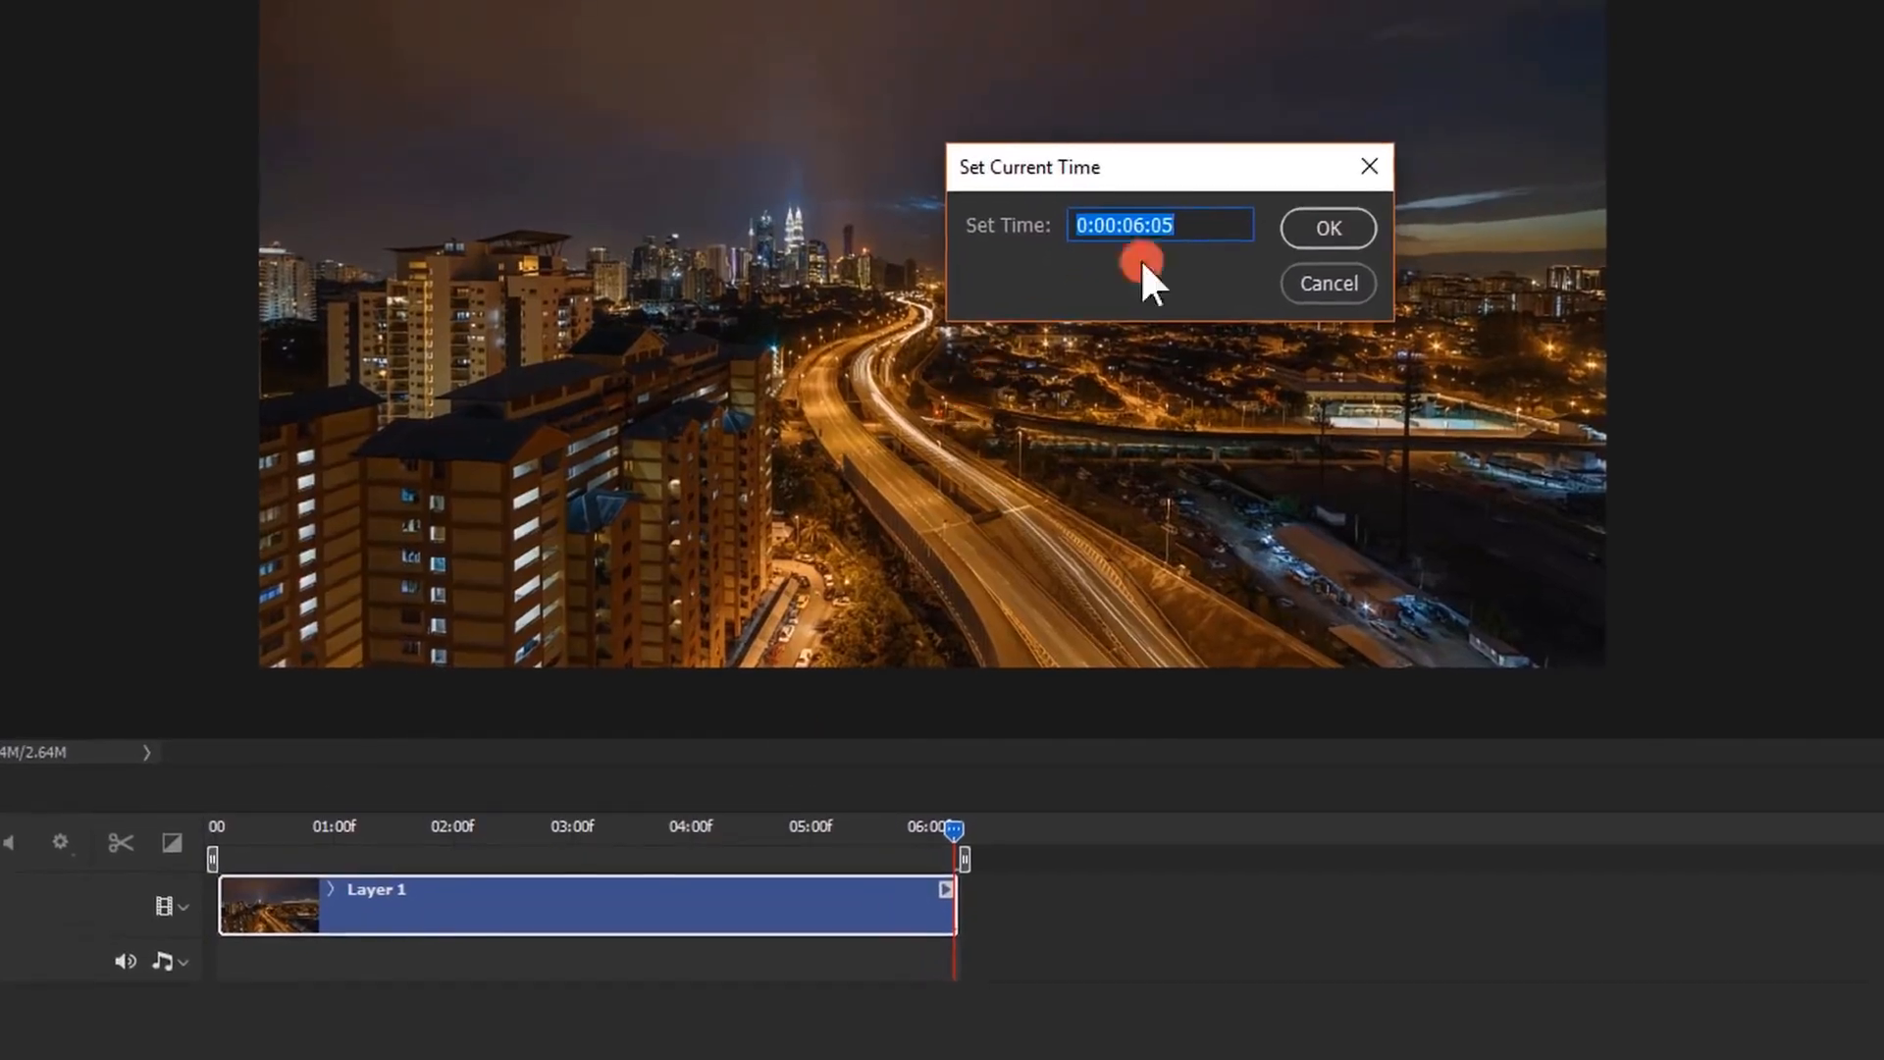
{"action": "left_click_drag", "start_coordinate": [1137, 217], "coordinate": [1161, 247]}
{"action": "type", "text": "0"}
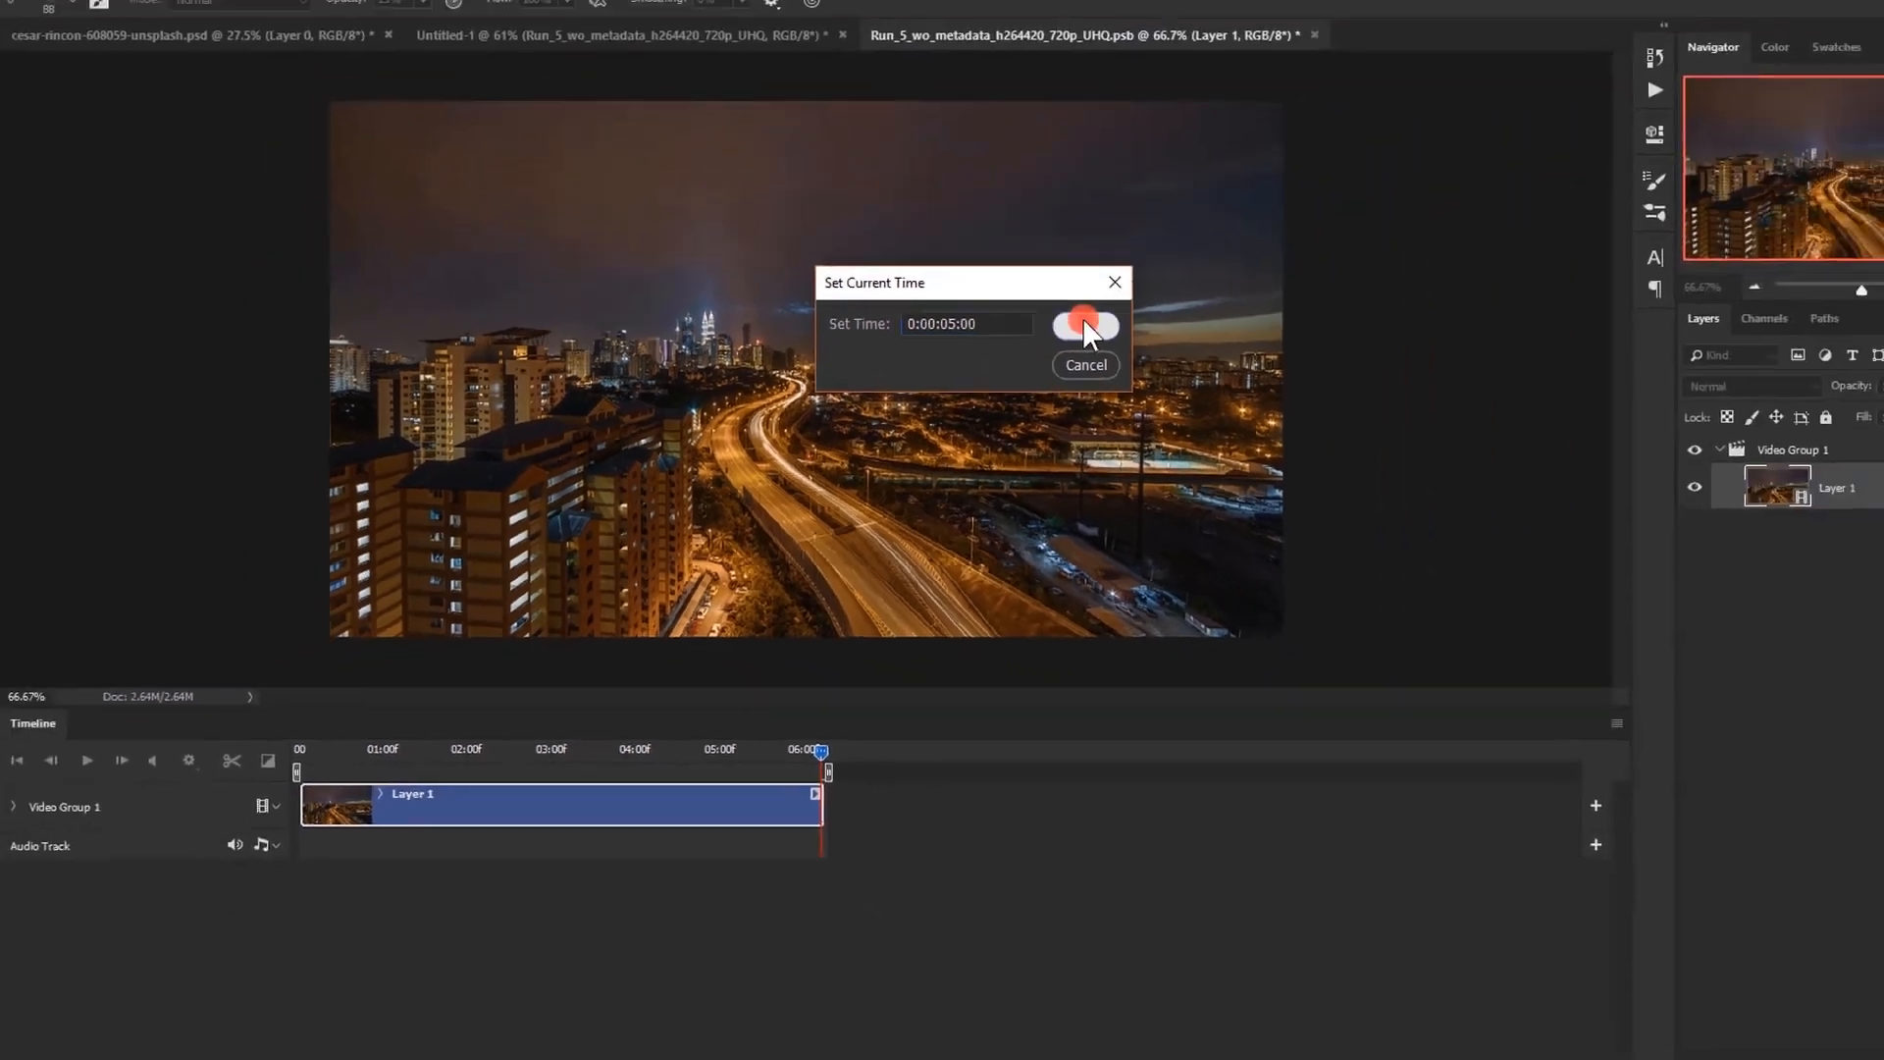
{"action": "left_click", "coordinate": [1328, 227]}
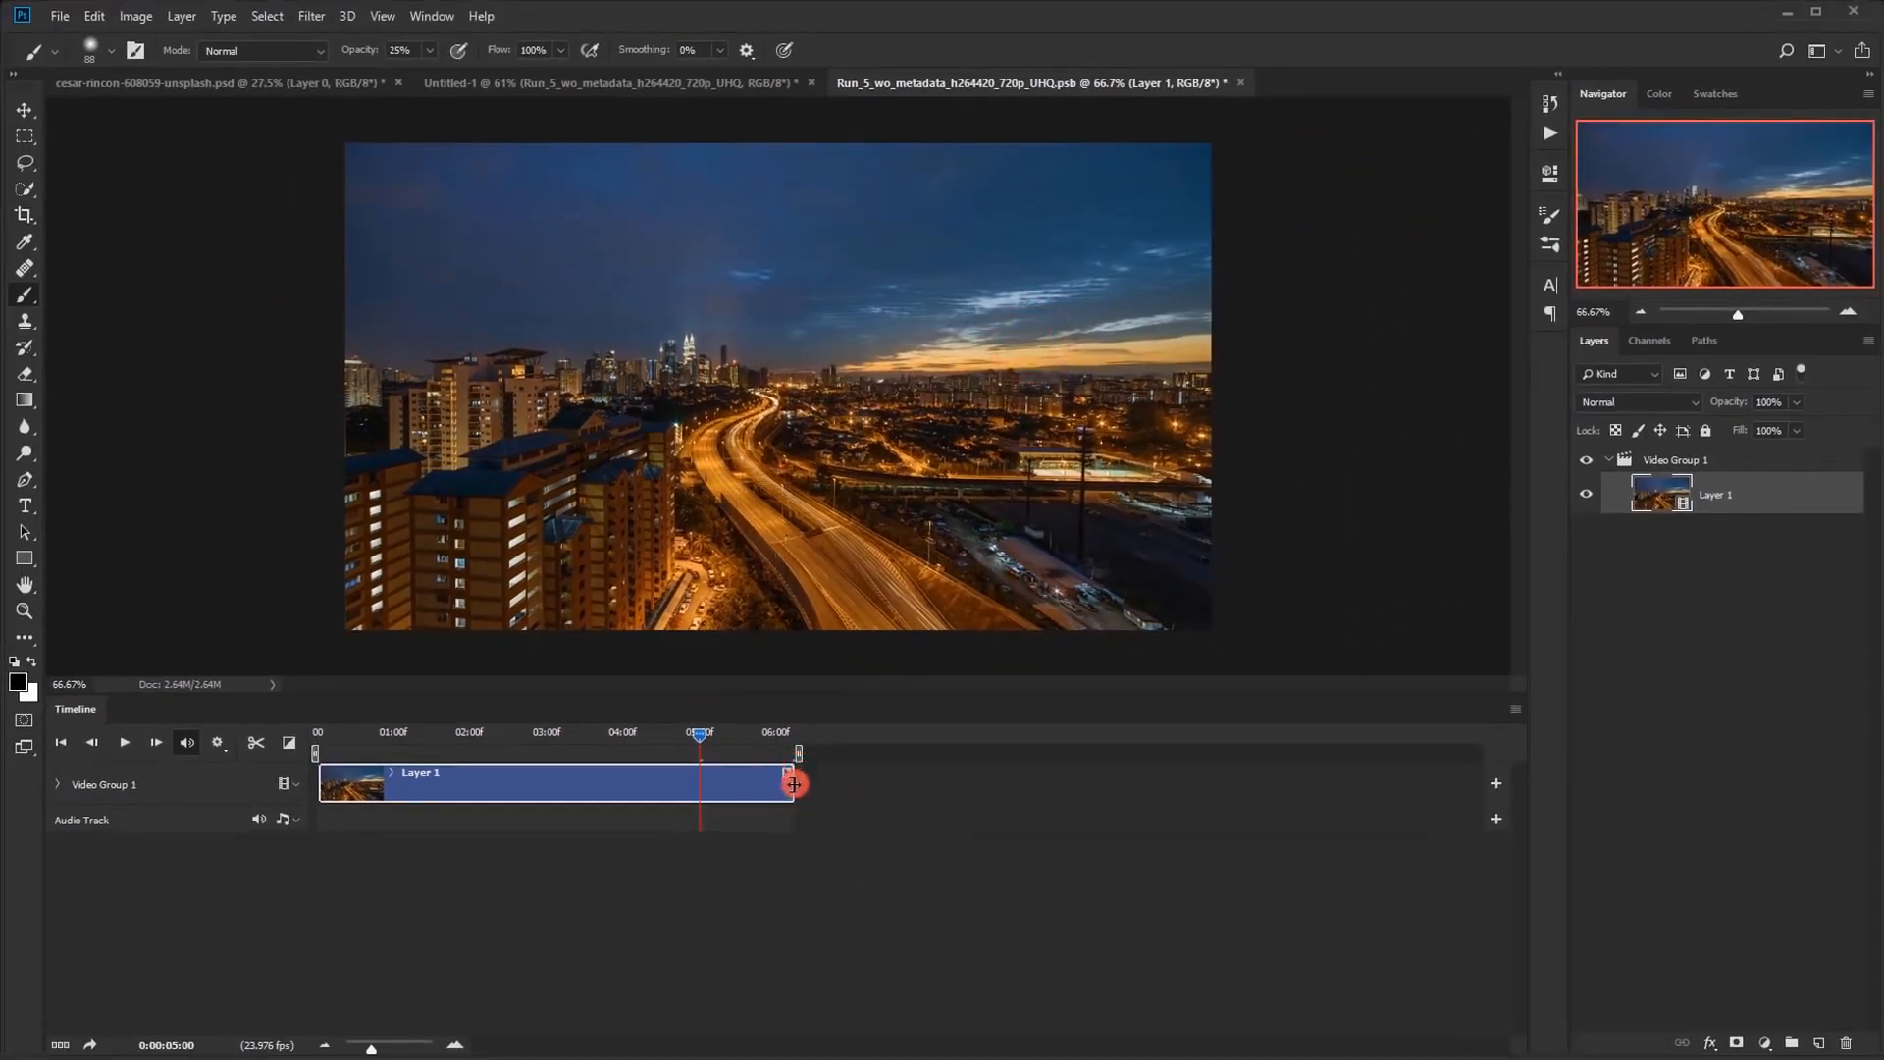
{"action": "left_click_drag", "start_coordinate": [794, 784], "coordinate": [720, 762]}
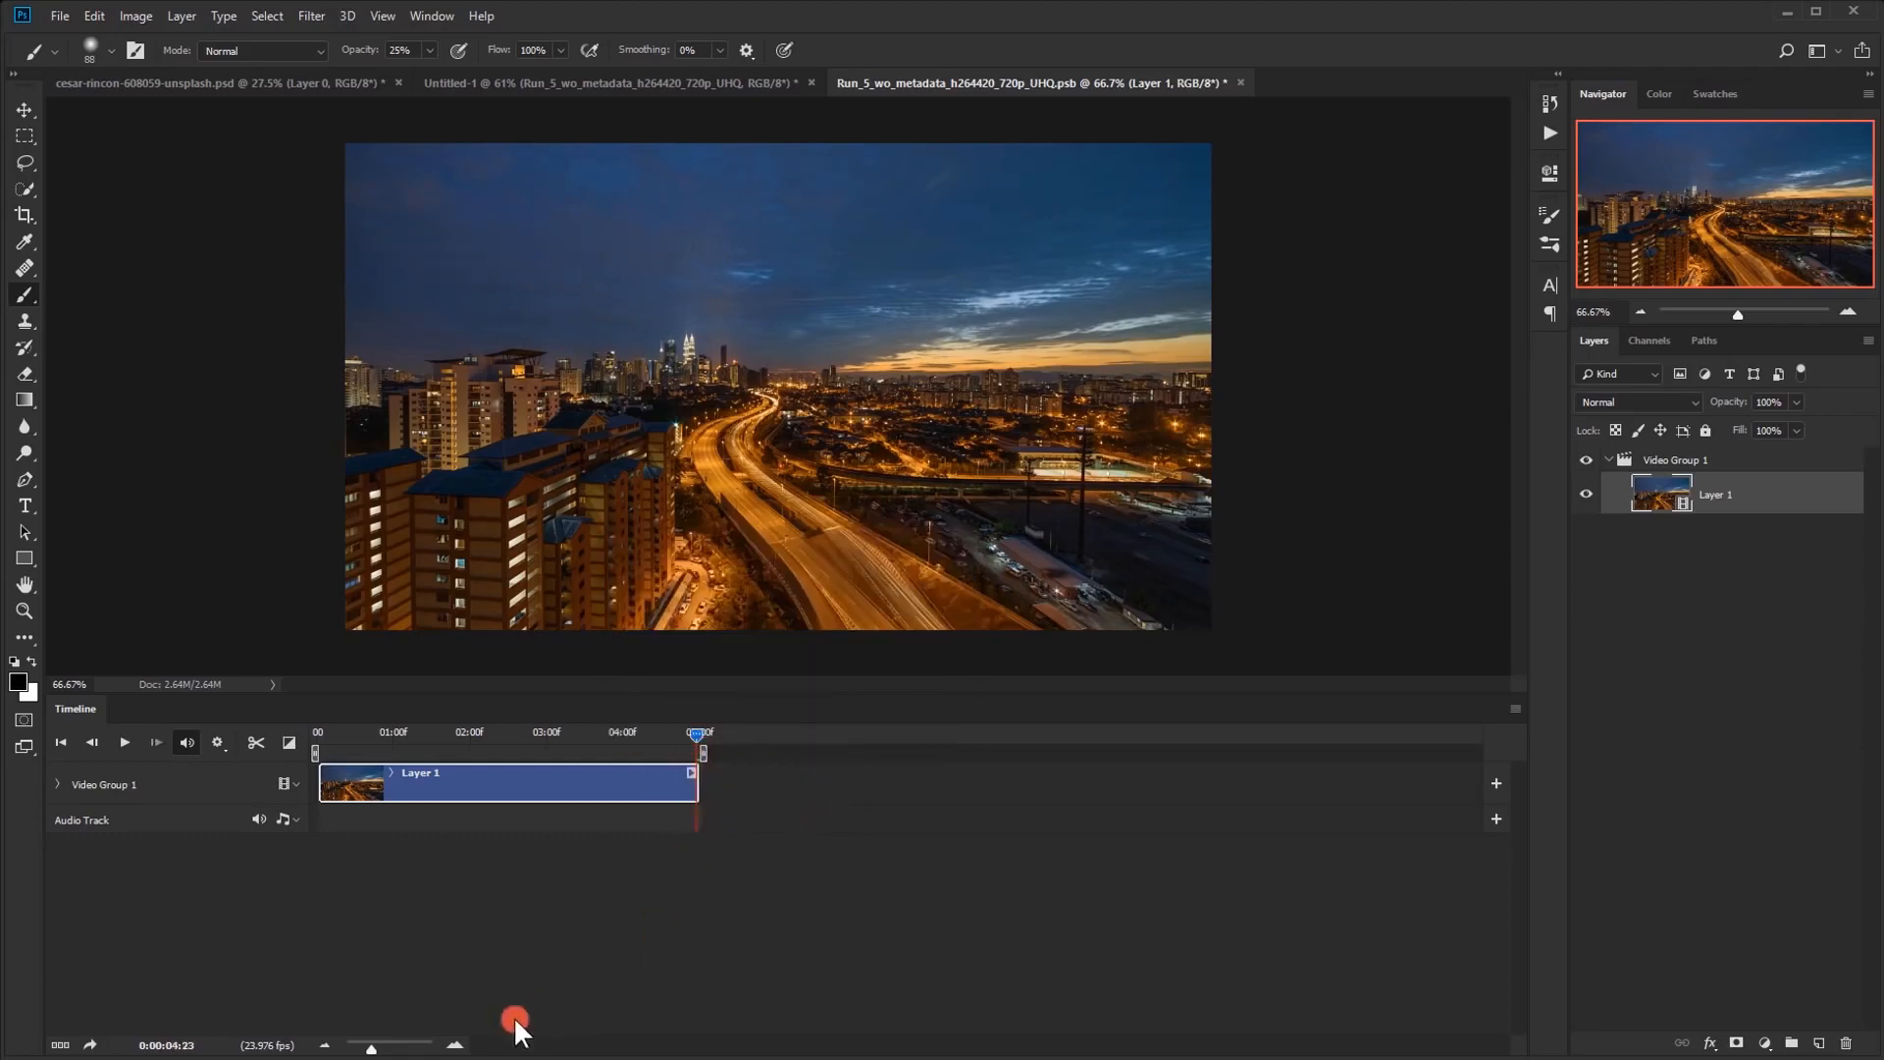
Scrub through the trimmed city clip on an enlarged timeline, stopping at about 0:00:02:02
{"action": "left_click", "coordinate": [457, 1044]}
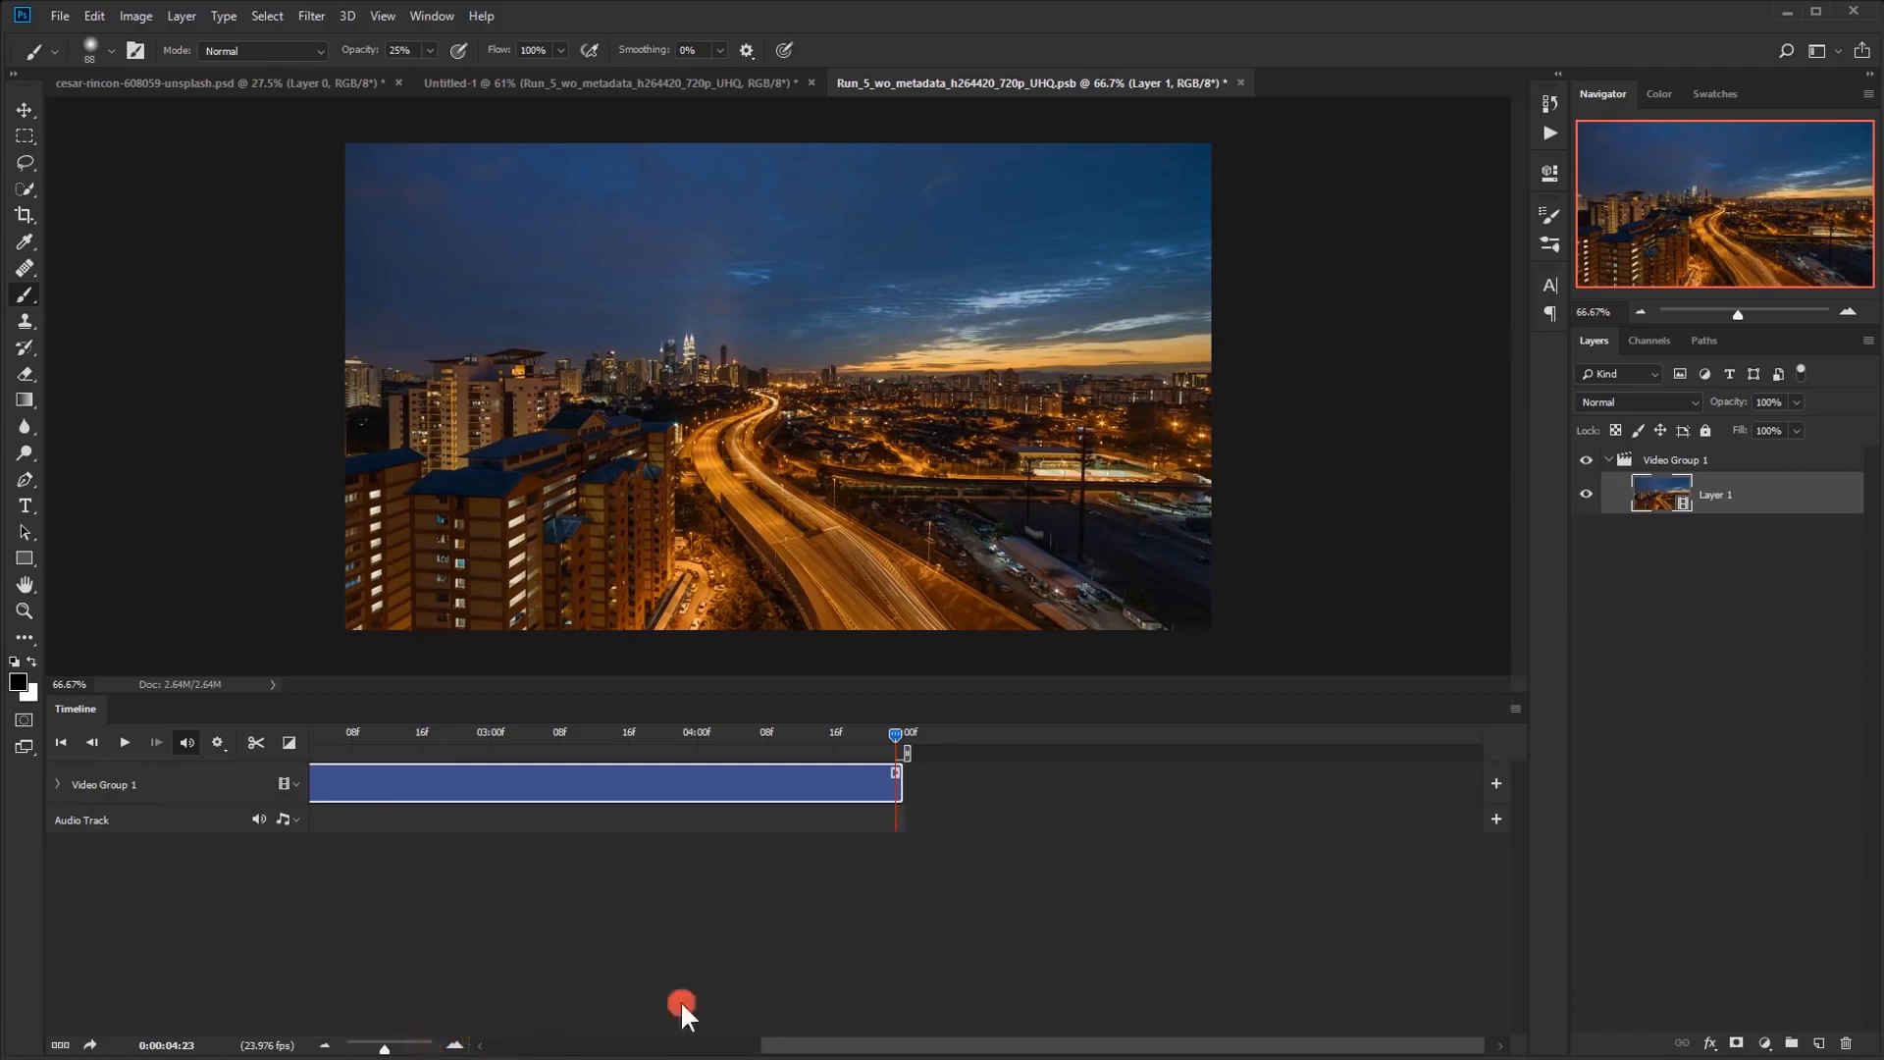
{"action": "left_click_drag", "start_coordinate": [785, 1043], "coordinate": [517, 1035]}
{"action": "mouse_move", "coordinate": [744, 740]}
{"action": "left_mouse_down"}
{"action": "mouse_move", "coordinate": [304, 745]}
{"action": "mouse_move", "coordinate": [755, 744]}
{"action": "left_mouse_up"}
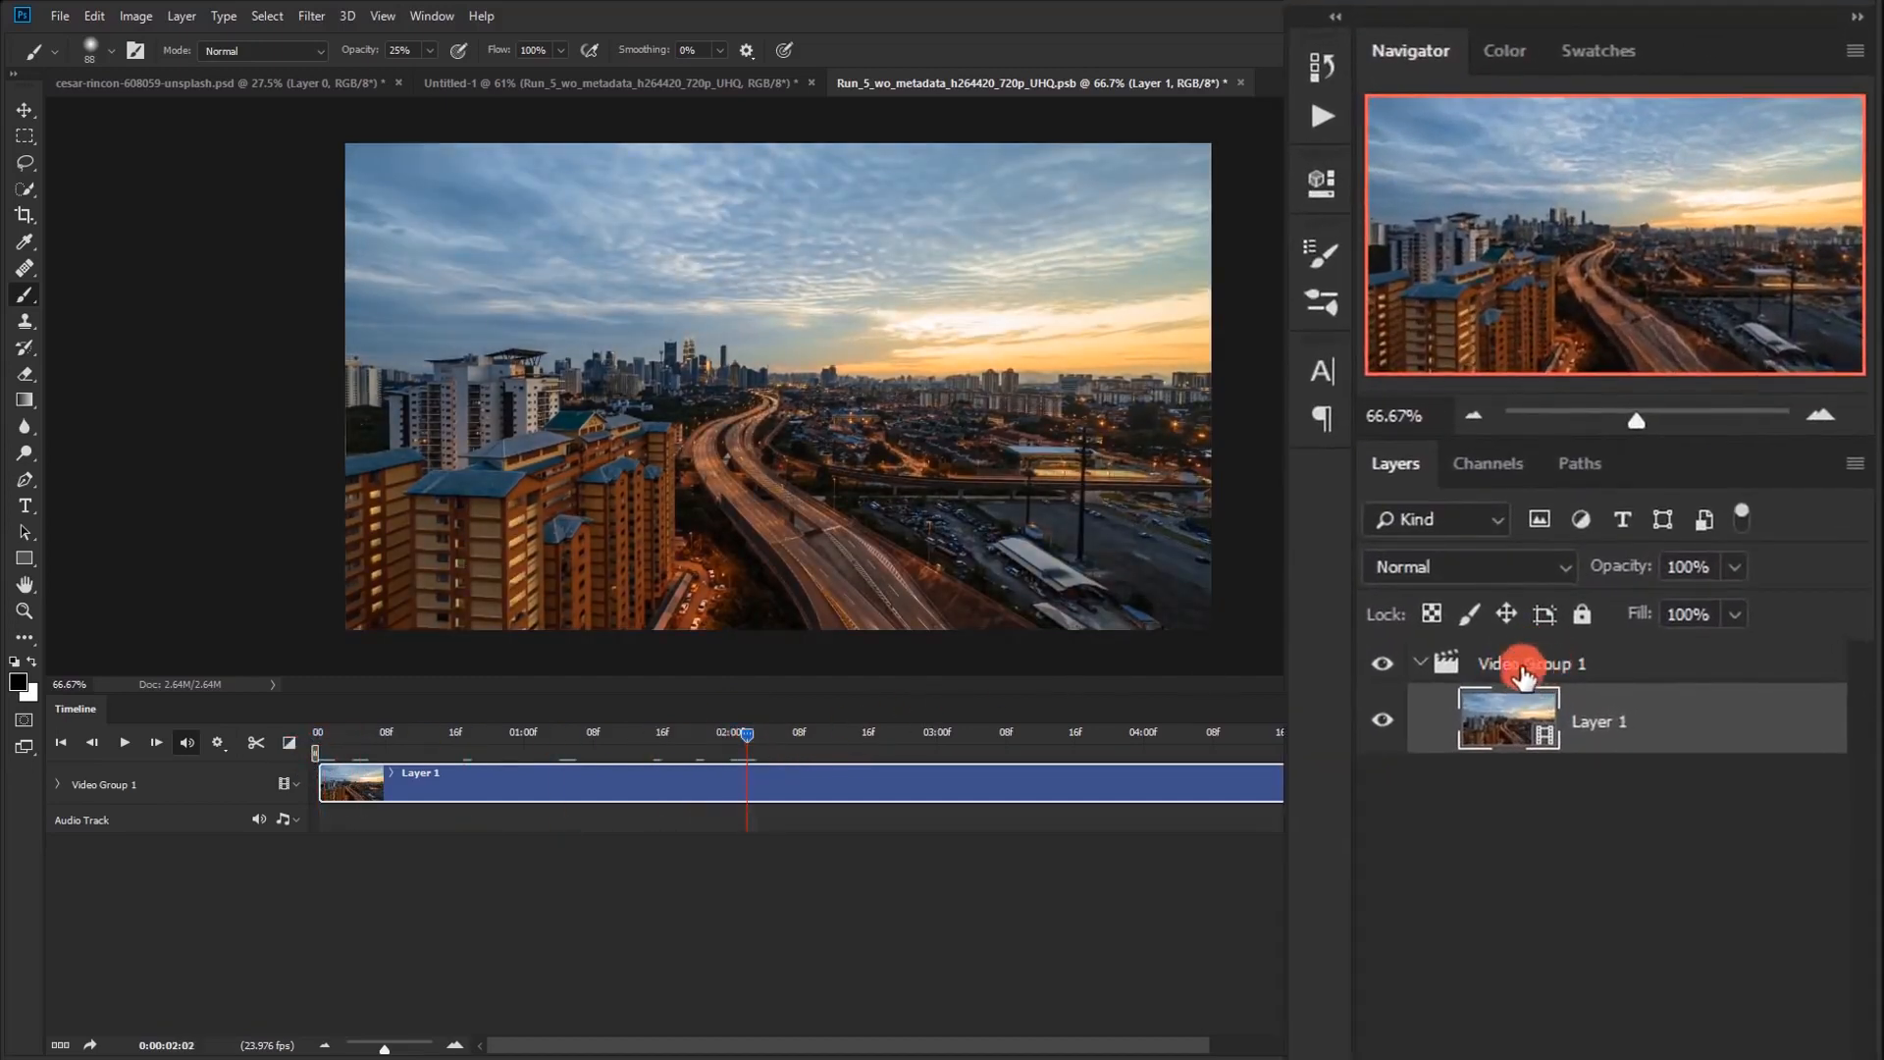
Ungroup the video group and duplicate the city clip layer
{"action": "right_click", "coordinate": [1538, 675]}
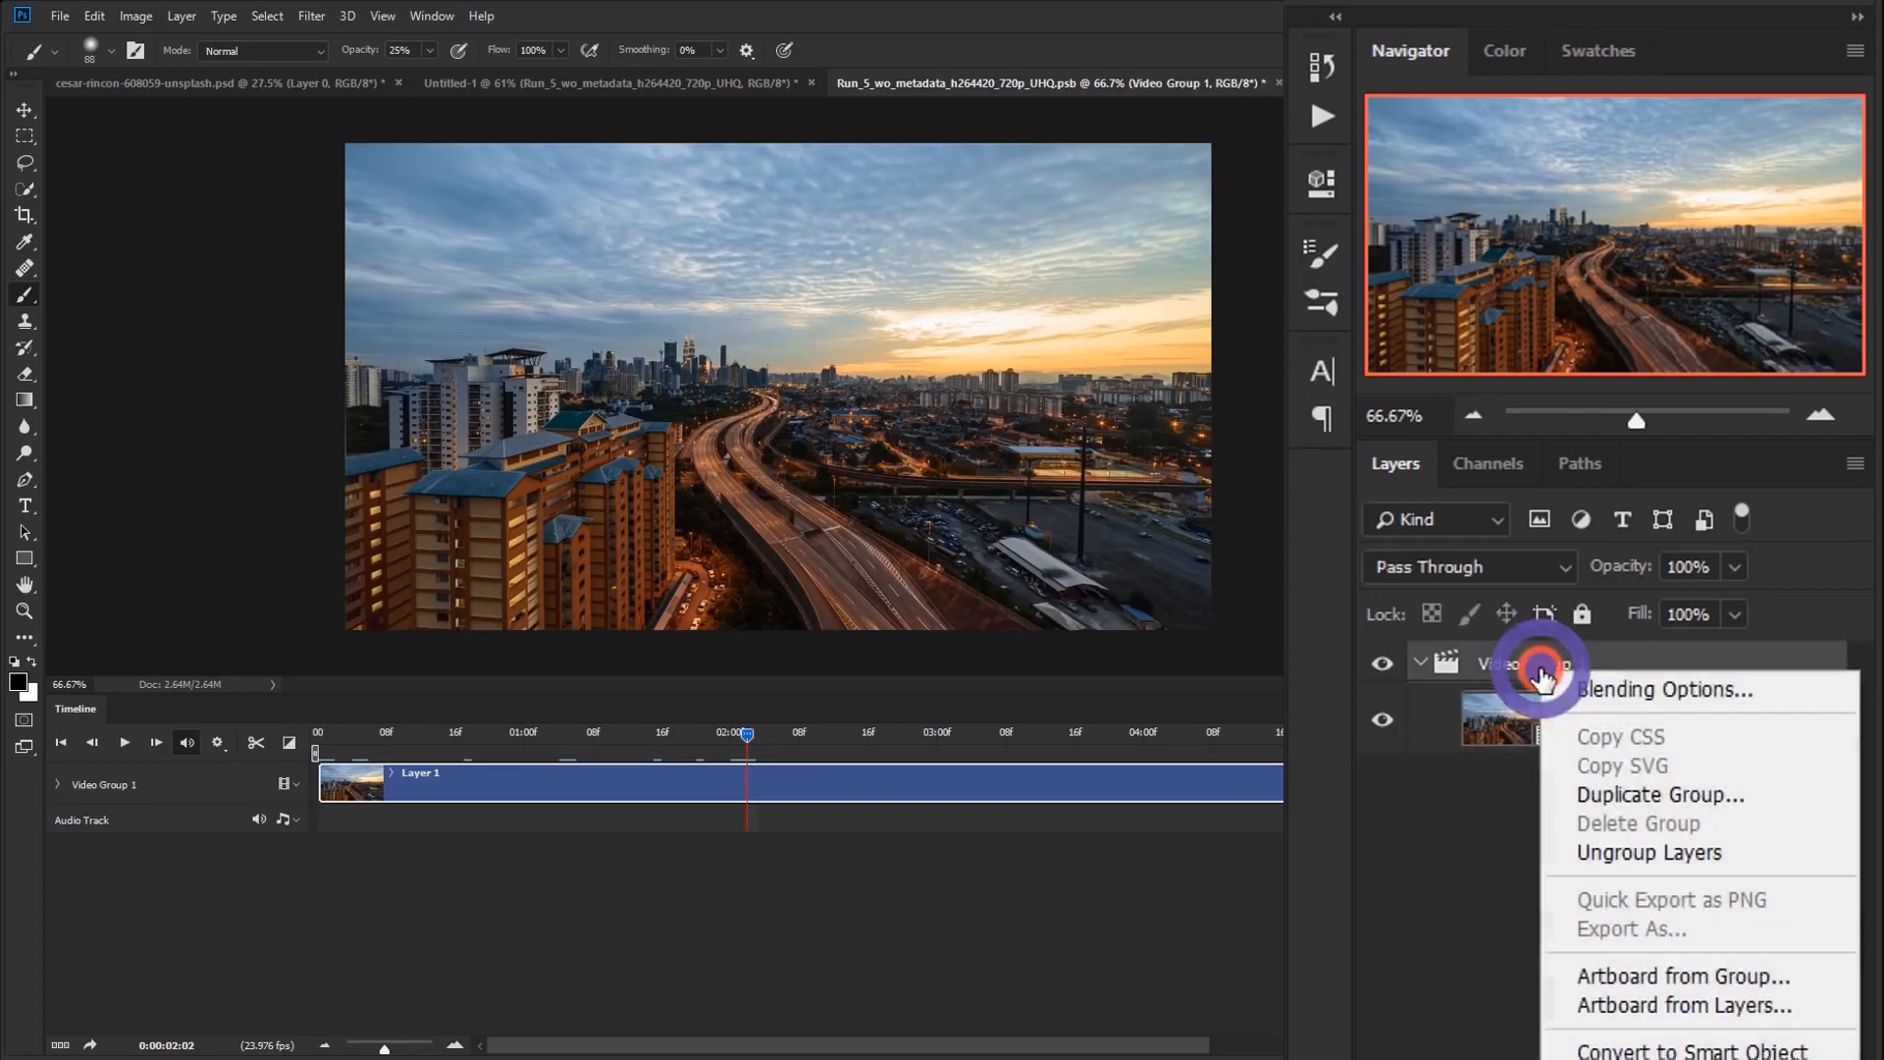
{"action": "left_click", "coordinate": [1575, 854]}
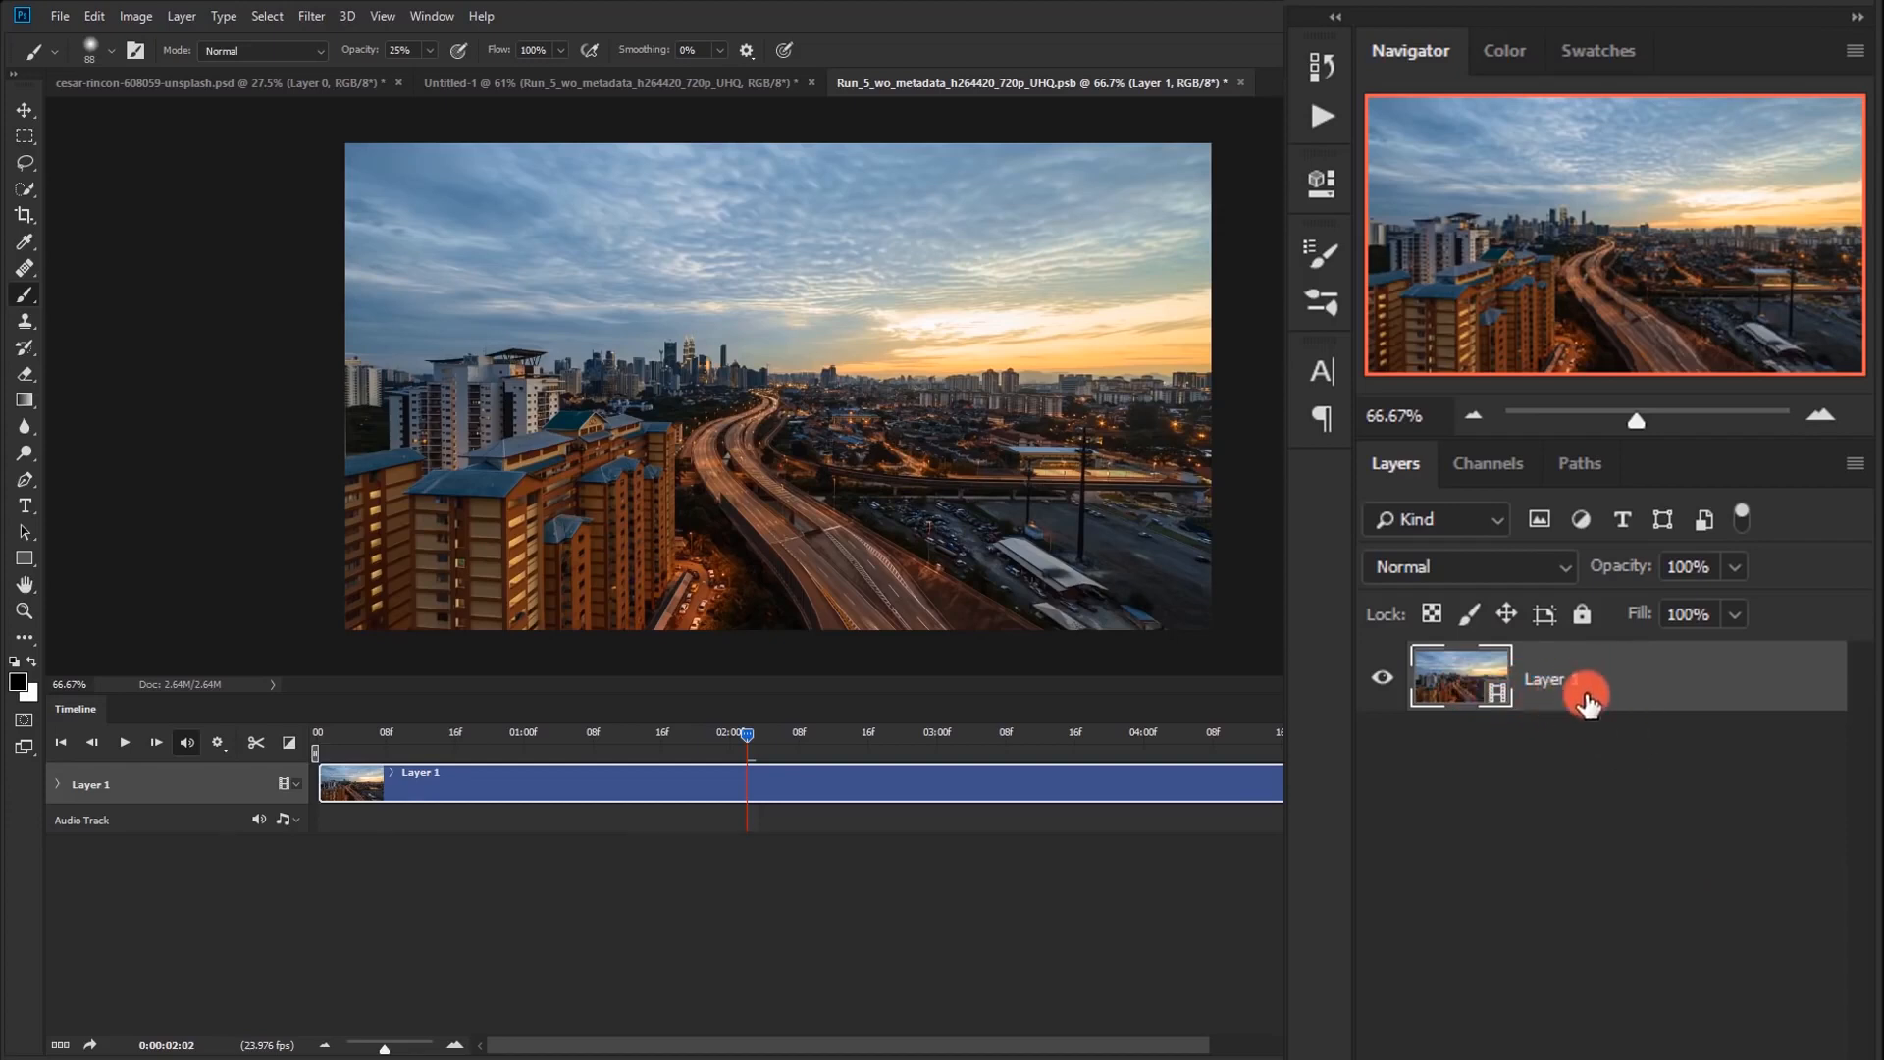
{"action": "left_click_drag", "start_coordinate": [1617, 677], "coordinate": [1792, 1034]}
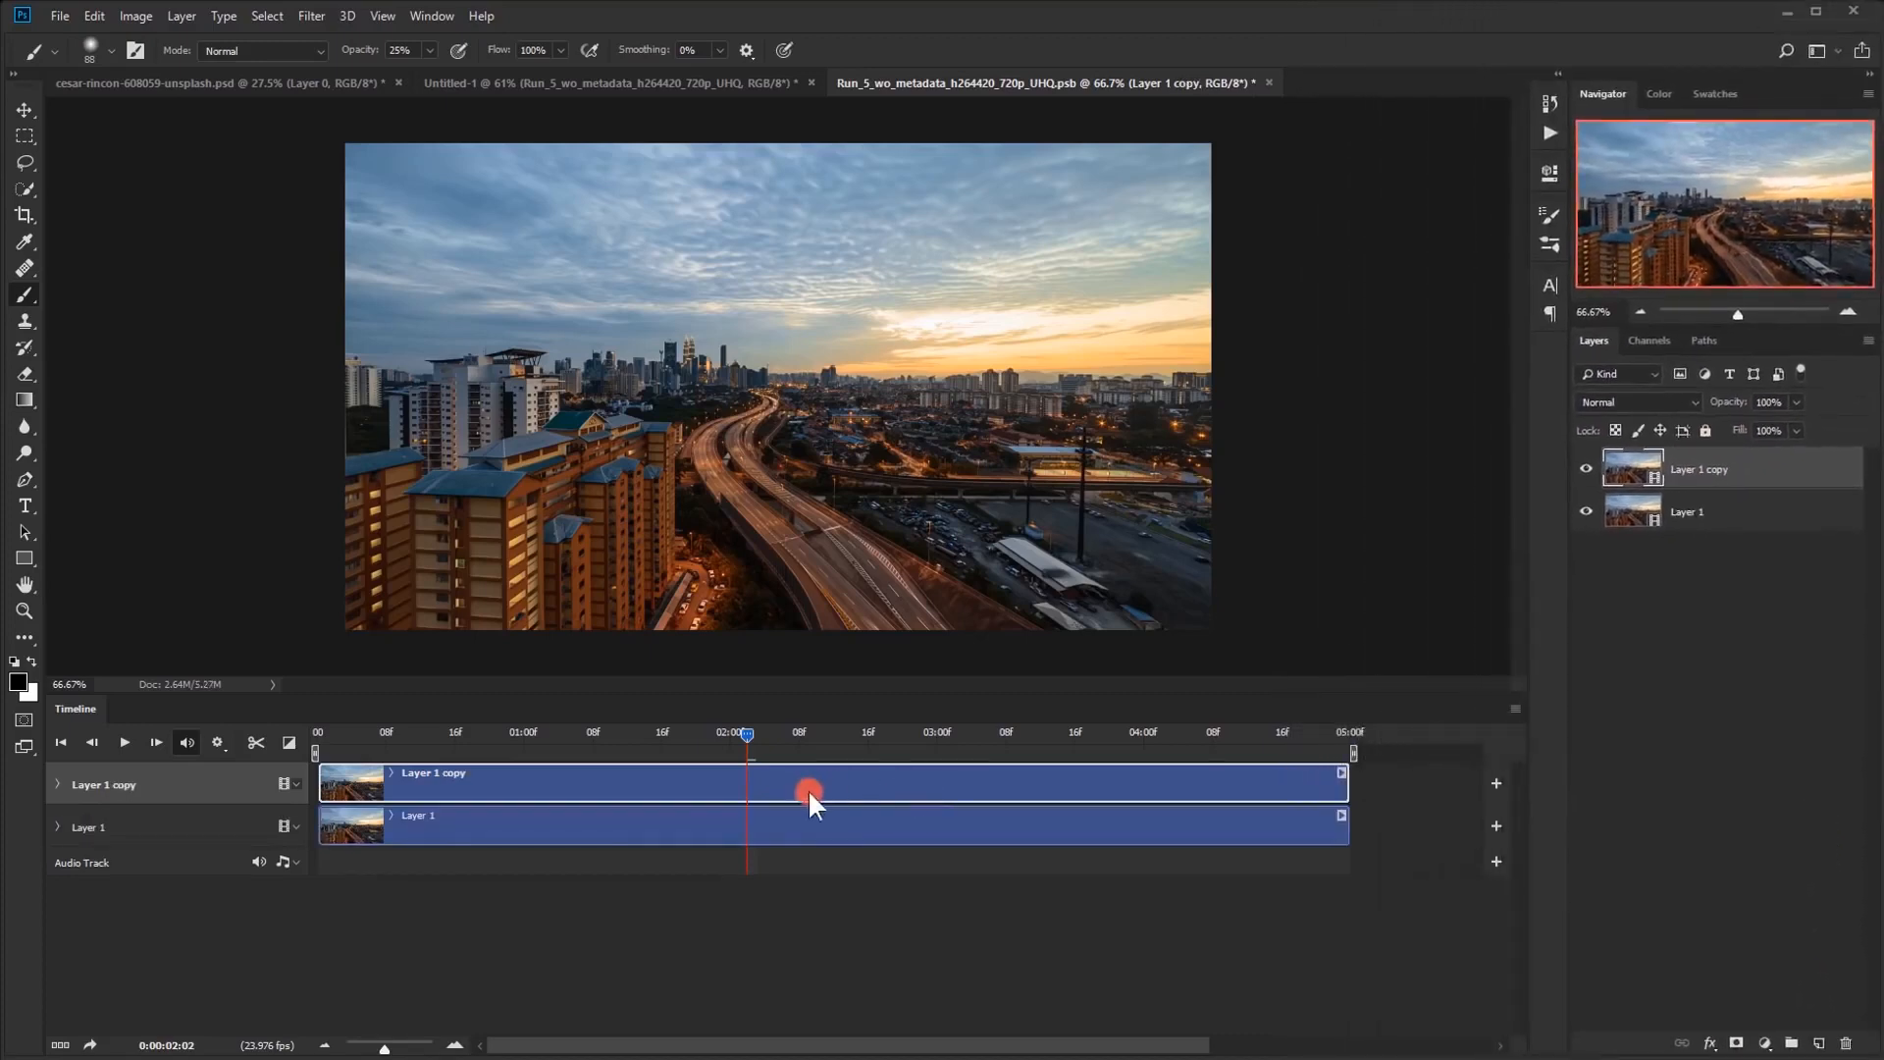
Split the duplicated city clip at 0:00:02:09 and move its second half to the start of the timeline, ahead of the first half
{"action": "left_click_drag", "start_coordinate": [748, 734], "coordinate": [809, 732]}
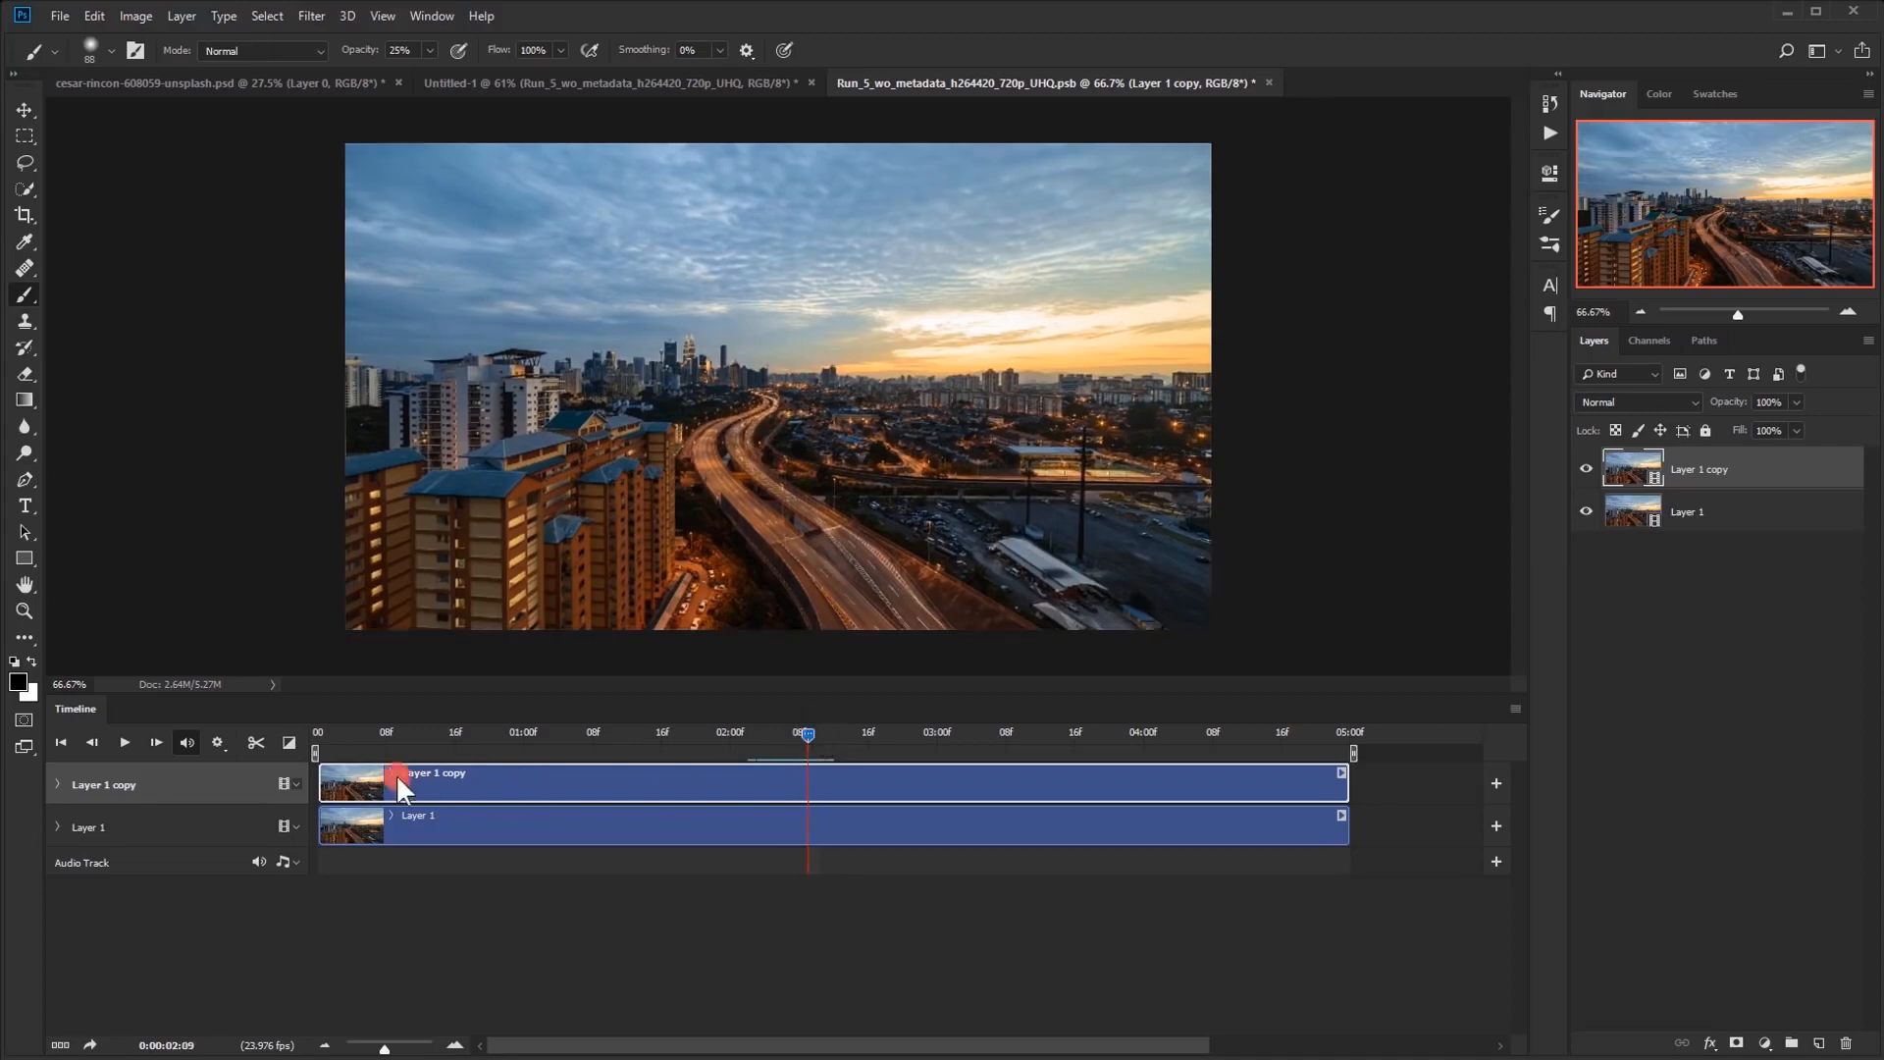
{"action": "left_click", "coordinate": [256, 743]}
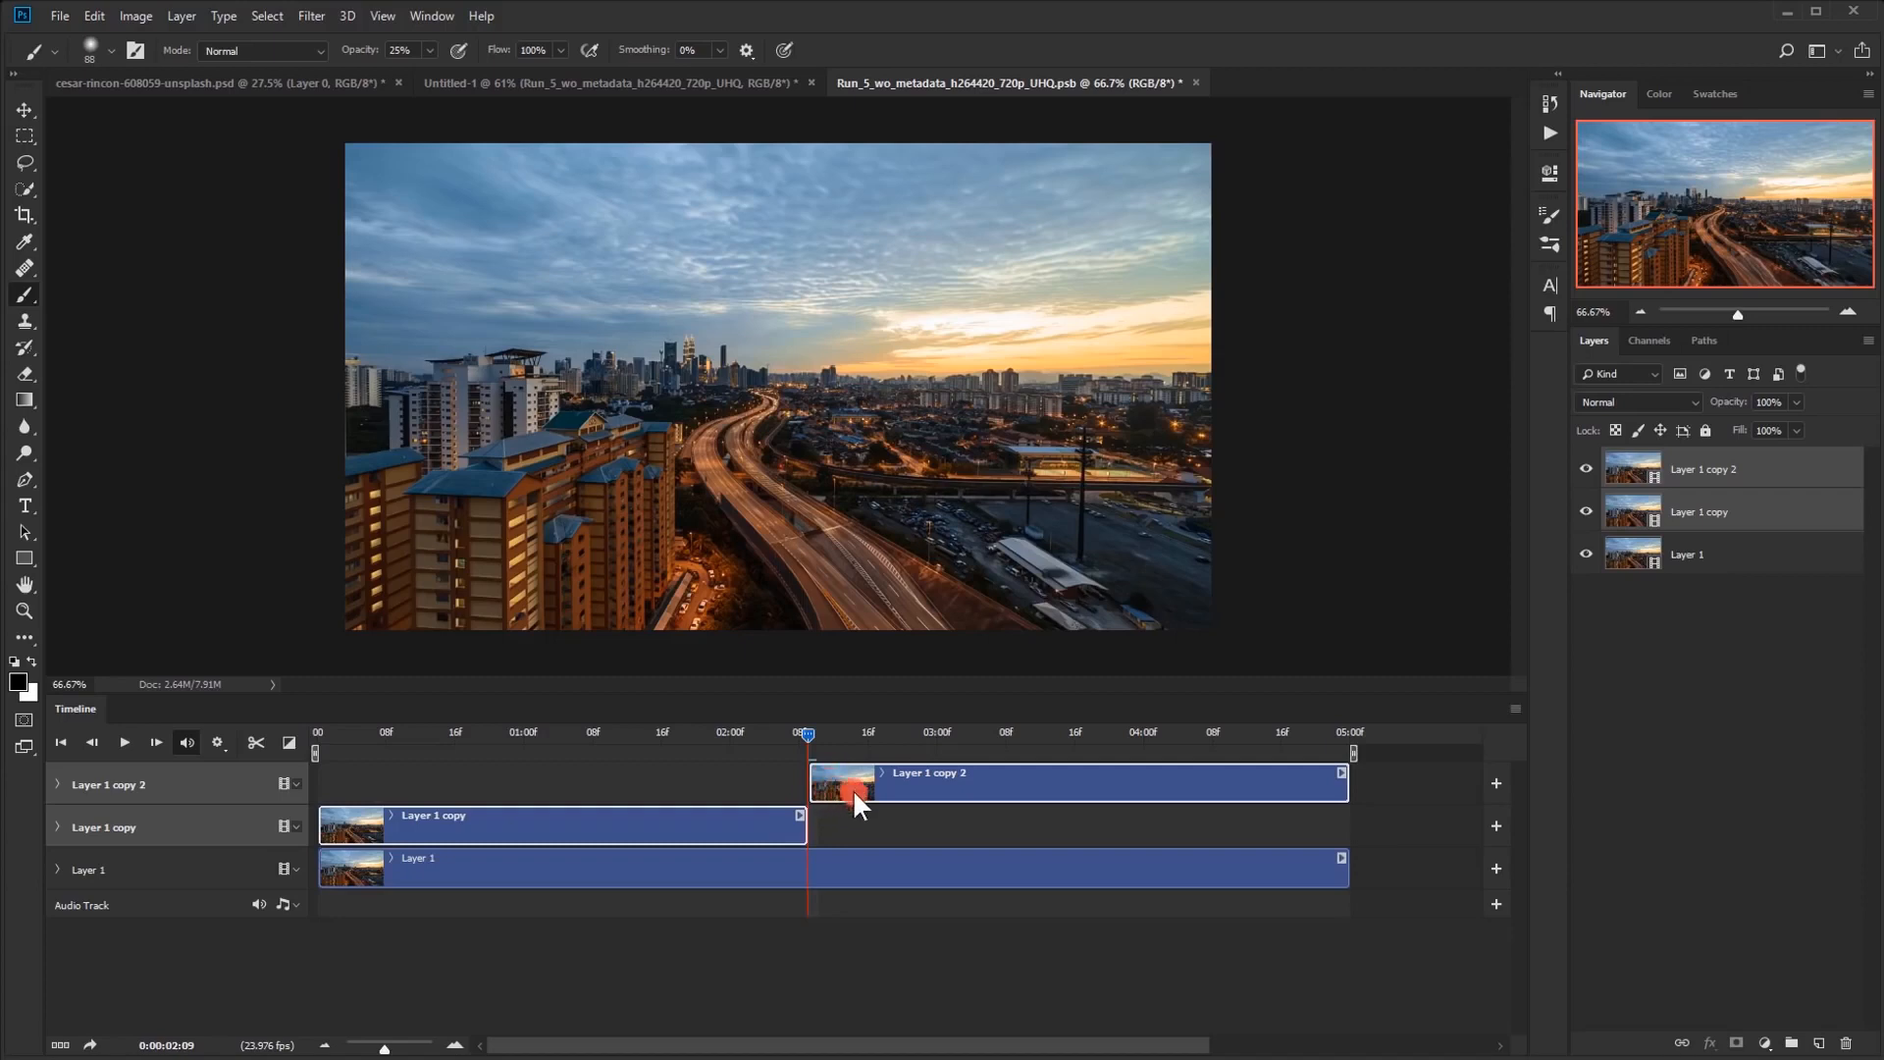
{"action": "left_click", "coordinate": [981, 780]}
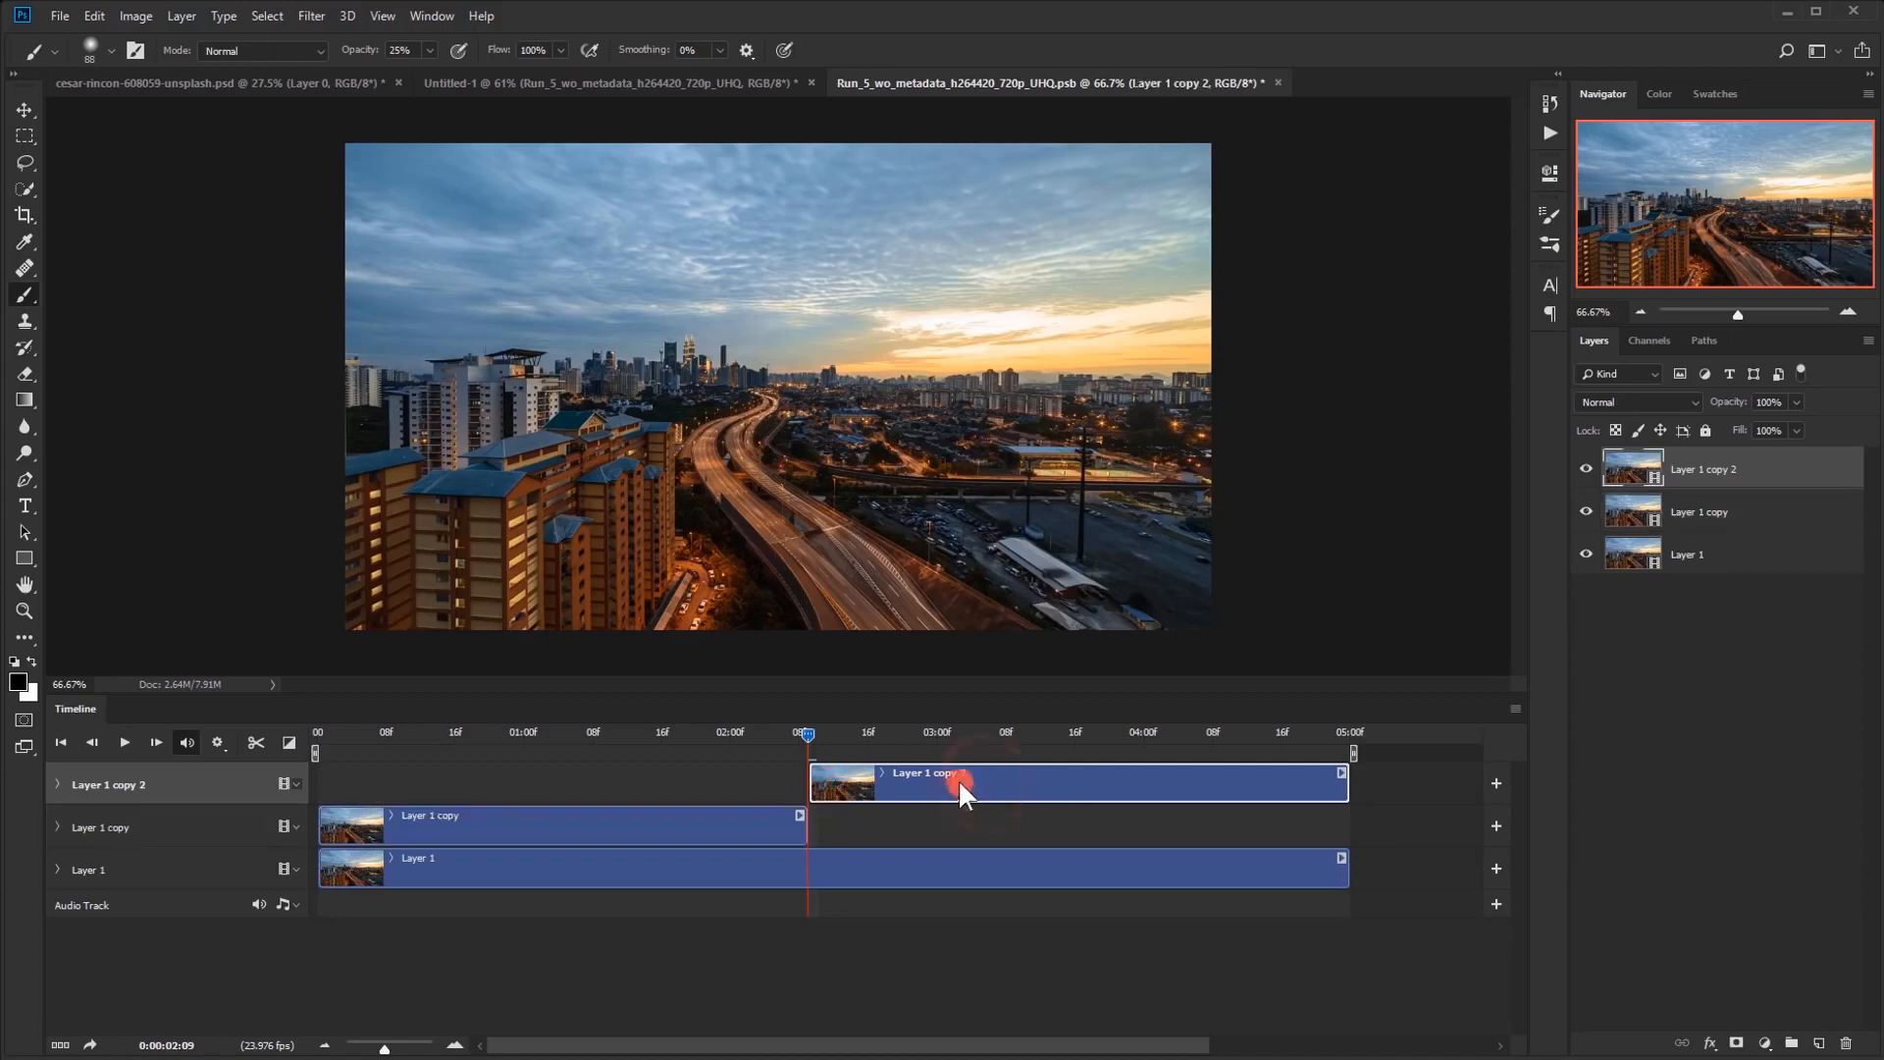
{"action": "left_click_drag", "start_coordinate": [891, 778], "coordinate": [1042, 826]}
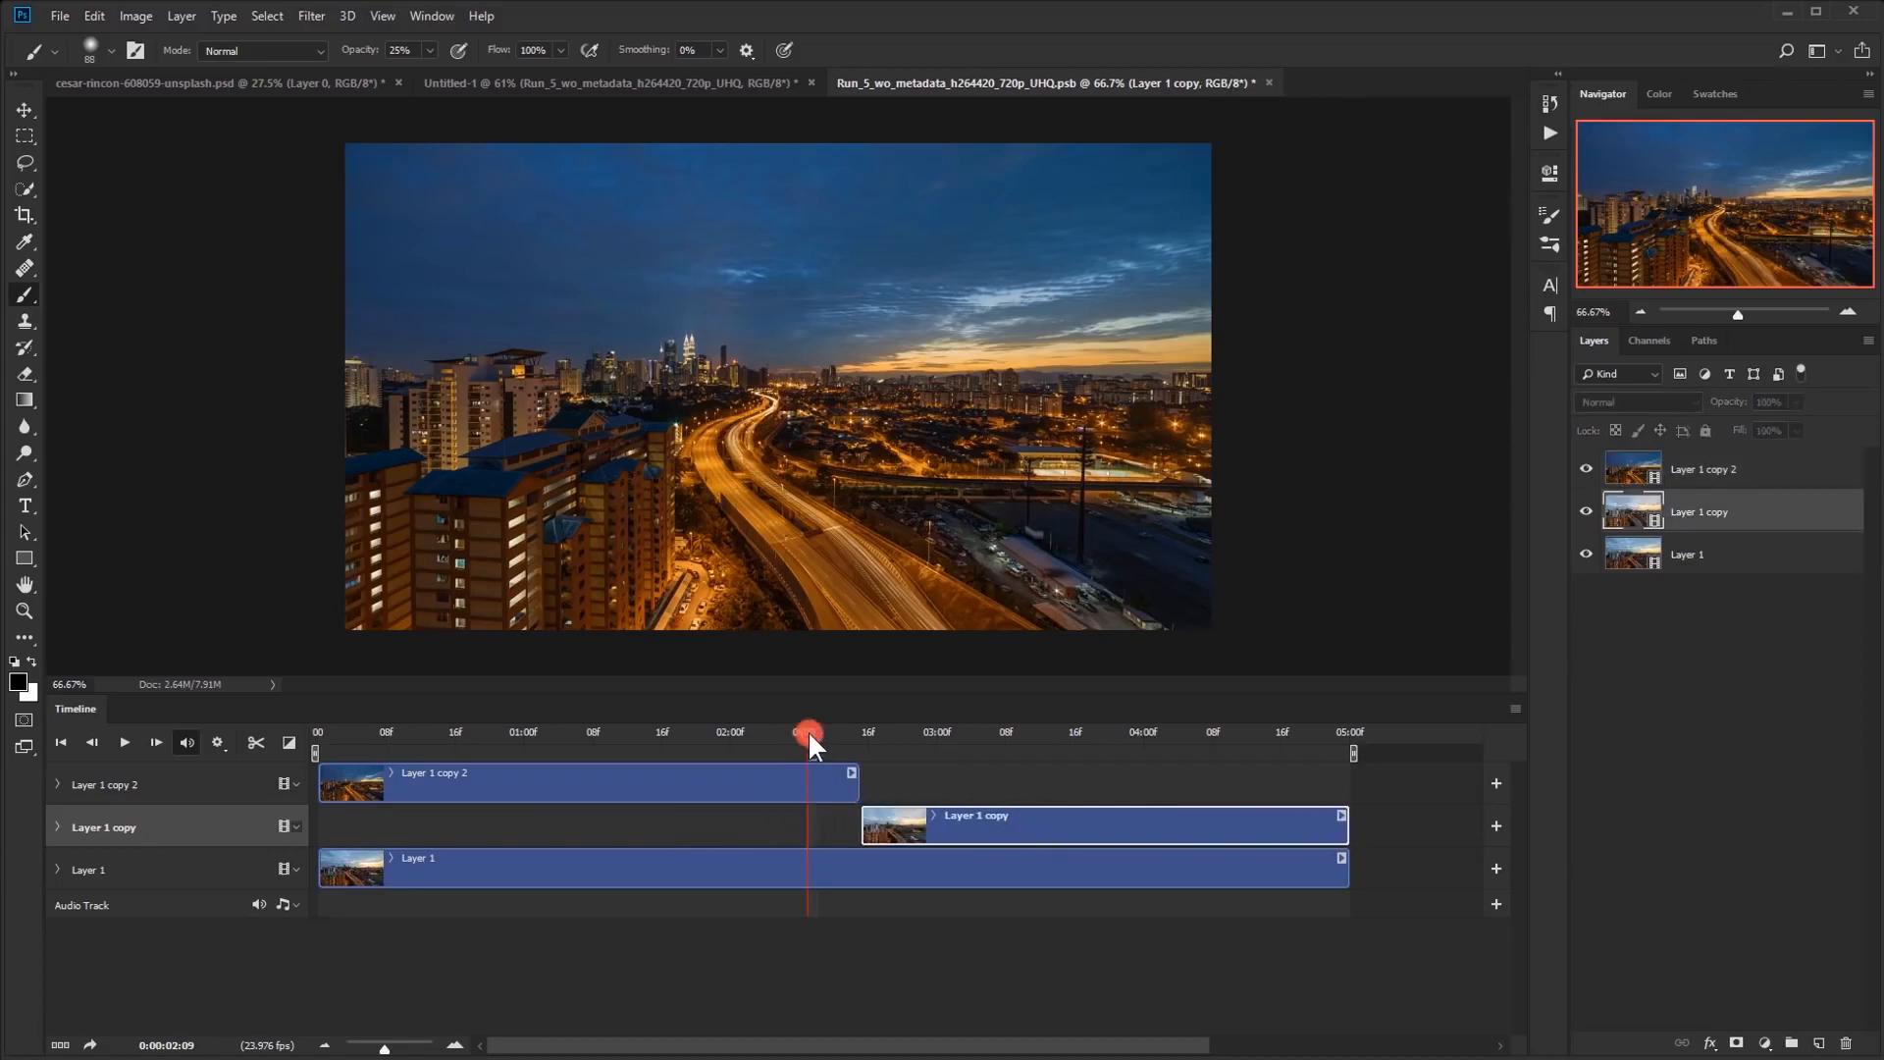
Trim the start of the later copy clip to 0:00:03:20 and the end of the earlier copy clip to 0:00:01:02
{"action": "left_click_drag", "start_coordinate": [999, 728], "coordinate": [1115, 736]}
{"action": "left_click", "coordinate": [1128, 826]}
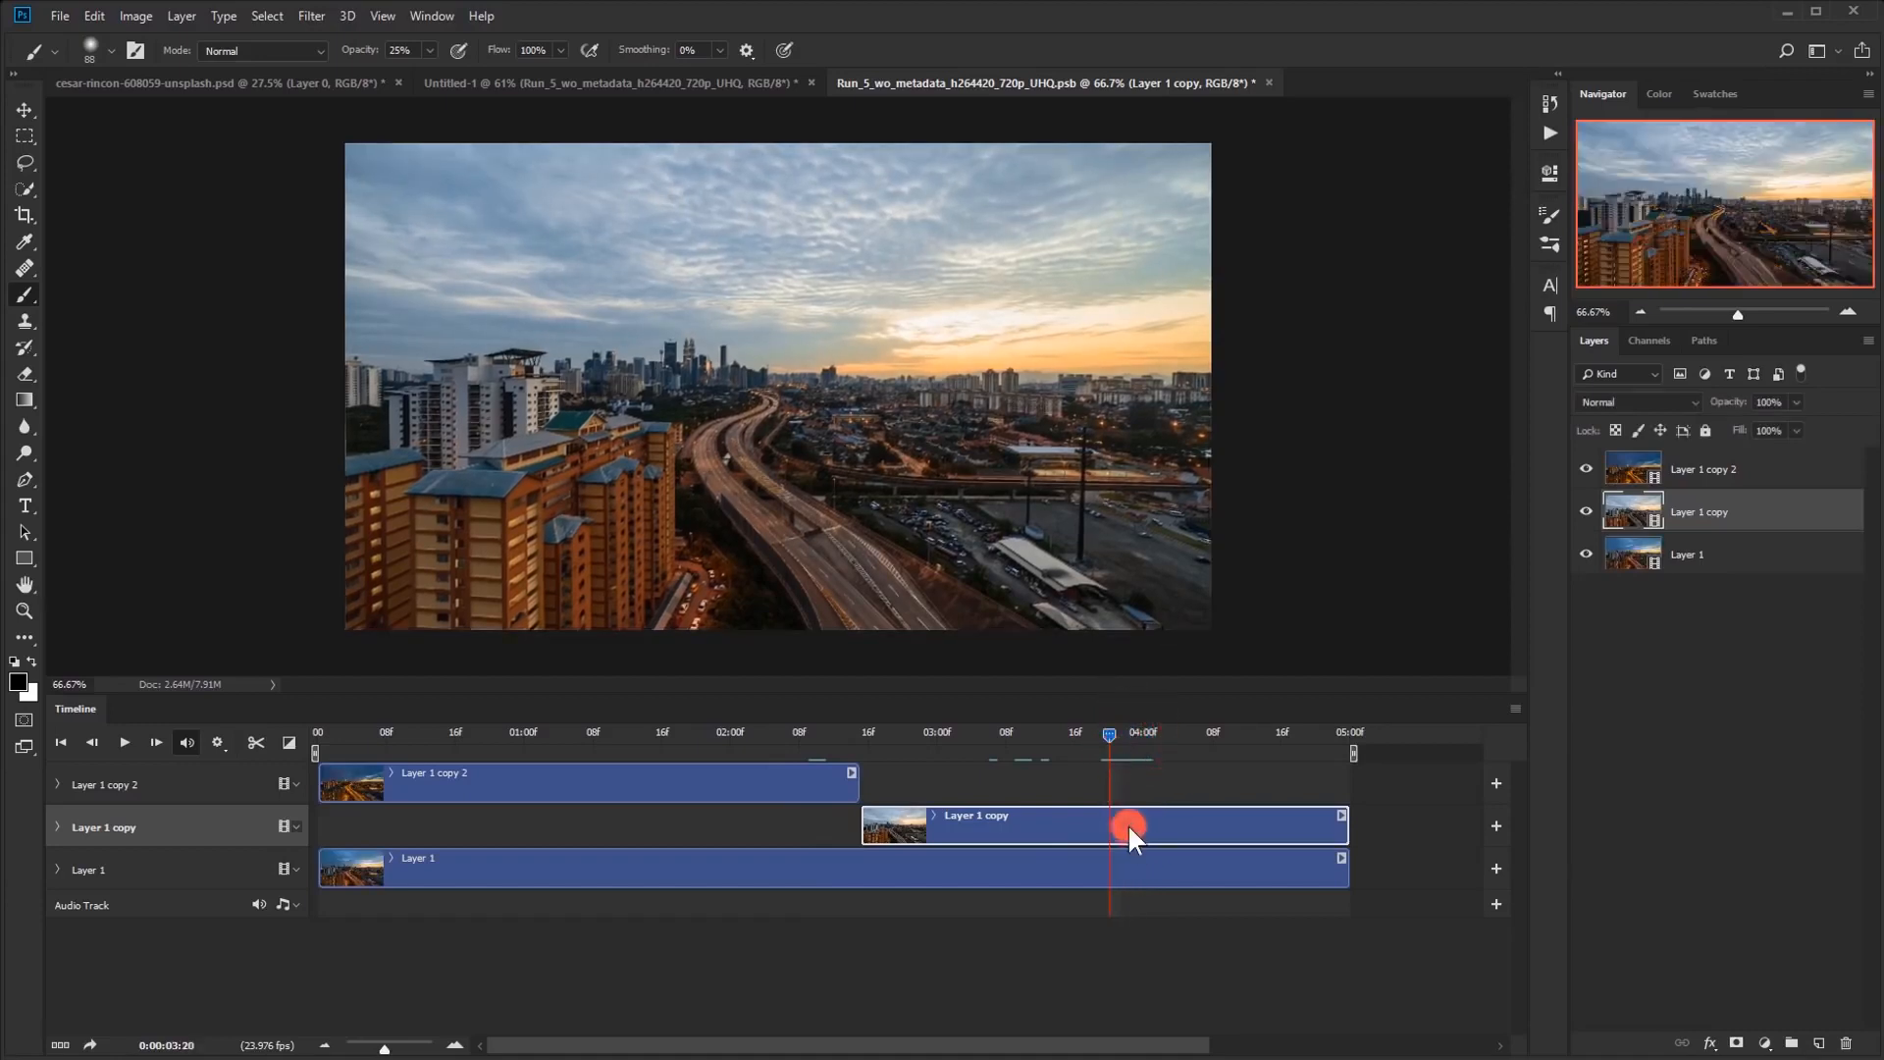
{"action": "left_click_drag", "start_coordinate": [850, 835], "coordinate": [1104, 819]}
{"action": "left_click_drag", "start_coordinate": [1101, 752], "coordinate": [543, 733]}
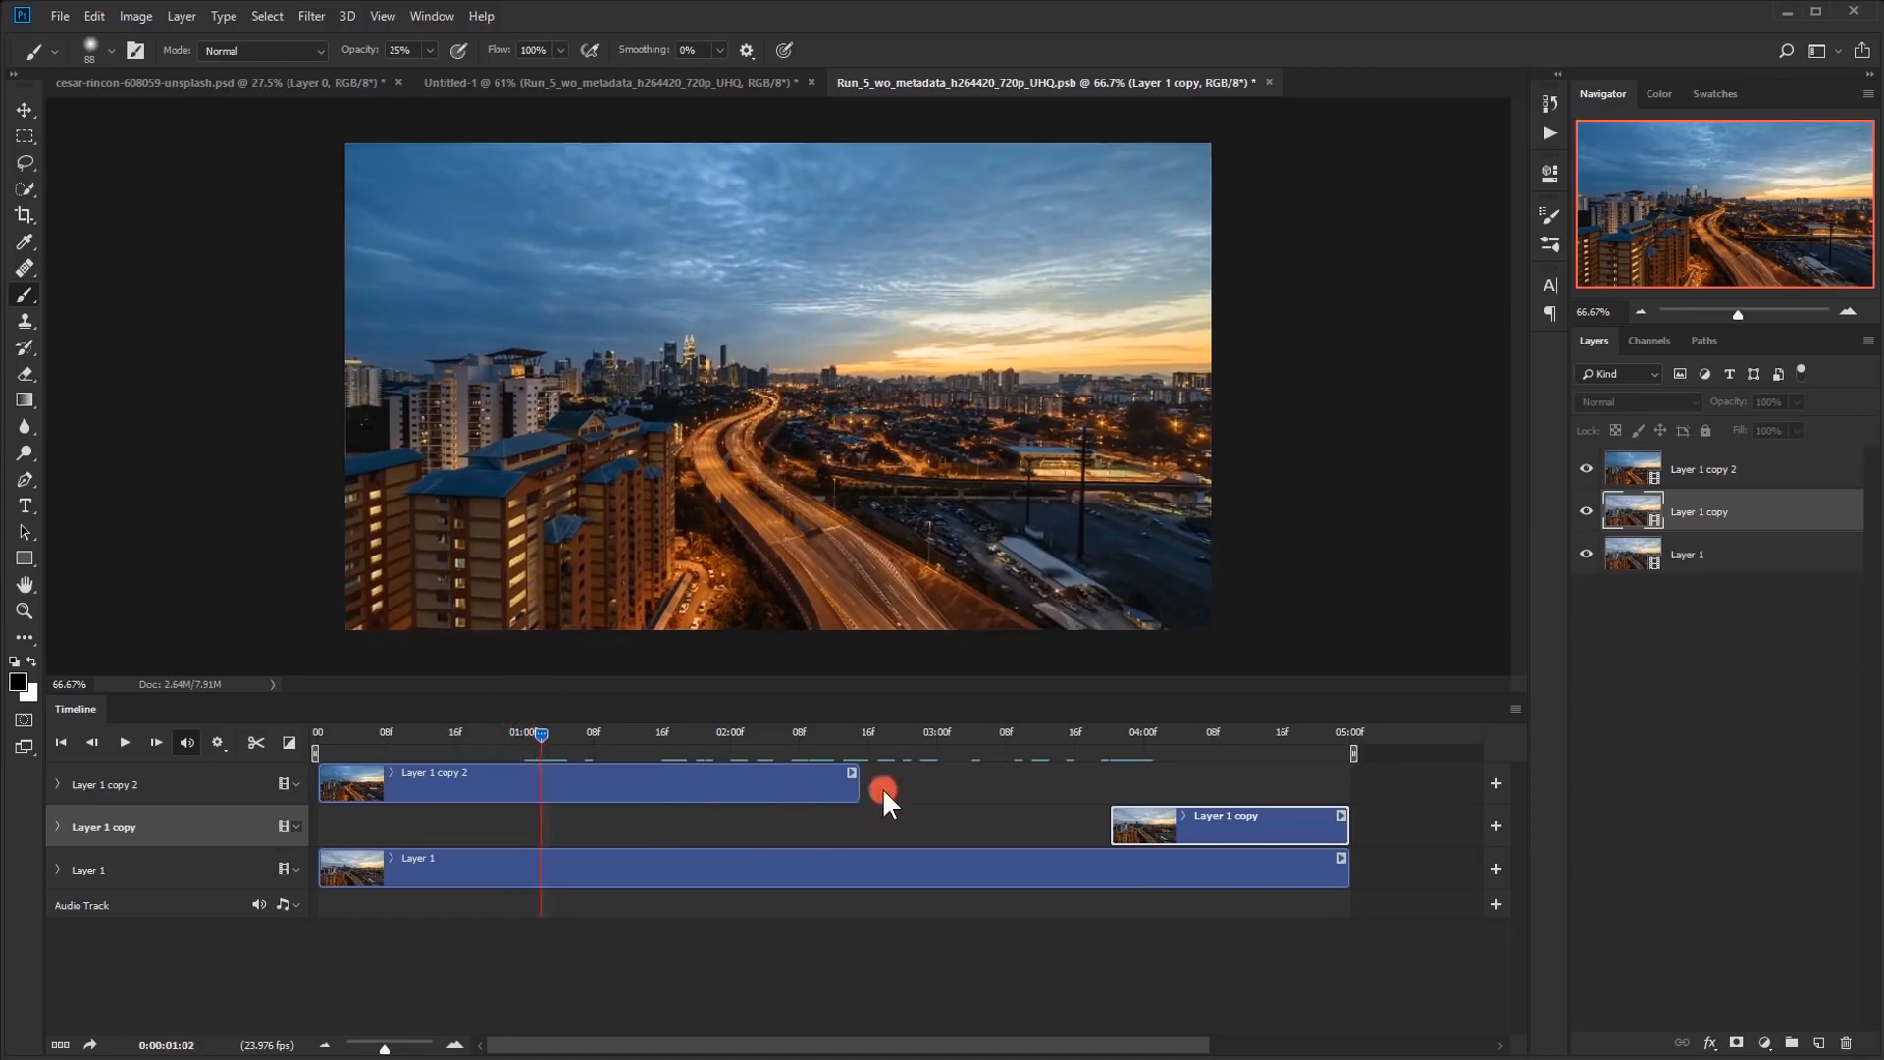
{"action": "left_click_drag", "start_coordinate": [858, 785], "coordinate": [541, 797]}
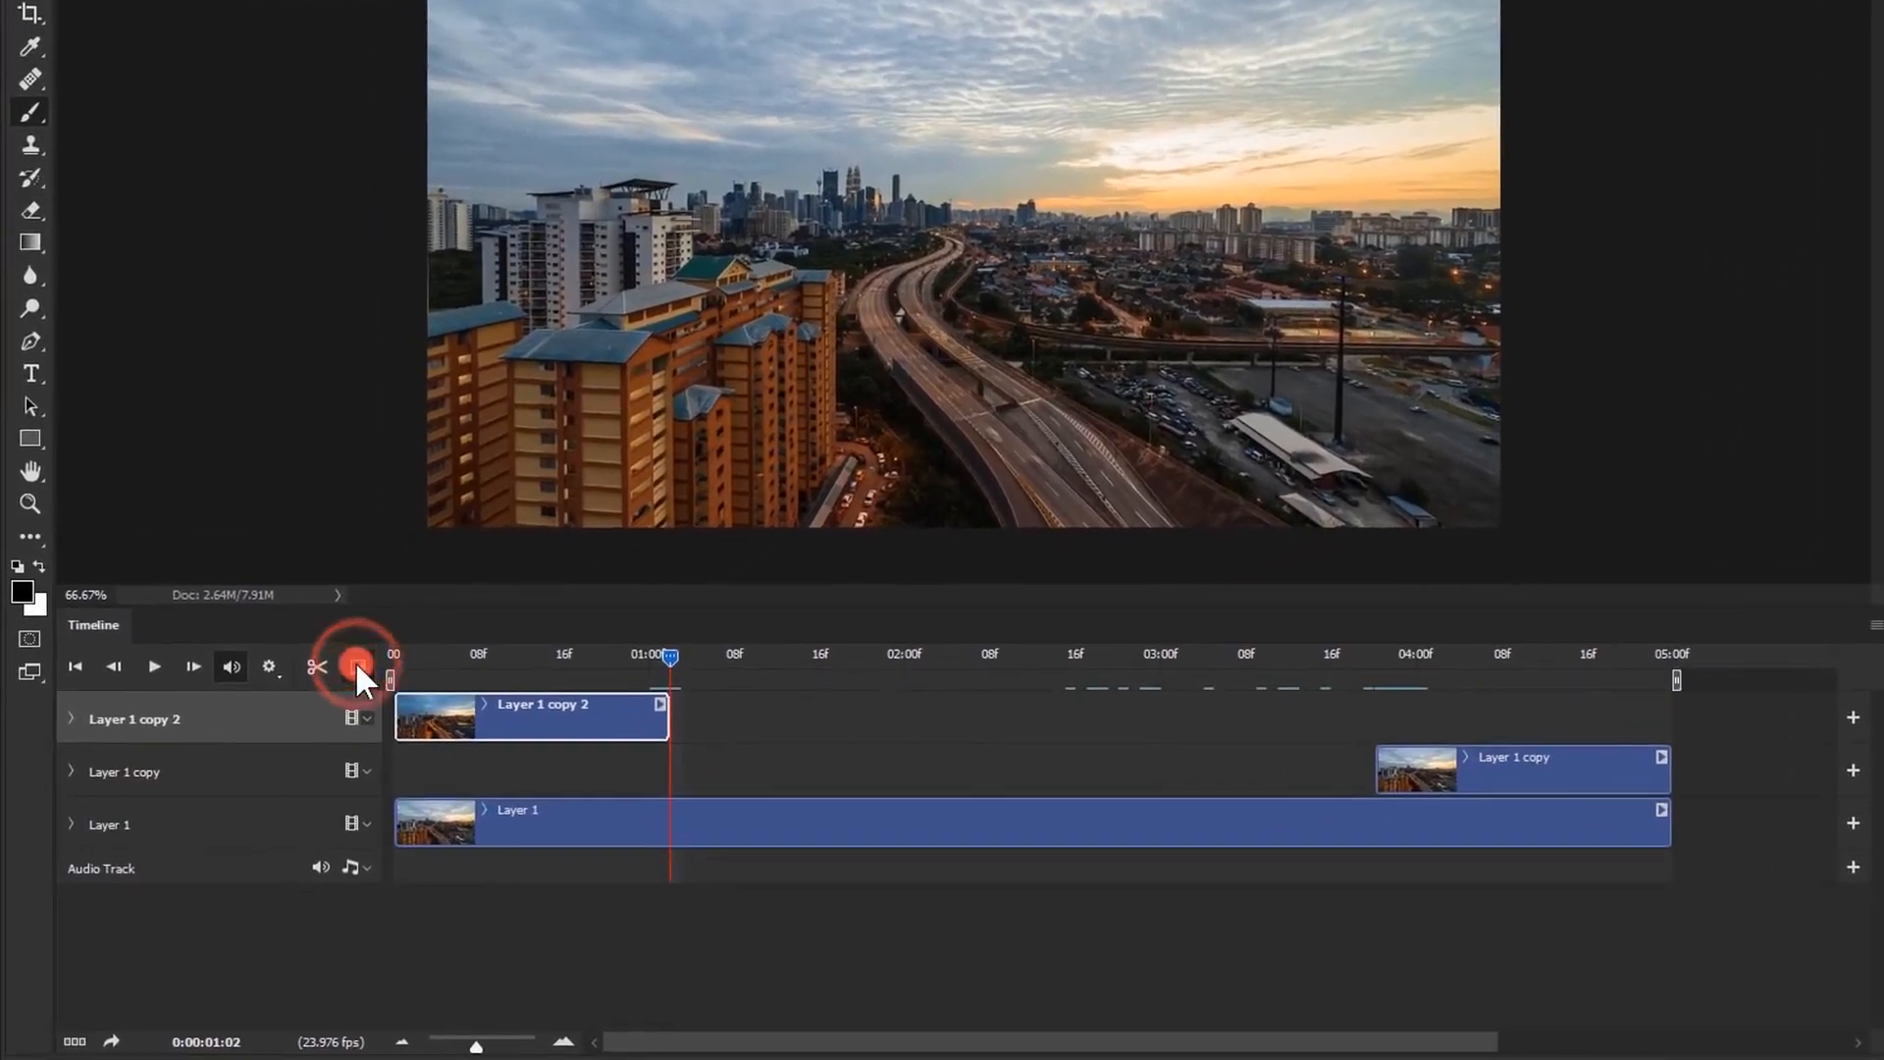
Add a Fade transition to the end of the earlier copy clip and to the start of the later copy clip
{"action": "left_click", "coordinate": [355, 664]}
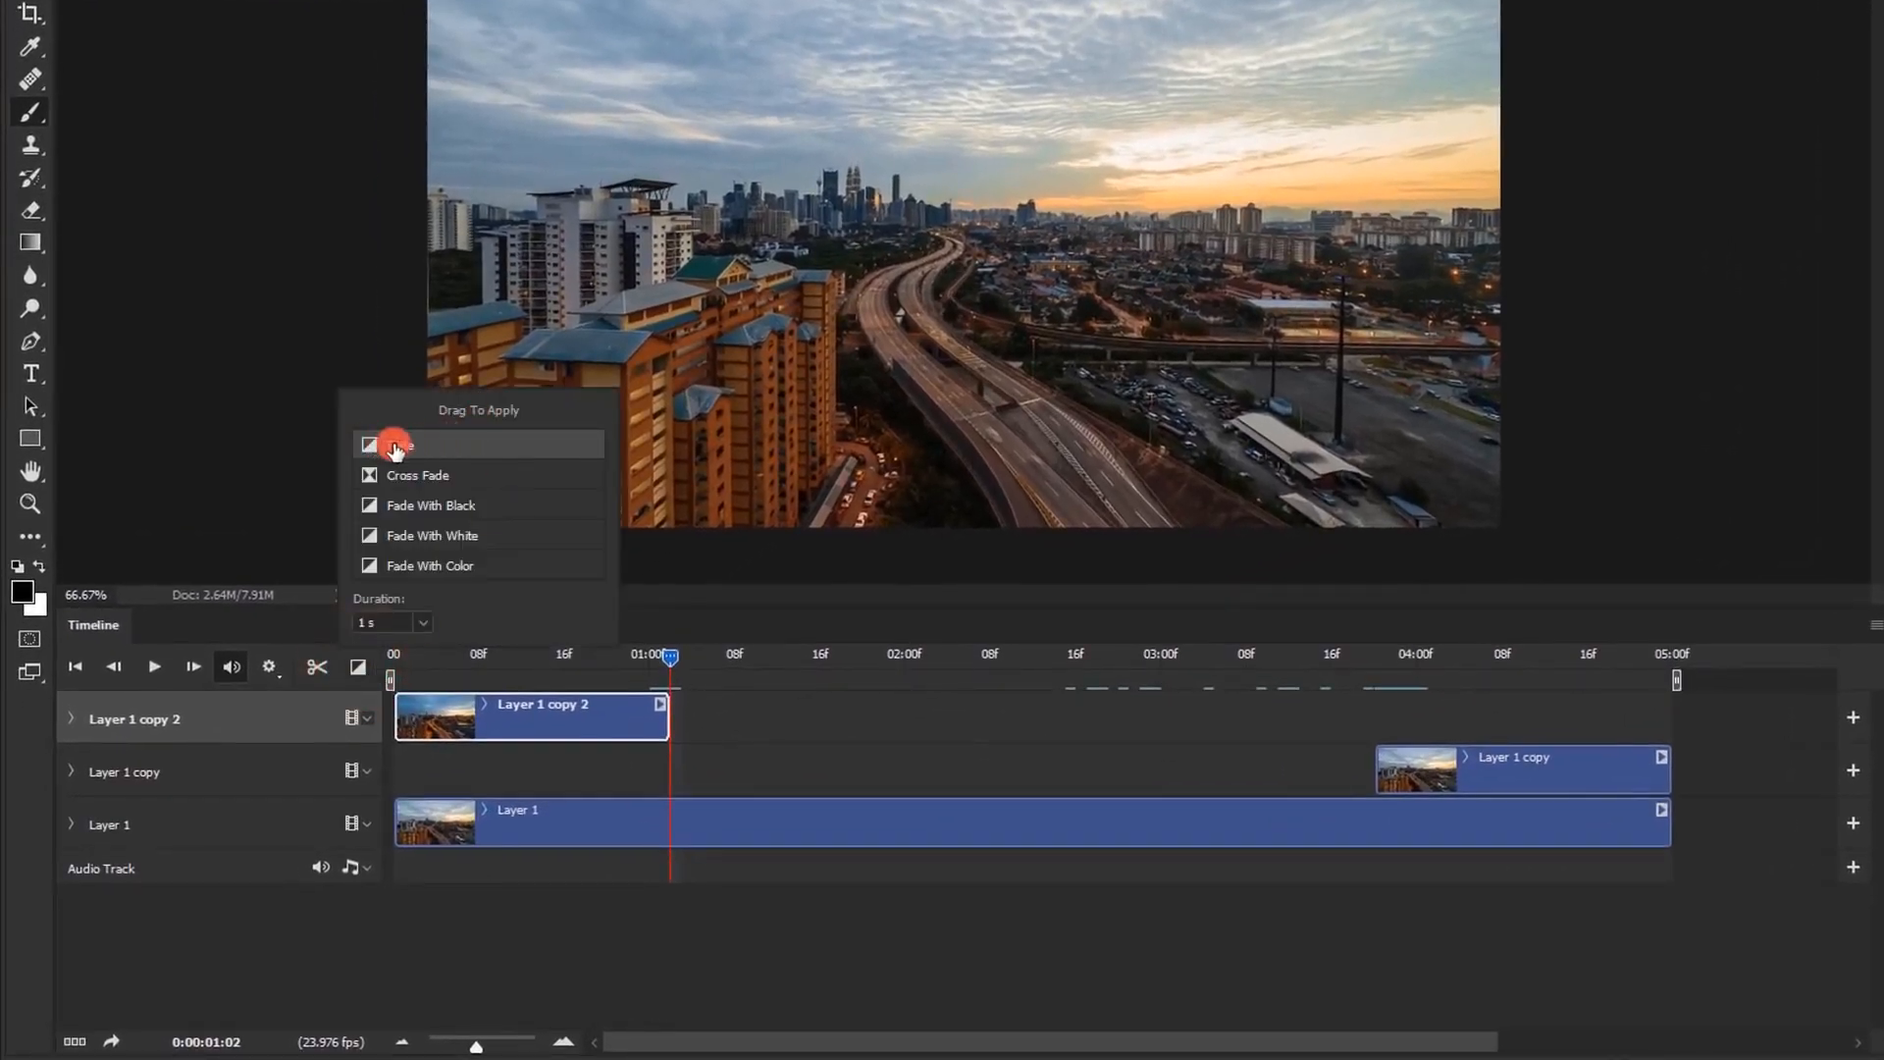
{"action": "left_click_drag", "start_coordinate": [388, 449], "coordinate": [600, 722]}
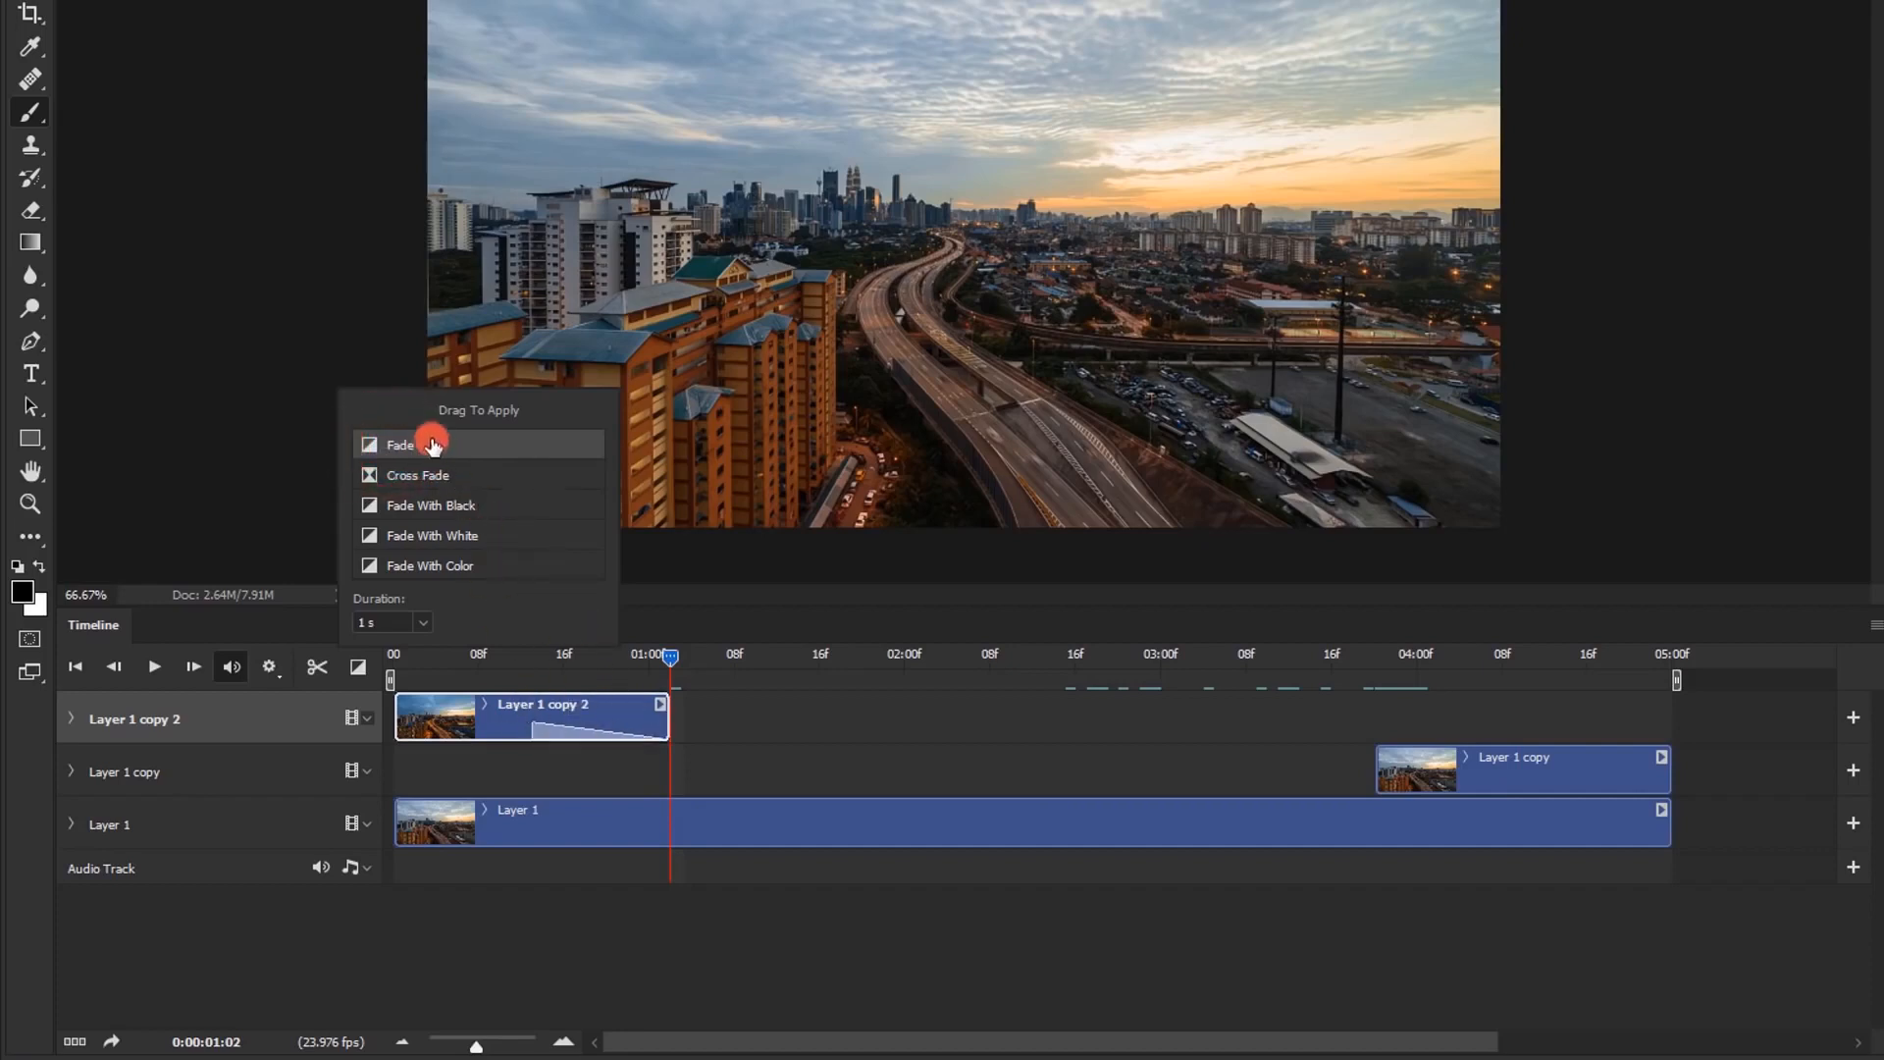
{"action": "left_click_drag", "start_coordinate": [396, 443], "coordinate": [1428, 780]}
{"action": "left_click", "coordinate": [1161, 715]}
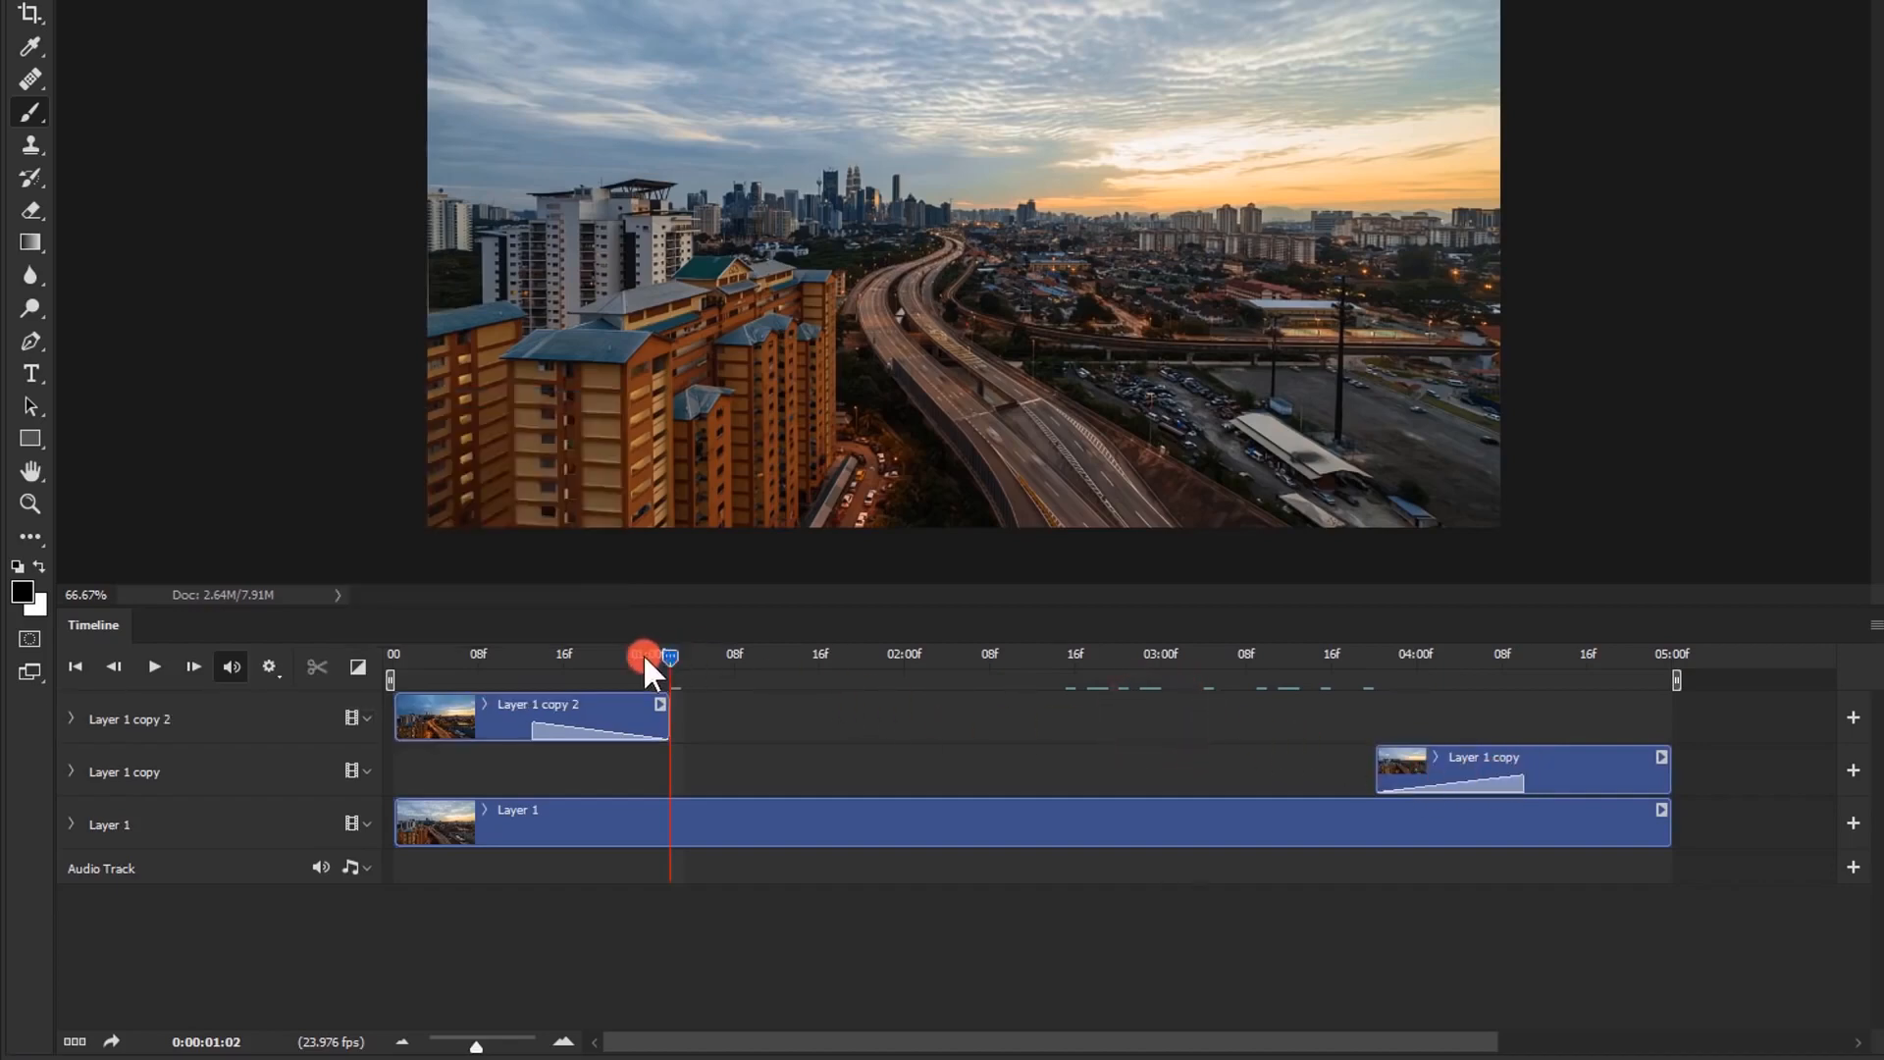
Play the city footage from the first frame to check the blended loop
{"action": "left_click_drag", "start_coordinate": [669, 655], "coordinate": [344, 692]}
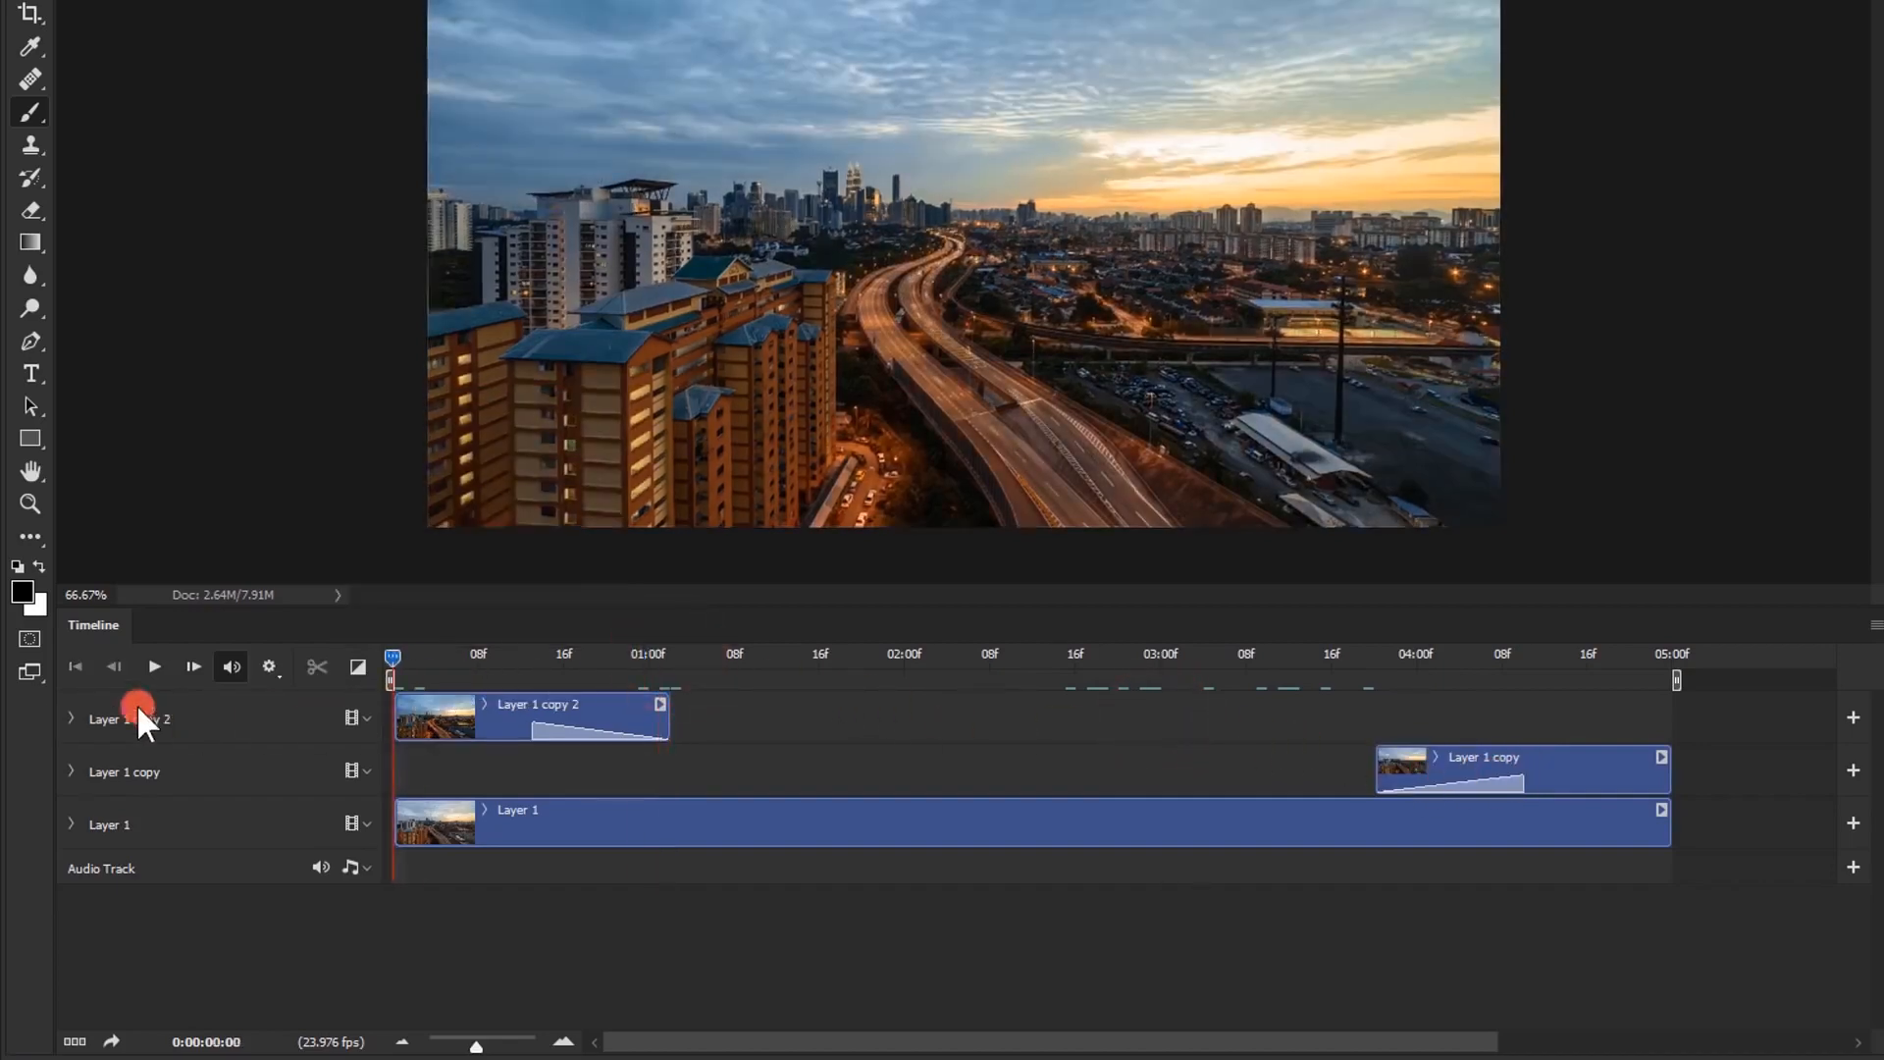
{"action": "left_click", "coordinate": [154, 666]}
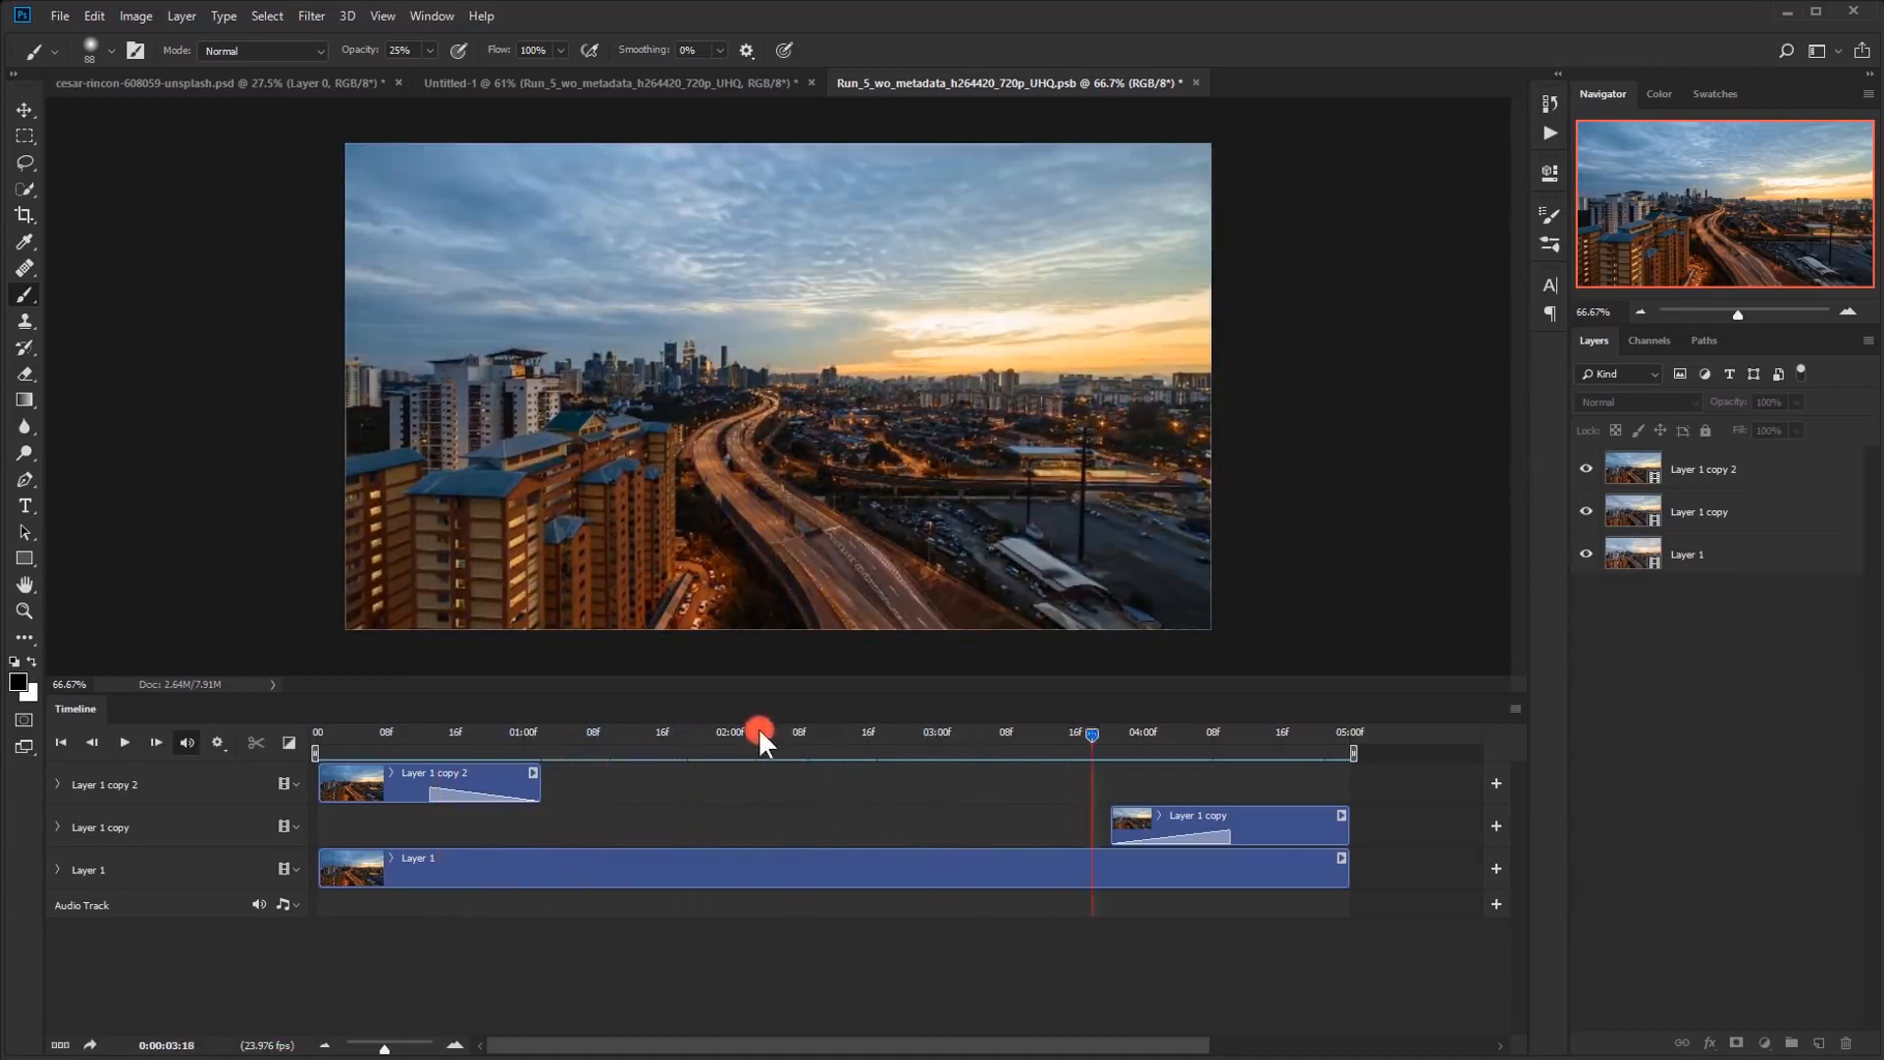
{"action": "left_click", "coordinate": [757, 731]}
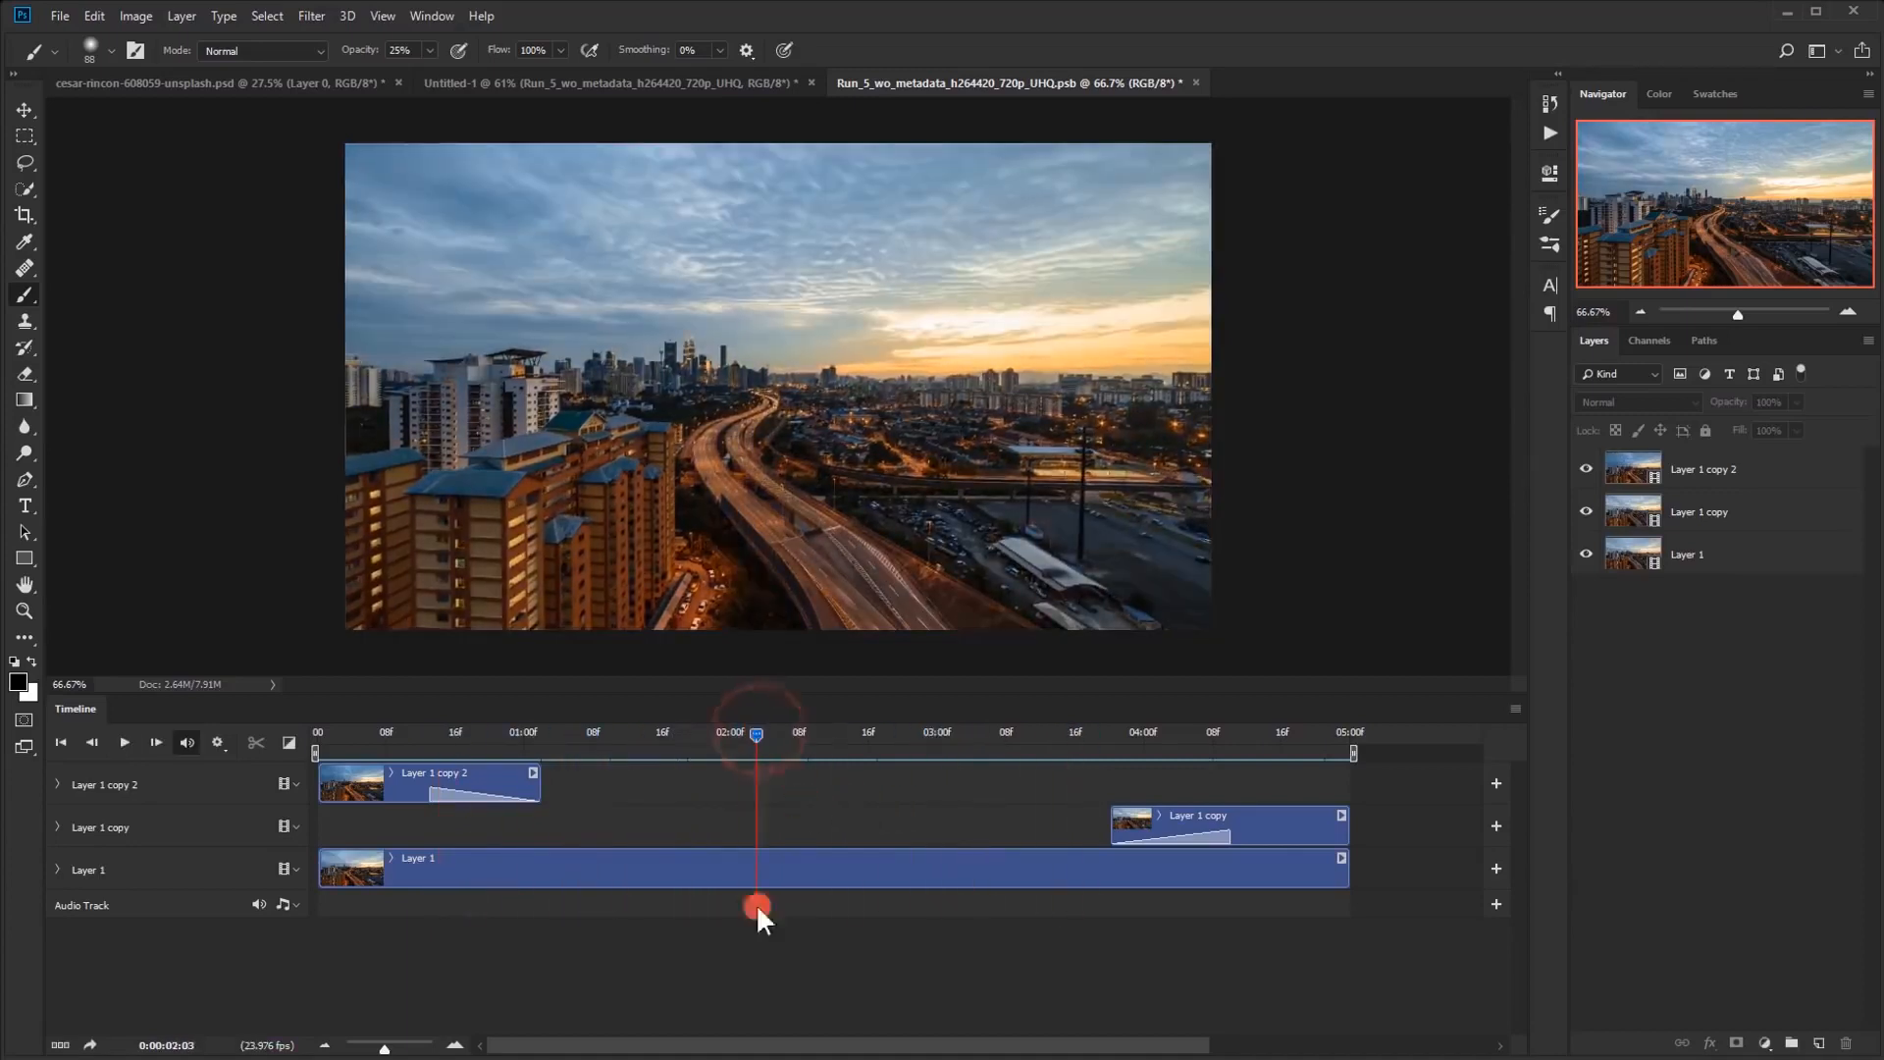
Close the city video's smart object document, saving its changes, and fit the main composition in view
{"action": "left_click", "coordinate": [1195, 83]}
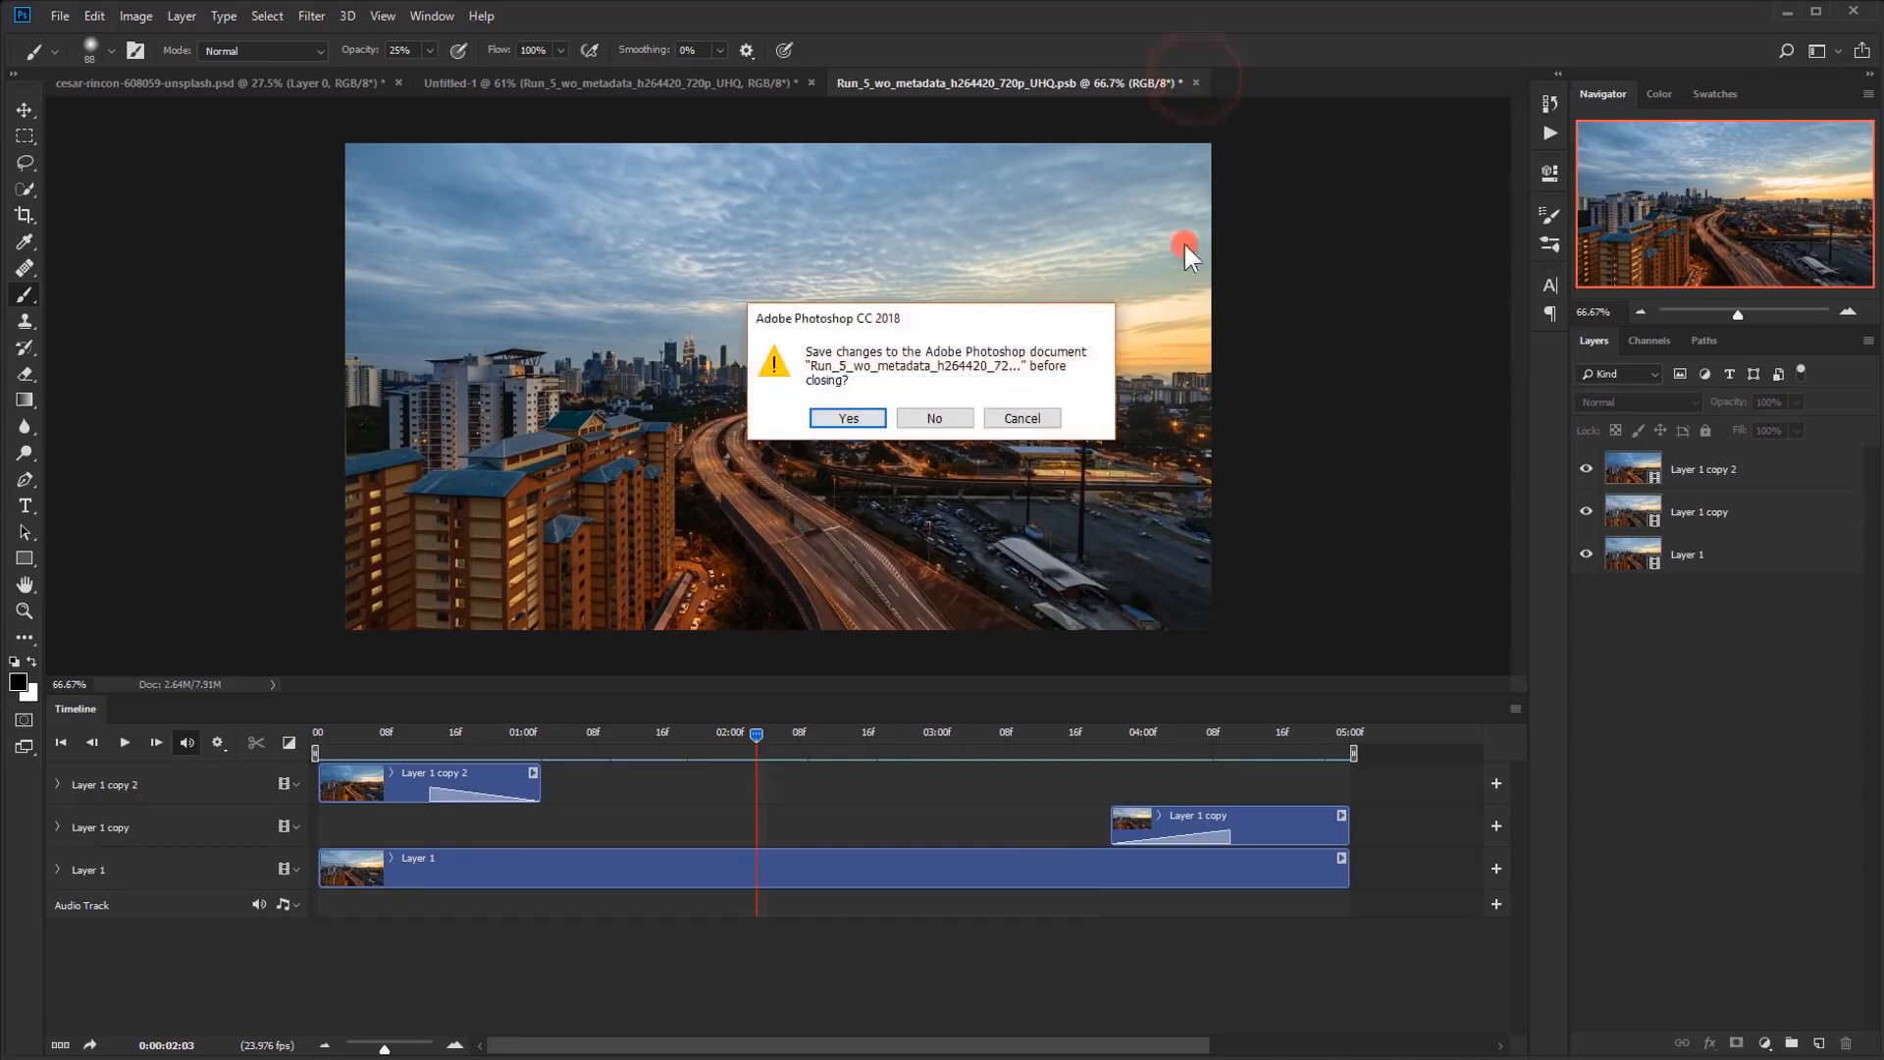
{"action": "left_click", "coordinate": [846, 417]}
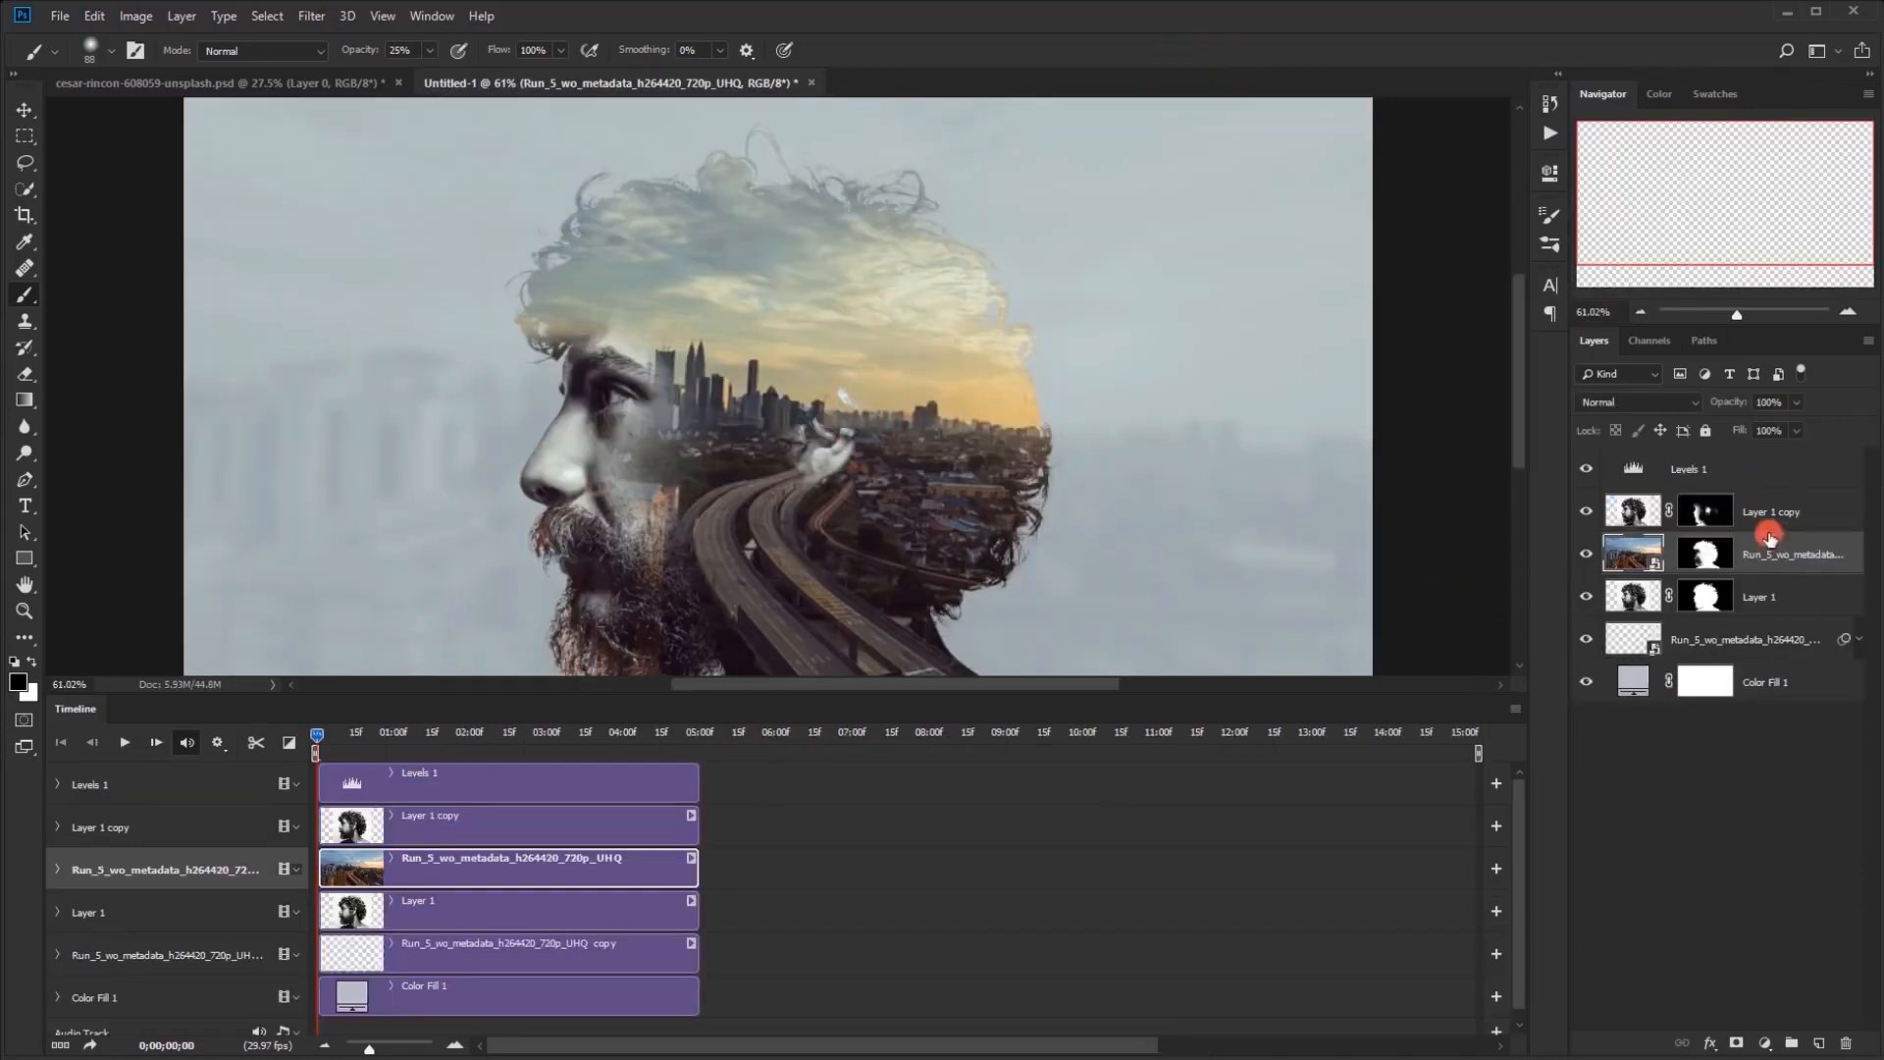
{"action": "key", "text": "ctrl+0"}
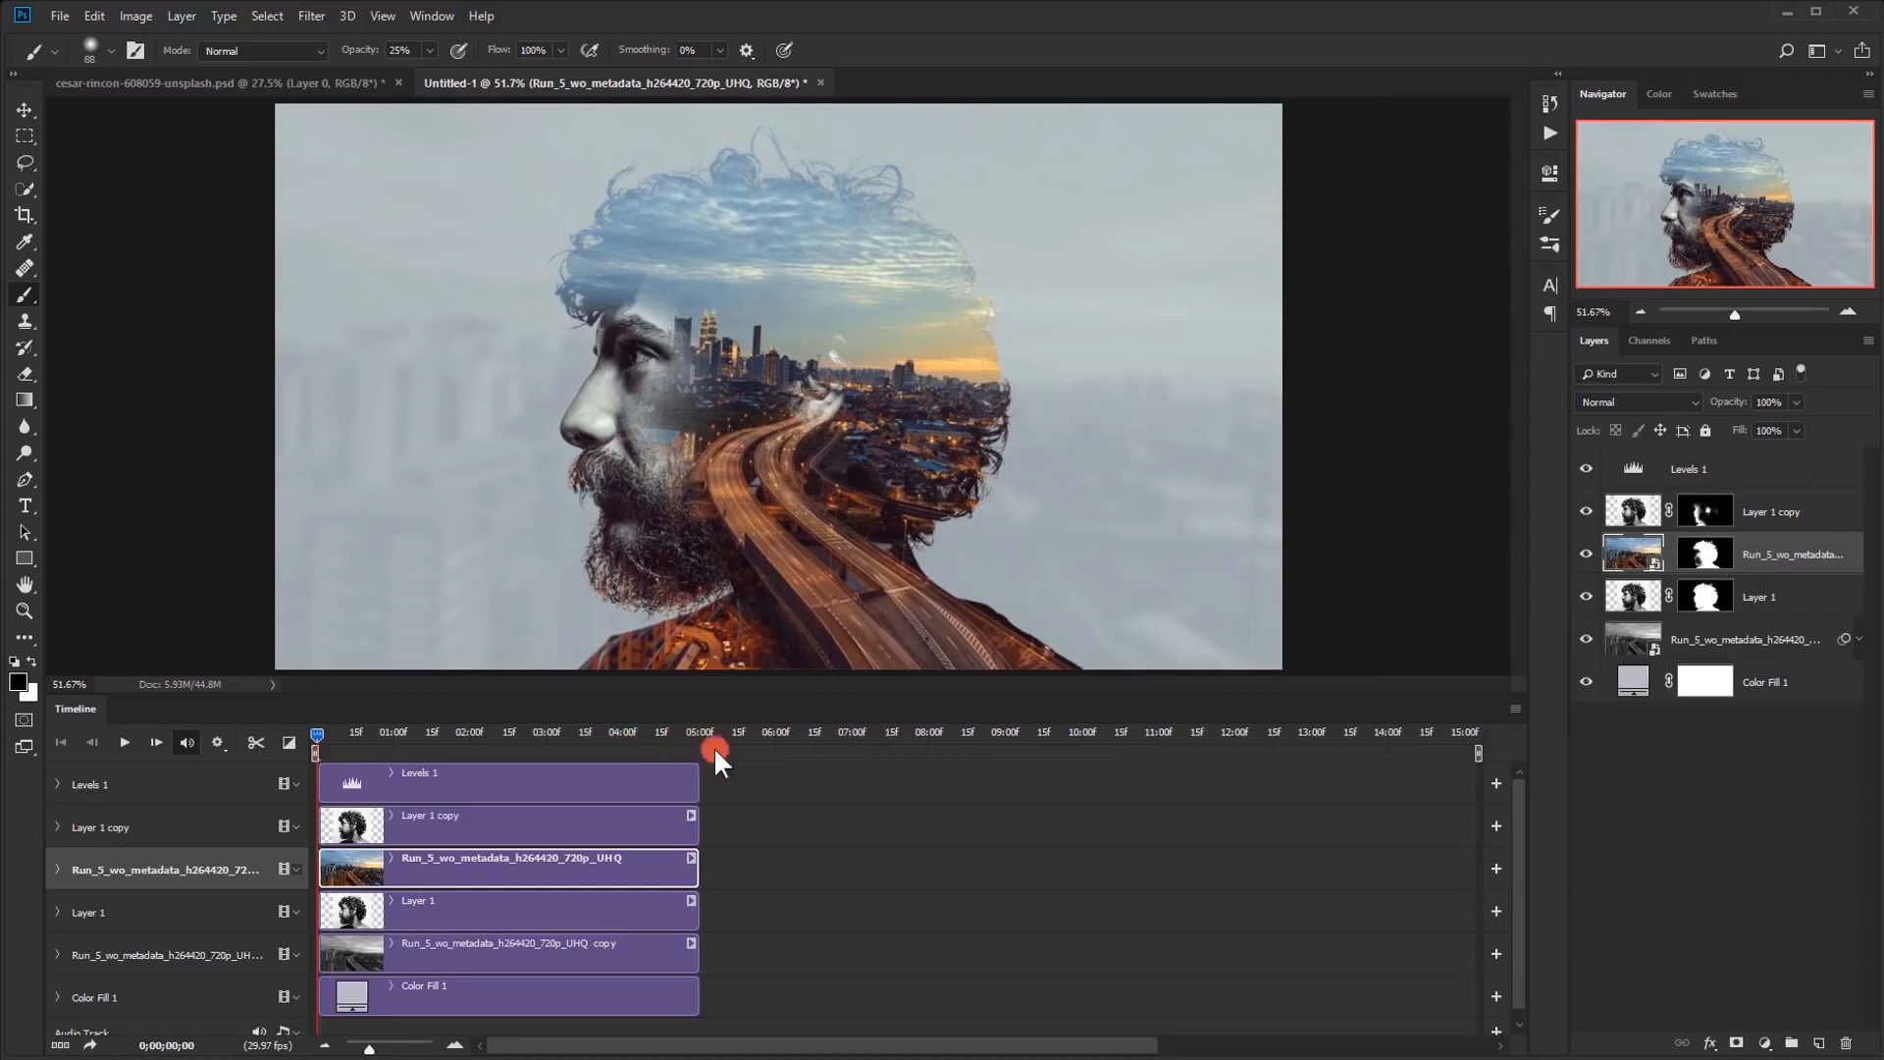
Shorten the timeline's work area to end at 05:00f with the layers, and play the double exposure animation
{"action": "scroll", "coordinate": [588, 804], "scroll_direction": "down", "scroll_amount": 1}
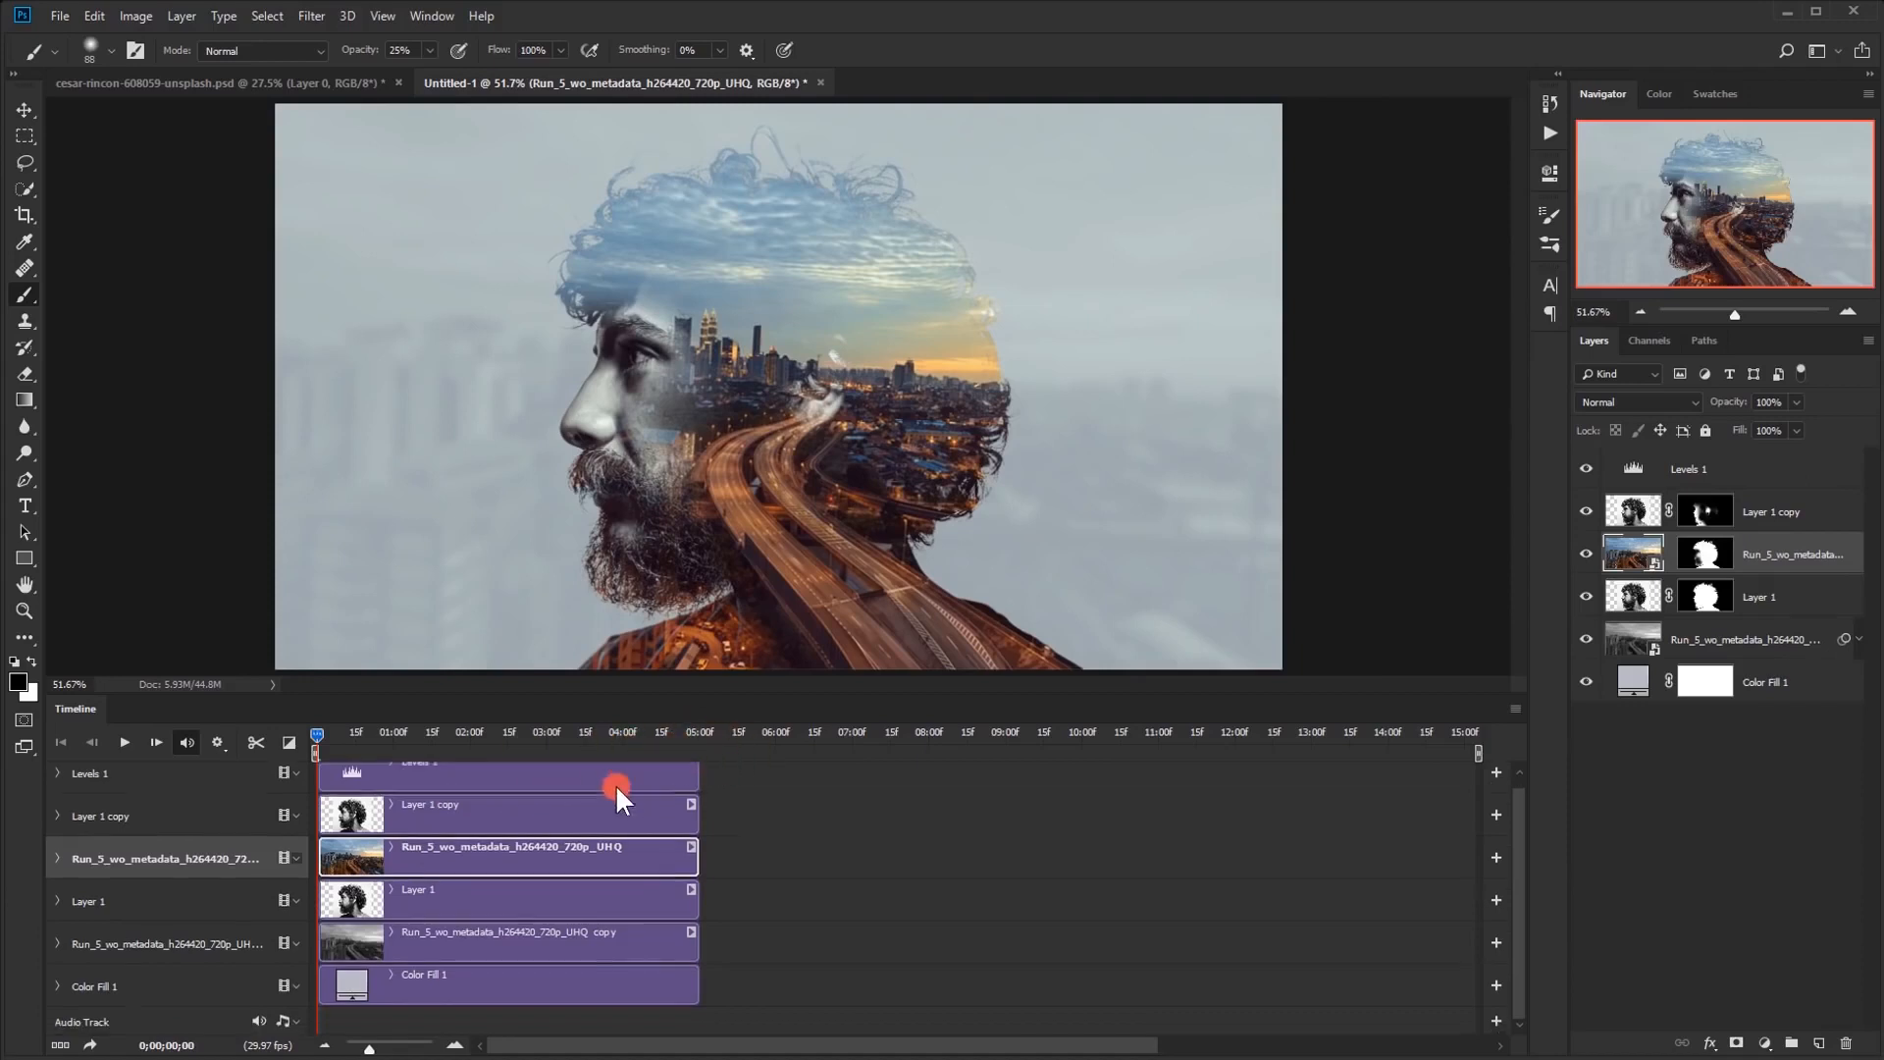
{"action": "scroll", "coordinate": [628, 854], "scroll_direction": "up", "scroll_amount": 1}
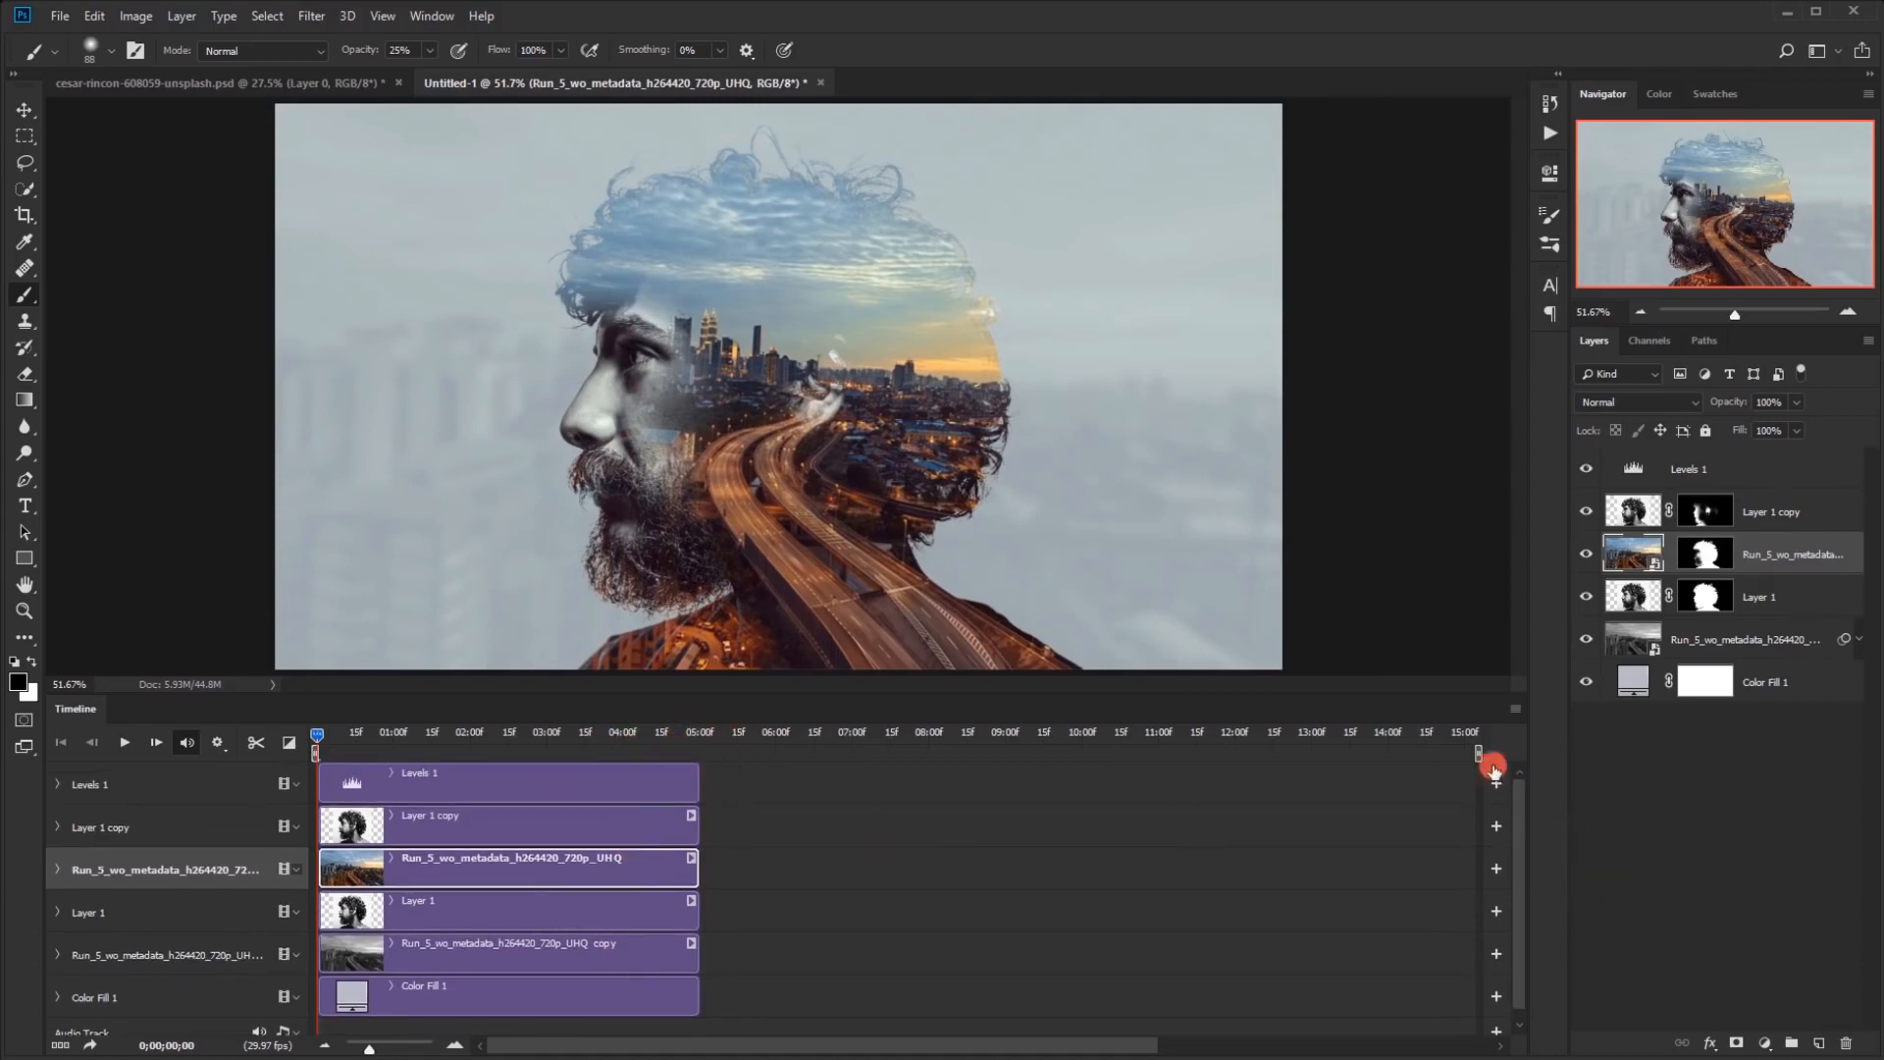
{"action": "left_click_drag", "start_coordinate": [1482, 750], "coordinate": [707, 789]}
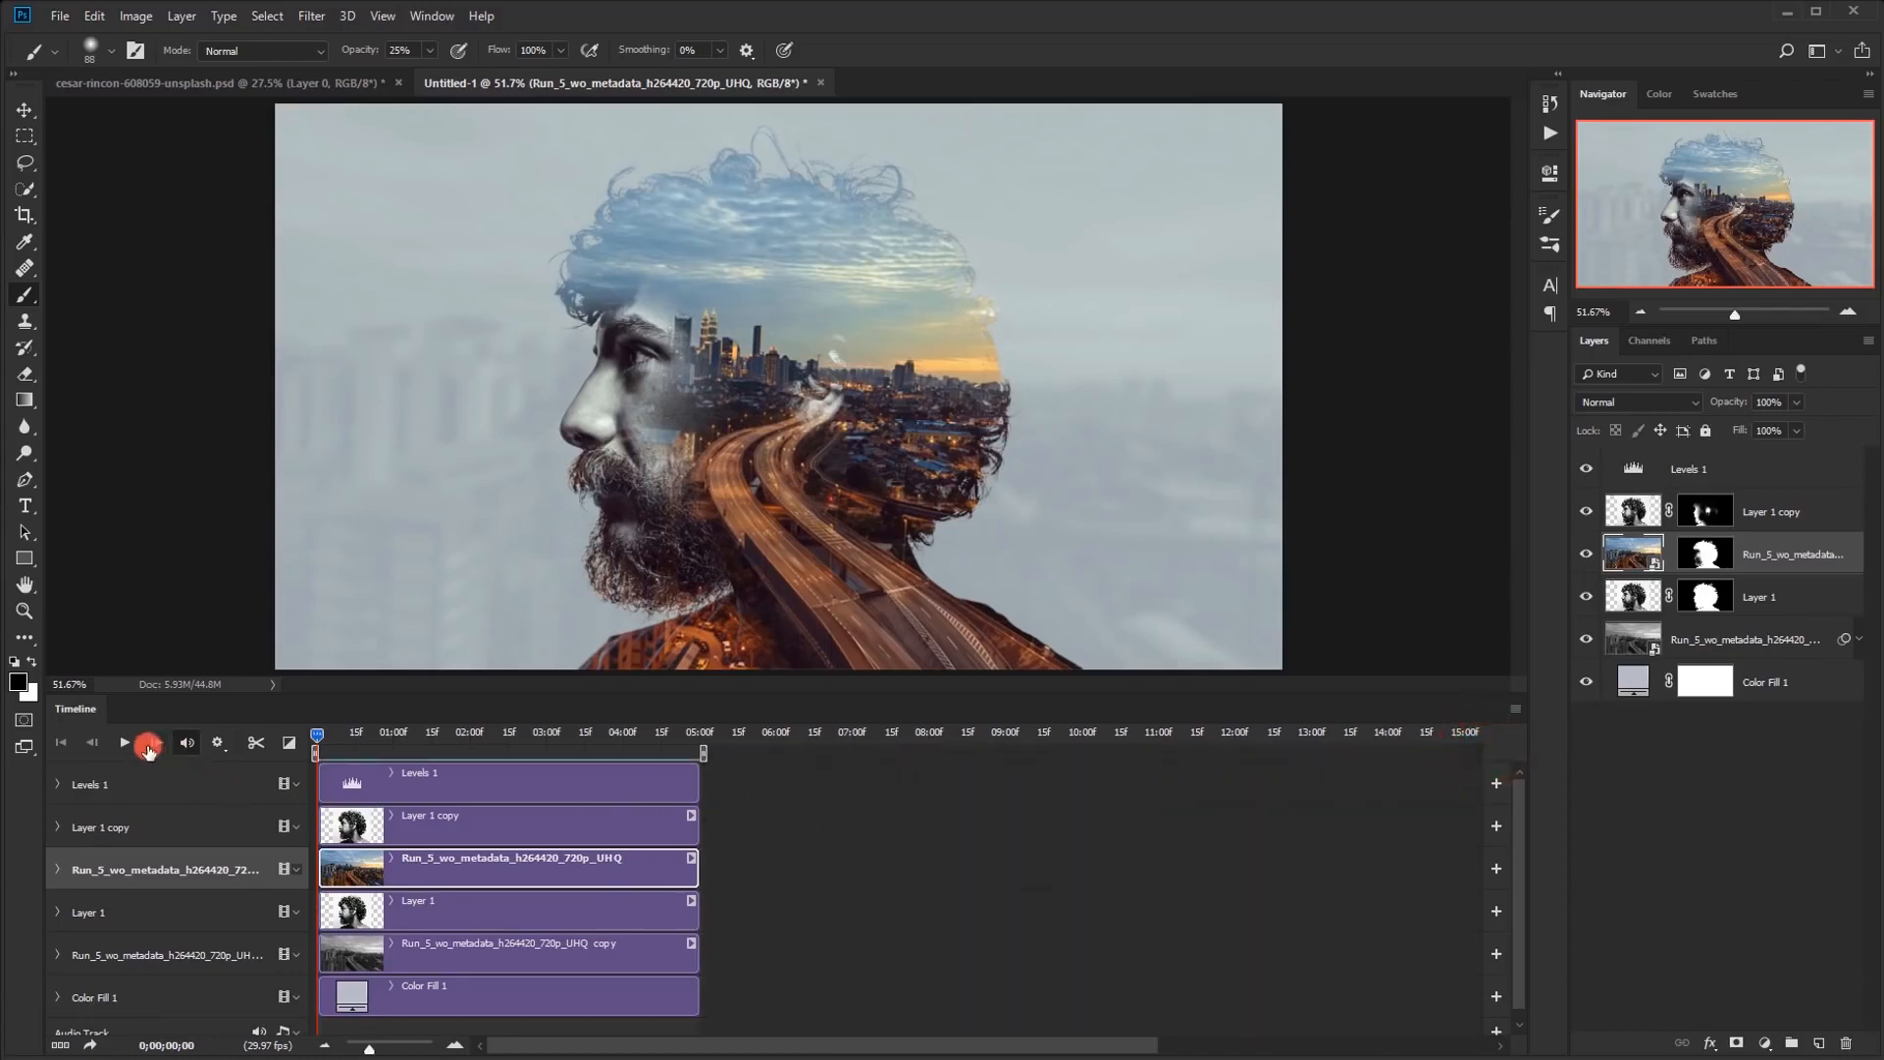
{"action": "left_click", "coordinate": [124, 743]}
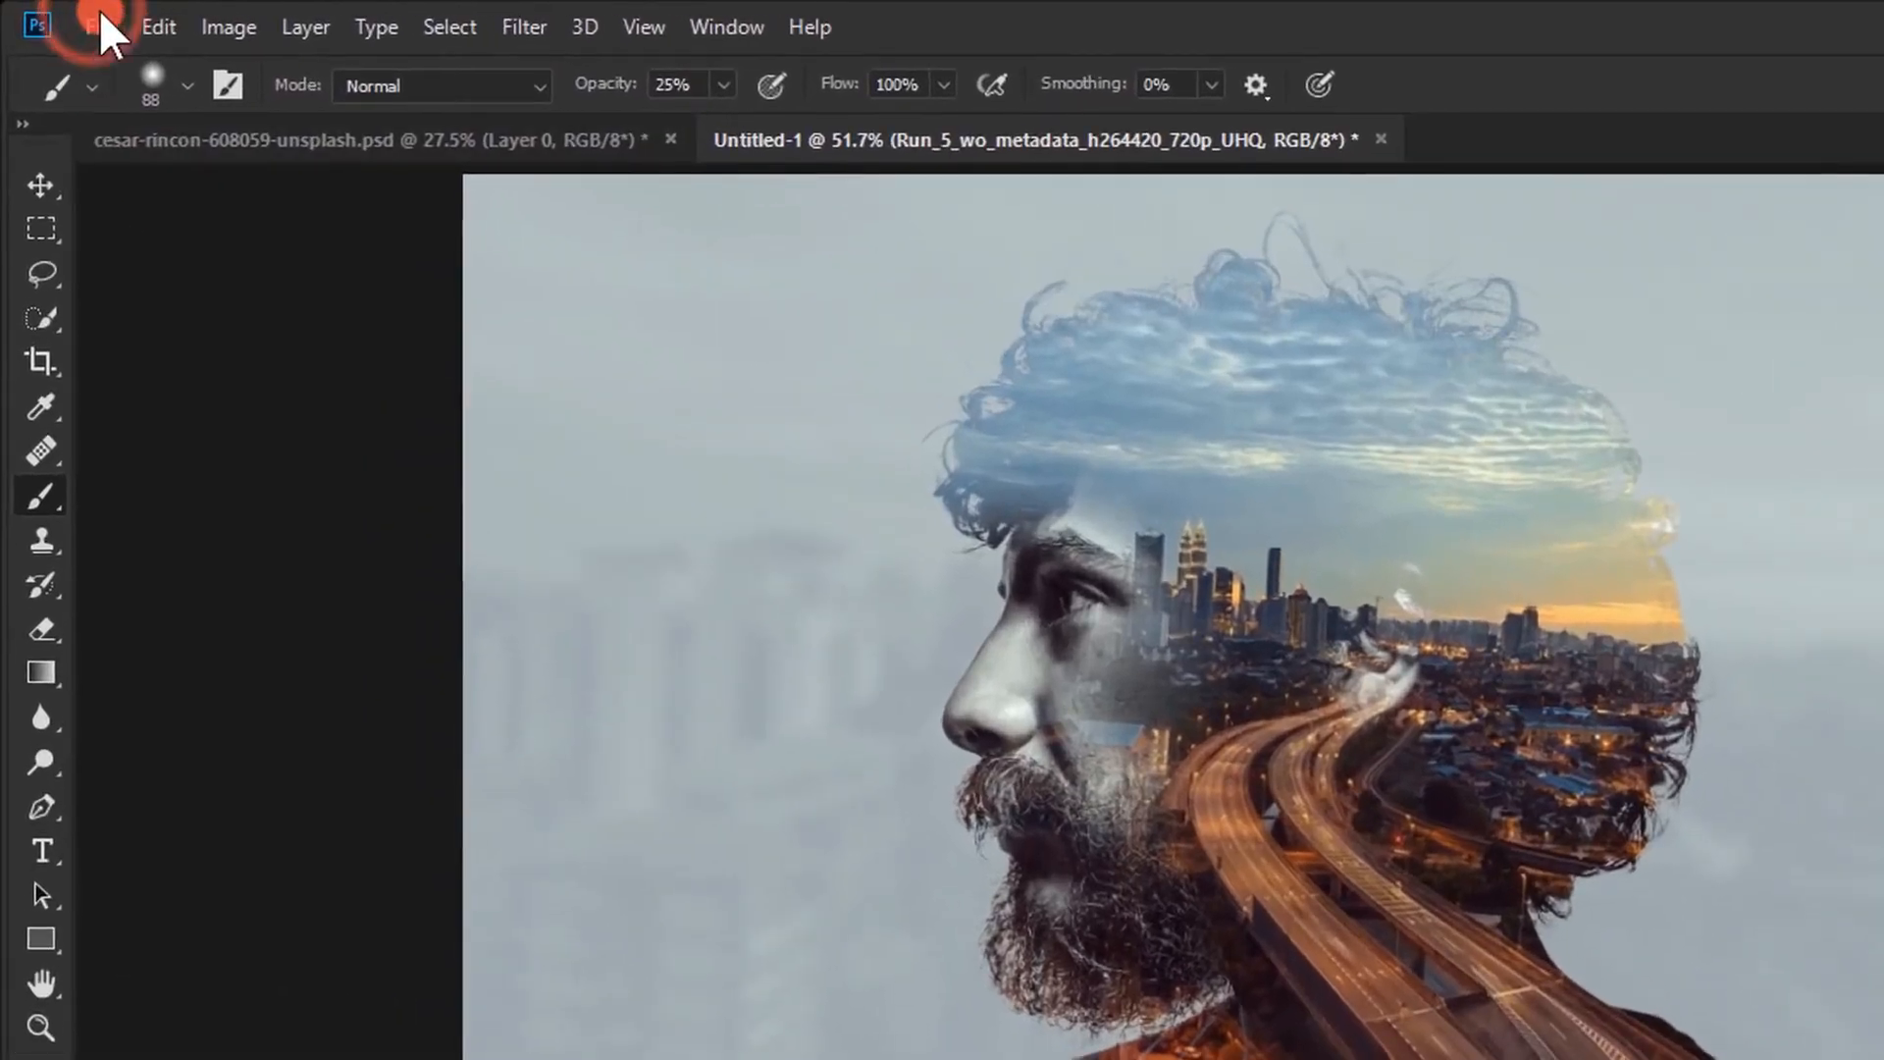
Open the Save for Web (Legacy) export for the composition
{"action": "left_click", "coordinate": [92, 23]}
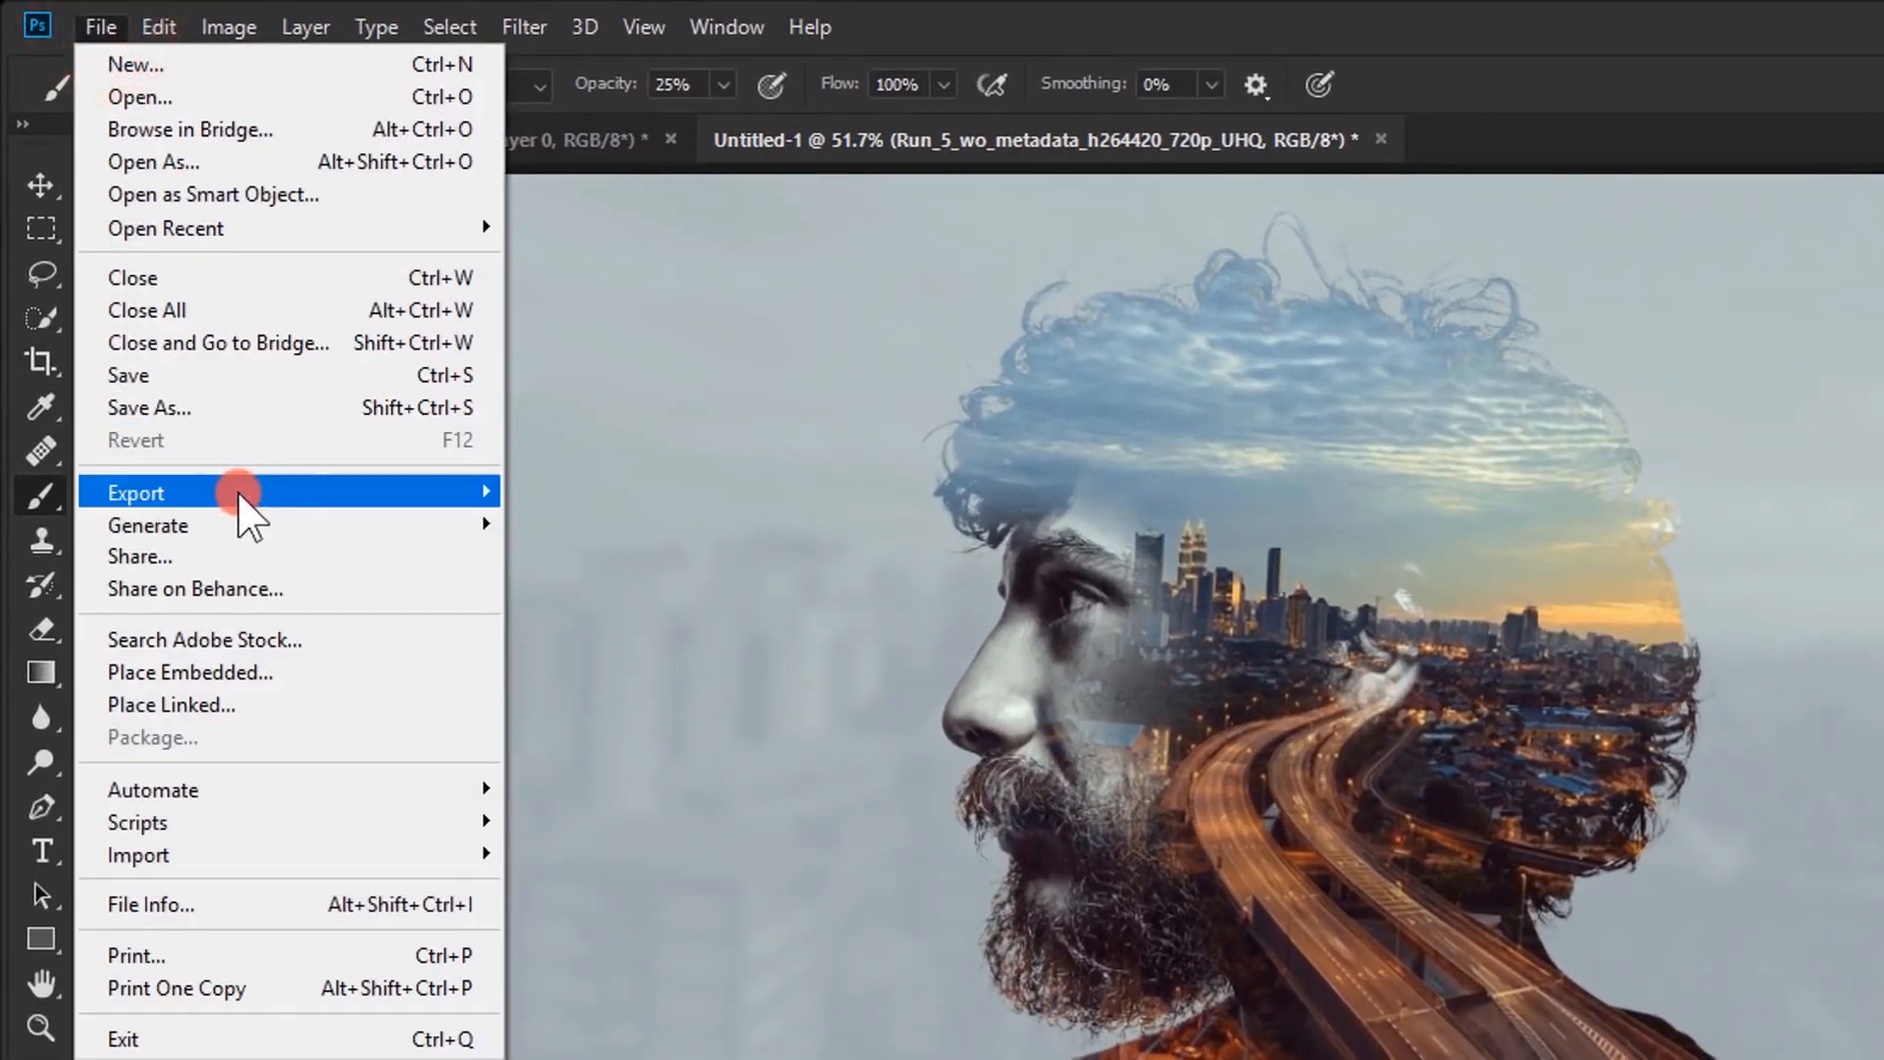
{"action": "mouse_move", "coordinate": [248, 503]}
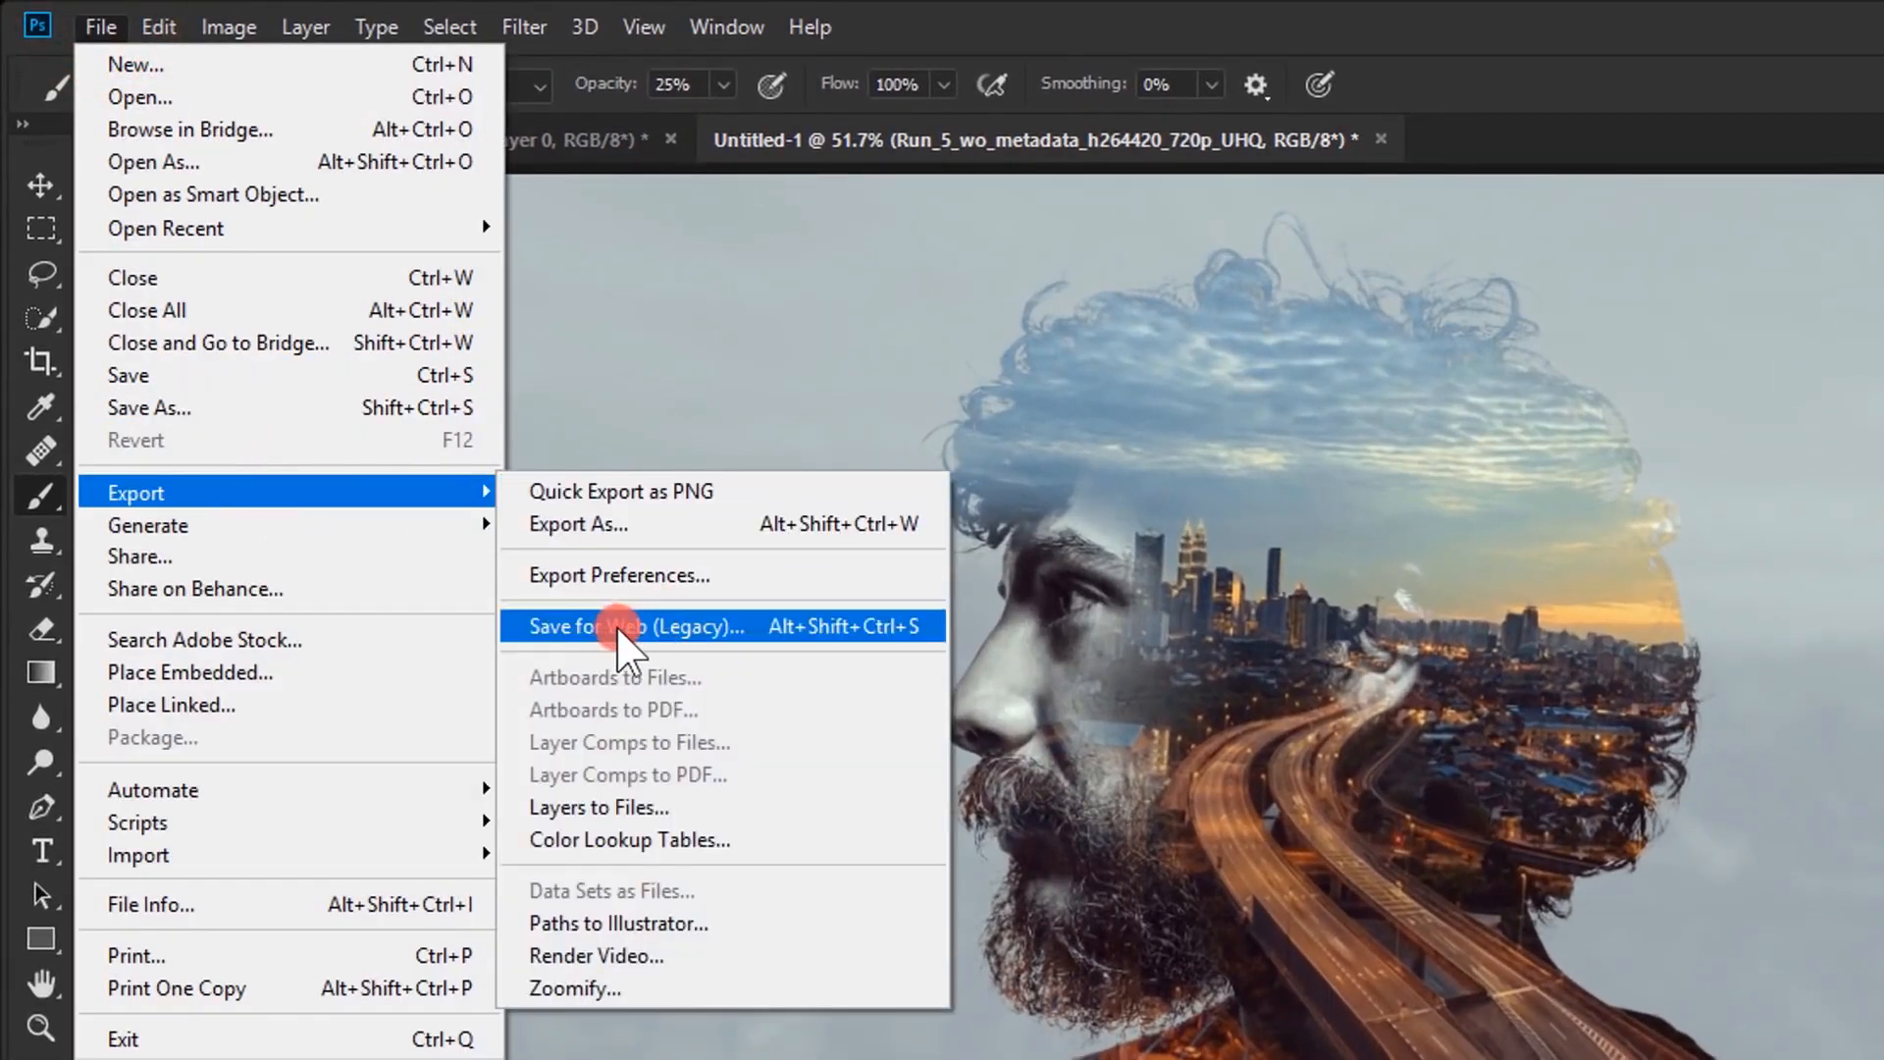
{"action": "left_click", "coordinate": [609, 624]}
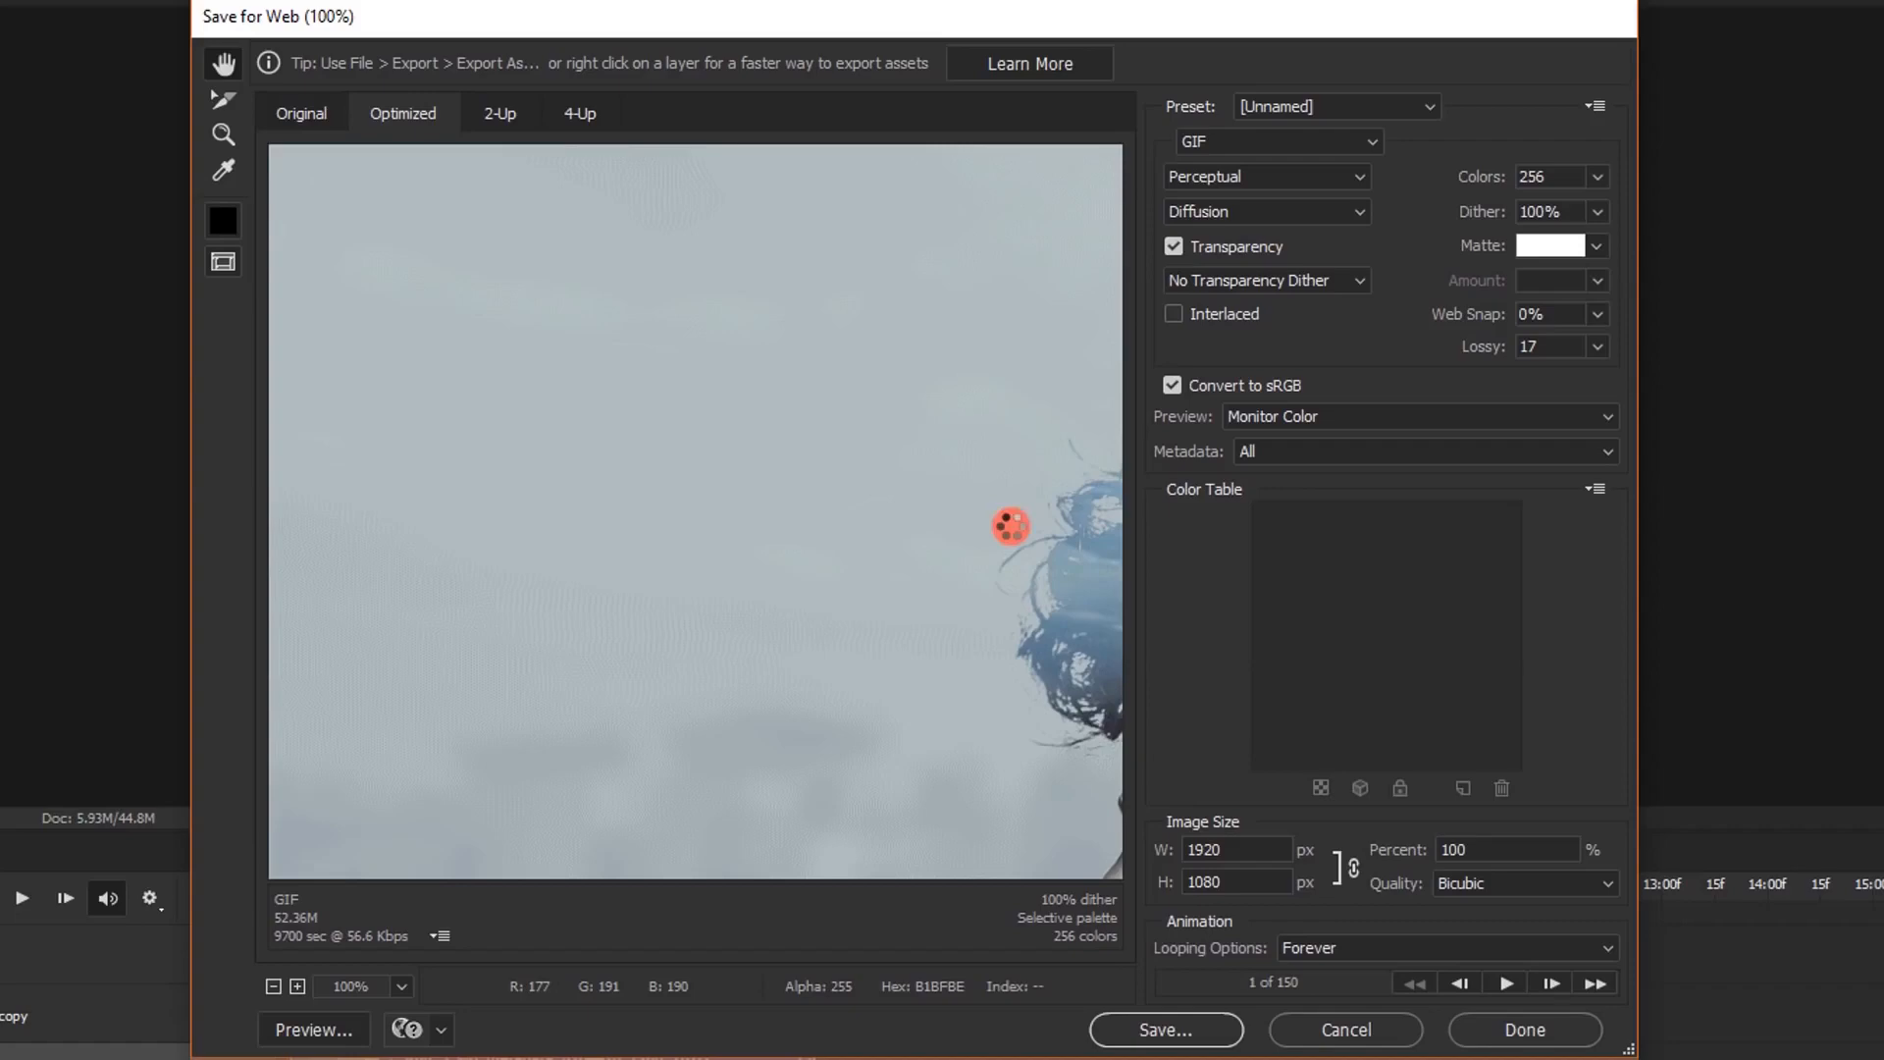
Set the exported image's width to 600 px with proportions linked
{"action": "left_click_drag", "start_coordinate": [1010, 526], "coordinate": [747, 293]}
{"action": "left_click_drag", "start_coordinate": [879, 694], "coordinate": [799, 393]}
{"action": "left_click_drag", "start_coordinate": [933, 715], "coordinate": [904, 774]}
{"action": "left_click_drag", "start_coordinate": [816, 441], "coordinate": [903, 680]}
{"action": "left_click_drag", "start_coordinate": [803, 467], "coordinate": [786, 605]}
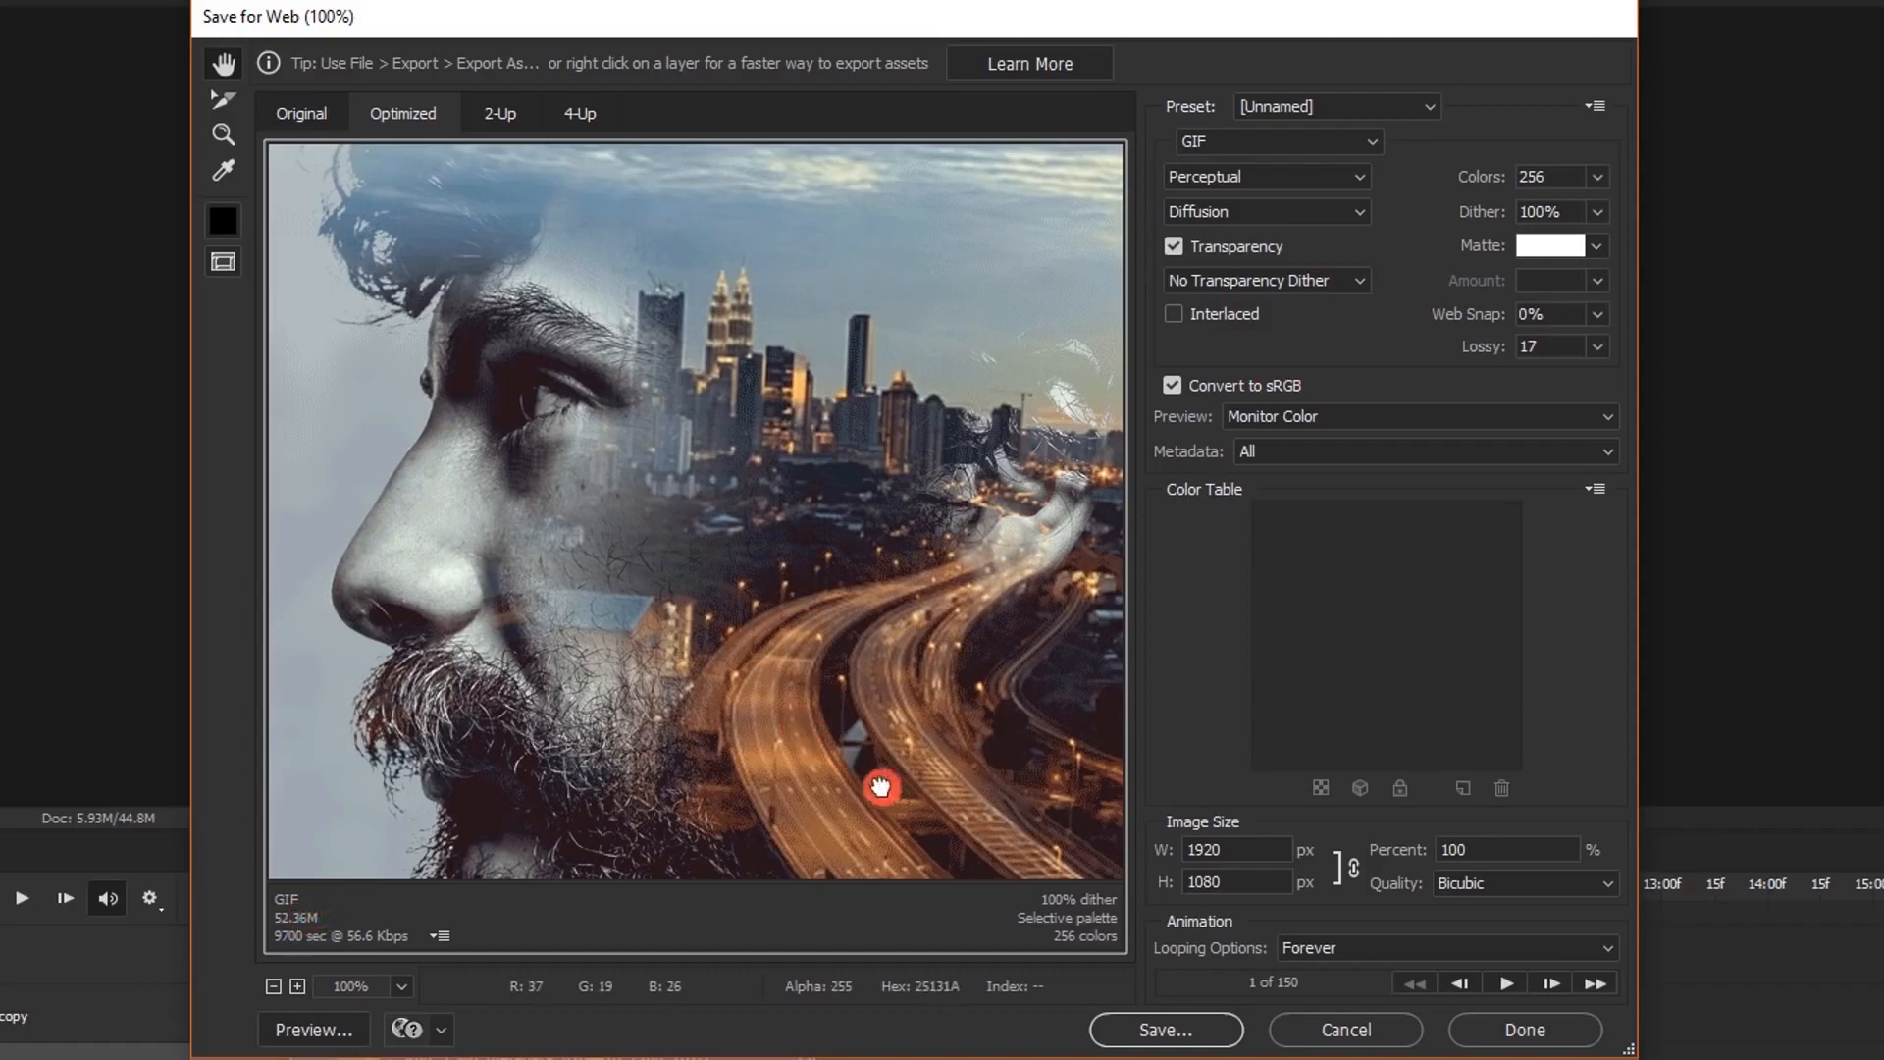
{"action": "left_click_drag", "start_coordinate": [880, 786], "coordinate": [770, 791]}
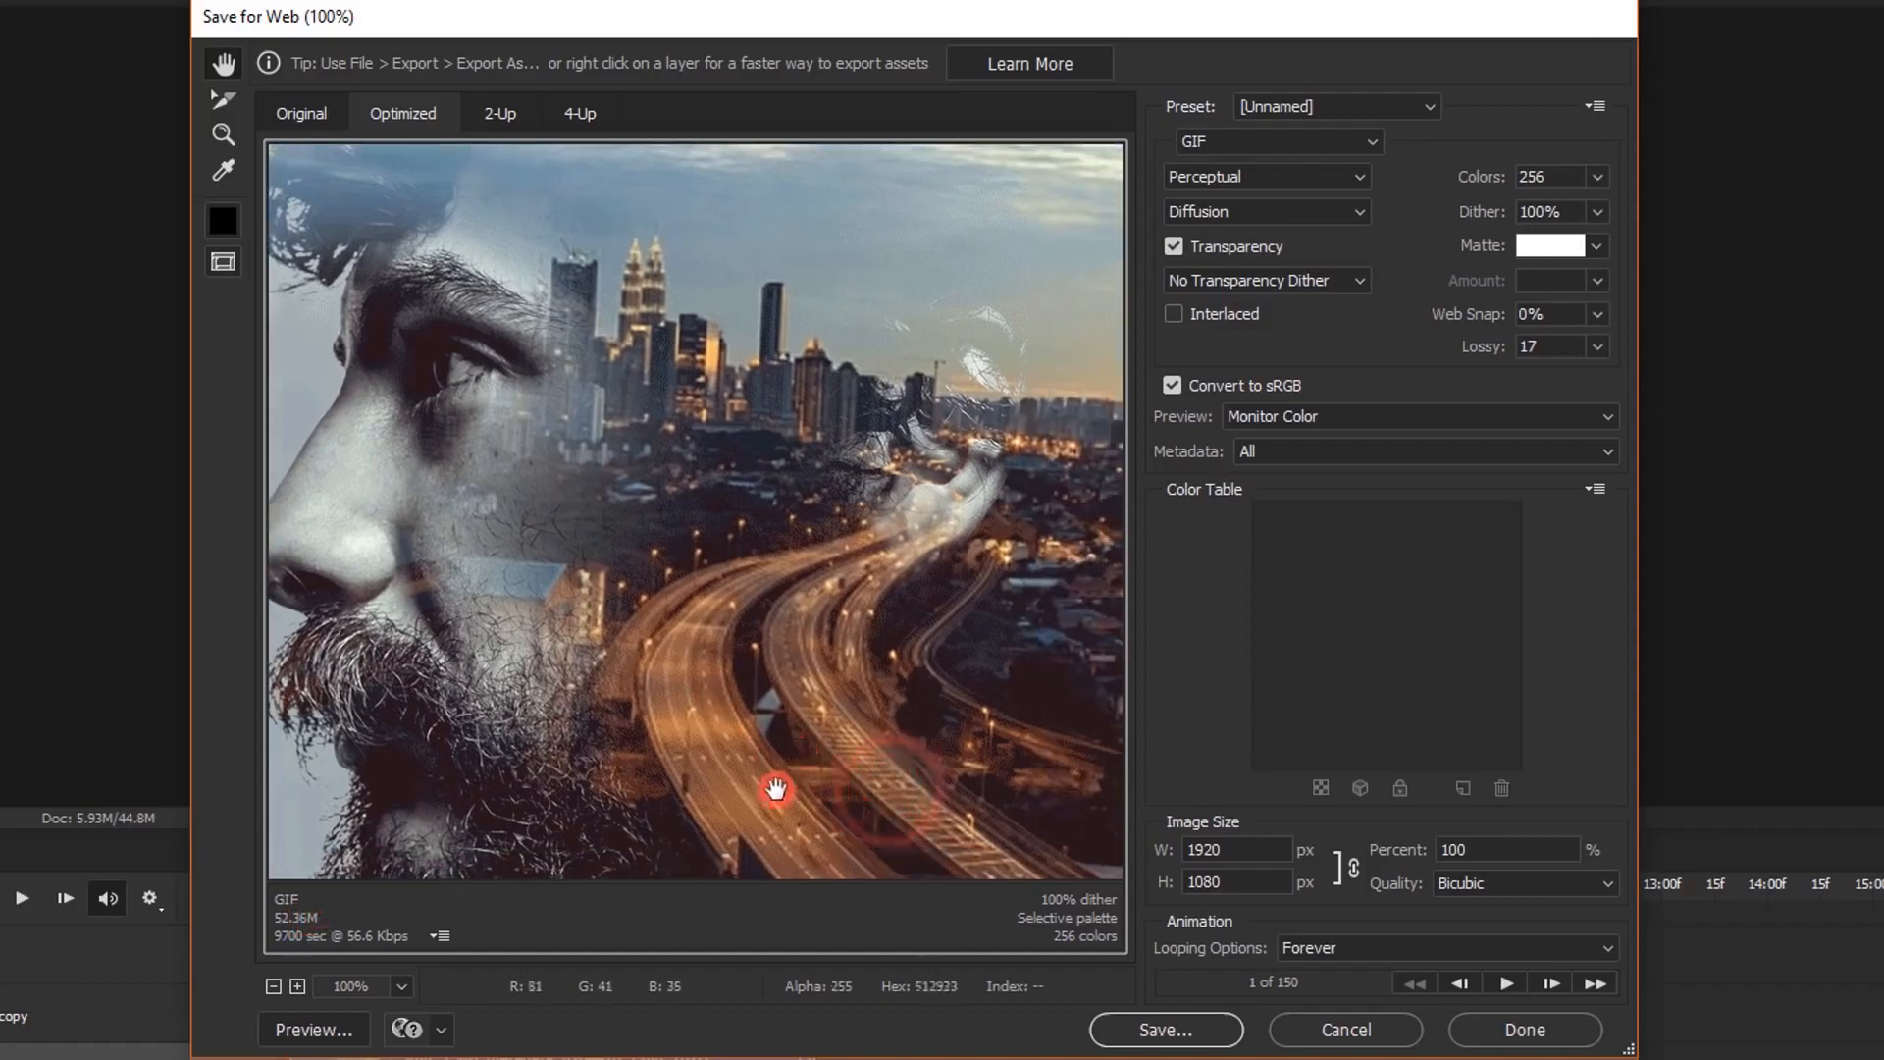
{"action": "double_click", "coordinate": [1228, 850]}
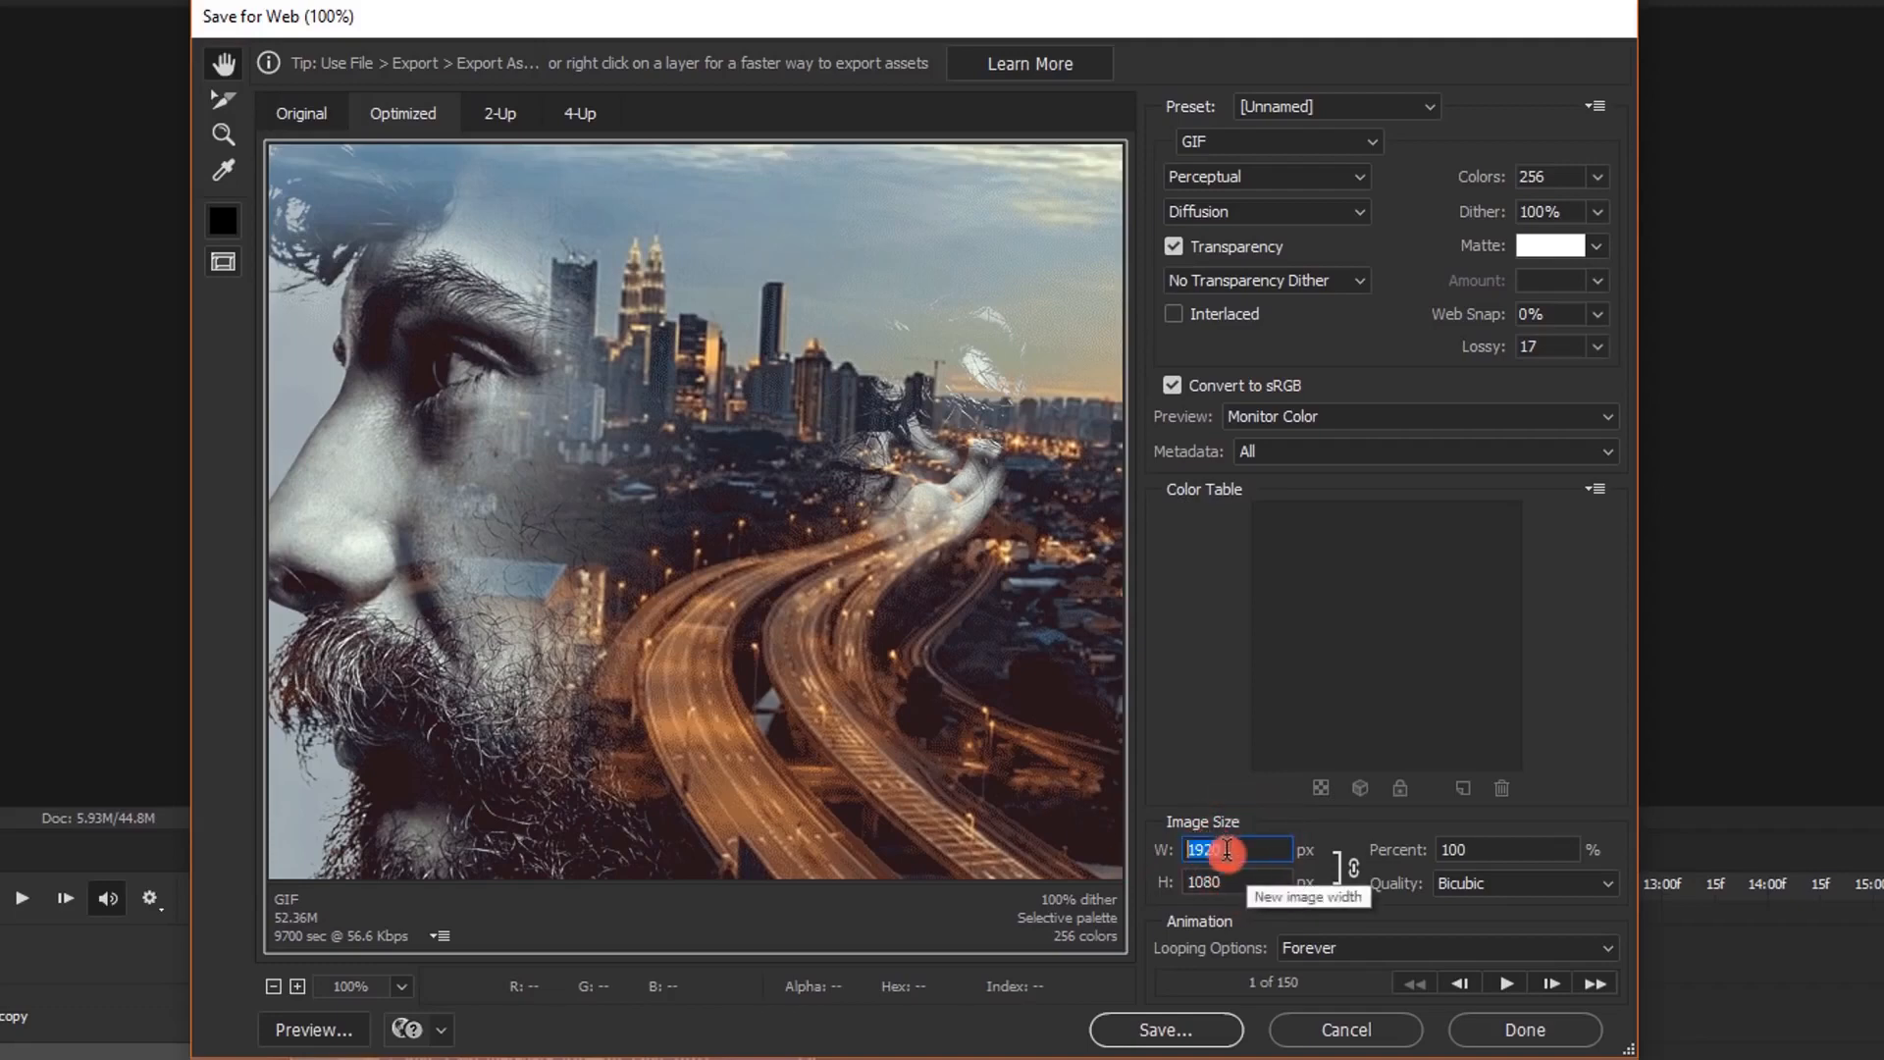
{"action": "type", "text": "600"}
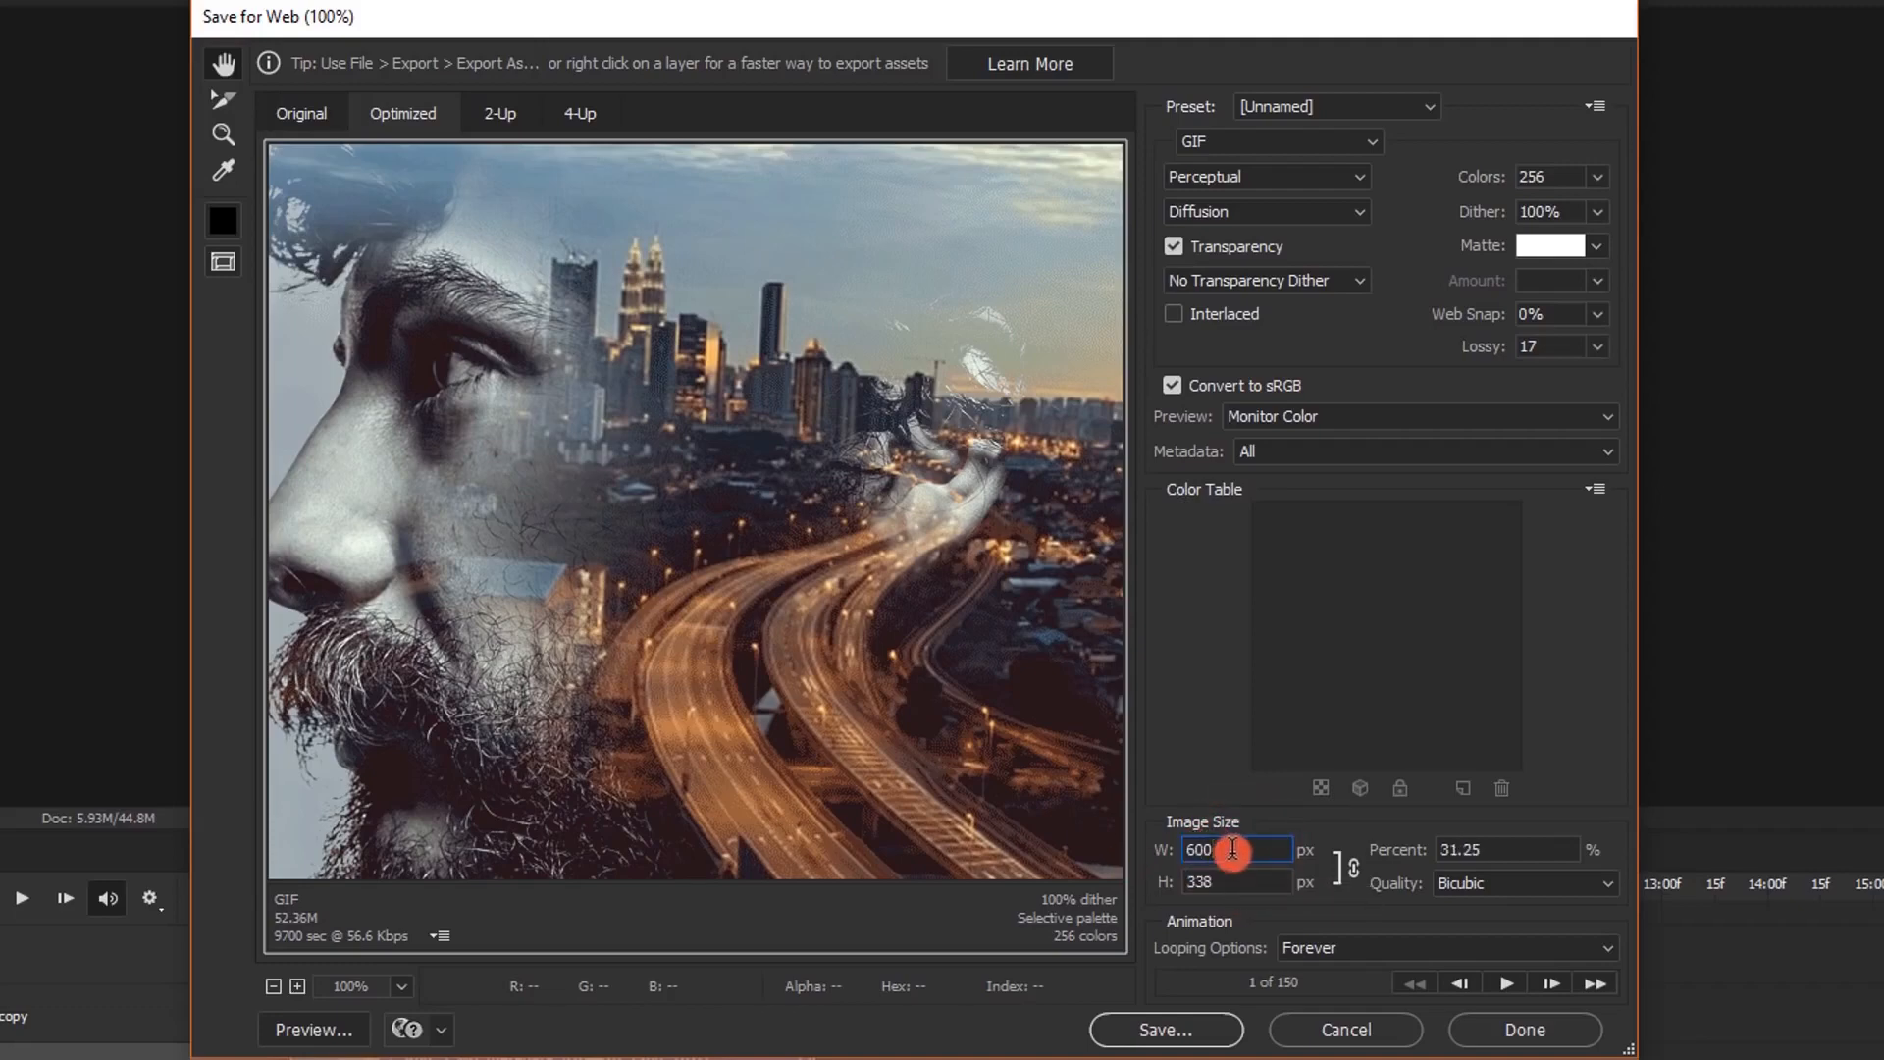
{"action": "left_click", "coordinate": [1508, 854]}
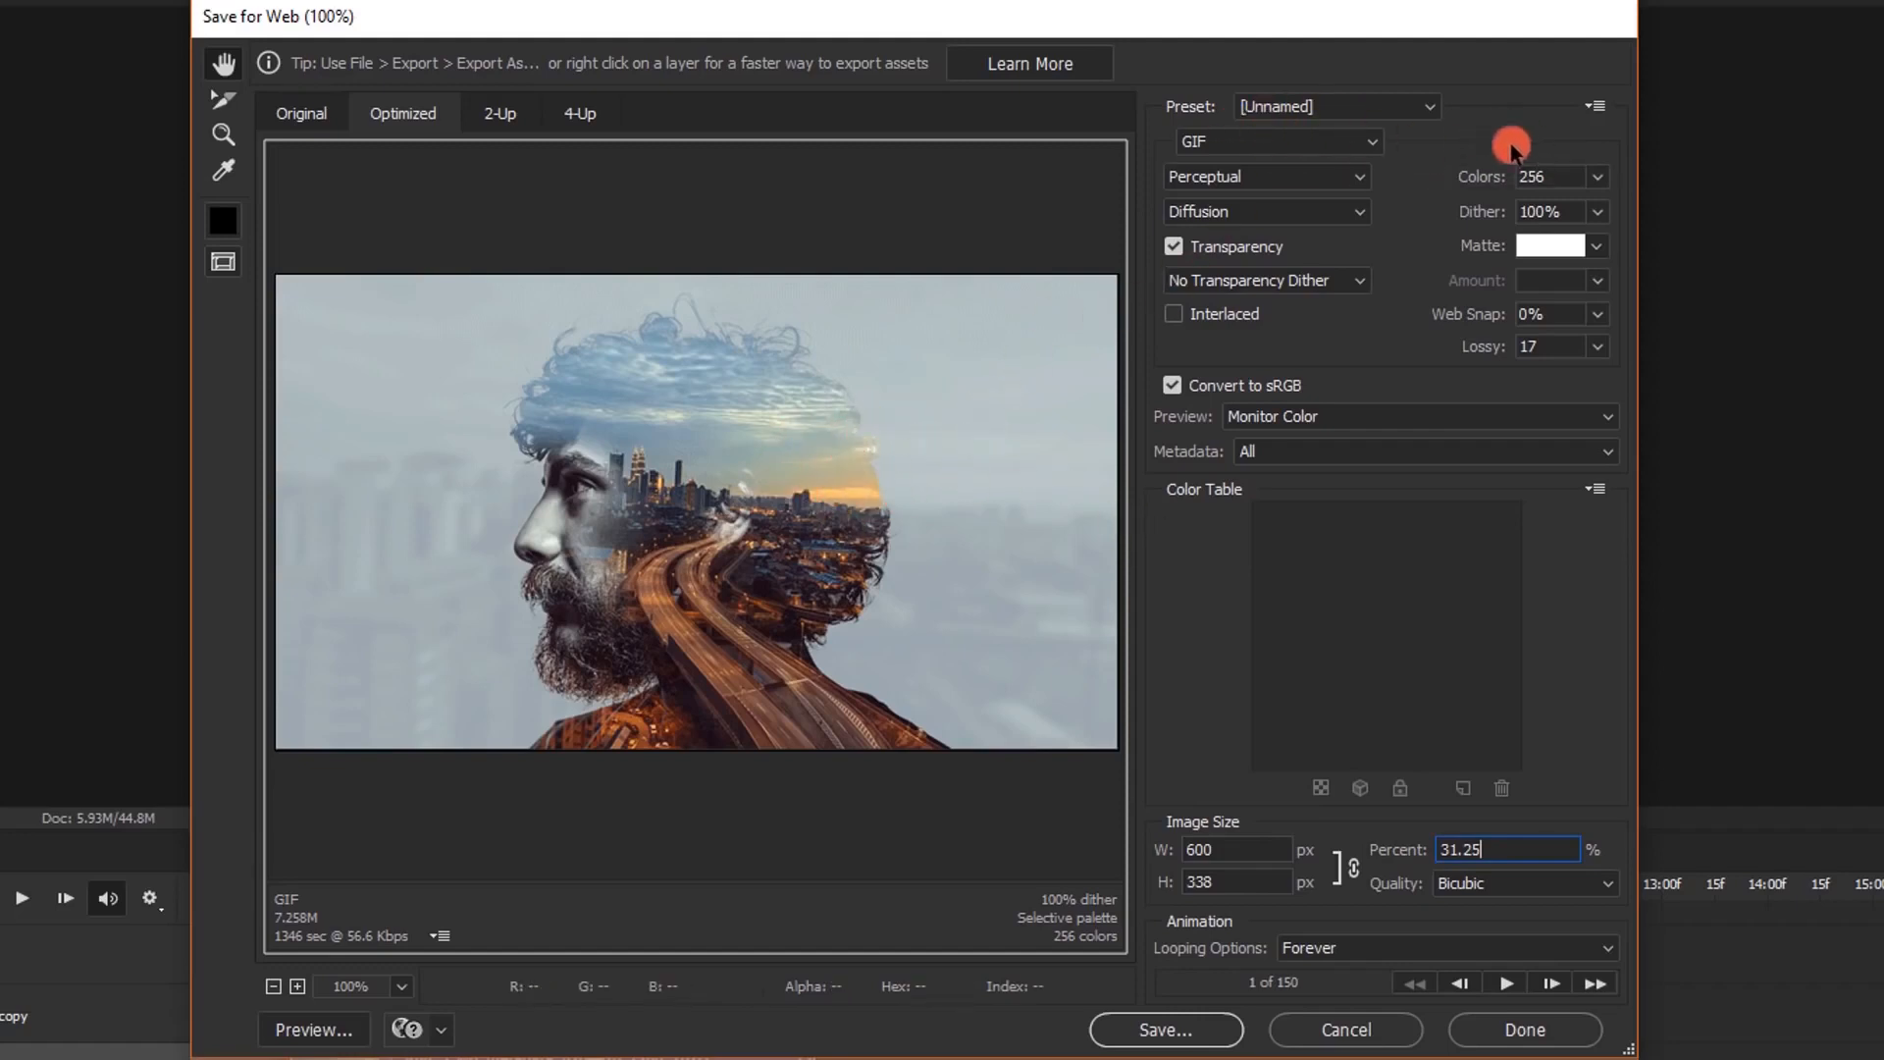
Choose GIF as the export format and Perceptual as the color reduction algorithm
{"action": "left_click", "coordinate": [1305, 142]}
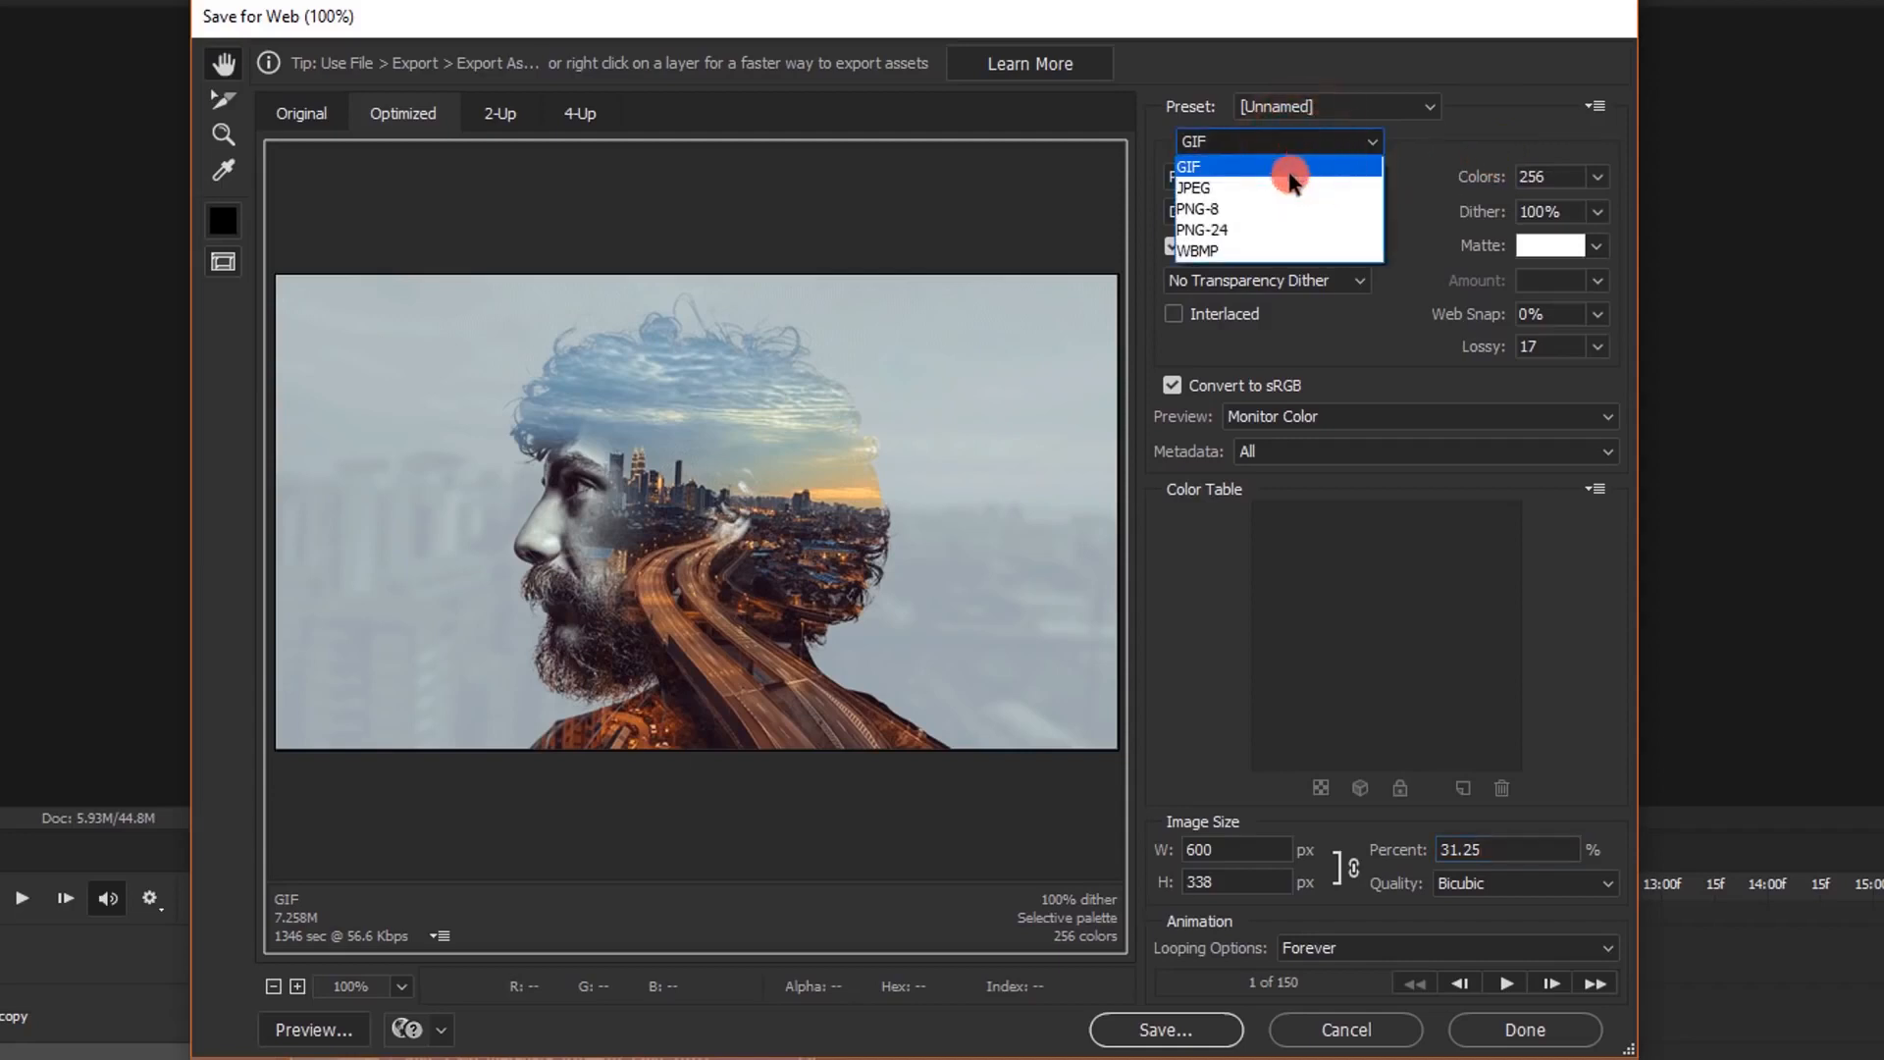
{"action": "left_click", "coordinate": [1238, 173]}
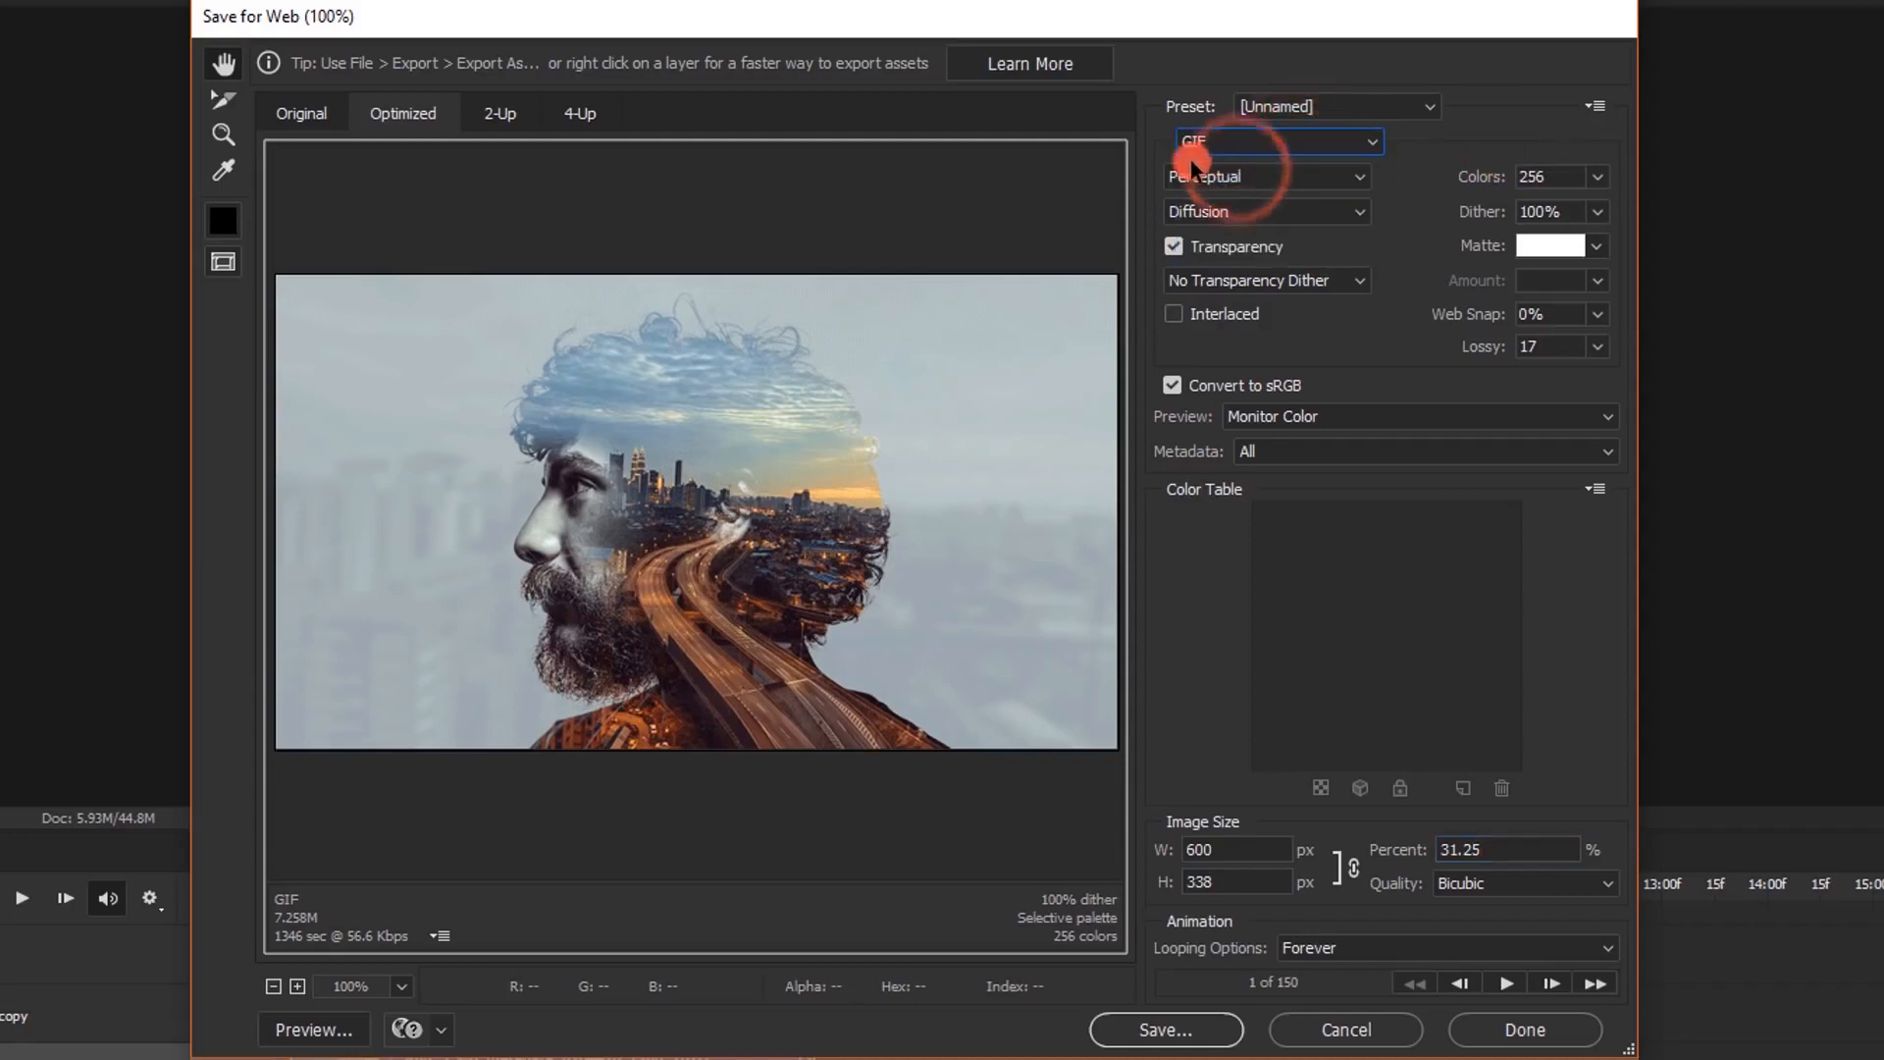
{"action": "left_click", "coordinate": [1261, 181]}
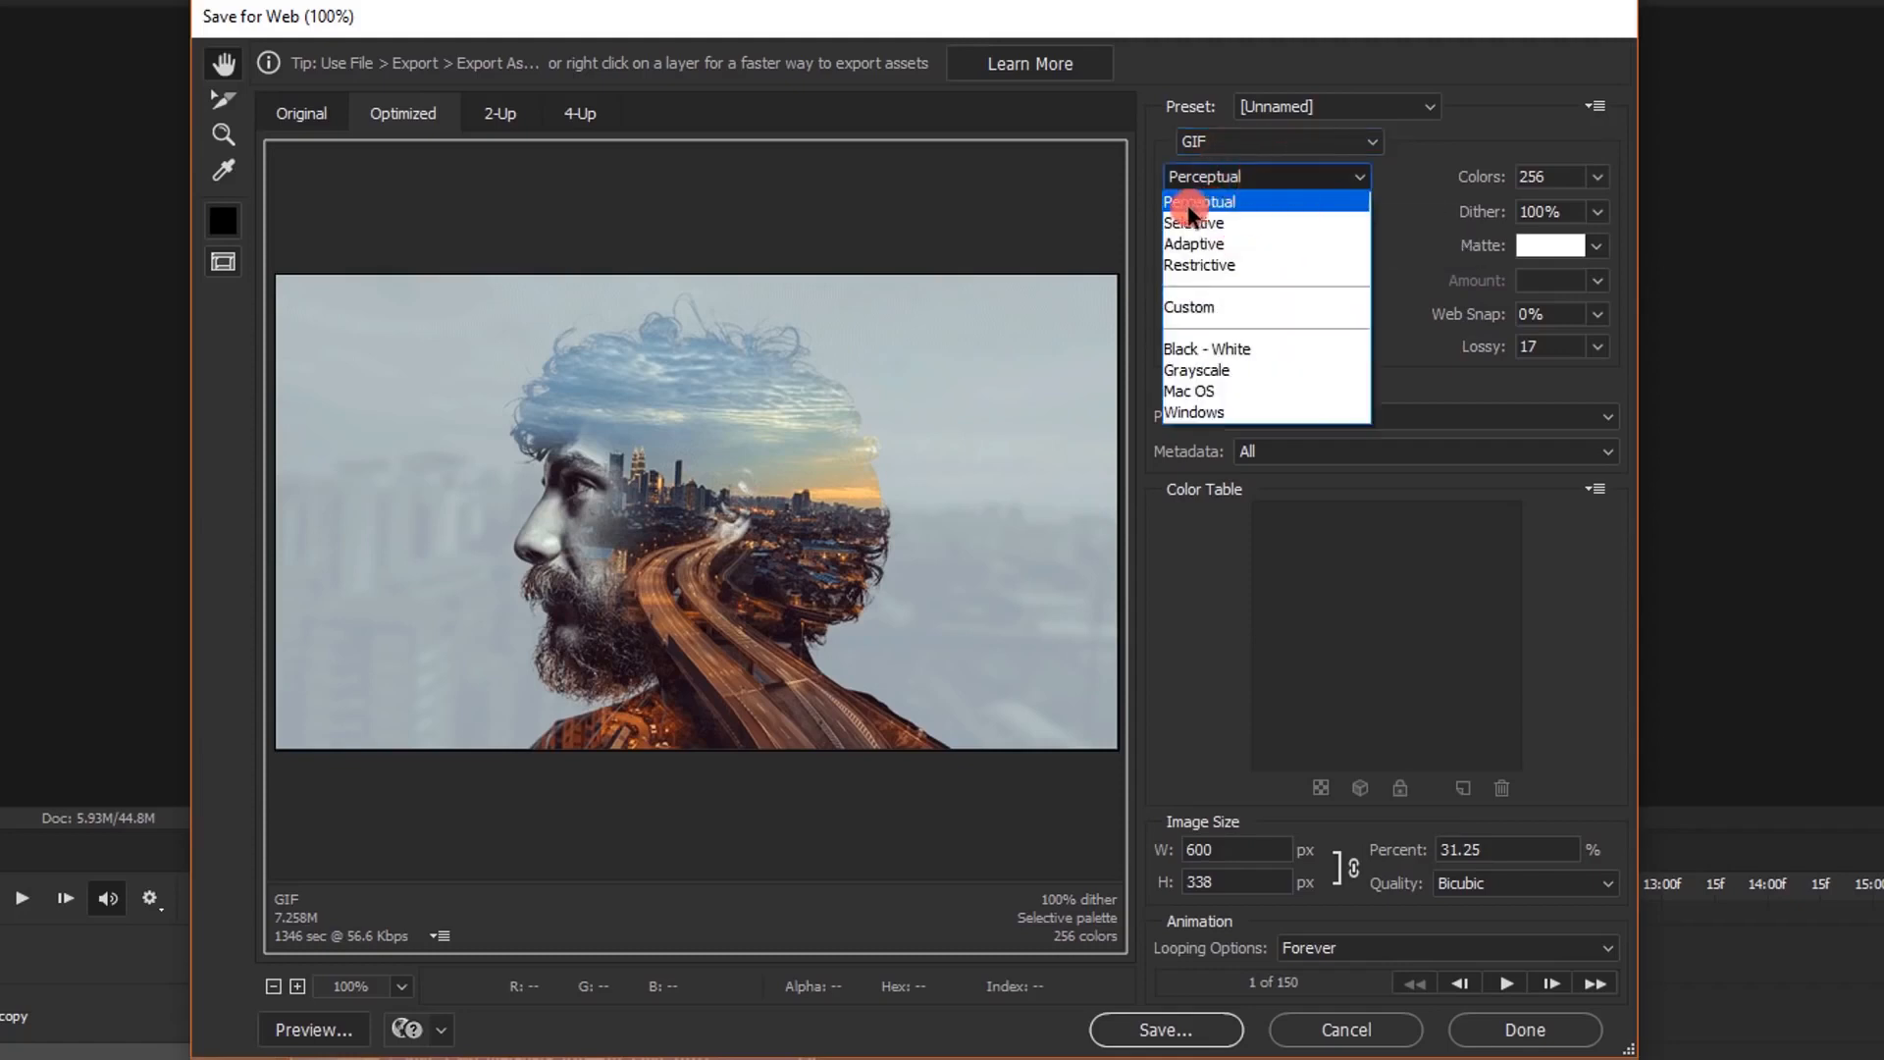
{"action": "left_click", "coordinate": [1221, 202]}
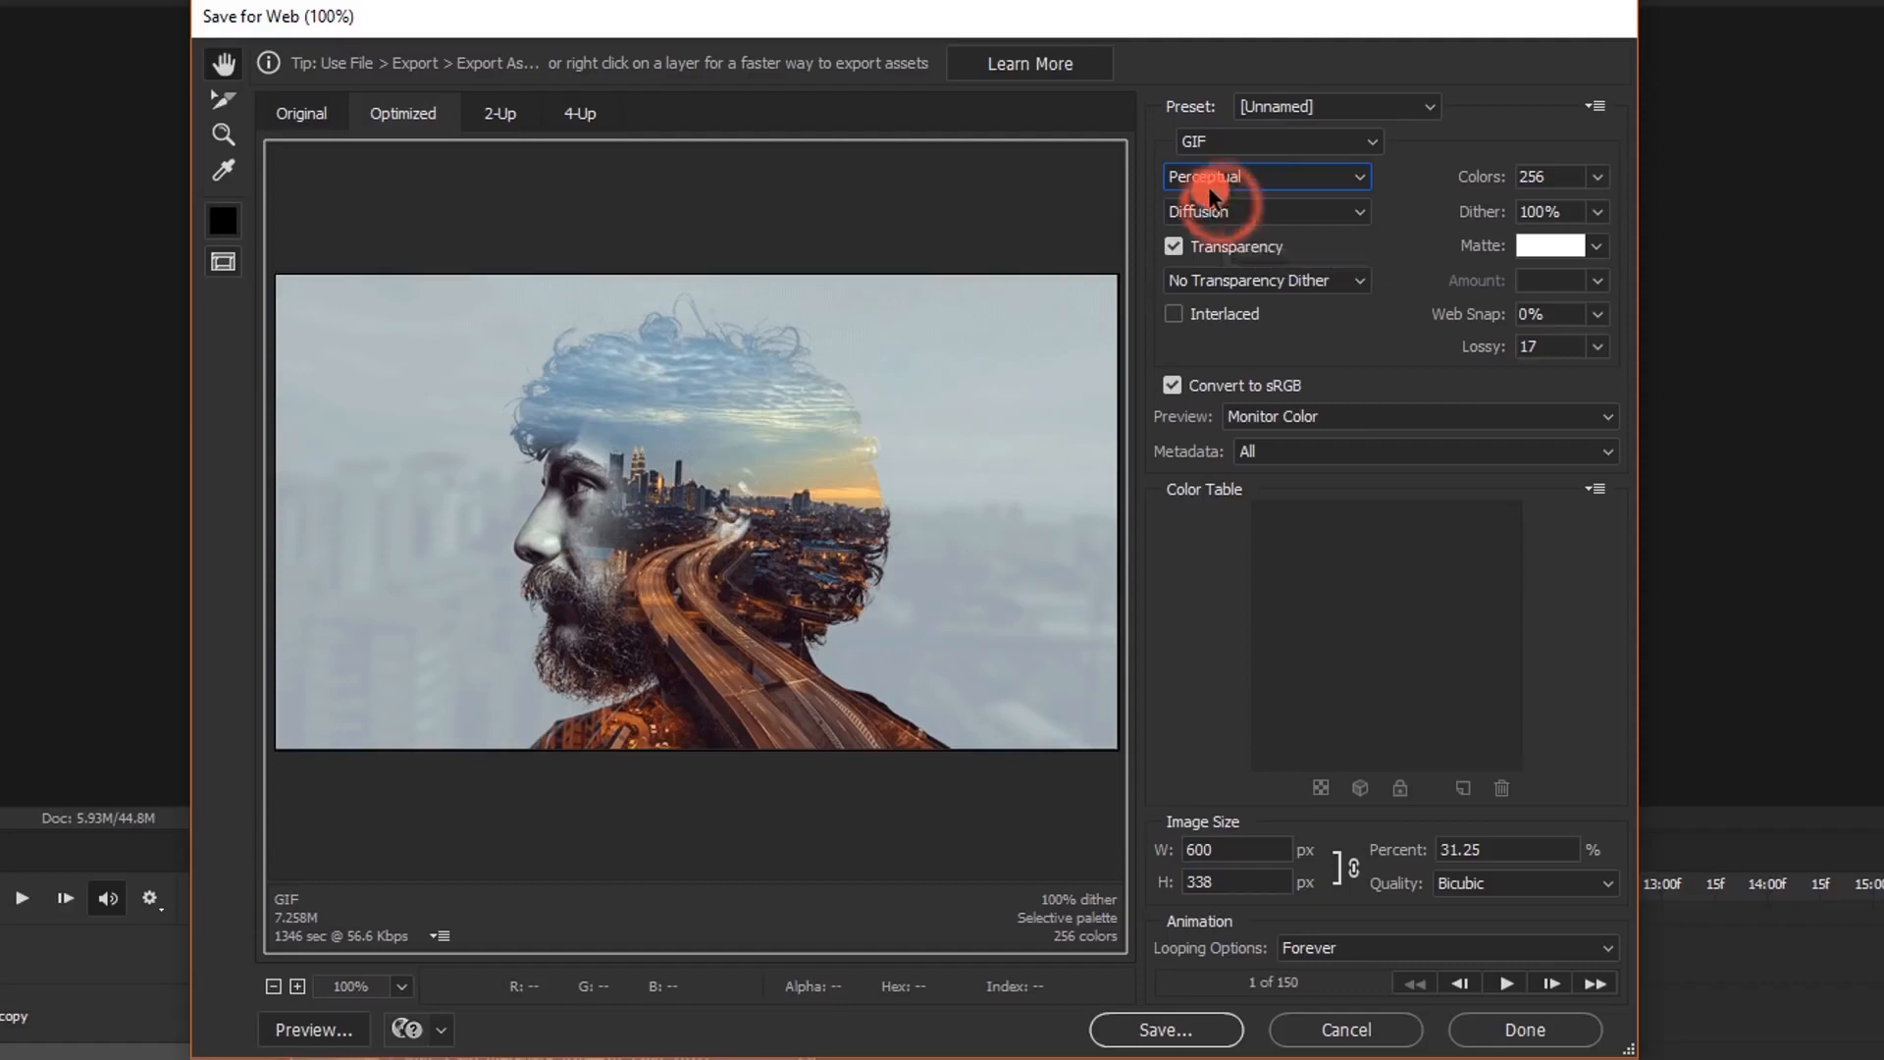
Turn off transparency for the GIF, keeping 256 colors, and set its Lossy compression to 20
{"action": "left_click", "coordinate": [1176, 248]}
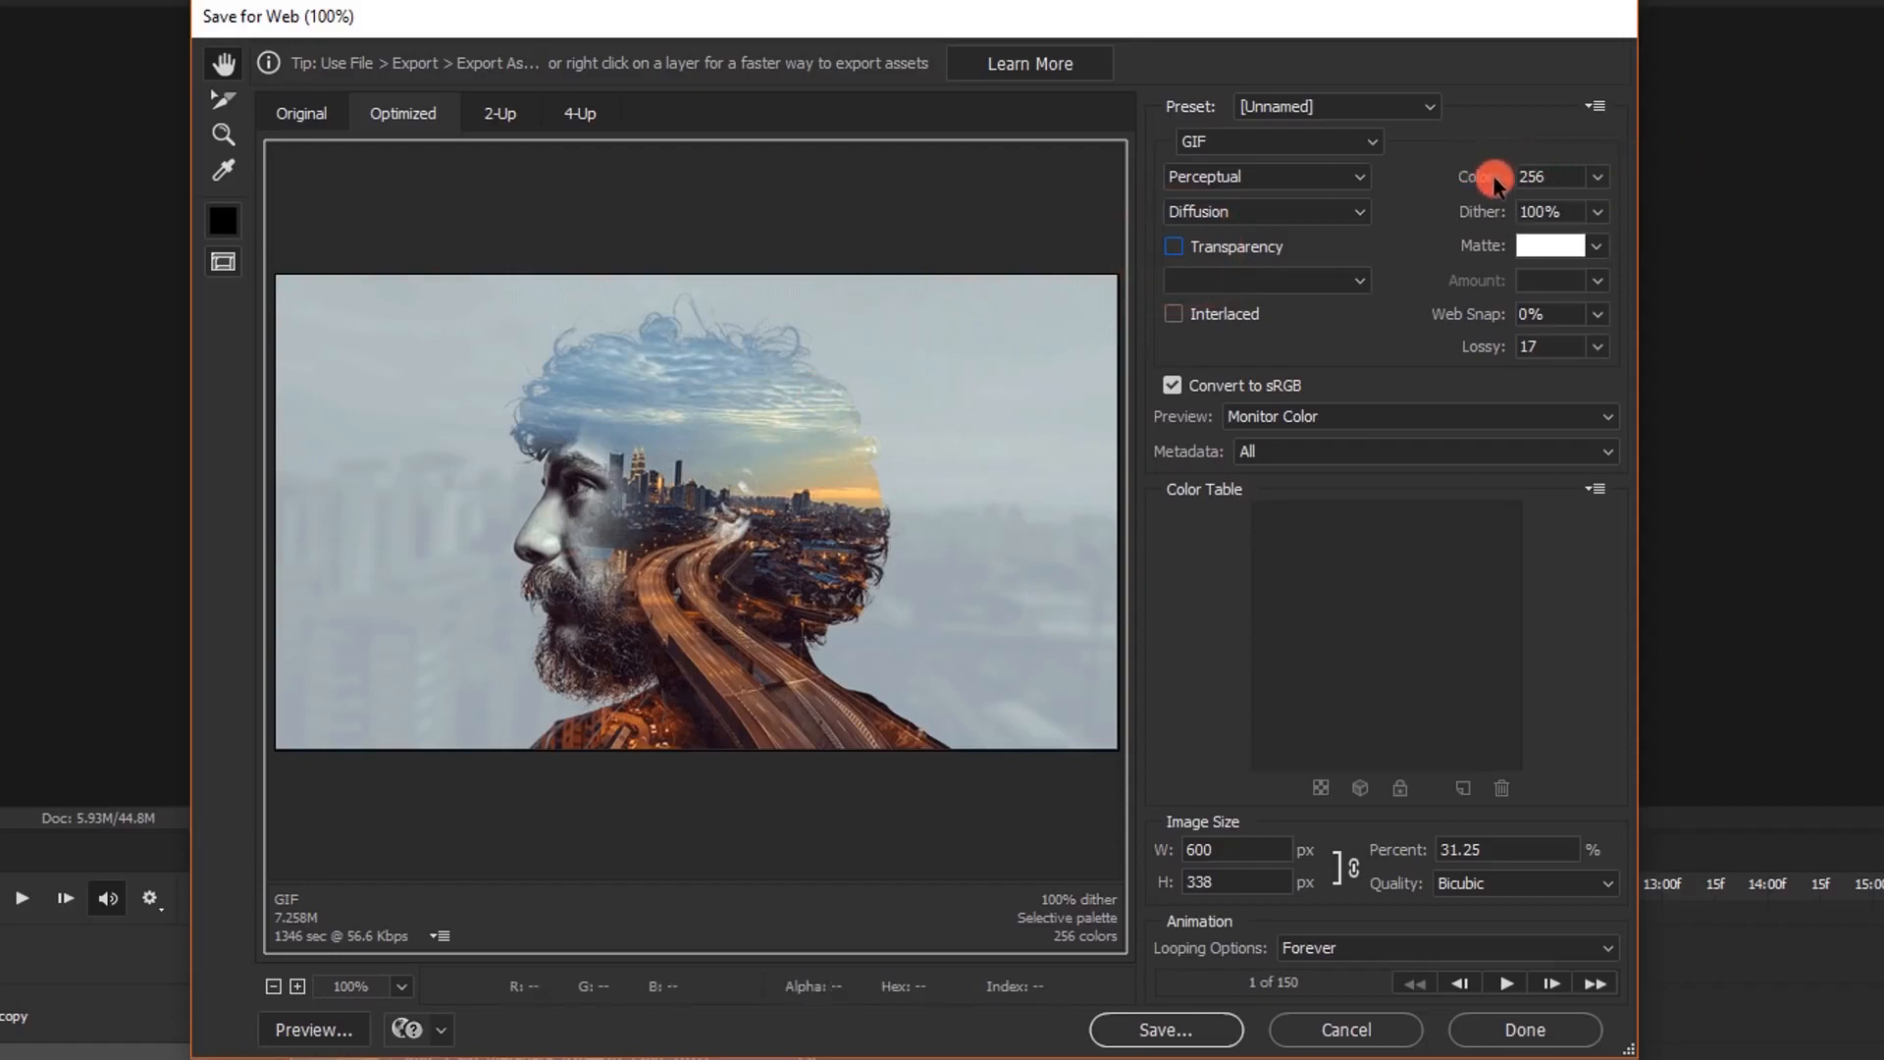
{"action": "left_click", "coordinate": [1597, 179]}
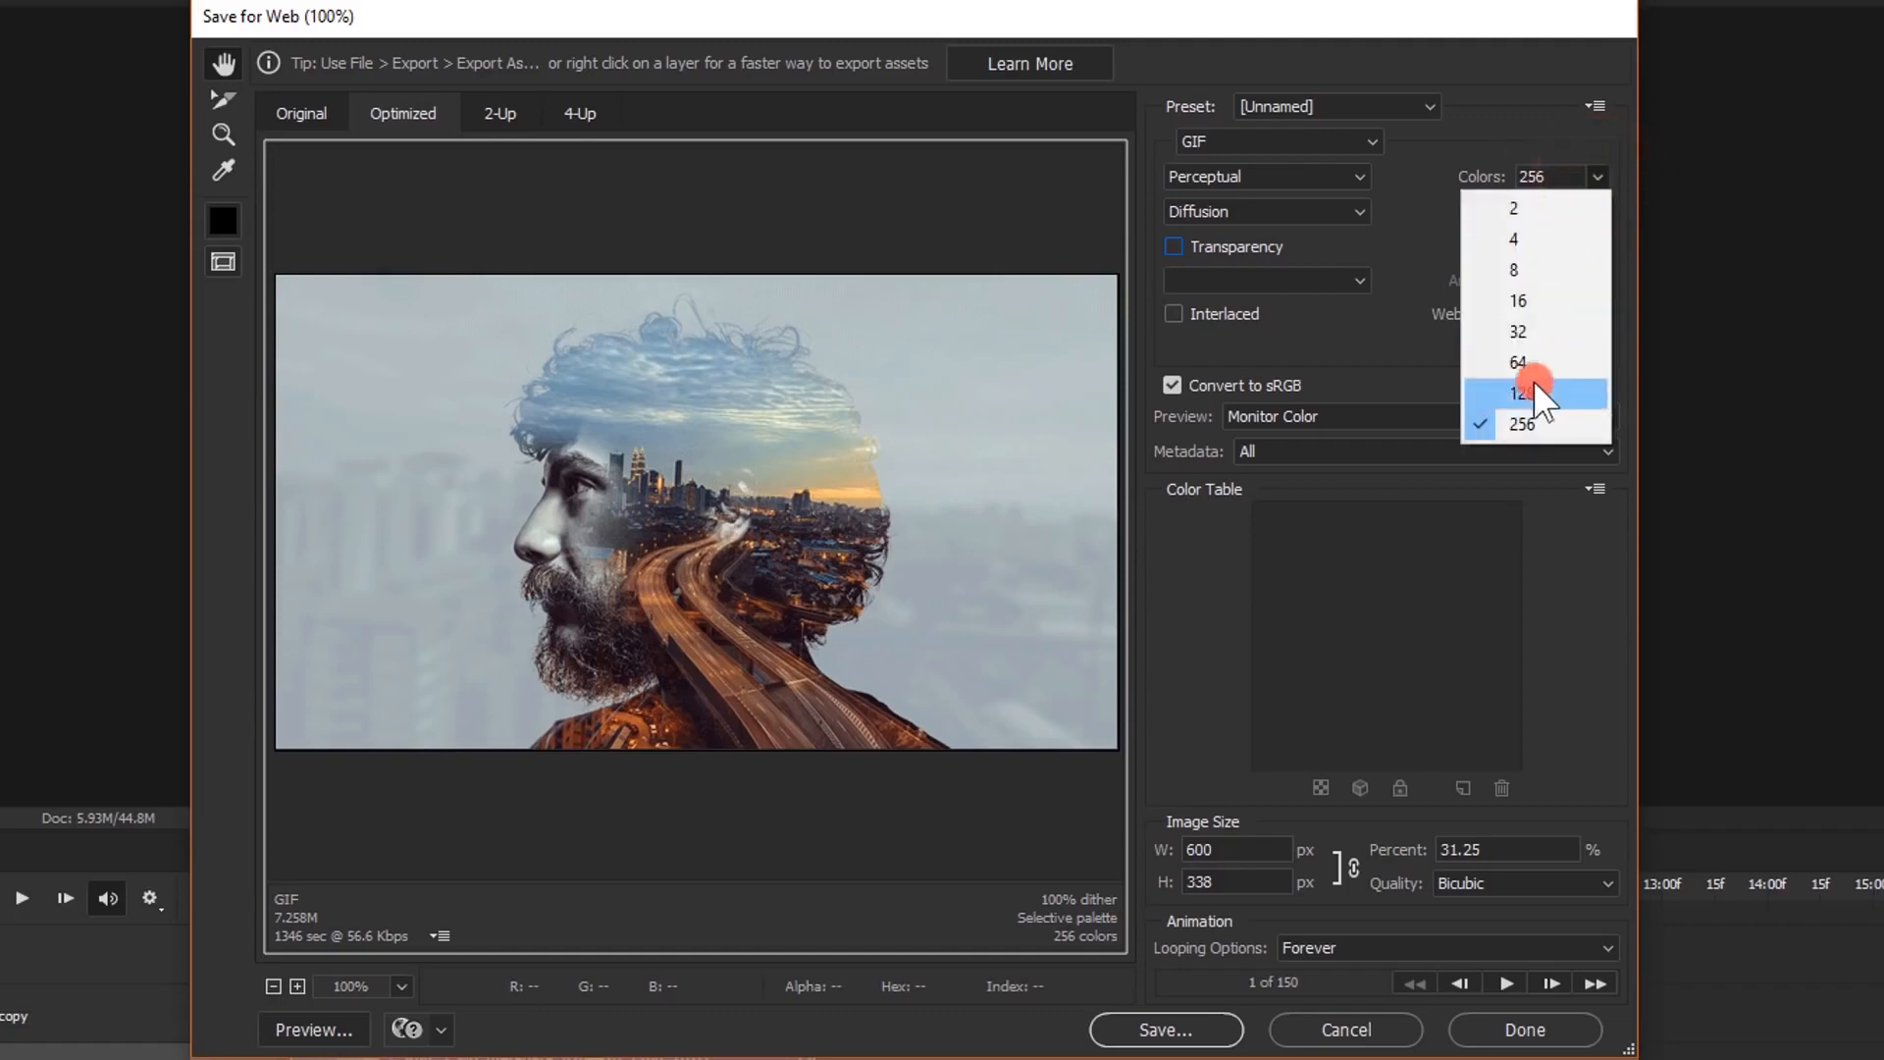
{"action": "left_click", "coordinate": [1510, 147]}
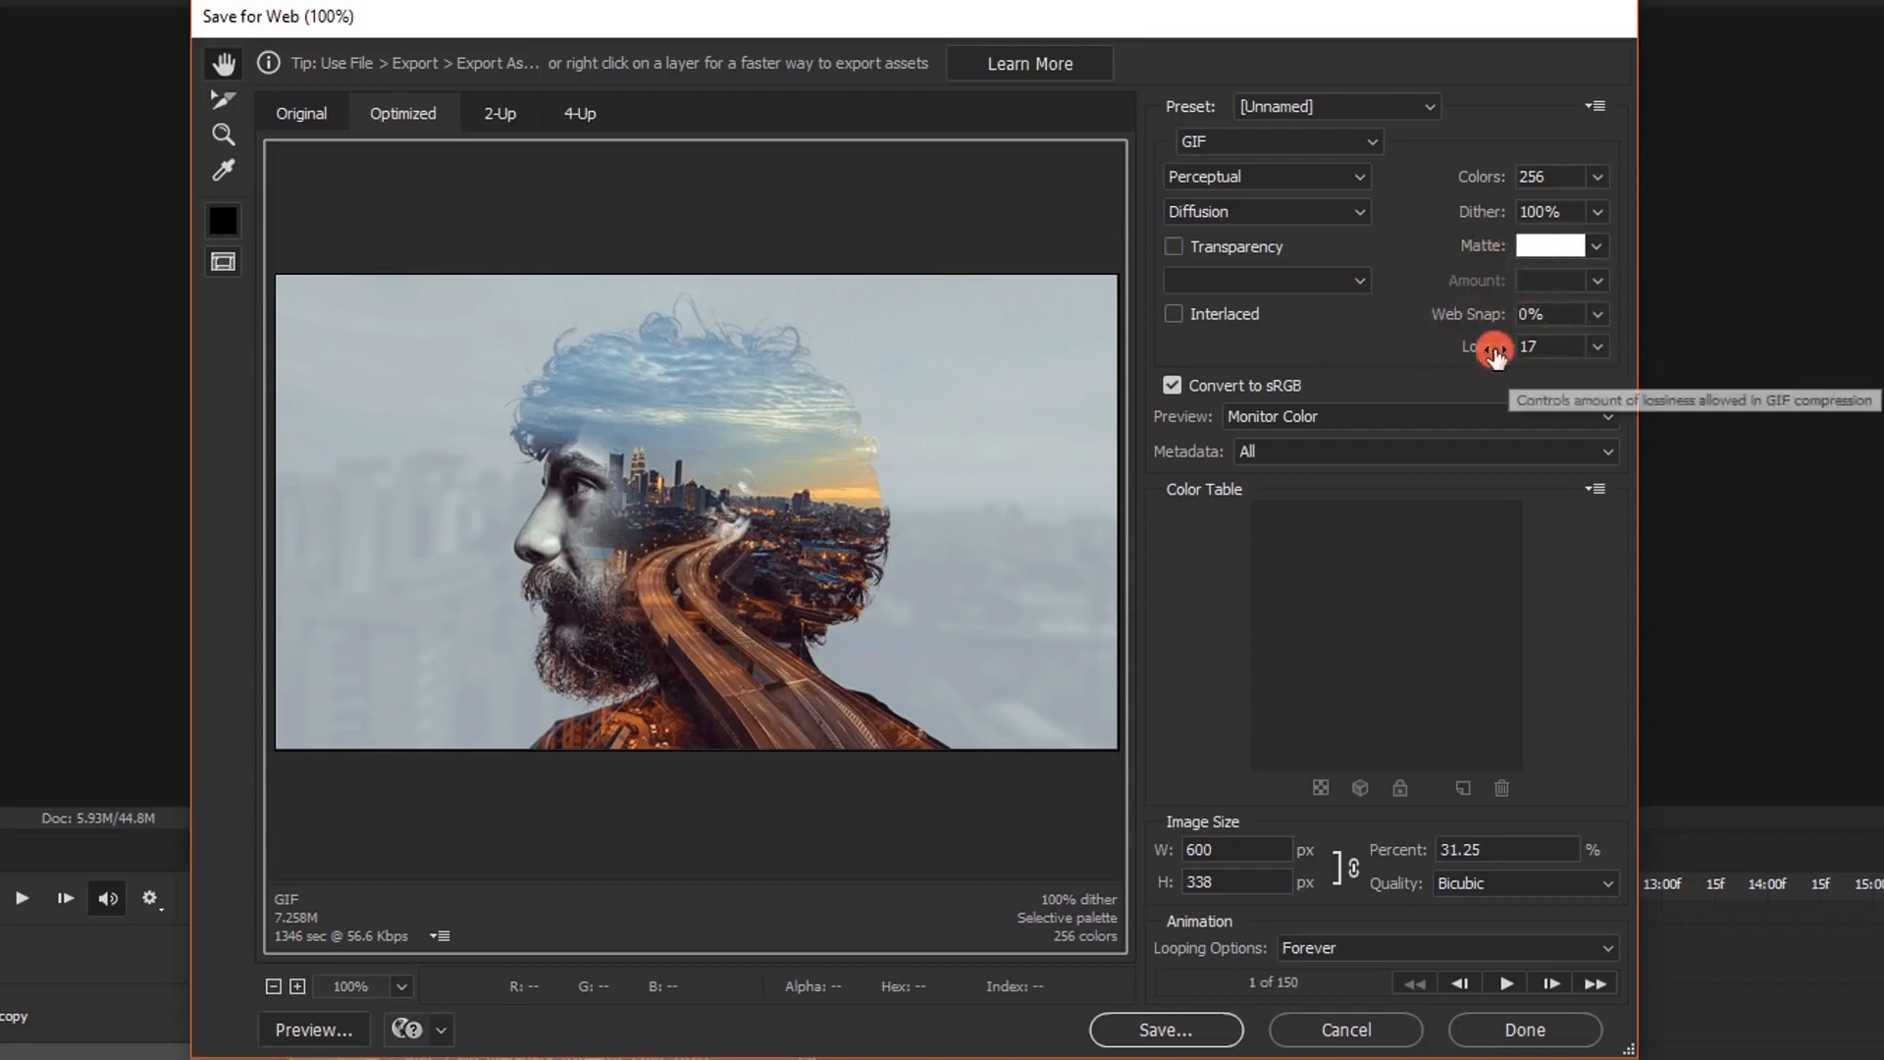
{"action": "left_click", "coordinate": [1600, 350]}
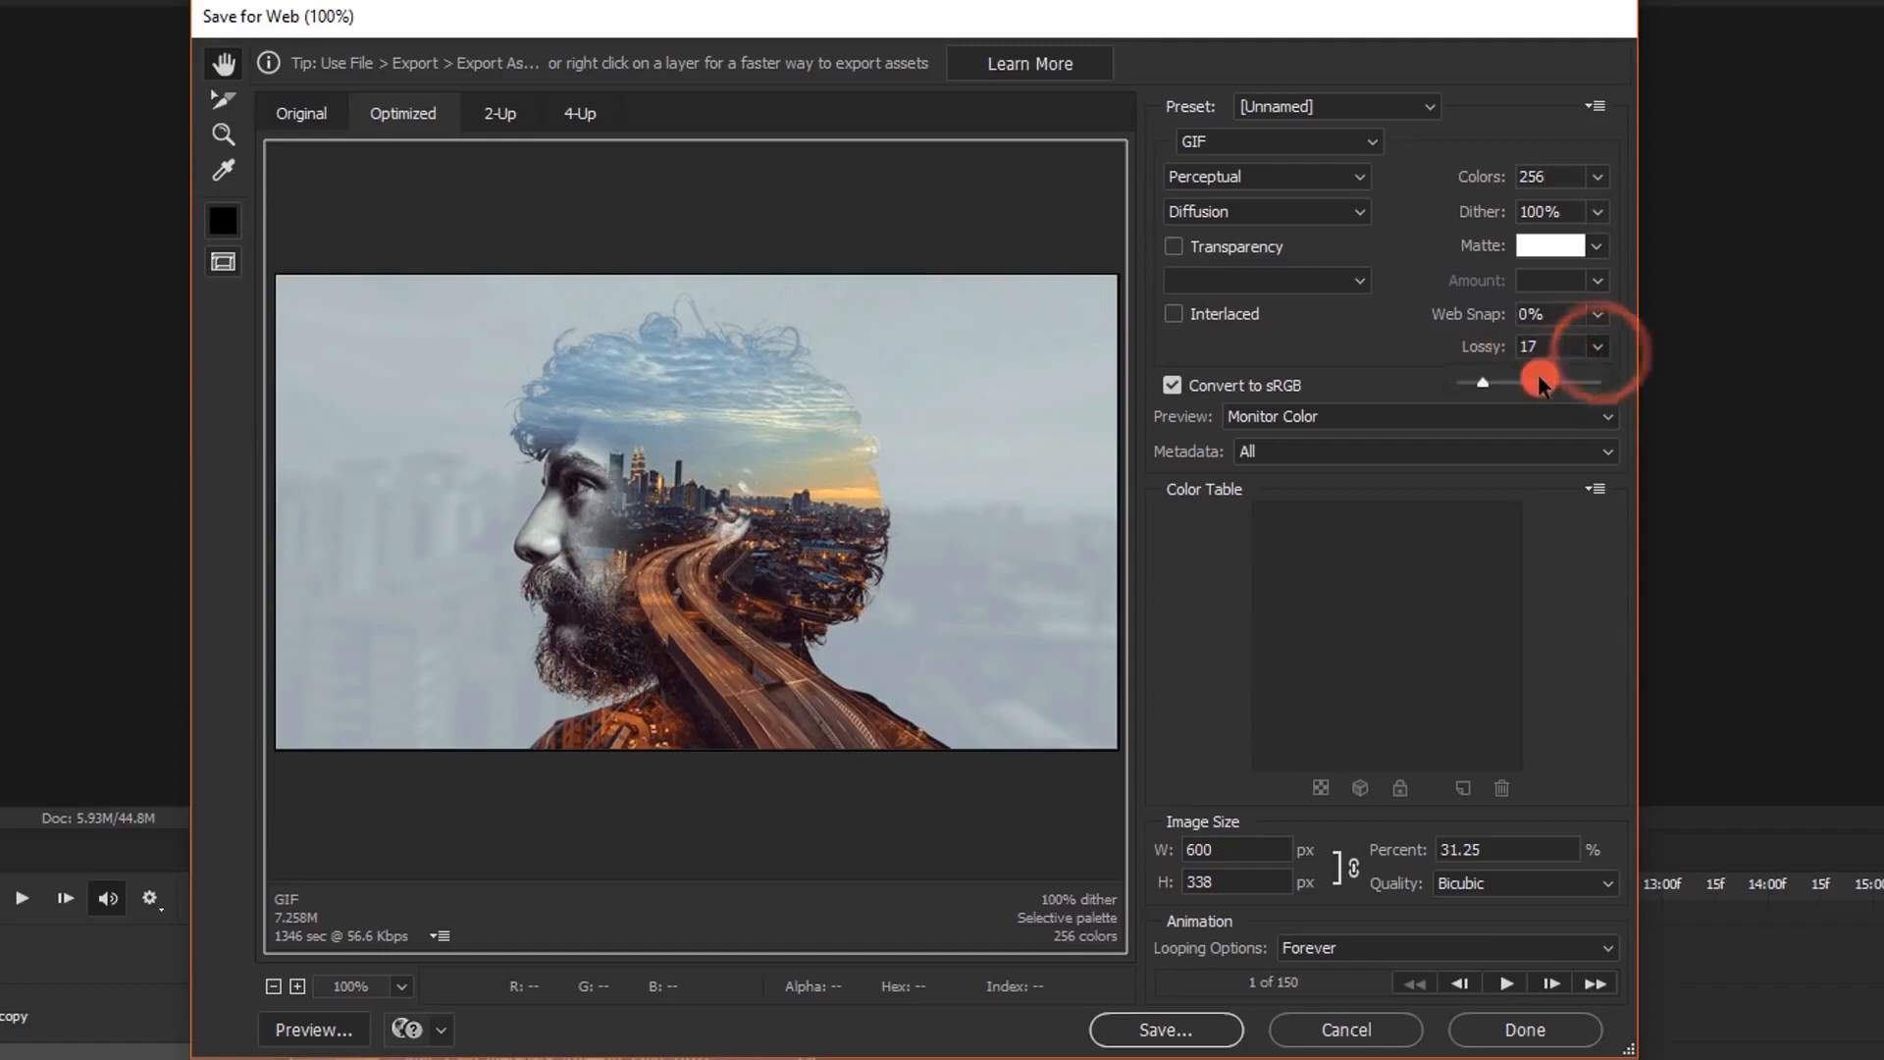
{"action": "left_click_drag", "start_coordinate": [1484, 390], "coordinate": [1488, 391]}
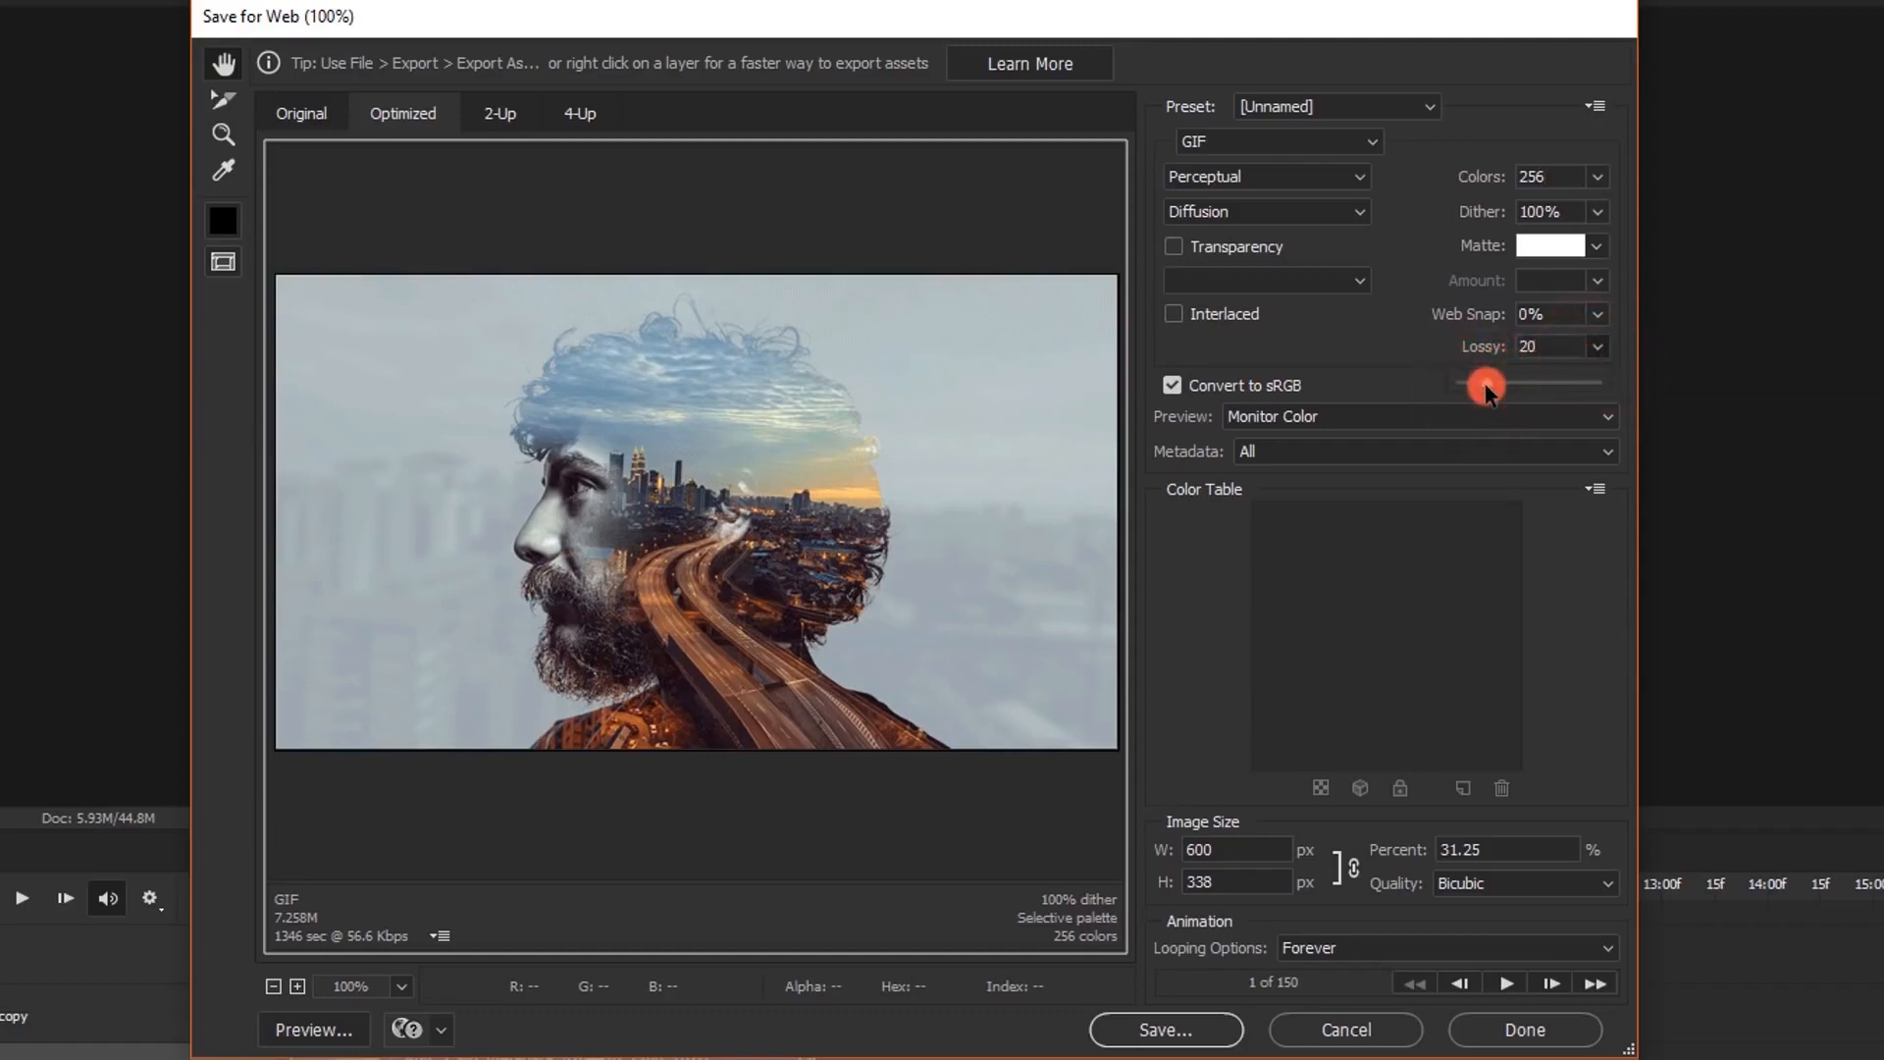
{"action": "left_click", "coordinate": [1551, 349]}
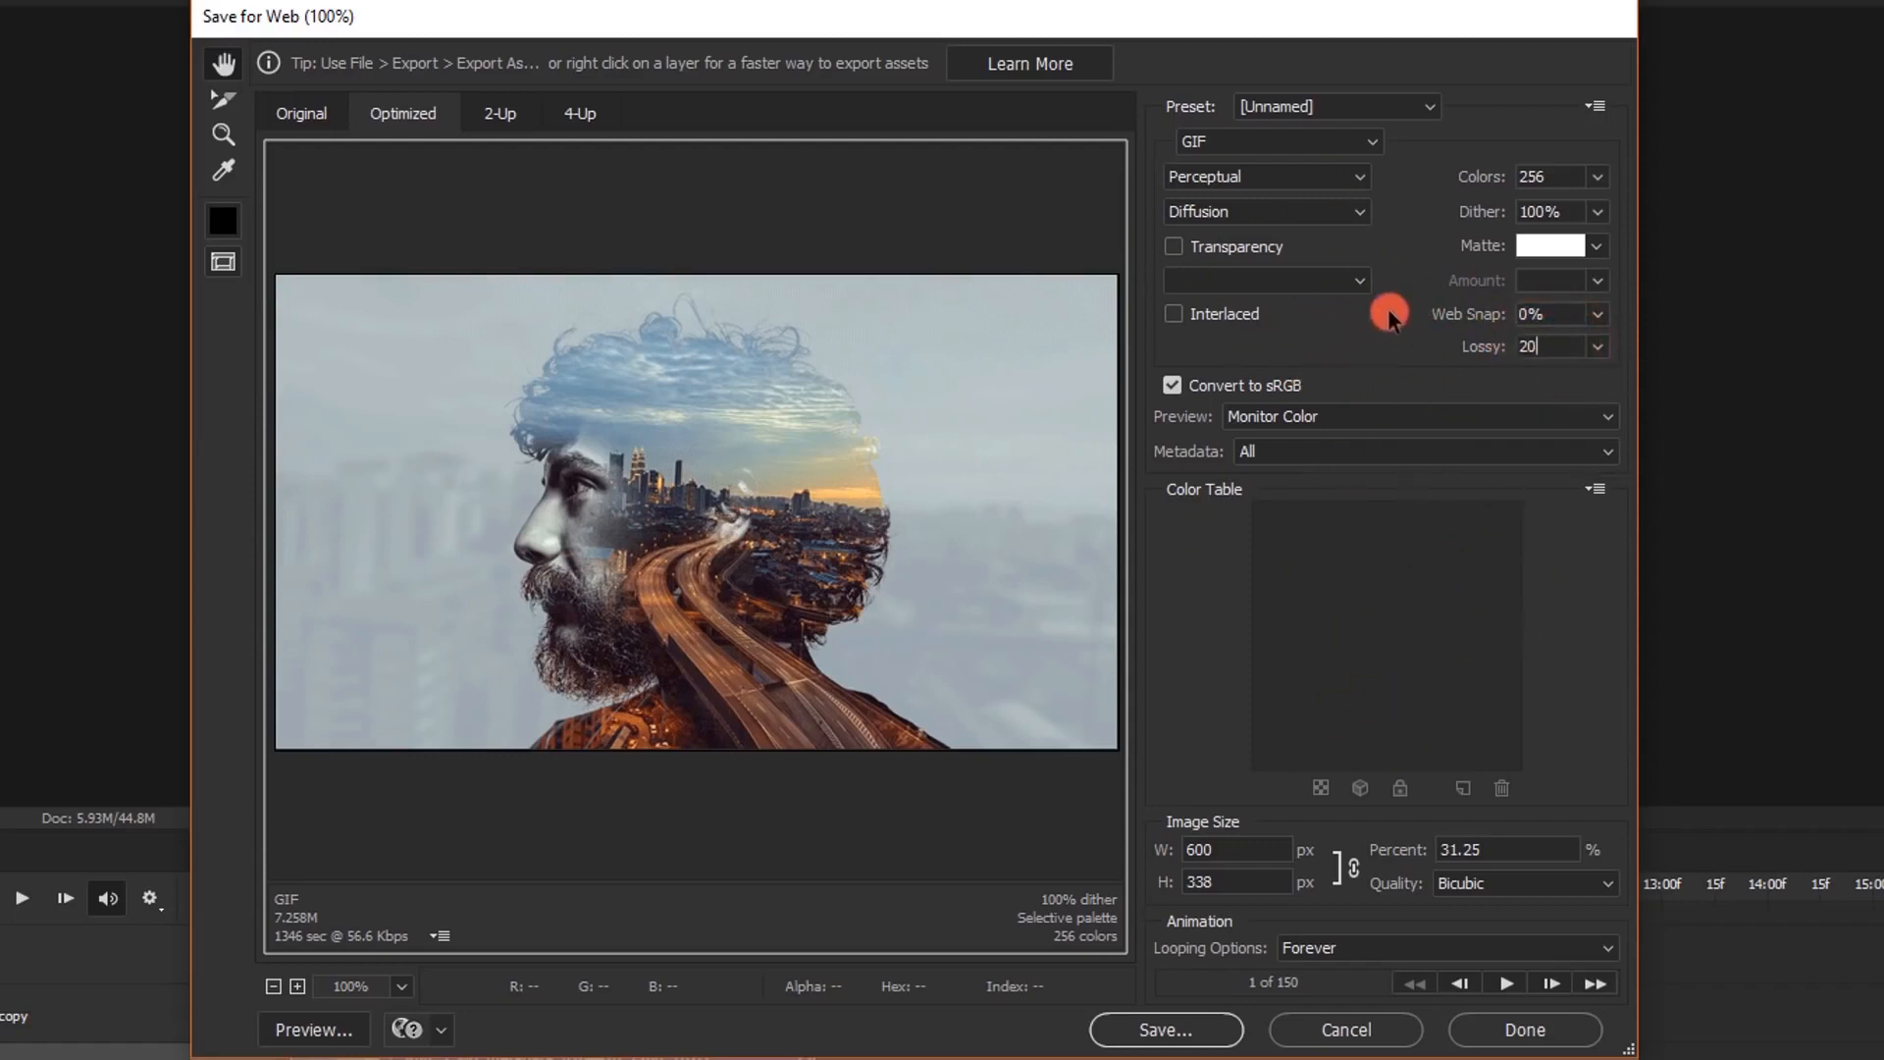
Save the optimized GIF under the name "Busy Exposure" in the Tutorial folder
{"action": "left_click", "coordinate": [1178, 1028]}
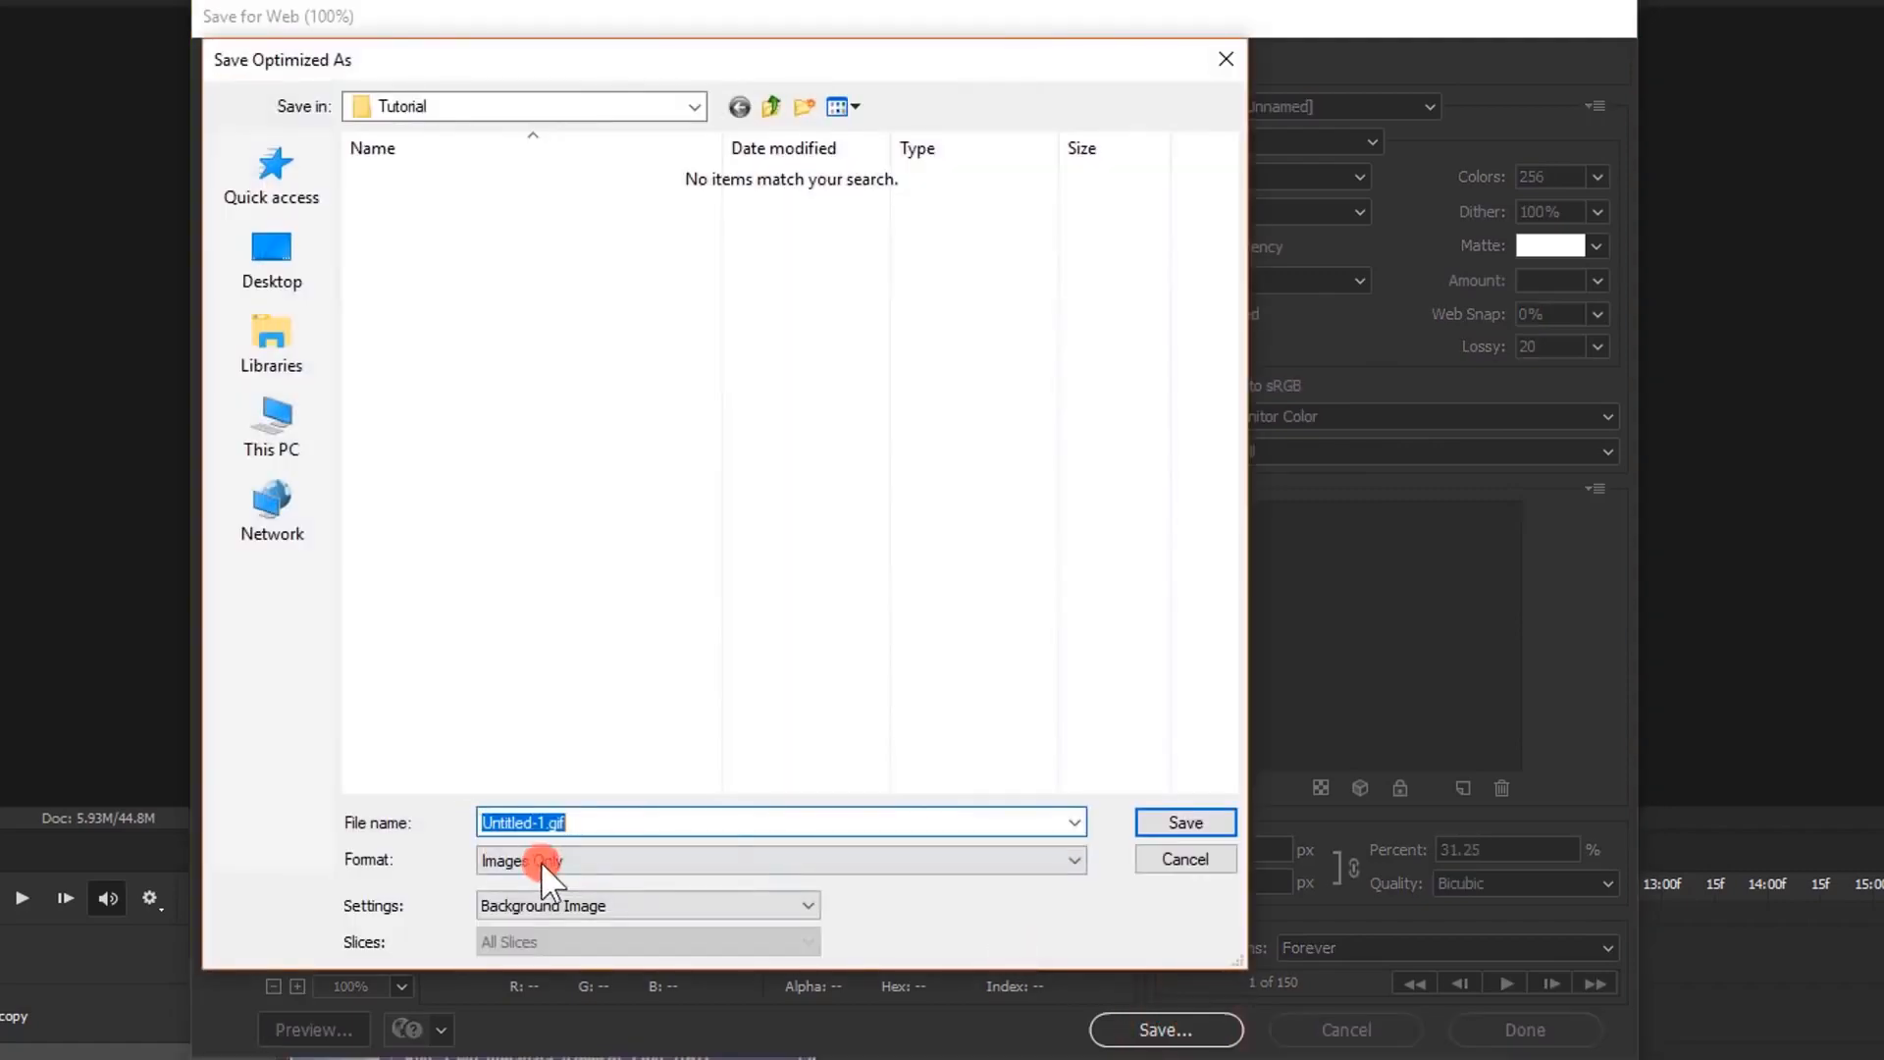
{"action": "left_click", "coordinate": [580, 826]}
{"action": "left_click_drag", "start_coordinate": [545, 820], "coordinate": [209, 813]}
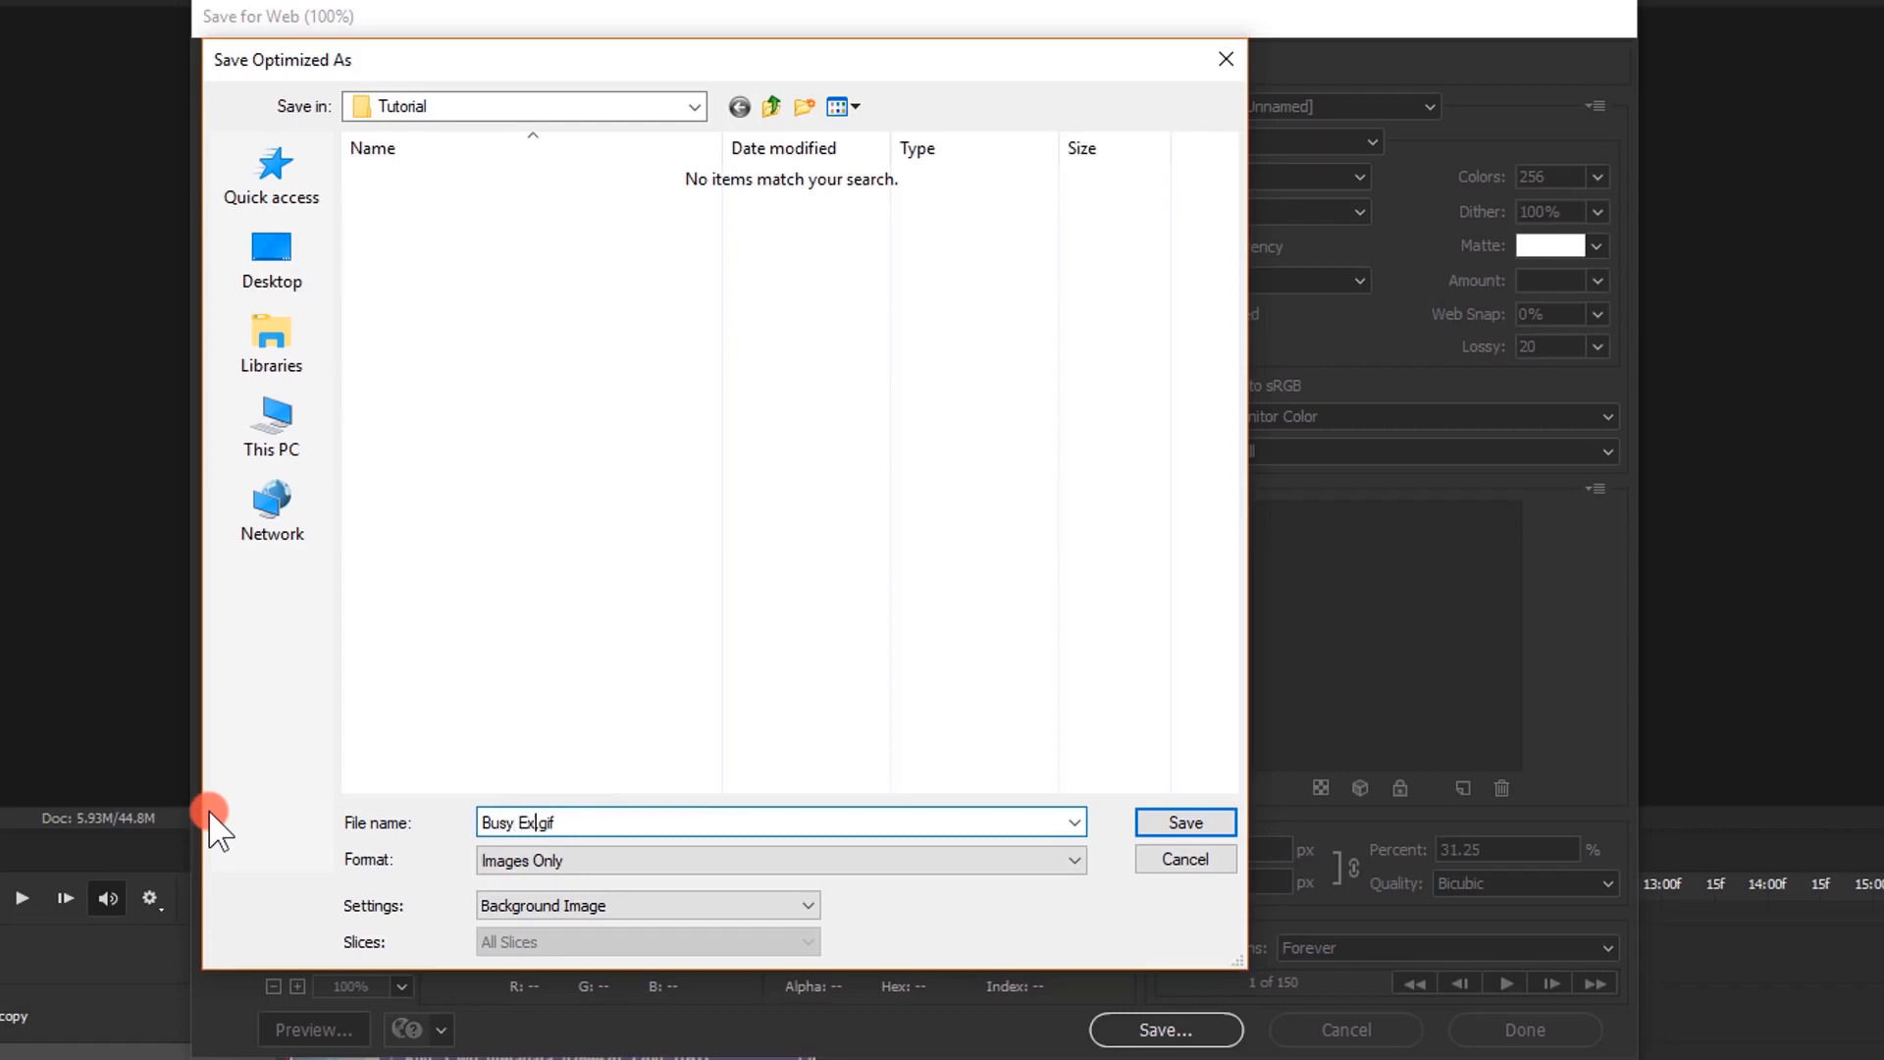
{"action": "type", "text": "Busy Exposure"}
{"action": "left_click", "coordinate": [1195, 815]}
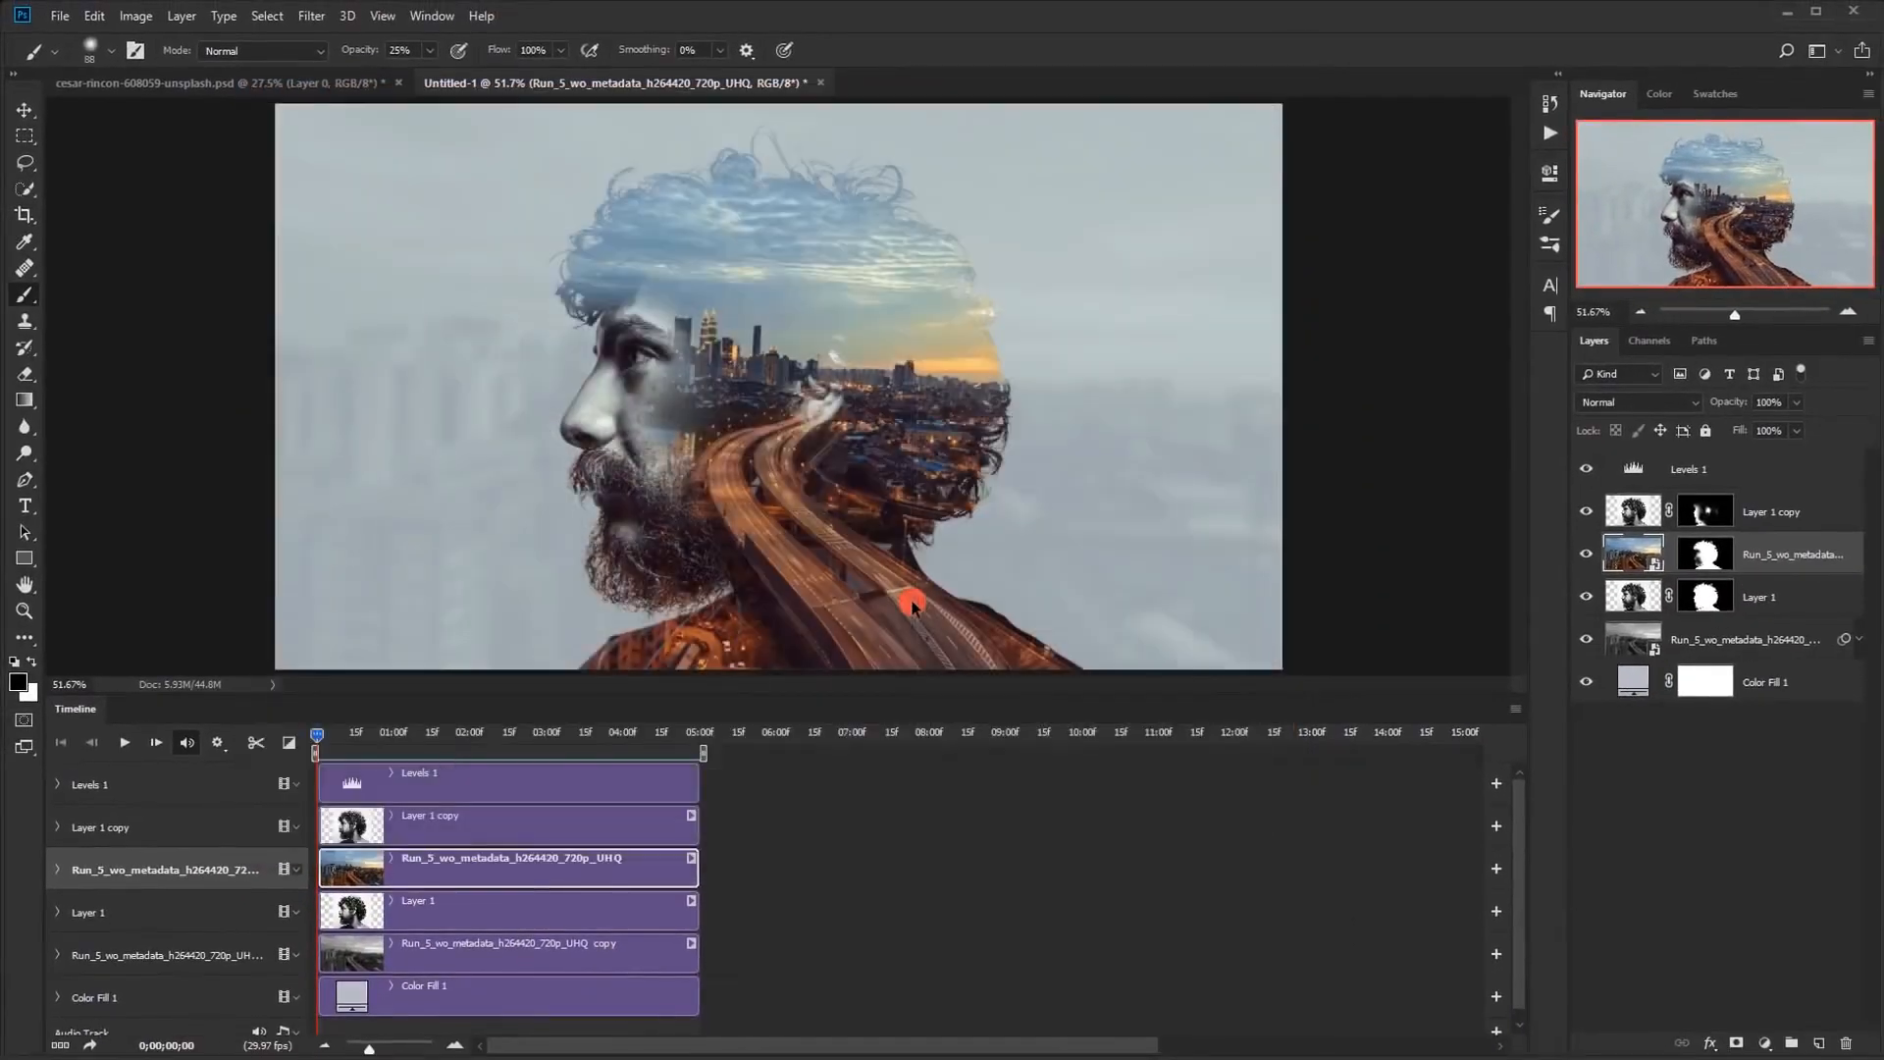
View the exported Busy-Exposure.gif from the Tutorial folder in File Explorer, and return to the Photoshop composition
{"action": "left_click", "coordinate": [540, 1052]}
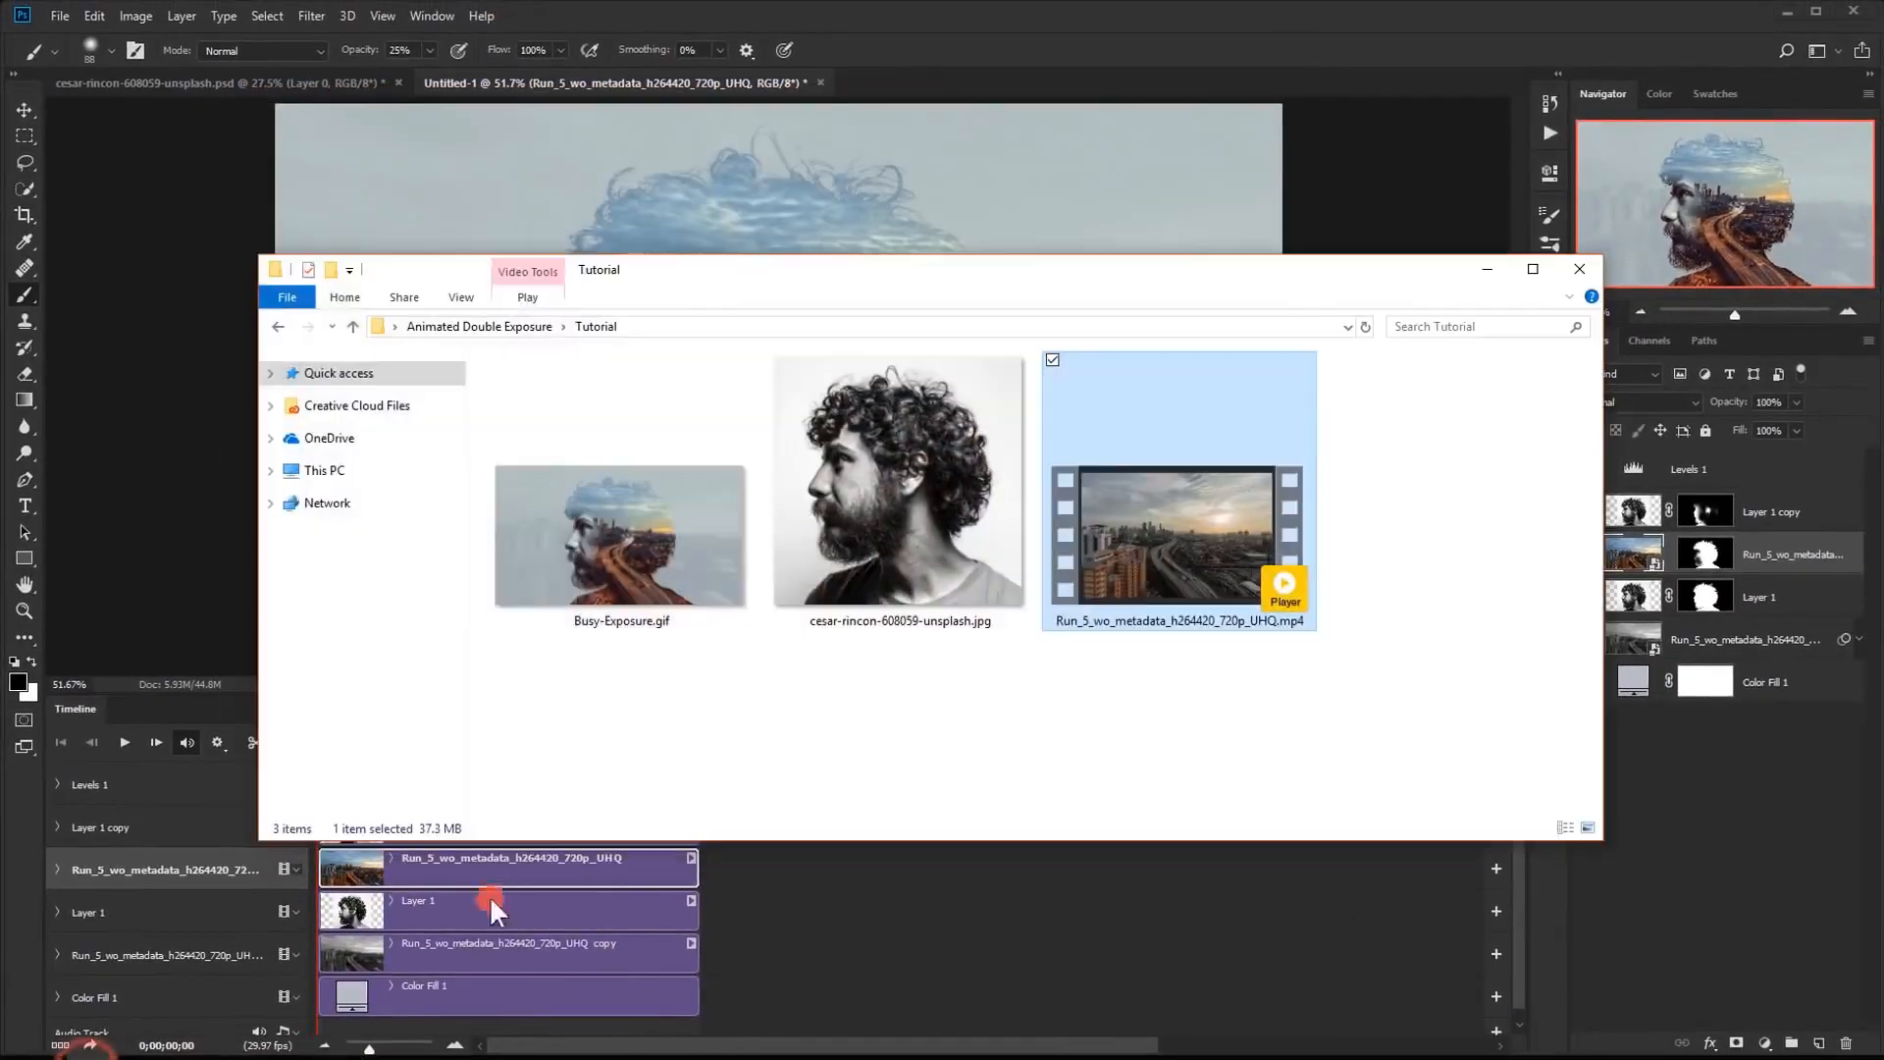
{"action": "left_click", "coordinate": [644, 581]}
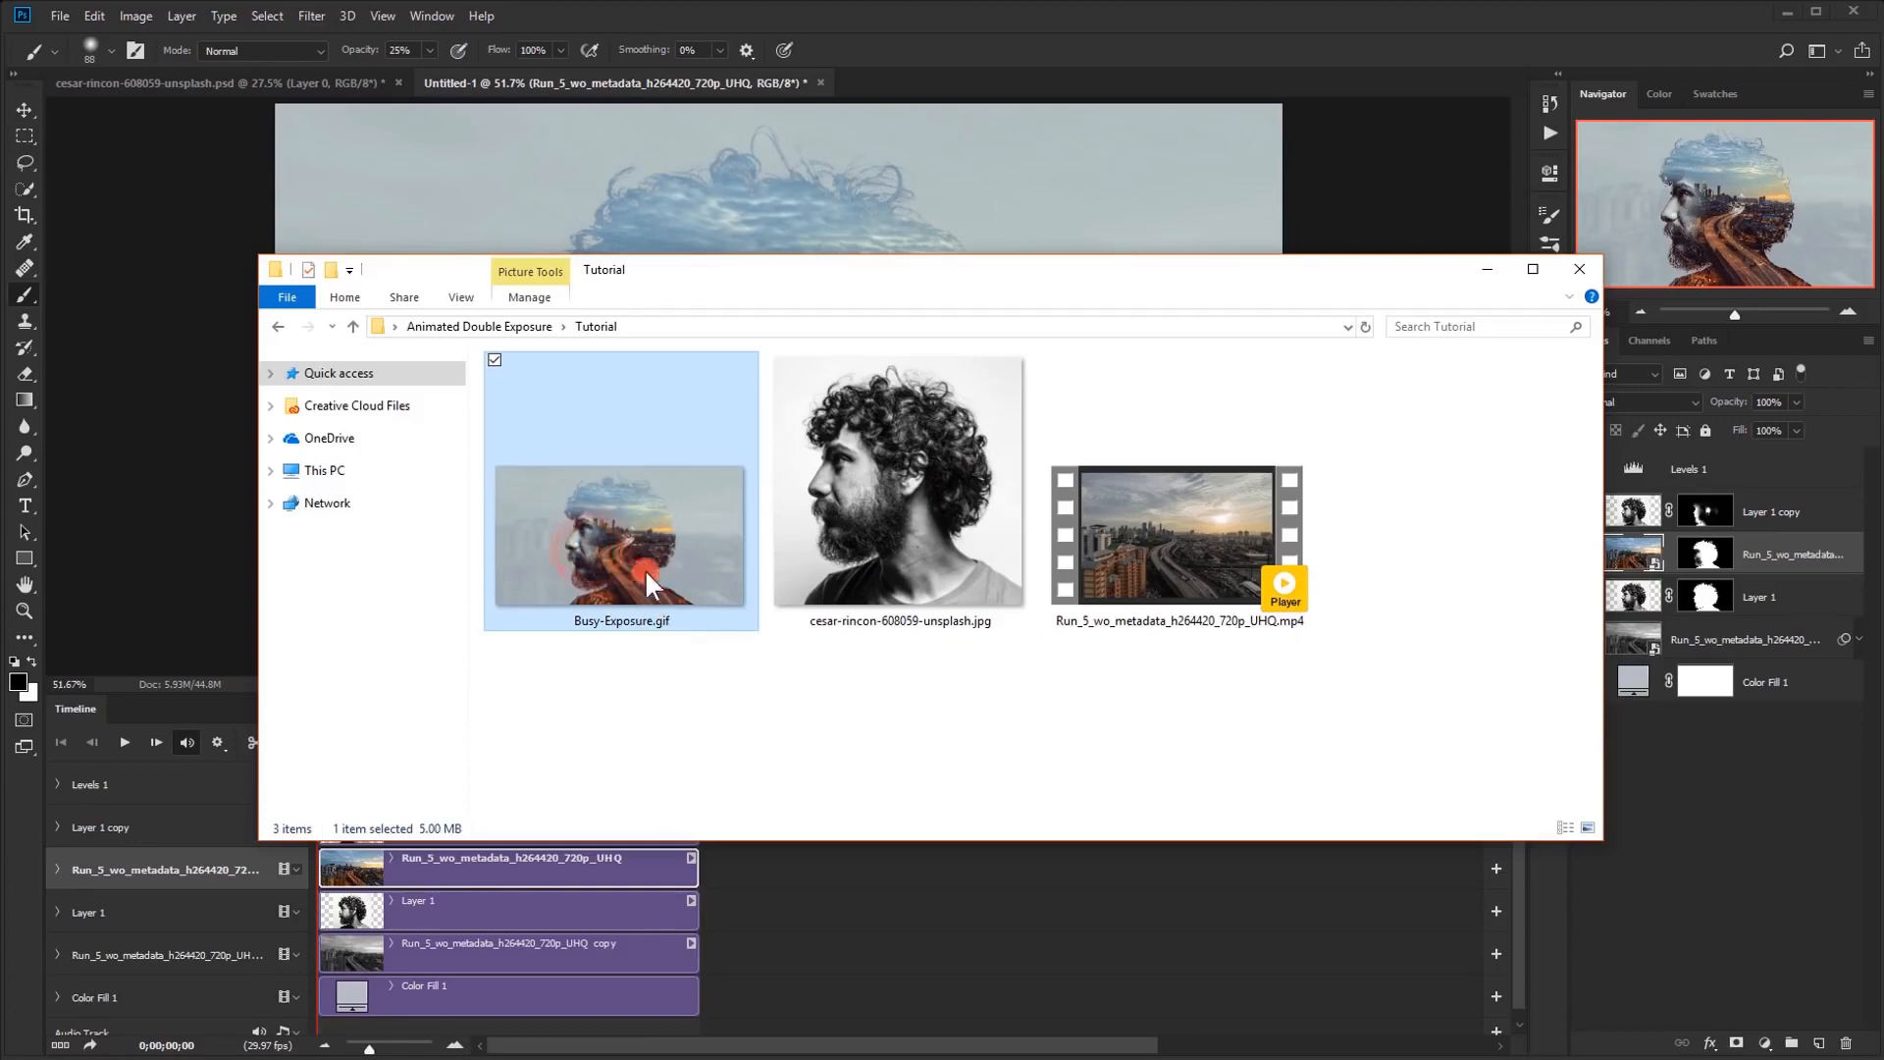
{"action": "double_click", "coordinate": [622, 497]}
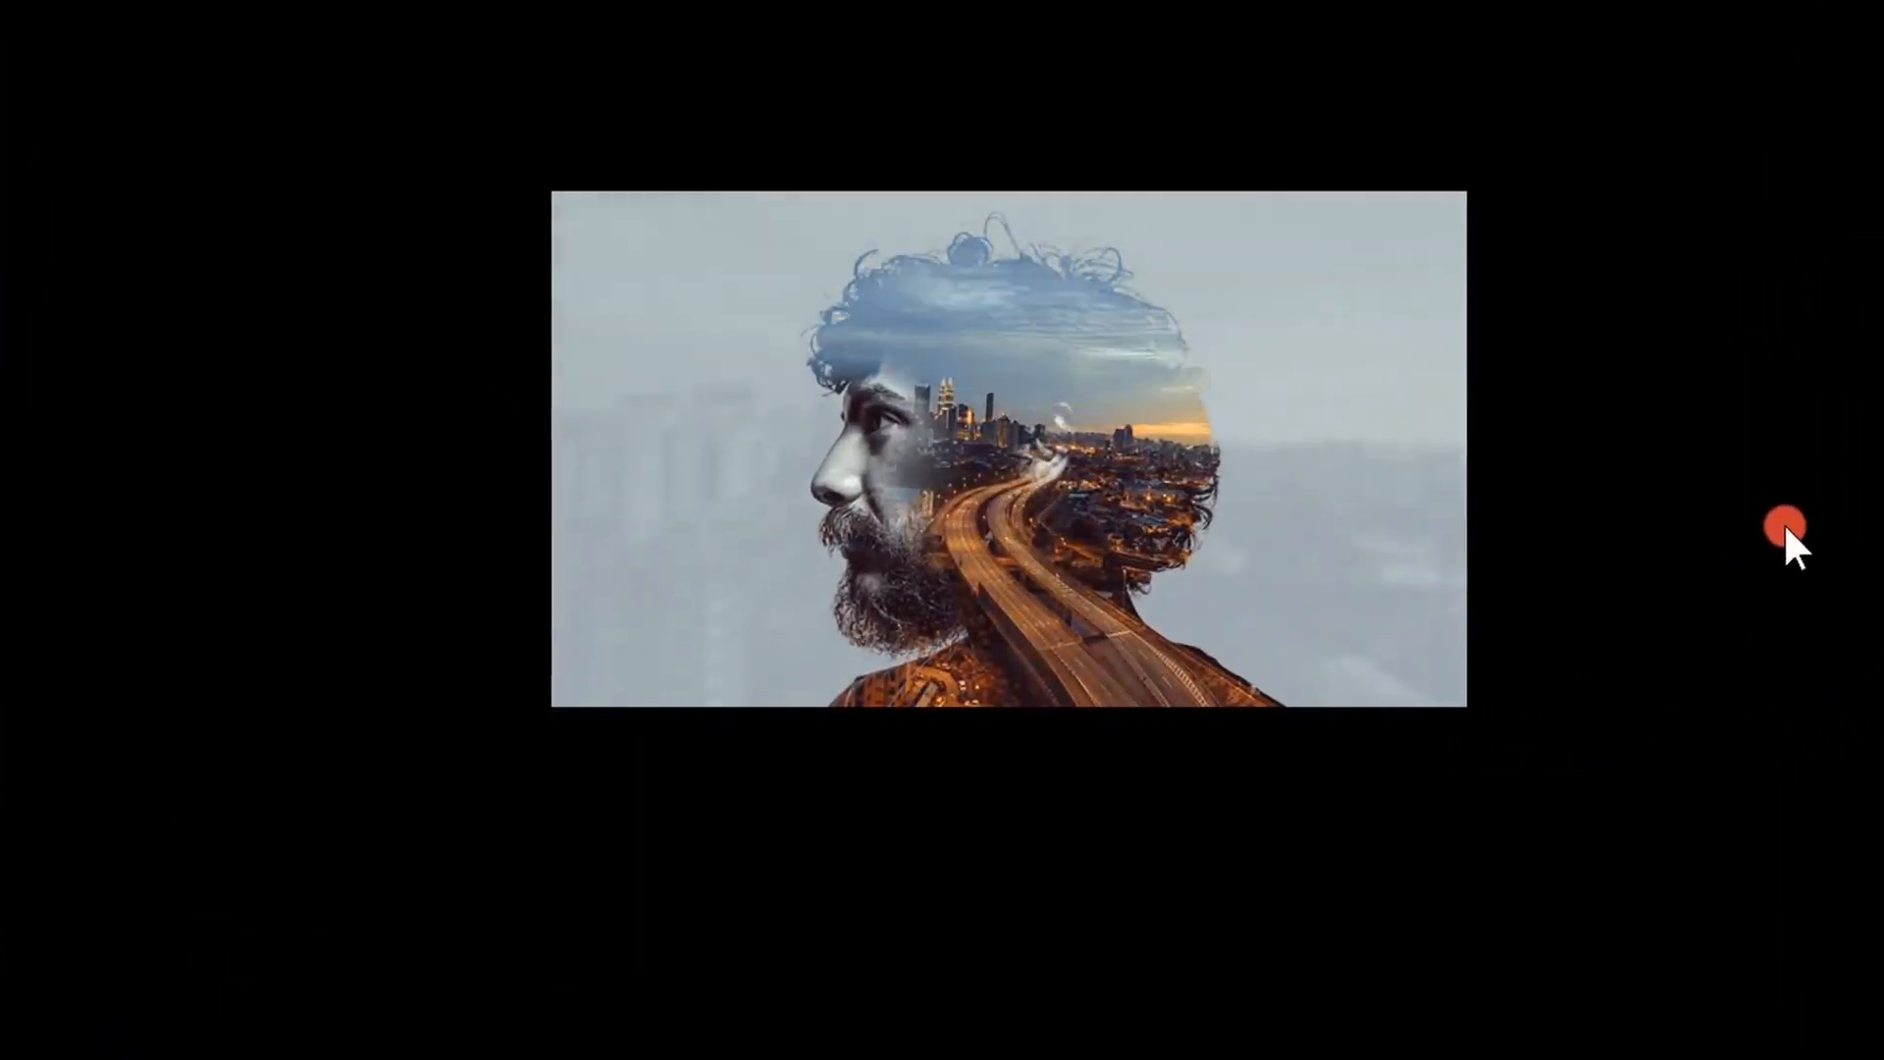
{"action": "key", "text": "Escape"}
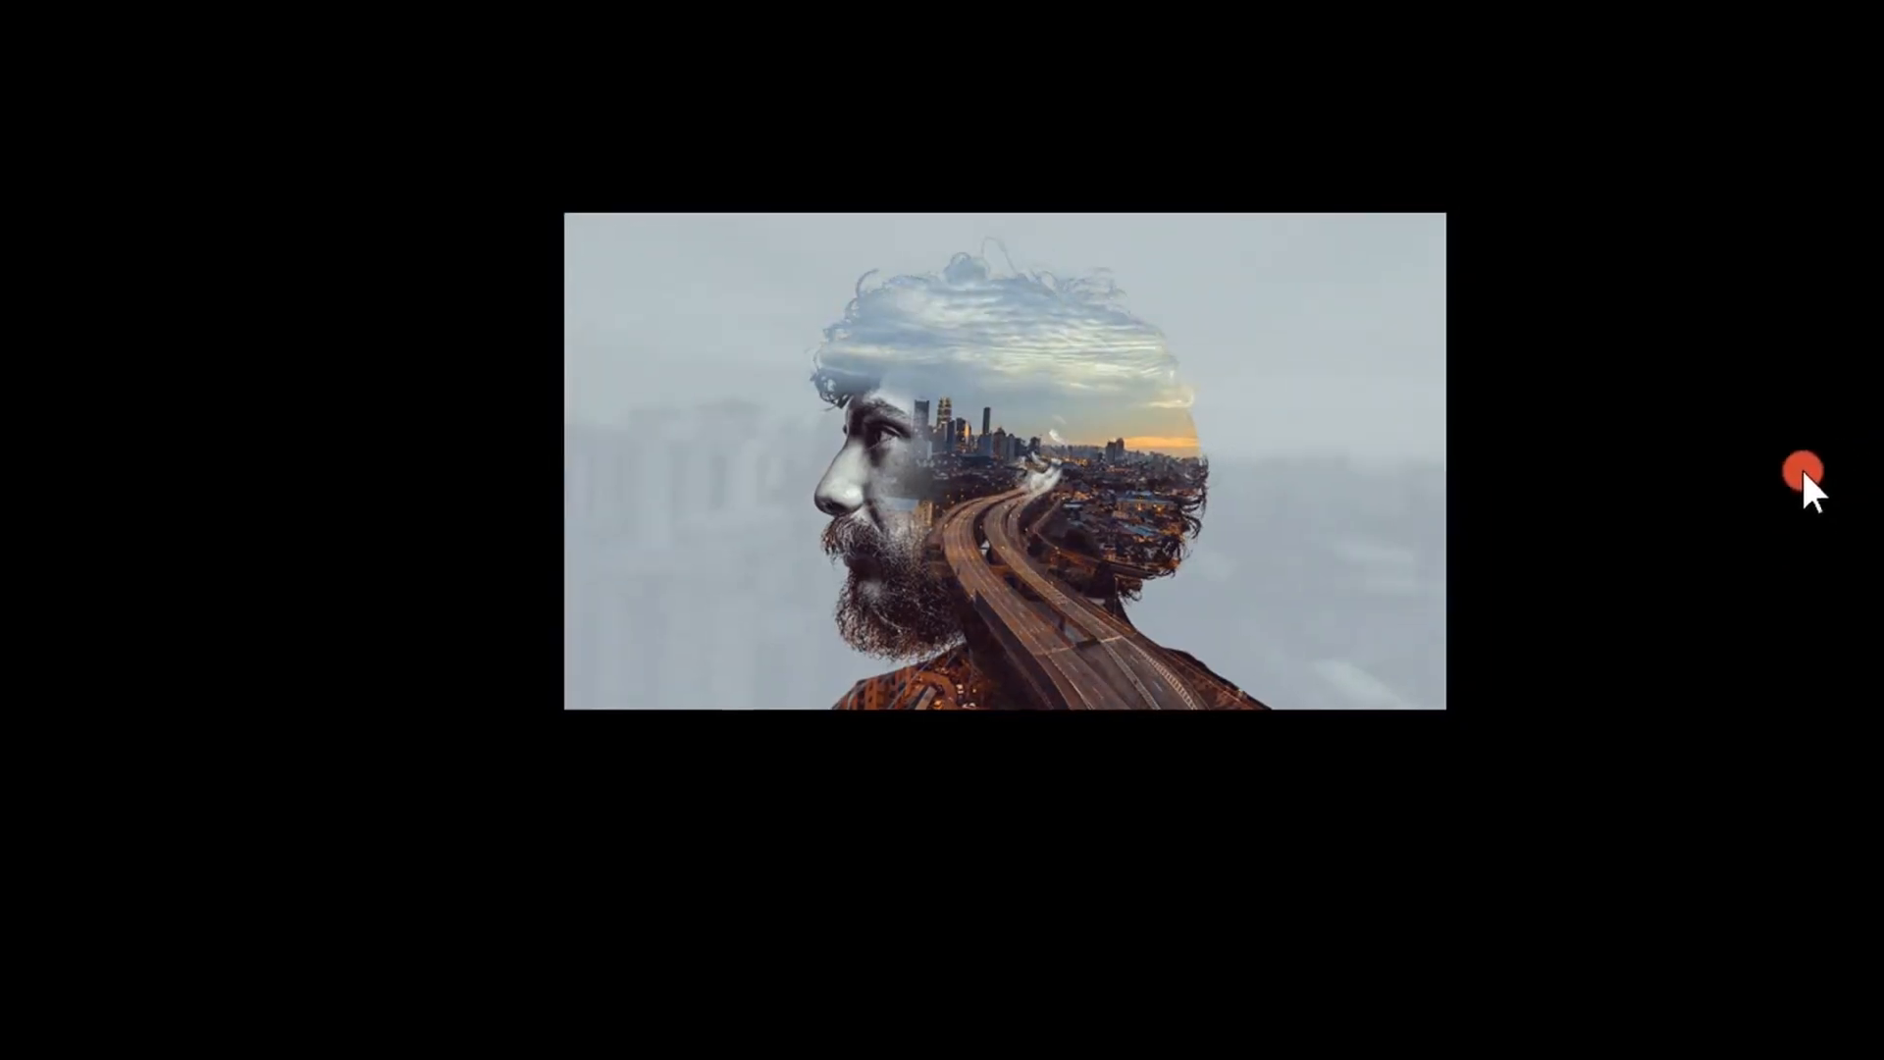
{"action": "left_click", "coordinate": [1717, 101]}
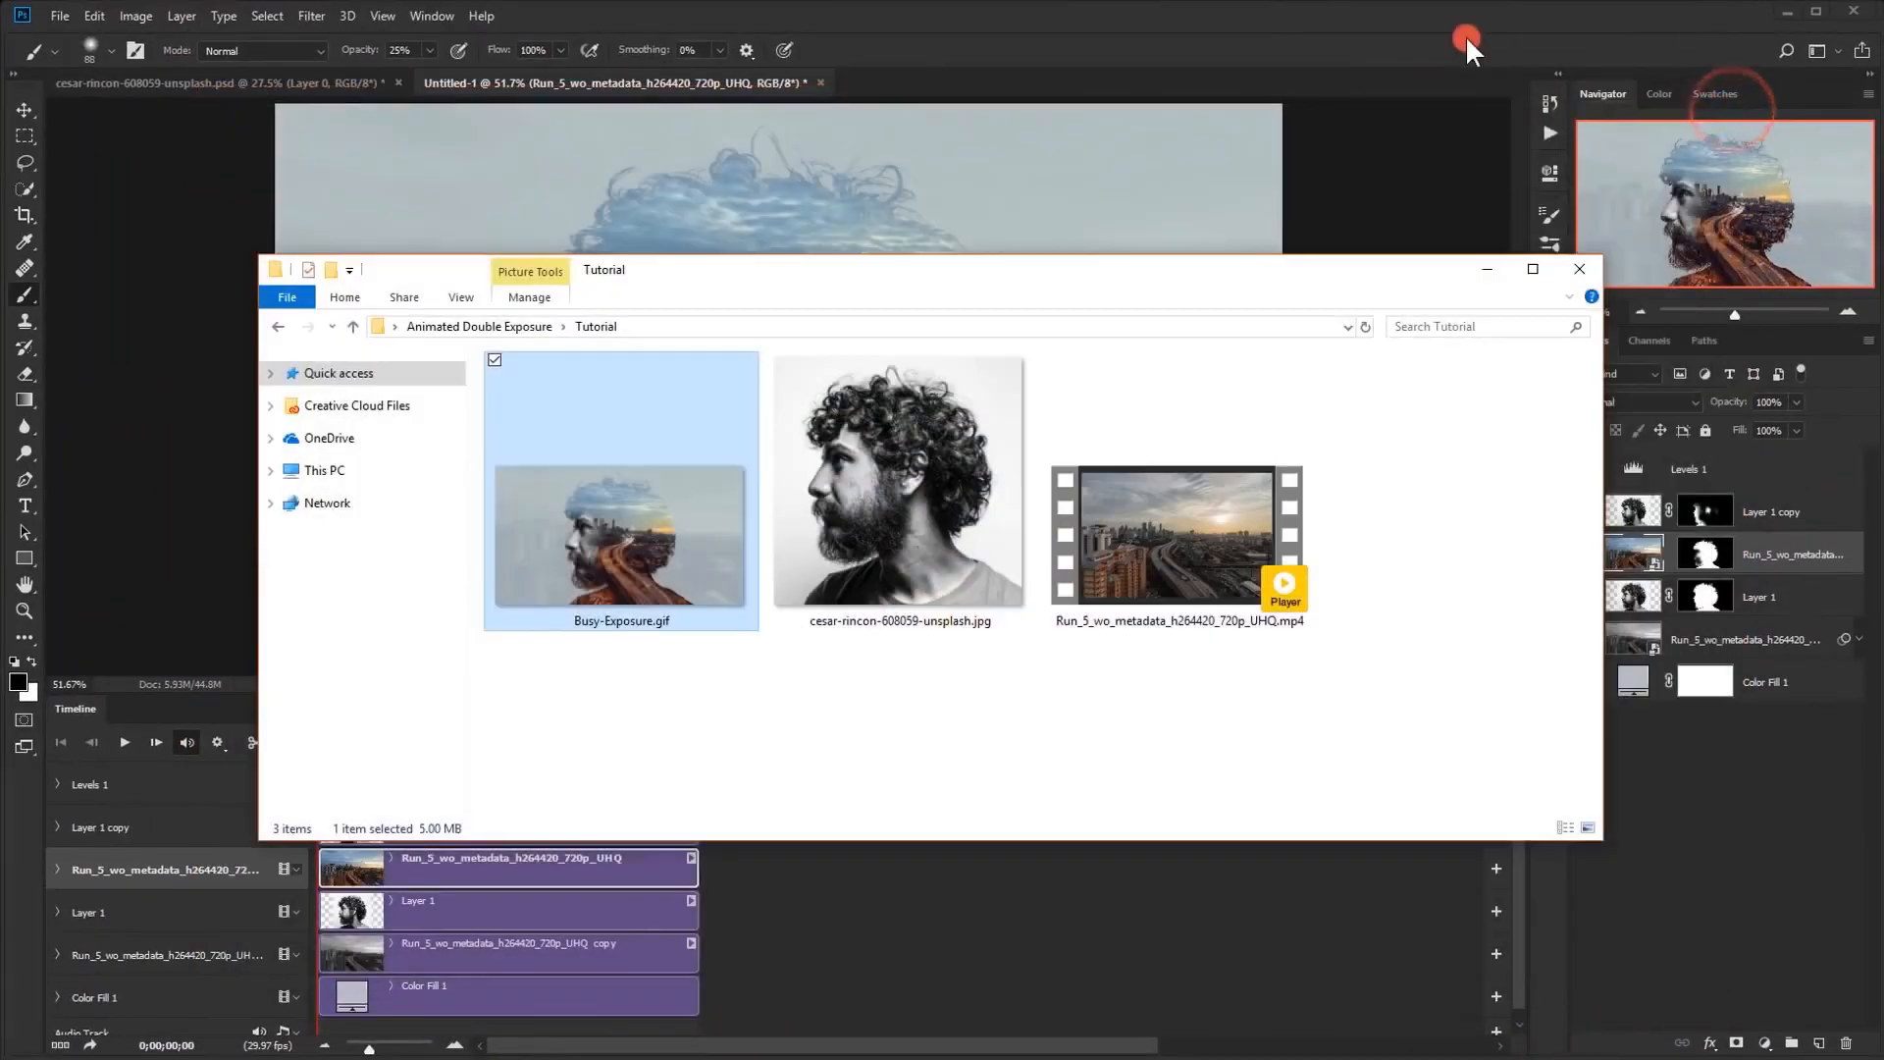
{"action": "left_click", "coordinate": [1495, 278]}
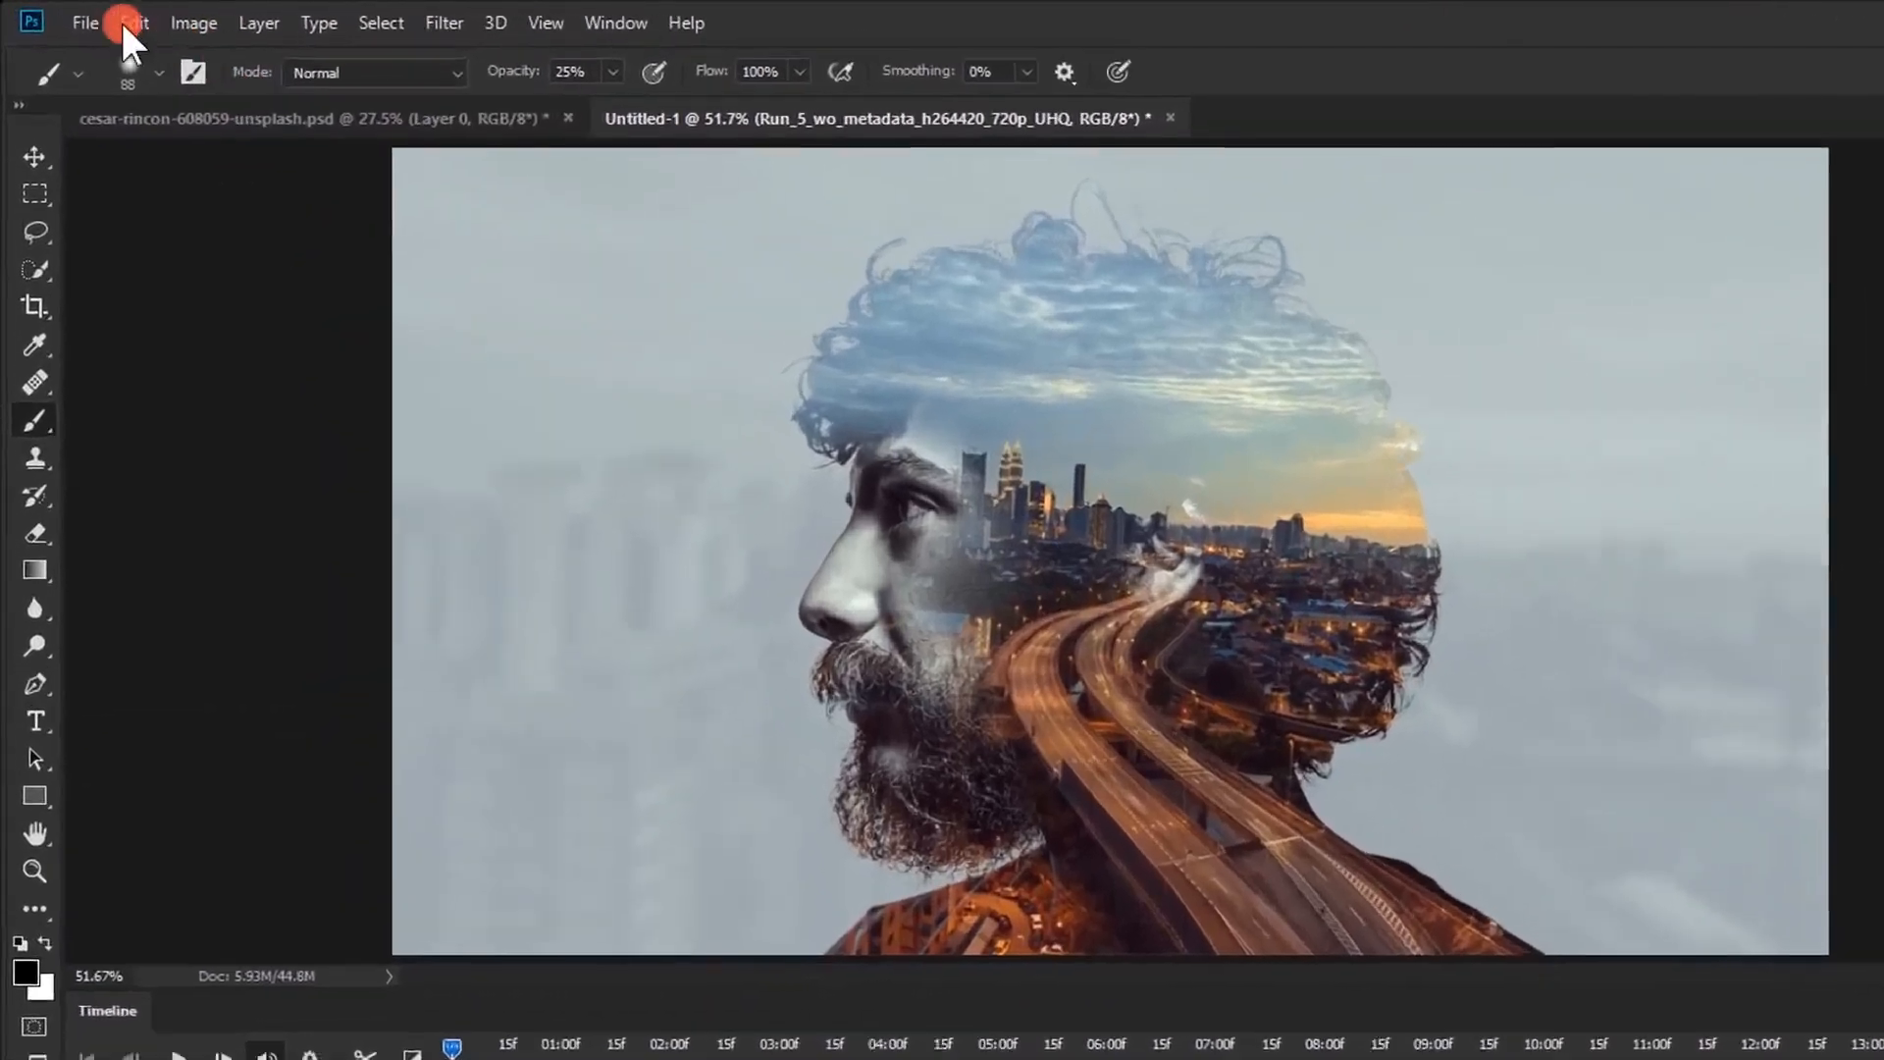
Set up a Render Video export of the composition named Busy Exposure.mp4, with the Tutorial folder as its destination
{"action": "left_click", "coordinate": [98, 22]}
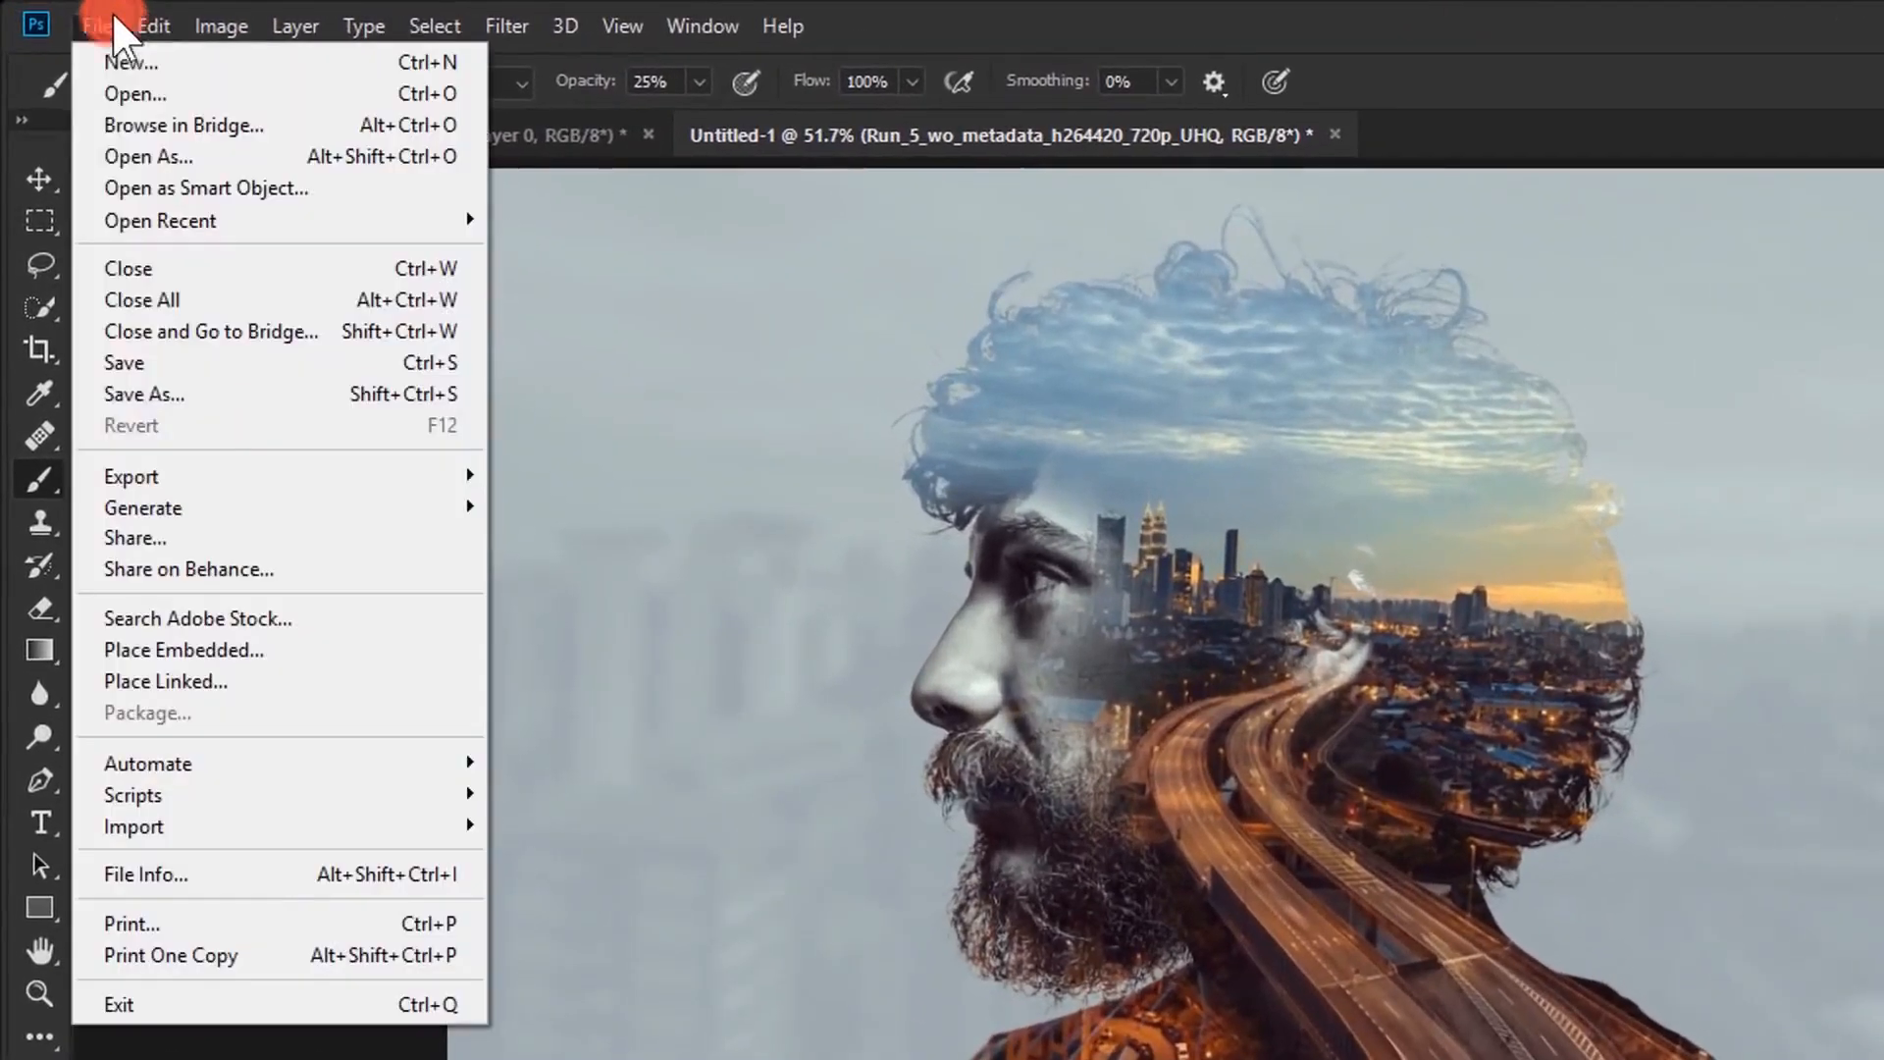
{"action": "mouse_move", "coordinate": [118, 417]}
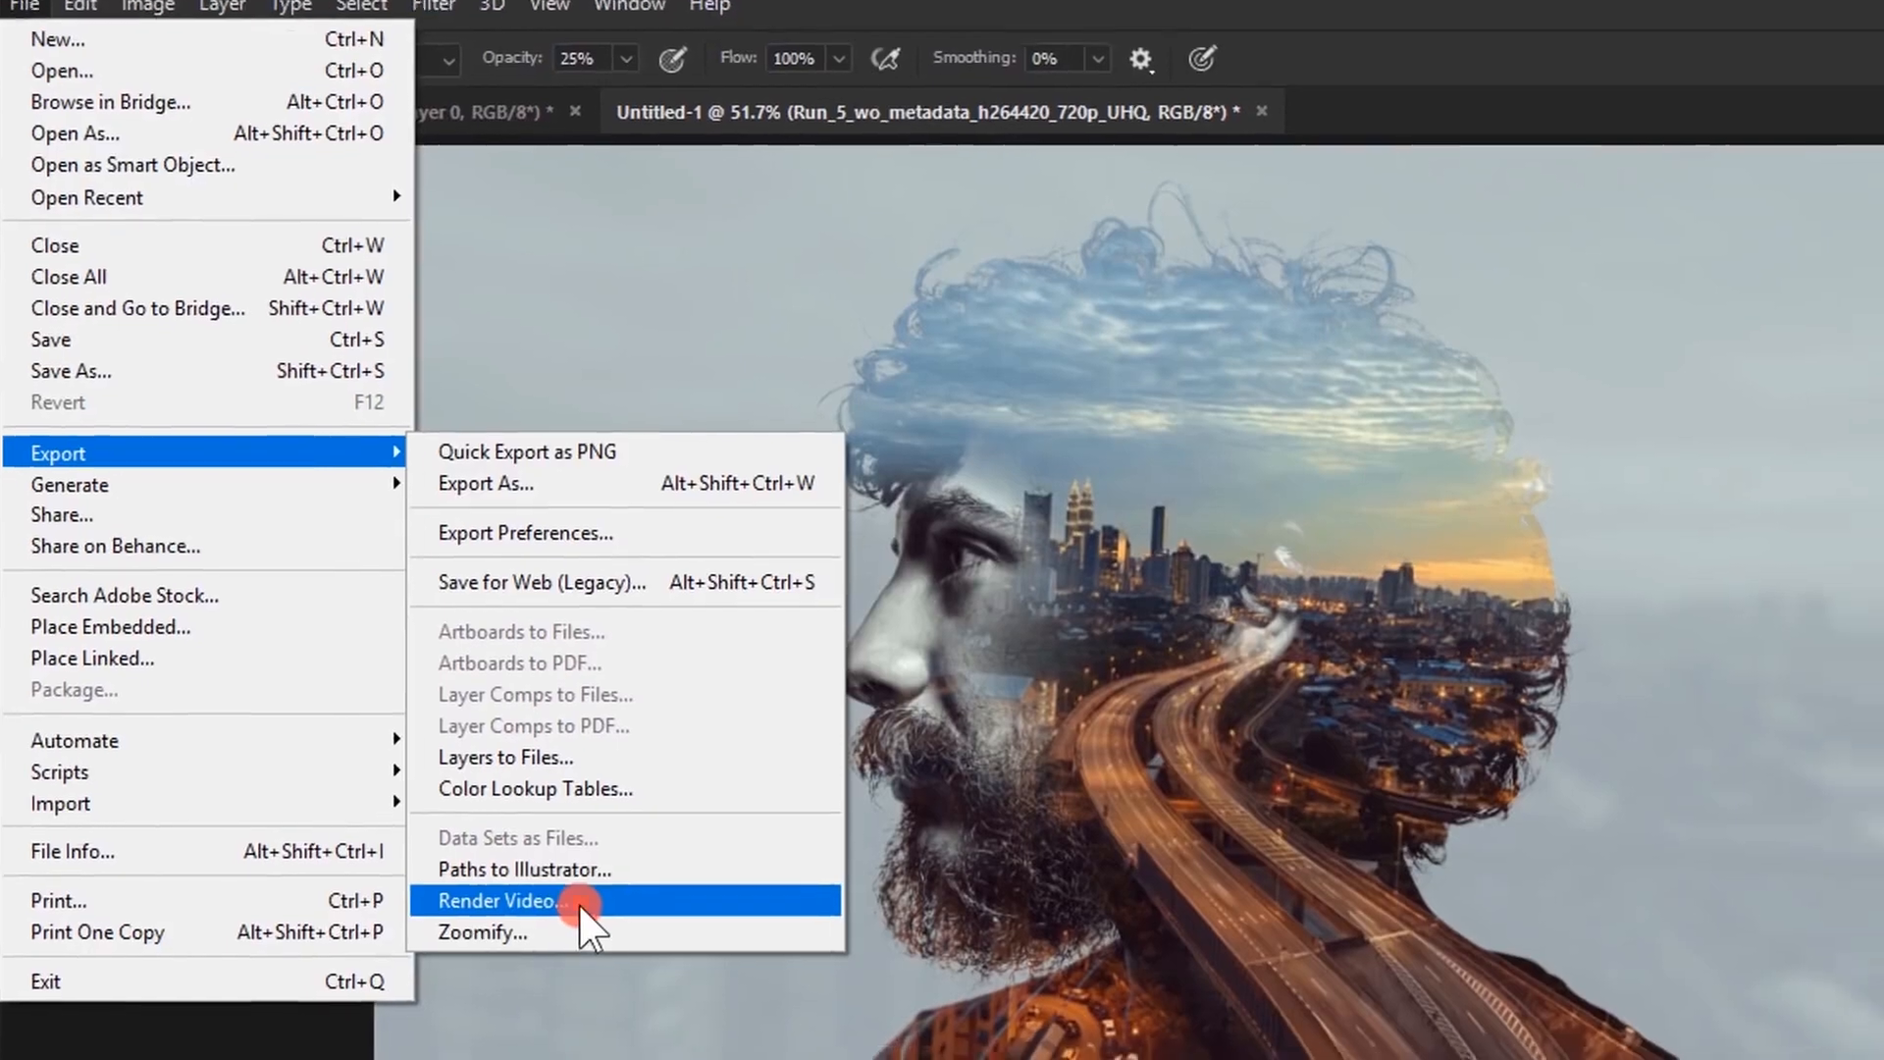
{"action": "left_click", "coordinate": [665, 925]}
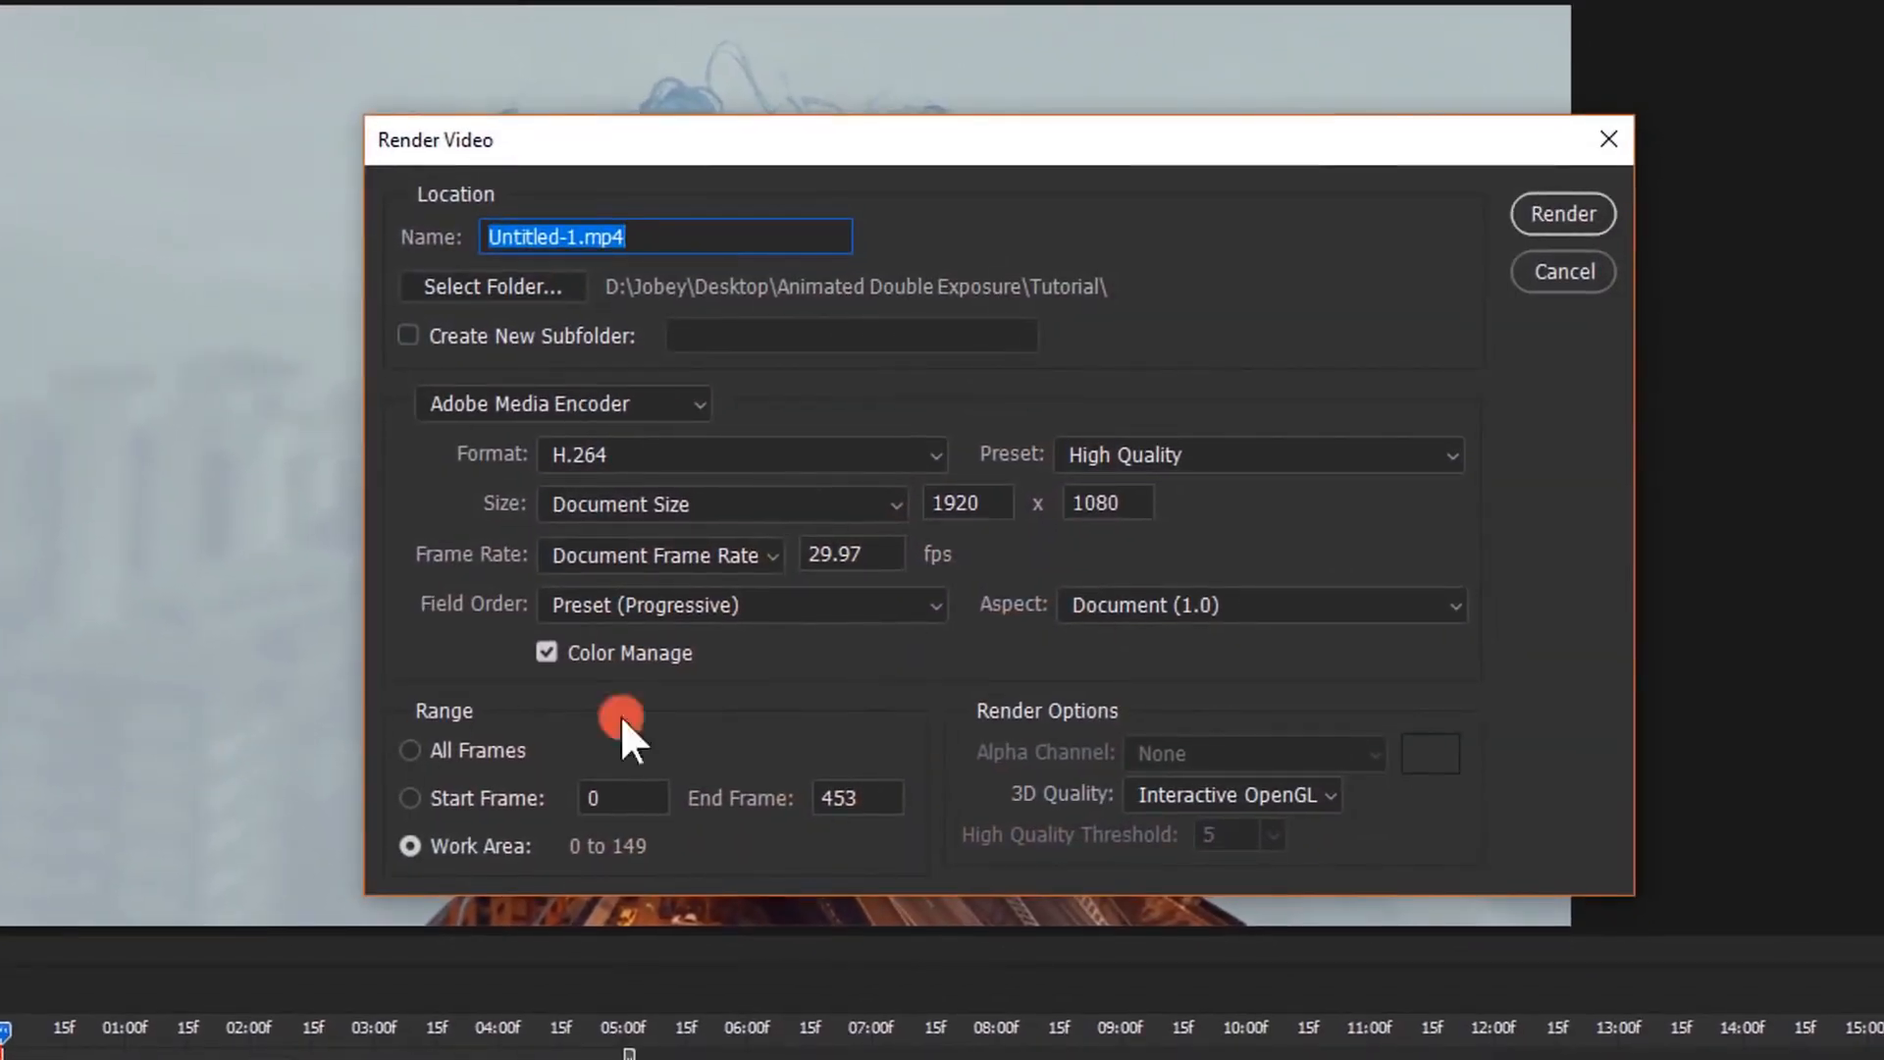
{"action": "left_click", "coordinate": [715, 237]}
{"action": "left_click", "coordinate": [573, 236]}
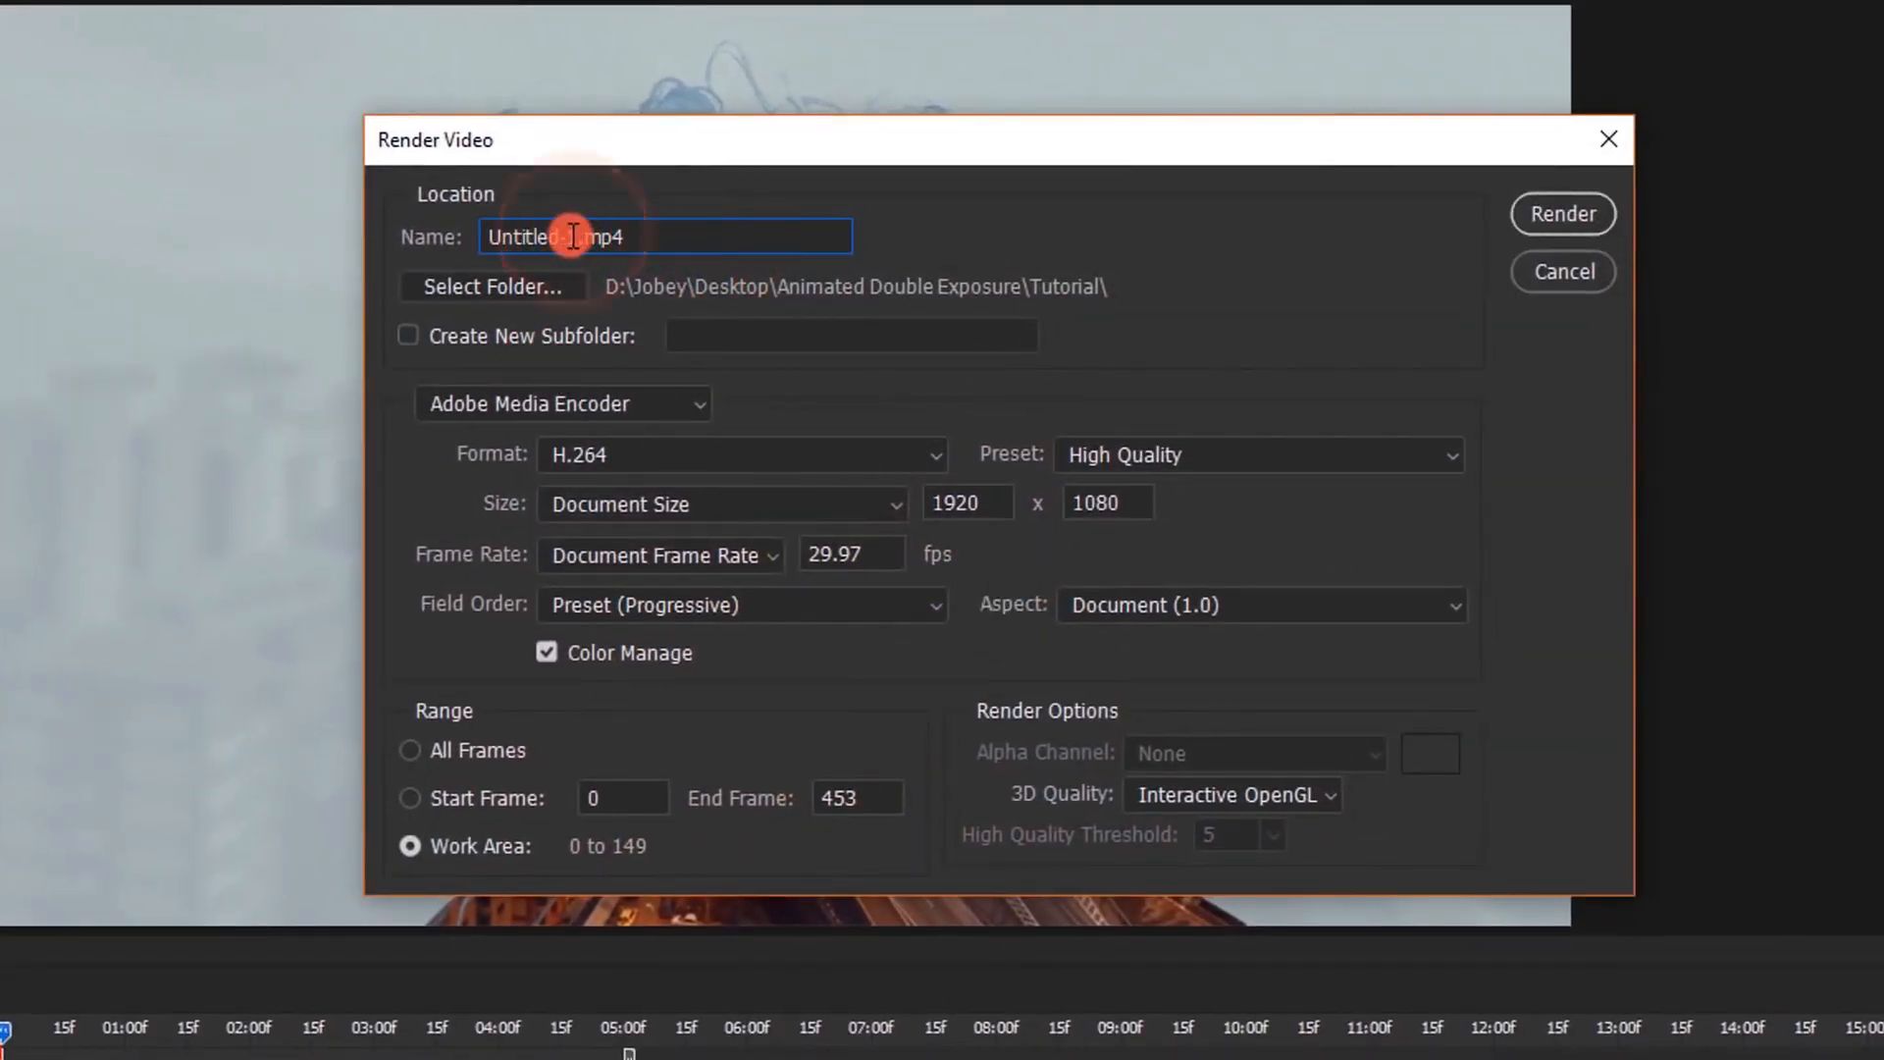
{"action": "double_click", "coordinate": [580, 236]}
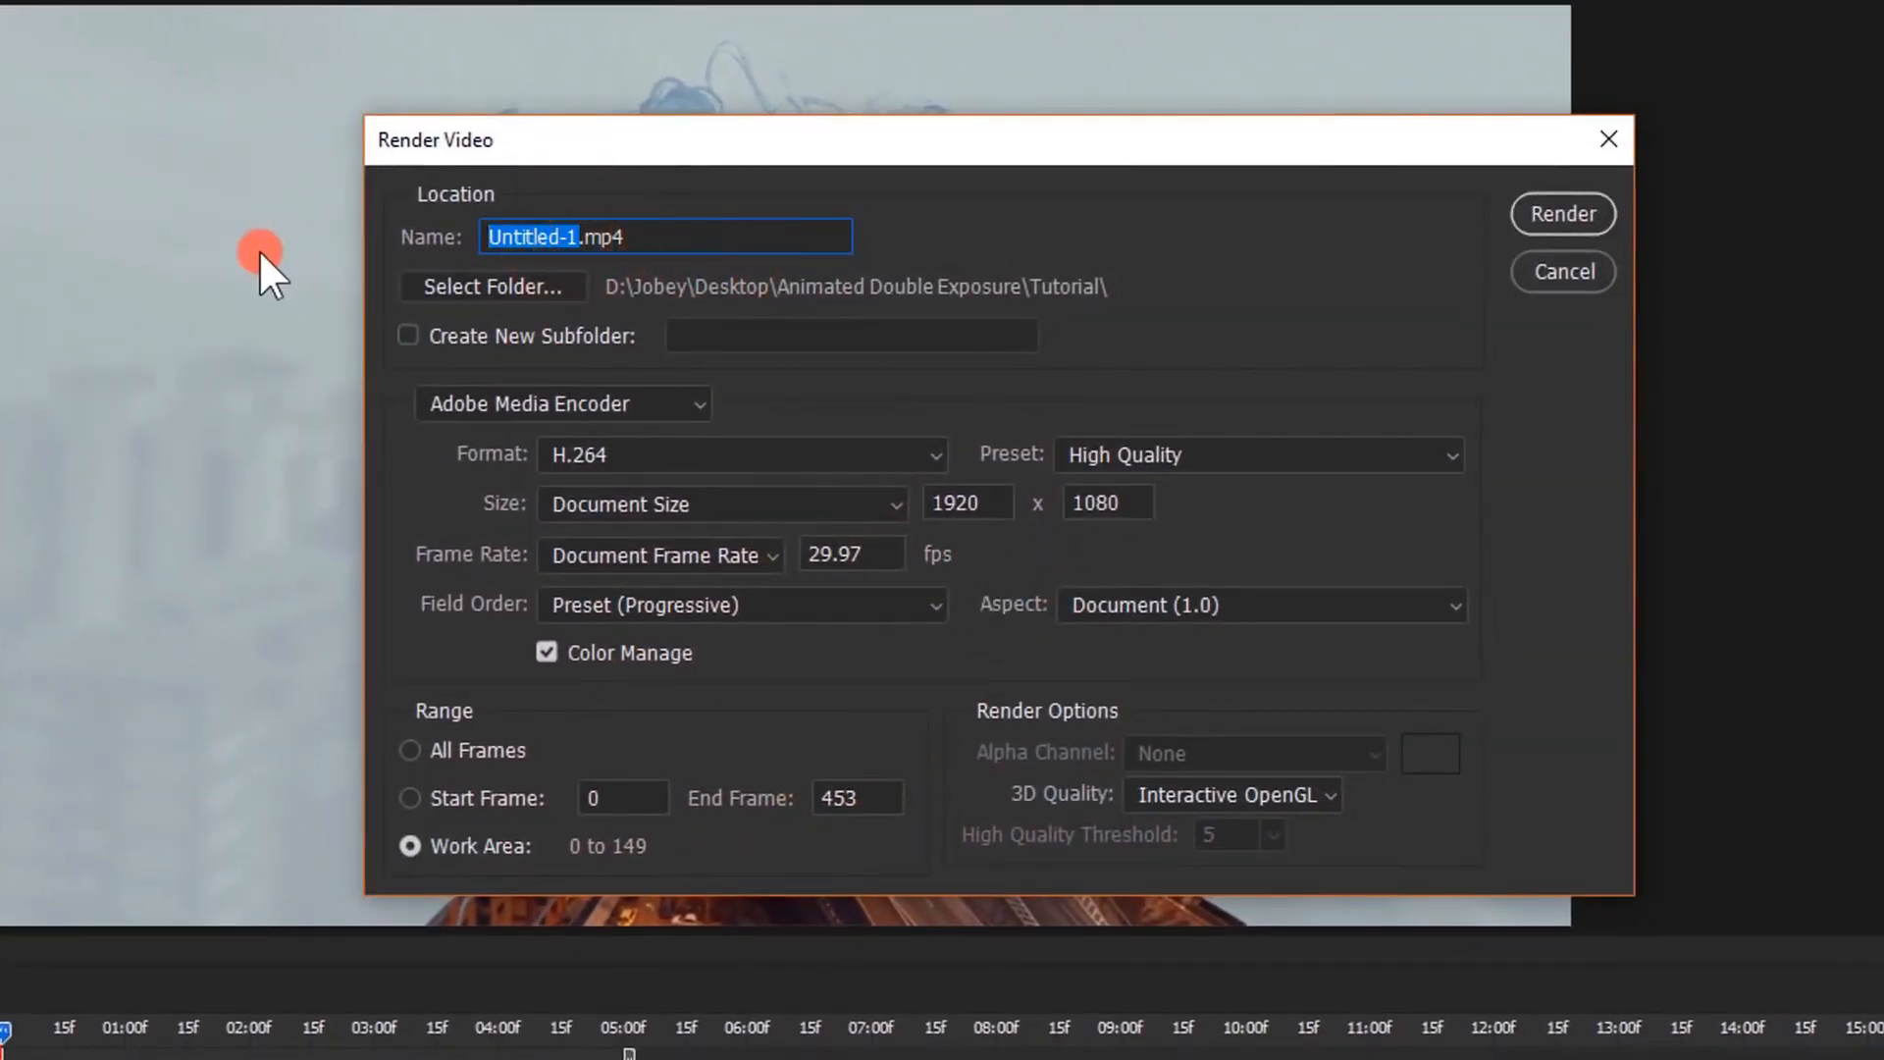
{"action": "type", "text": "Busy Exposure"}
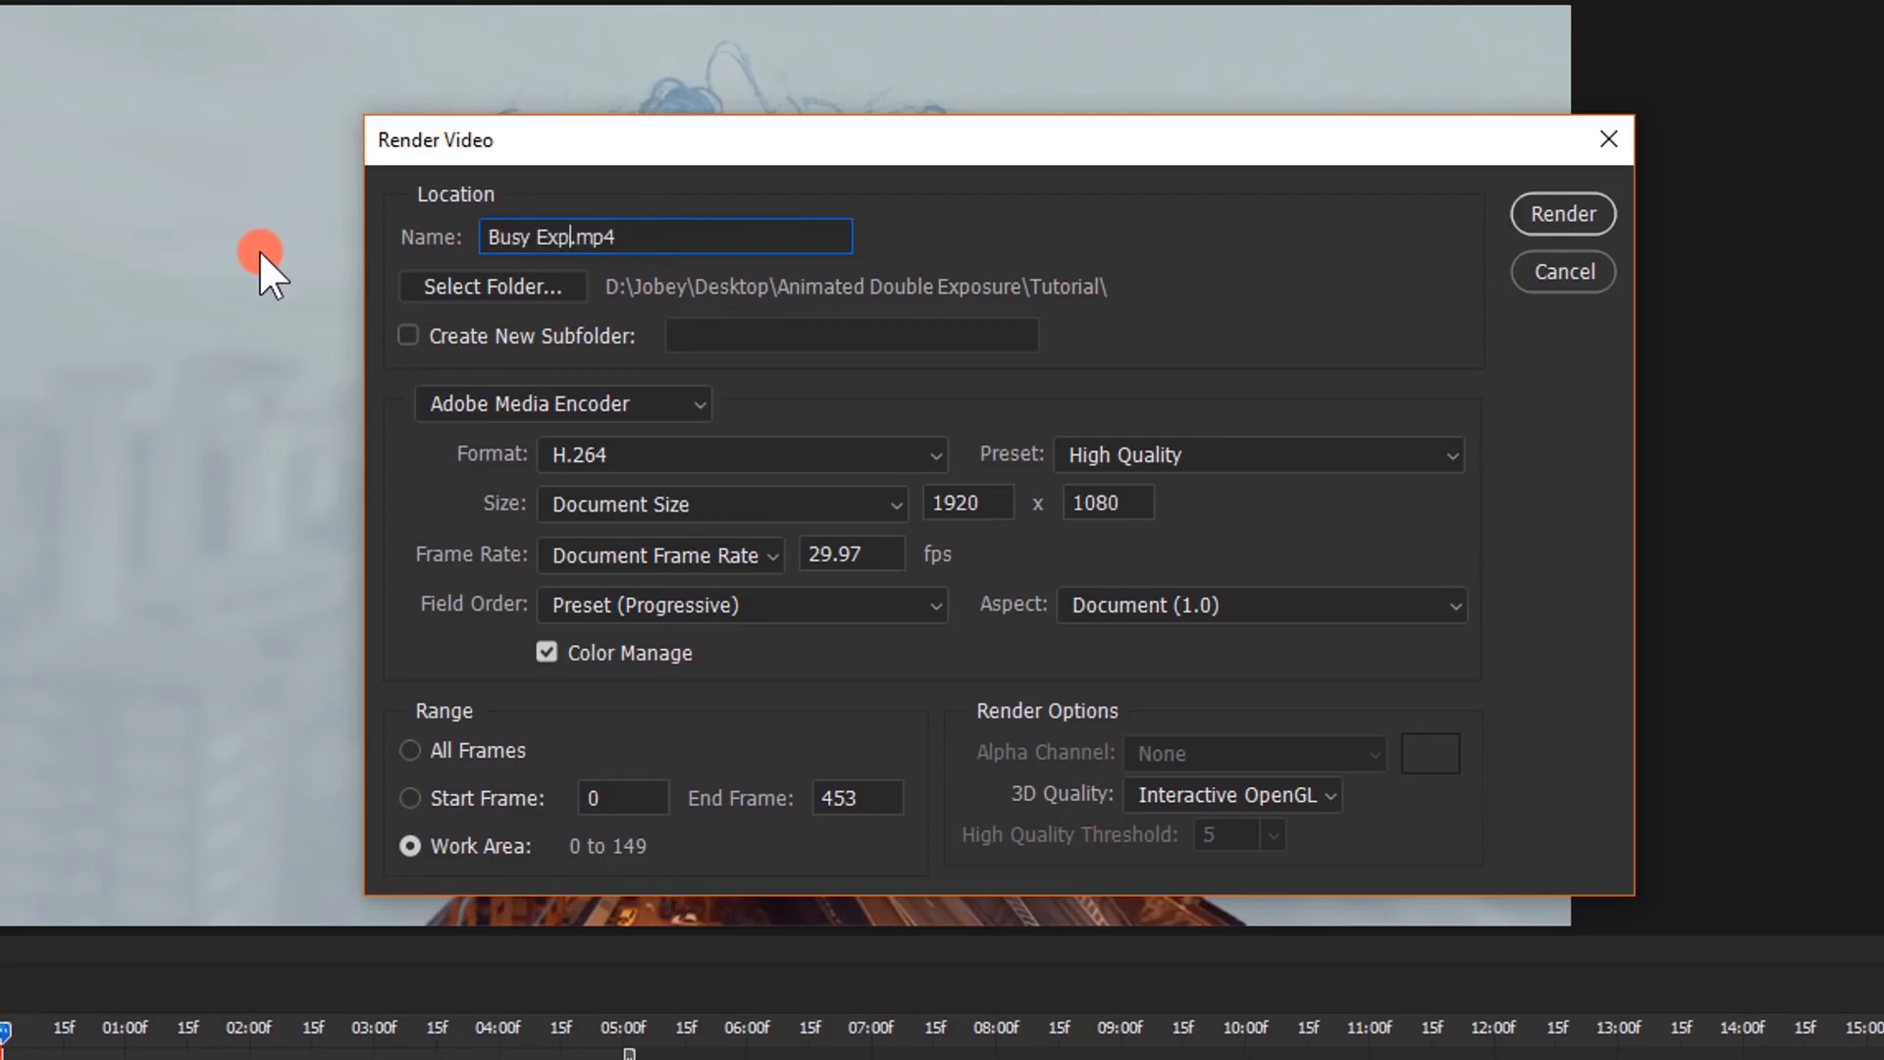
{"action": "left_click", "coordinate": [522, 285]}
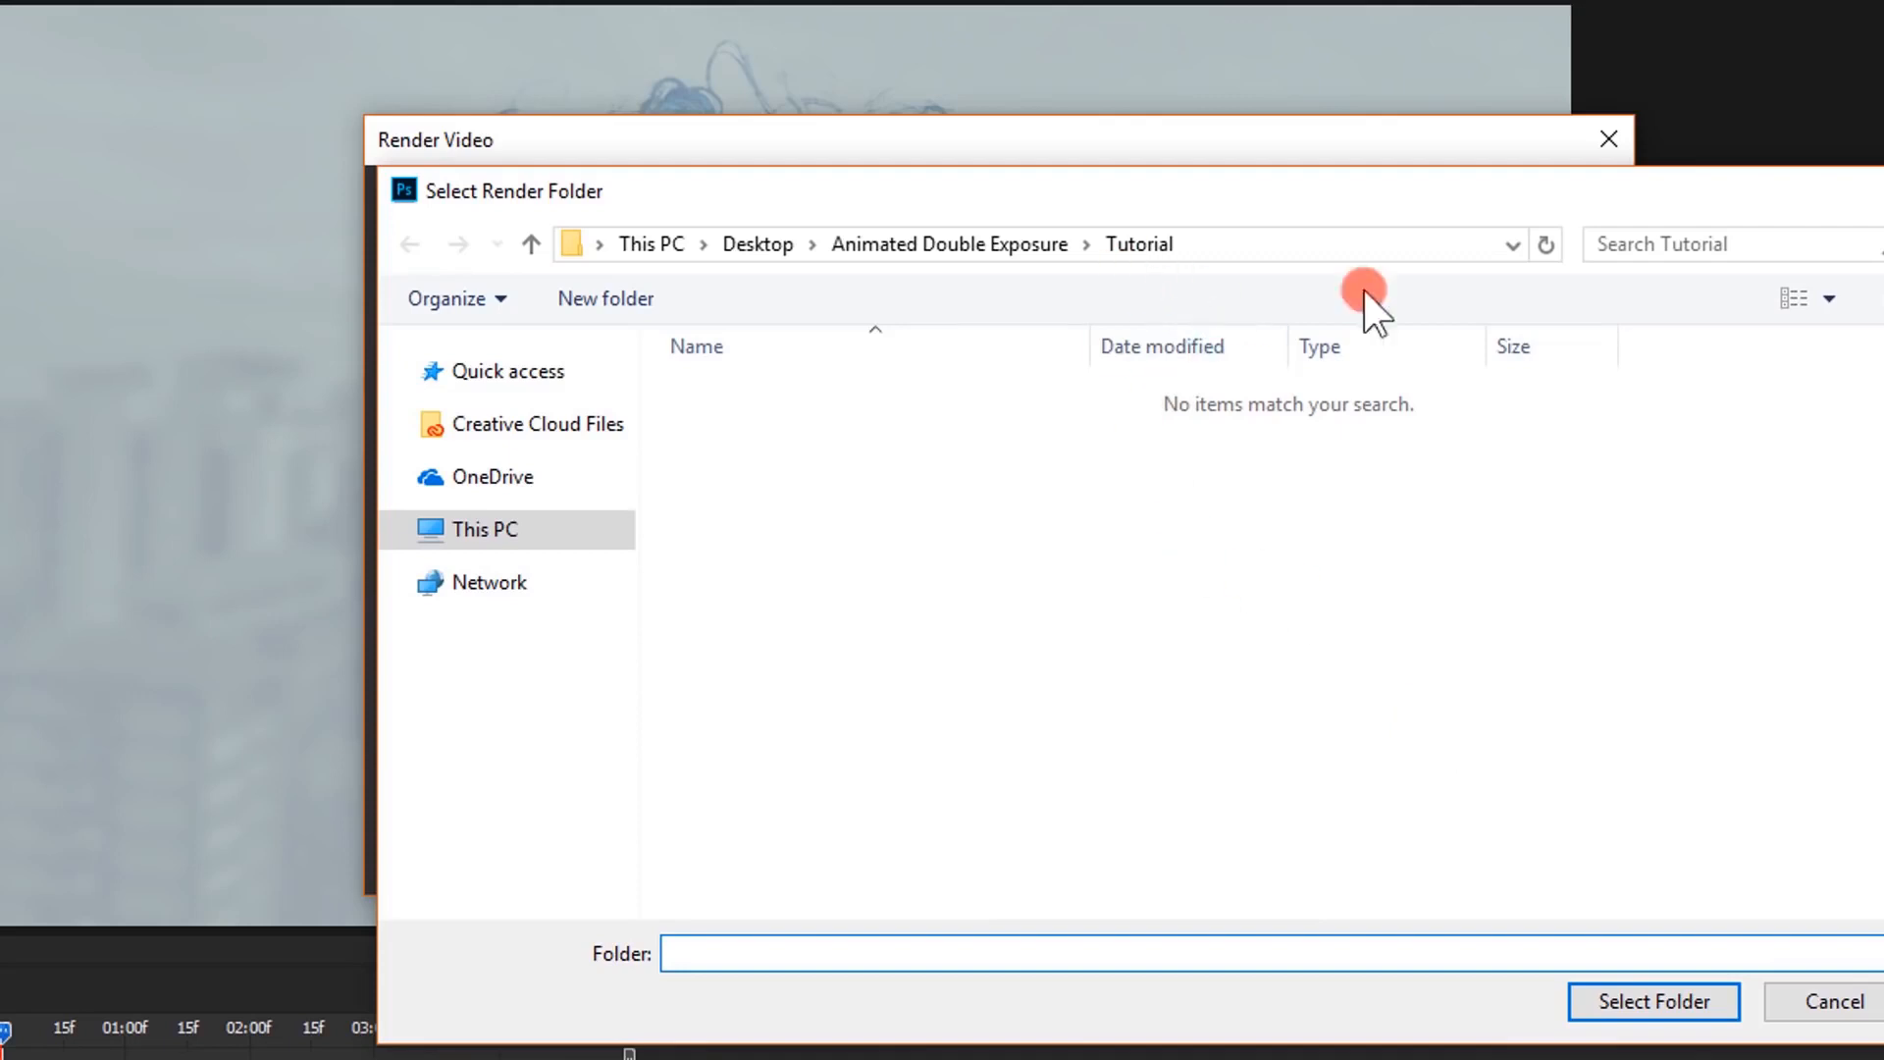
{"action": "left_click", "coordinate": [1707, 997]}
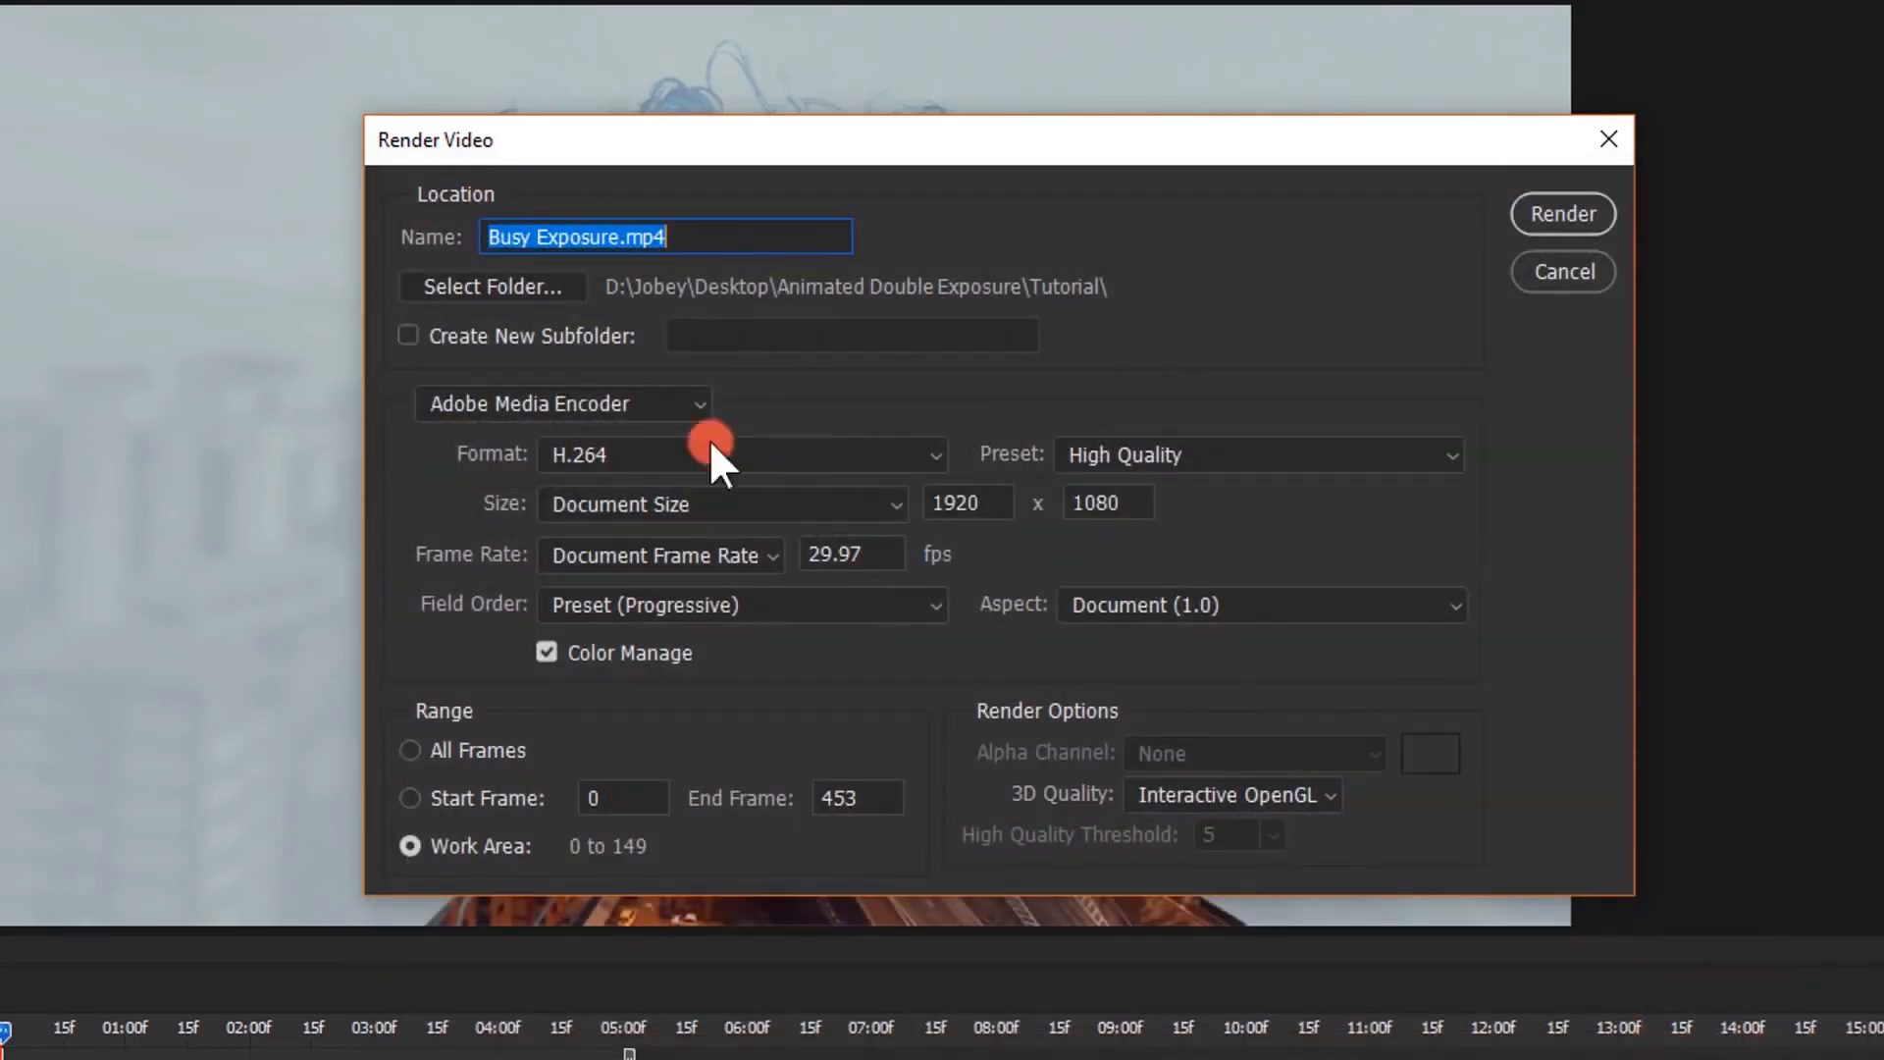
Render the video in H.264 format with the High Quality preset
{"action": "left_click", "coordinate": [875, 454]}
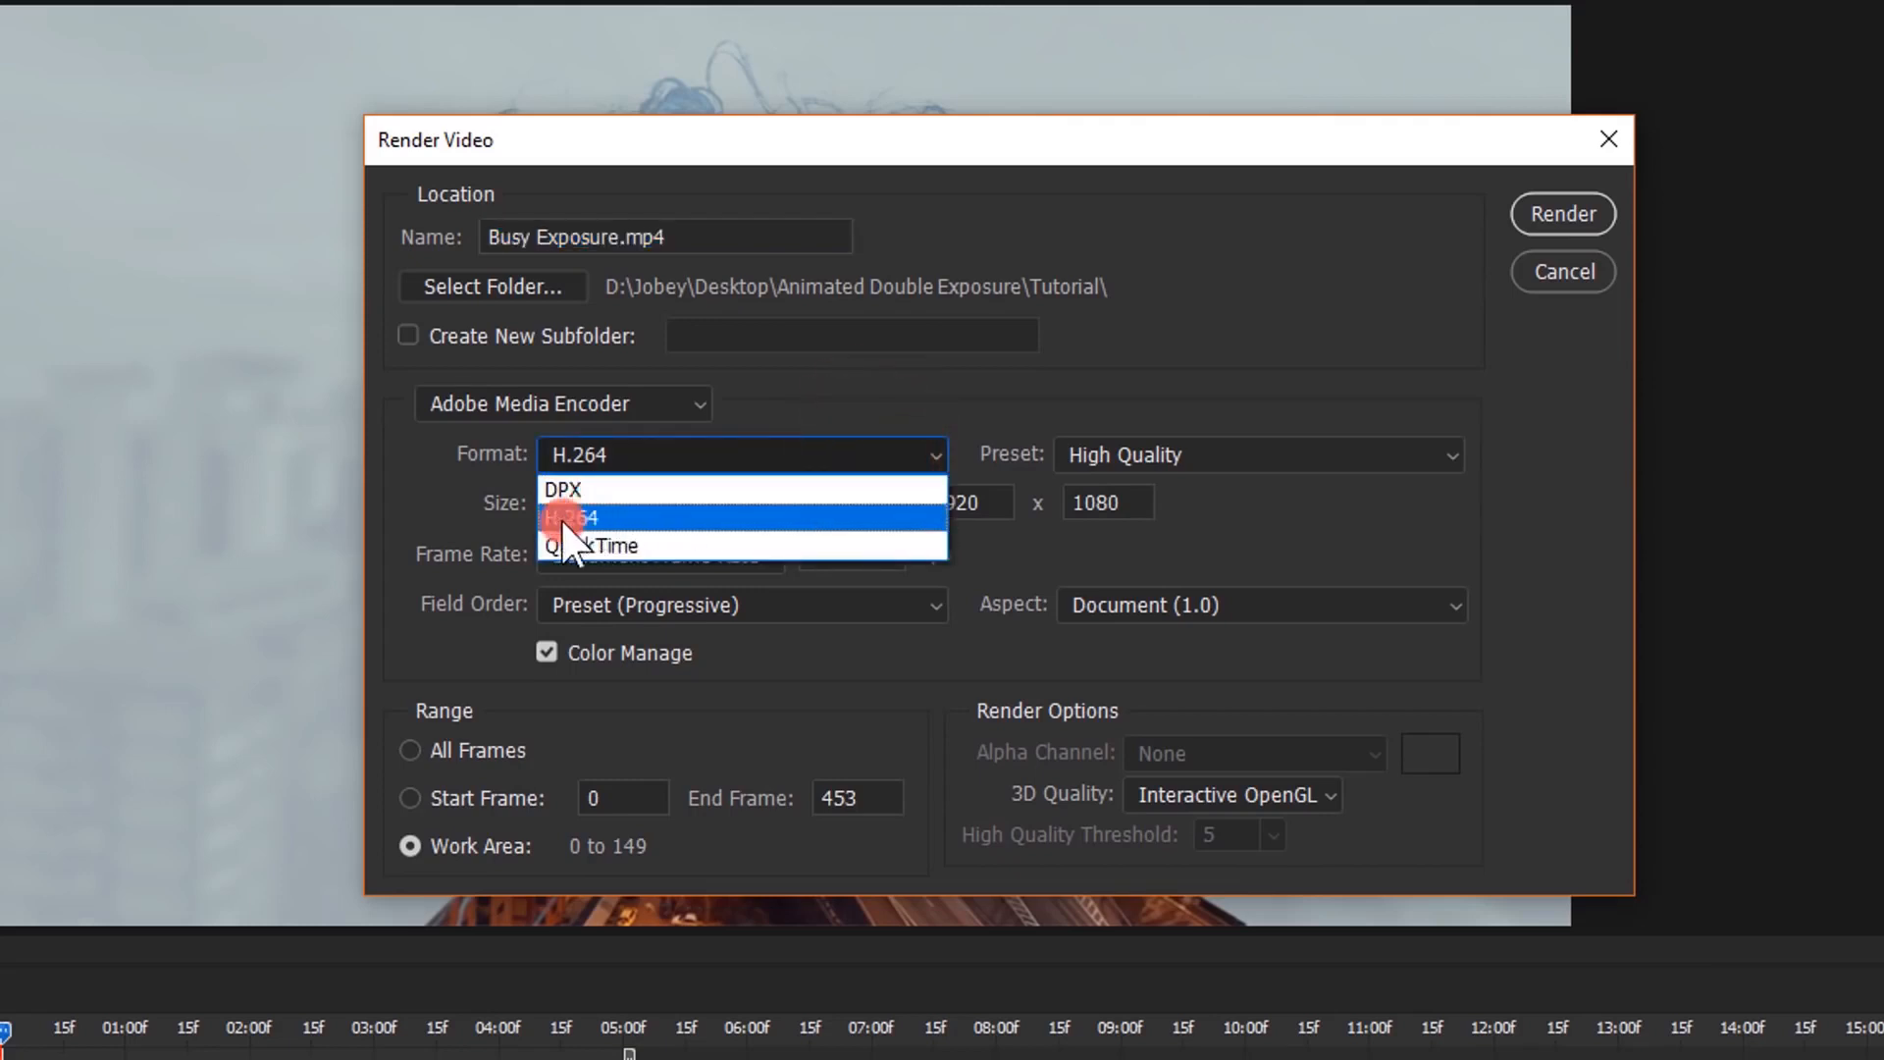
{"action": "left_click", "coordinate": [597, 518]}
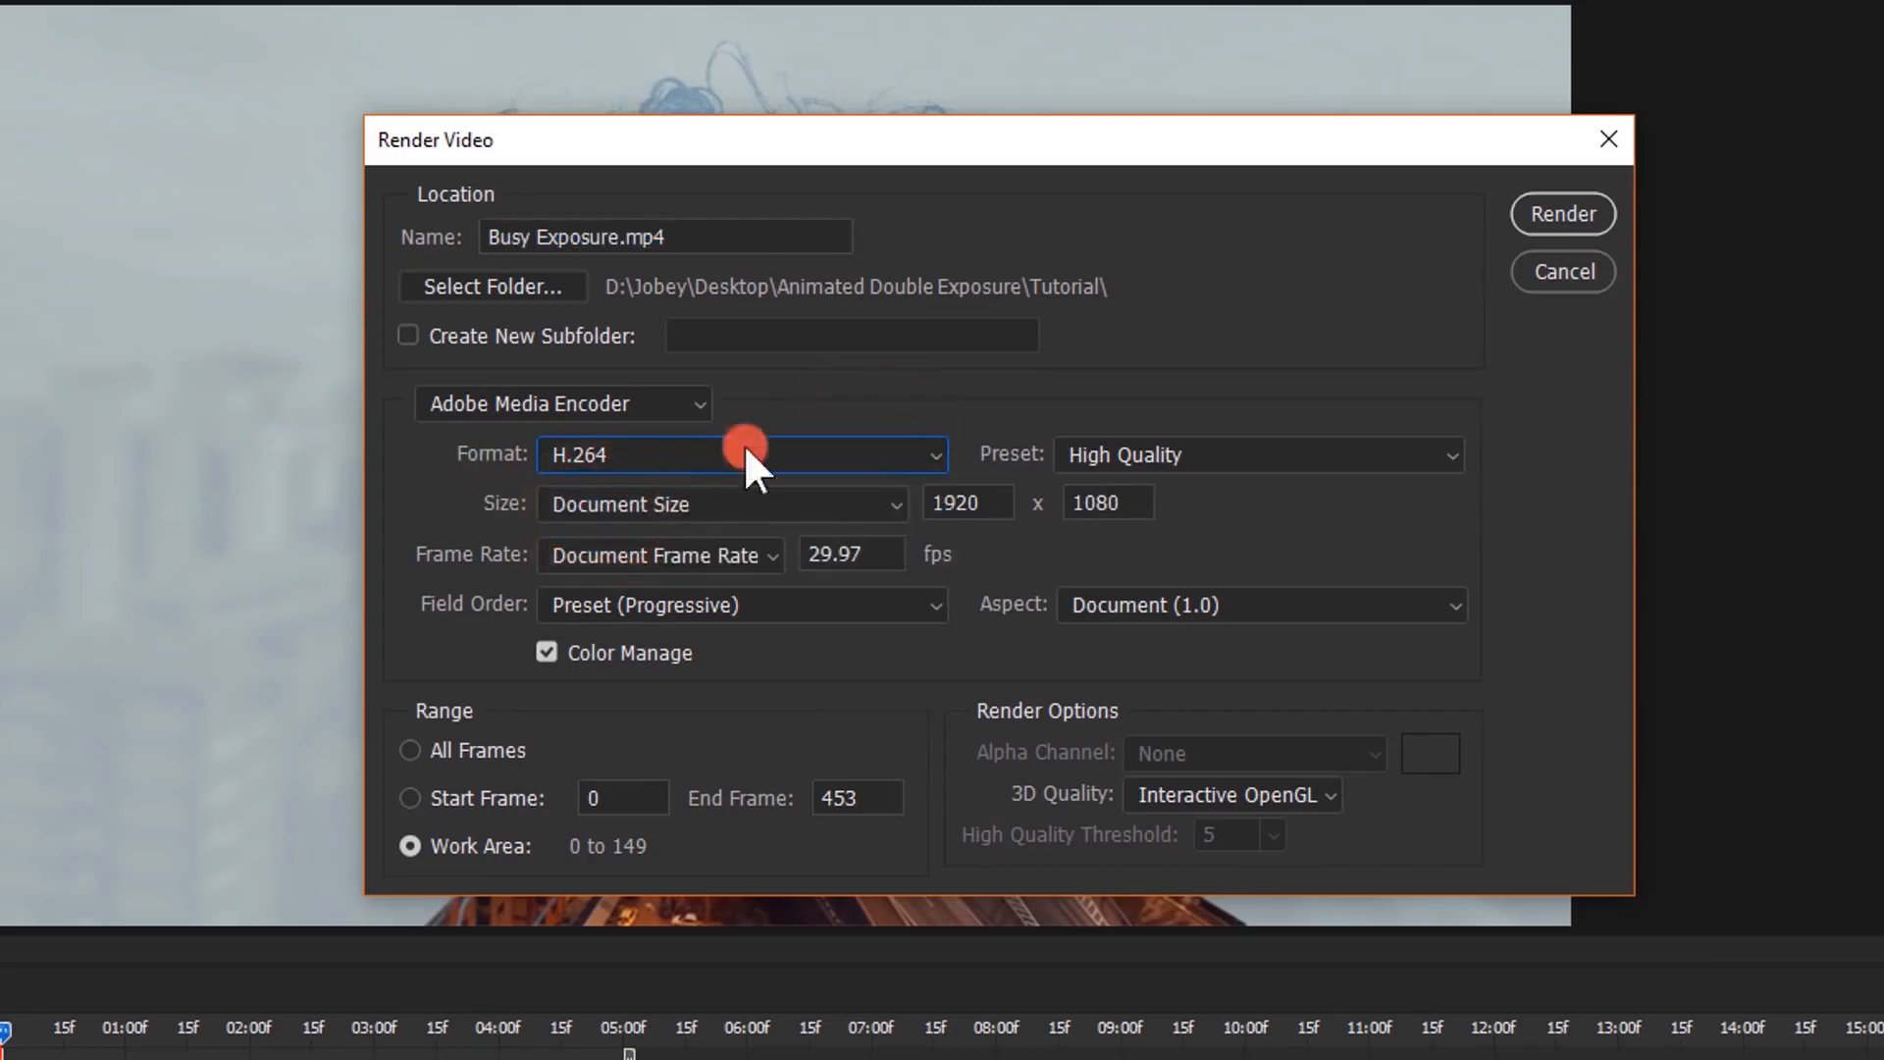
{"action": "left_click", "coordinate": [1122, 454]}
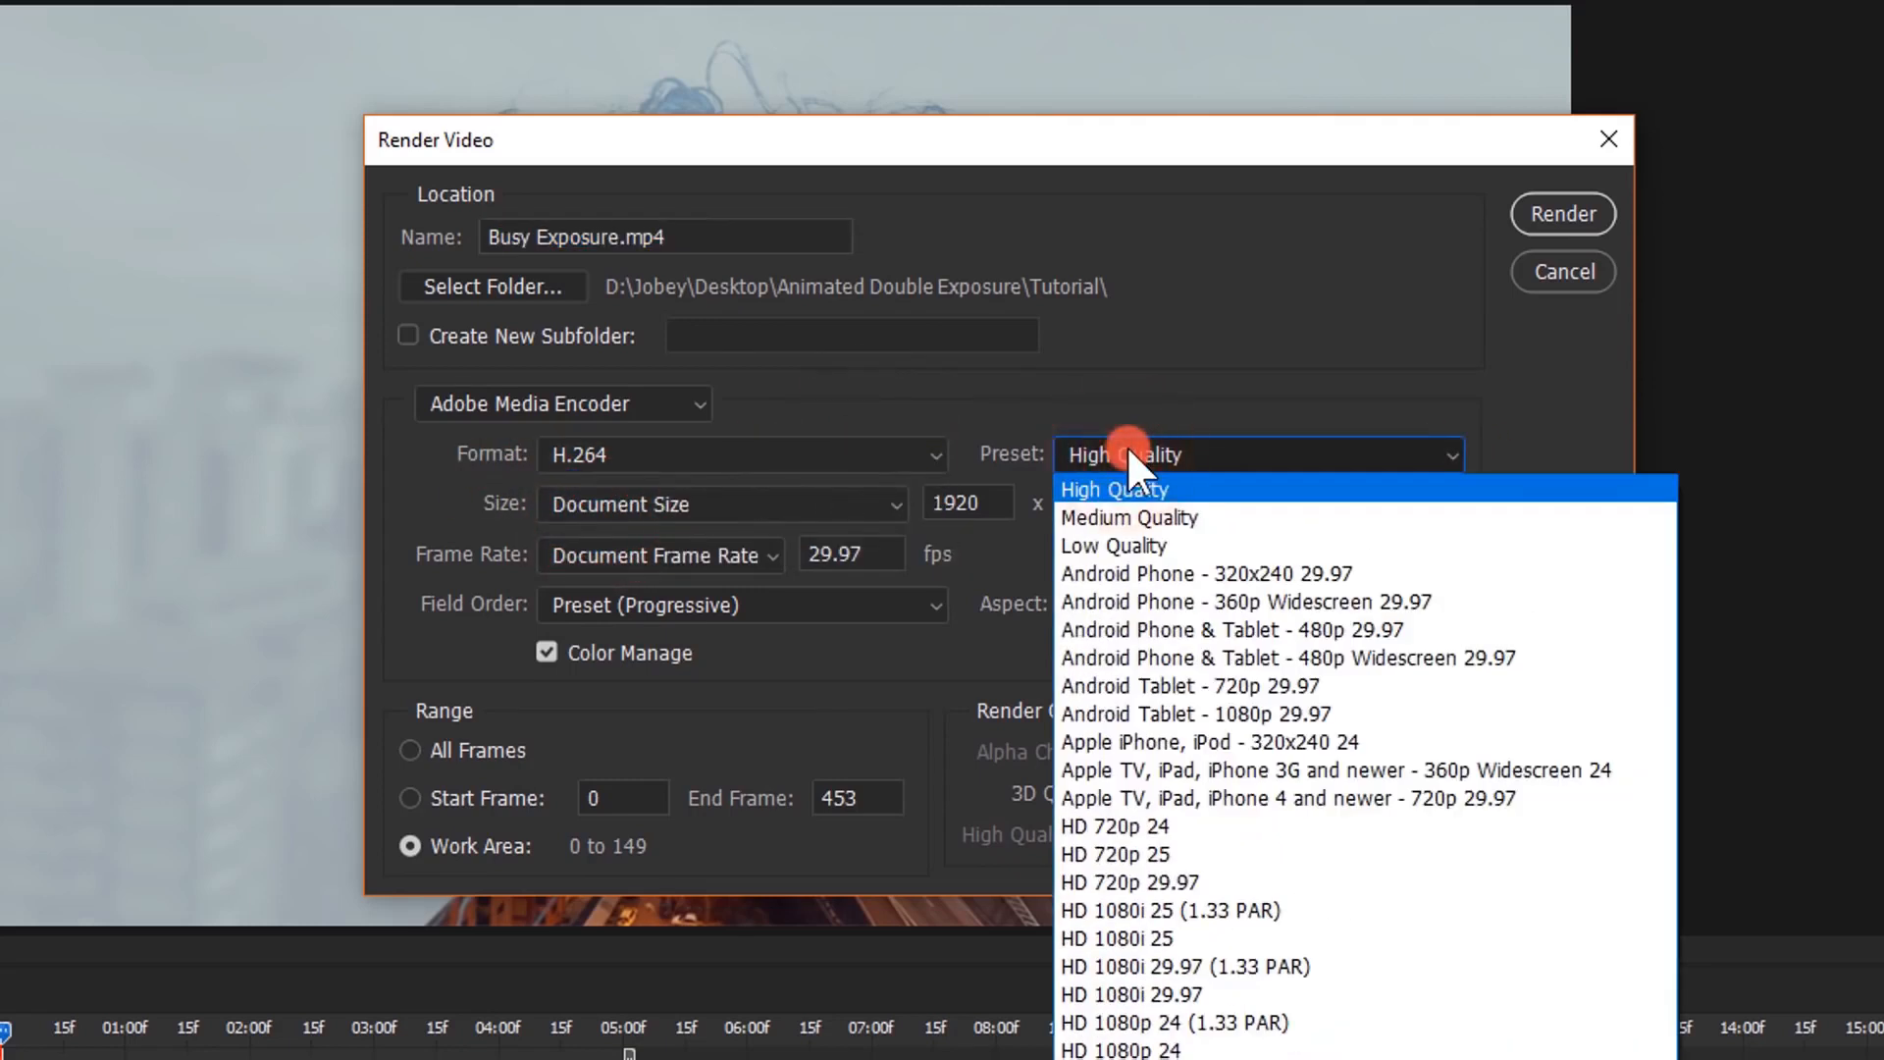
{"action": "left_click", "coordinate": [1166, 490]}
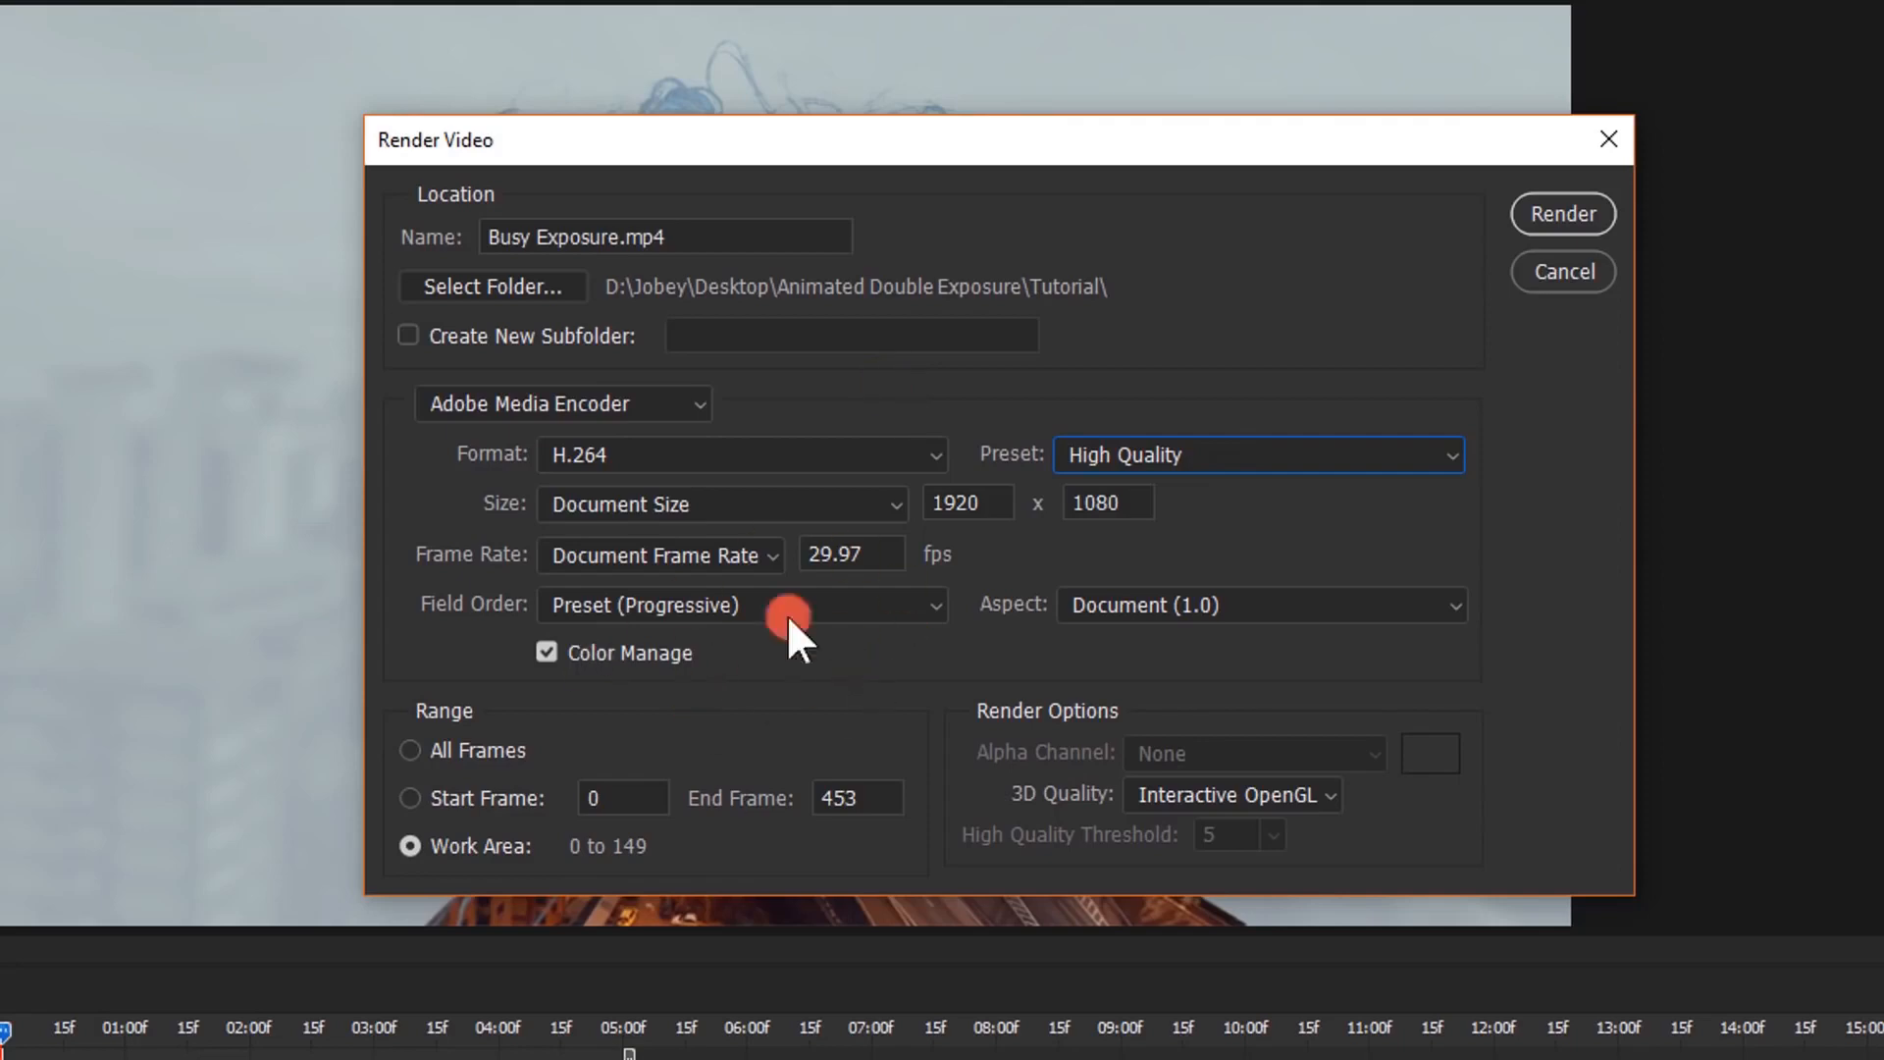
{"action": "left_click", "coordinate": [1576, 210]}
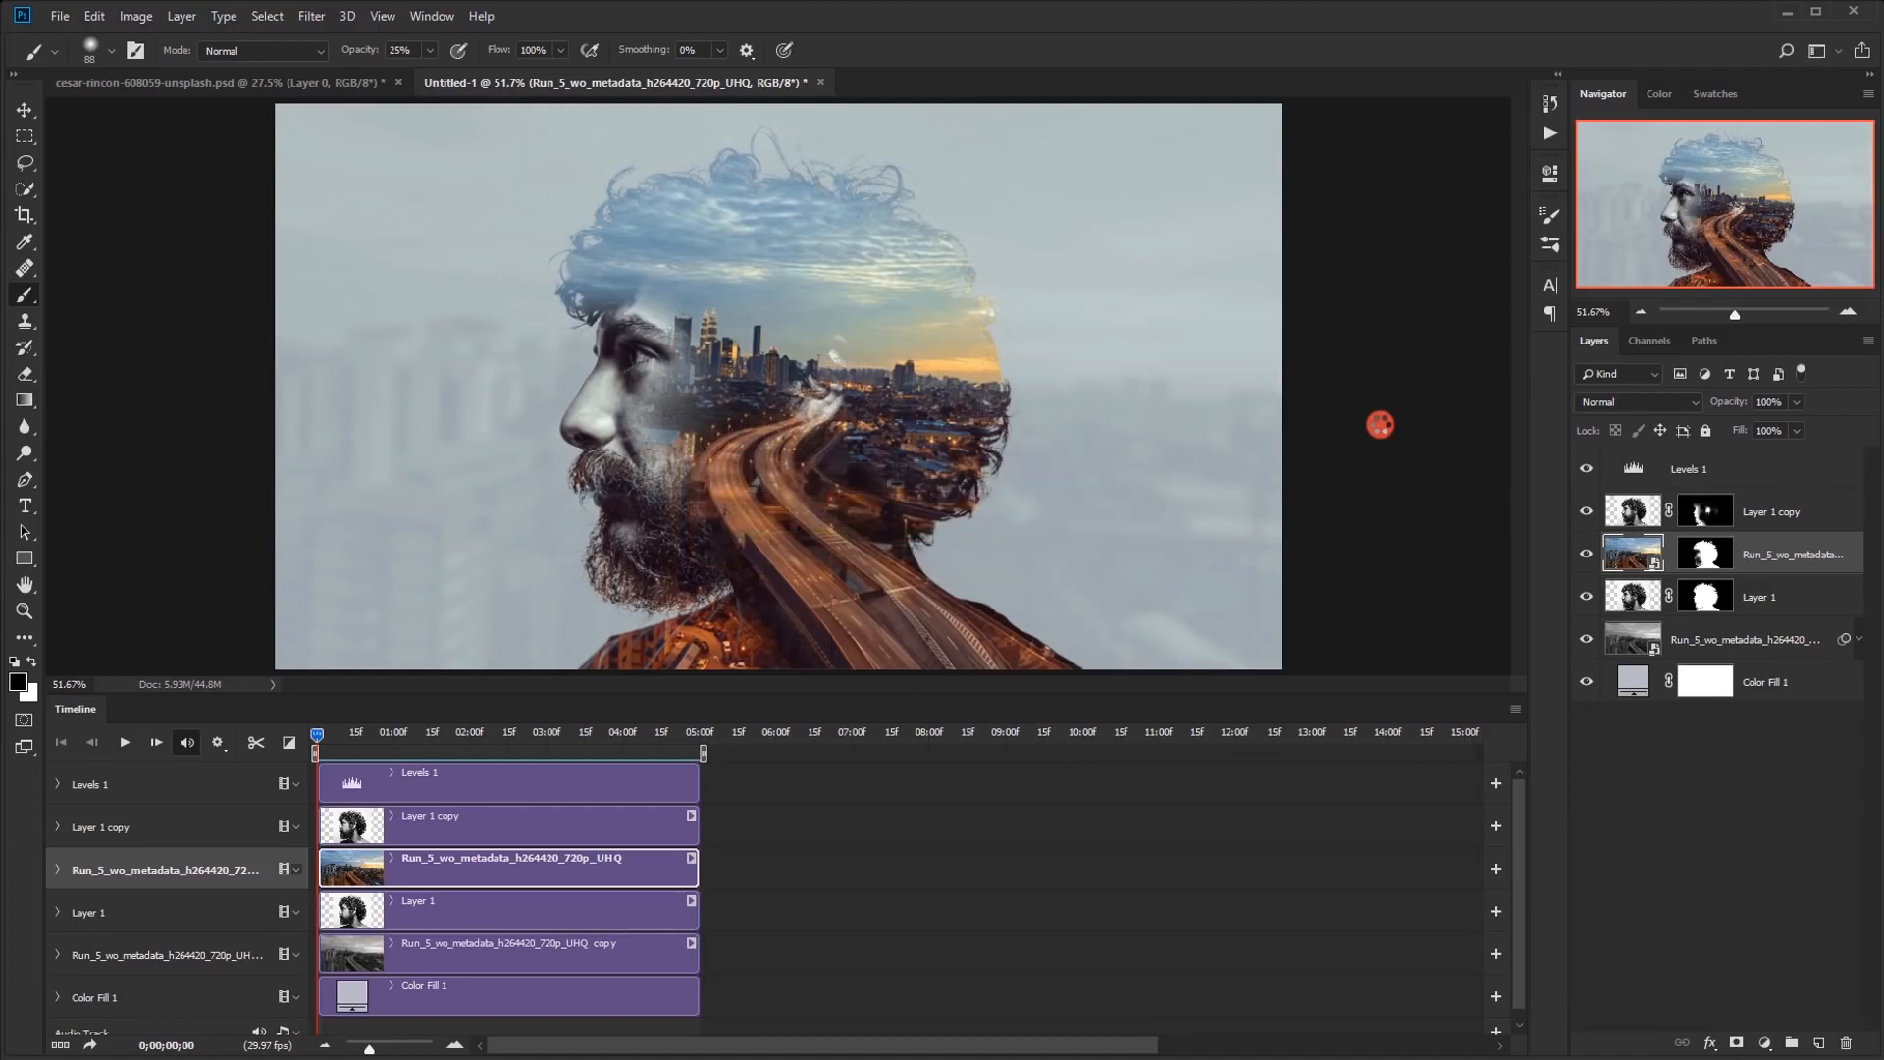
Switch to File Explorer and open the rendered Busy Exposure.mp4 from the Tutorial folder for playback
{"action": "left_click", "coordinate": [440, 1050]}
{"action": "left_click", "coordinate": [100, 1057]}
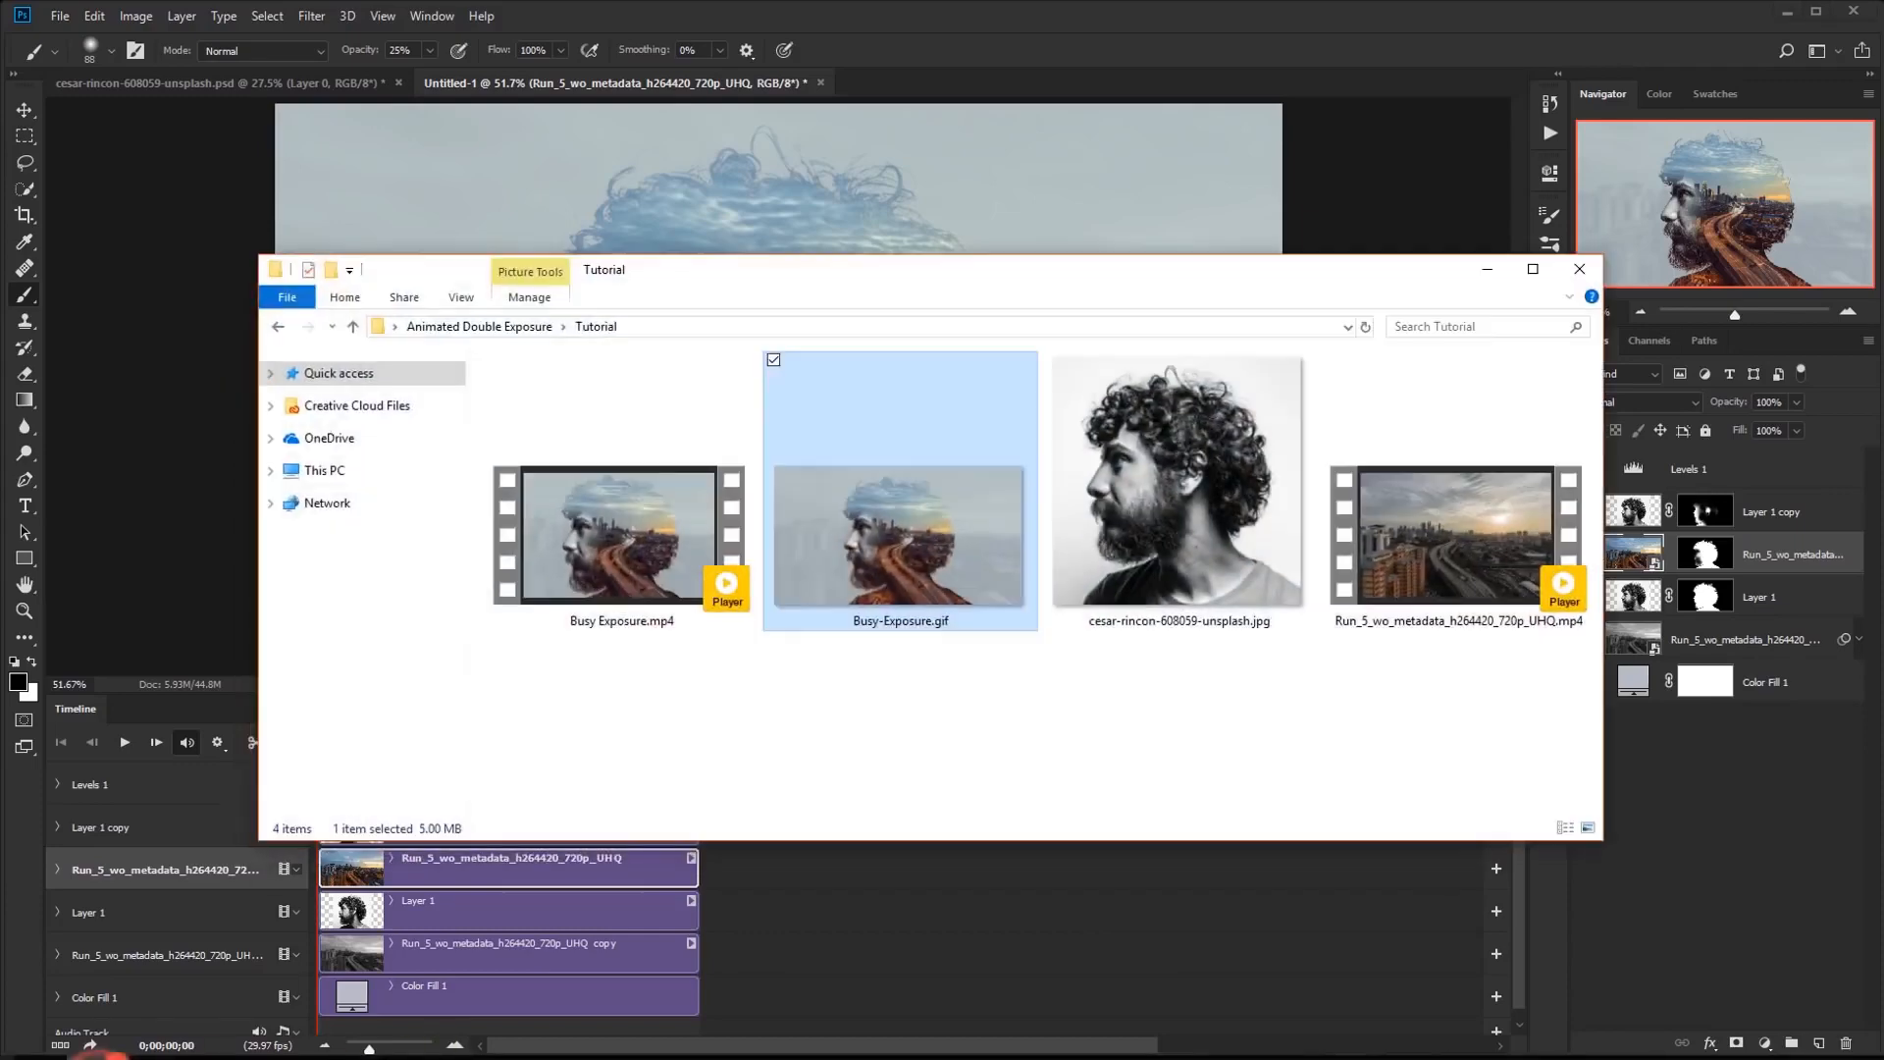
{"action": "double_click", "coordinate": [620, 538]}
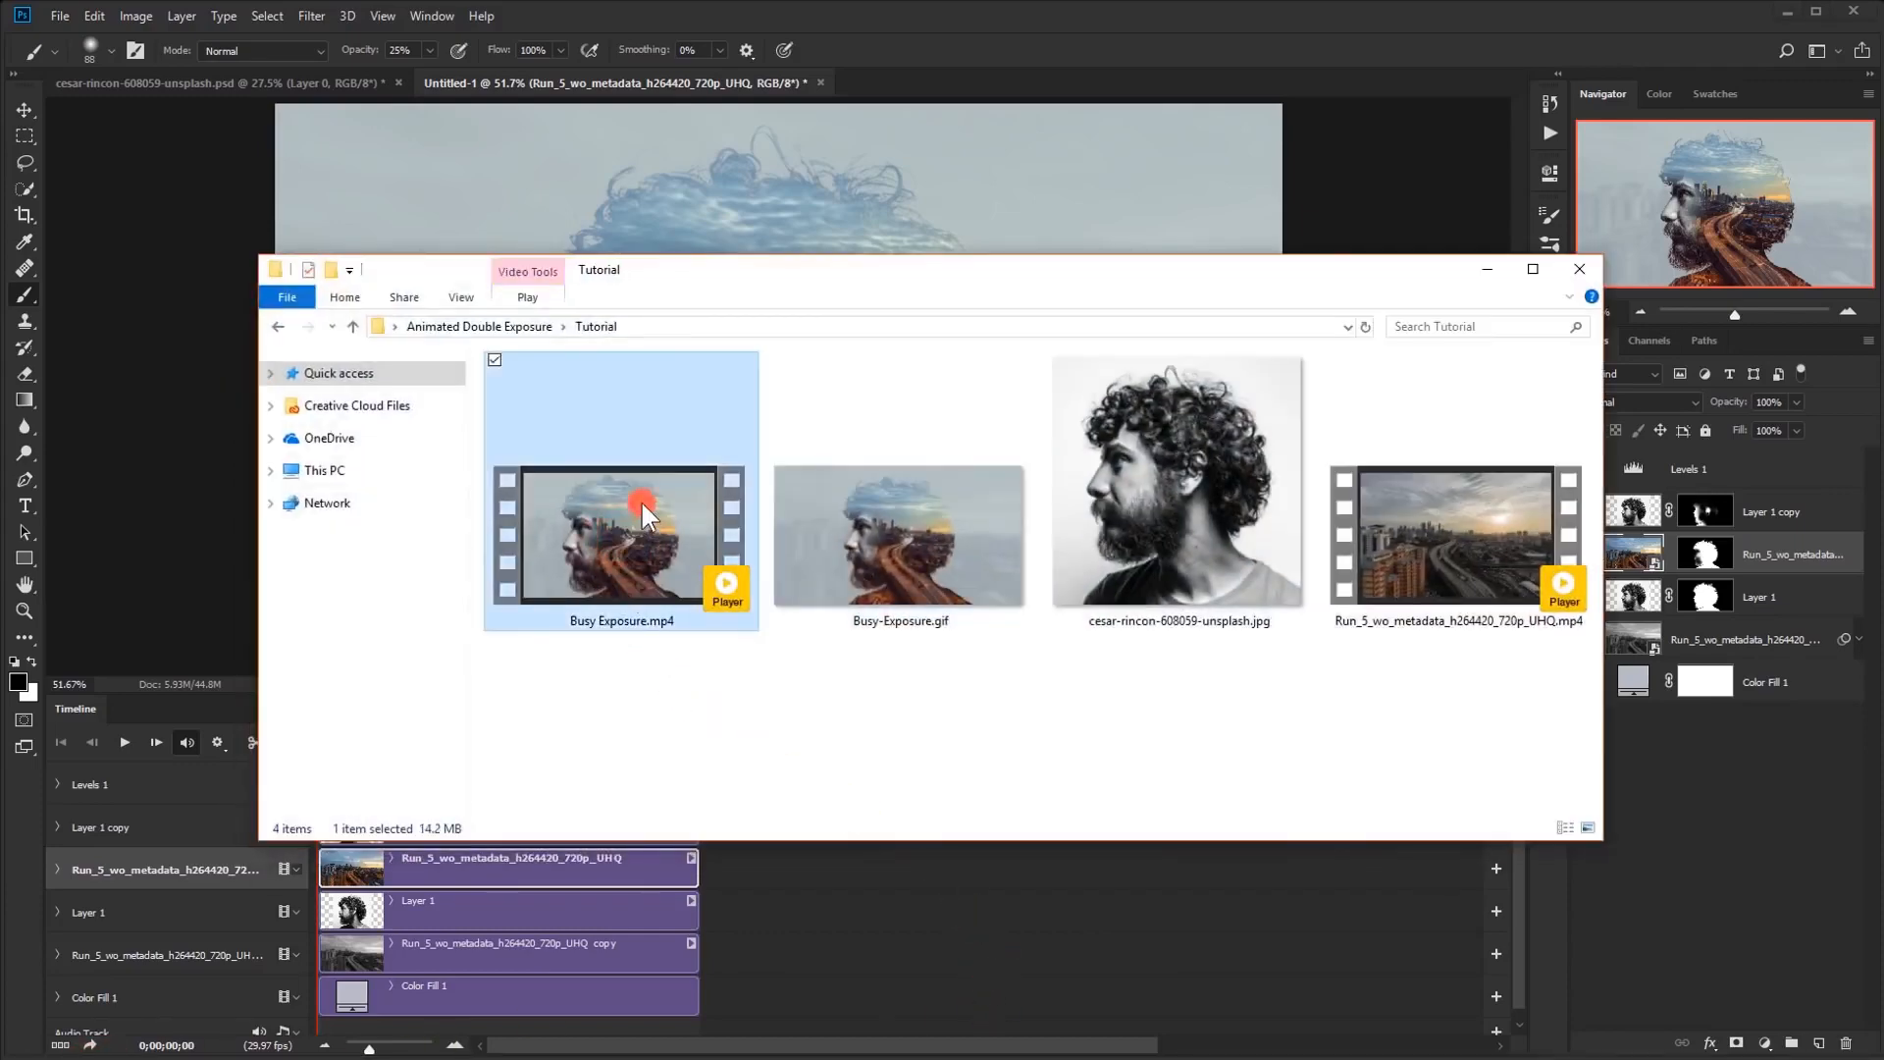